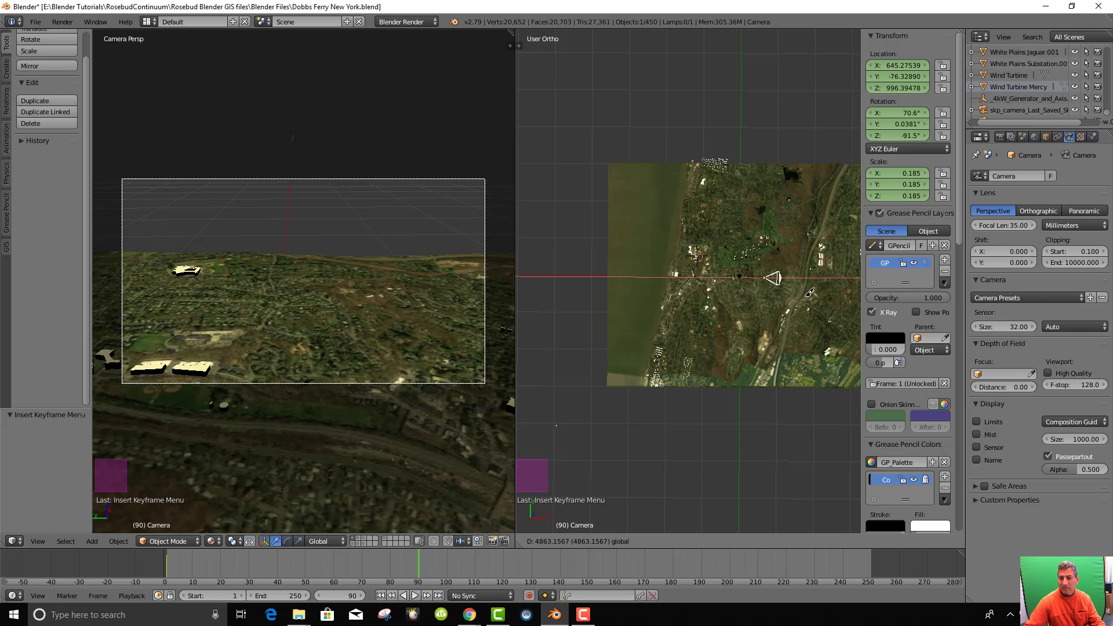
# At frame 45, move the camera along X to about -1248 and insert a LocRotScale keyframe
pyautogui.click(810, 293)
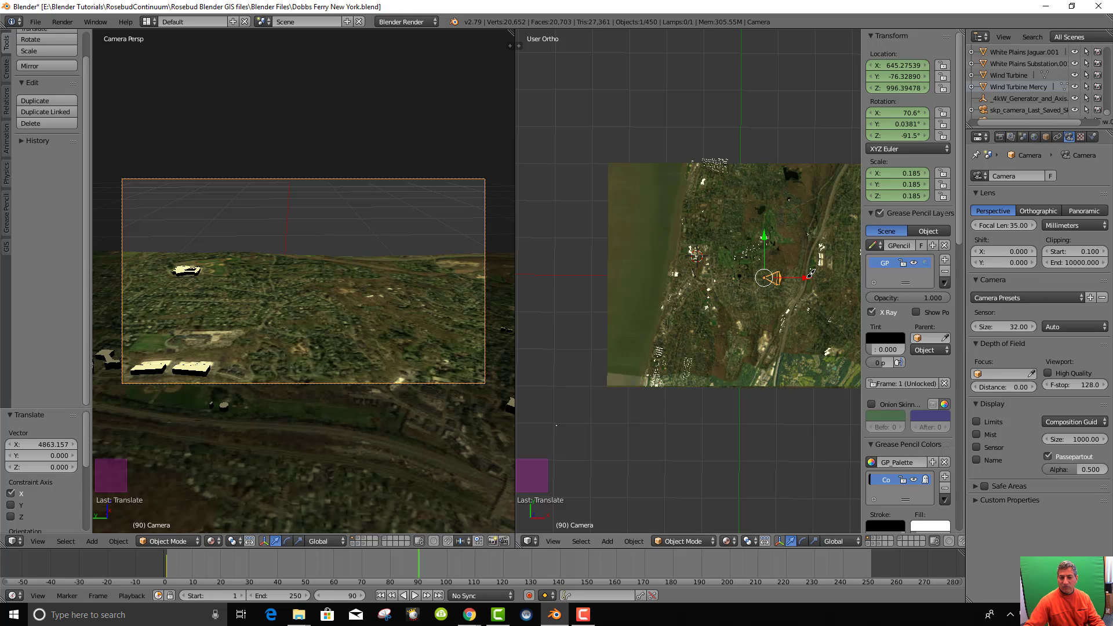
pyautogui.click(316, 557)
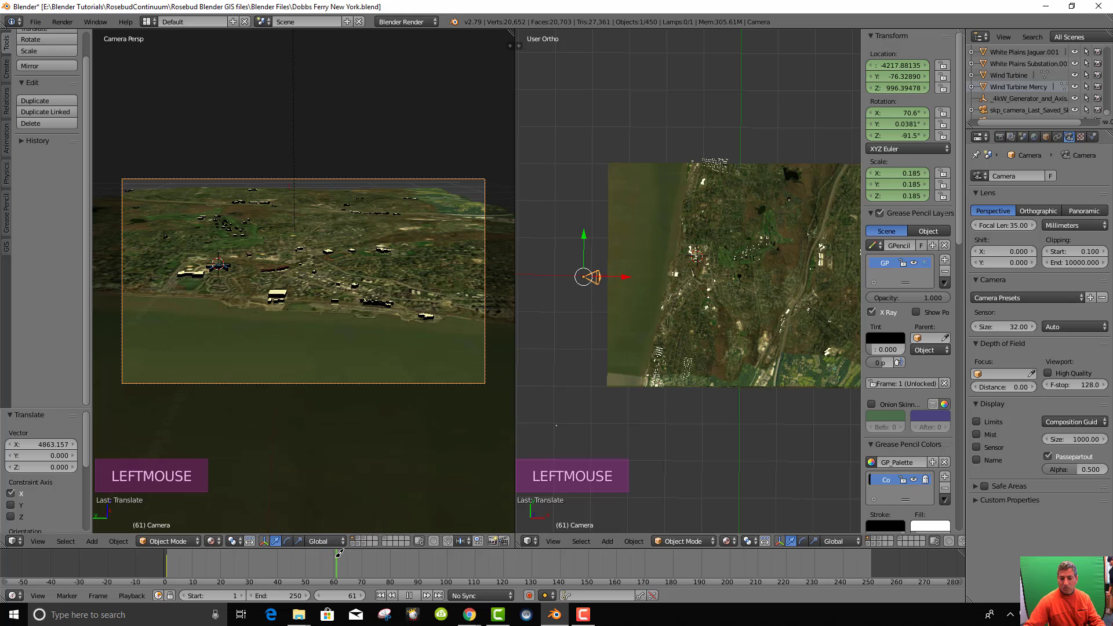
pyautogui.moveTo(340, 554); pyautogui.dragTo(325, 556)
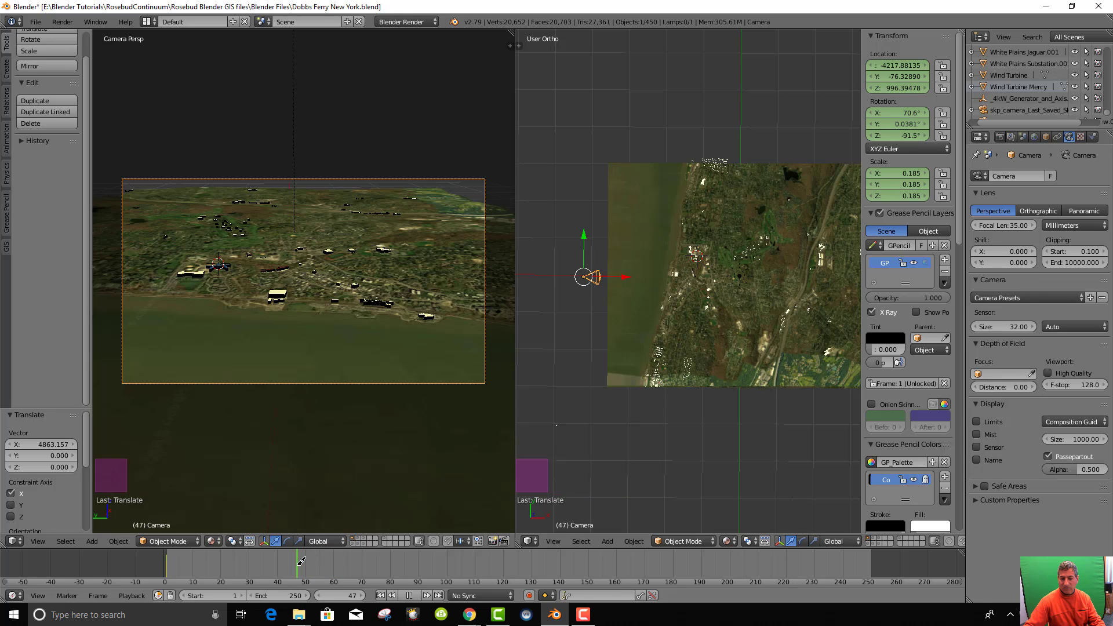
pyautogui.click(318, 595)
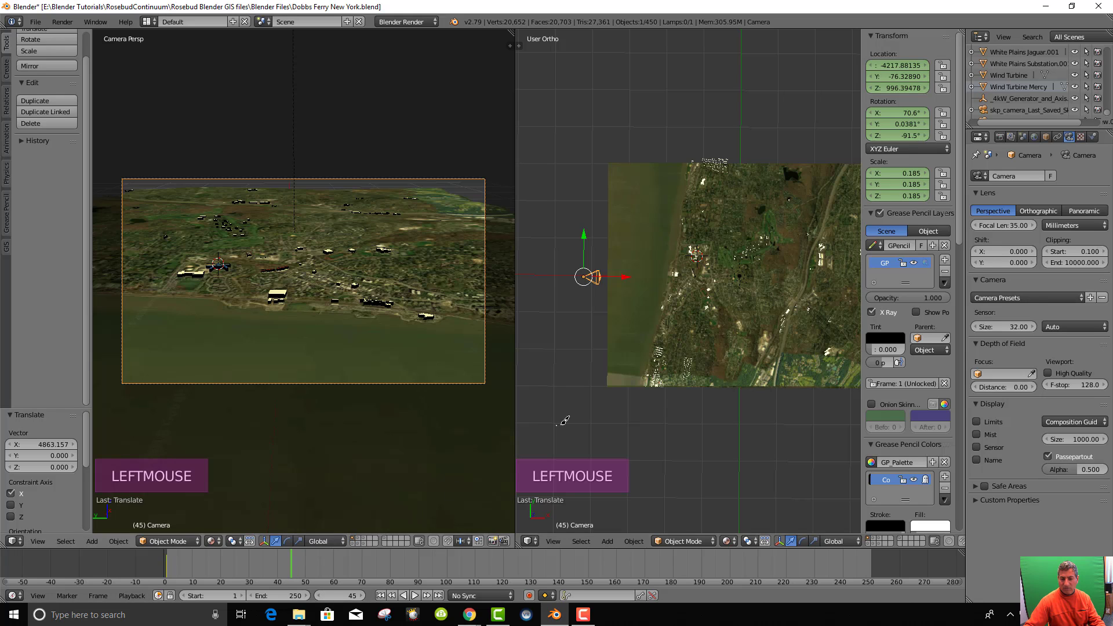
pyautogui.moveTo(628, 272); pyautogui.dragTo(738, 272)
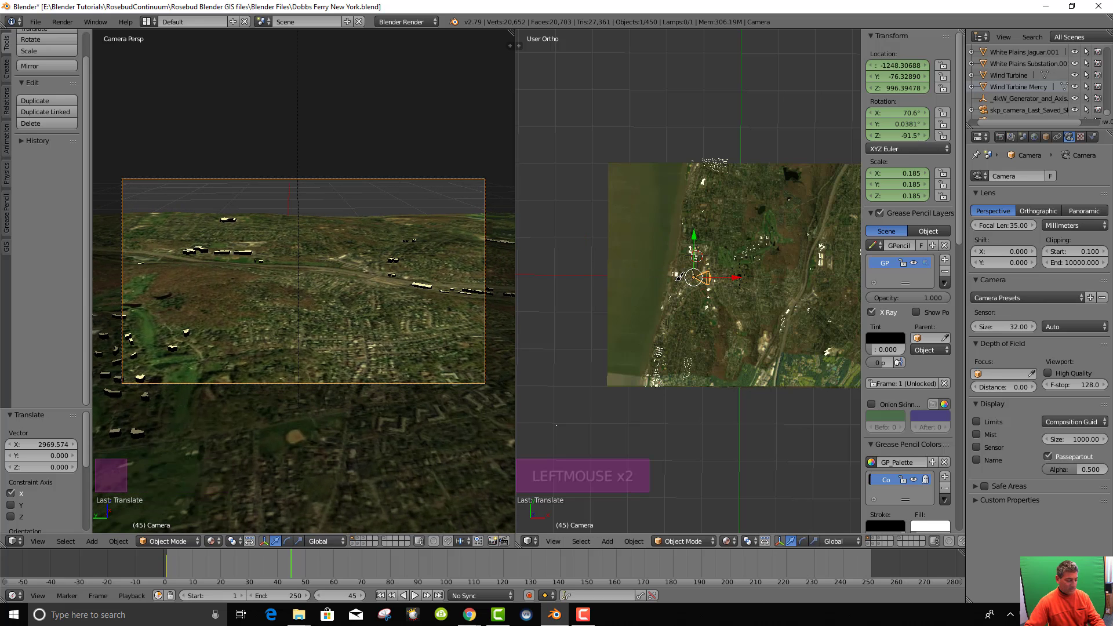
pyautogui.press('i')
pyautogui.click(671, 284)
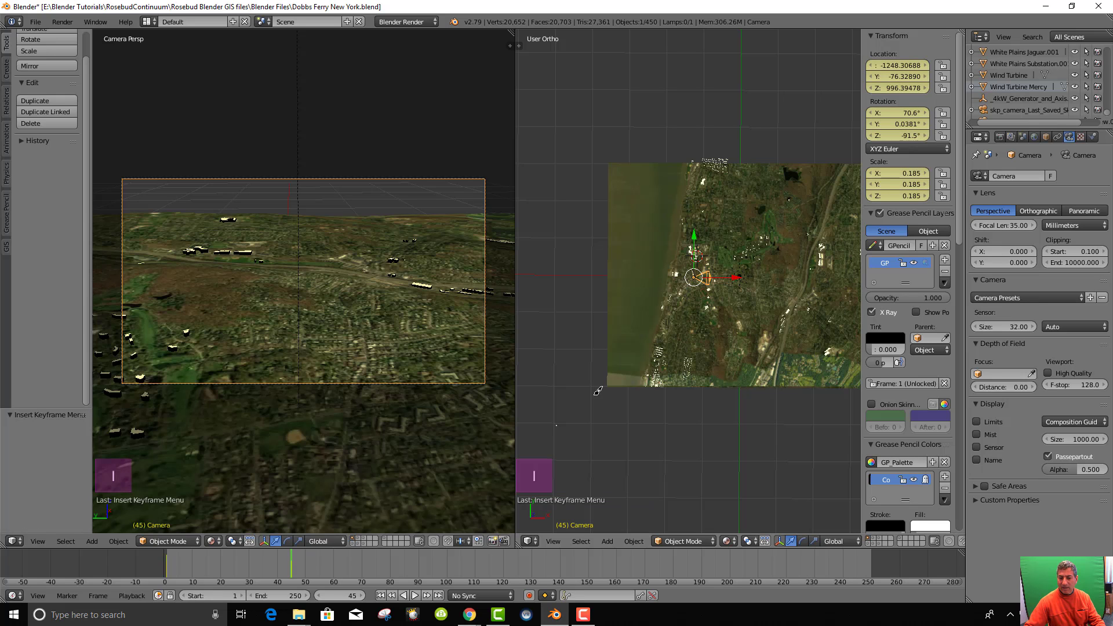
# At frame 109, rotate the camera about 171° around the global Z axis and move it along X to about 941
pyautogui.moveTo(290, 559); pyautogui.dragTo(325, 566)
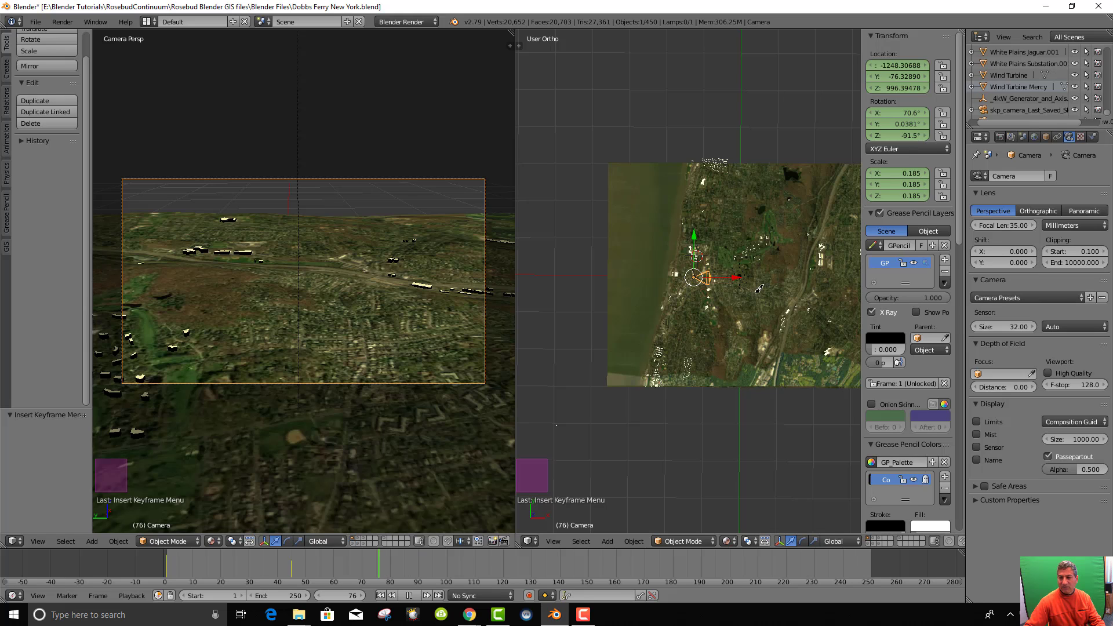
pyautogui.hotkey('alt', 'a')
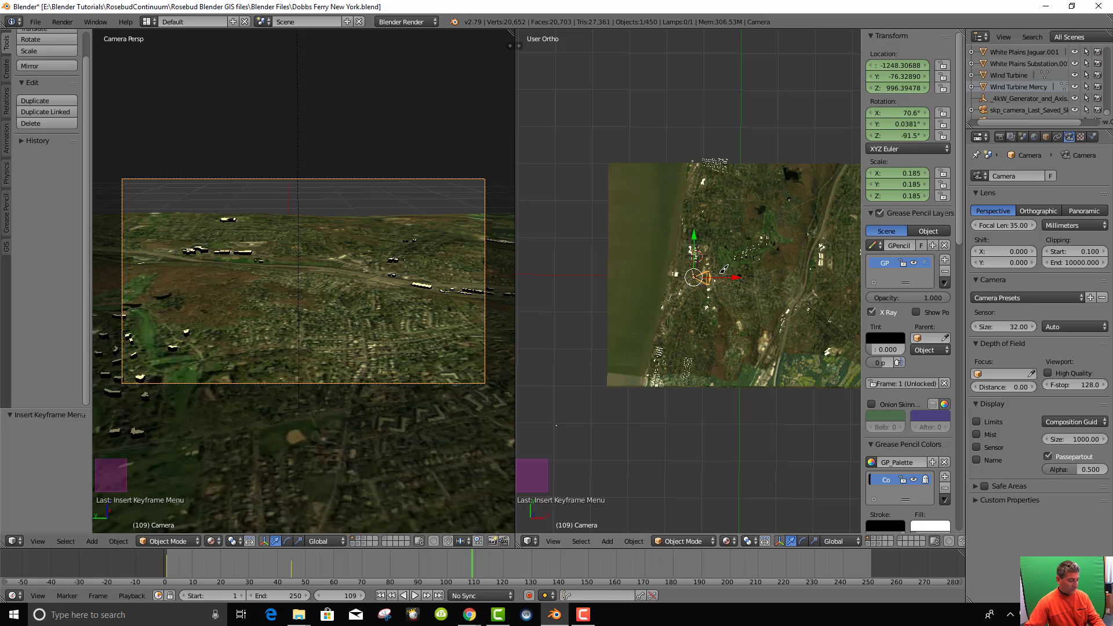
pyautogui.press('r')
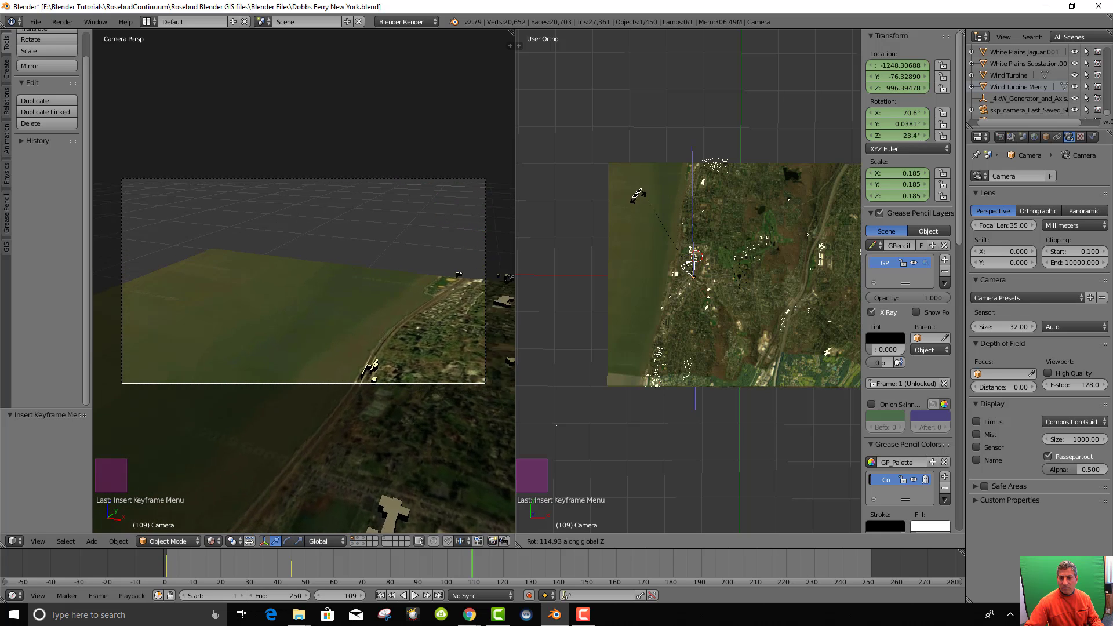
pyautogui.click(571, 266)
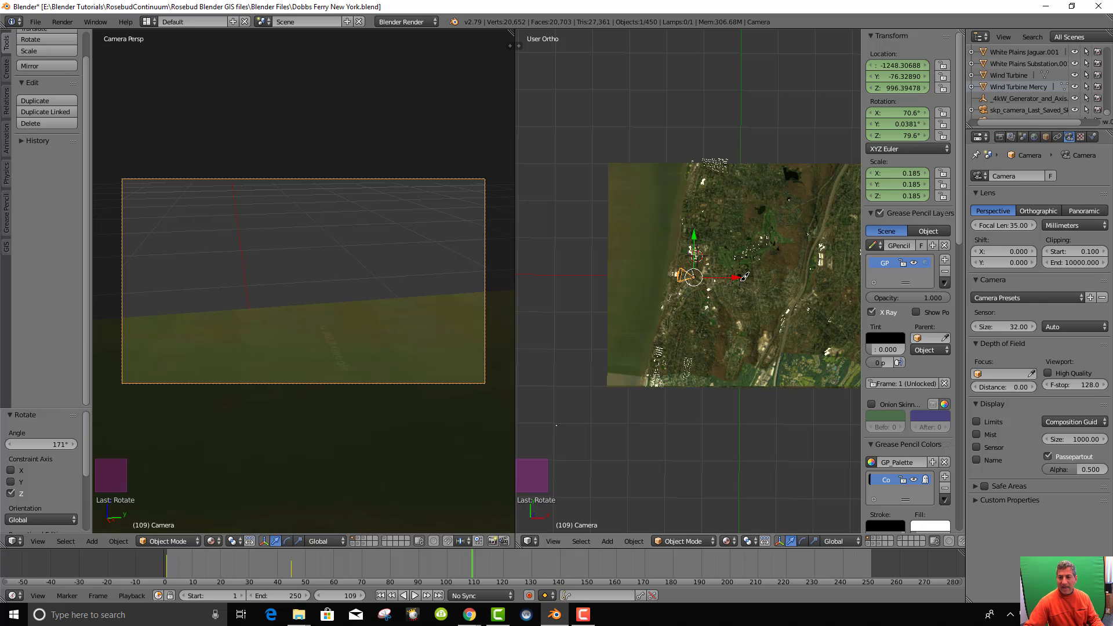
pyautogui.moveTo(742, 274); pyautogui.dragTo(811, 313)
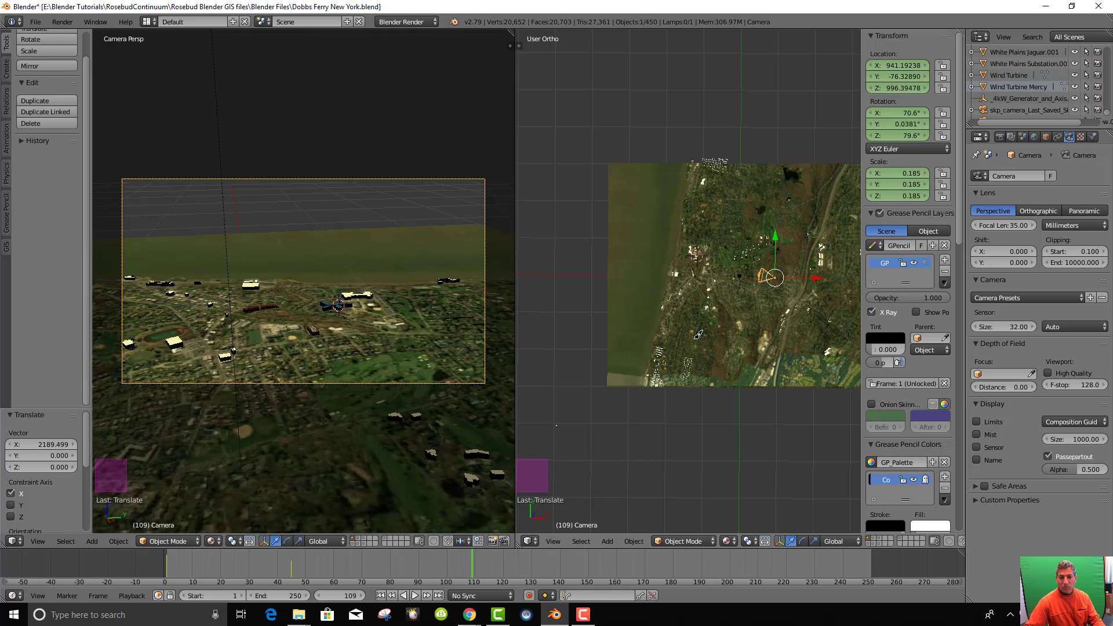
# Tilt the camera about -12.4° around the global Y axis and insert a LocRotScale keyframe at frame 109
pyautogui.moveTo(753, 379); pyautogui.dragTo(765, 256, button='middle')
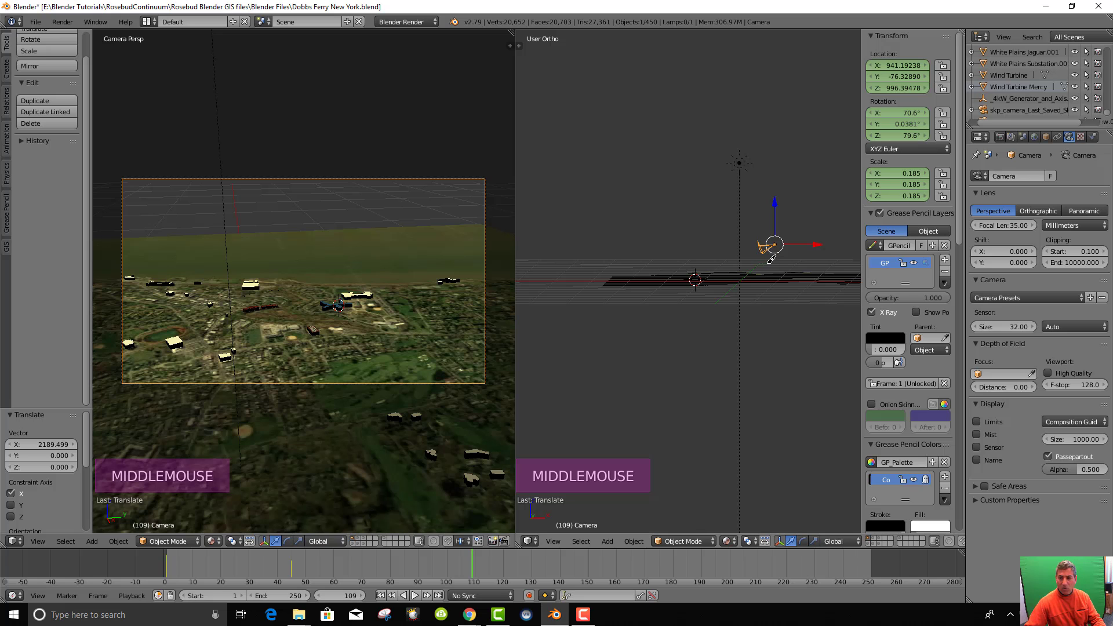
pyautogui.press('r')
pyautogui.press('y')
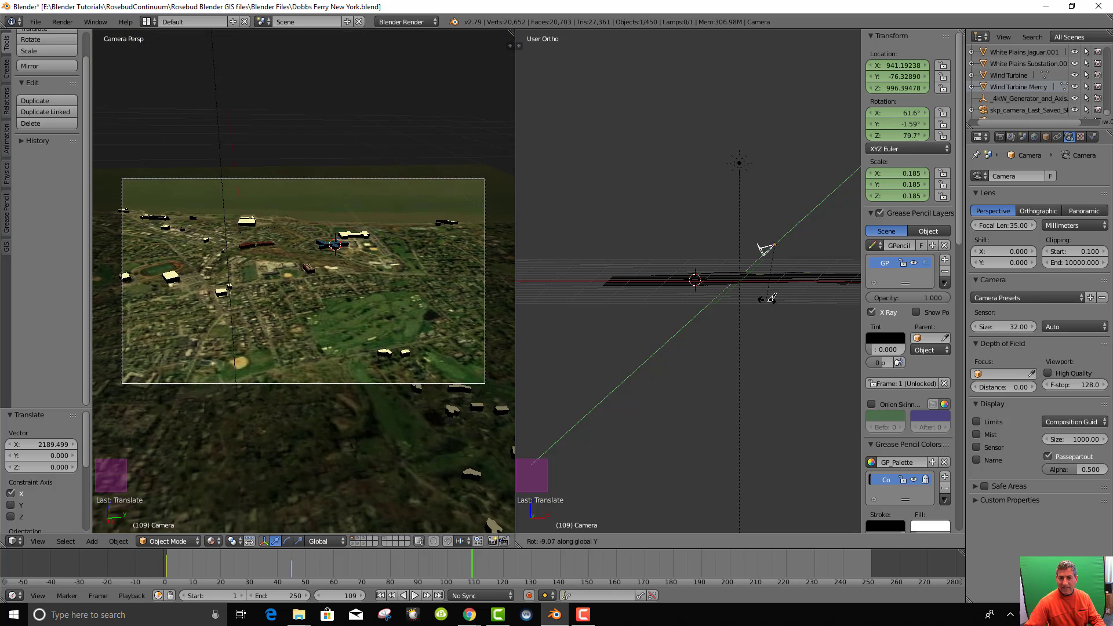
pyautogui.click(773, 301)
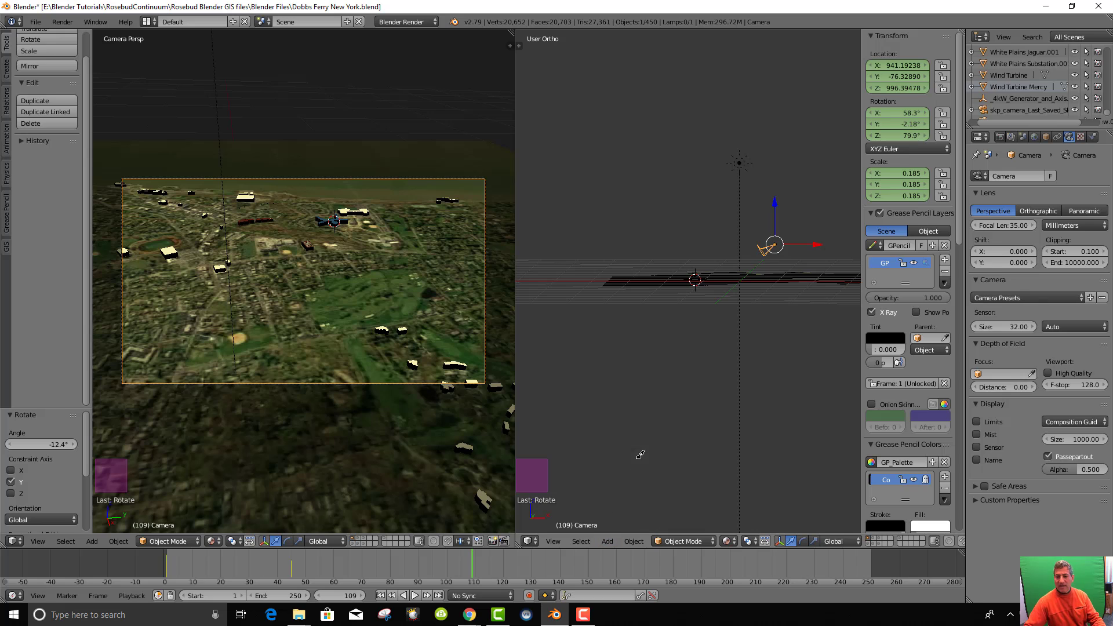
pyautogui.press('i')
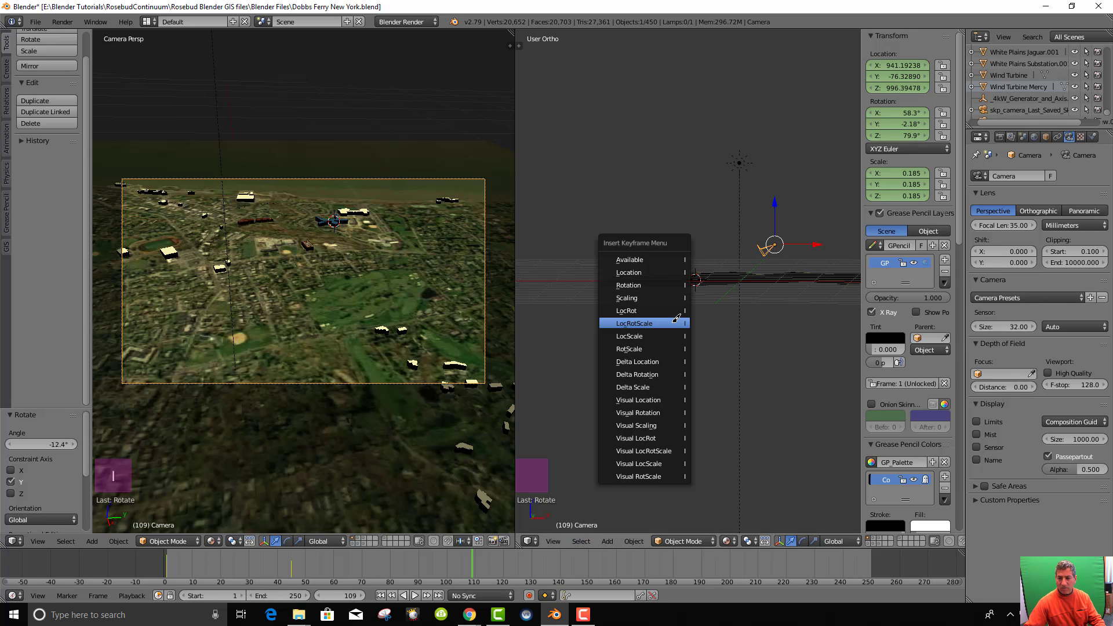
pyautogui.click(676, 321)
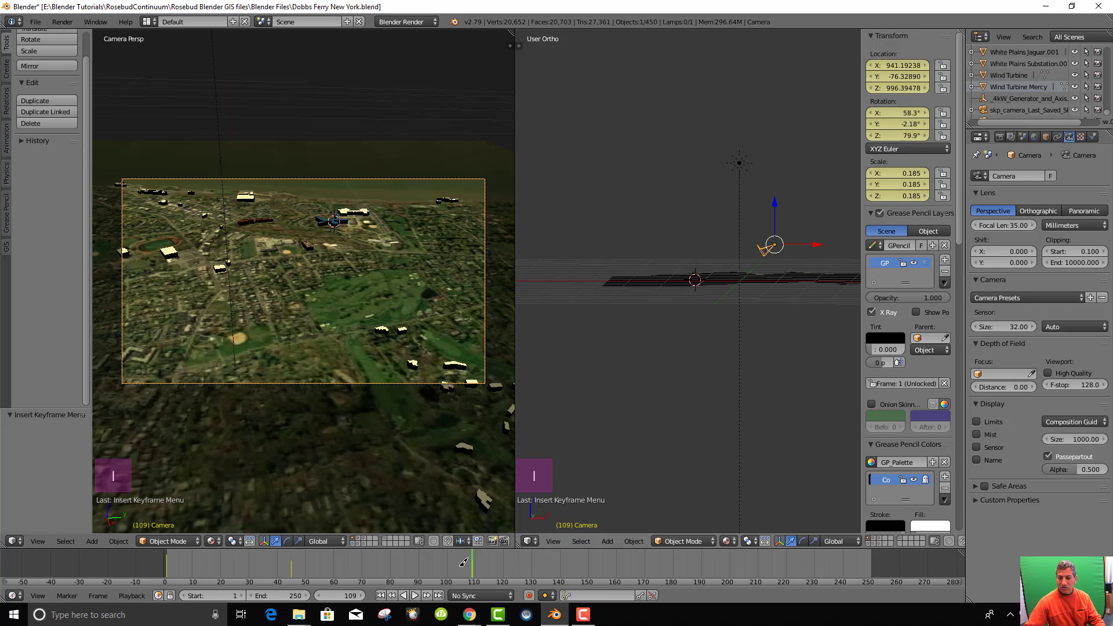
# Advance the animation to frame 150 and move the camera to about X -15 and Z 497
pyautogui.click(197, 563)
pyautogui.hotkey('alt', 'a')
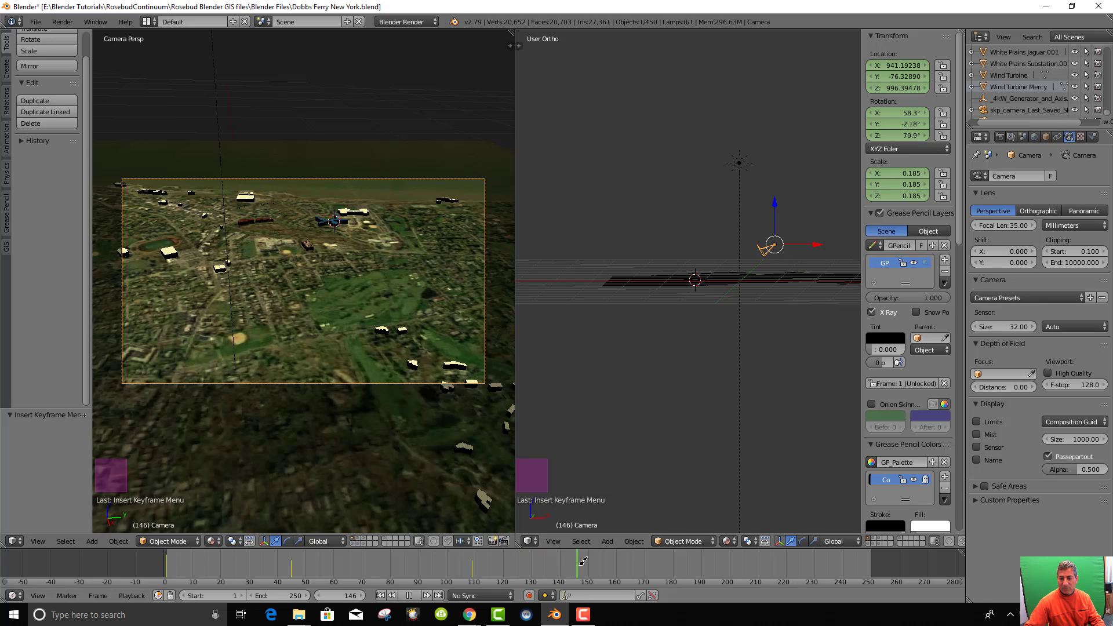
pyautogui.hotkey('alt', 'a')
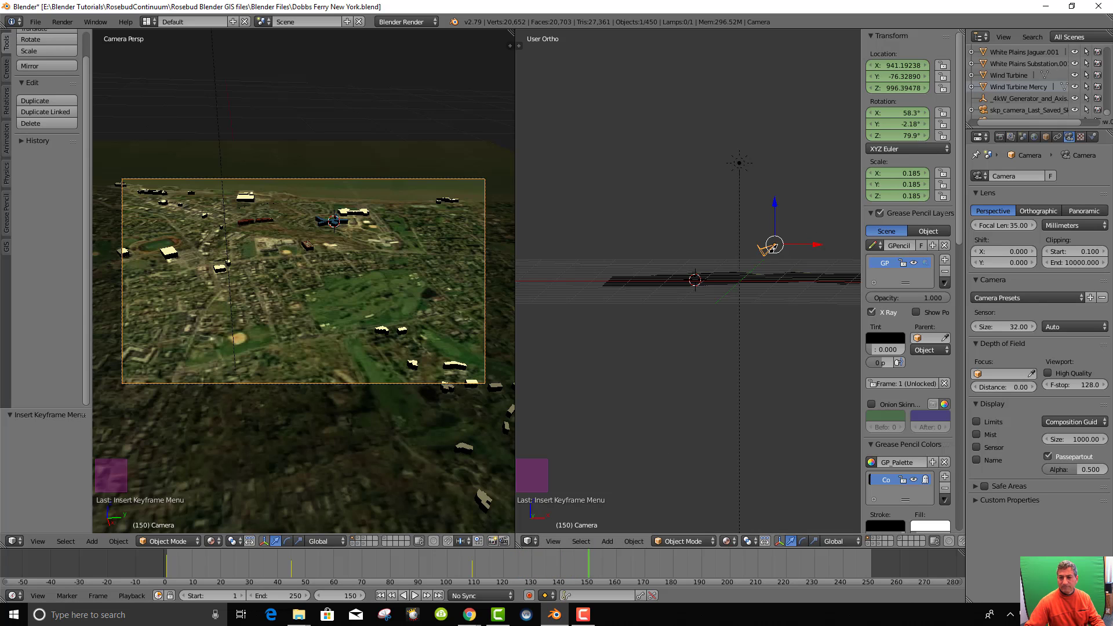
pyautogui.scroll(2, 788, 260)
pyautogui.moveTo(856, 225); pyautogui.dragTo(805, 235)
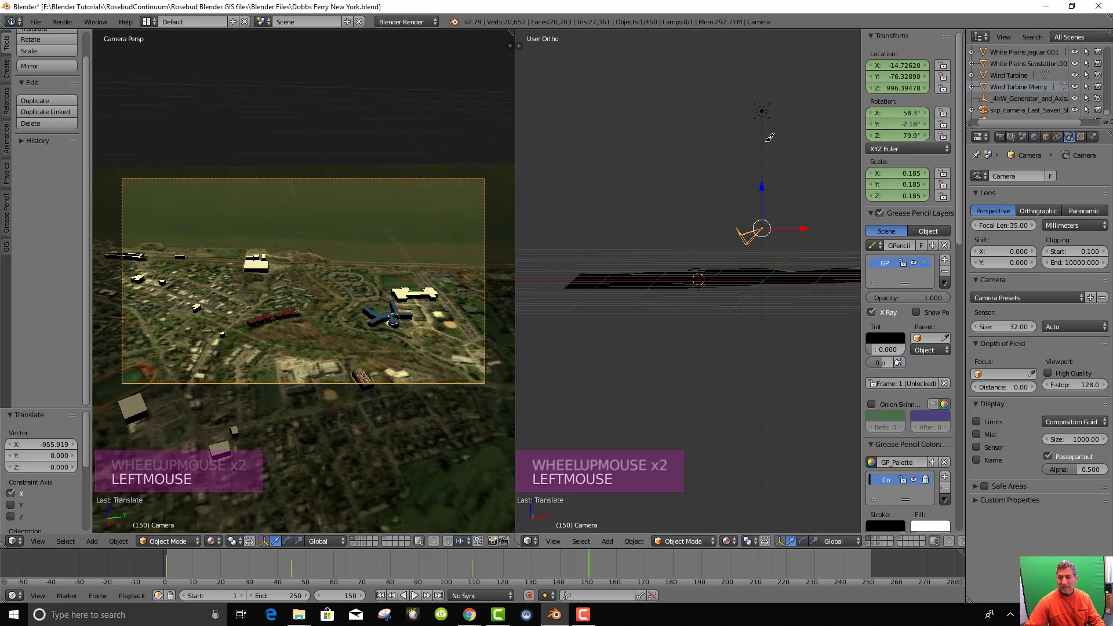
pyautogui.moveTo(764, 191); pyautogui.dragTo(763, 212)
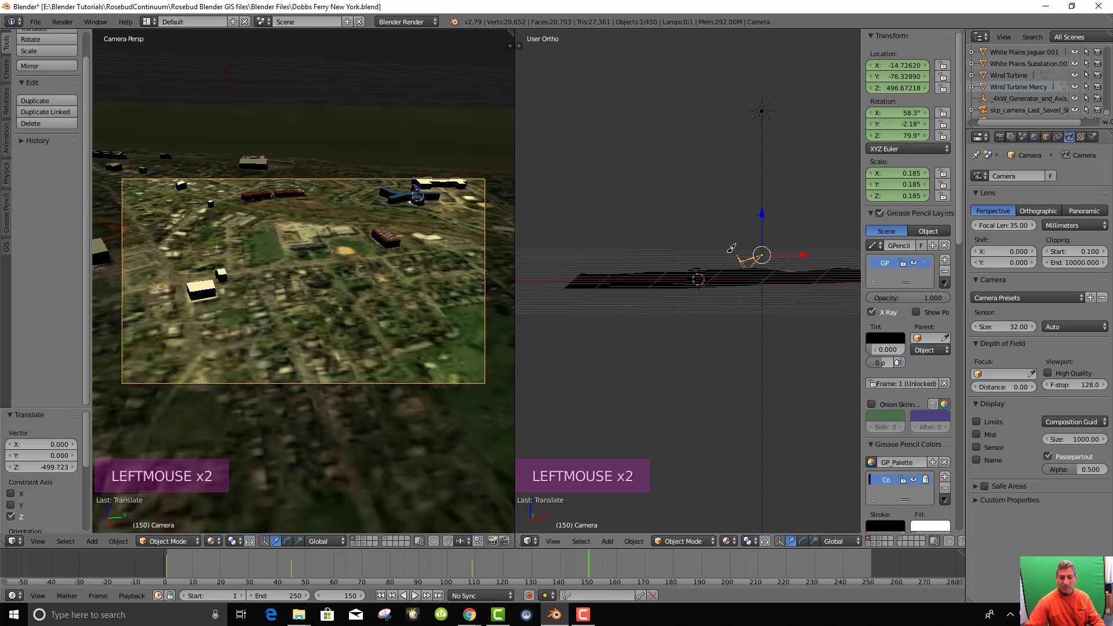
# Tilt the camera about 11°, move it along X to about -145, and tilt it back about -4.1°
pyautogui.press('r')
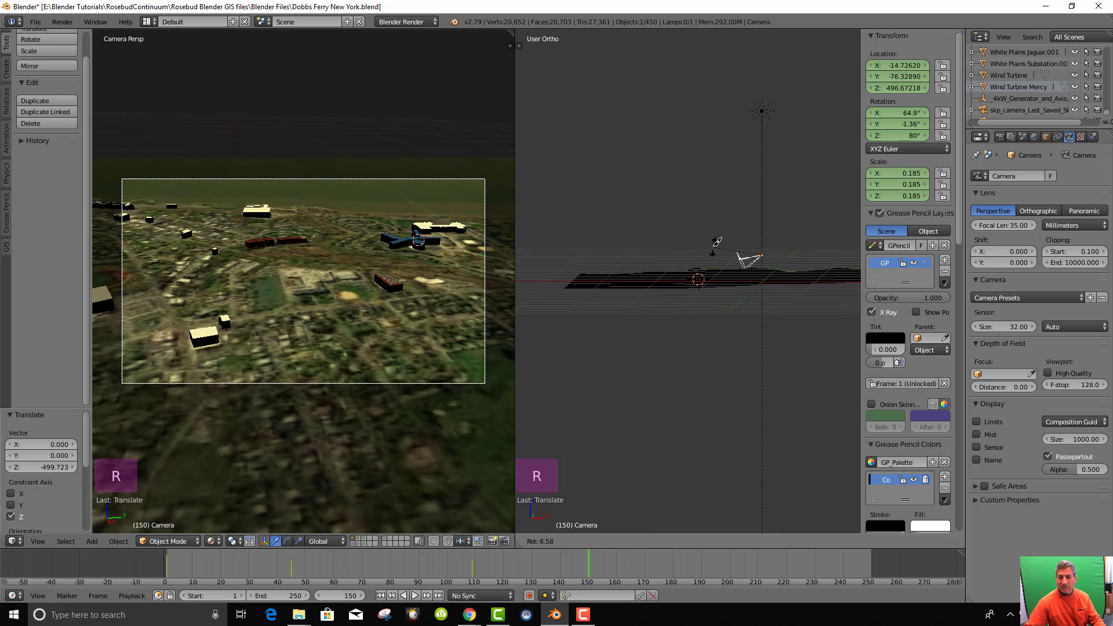
pyautogui.click(717, 240)
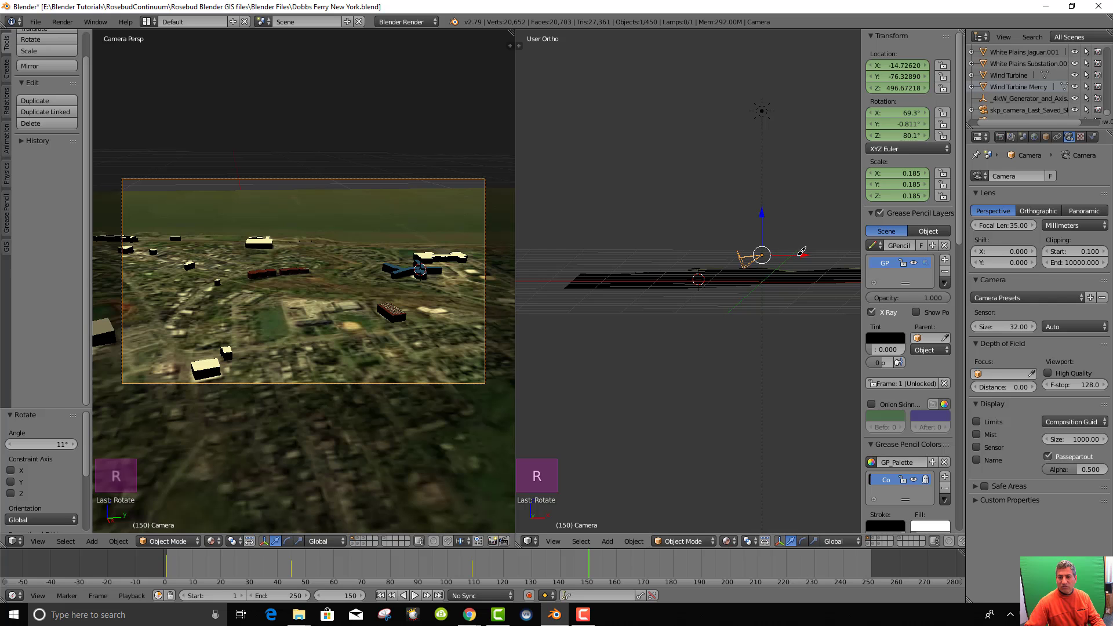
pyautogui.moveTo(802, 252); pyautogui.dragTo(732, 278)
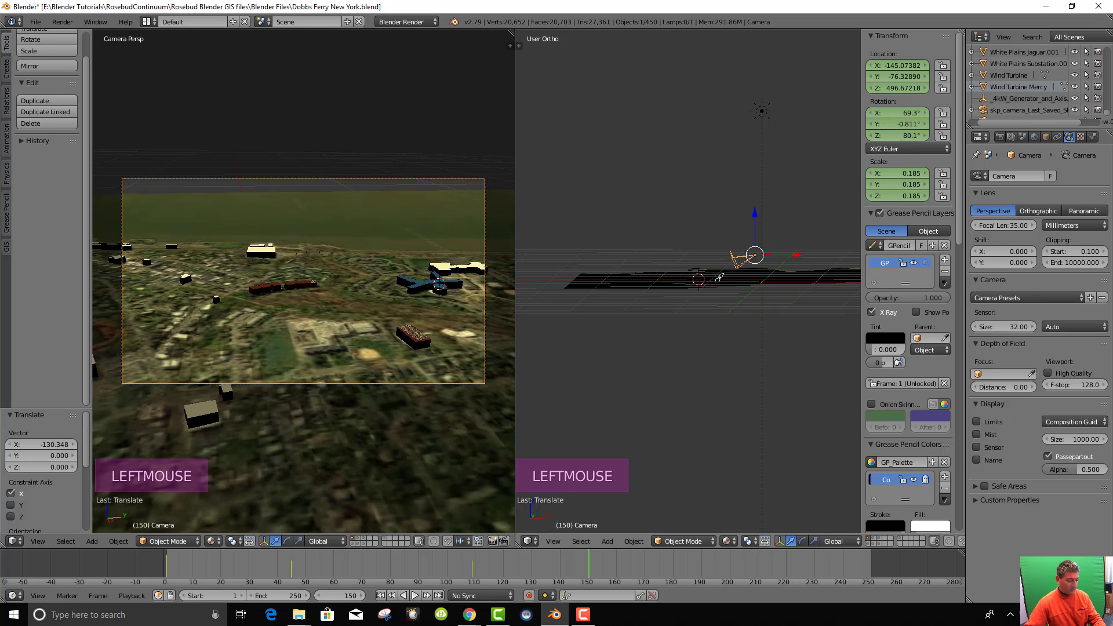
pyautogui.press('r')
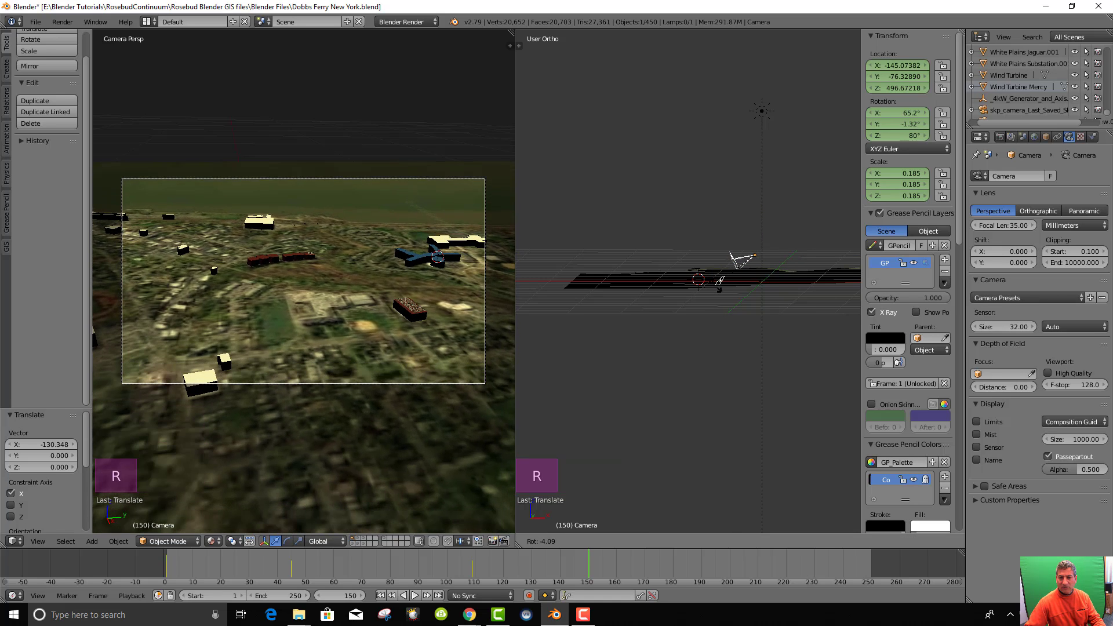
pyautogui.click(719, 281)
# Rotate the camera around the global Z axis to about 70° and move it to about X -352 and Z 377
pyautogui.press('r')
pyautogui.press('z')
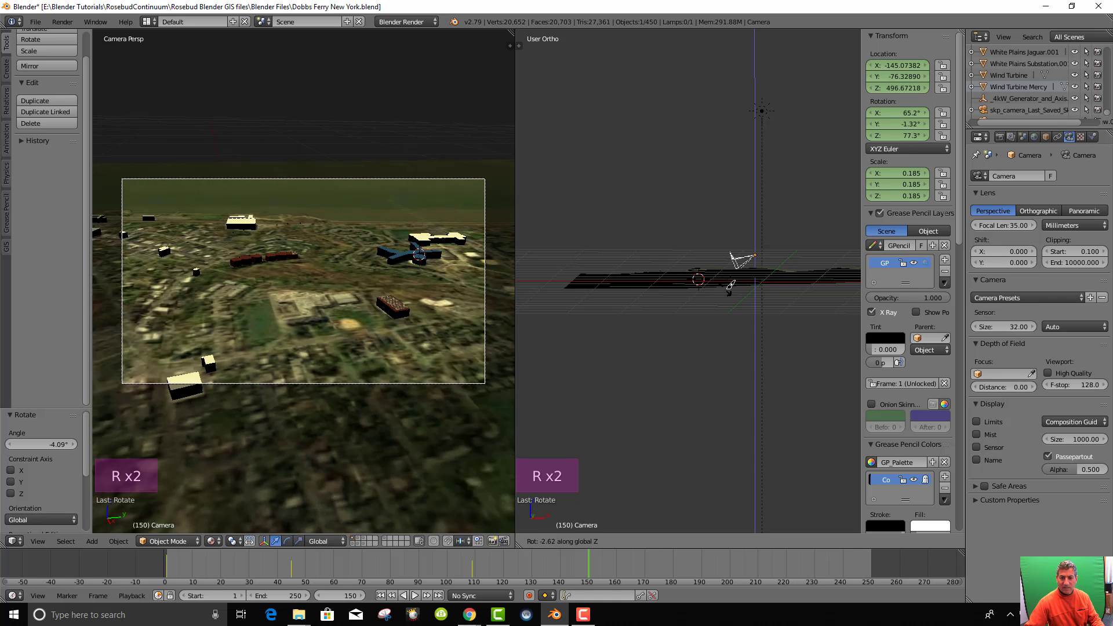
pyautogui.click(727, 287)
pyautogui.moveTo(760, 211); pyautogui.dragTo(760, 221)
pyautogui.moveTo(799, 256); pyautogui.dragTo(790, 256)
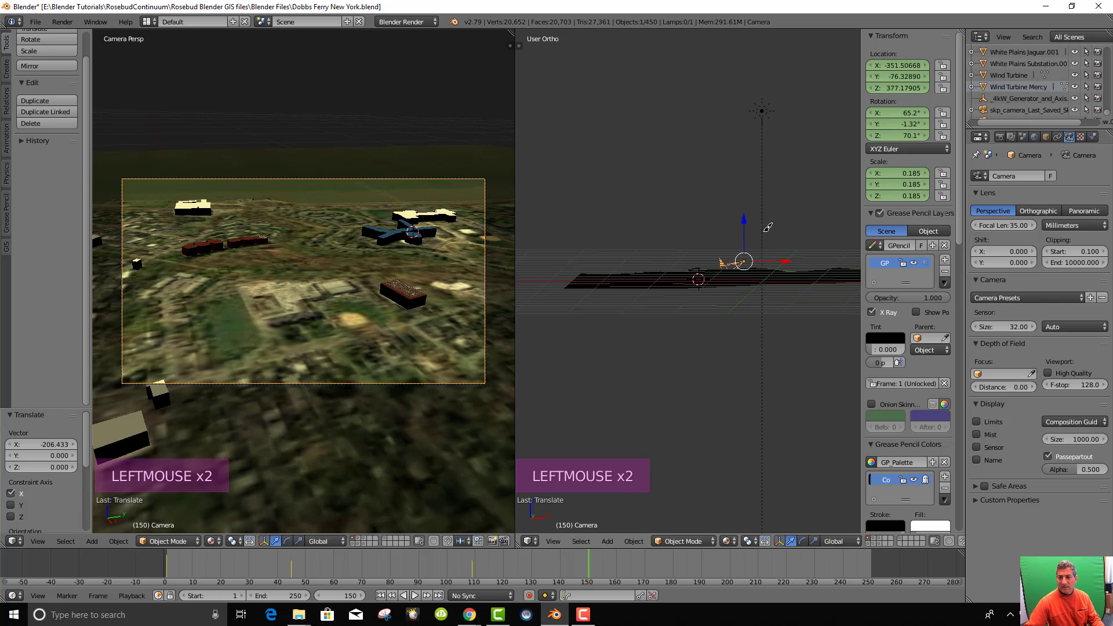
pyautogui.moveTo(745, 219); pyautogui.dragTo(745, 219)
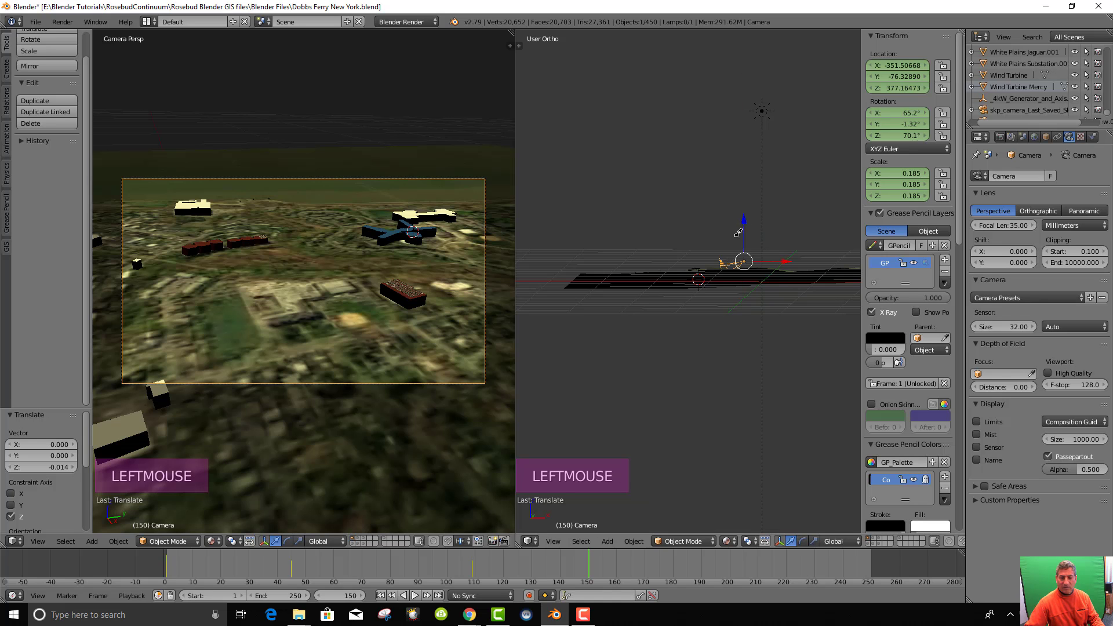
# Rotate the camera about -2.6° around the global Z axis and insert a LocRotScale keyframe at frame 150
pyautogui.press('r')
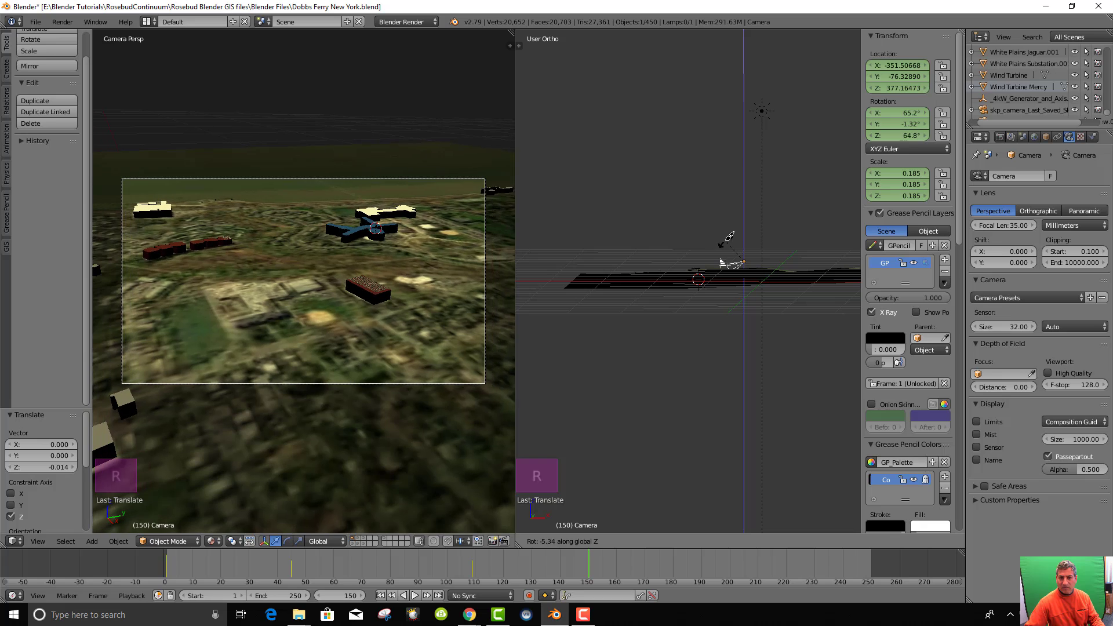
pyautogui.click(731, 237)
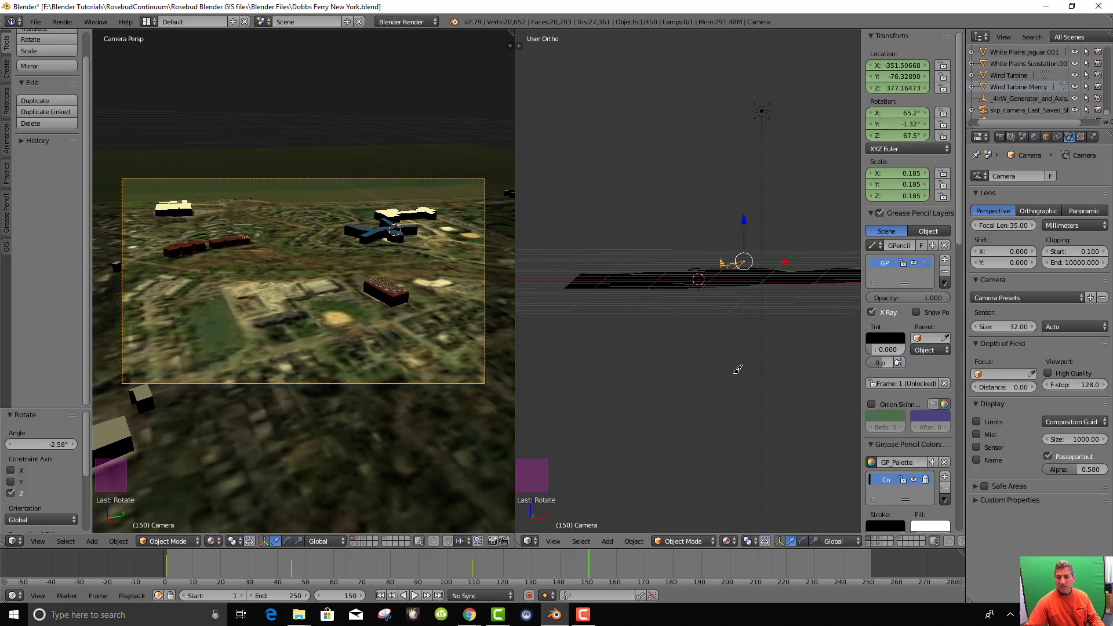
pyautogui.press('i')
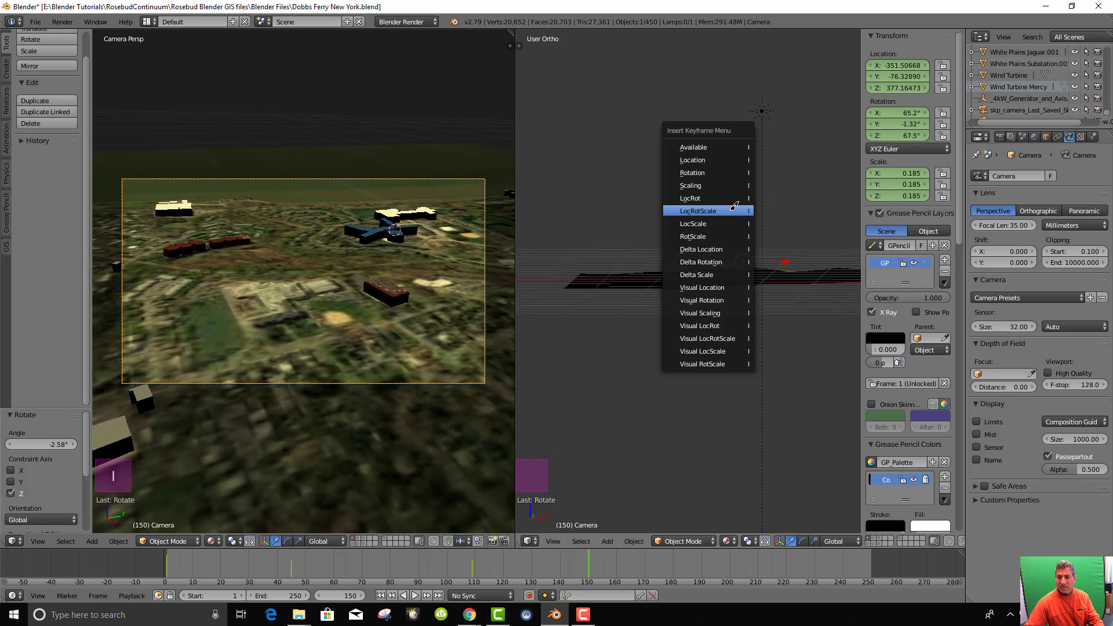
pyautogui.click(735, 205)
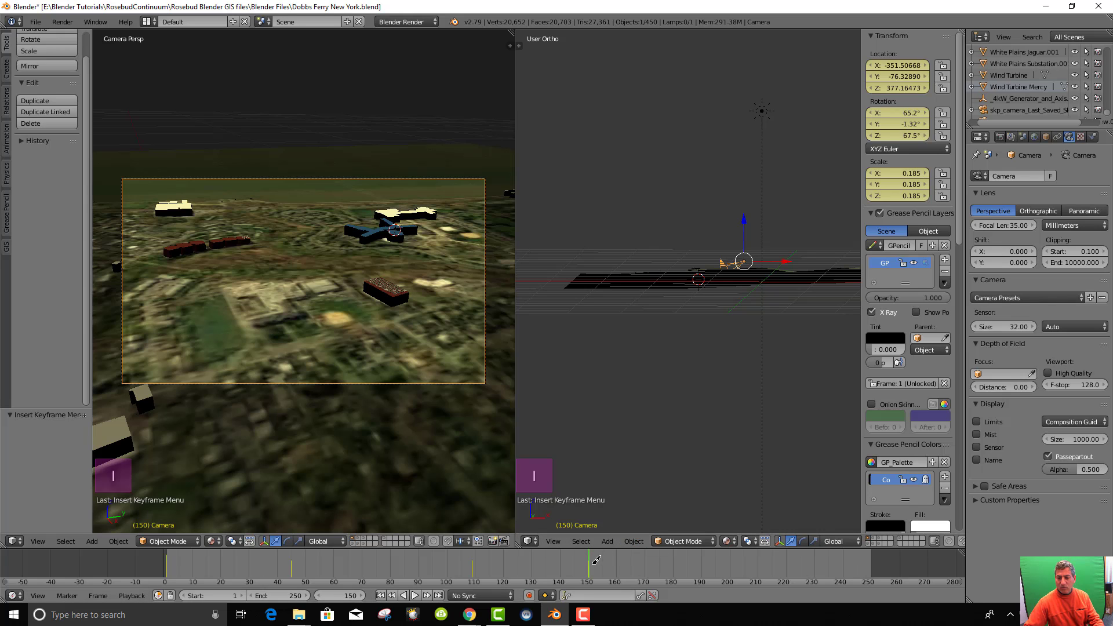
# At frame 200, move the camera to about X -558 and Z 312, and tilt it about -6.2°
pyautogui.moveTo(595, 560); pyautogui.dragTo(735, 573)
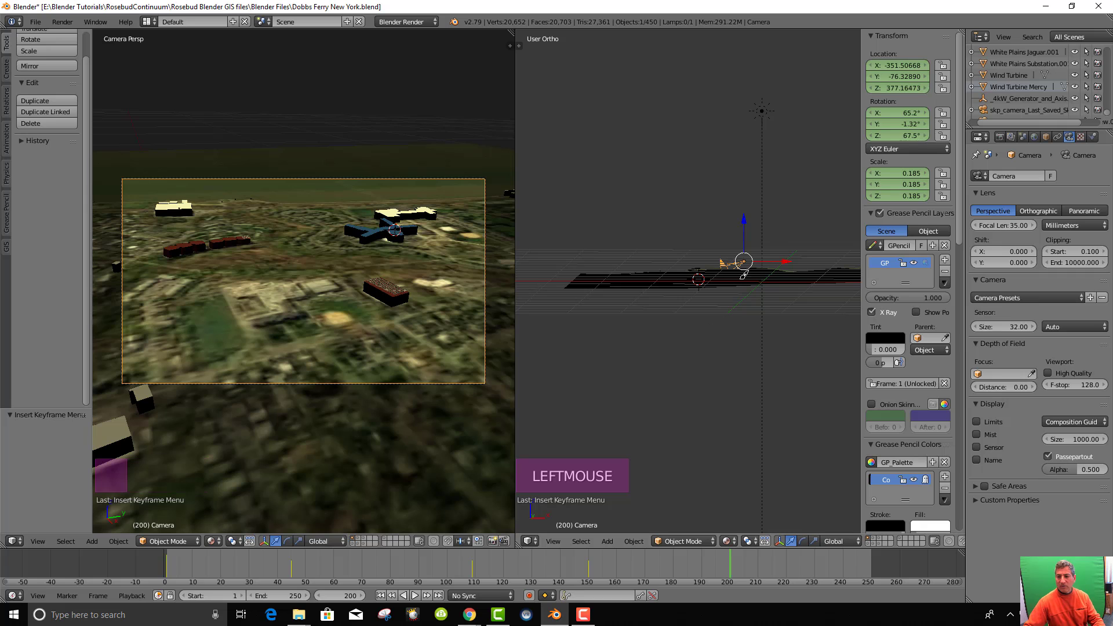
pyautogui.moveTo(785, 260); pyautogui.dragTo(756, 265)
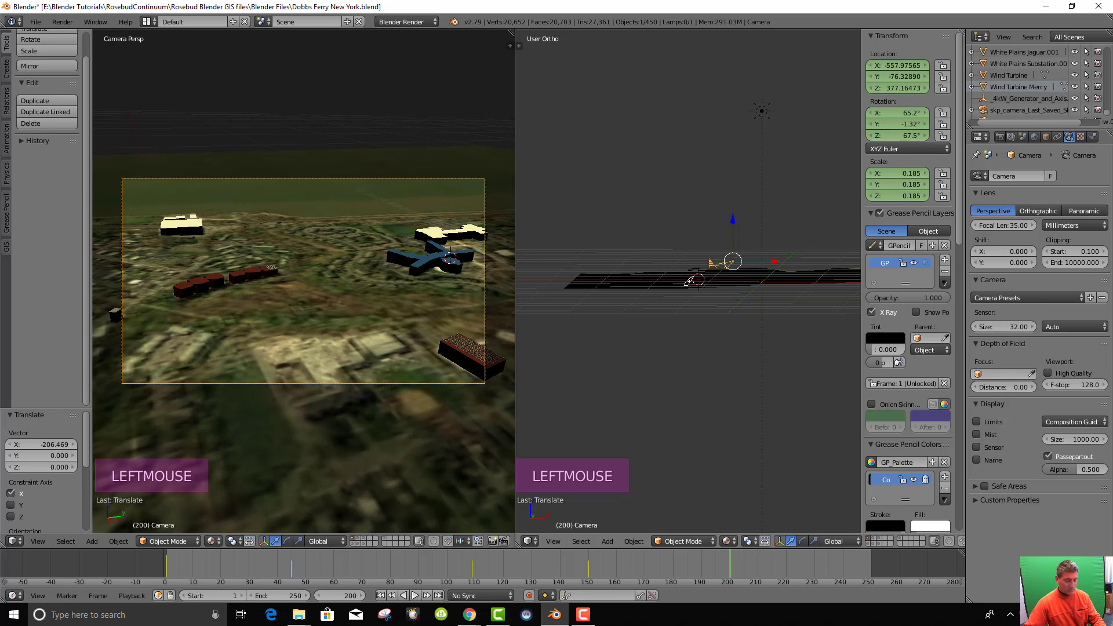
pyautogui.moveTo(735, 217); pyautogui.dragTo(735, 226)
pyautogui.press('r')
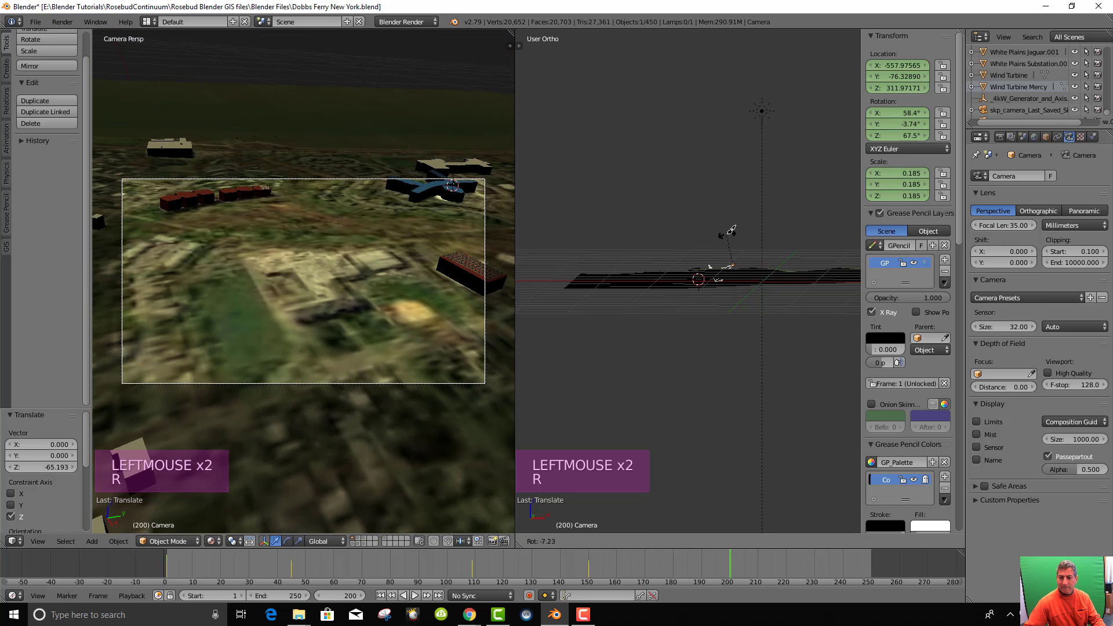
pyautogui.press('z')
pyautogui.click(713, 231)
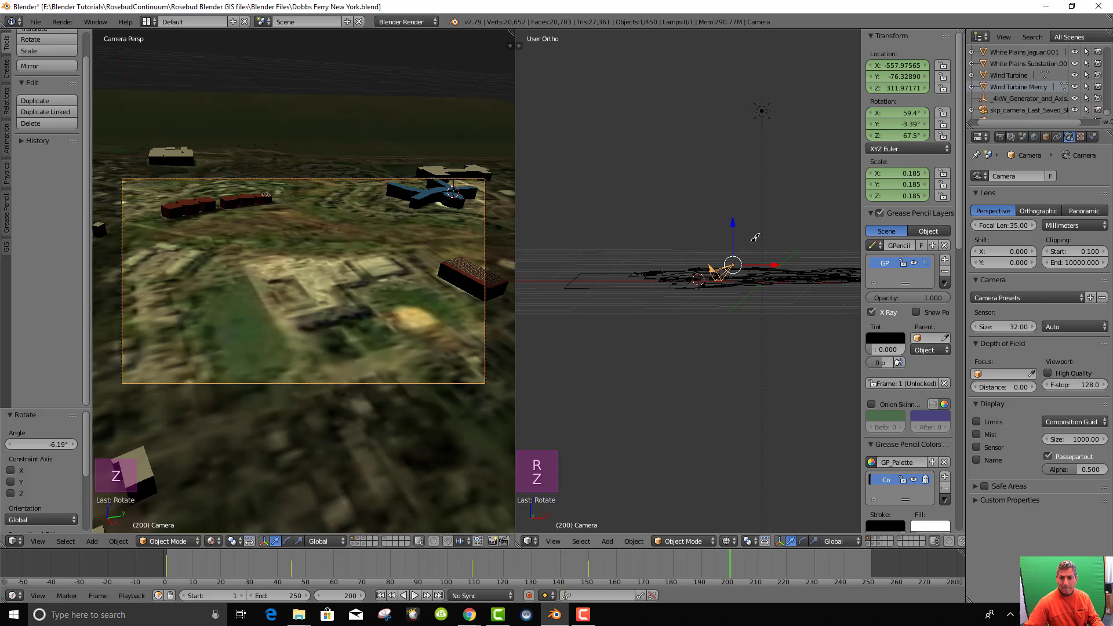
# Rotate the camera about -19.6° around the global Z axis
pyautogui.press('r')
pyautogui.press('z')
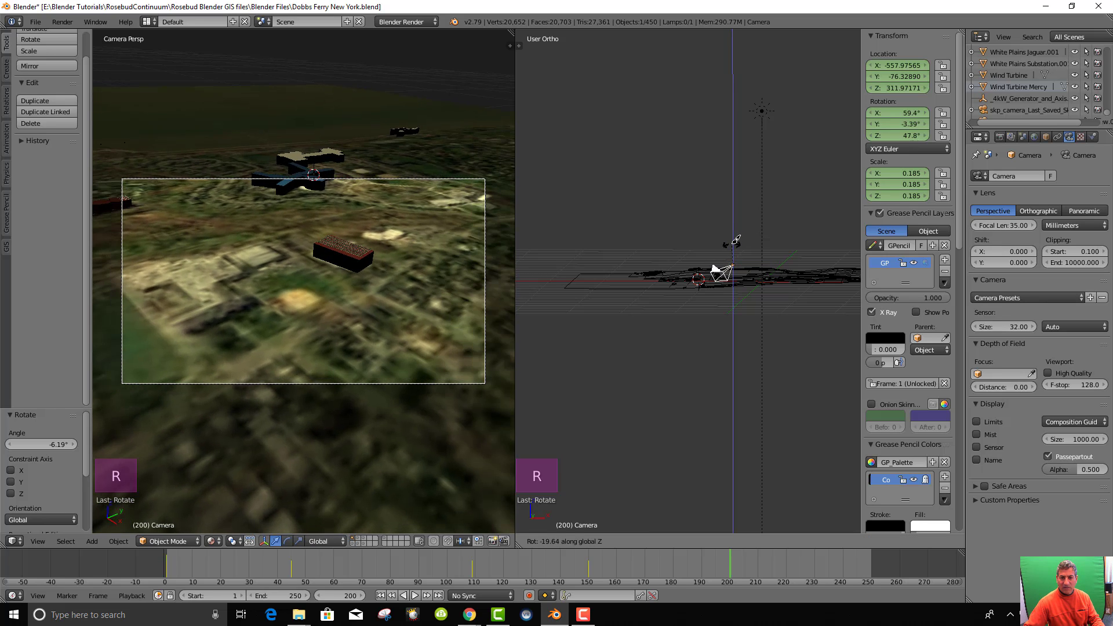
pyautogui.click(735, 239)
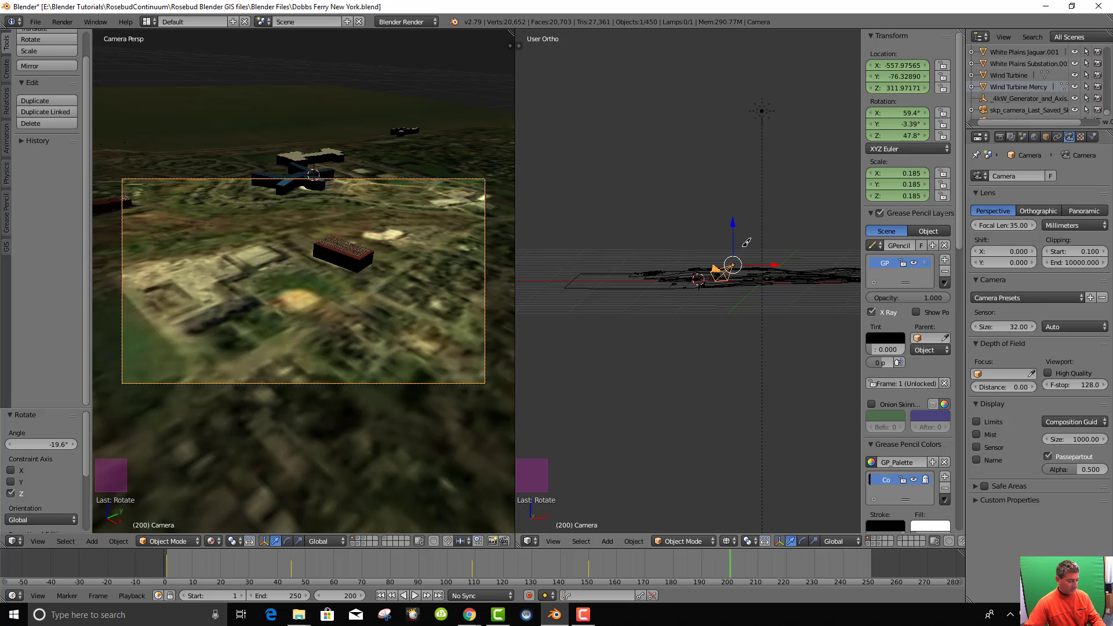
# Rotate the camera about 12.6° around the global X axis and move it along X to about -514
pyautogui.press('r')
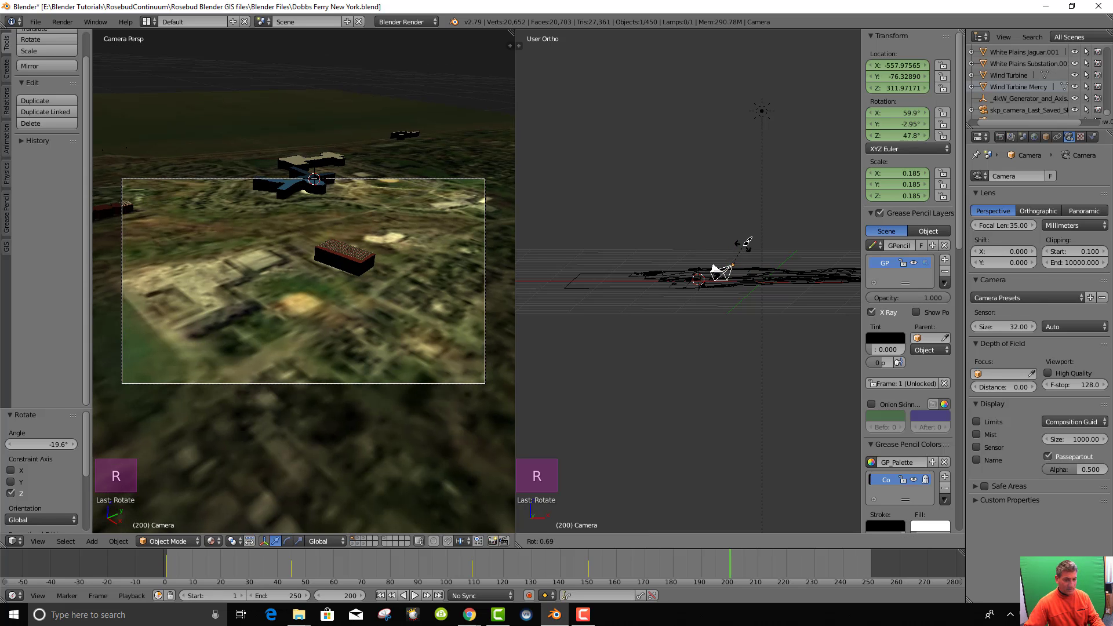
pyautogui.press('x')
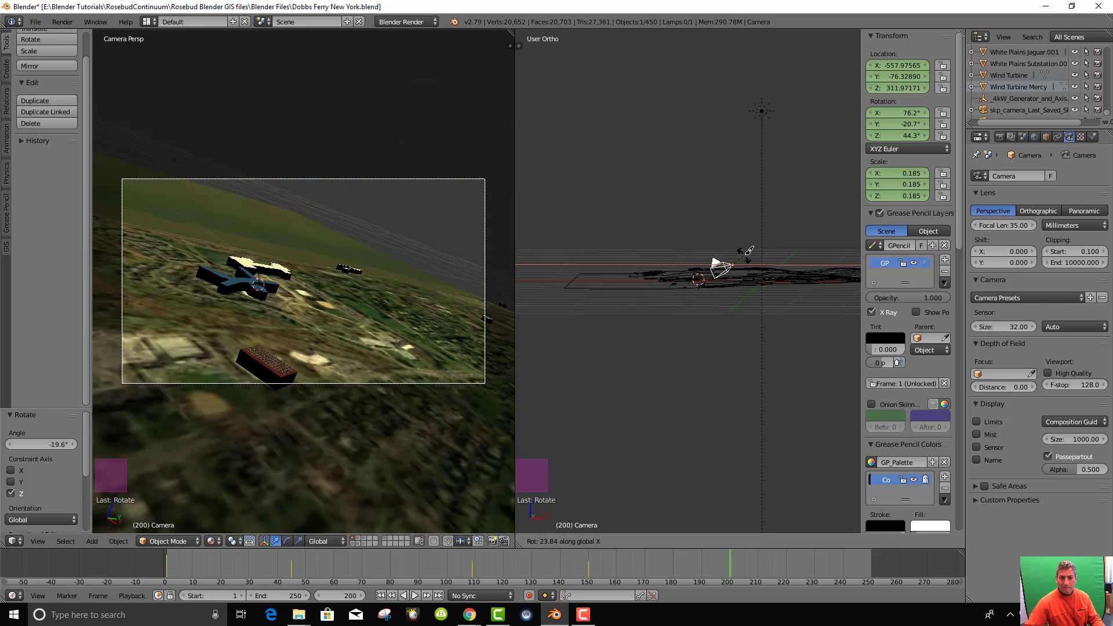
pyautogui.click(785, 240)
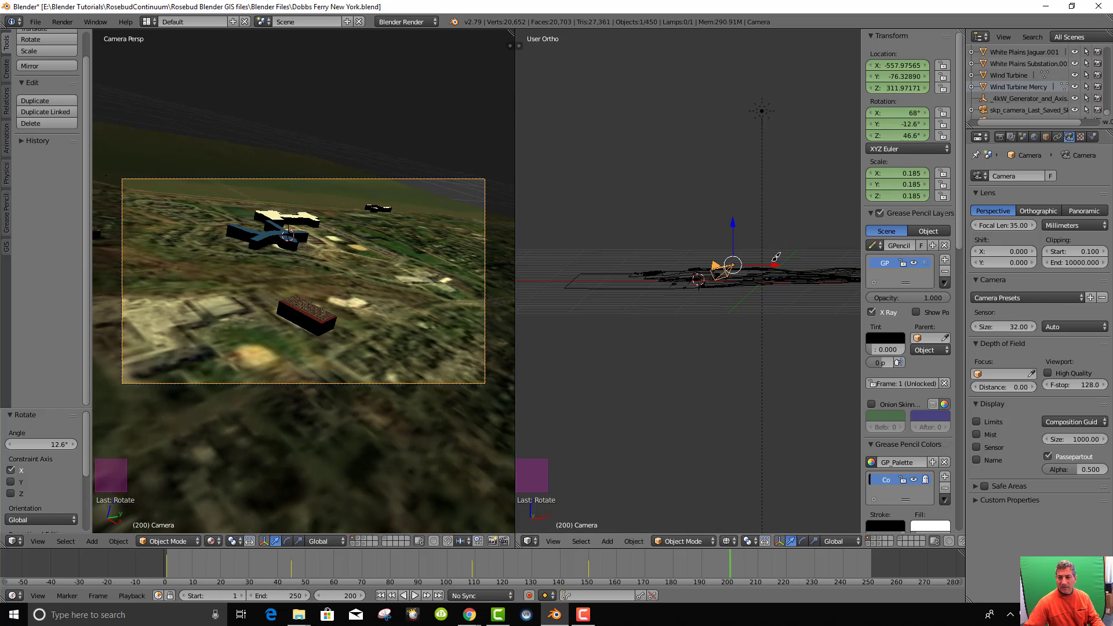
pyautogui.moveTo(777, 257); pyautogui.dragTo(780, 266)
# Switch the user view from wireframe to solid shading, looking down on the terrain
pyautogui.scroll(4, 756, 265)
pyautogui.moveTo(777, 315); pyautogui.dragTo(752, 266, button='middle')
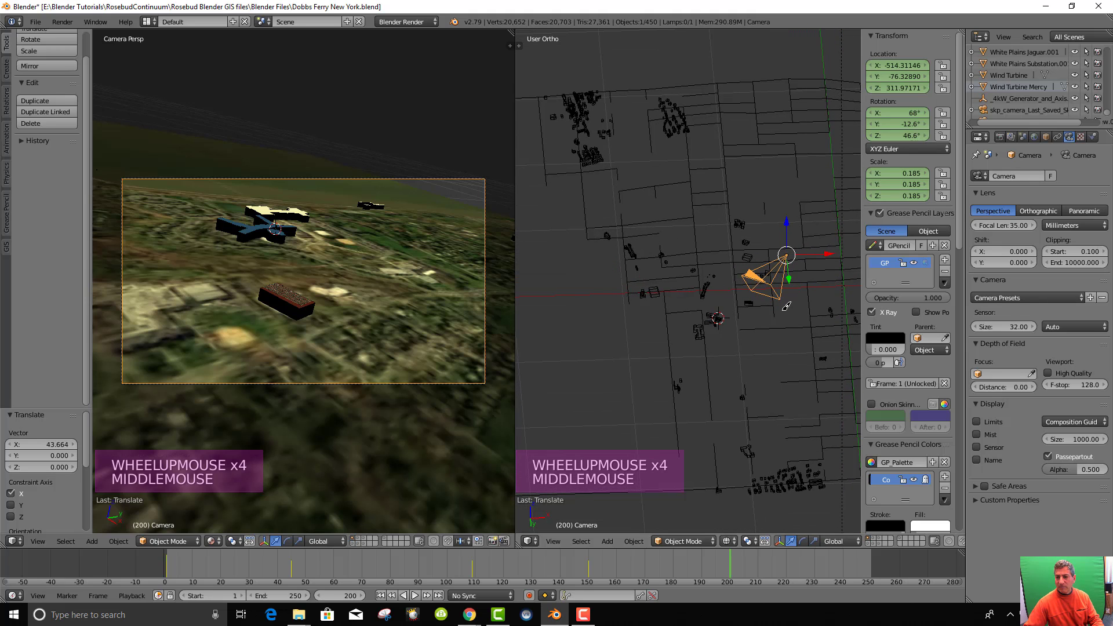
pyautogui.press('z')
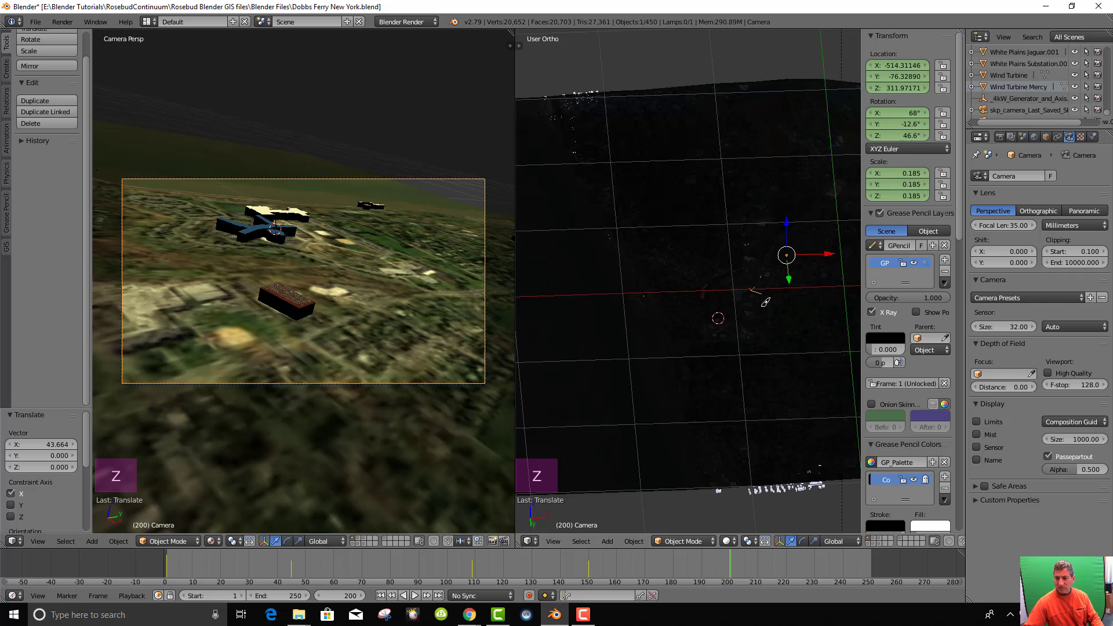
pyautogui.scroll(1, 765, 302)
pyautogui.scroll(-4, 783, 281)
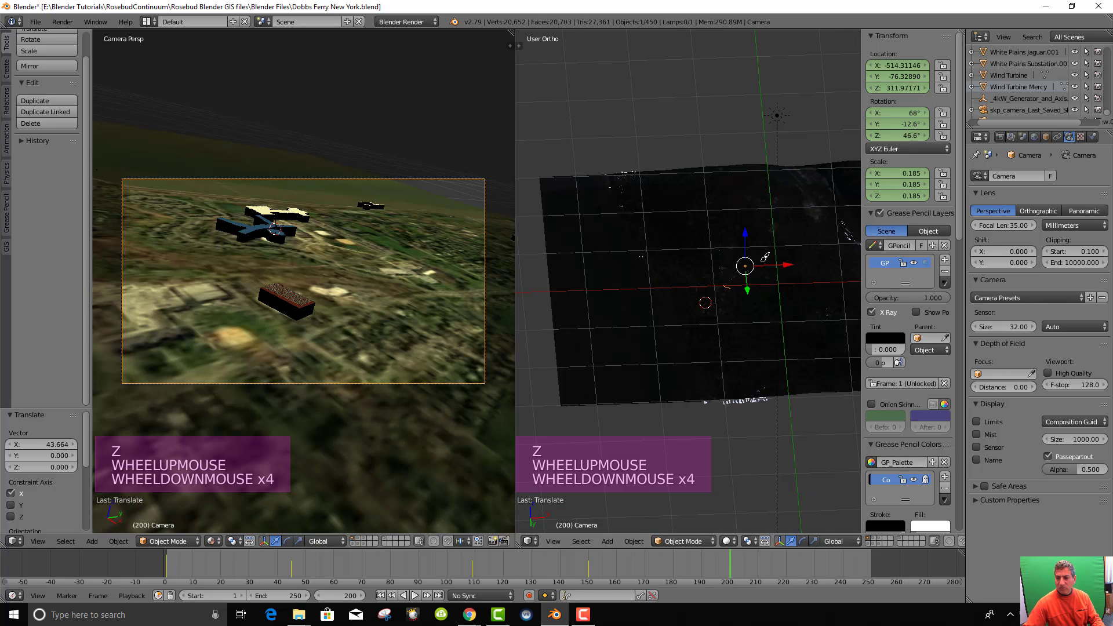
pyautogui.scroll(5, 765, 257)
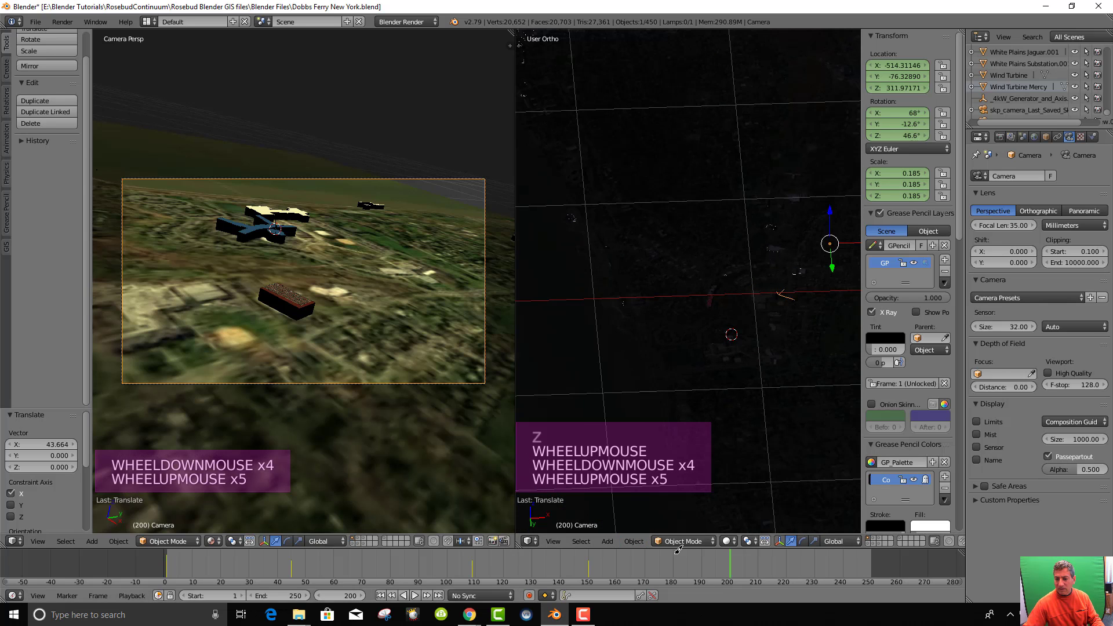
# Try Material shading in the user view and return it to Solid
pyautogui.click(728, 541)
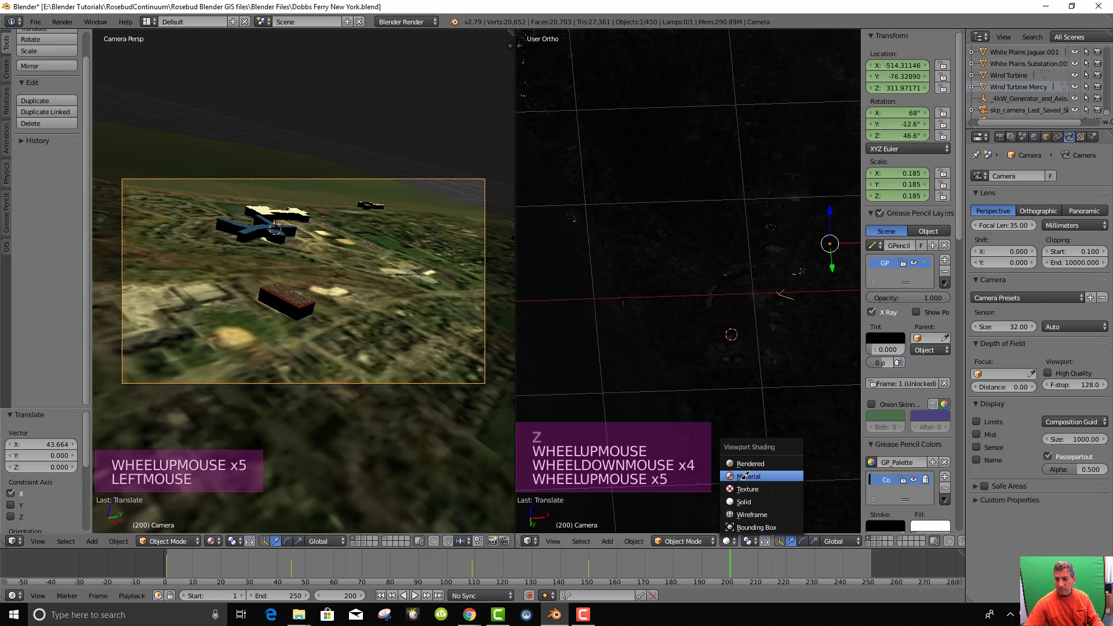
pyautogui.click(746, 476)
pyautogui.scroll(-5, 739, 408)
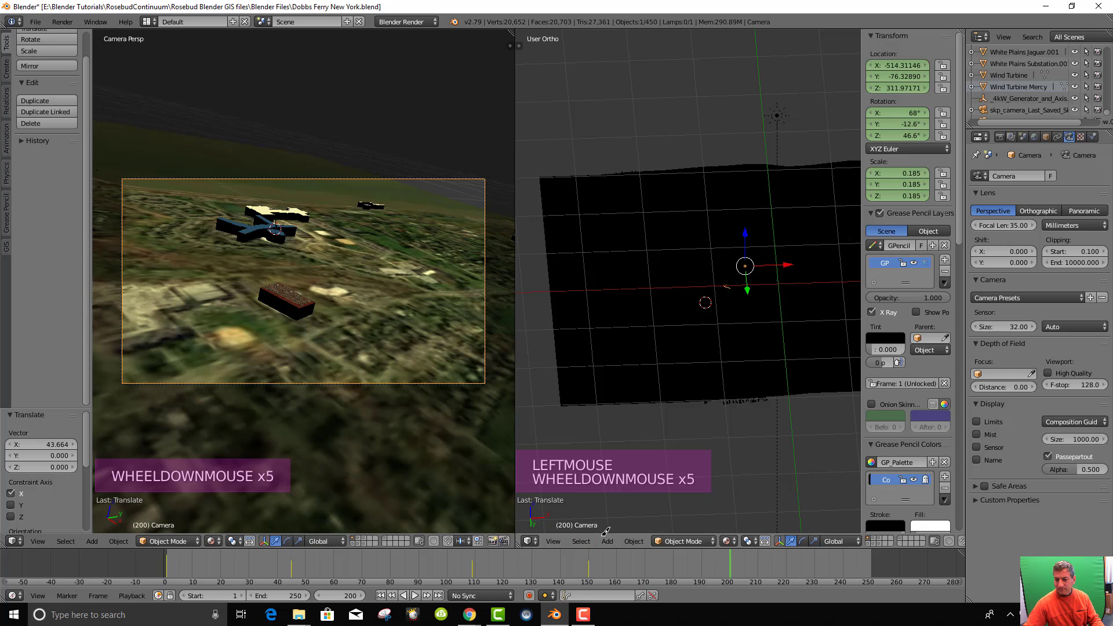
pyautogui.click(727, 541)
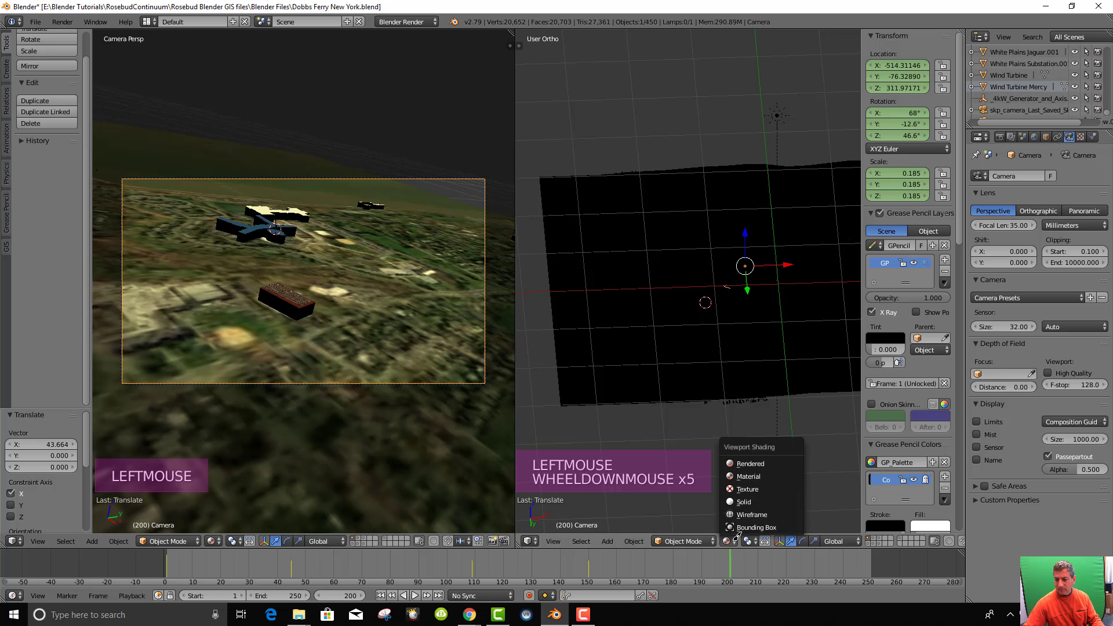
pyautogui.click(749, 499)
# Select the sun lamp above the terrain and move it to about X -2668 and Y -3750
pyautogui.scroll(2, 779, 273)
pyautogui.scroll(-4, 769, 267)
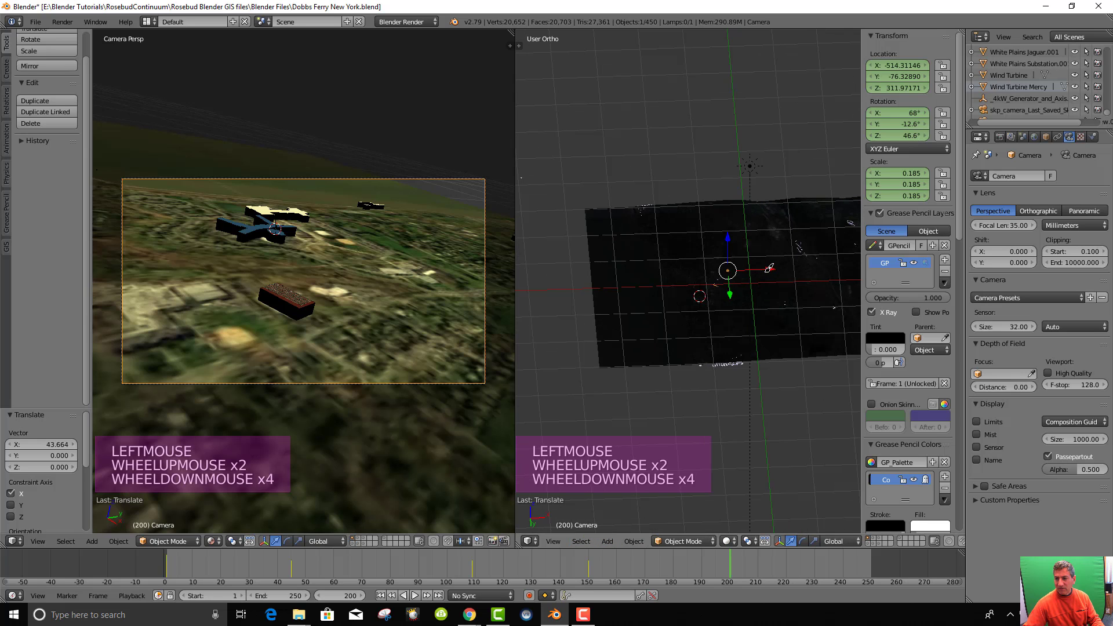
pyautogui.rightClick(752, 164)
pyautogui.moveTo(763, 350); pyautogui.dragTo(756, 399, button='middle')
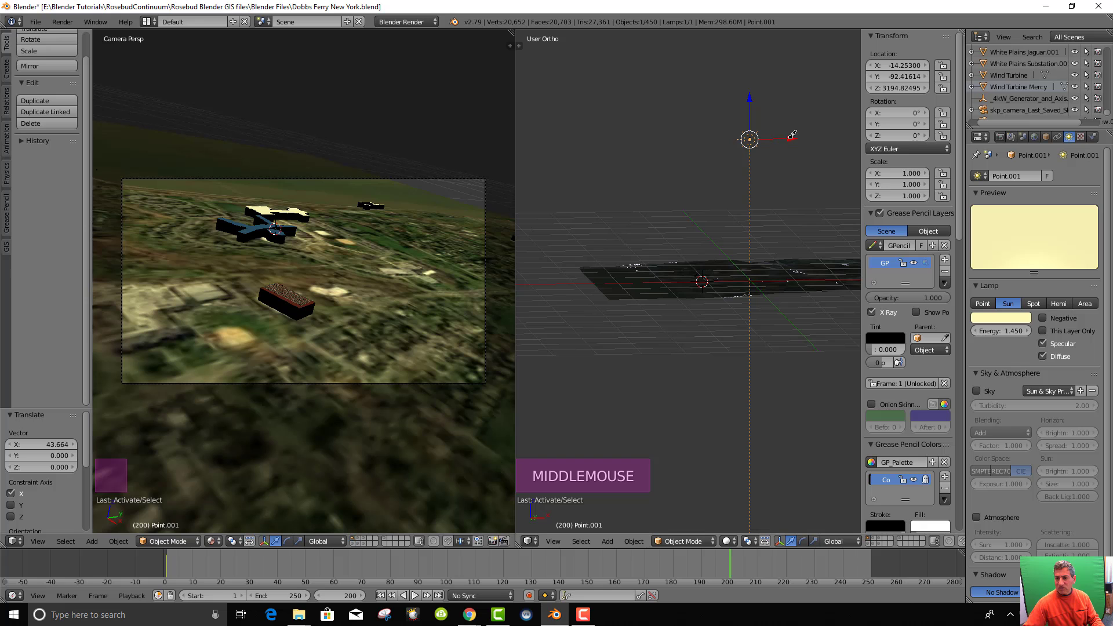
pyautogui.moveTo(792, 135); pyautogui.dragTo(672, 154)
pyautogui.moveTo(672, 155); pyautogui.dragTo(738, 163, button='middle')
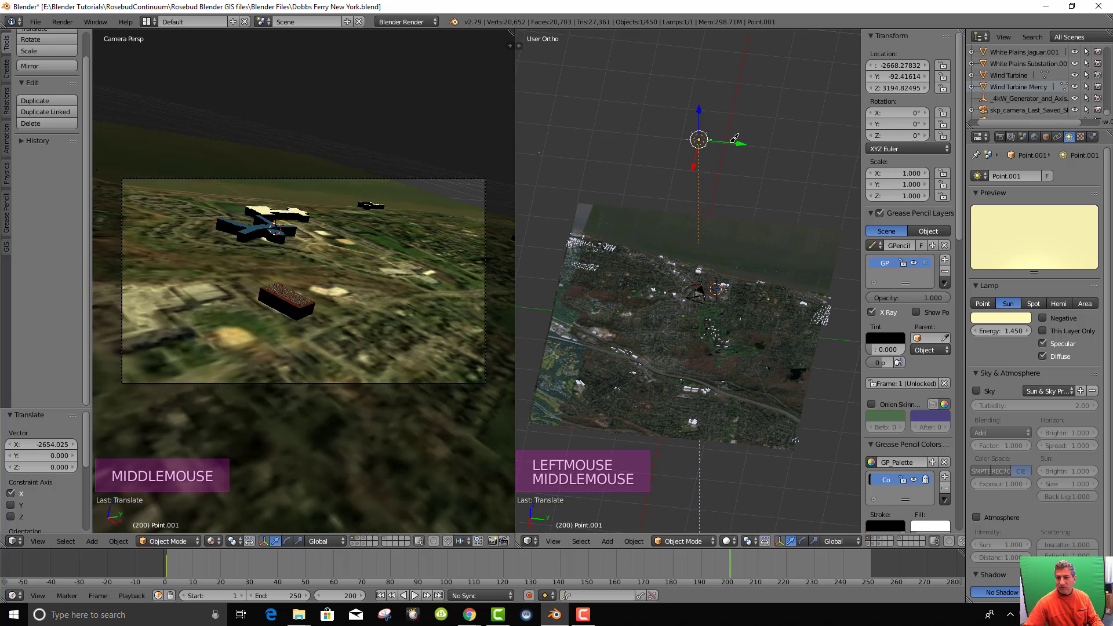
pyautogui.moveTo(741, 142); pyautogui.dragTo(582, 122)
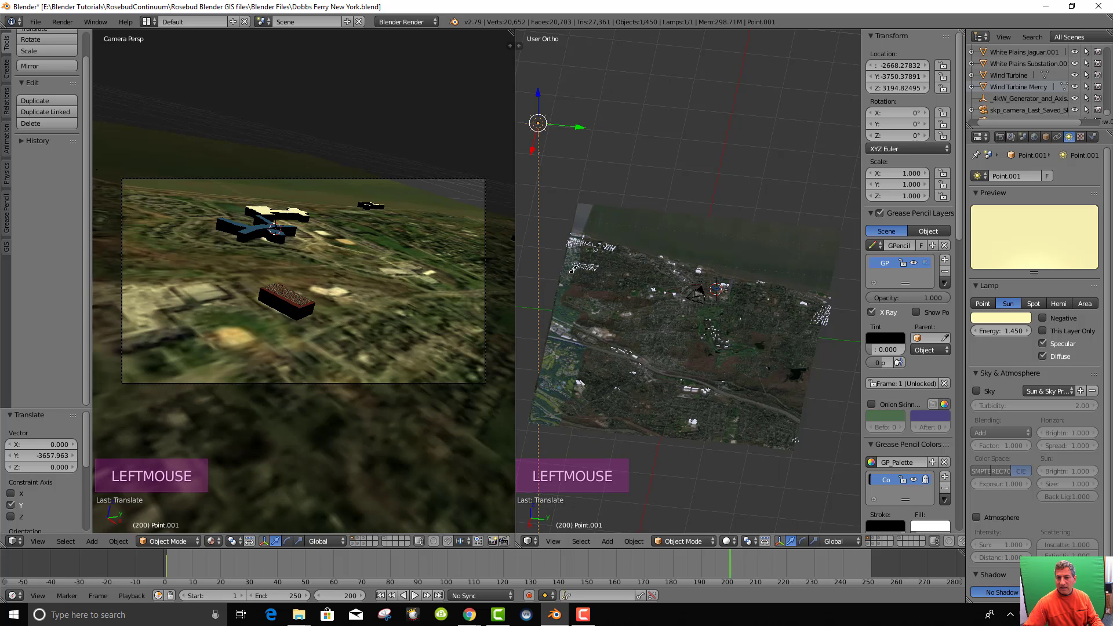
# Rotate the sun lamp about -30.3° in the current view to aim its light at the terrain
pyautogui.press('r')
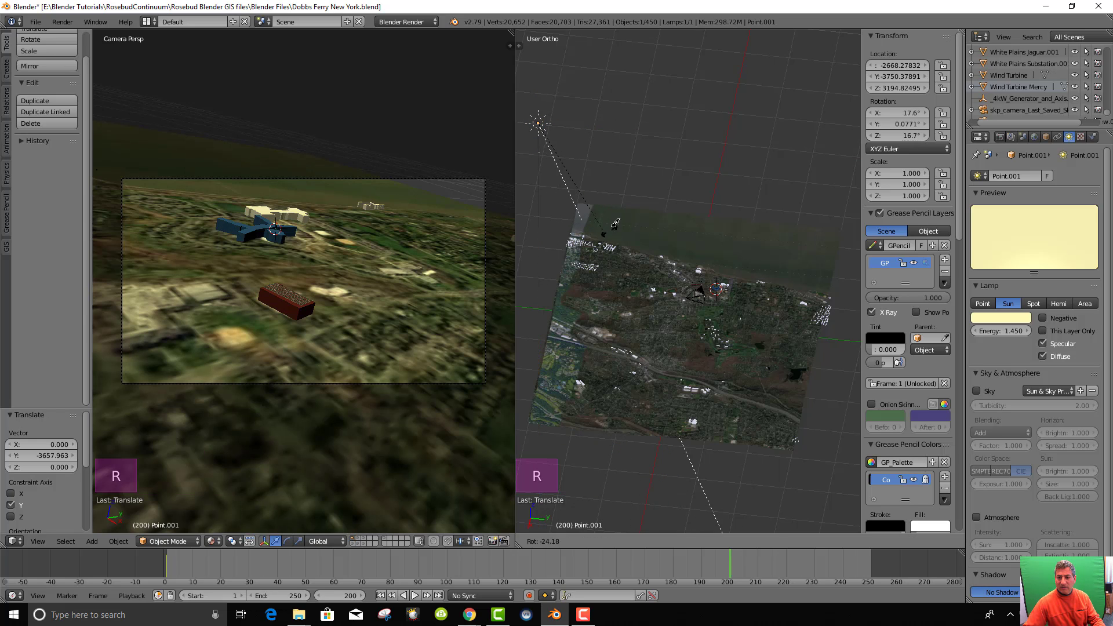
pyautogui.click(617, 217)
pyautogui.scroll(-3, 580, 186)
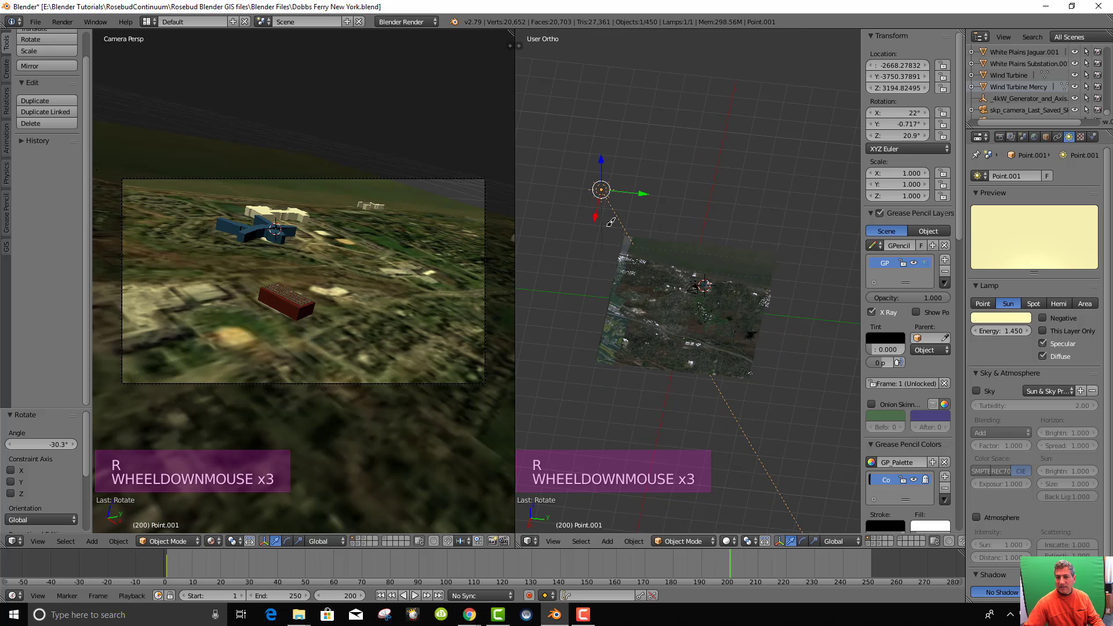
# Move the sun lamp to about Y -5164 and Z 3935, and rotate it about 37.9° toward the terrain
pyautogui.moveTo(684, 326); pyautogui.dragTo(652, 259, button='middle')
pyautogui.moveTo(725, 187); pyautogui.dragTo(756, 198, button='middle')
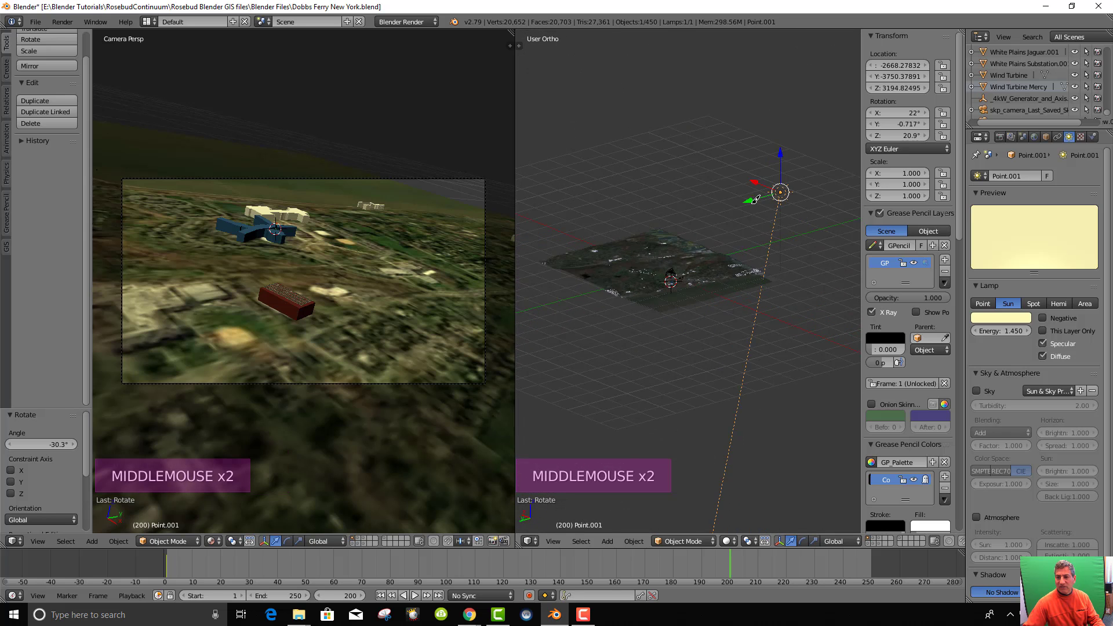
pyautogui.moveTo(755, 198); pyautogui.dragTo(813, 123)
pyautogui.press('r')
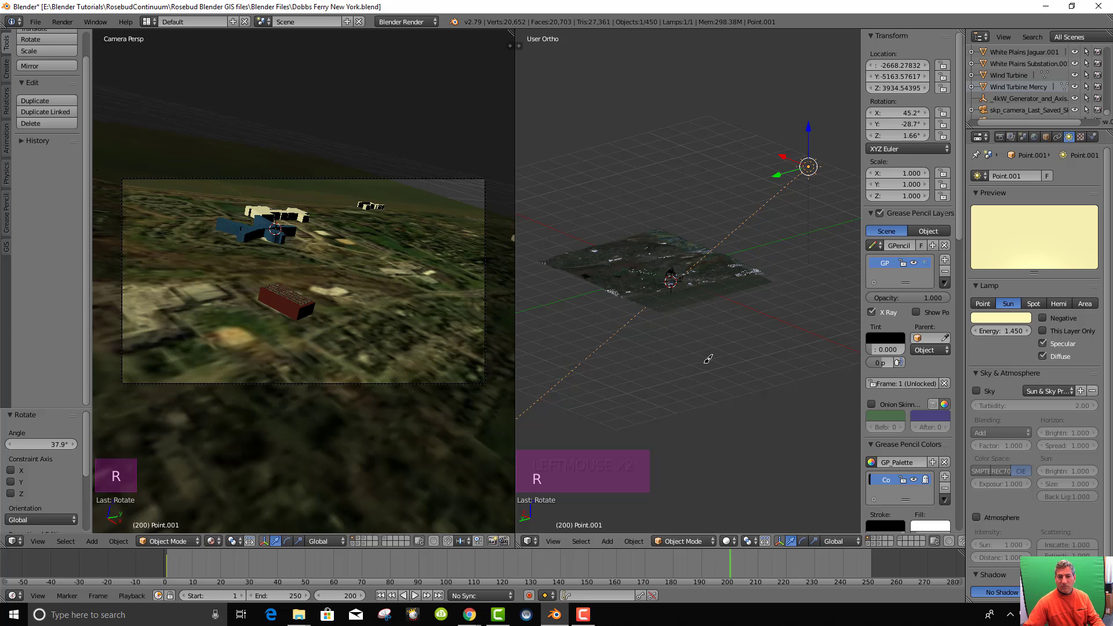
# Select the camera again and move it to about X -617, Y 43 and Z 202
pyautogui.scroll(11, 766, 267)
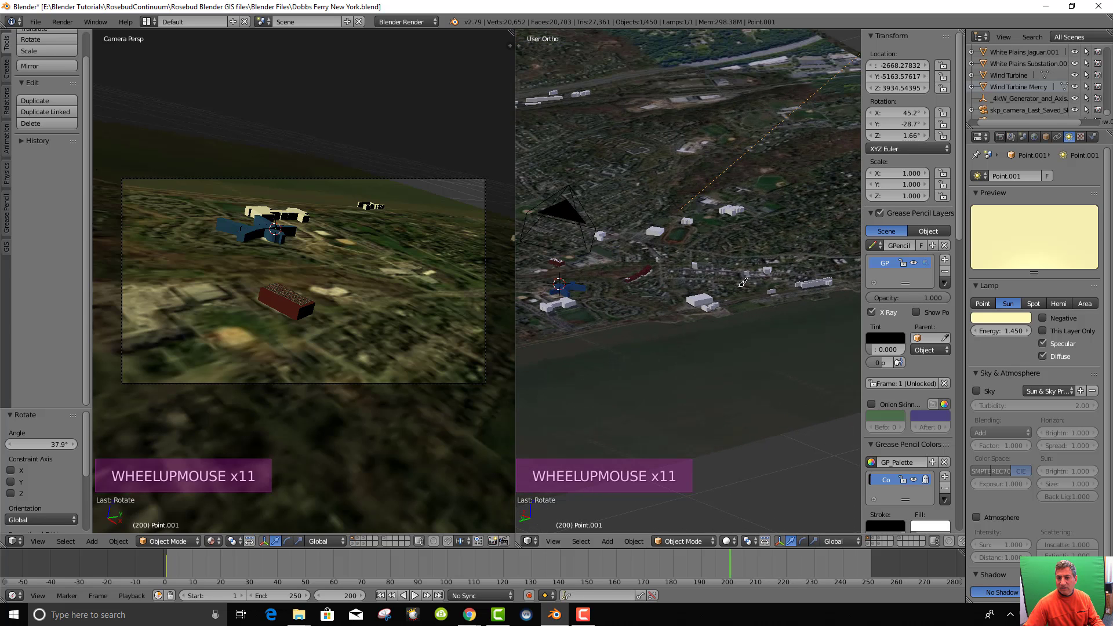
pyautogui.scroll(-6, 742, 282)
pyautogui.moveTo(742, 283); pyautogui.dragTo(559, 346, button='middle')
pyautogui.scroll(-5, 702, 283)
pyautogui.rightClick(700, 283)
pyautogui.scroll(16, 558, 346)
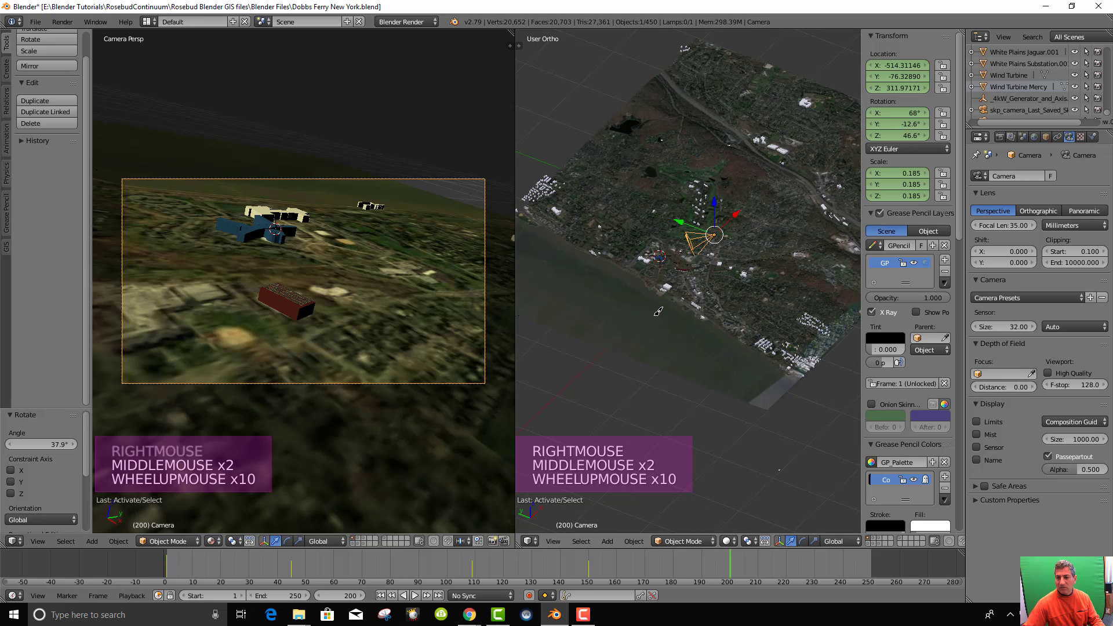
pyautogui.moveTo(765, 109); pyautogui.dragTo(774, 147)
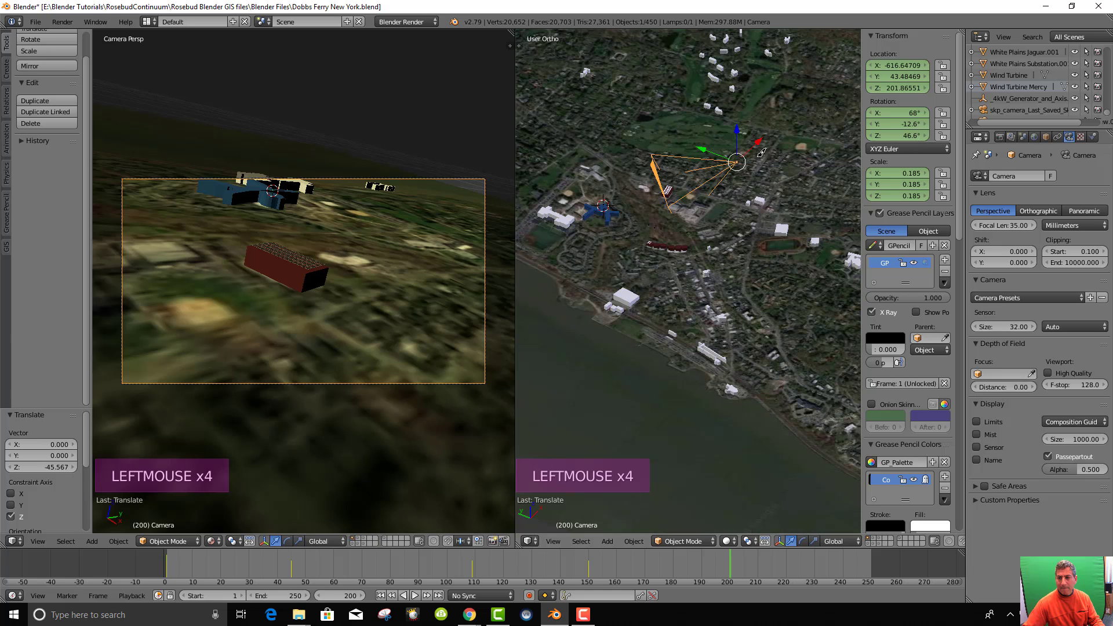
# Move the camera to about X -786, Y 202 and Z 125, and insert a LocRotScale keyframe at frame 200
pyautogui.press('g')
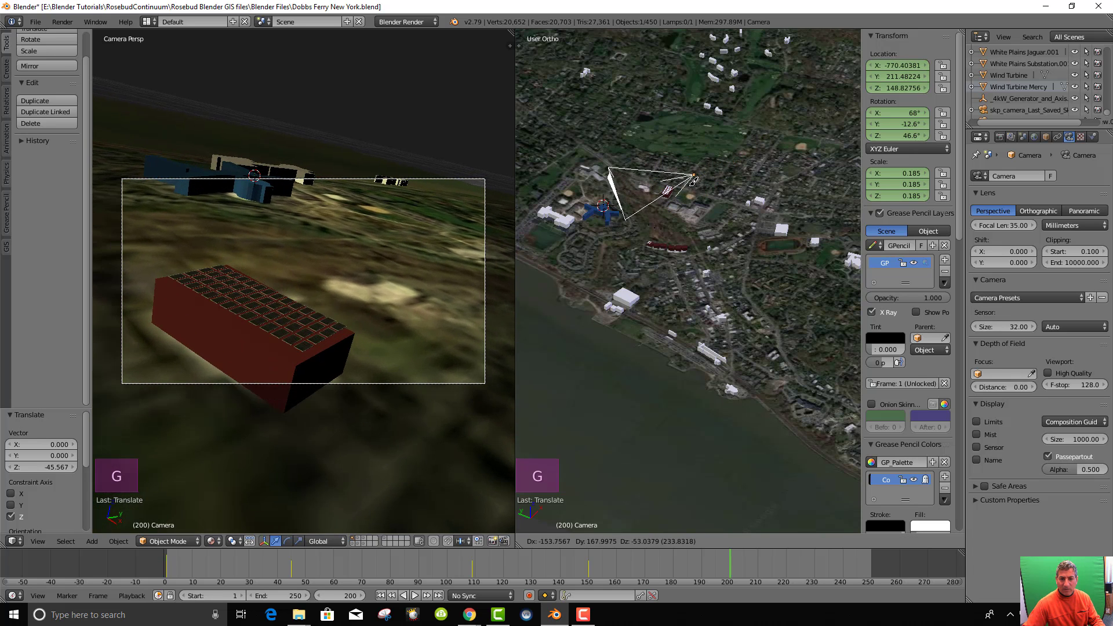
pyautogui.click(718, 302)
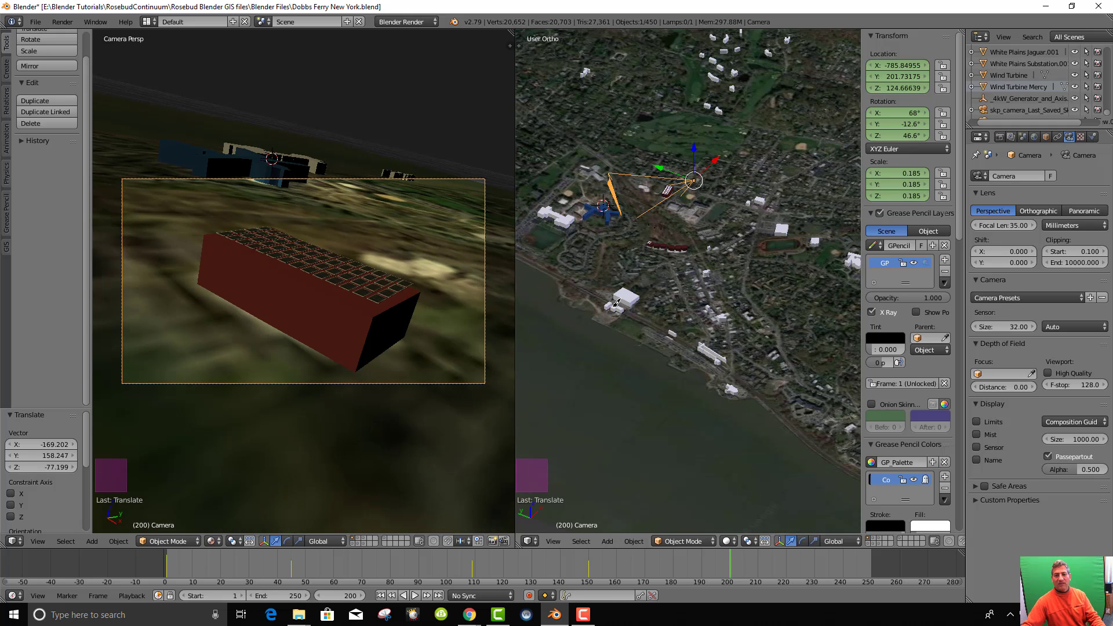
pyautogui.press('i')
pyautogui.click(699, 312)
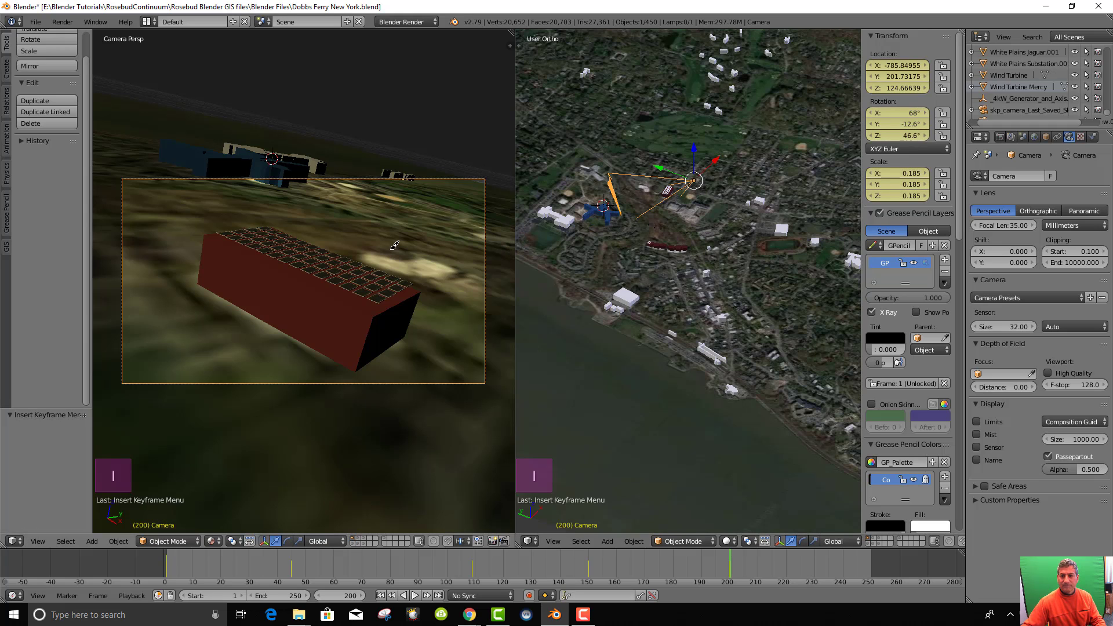
# Go to frame 237 and rotate the camera about 4.8° in the current view
pyautogui.moveTo(773, 557); pyautogui.dragTo(828, 558)
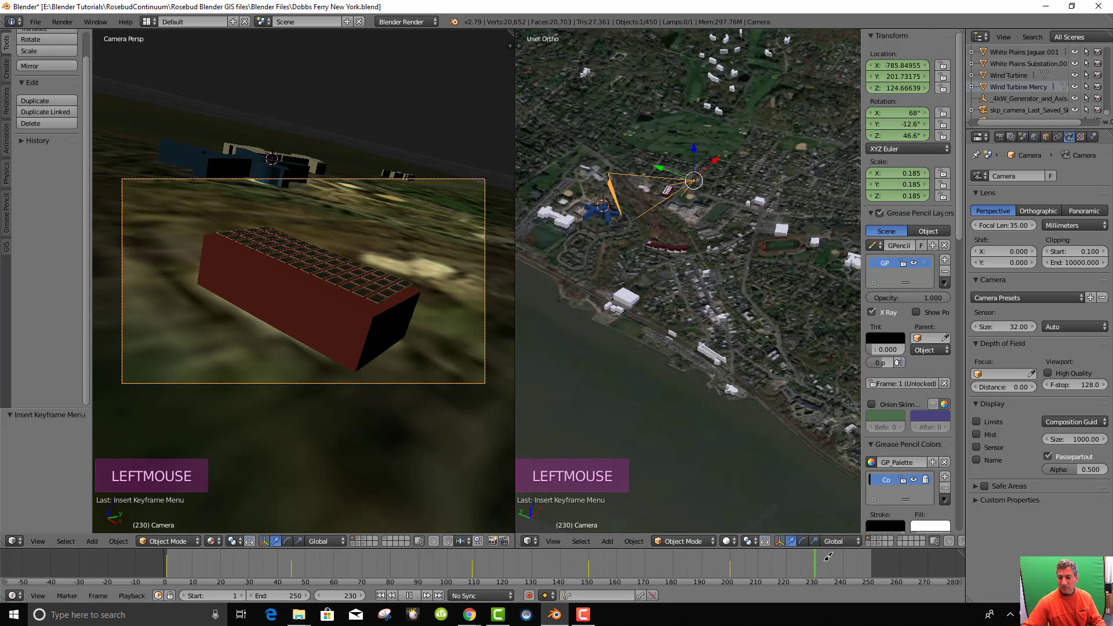
pyautogui.hotkey('alt', 'a')
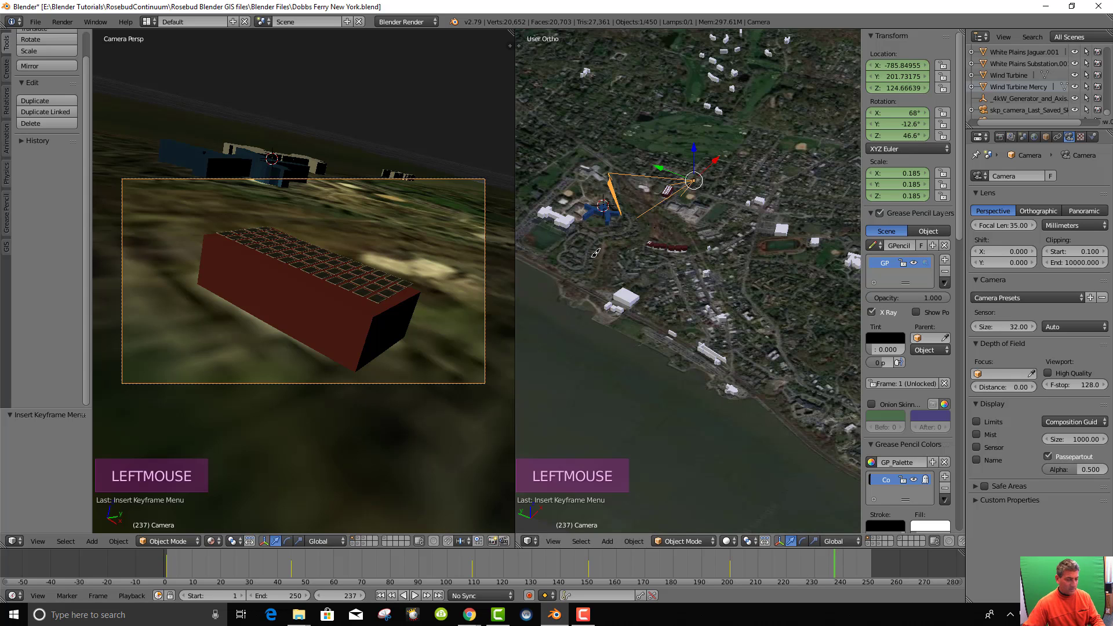
pyautogui.press('r')
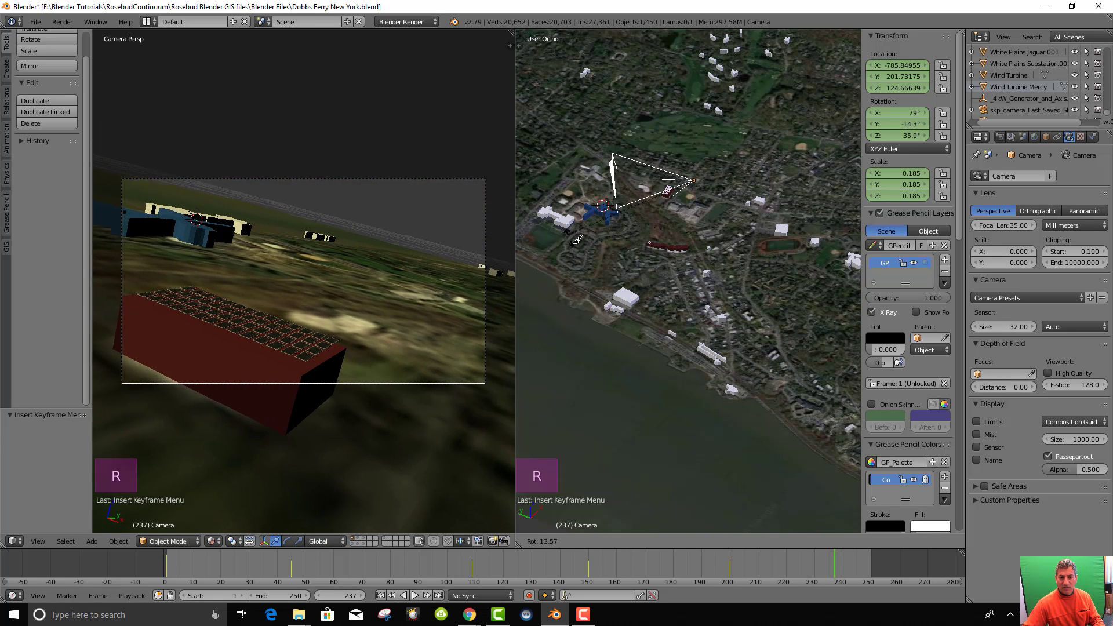
pyautogui.click(574, 242)
# Move the camera past the red building to about X -802, Y 281 and Z 163
pyautogui.press('g')
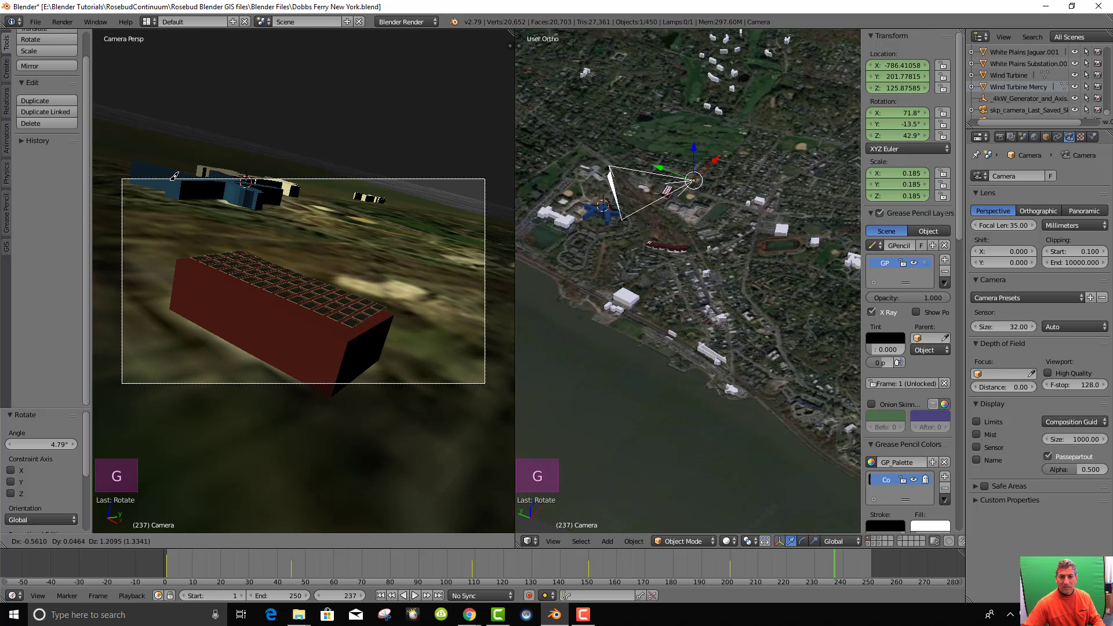
pyautogui.click(665, 192)
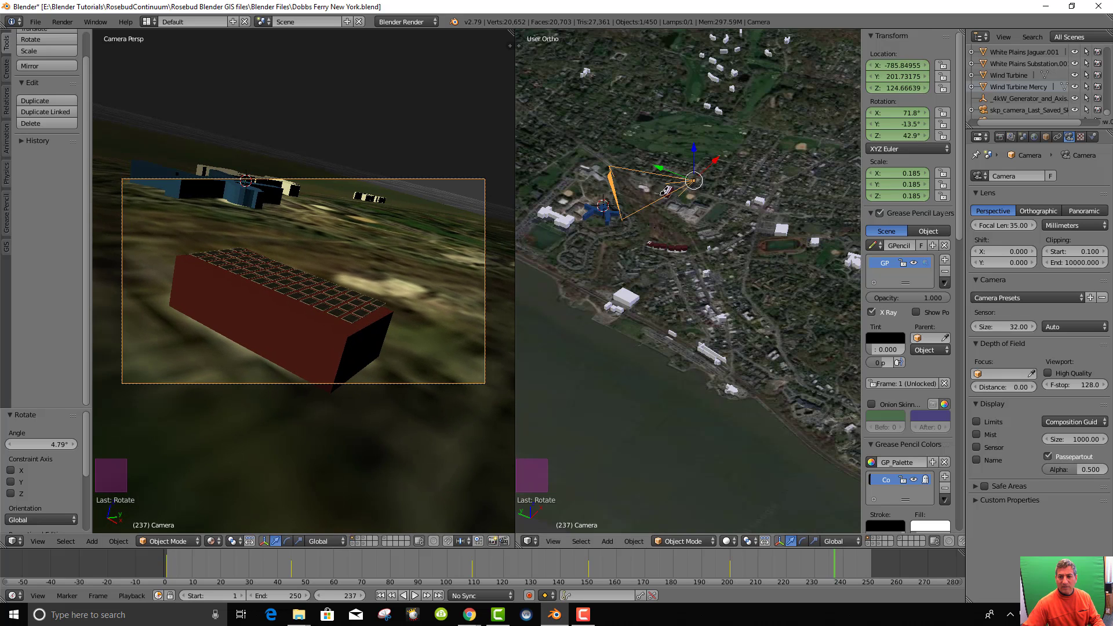
pyautogui.press('g')
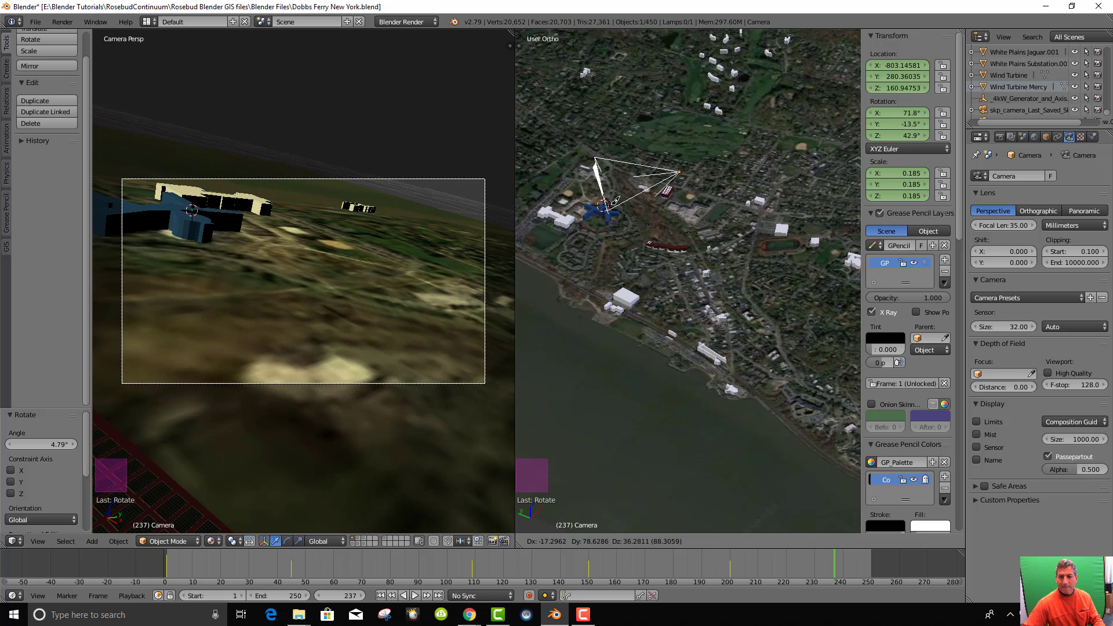
pyautogui.click(616, 200)
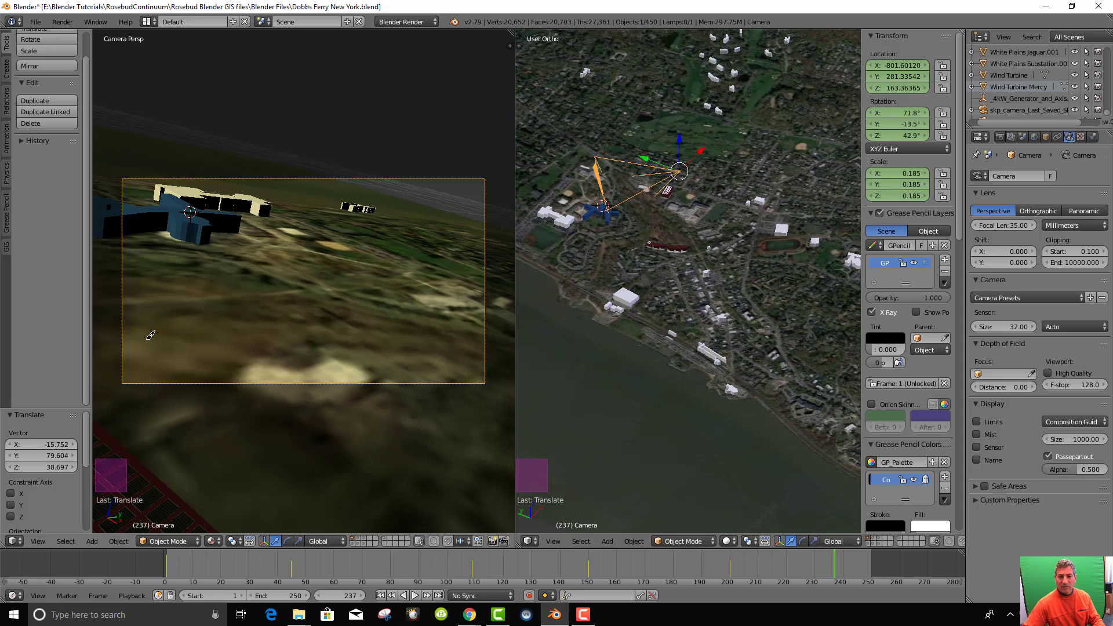
# Rotate the camera about 19.8° around the global Z axis and about 6.6° in the angled overview
pyautogui.press('r')
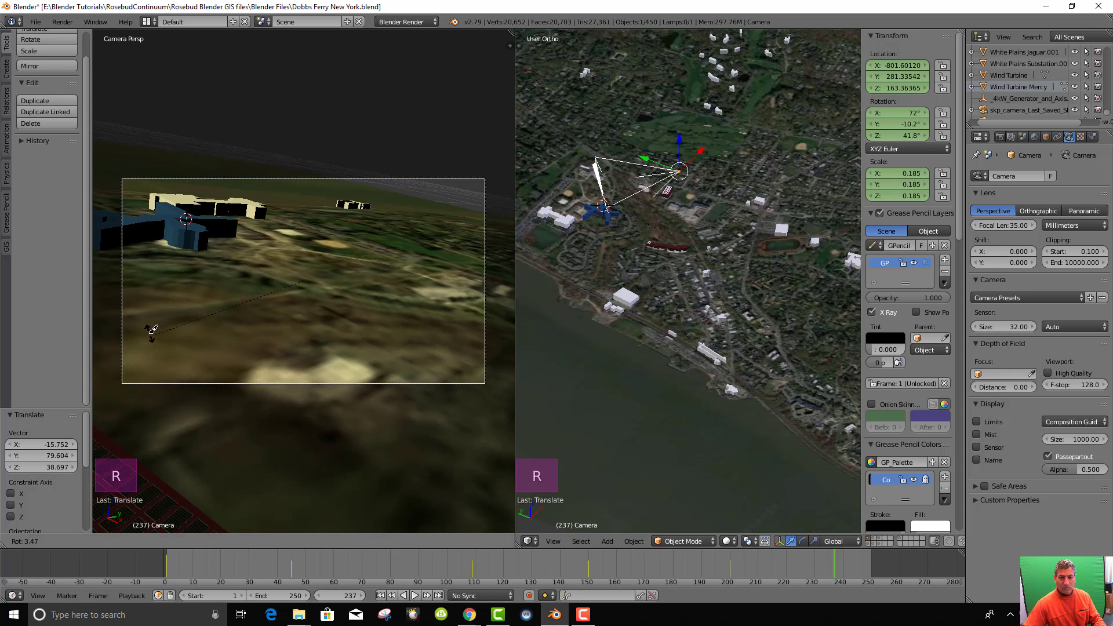
pyautogui.press('r')
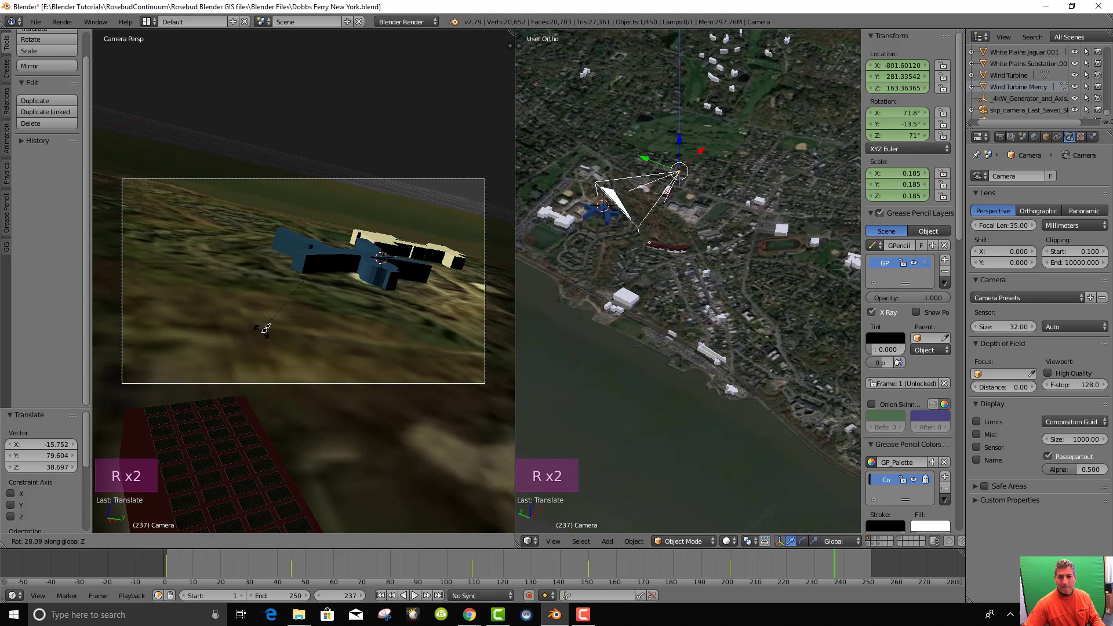
pyautogui.click(294, 329)
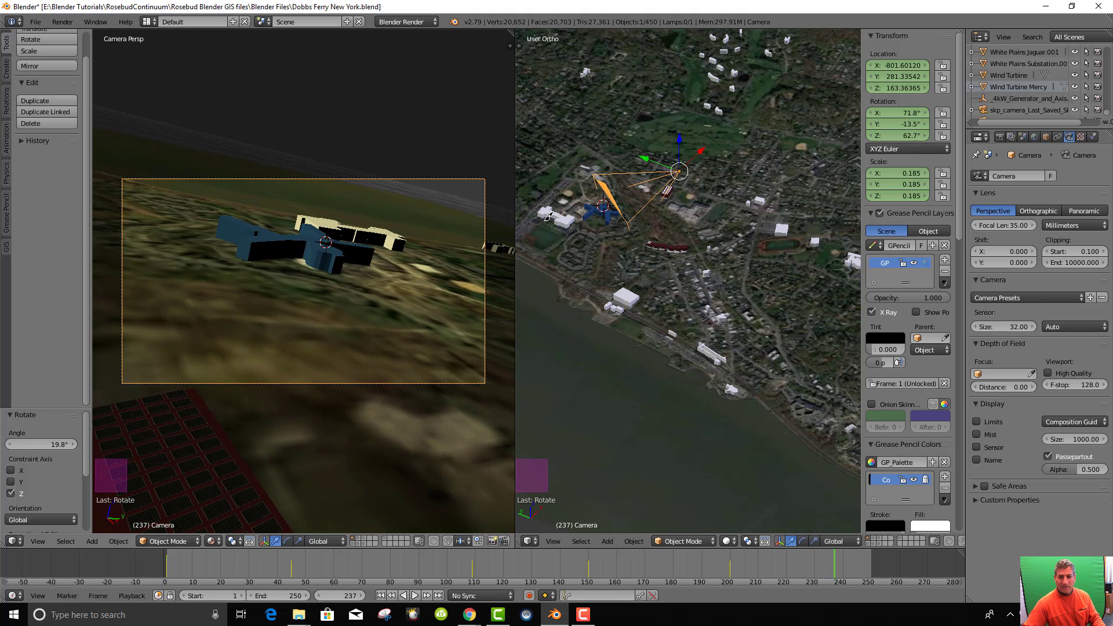
pyautogui.press('r')
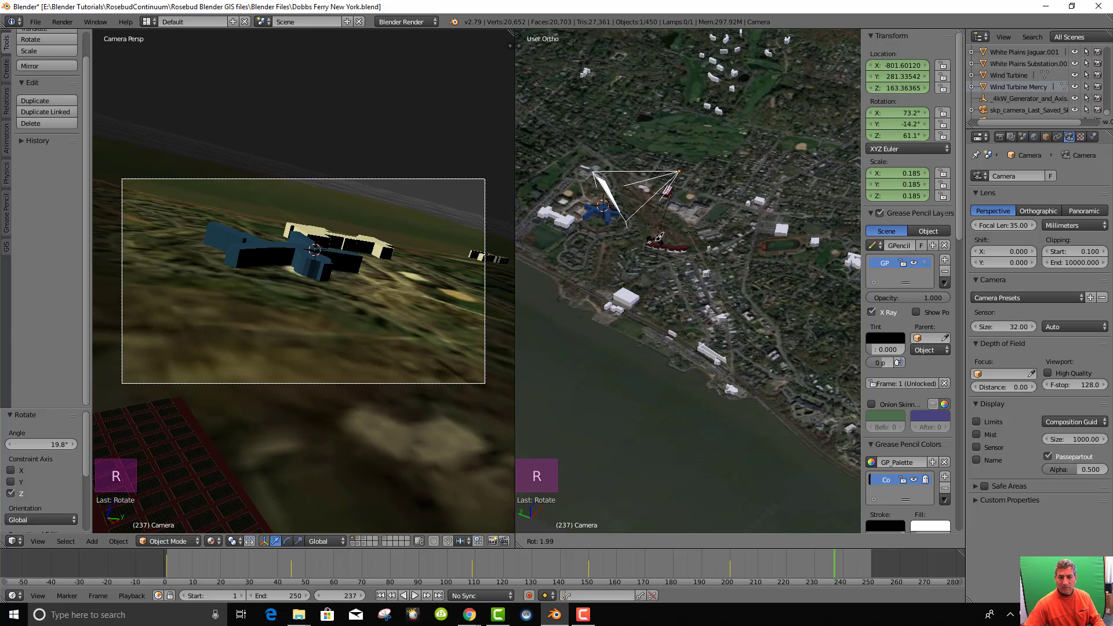
pyautogui.click(647, 238)
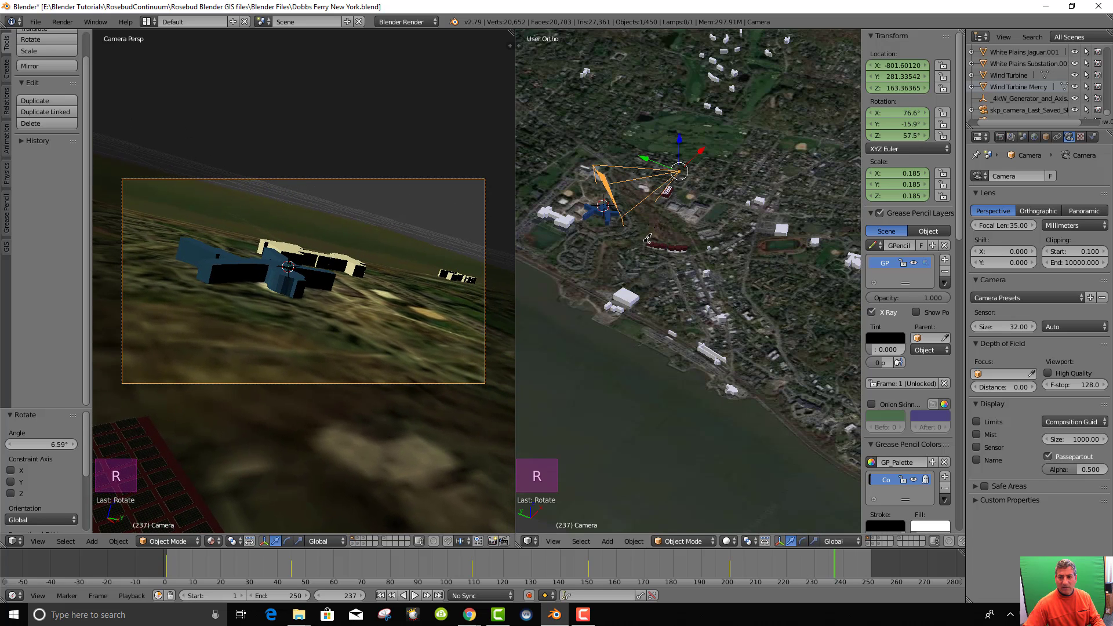
# Move the camera toward the blue building to about X -956, Y 474 and Z 127
pyautogui.press('g')
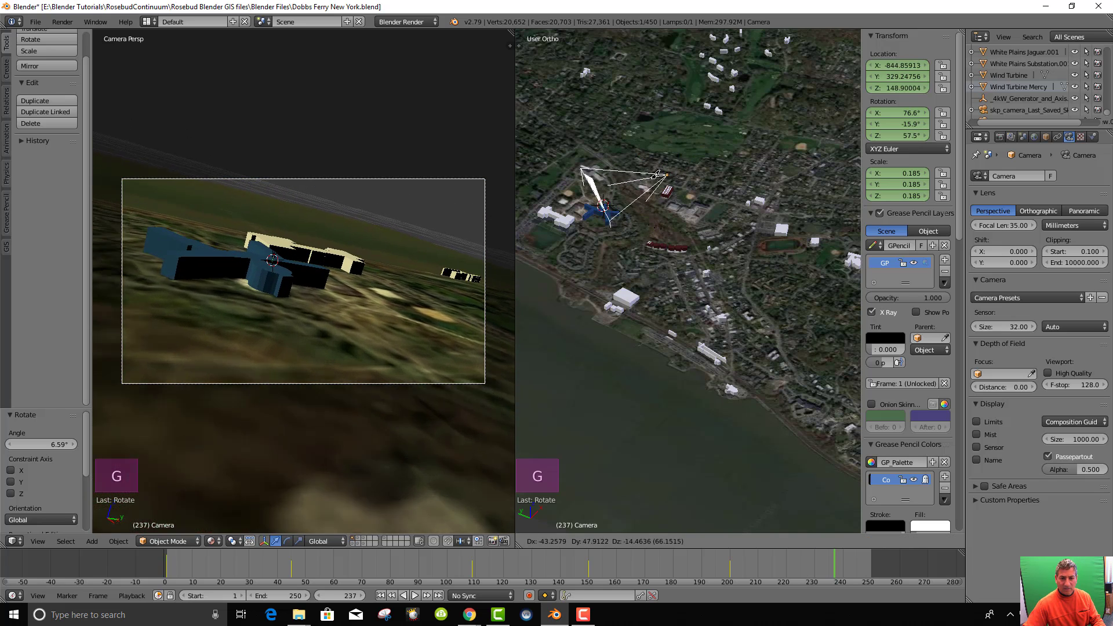
pyautogui.click(636, 174)
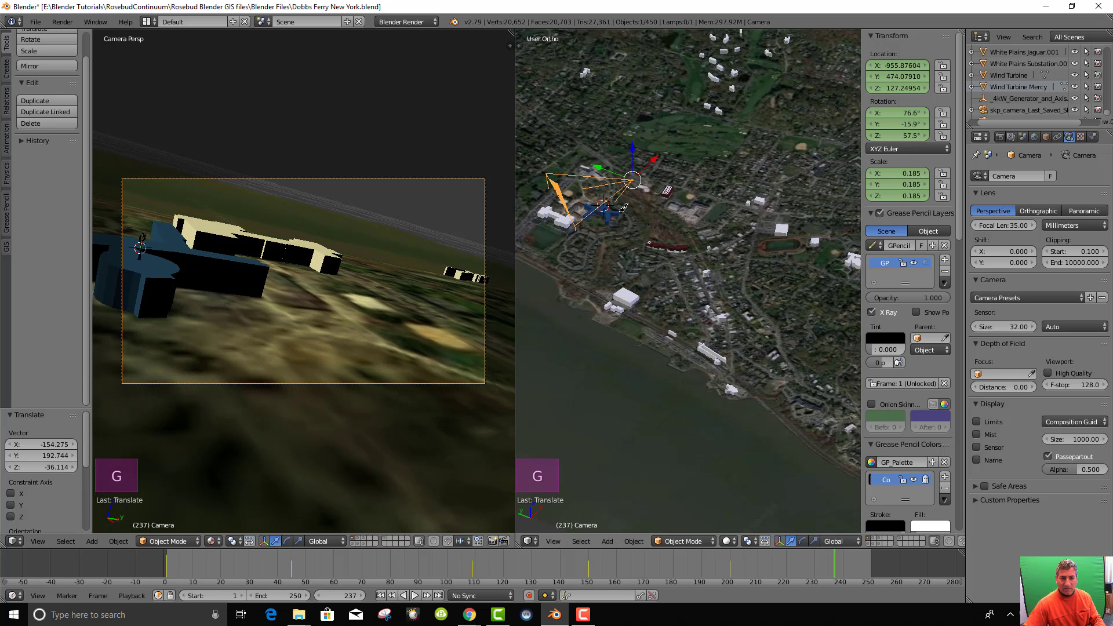
pyautogui.press('r')
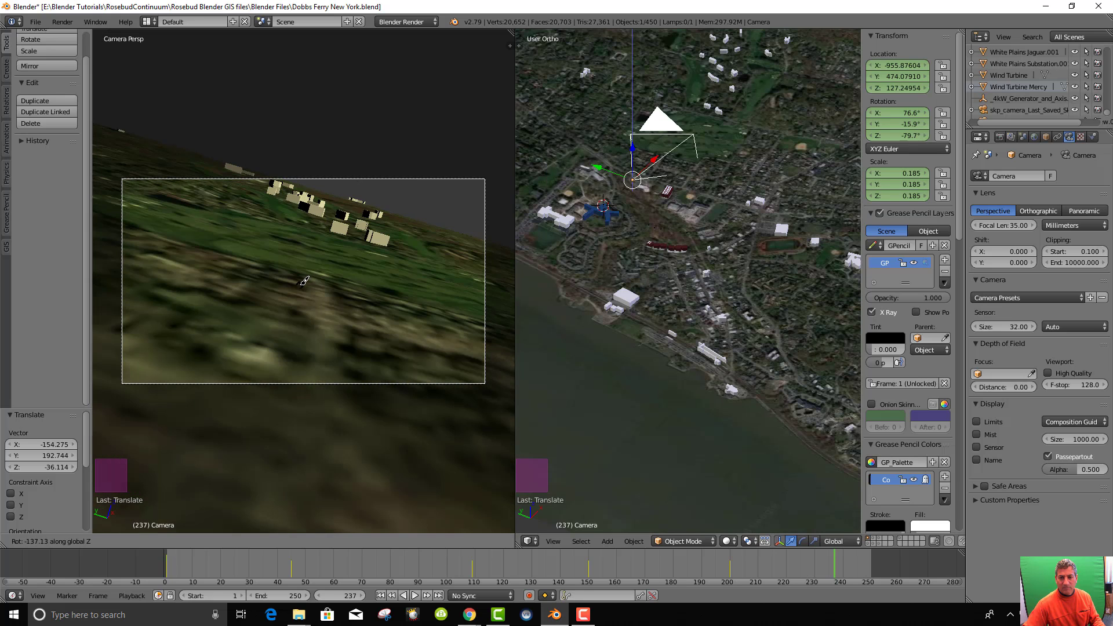
pyautogui.rightClick(305, 286)
# Move the camera in small increments to about X -1011, Y 499 and Z 109, close to the blue building
pyautogui.press('g')
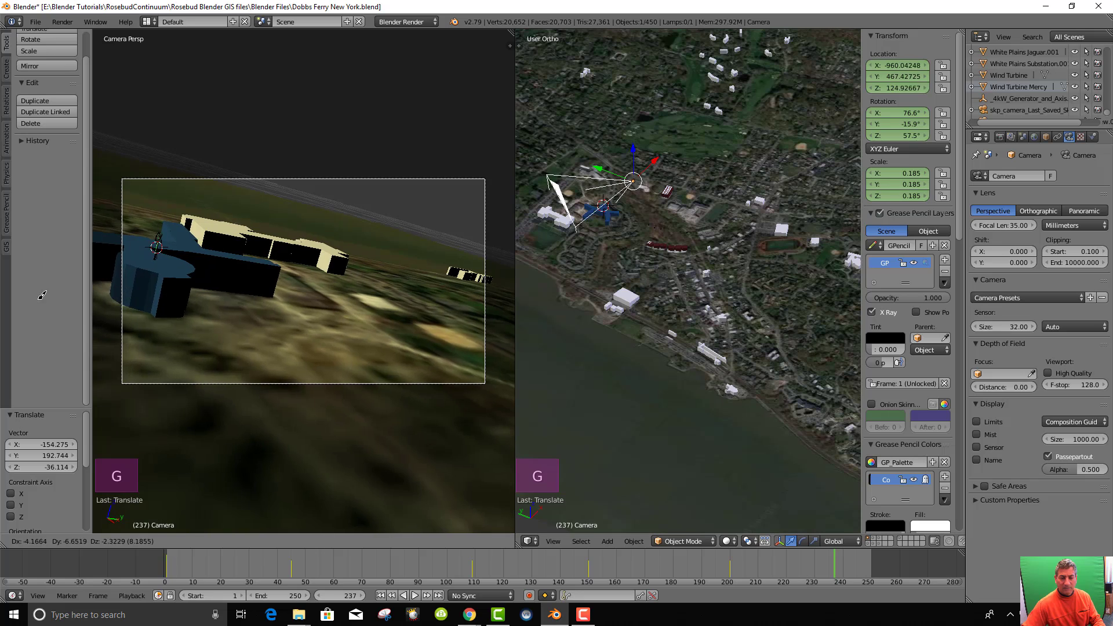
pyautogui.click(363, 331)
pyautogui.press('g')
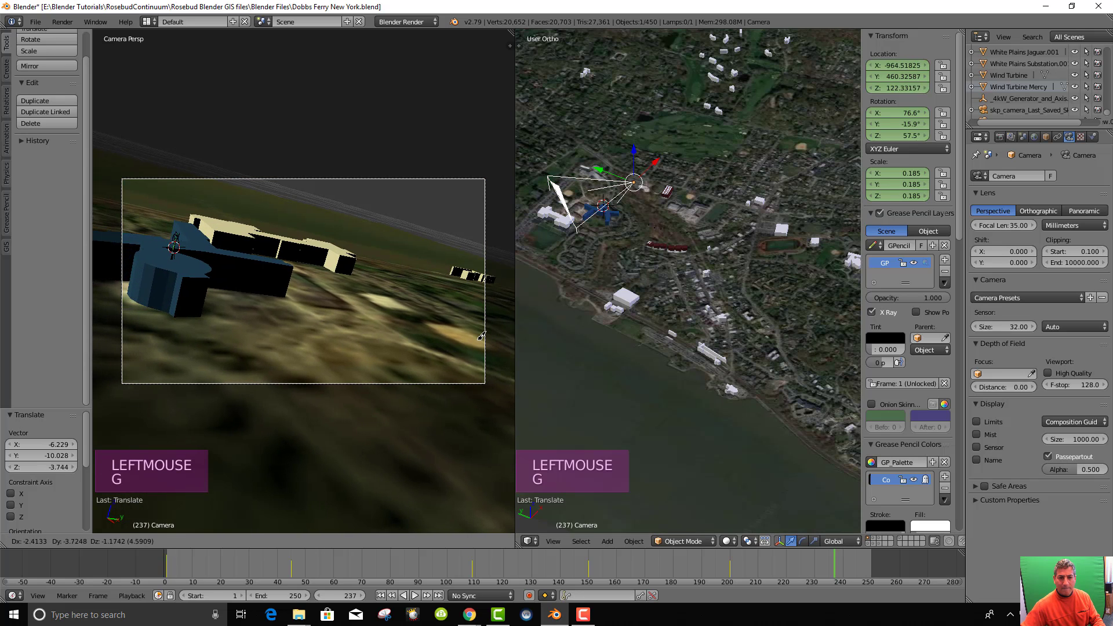
pyautogui.click(482, 334)
pyautogui.press('g')
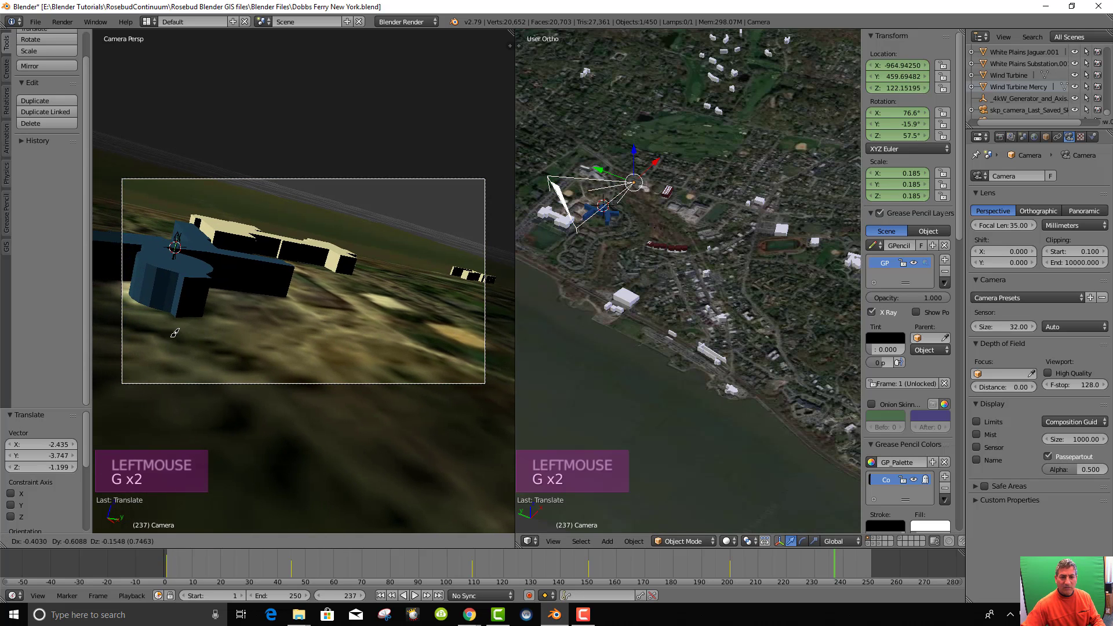
pyautogui.click(458, 307)
pyautogui.press('g')
pyautogui.click(287, 318)
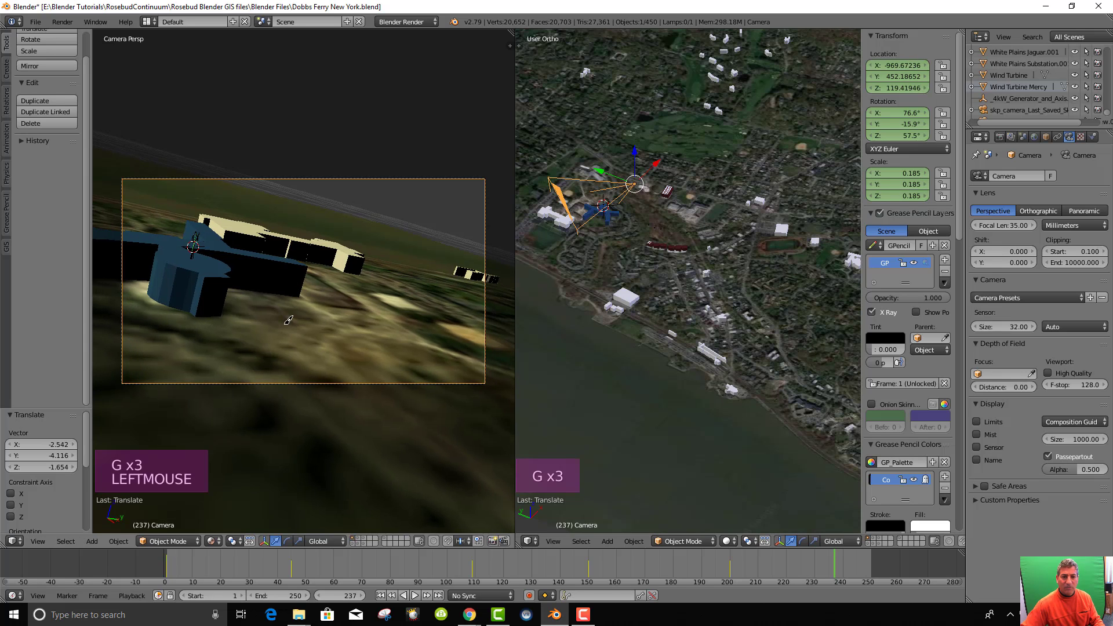
pyautogui.press('g')
pyautogui.click(140, 335)
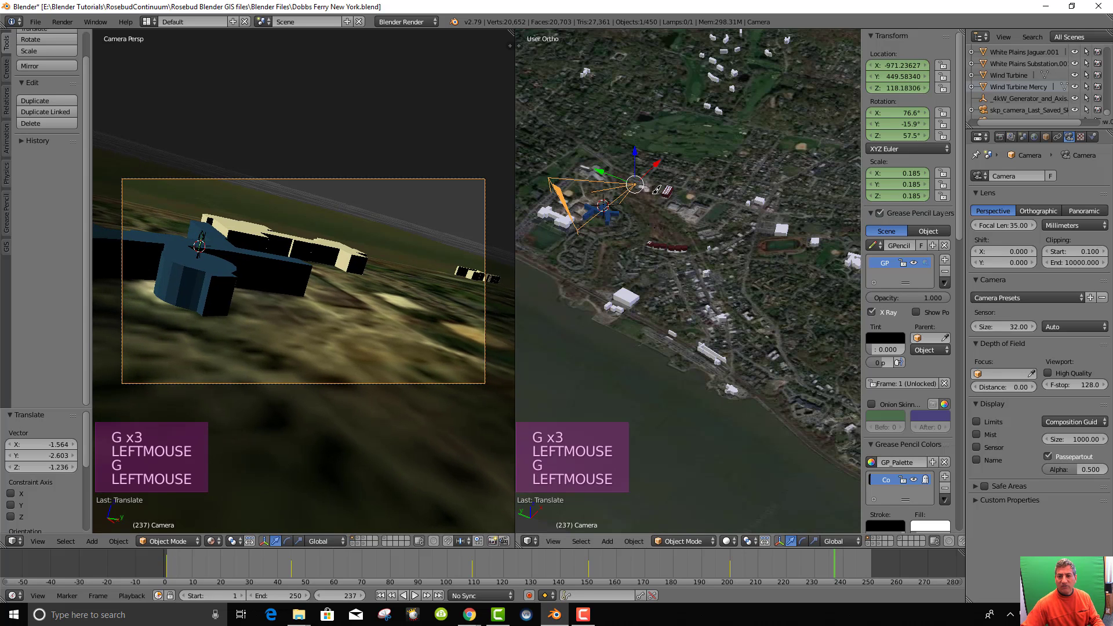
pyautogui.press('g')
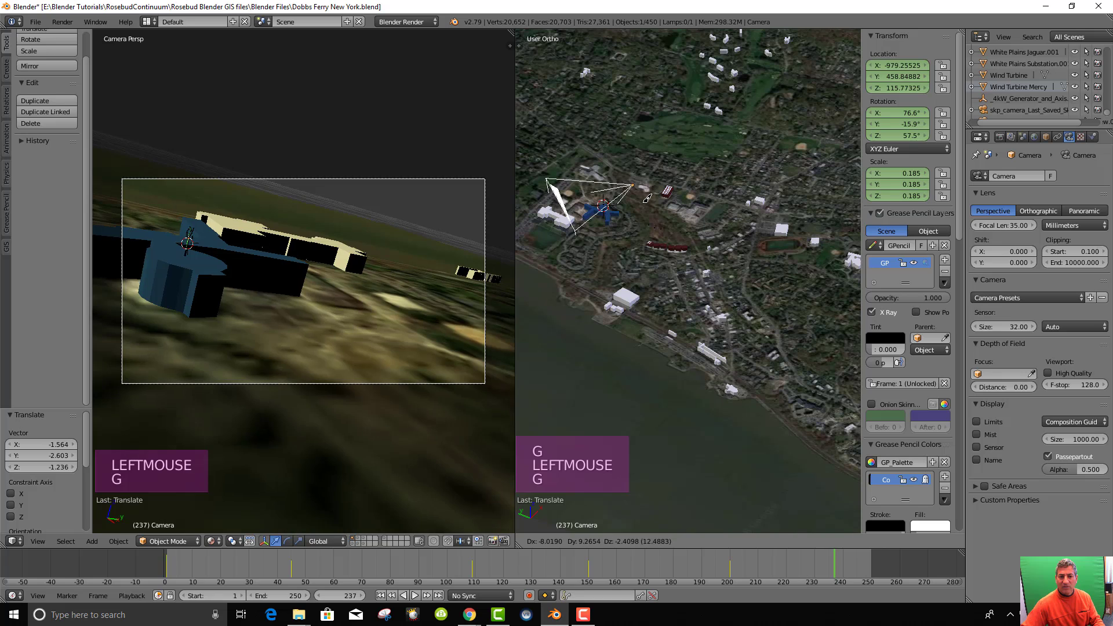
pyautogui.click(637, 200)
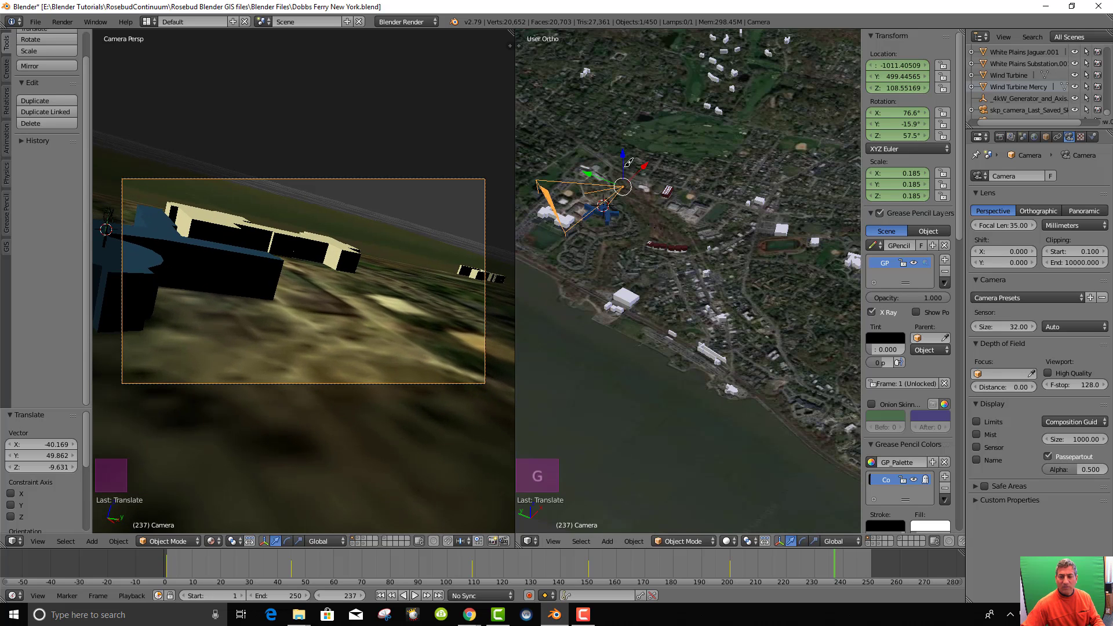
# Rotate the camera about 36.3° around the global Z axis to face the blue building
pyautogui.press('r')
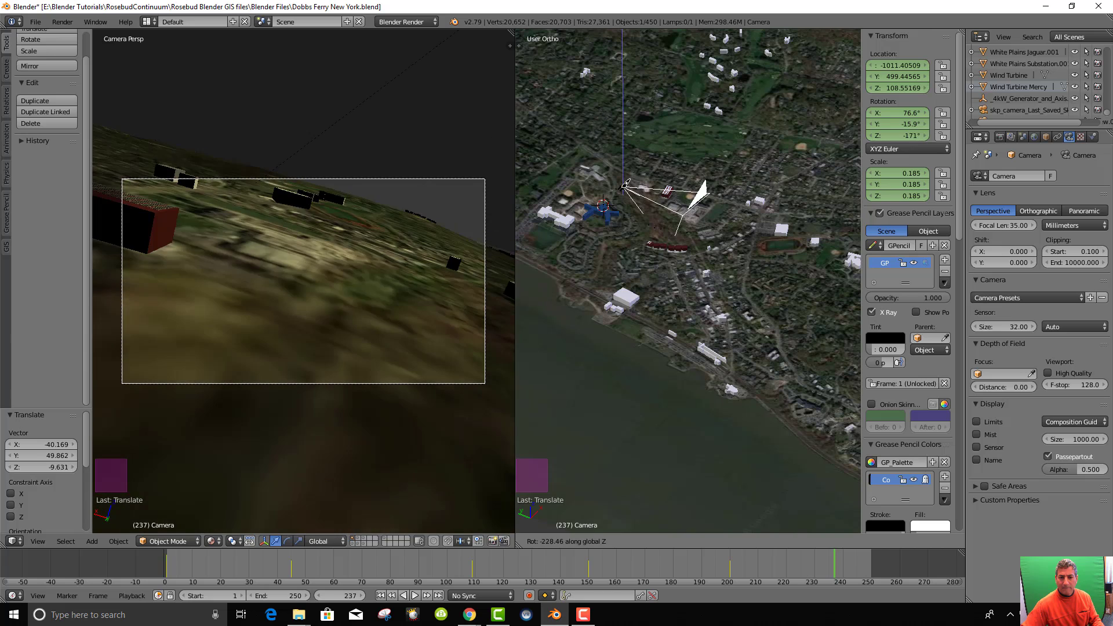
pyautogui.press('Escape')
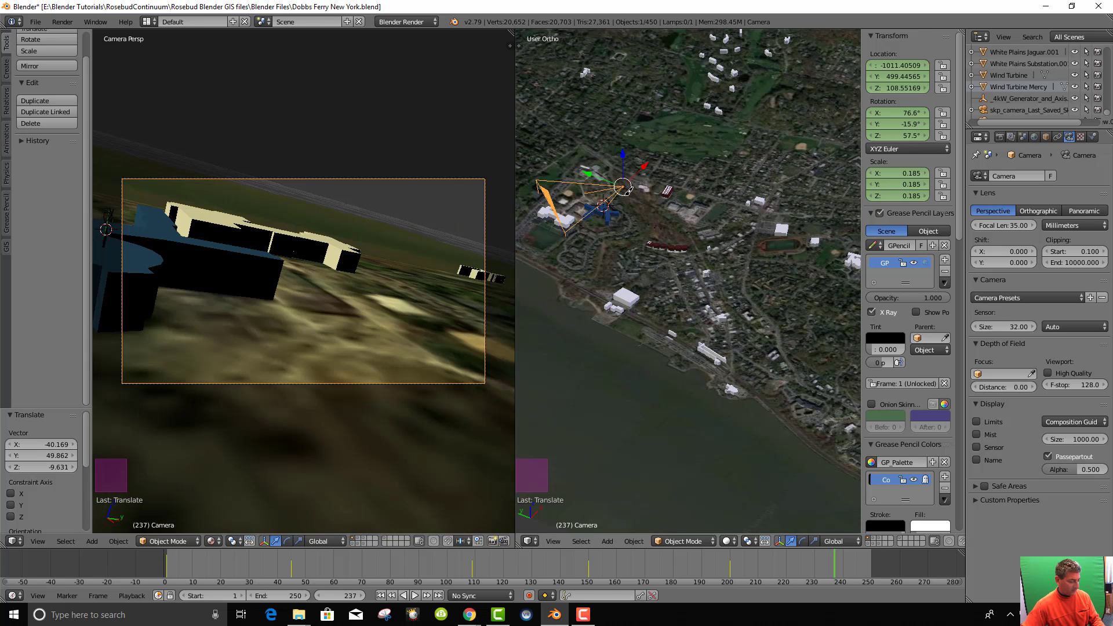
pyautogui.press('r')
pyautogui.press('z')
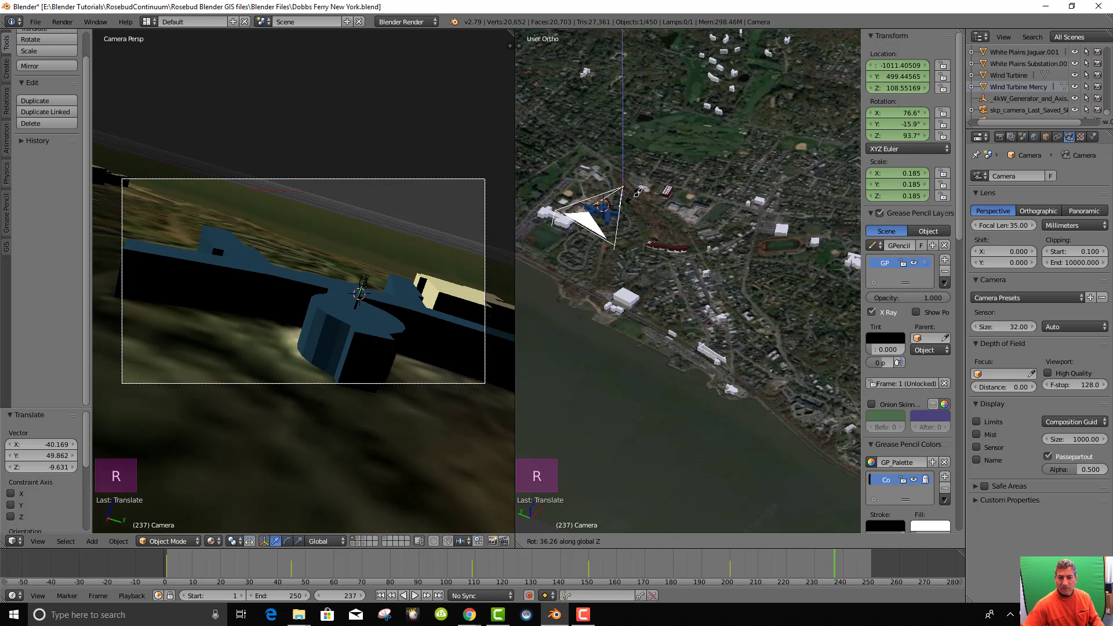
pyautogui.click(637, 193)
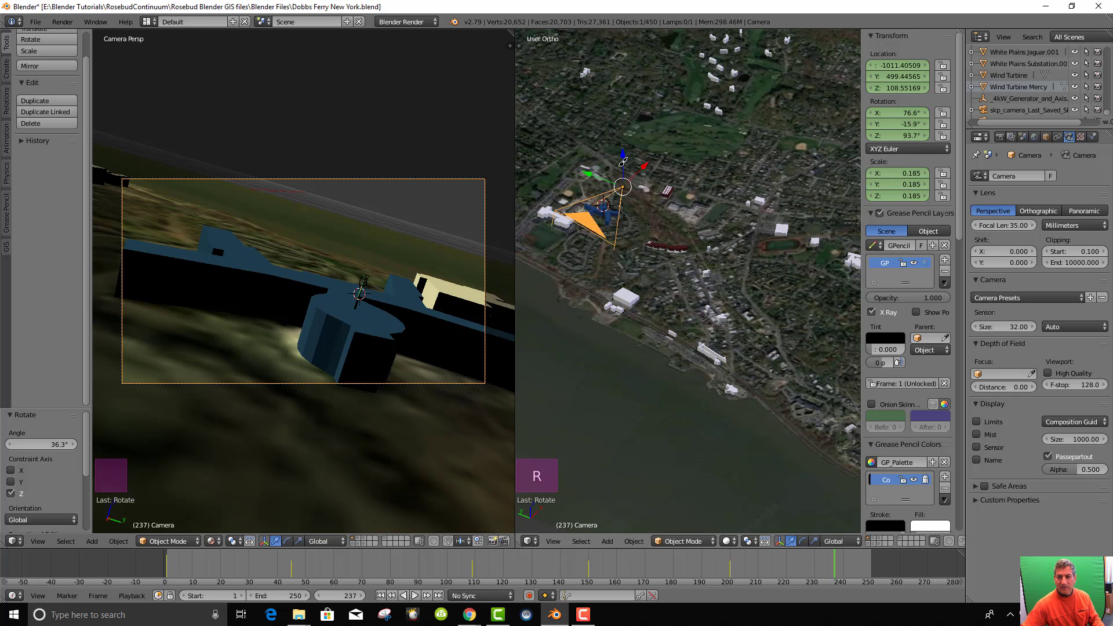
# Lower the camera to about Z 90 and, in the top view, shift it along X to about -1075
pyautogui.moveTo(624, 163); pyautogui.dragTo(649, 213)
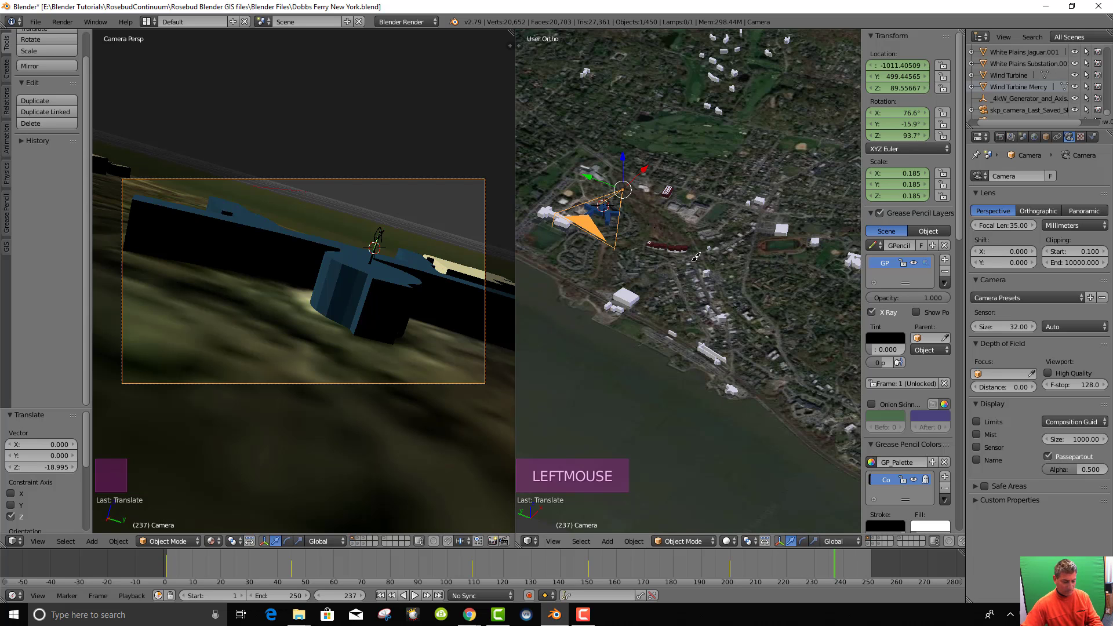
pyautogui.press('KP_7')
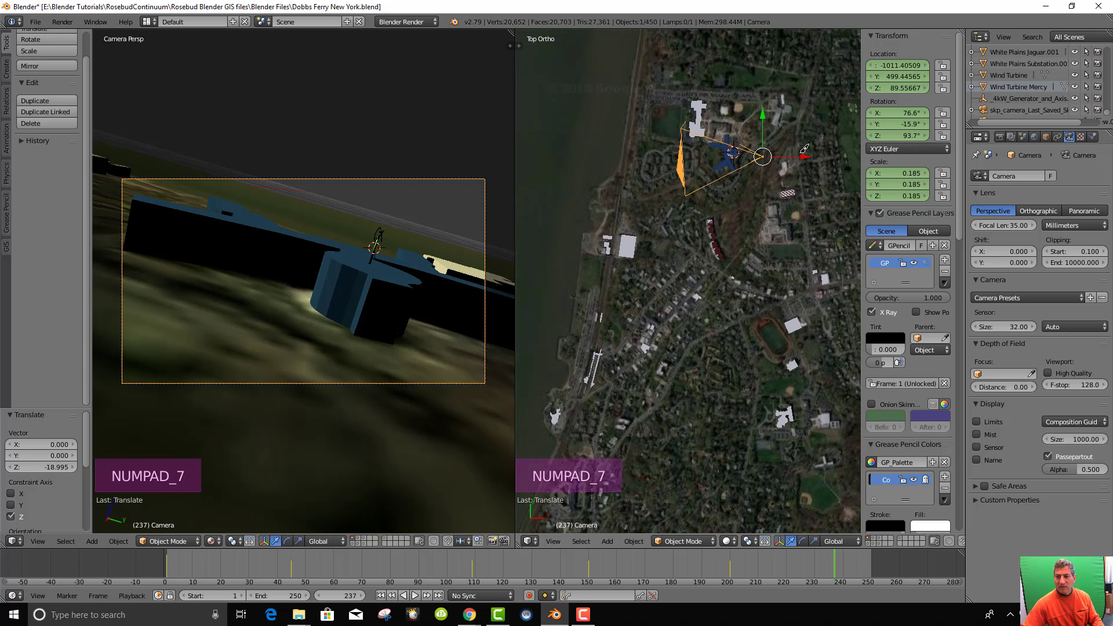
pyautogui.moveTo(804, 149); pyautogui.dragTo(791, 164)
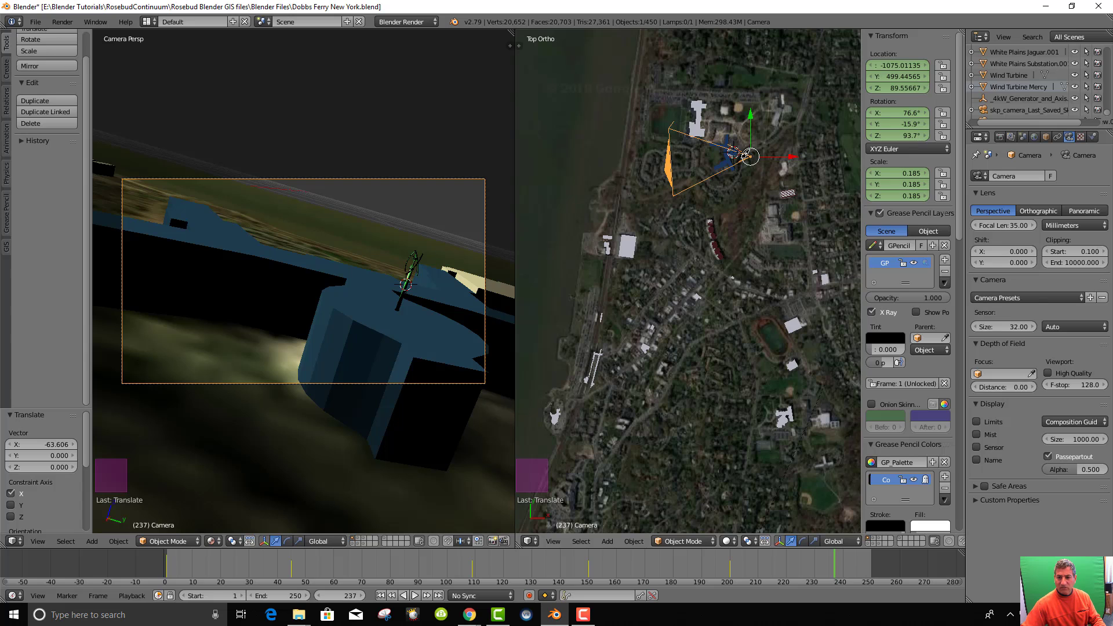
# Rotate the camera about -6.6° around the global Y axis in the top view
pyautogui.press('r')
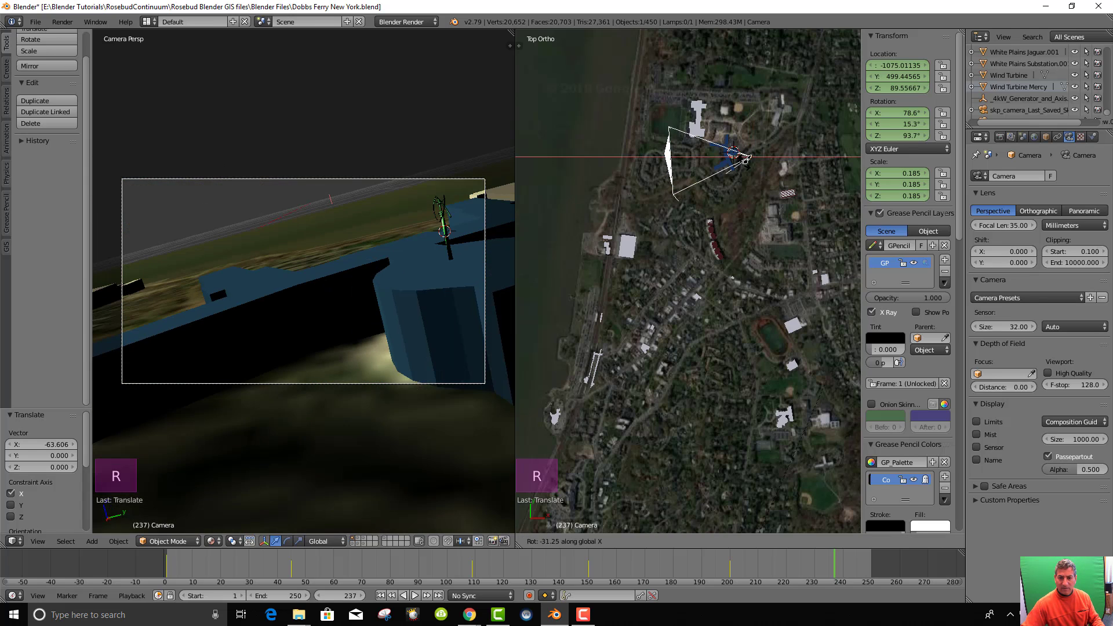
pyautogui.rightClick(749, 157)
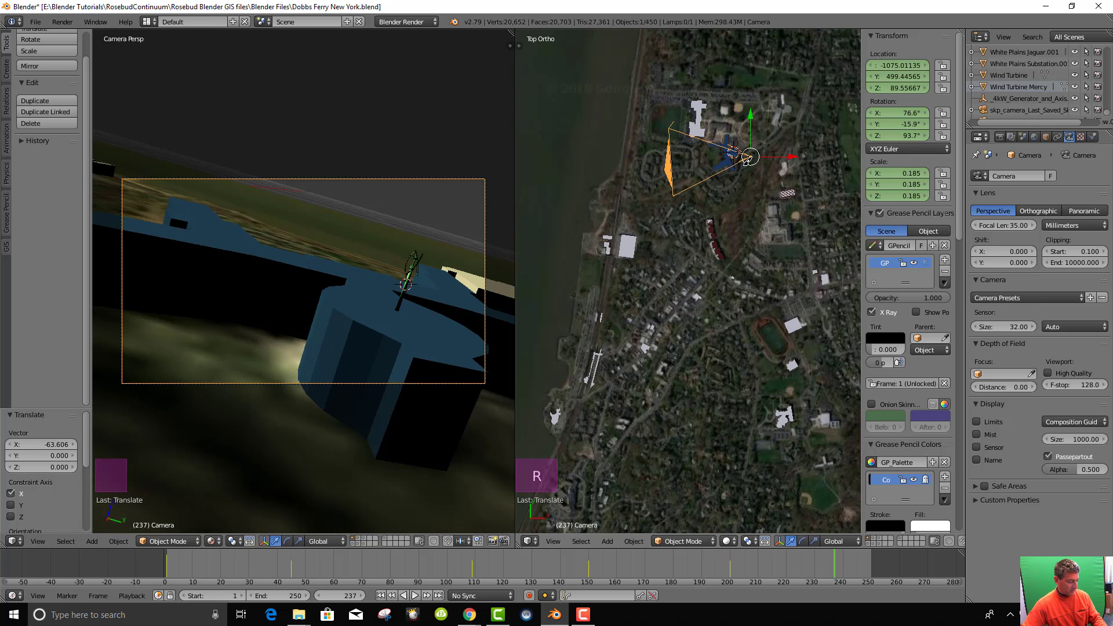
pyautogui.press('r')
pyautogui.press('y')
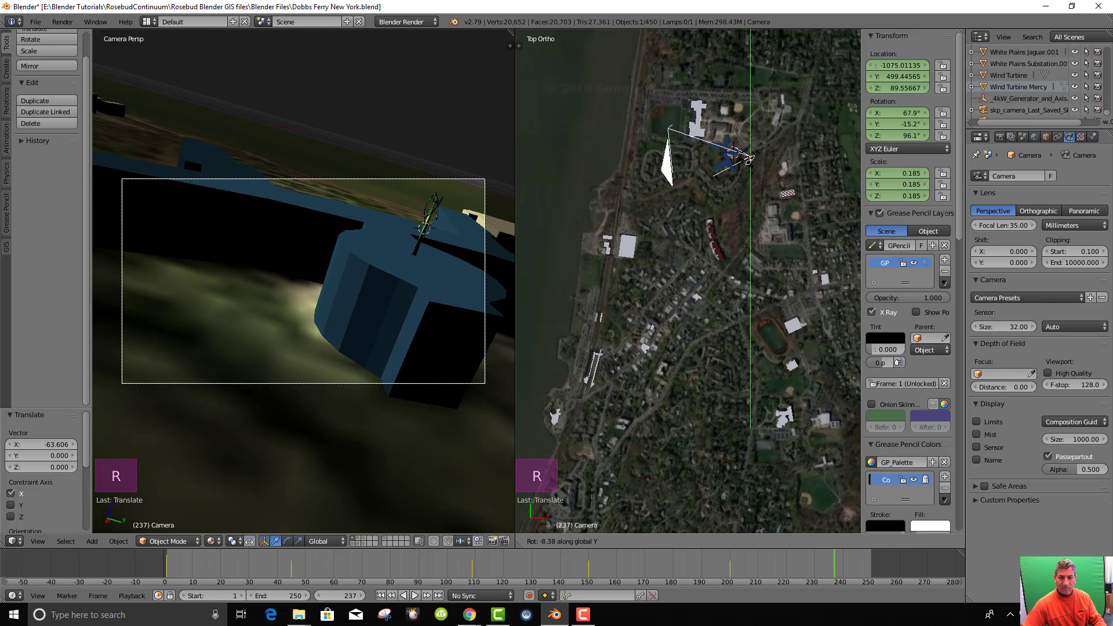
pyautogui.click(749, 158)
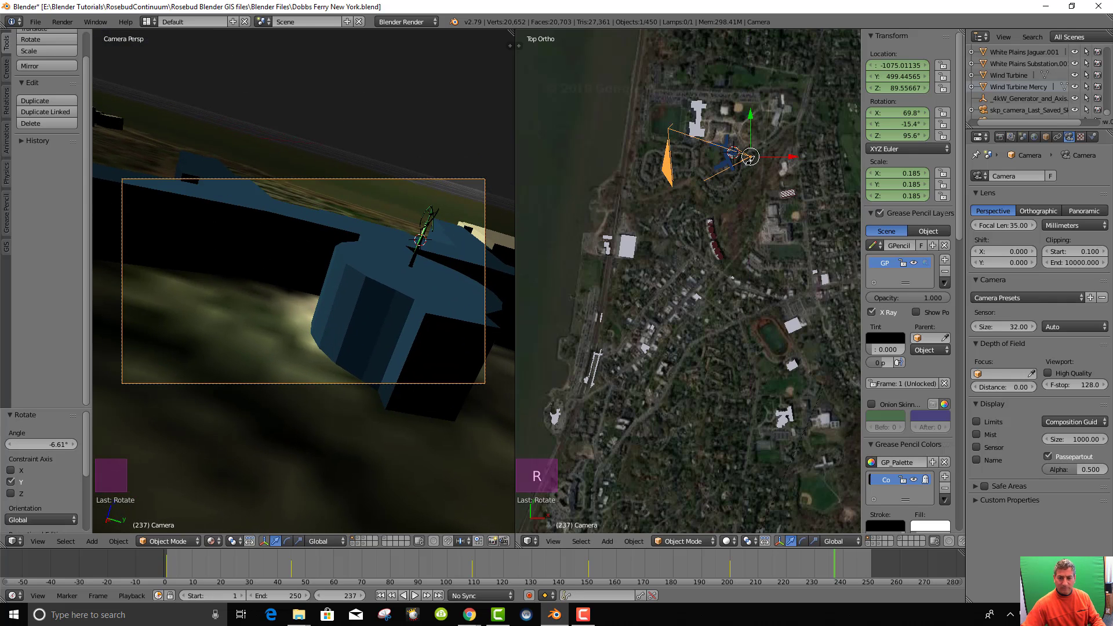
# Move the camera to about X -1063, Y 475 and rotate it about -22° around the global Z axis
pyautogui.press('g')
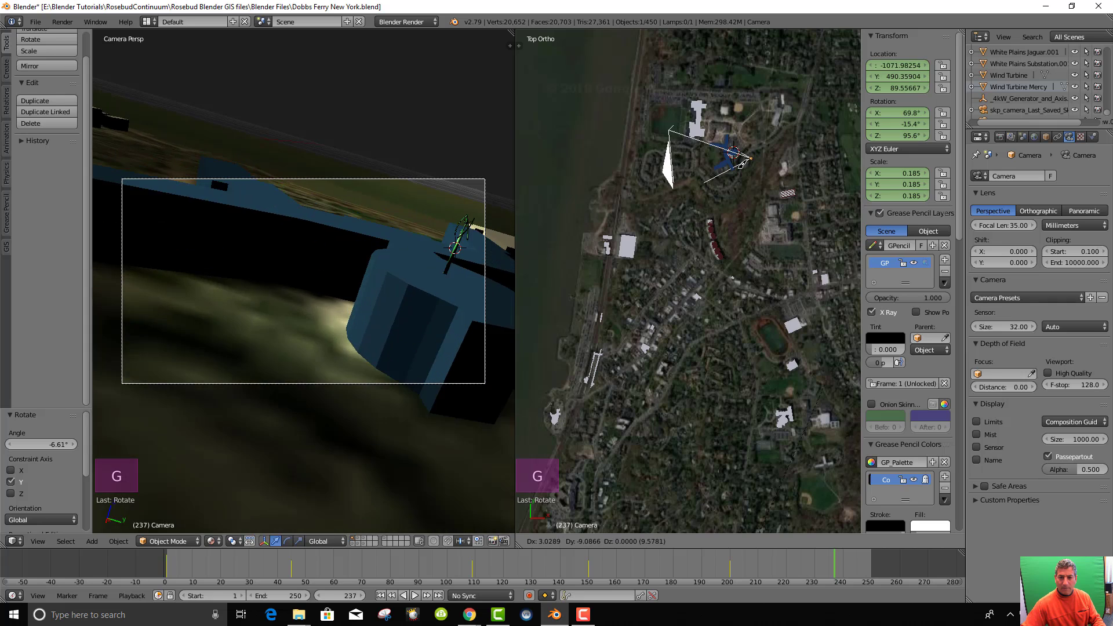
pyautogui.click(741, 180)
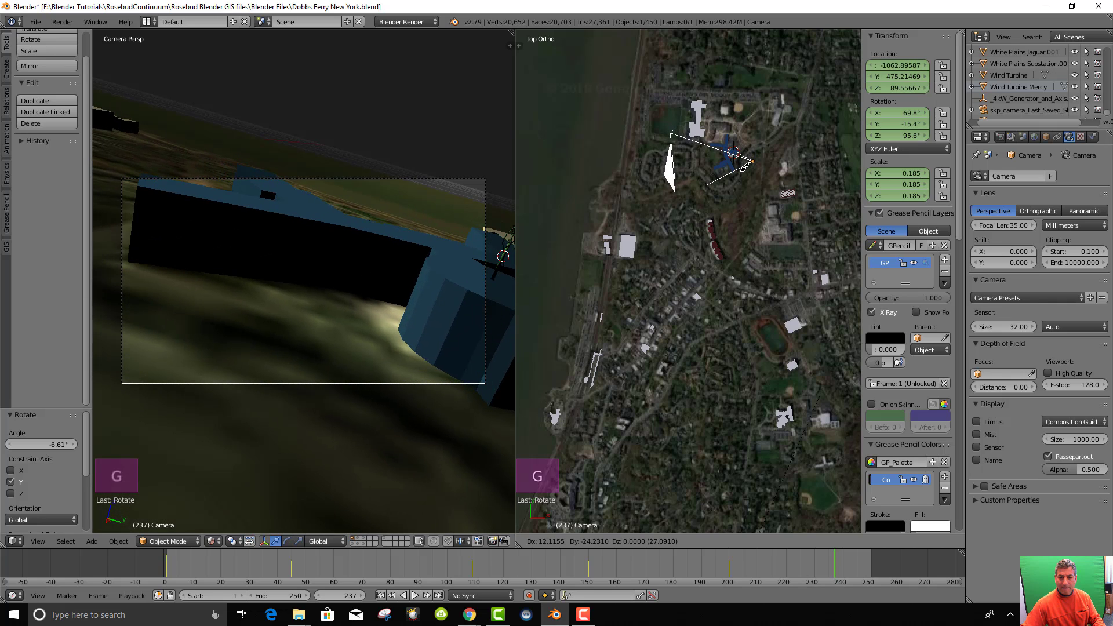
pyautogui.press('r')
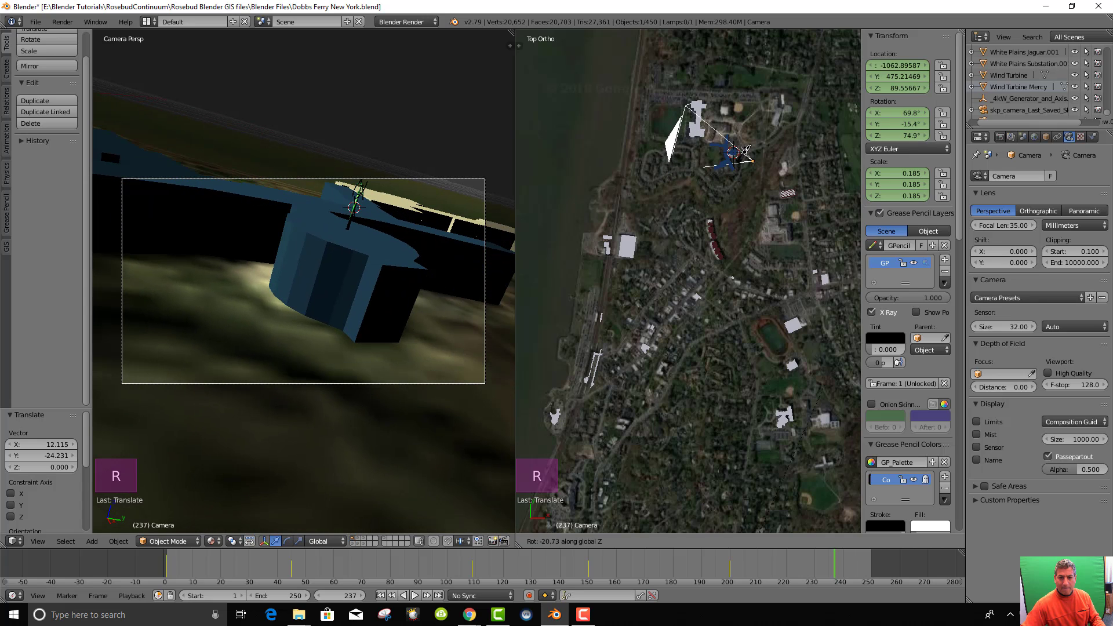
pyautogui.click(733, 166)
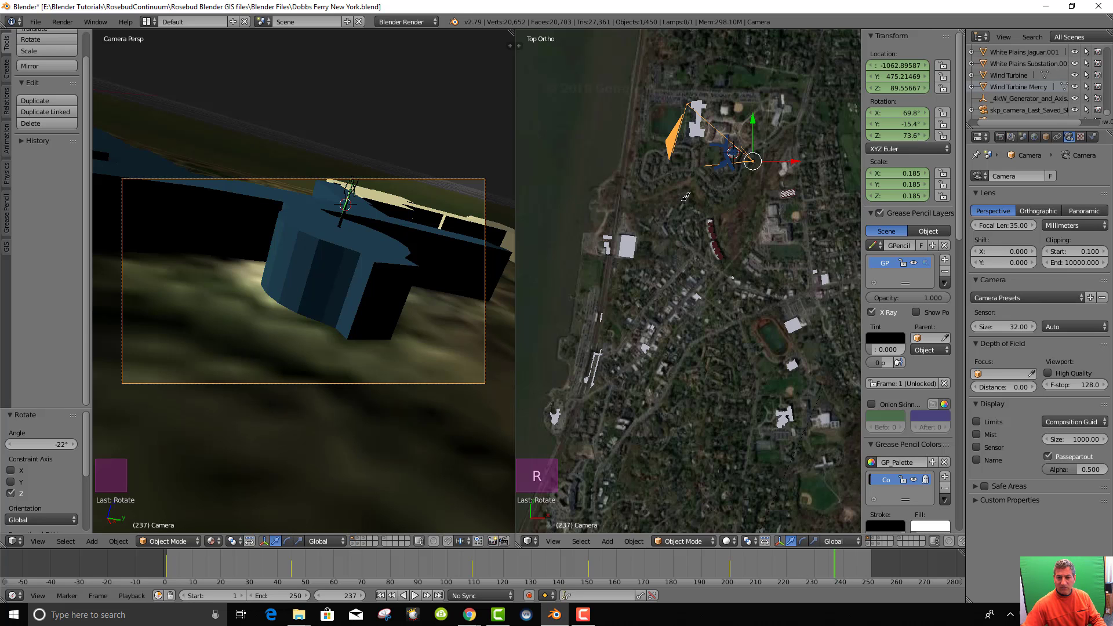
# Level the camera's horizon by rotating it around the global X axis by about 8.9° and about -24.2°
pyautogui.press('r')
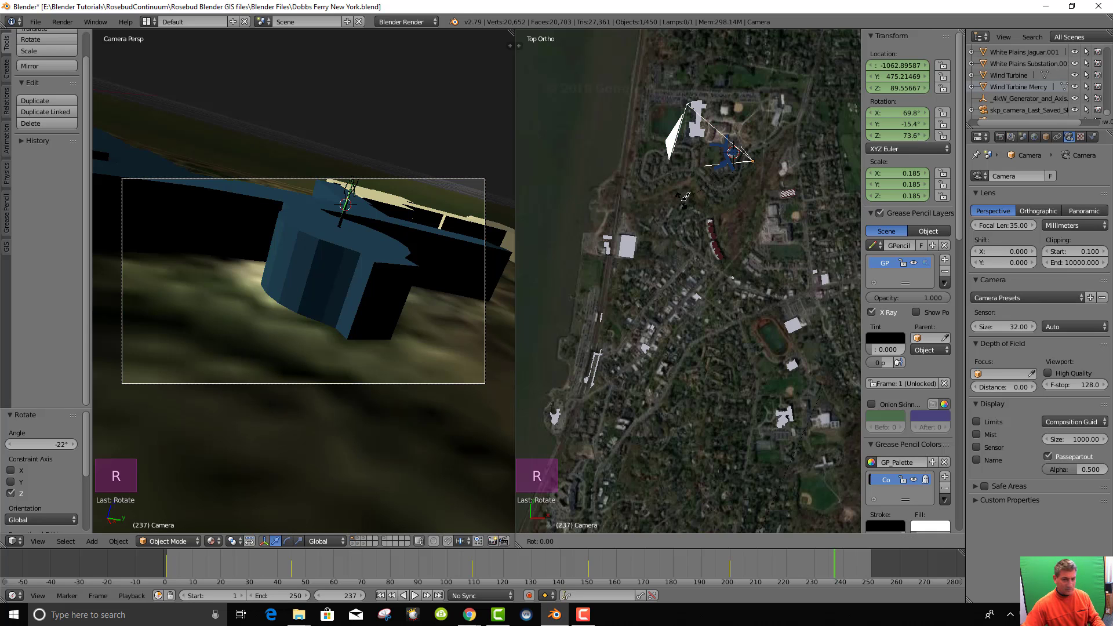
pyautogui.press('x')
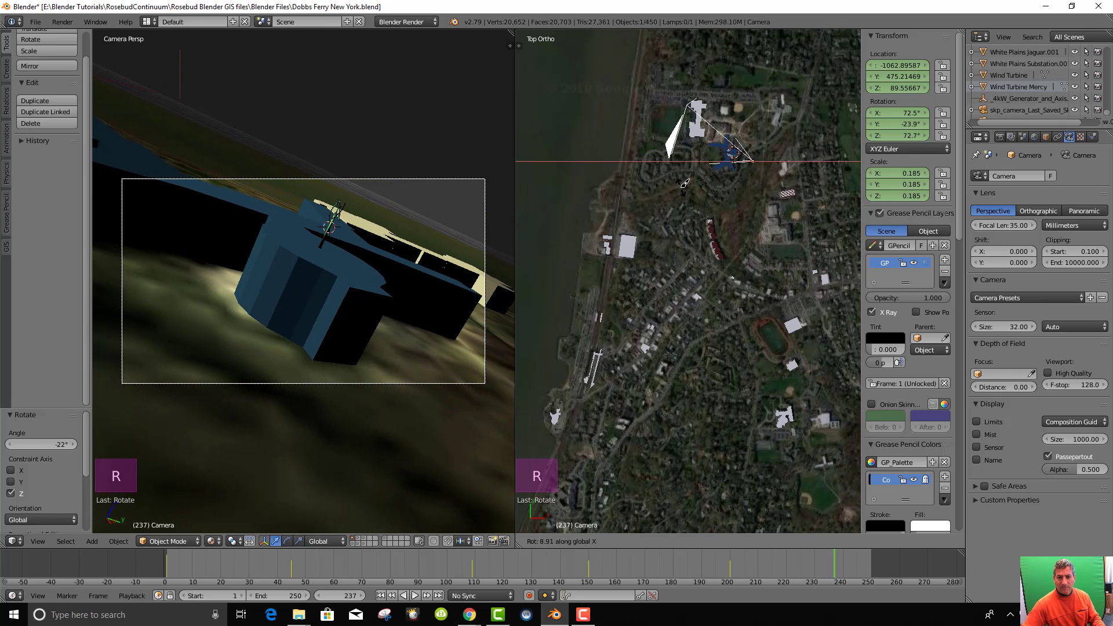
pyautogui.click(685, 184)
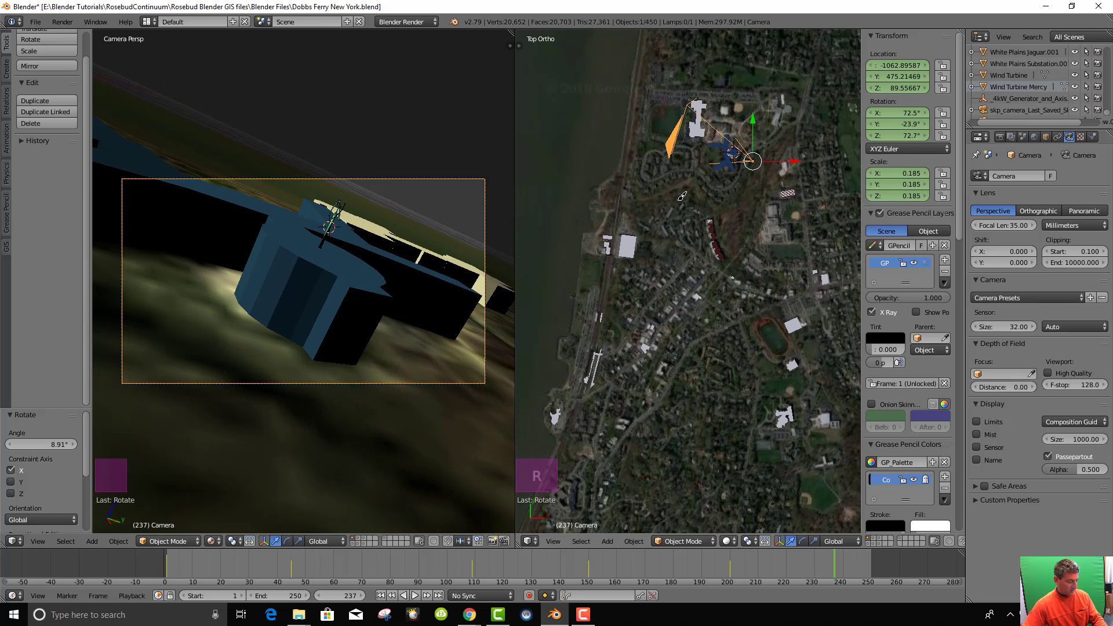
pyautogui.press('r')
pyautogui.press('x')
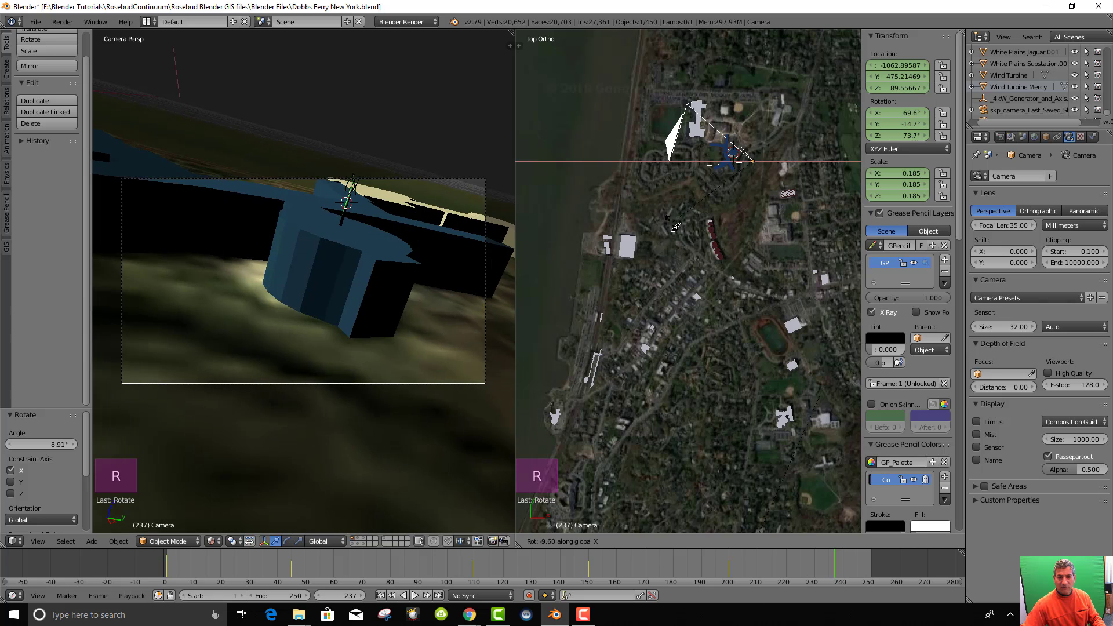
pyautogui.click(660, 280)
# Move the camera to about Y 478 and raise it along Z to about 106 beside the blue building
pyautogui.press('g')
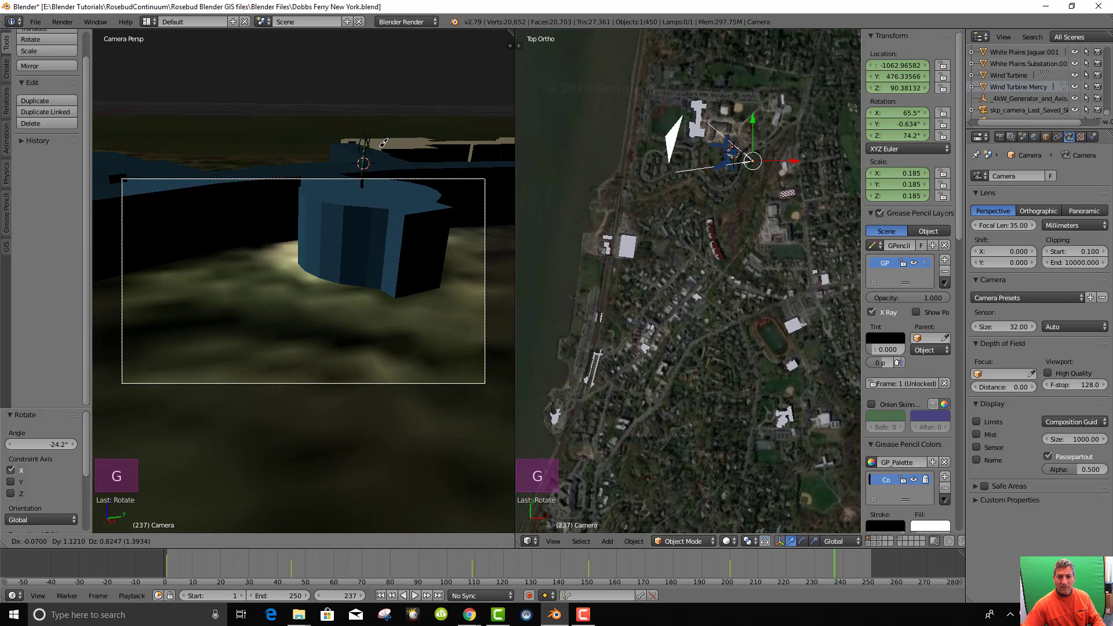
pyautogui.click(752, 210)
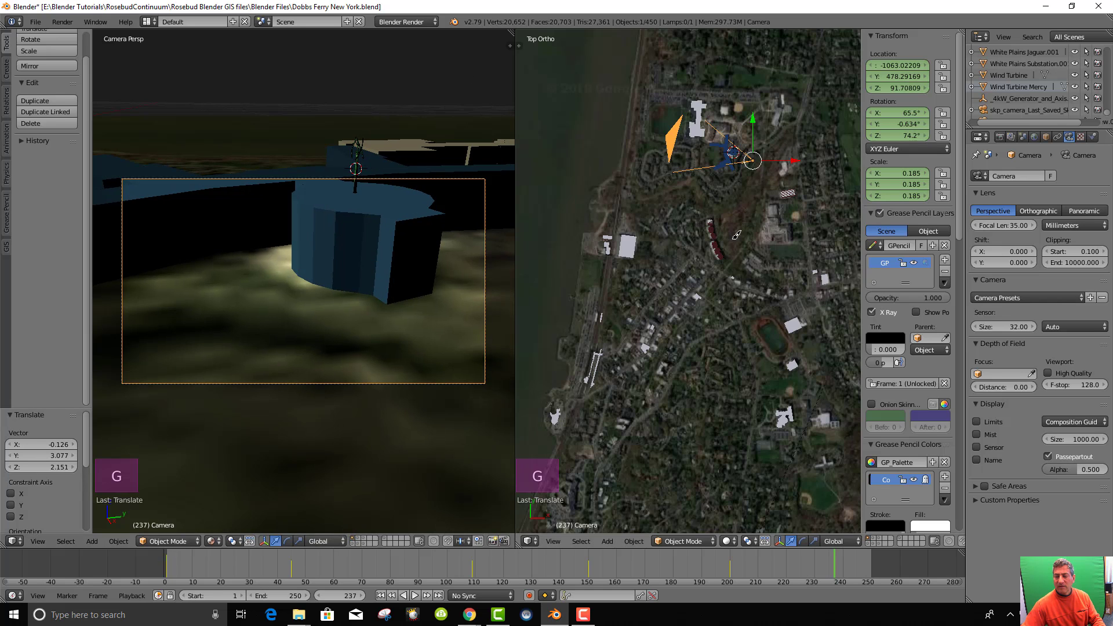
pyautogui.moveTo(736, 234); pyautogui.dragTo(753, 168, button='middle')
pyautogui.scroll(1, 762, 145)
pyautogui.moveTo(767, 132); pyautogui.dragTo(765, 129)
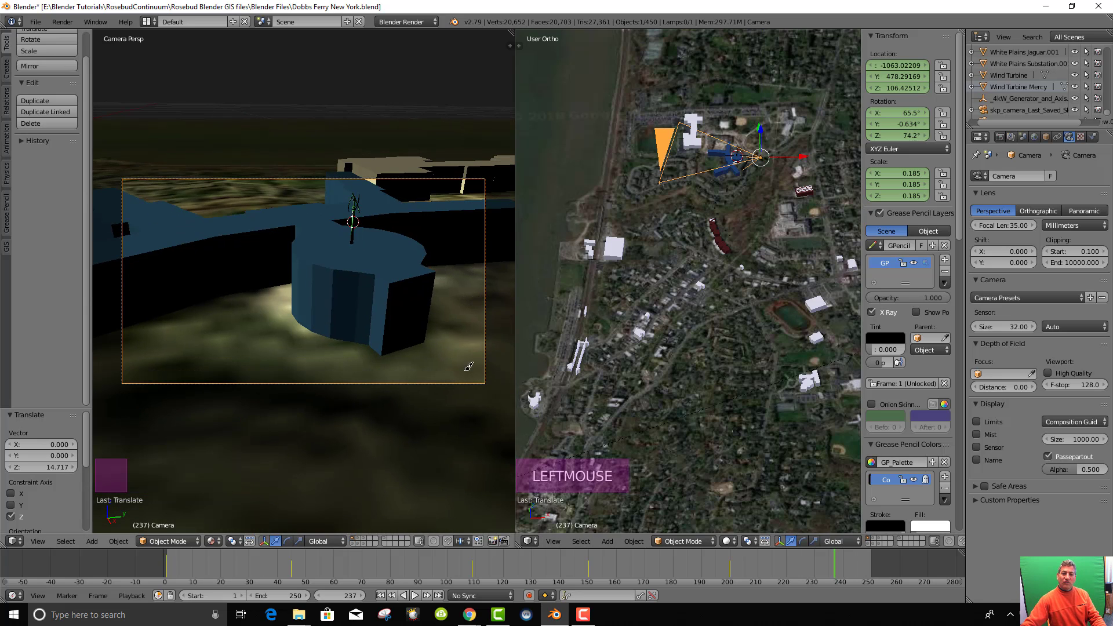
# Keyframe the camera's location, rotation and scale at frame 237
pyautogui.press('i')
pyautogui.click(747, 226)
pyautogui.scroll(-4, 638, 295)
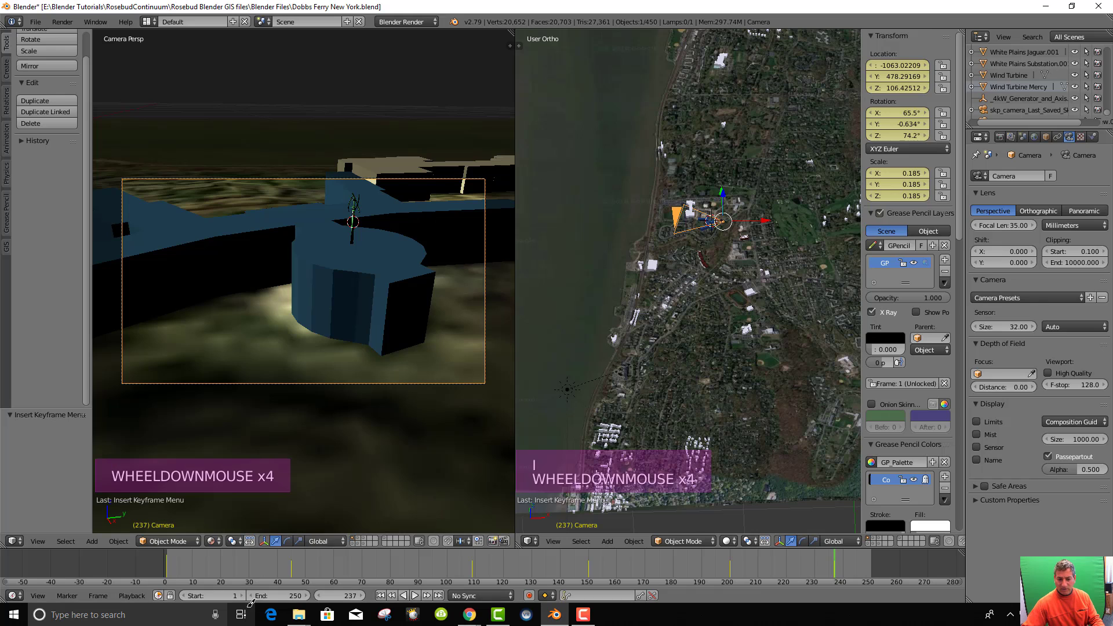
# Extend the animation's end frame to 300 and go to frame 279 on the timeline
pyautogui.moveTo(292, 591); pyautogui.dragTo(321, 591)
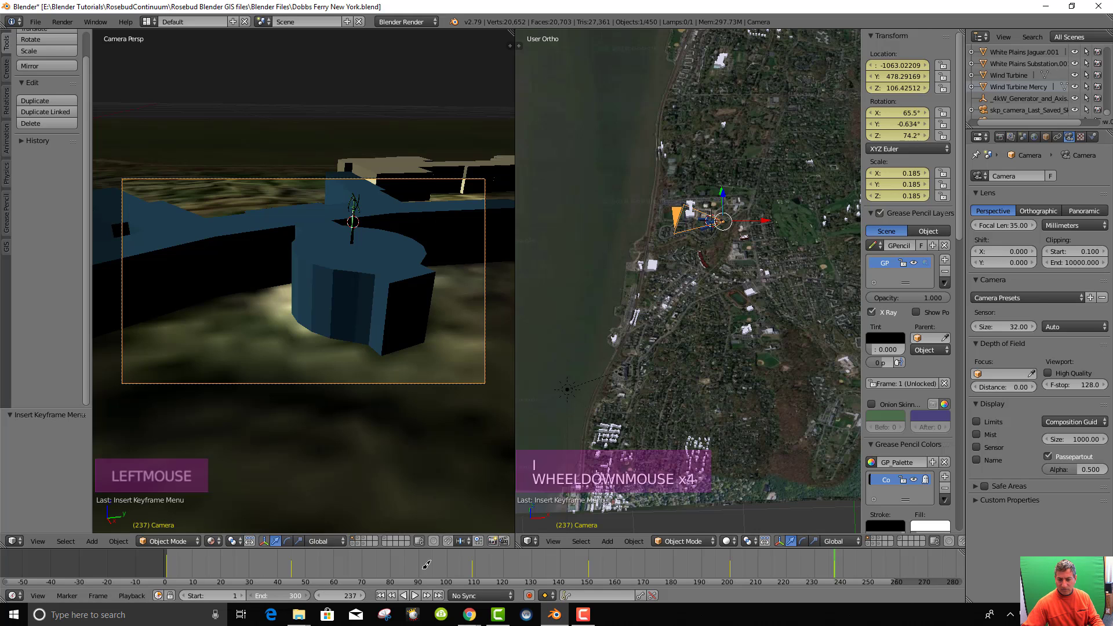
pyautogui.scroll(-4, 769, 331)
pyautogui.scroll(2, 760, 252)
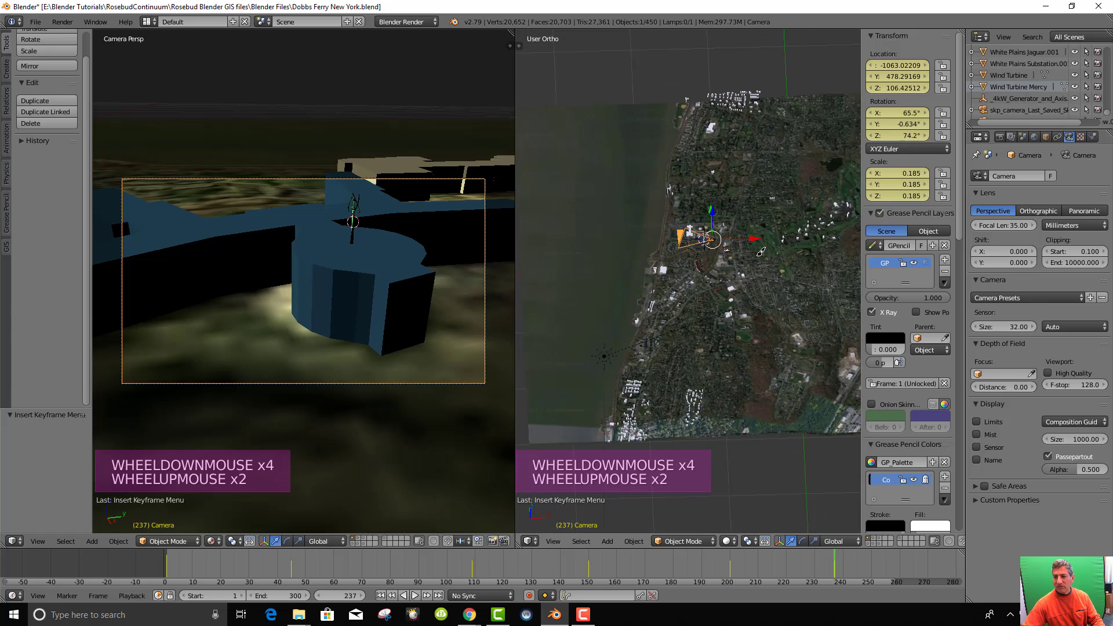
pyautogui.scroll(1, 761, 252)
pyautogui.keyDown('shift'); pyautogui.moveTo(782, 252); pyautogui.dragTo(693, 297, button='middle'); pyautogui.keyUp('shift')
pyautogui.scroll(2, 693, 297)
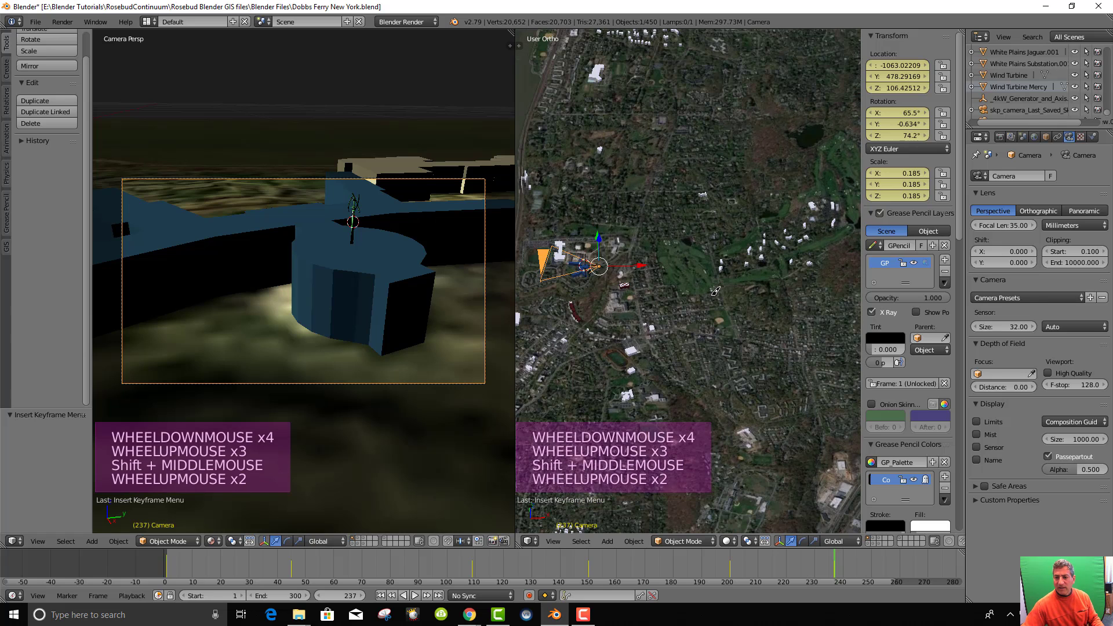
pyautogui.moveTo(848, 564); pyautogui.dragTo(885, 563)
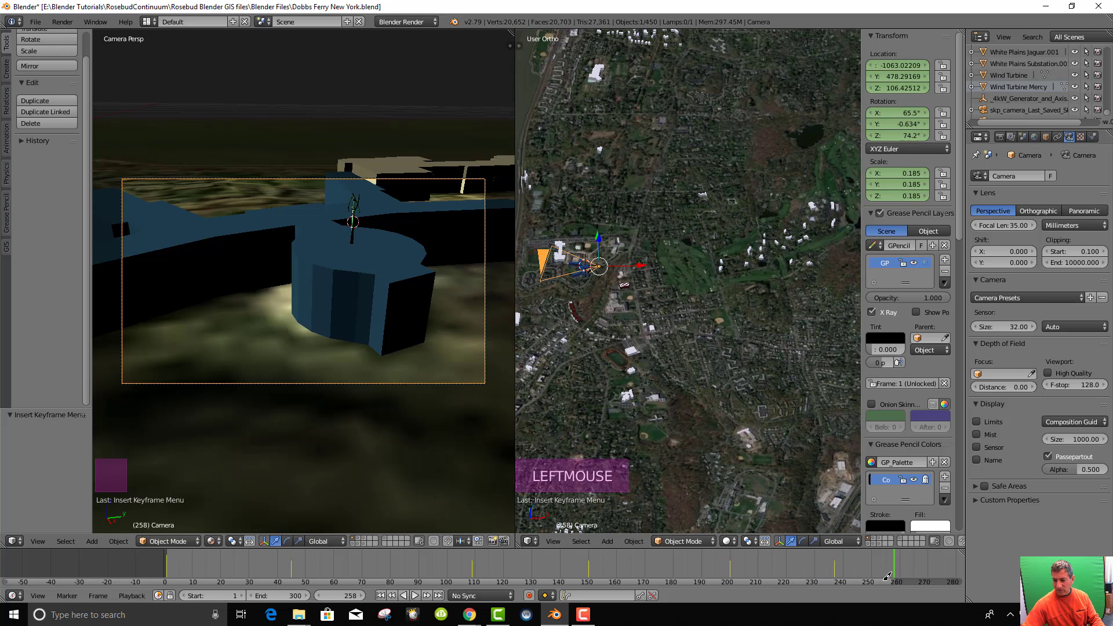
pyautogui.moveTo(887, 576)
pyautogui.mouseDown()
pyautogui.moveTo(863, 558)
pyautogui.moveTo(881, 560)
pyautogui.mouseUp()
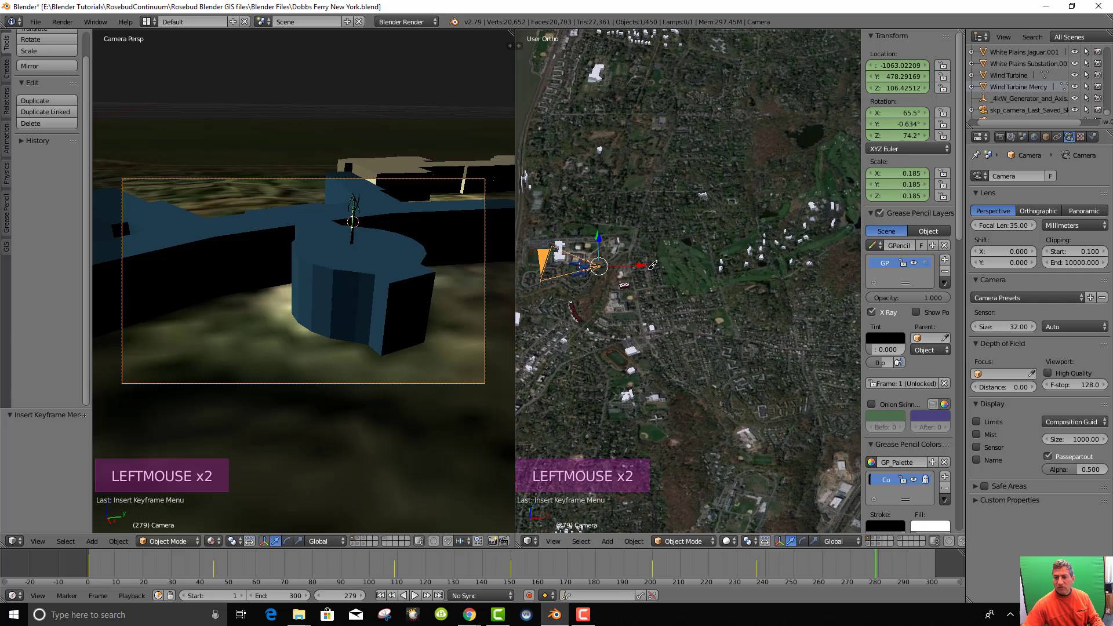
# Raise the camera along Z to about 259 and shift it along Y to about -144
pyautogui.scroll(2, 652, 264)
pyautogui.scroll(-3, 617, 304)
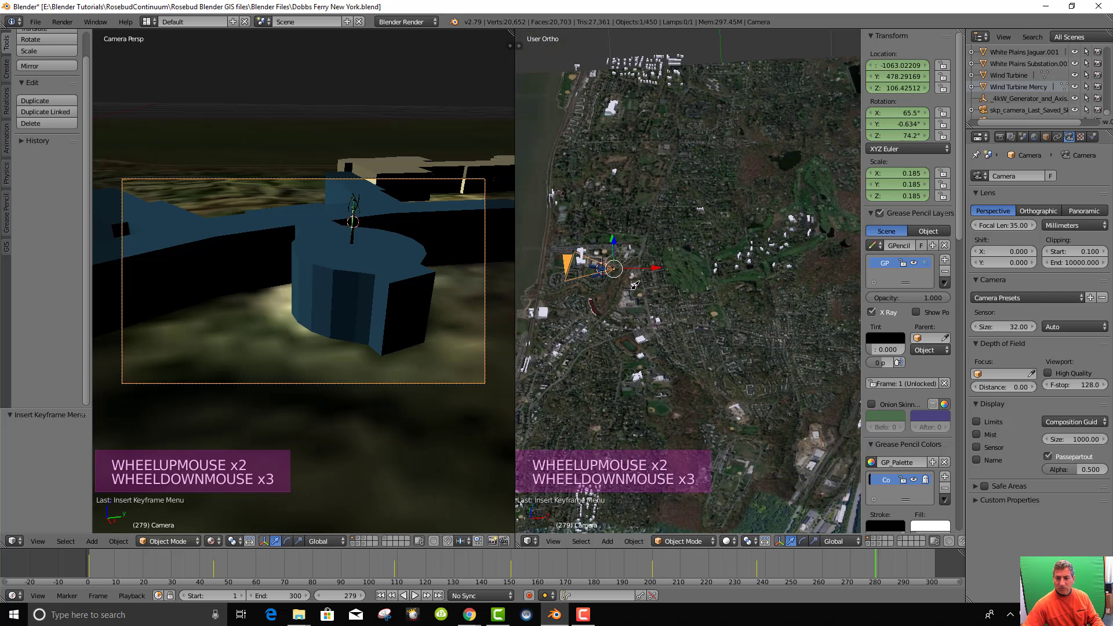
pyautogui.press('g')
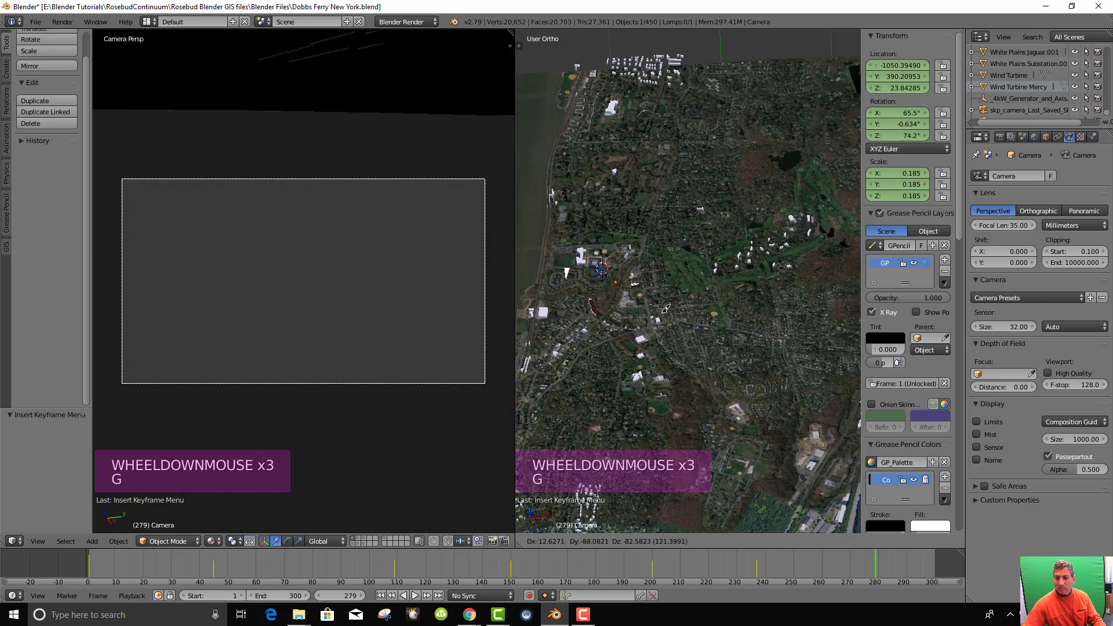
pyautogui.rightClick(648, 250)
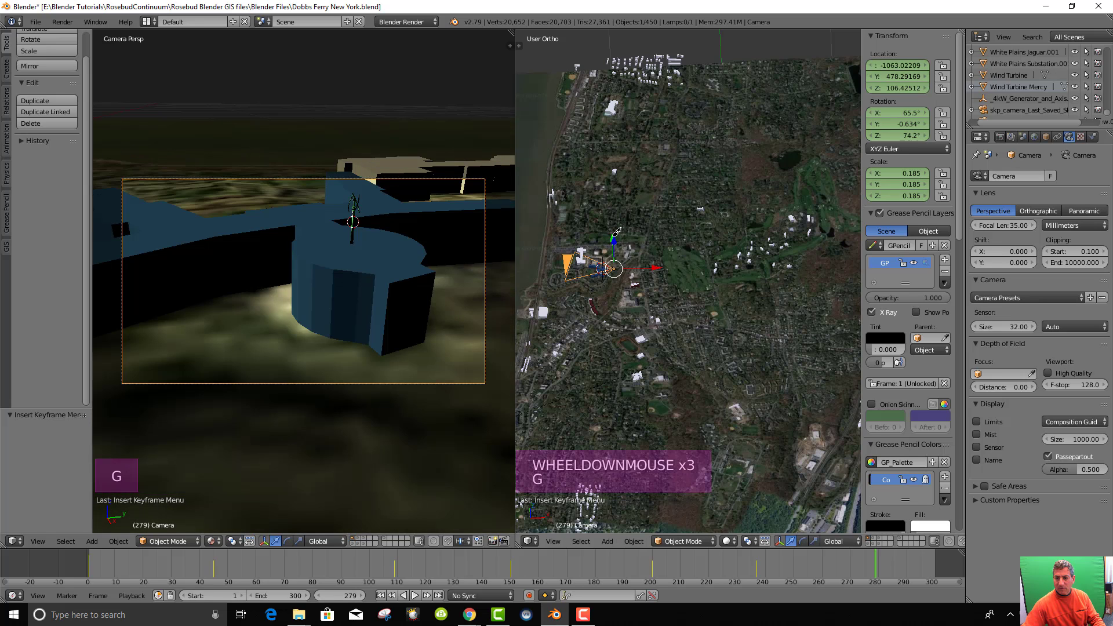
pyautogui.moveTo(616, 231); pyautogui.dragTo(624, 217)
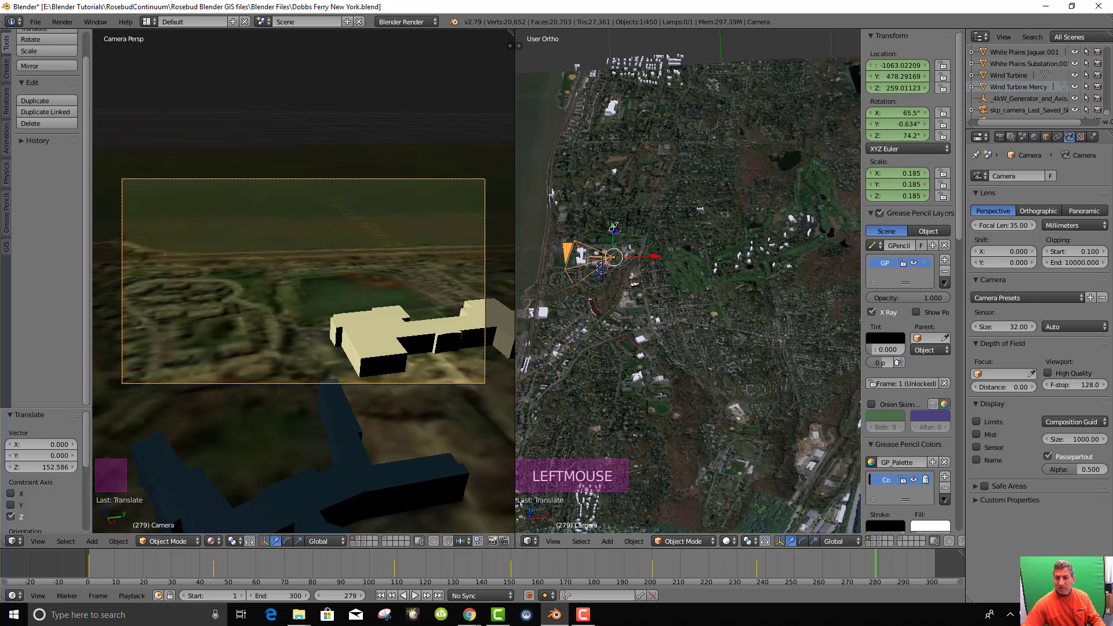
pyautogui.moveTo(600, 268); pyautogui.dragTo(608, 258, button='middle')
pyautogui.moveTo(609, 257); pyautogui.dragTo(619, 286)
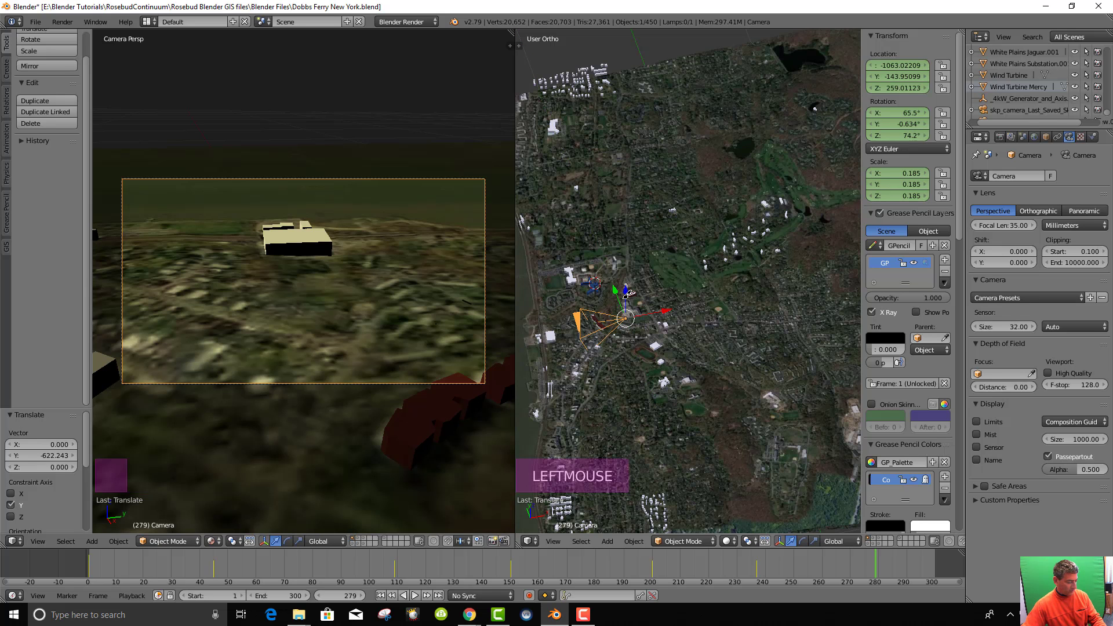
# Rotate the camera about 225° around the global Z axis
pyautogui.press('r')
pyautogui.press('z')
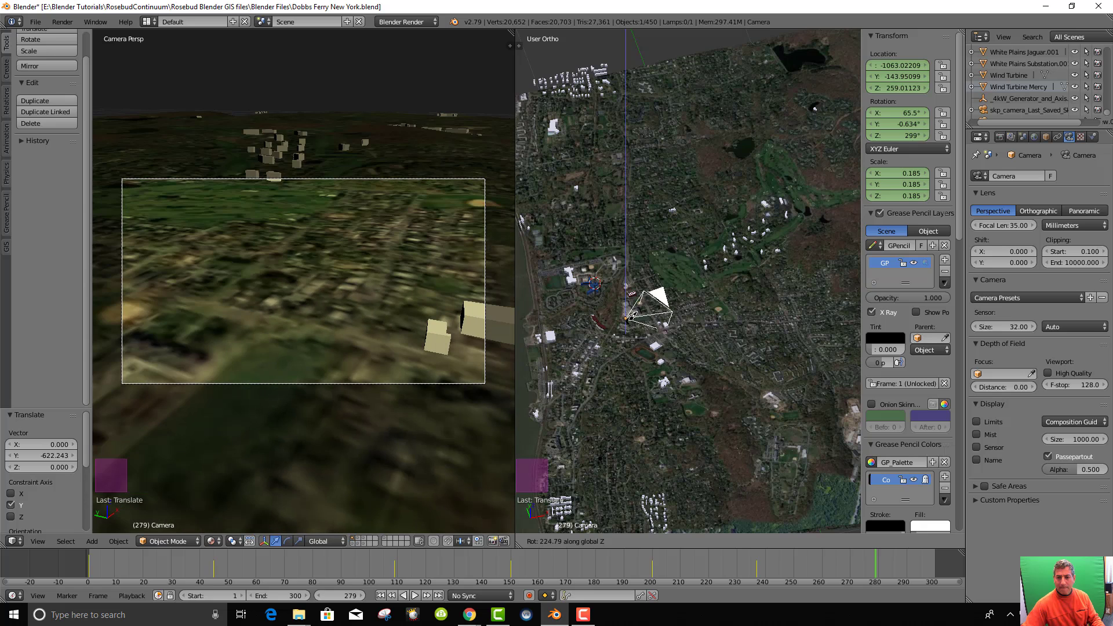
pyautogui.click(632, 316)
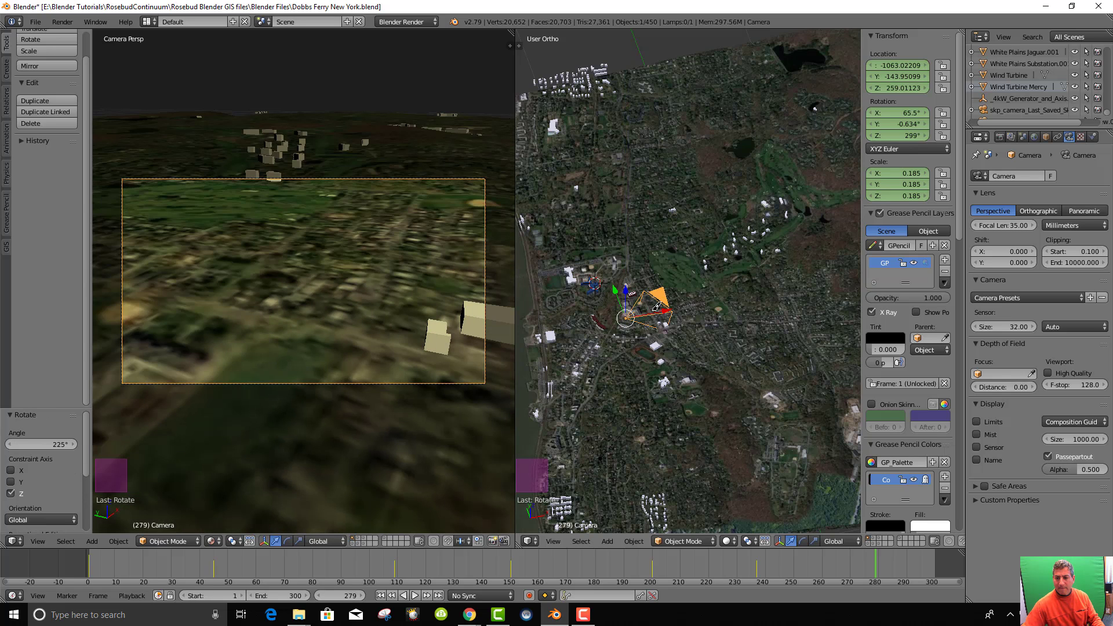
# In the top view, rotate the camera about 98° around the global Z axis to face the red building
pyautogui.scroll(3, 657, 307)
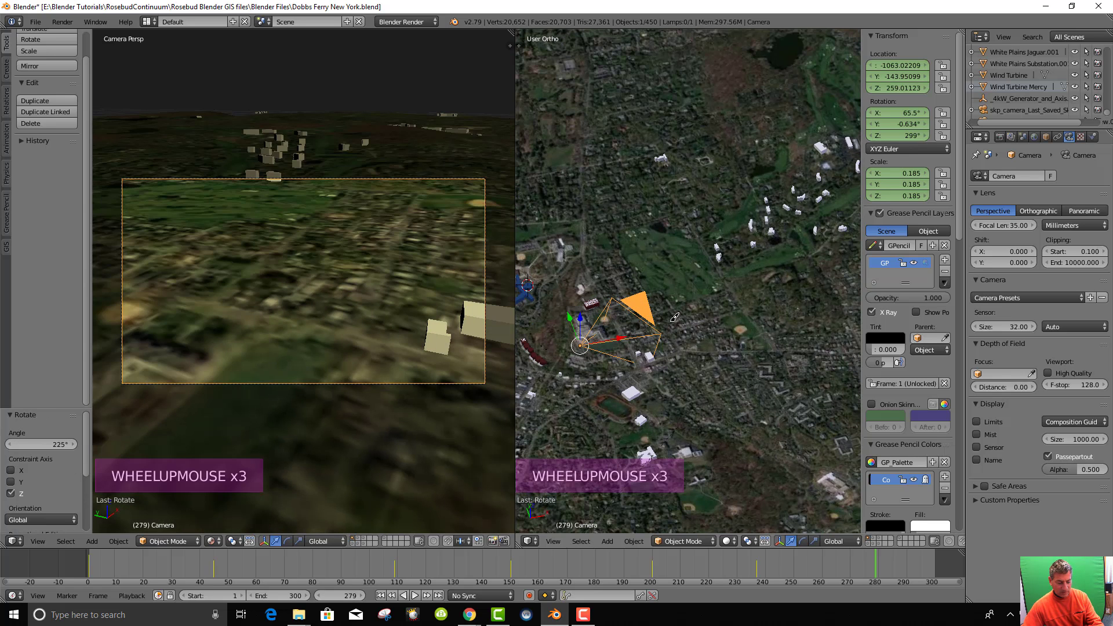
pyautogui.press('KP_7')
pyautogui.scroll(-3, 644, 286)
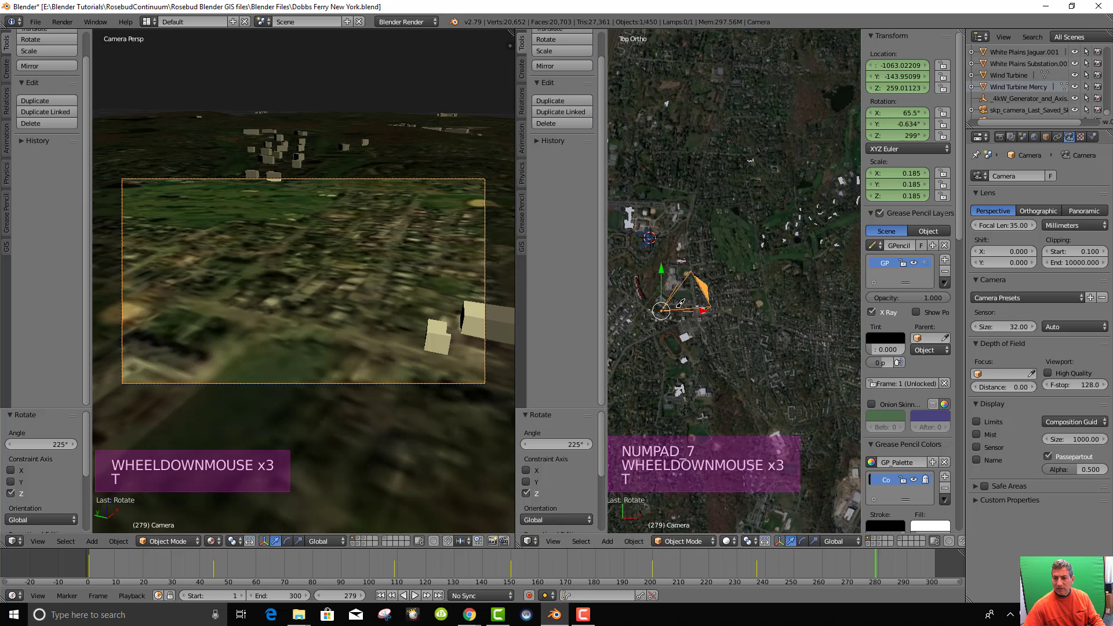
pyautogui.press('t')
pyautogui.press('t')
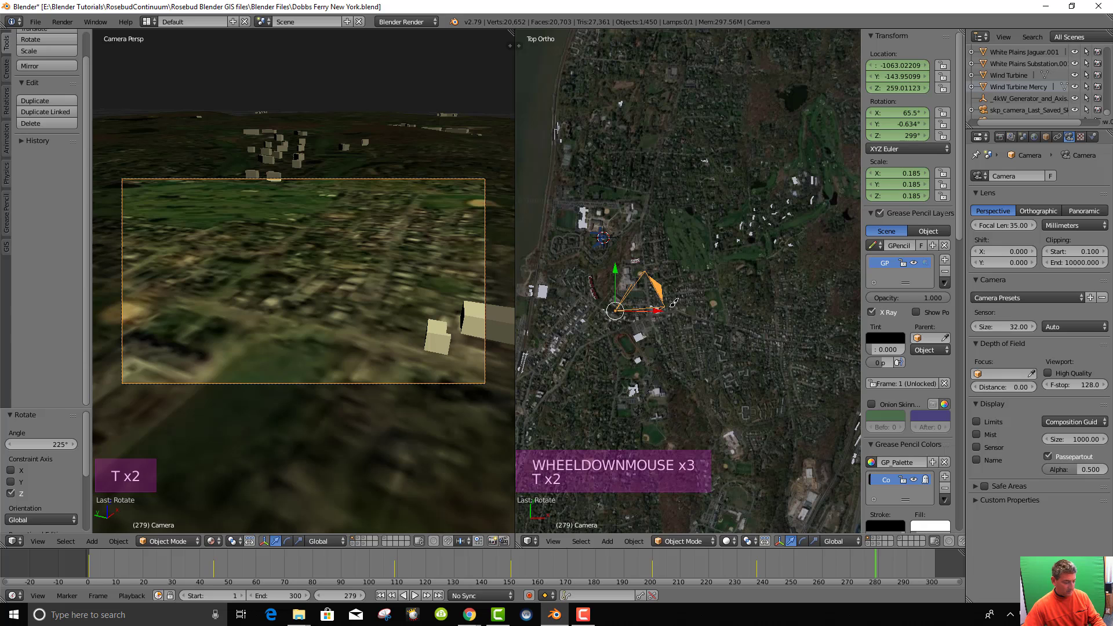
pyautogui.press('r')
pyautogui.press('z')
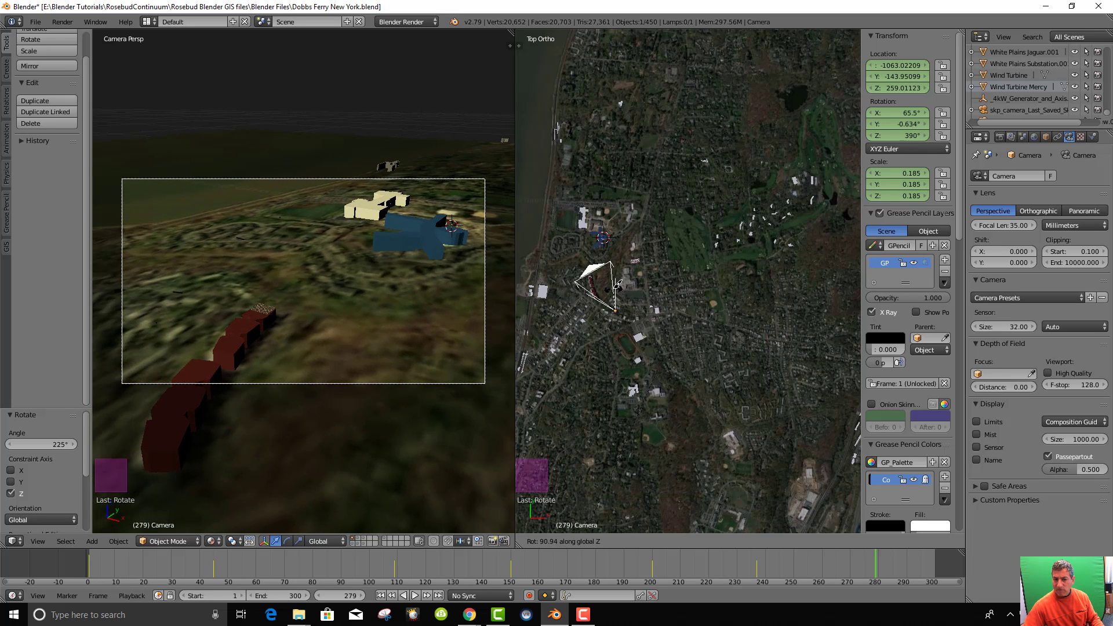
pyautogui.click(616, 303)
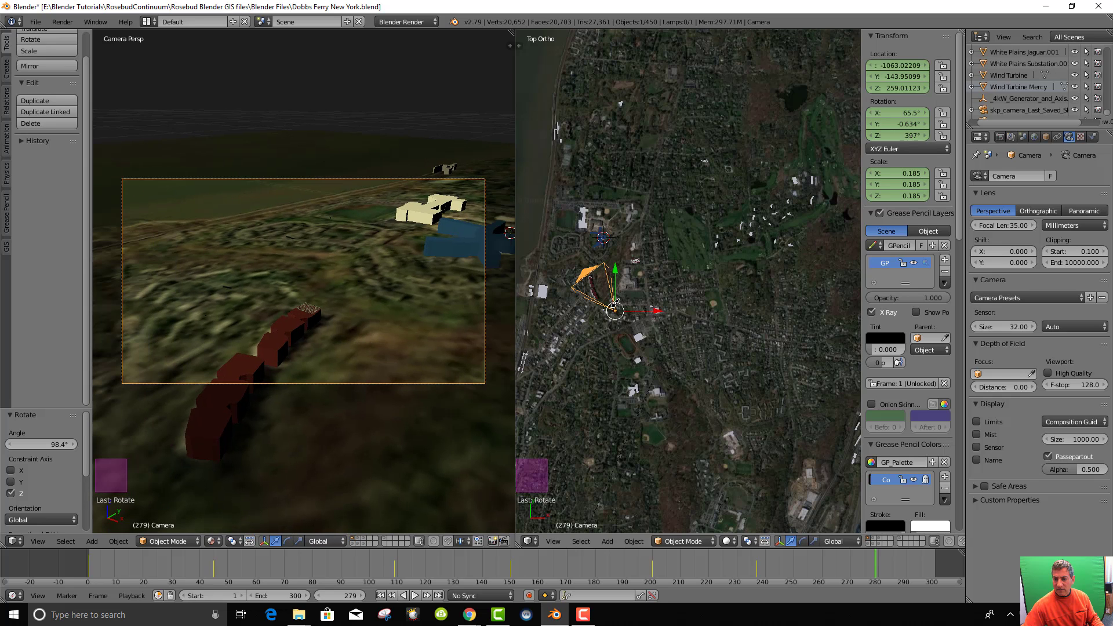
# Move the camera to about X -1042, Y -238 and lower it along Z to about 225
pyautogui.press('g')
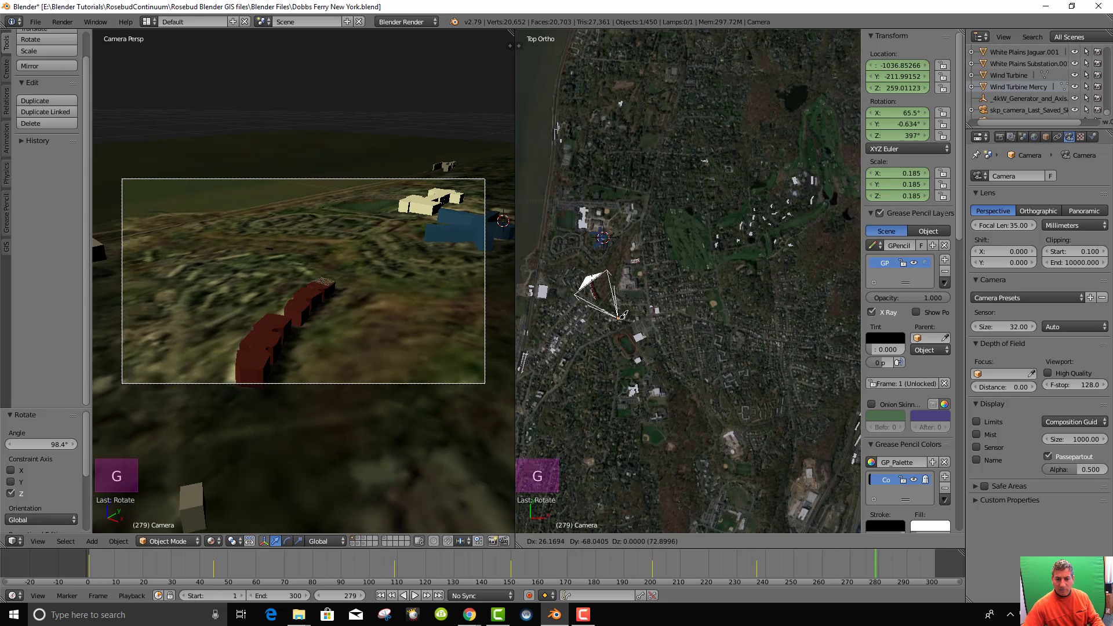
pyautogui.click(621, 319)
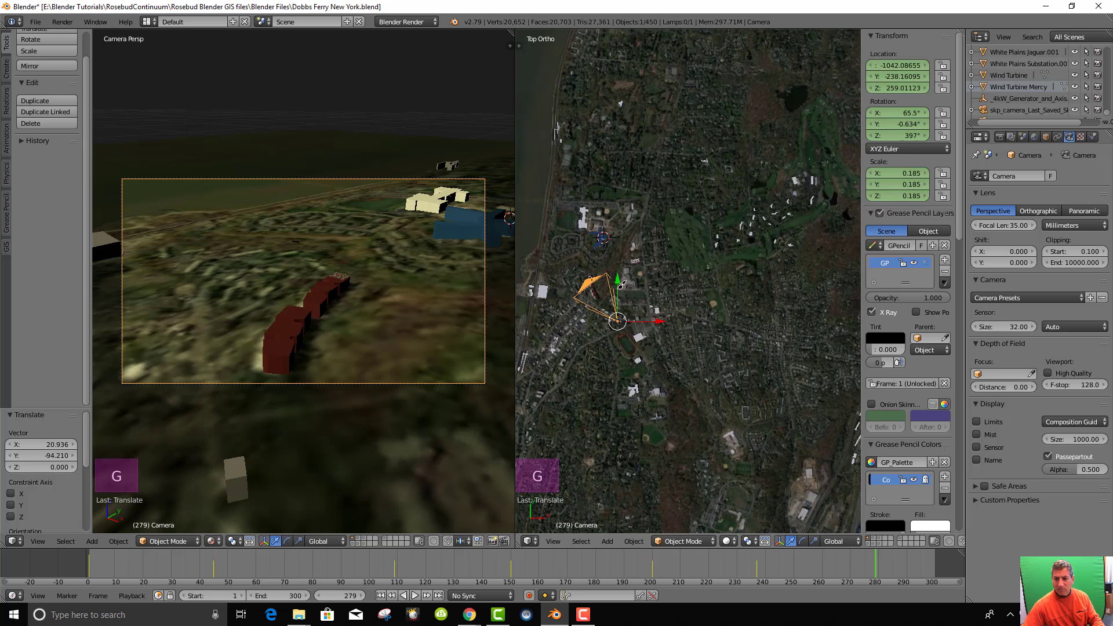
pyautogui.moveTo(622, 285); pyautogui.dragTo(654, 250, button='middle')
pyautogui.moveTo(632, 281); pyautogui.dragTo(589, 303)
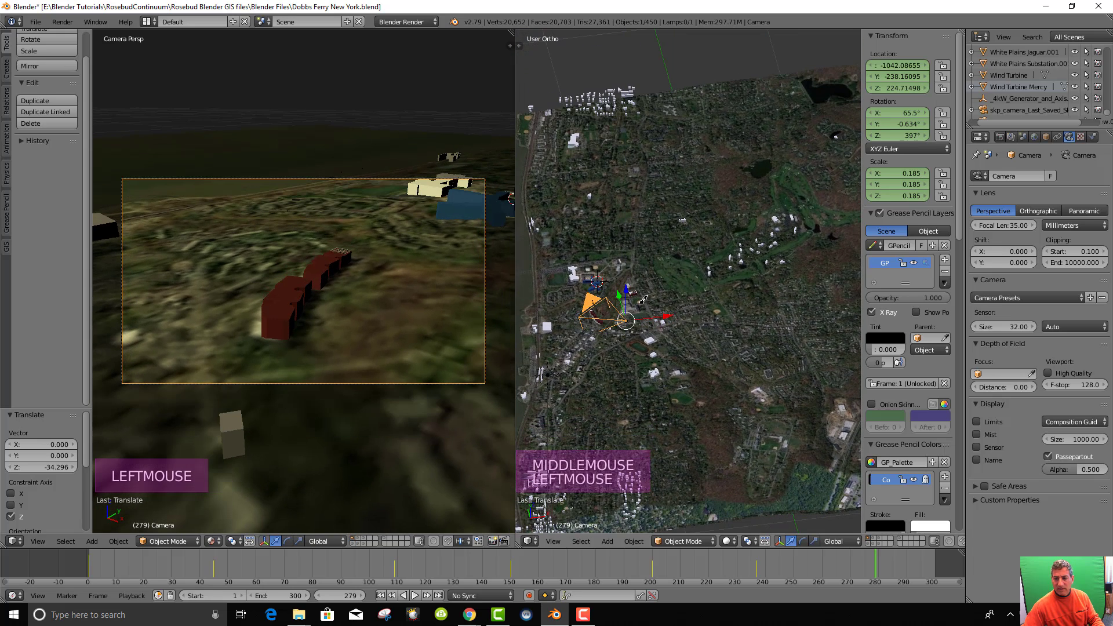
# Move the camera nearer the red building, to about X -1130, Y -34, and lower it along Z to about 141
pyautogui.moveTo(632, 317); pyautogui.dragTo(636, 371, button='middle')
pyautogui.press('g')
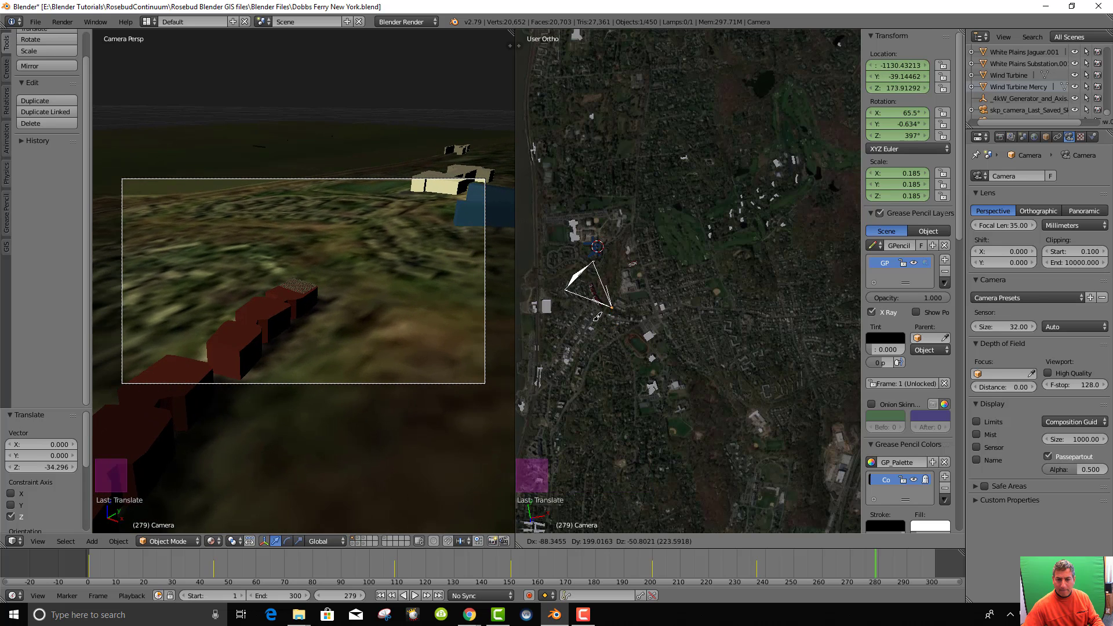
pyautogui.click(603, 284)
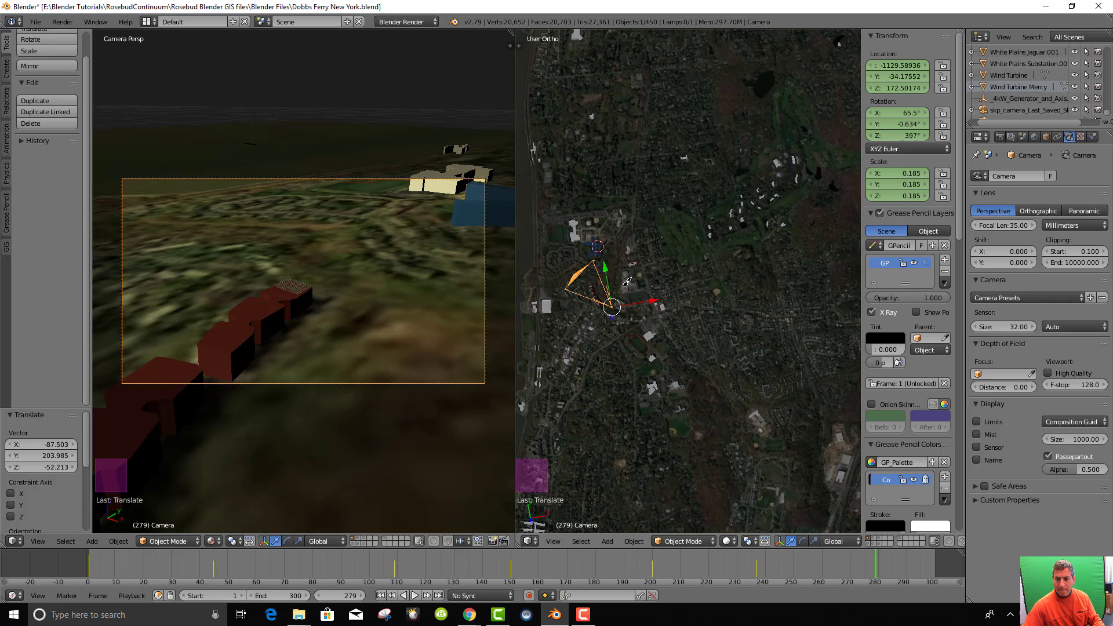
pyautogui.moveTo(628, 283); pyautogui.dragTo(613, 248, button='middle')
pyautogui.moveTo(612, 253); pyautogui.dragTo(616, 255)
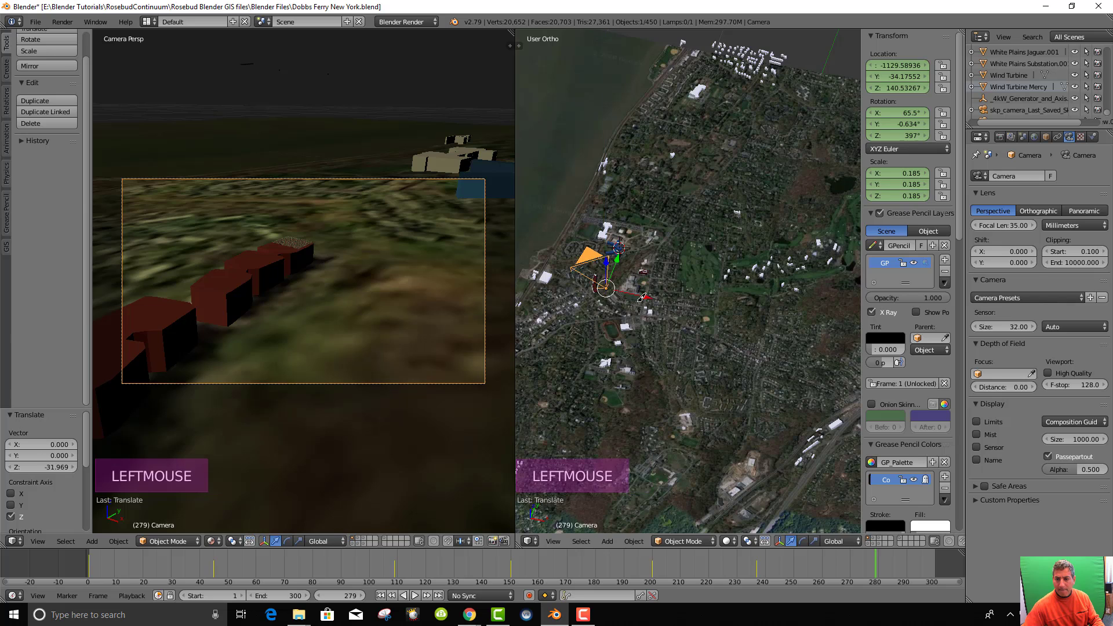
# Shift the camera over toward the red building, to about X -1156, Y -40, Z 143
pyautogui.scroll(3, 642, 298)
pyautogui.keyDown('shift'); pyautogui.moveTo(648, 336); pyautogui.dragTo(742, 352, button='middle'); pyautogui.keyUp('shift')
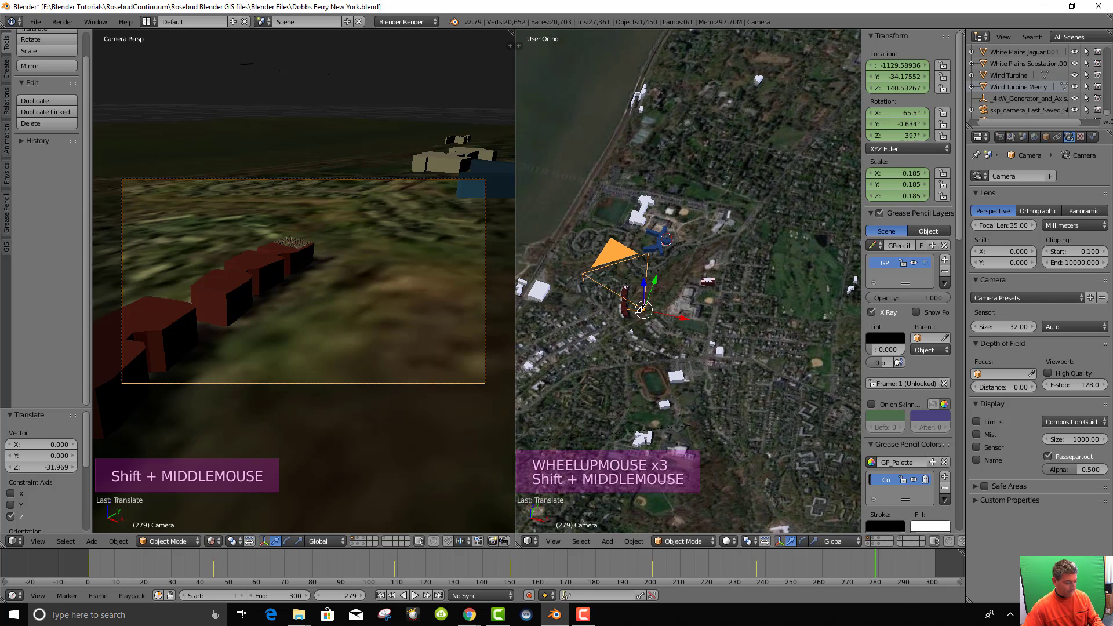
pyautogui.press('g')
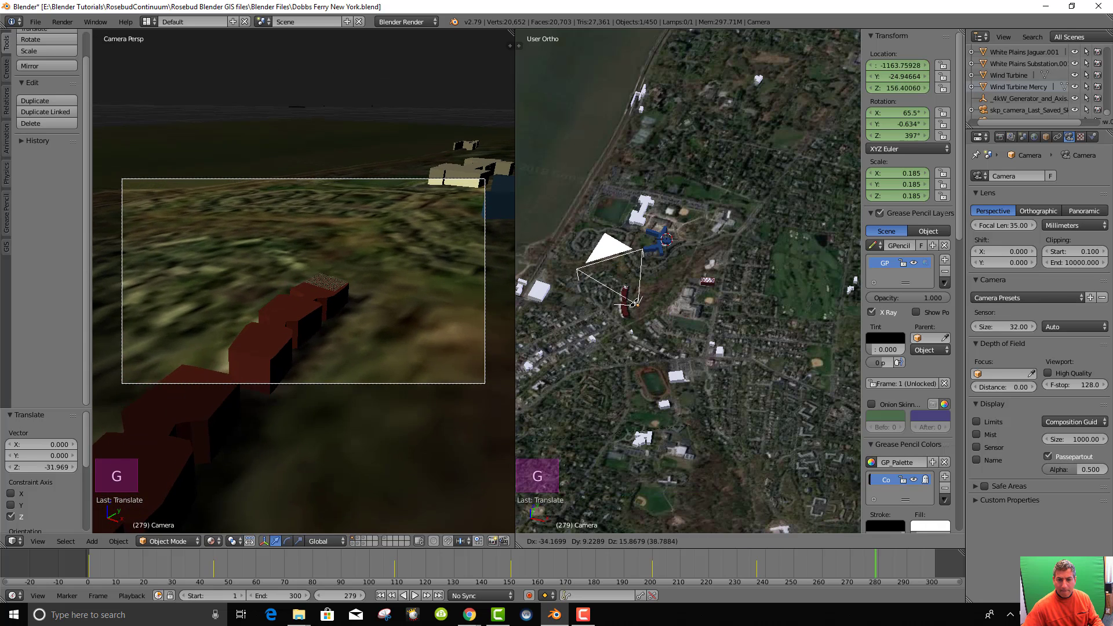
pyautogui.click(637, 307)
# Raise the camera along Z to about 271 above the red building
pyautogui.scroll(2, 665, 280)
pyautogui.scroll(2, 665, 280)
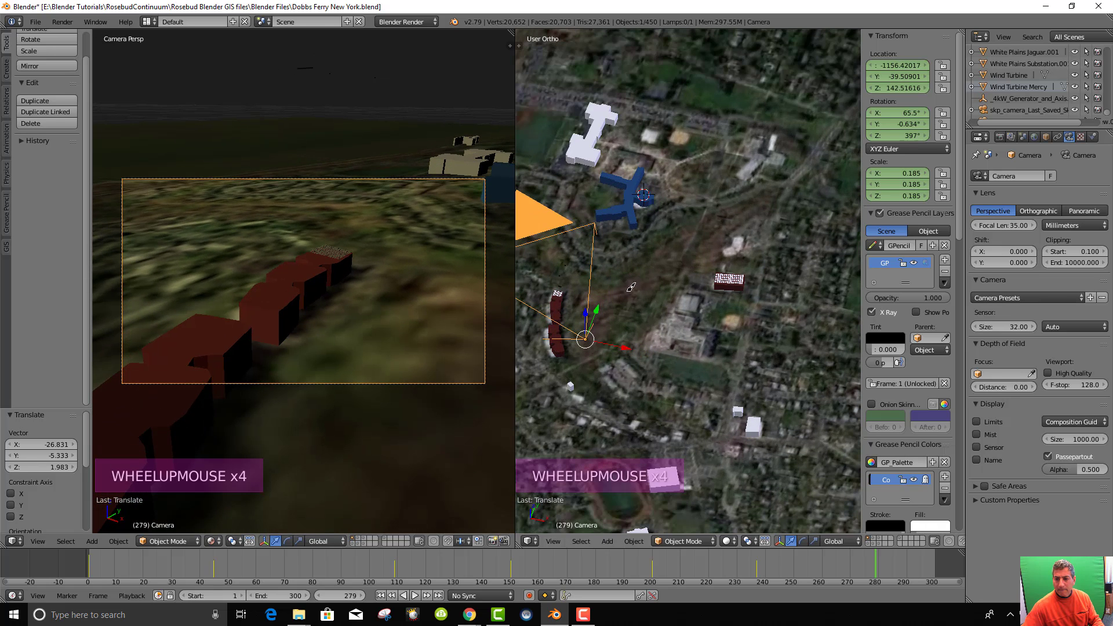
pyautogui.moveTo(588, 306); pyautogui.dragTo(583, 290)
pyautogui.moveTo(618, 341); pyautogui.dragTo(699, 344, button='middle')
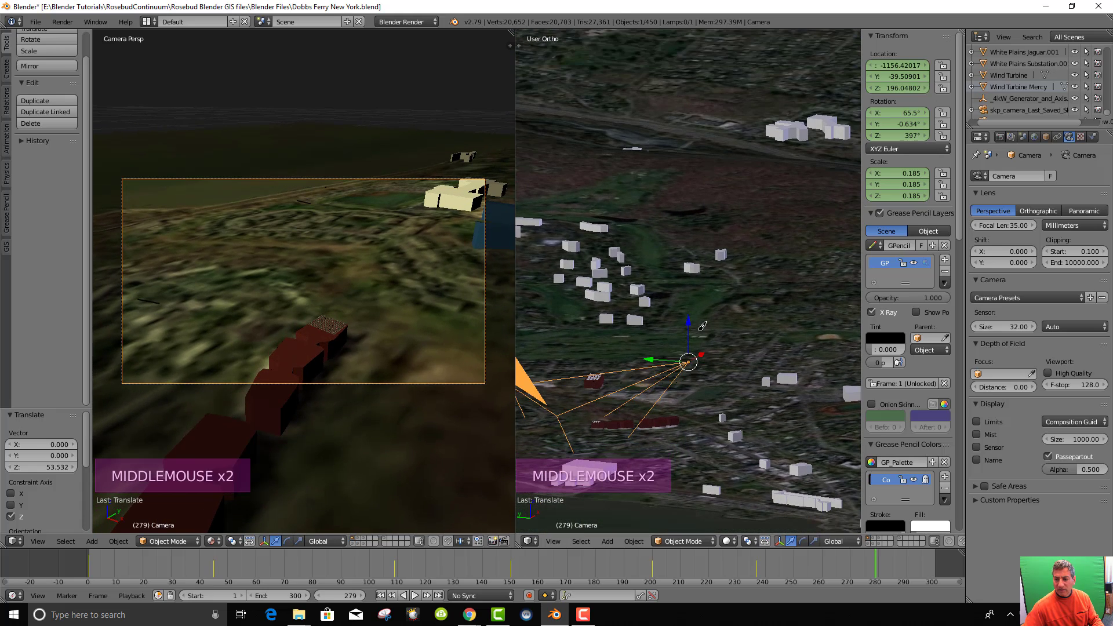
pyautogui.moveTo(690, 319); pyautogui.dragTo(689, 289)
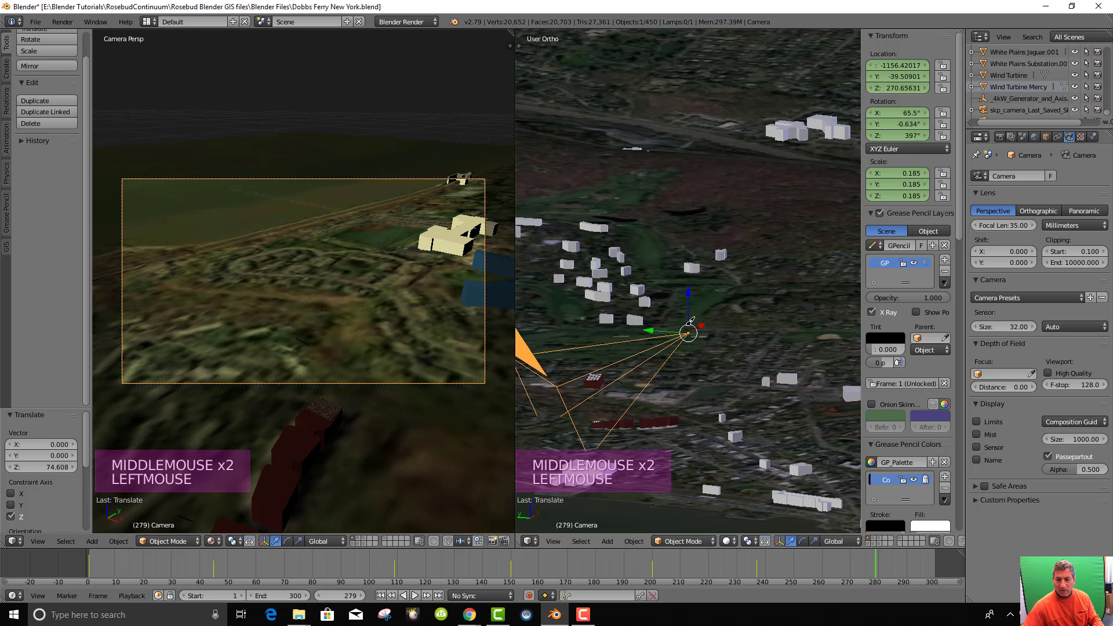
# Rotate the camera about -27° in the side view and move it to about X -1254, Y 148, Z 80, close to the red building's rooftop panels
pyautogui.press('r')
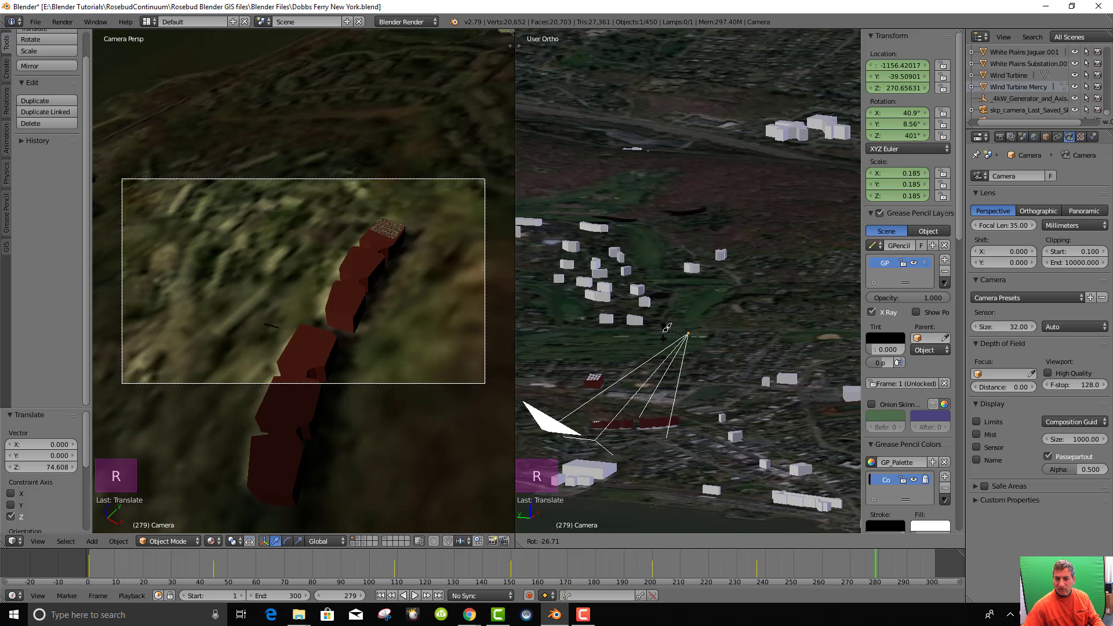
pyautogui.click(668, 328)
pyautogui.moveTo(703, 320)
pyautogui.mouseDown()
pyautogui.moveTo(708, 328)
pyautogui.moveTo(689, 333)
pyautogui.mouseUp()
pyautogui.press('g')
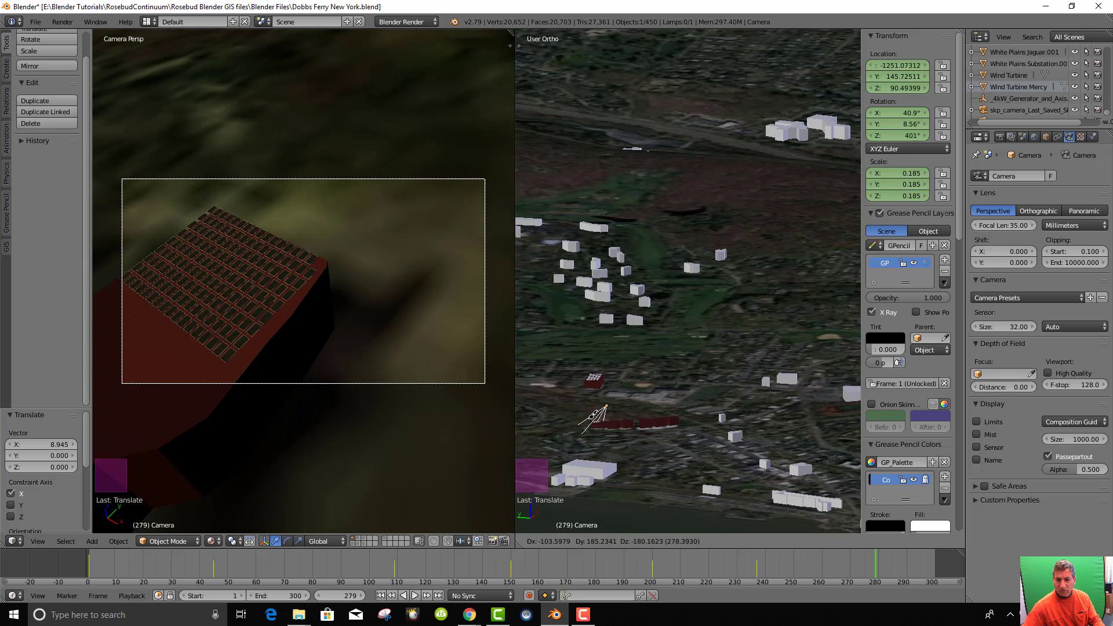
pyautogui.click(603, 413)
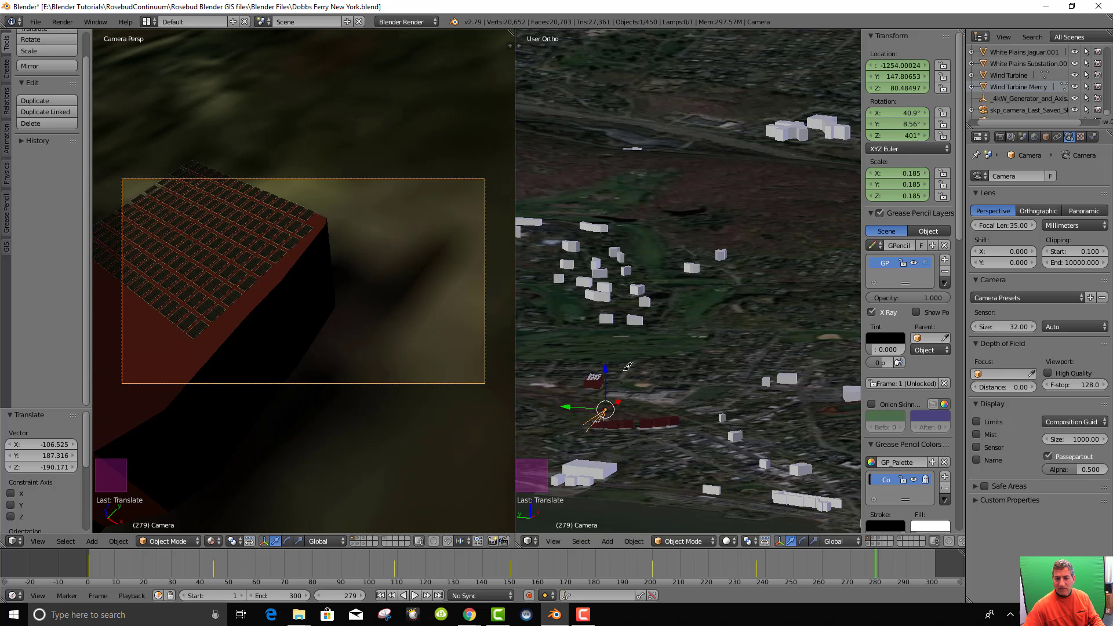
# Rotate the camera about 17° around the global Z axis to center the red building's rooftop panels in its view
pyautogui.press('g')
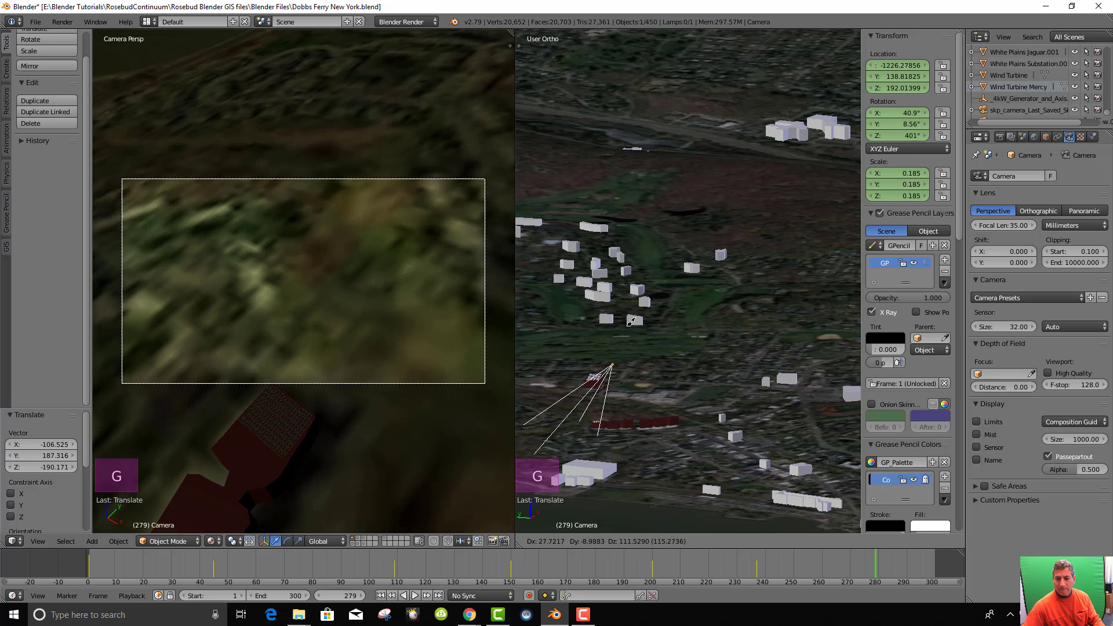
pyautogui.rightClick(614, 375)
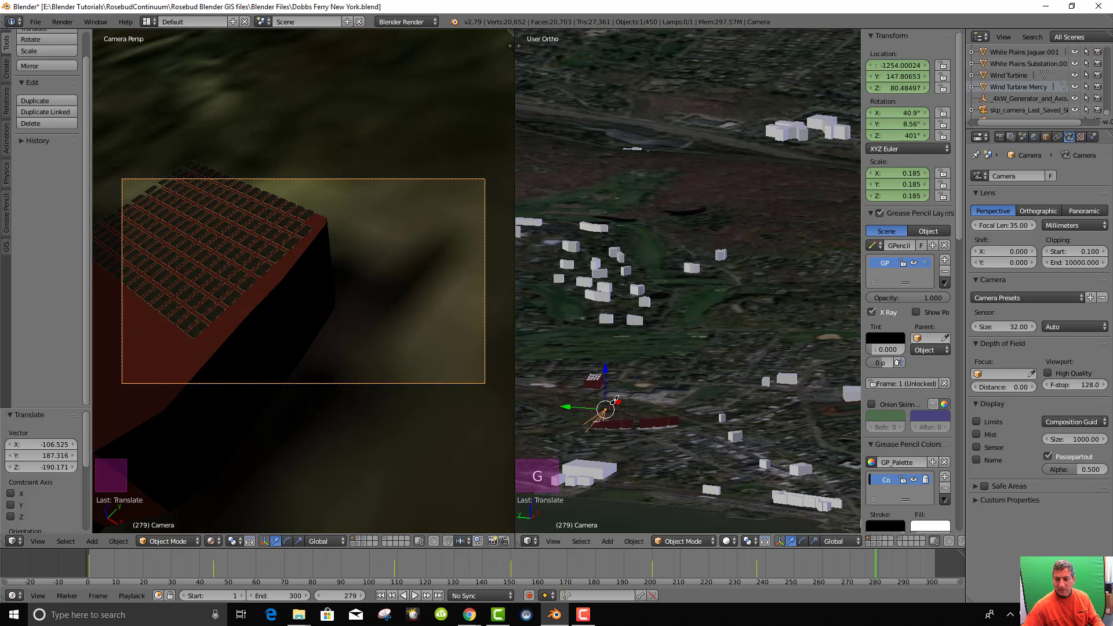
pyautogui.press('r')
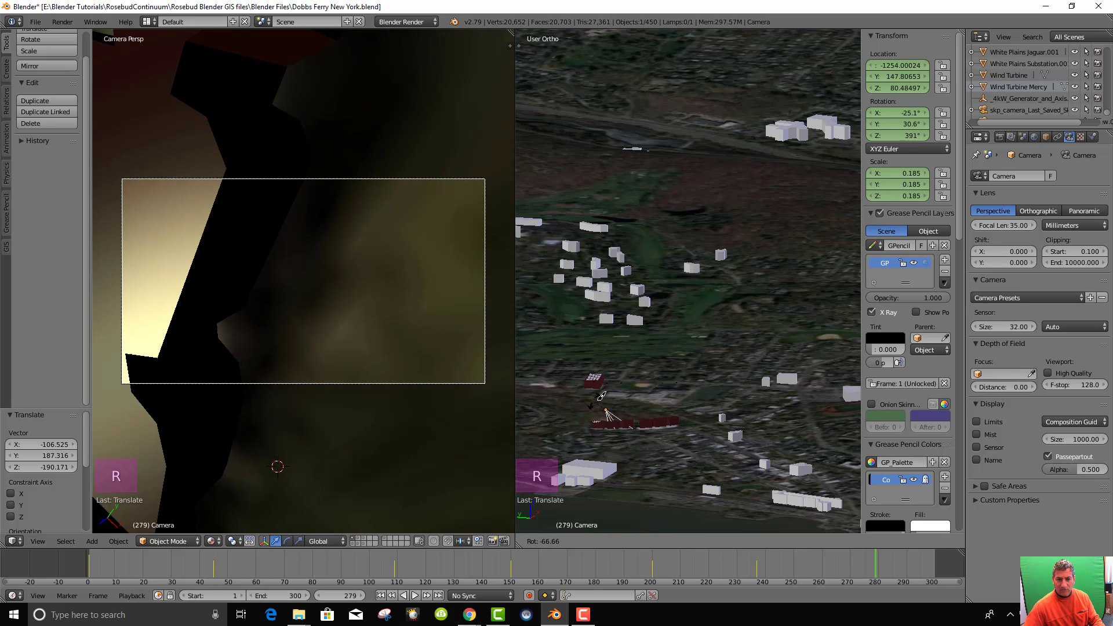
pyautogui.press('r')
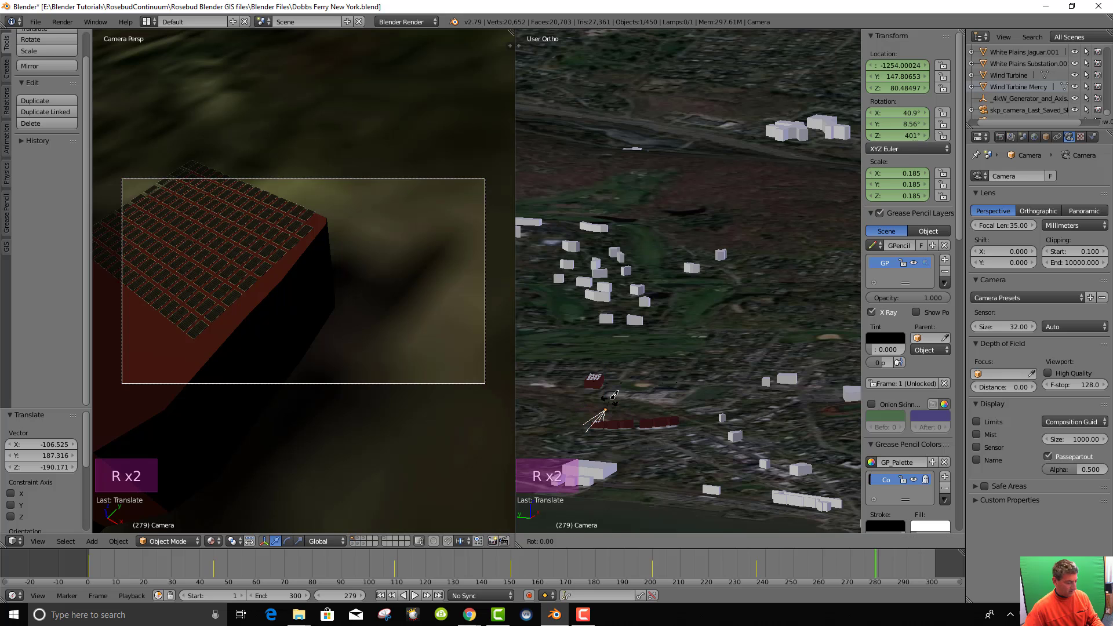
pyautogui.press('z')
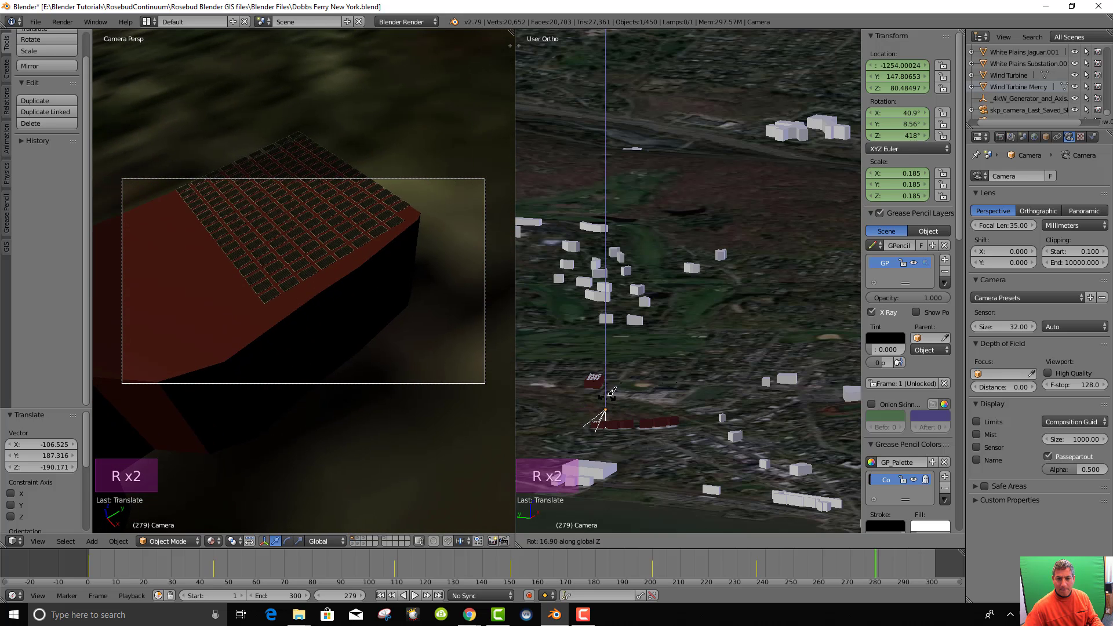
pyautogui.click(610, 391)
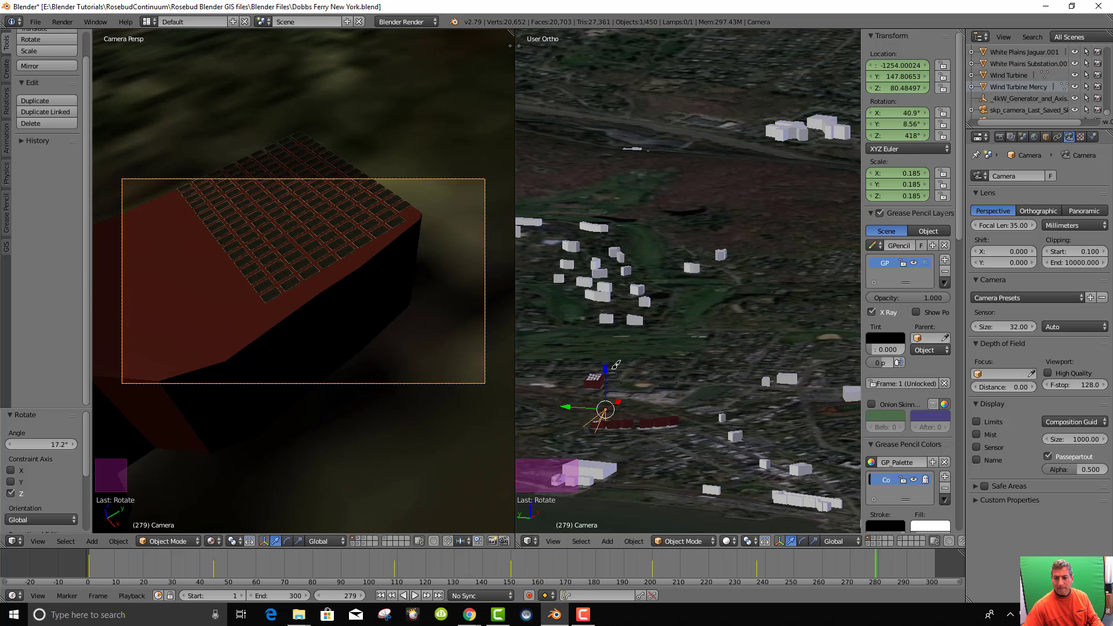
# Raise the camera along Z to about 89 and insert a LocRotScale keyframe at frame 279
pyautogui.moveTo(610, 366); pyautogui.dragTo(611, 363)
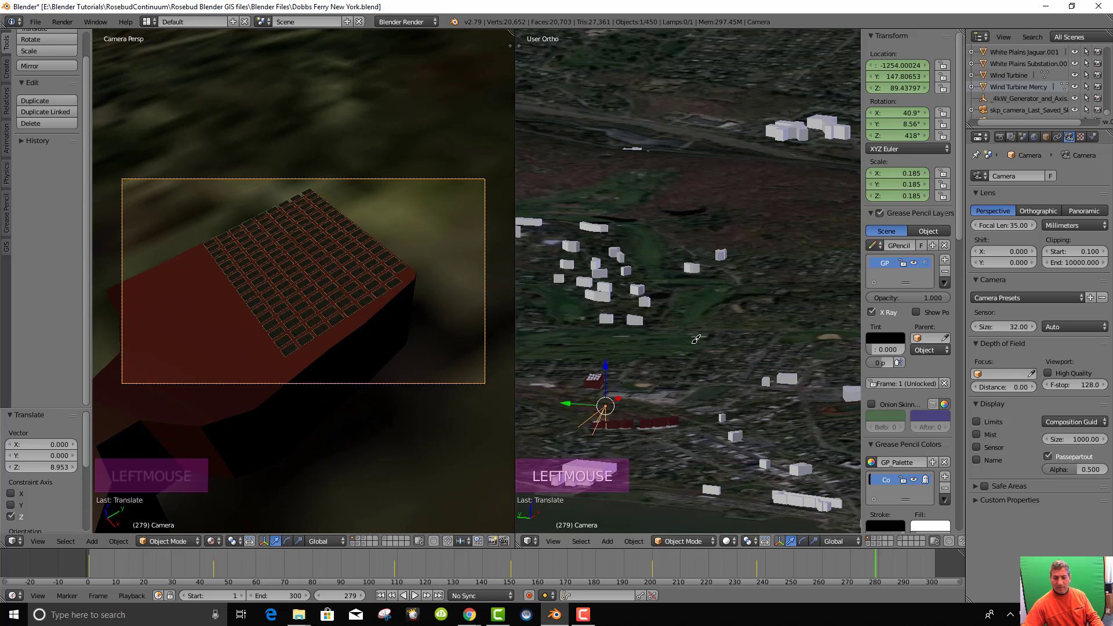
pyautogui.press('i')
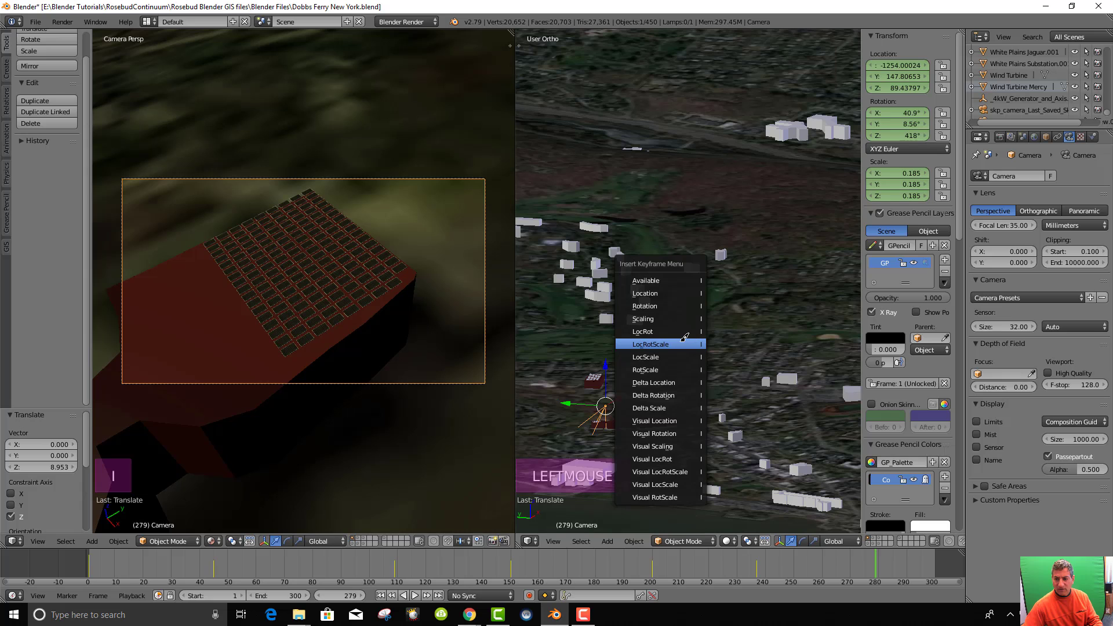
pyautogui.click(683, 343)
# Return the timeline to frame 0 and widen the camera viewport so the camera view appears much larger
pyautogui.moveTo(869, 552)
pyautogui.mouseDown()
pyautogui.moveTo(909, 552)
pyautogui.moveTo(283, 564)
pyautogui.moveTo(877, 568)
pyautogui.mouseUp()
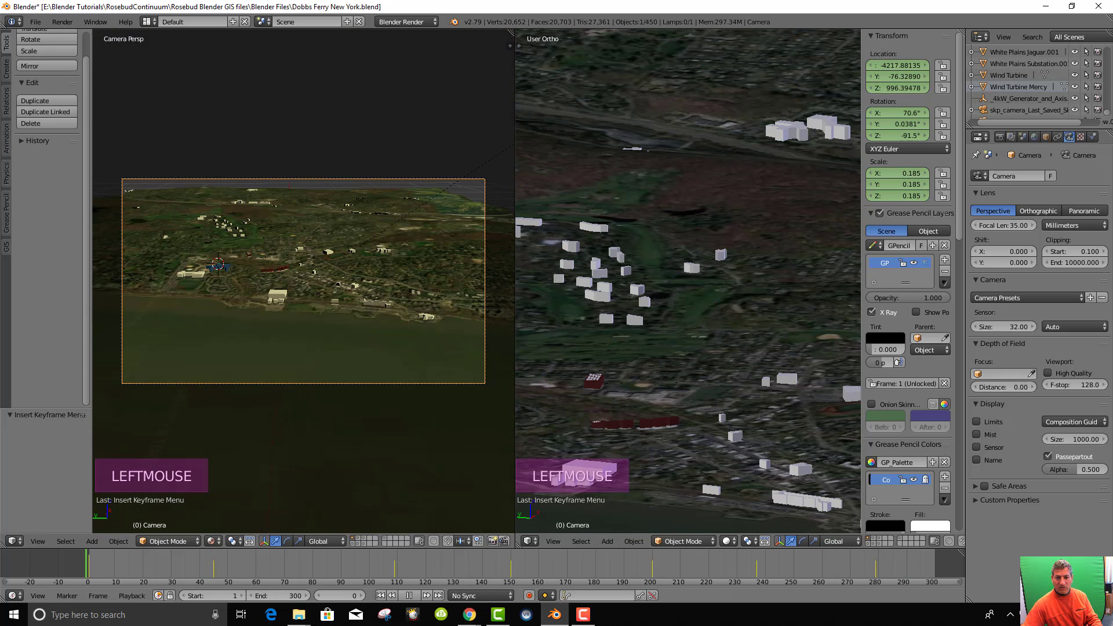
pyautogui.scroll(3, 812, 595)
pyautogui.scroll(3, 504, 313)
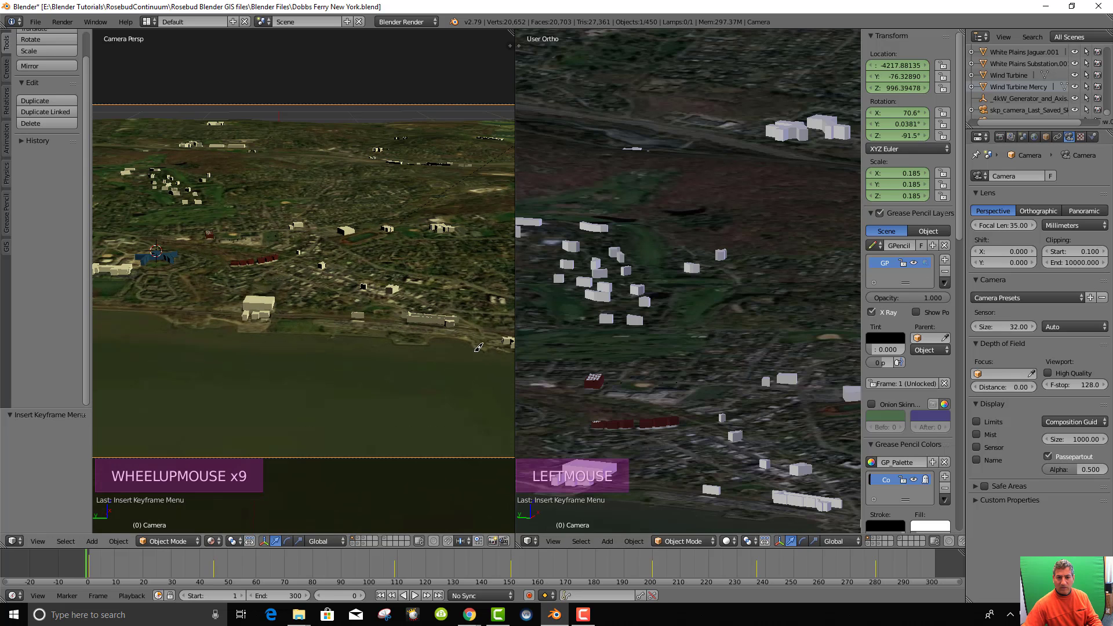
pyautogui.moveTo(518, 313); pyautogui.dragTo(749, 316)
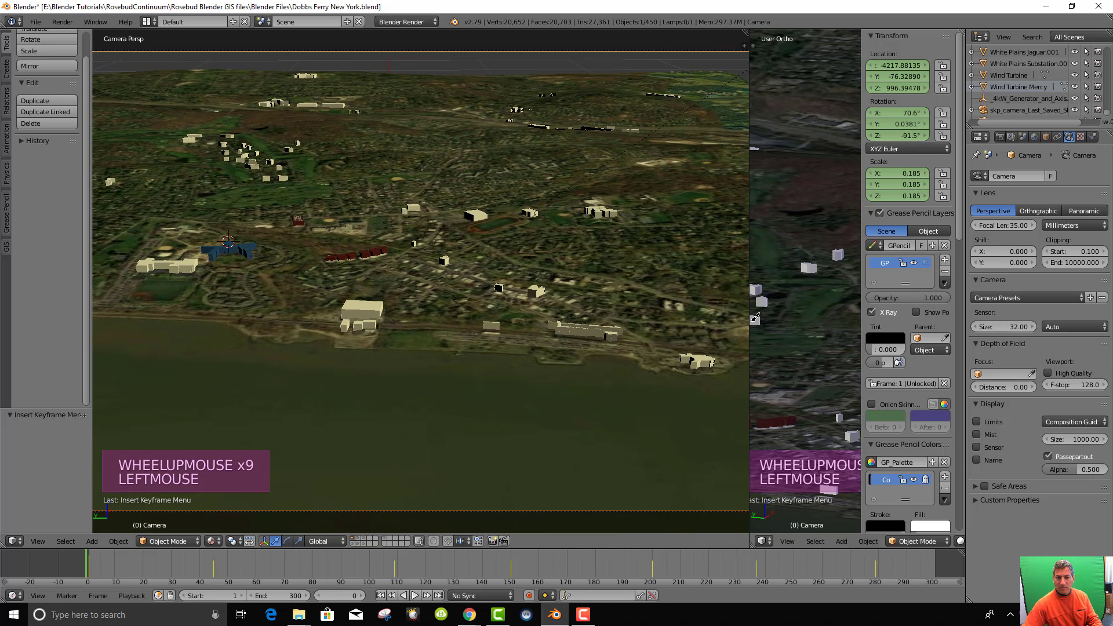
pyautogui.scroll(1, 664, 349)
pyautogui.scroll(-2, 663, 349)
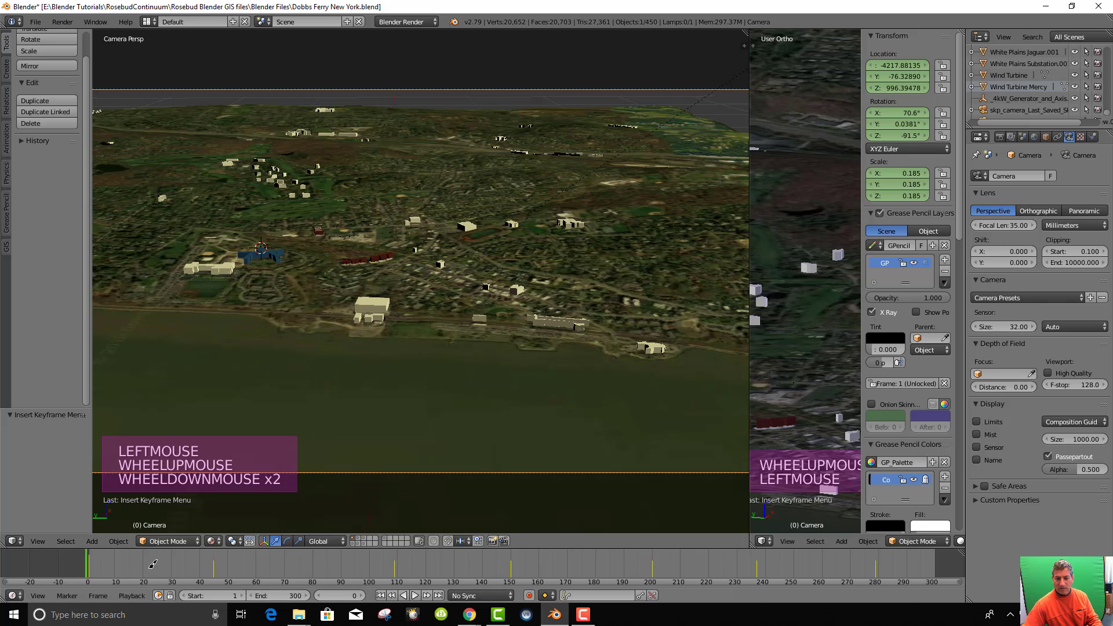
# Play the flyover from frame 1, and examine the camera's path past the red building around frames 204 to 212
pyautogui.click(90, 564)
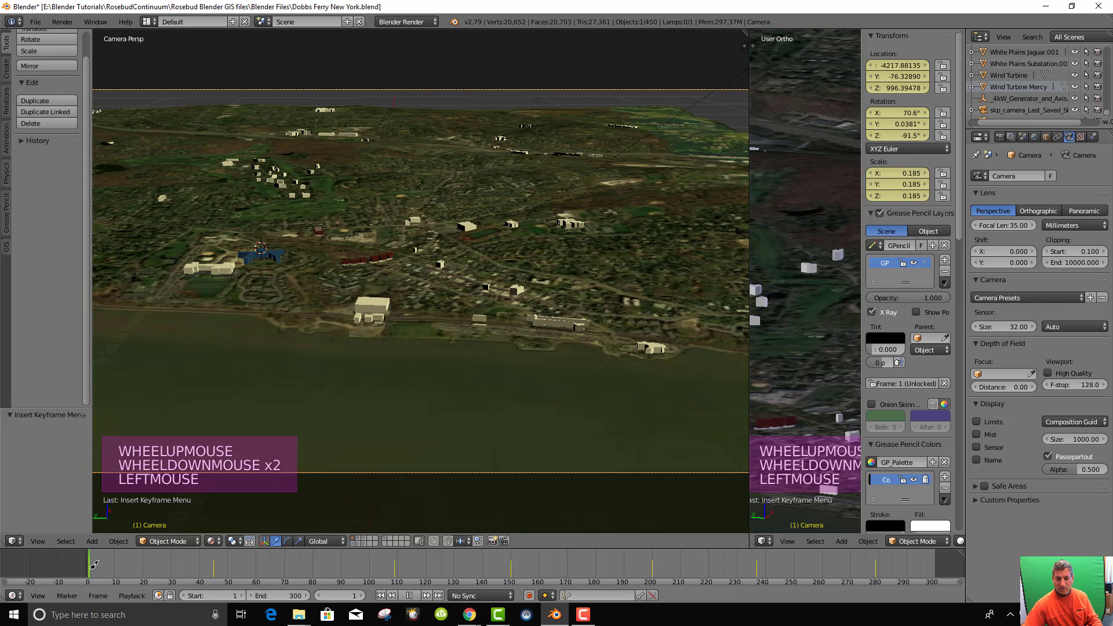
pyautogui.click(421, 593)
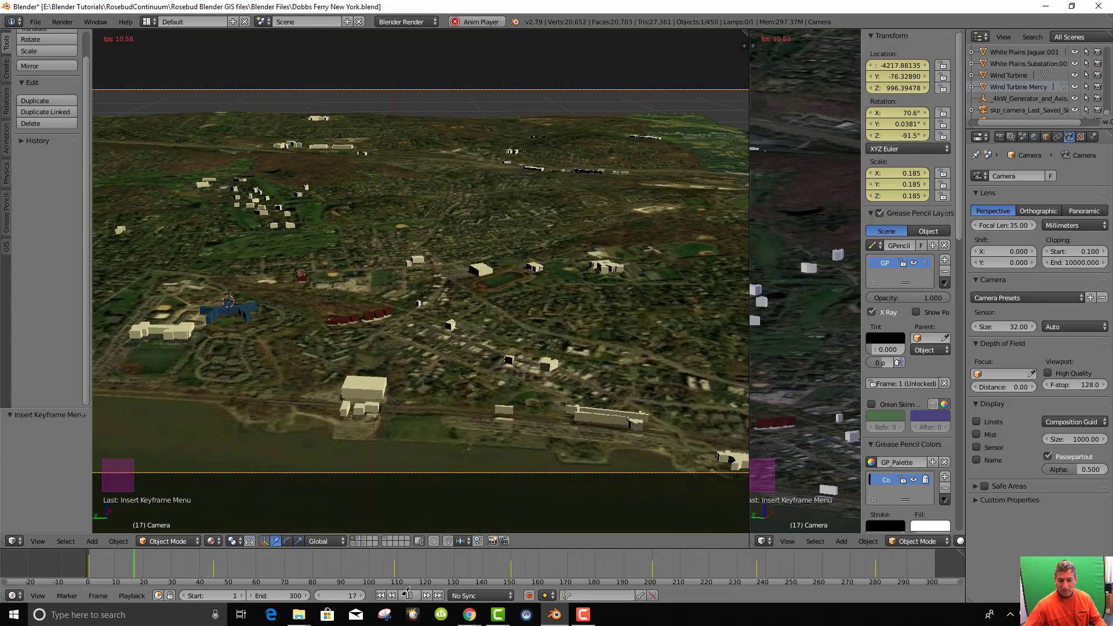
pyautogui.click(434, 589)
pyautogui.click(679, 560)
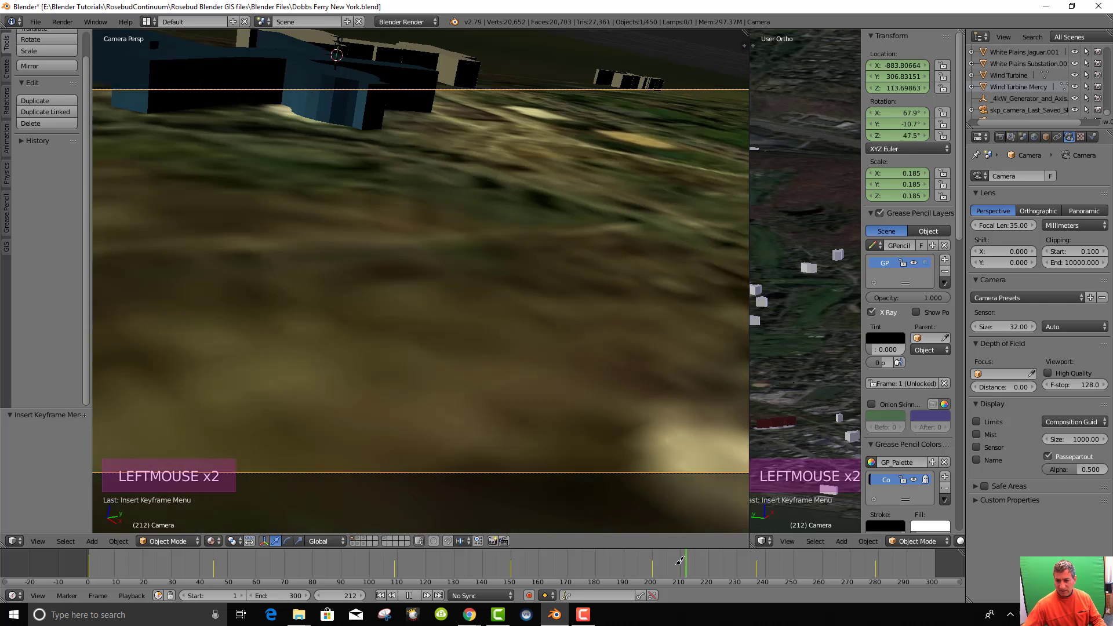
pyautogui.moveTo(680, 560); pyautogui.dragTo(665, 561)
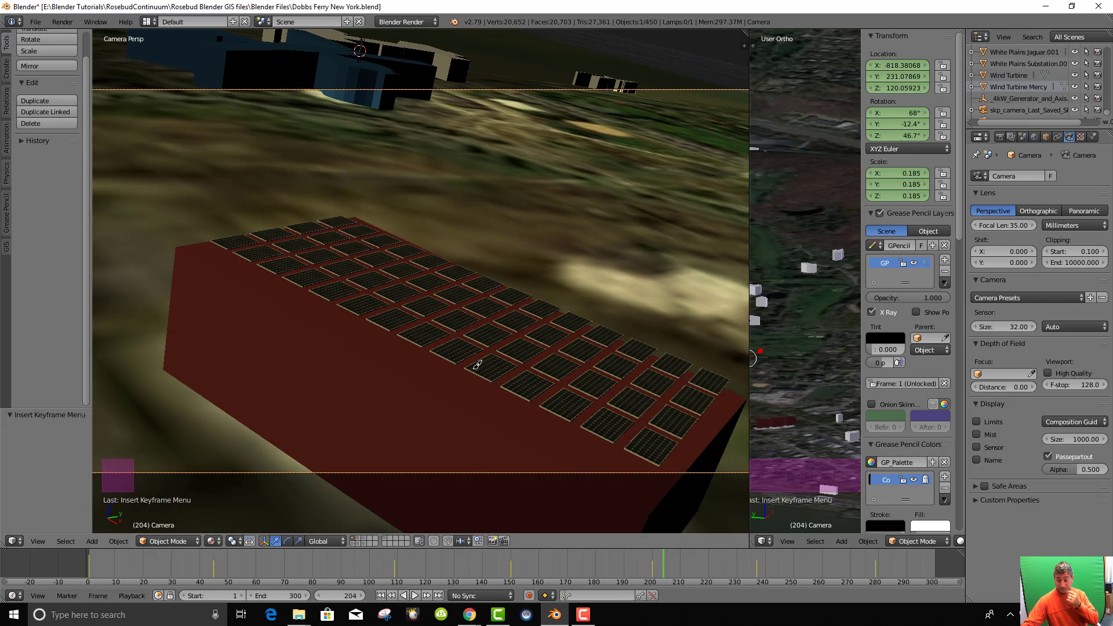
# Switch the screen layout to Animation
pyautogui.click(151, 22)
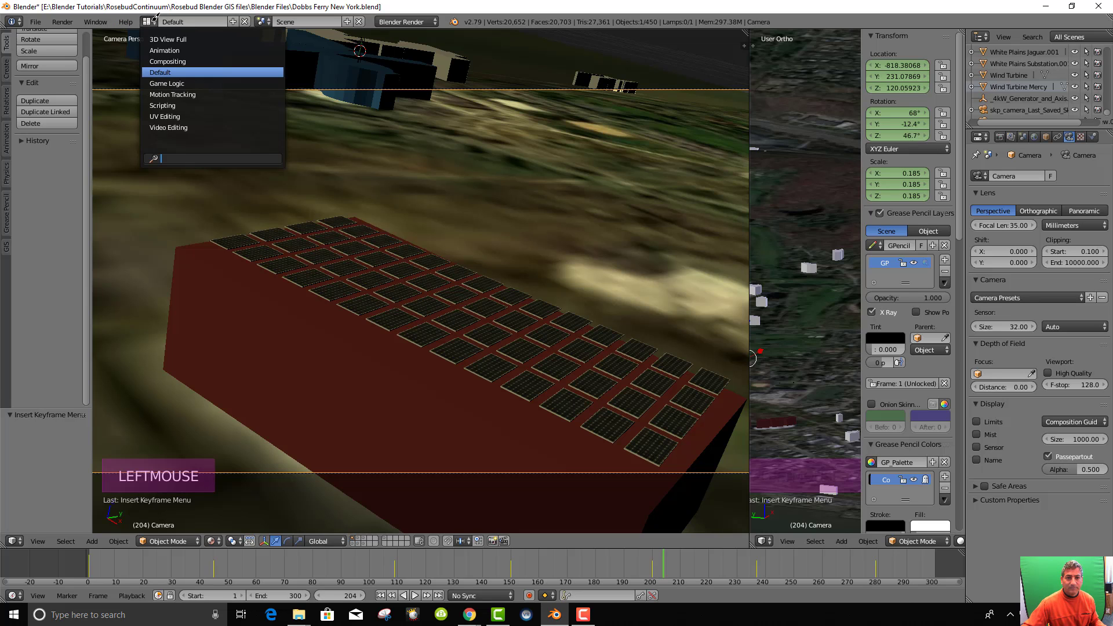
pyautogui.click(165, 50)
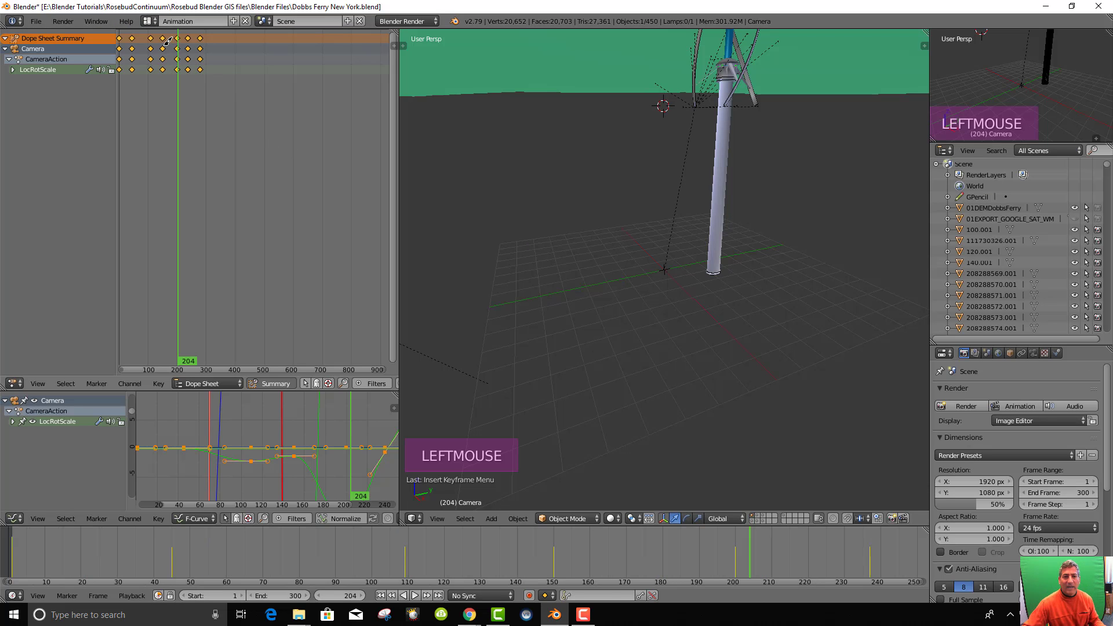
# Select the camera's last three keyframes in the Dope Sheet and shift them forward by about 107 frames
pyautogui.click(184, 49)
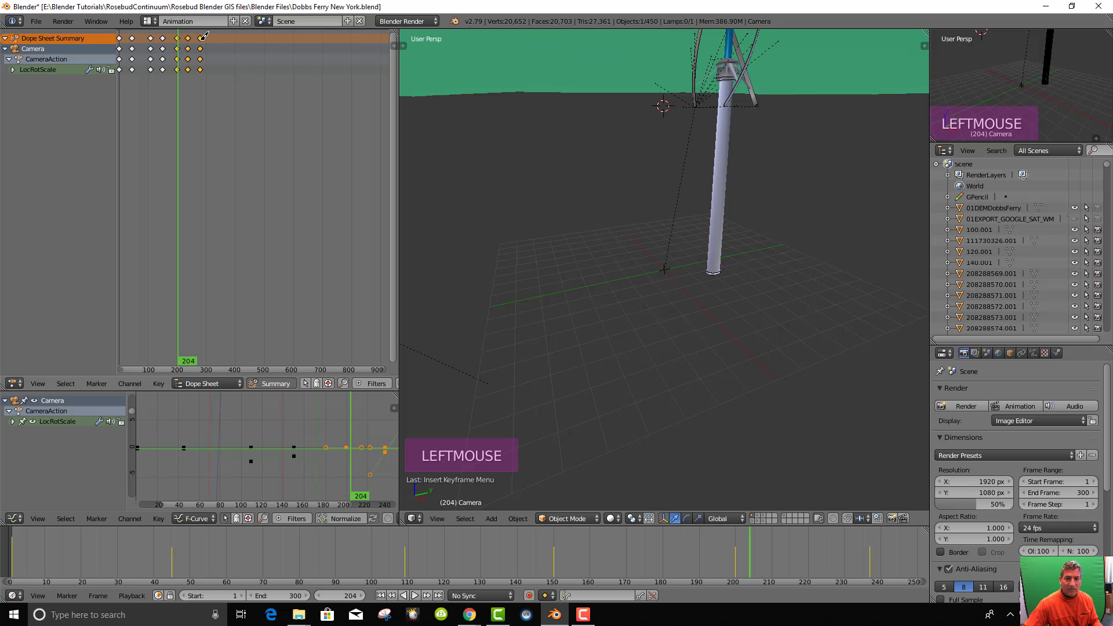
pyautogui.keyDown('shift'); pyautogui.rightClick(197, 72); pyautogui.keyUp('shift')
pyautogui.keyDown('shift'); pyautogui.rightClick(197, 71); pyautogui.keyUp('shift')
pyautogui.press('g')
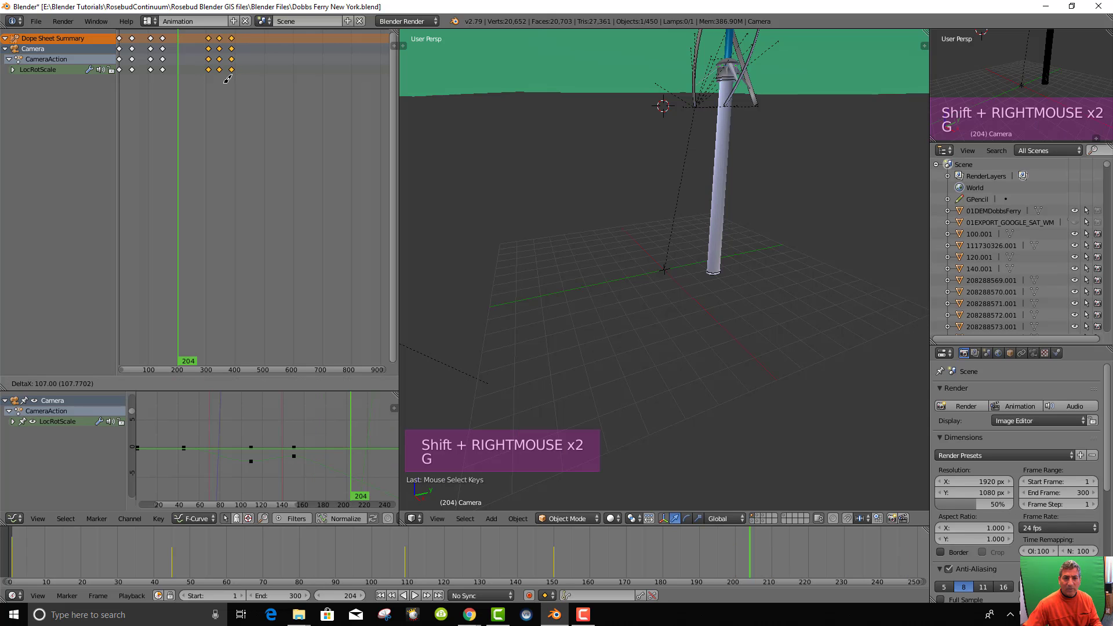
pyautogui.click(228, 76)
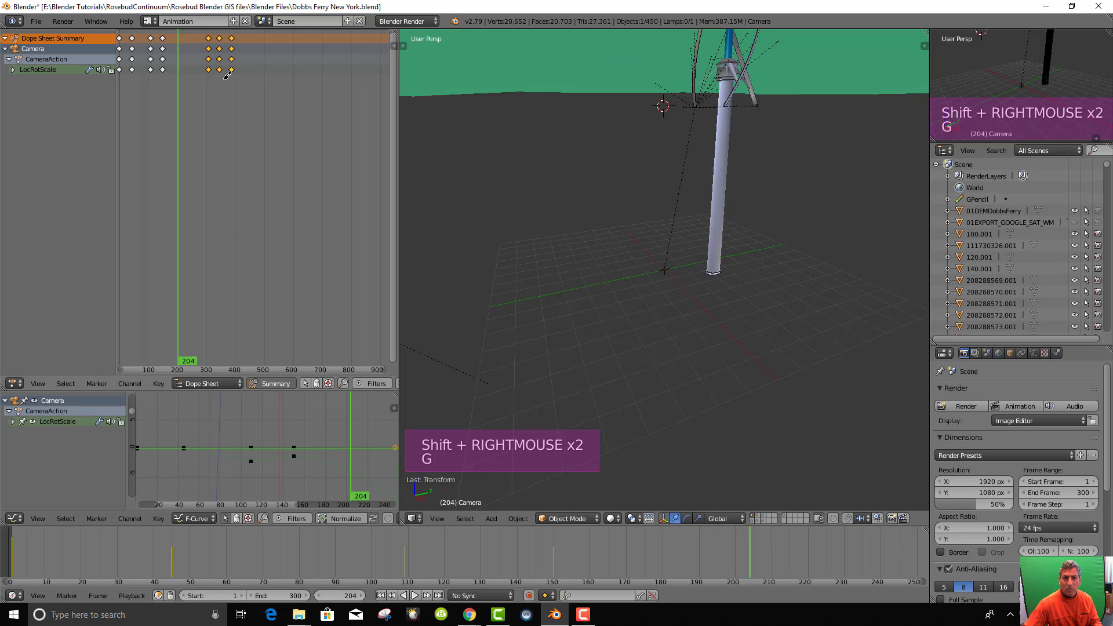
# Go to frame 331 and show the large 3D view through the camera with Material shading
pyautogui.click(215, 49)
pyautogui.scroll(-3, 806, 197)
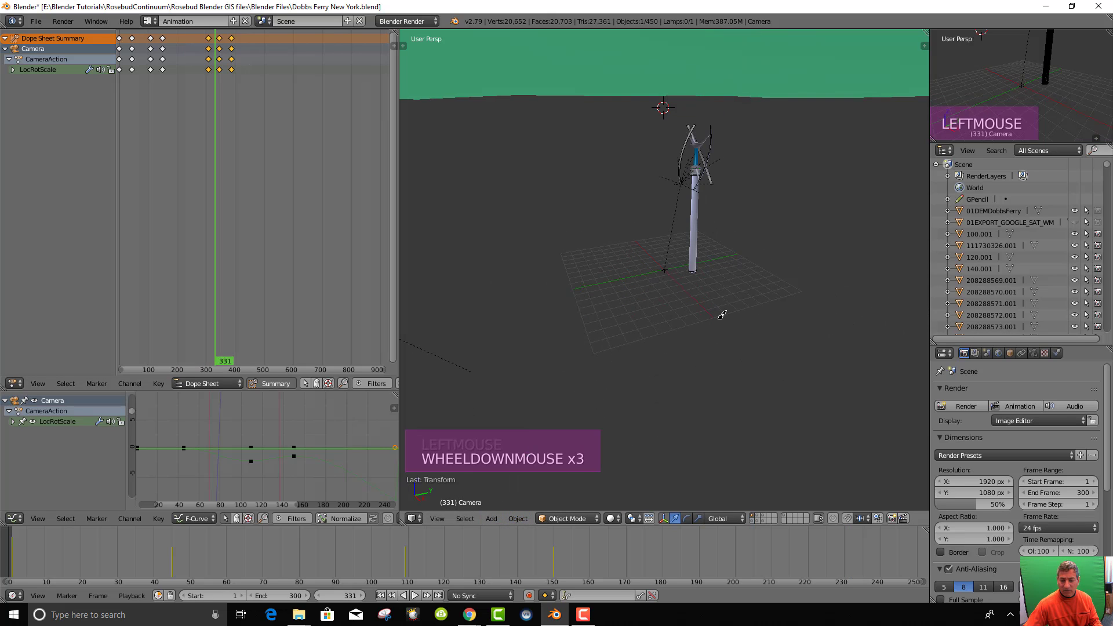
pyautogui.press('KP_0')
pyautogui.scroll(1, 698, 328)
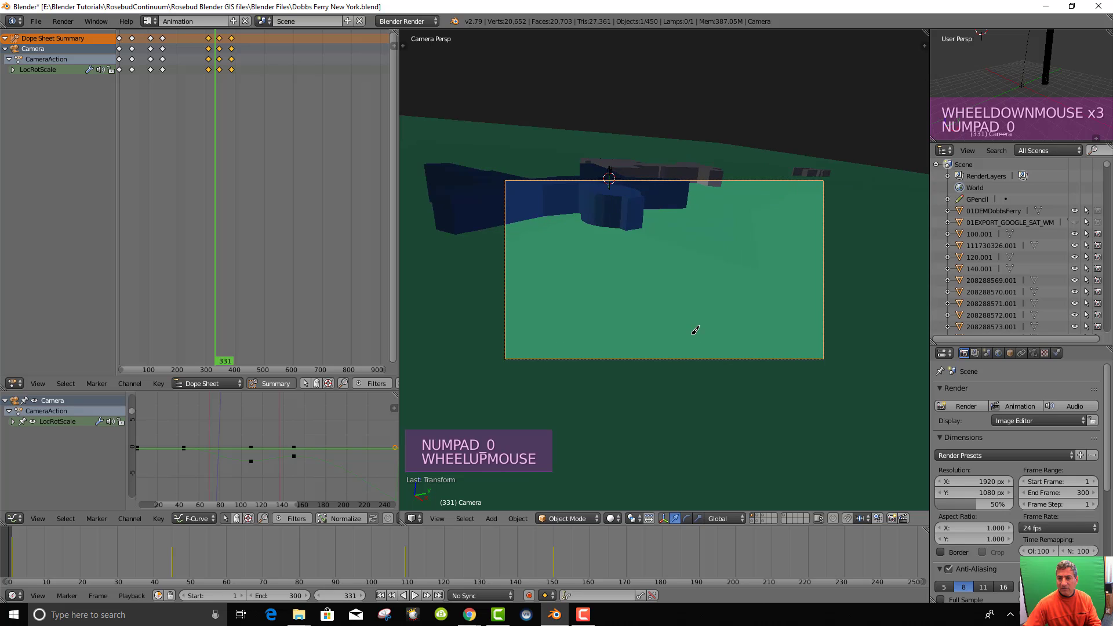
pyautogui.click(611, 518)
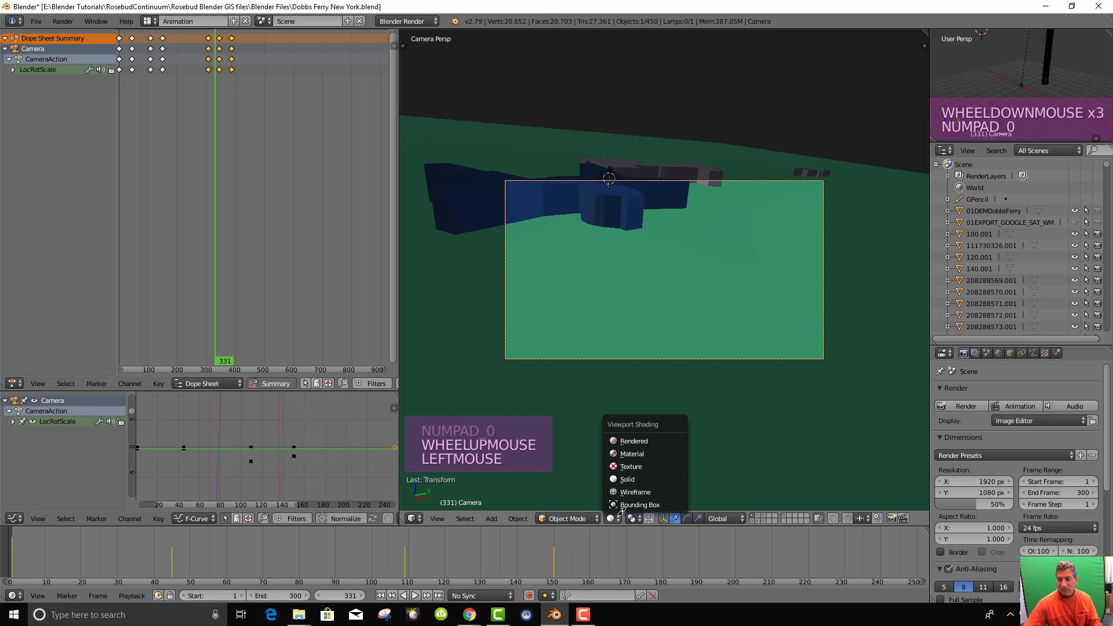
pyautogui.click(629, 453)
pyautogui.scroll(2, 616, 315)
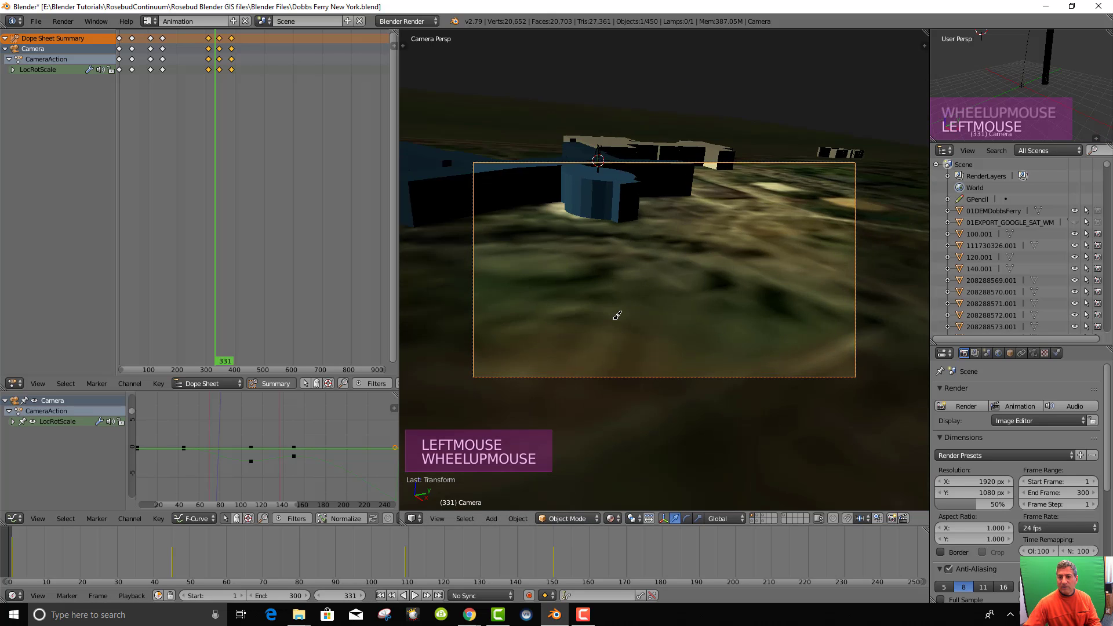
# Check the camera view around frame 206 and shift the three selected keyframes back so the first sits at about frame 200
pyautogui.moveTo(223, 135); pyautogui.dragTo(205, 157)
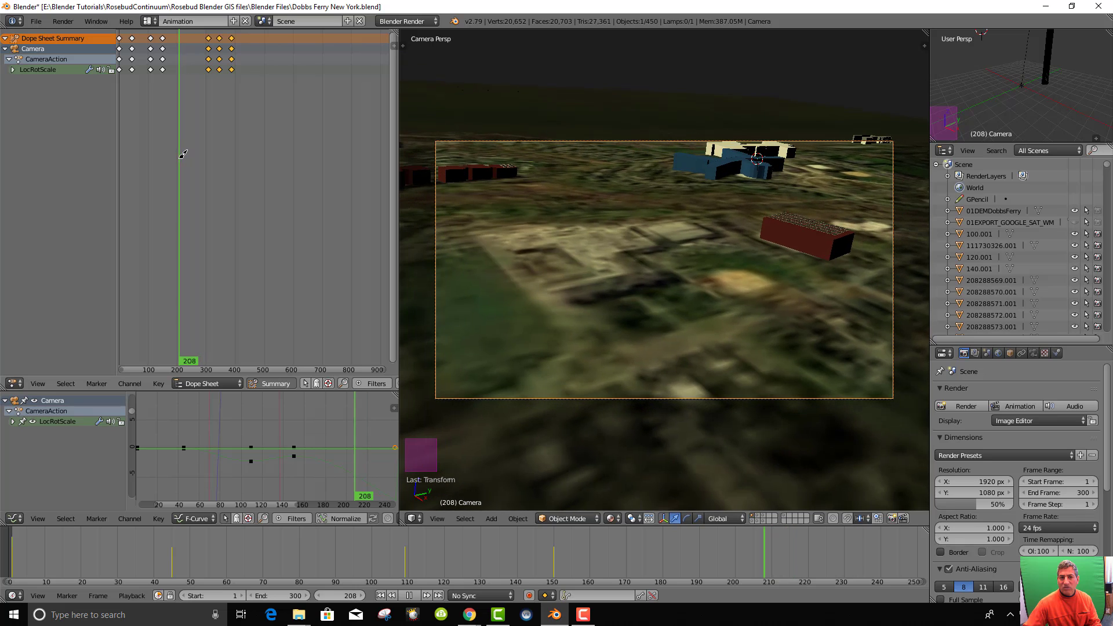
pyautogui.hotkey('alt', 'a')
pyautogui.press('g')
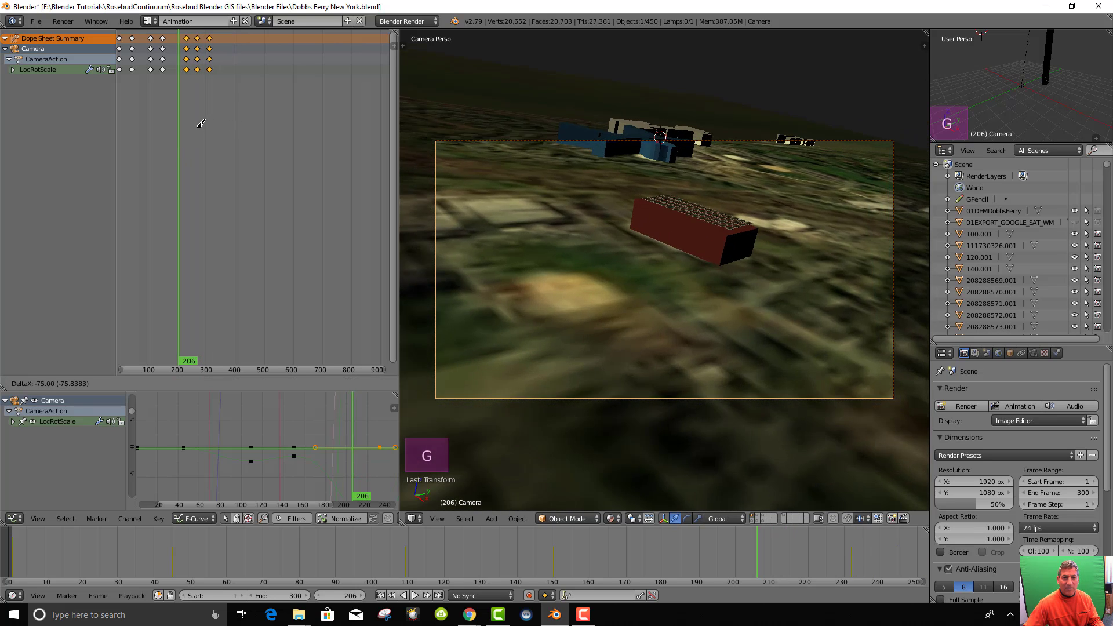
pyautogui.click(198, 95)
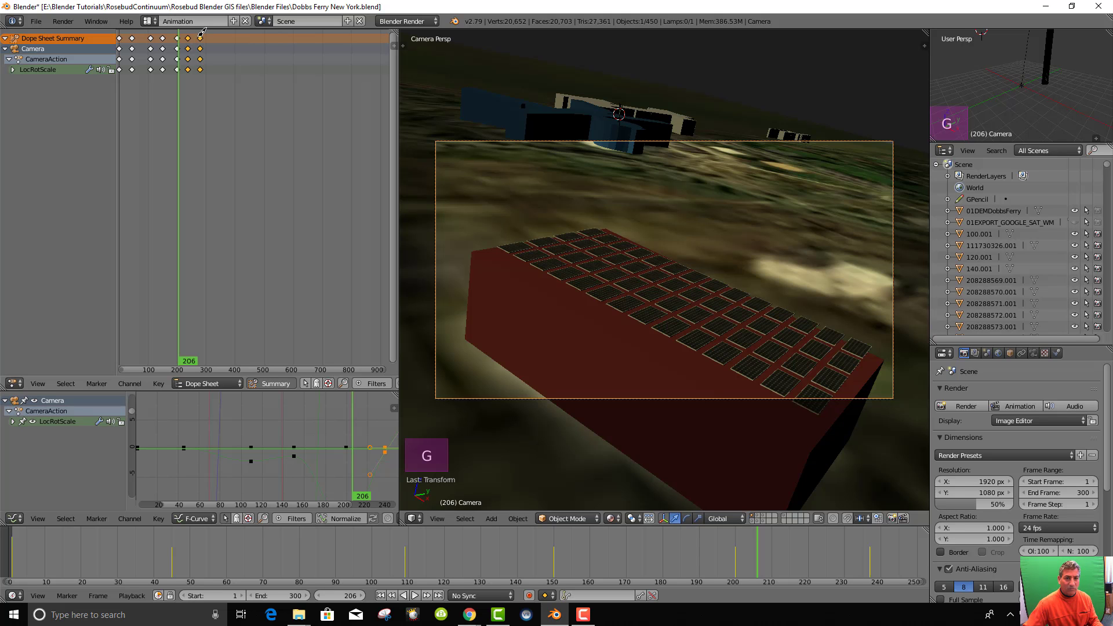
# Shift only the camera's last two keyframes forward by about 55 frames, and check the view around frame 204
pyautogui.press('g')
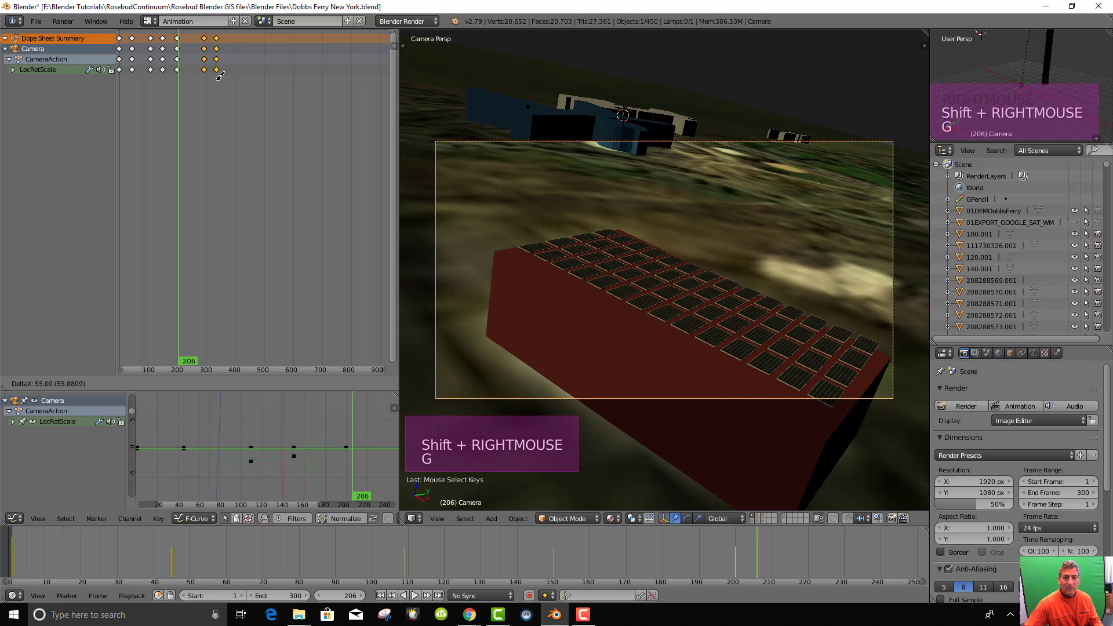
pyautogui.click(220, 76)
pyautogui.click(175, 103)
pyautogui.moveTo(189, 102); pyautogui.dragTo(183, 107)
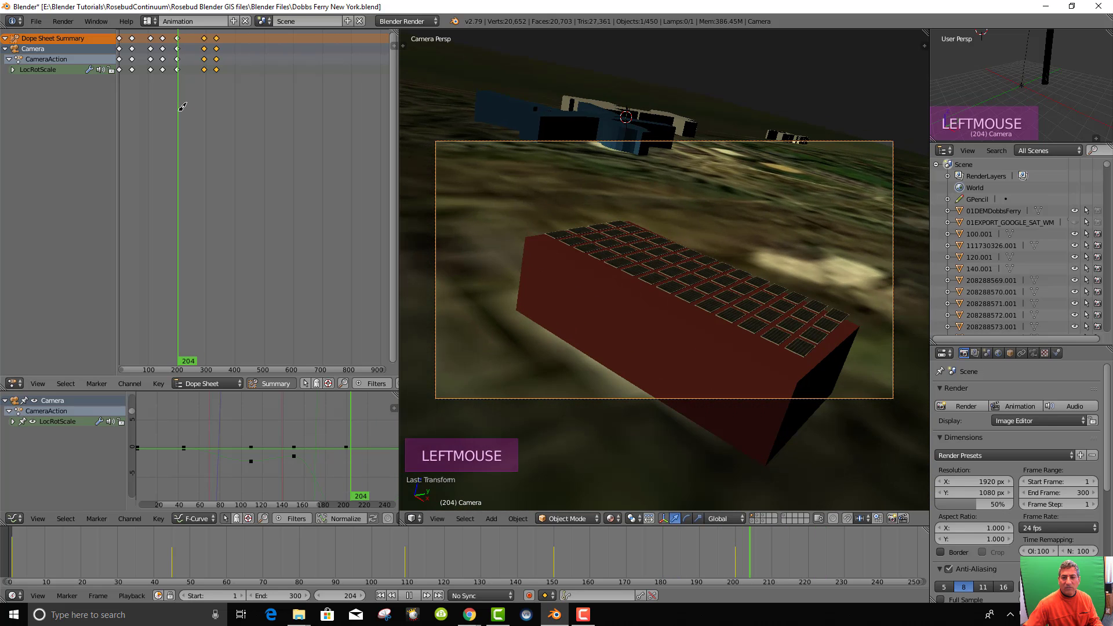
pyautogui.hotkey('alt', 'a')
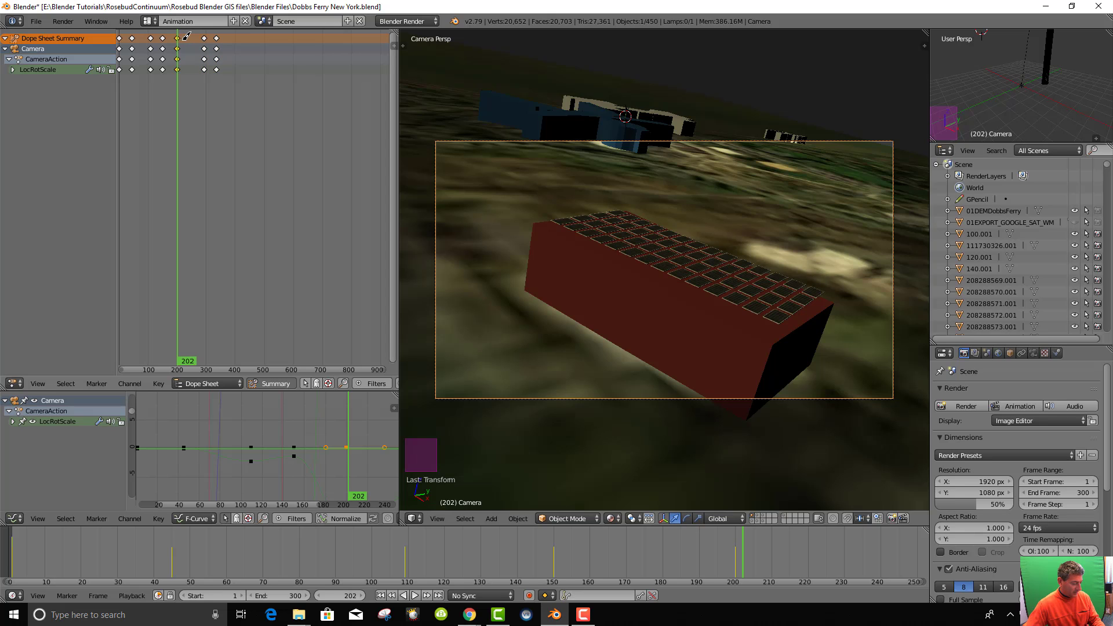
# Duplicate the camera keyframe at about frame 200 and place the copy at about frame 245 to hold the view
pyautogui.rightClick(185, 37)
pyautogui.hotkey('shift', 'd')
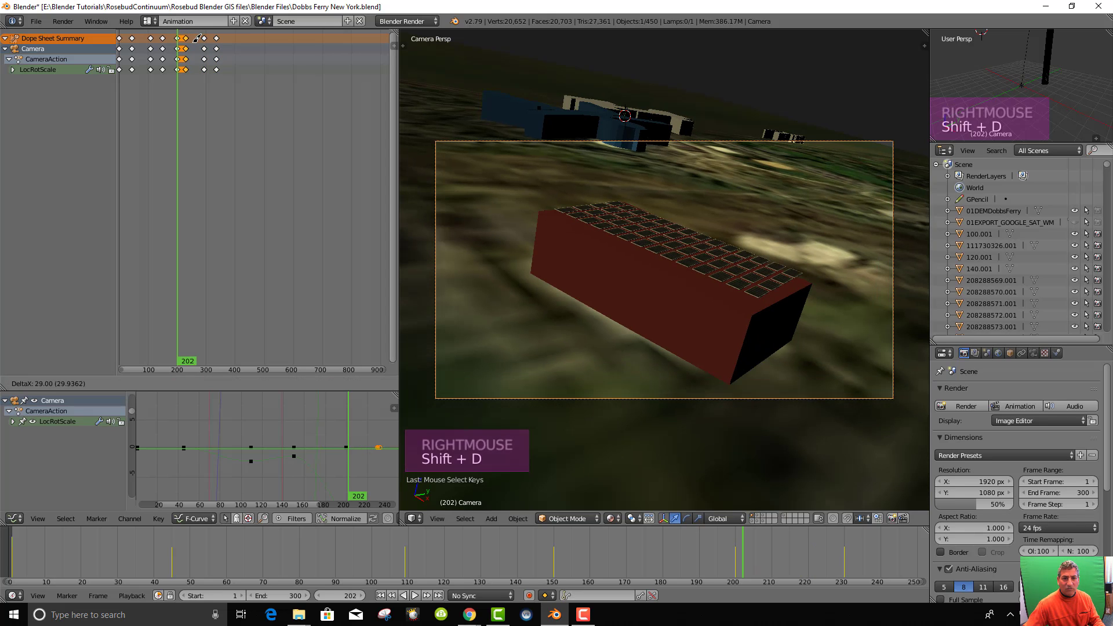
pyautogui.click(201, 41)
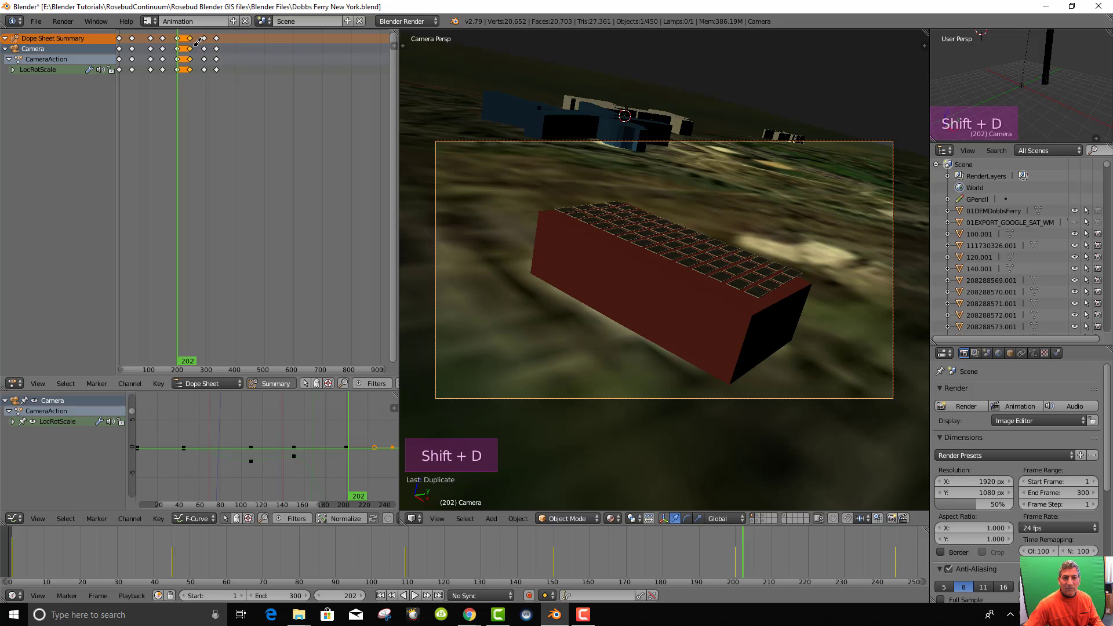
# Duplicate the camera keyframe at about frame 295 and place the copy about 23 frames after it
pyautogui.moveTo(186, 85); pyautogui.dragTo(209, 96)
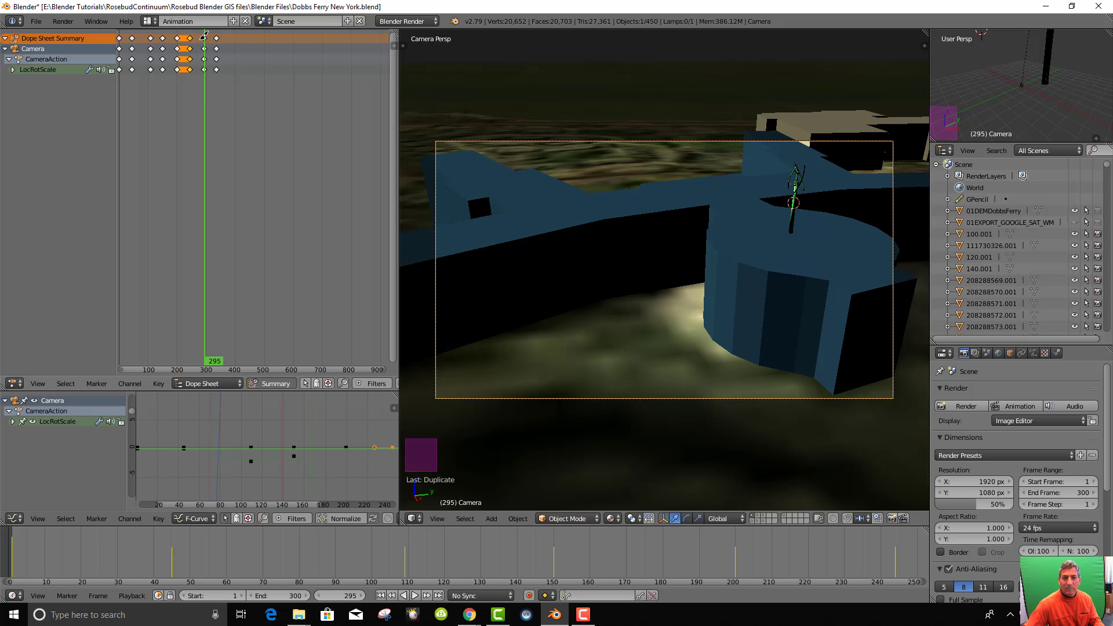
pyautogui.rightClick(230, 79)
pyautogui.hotkey('shift', 'd')
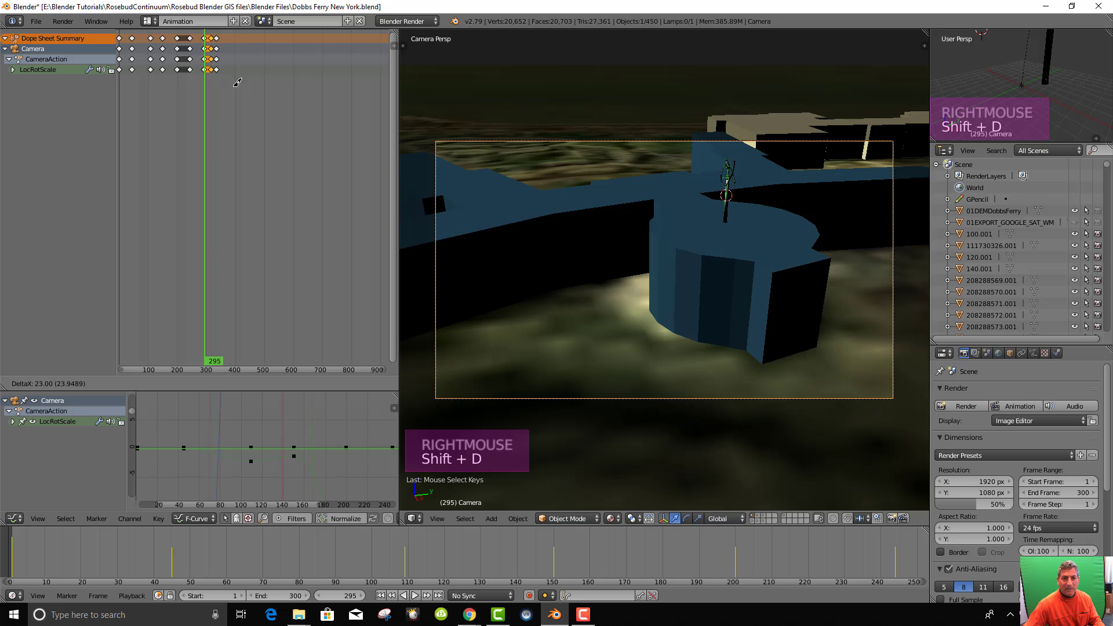
pyautogui.click(238, 82)
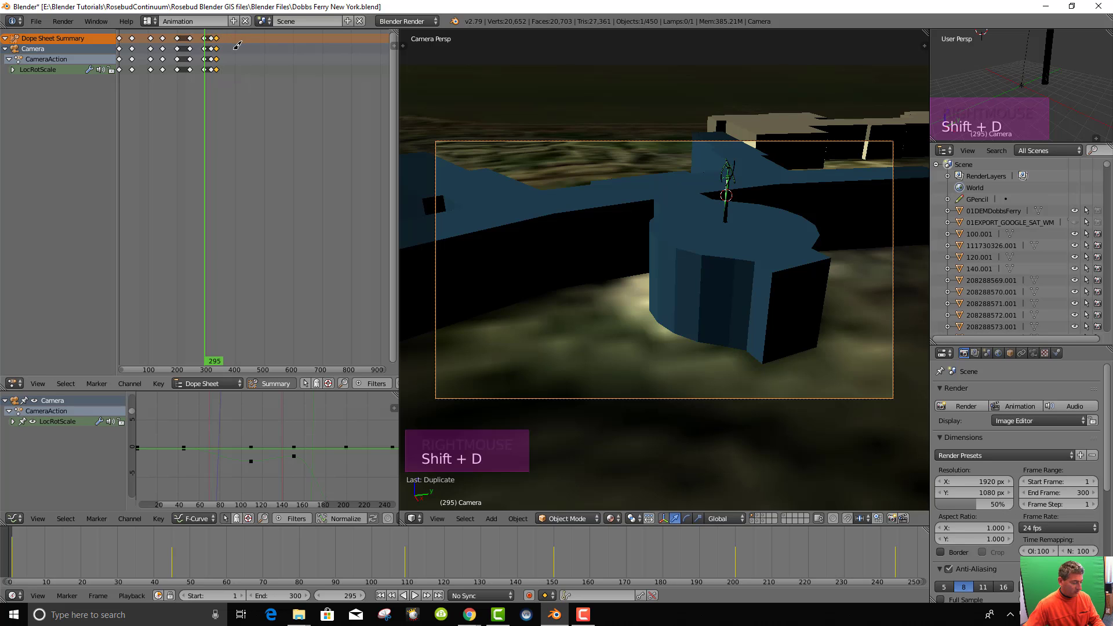
# Move the last camera keyframe to about frame 409 and the copied keyframe before it to about frame 355
pyautogui.press('g')
pyautogui.press('g')
pyautogui.click(262, 52)
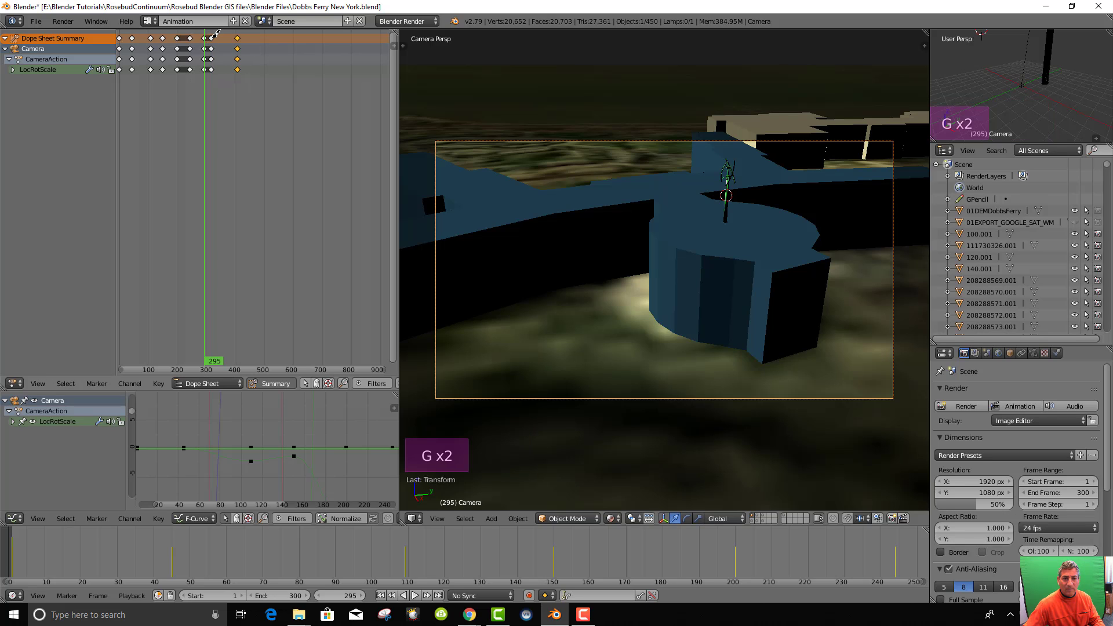
pyautogui.click(212, 38)
pyautogui.press('g')
pyautogui.press('g')
pyautogui.click(222, 40)
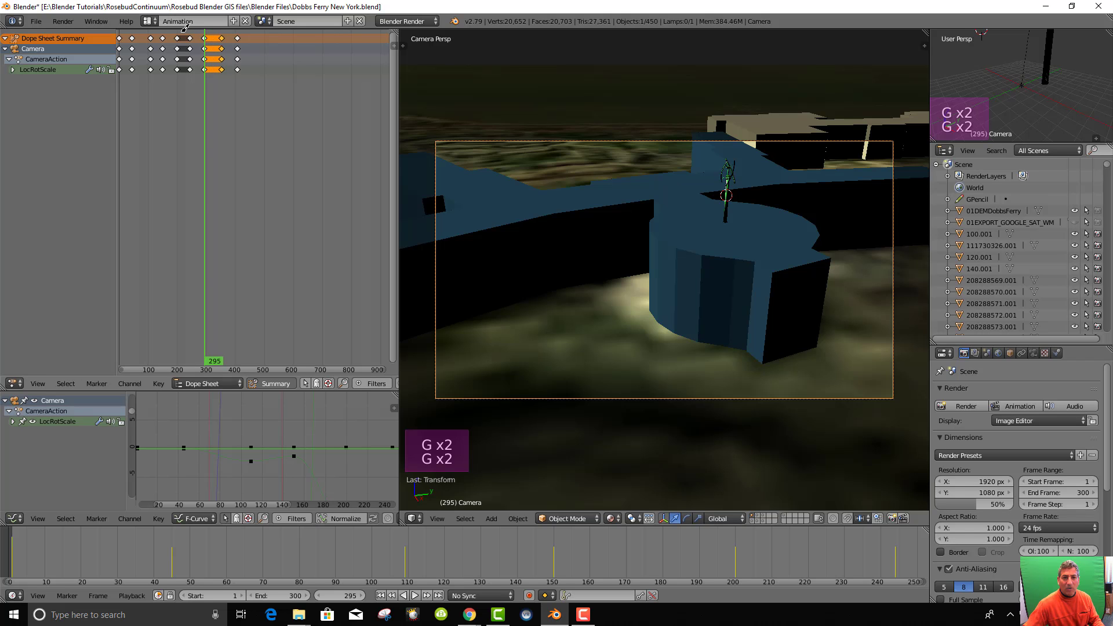
# Check the camera view between about frames 409 and 491, and save the file
pyautogui.click(195, 32)
pyautogui.click(208, 36)
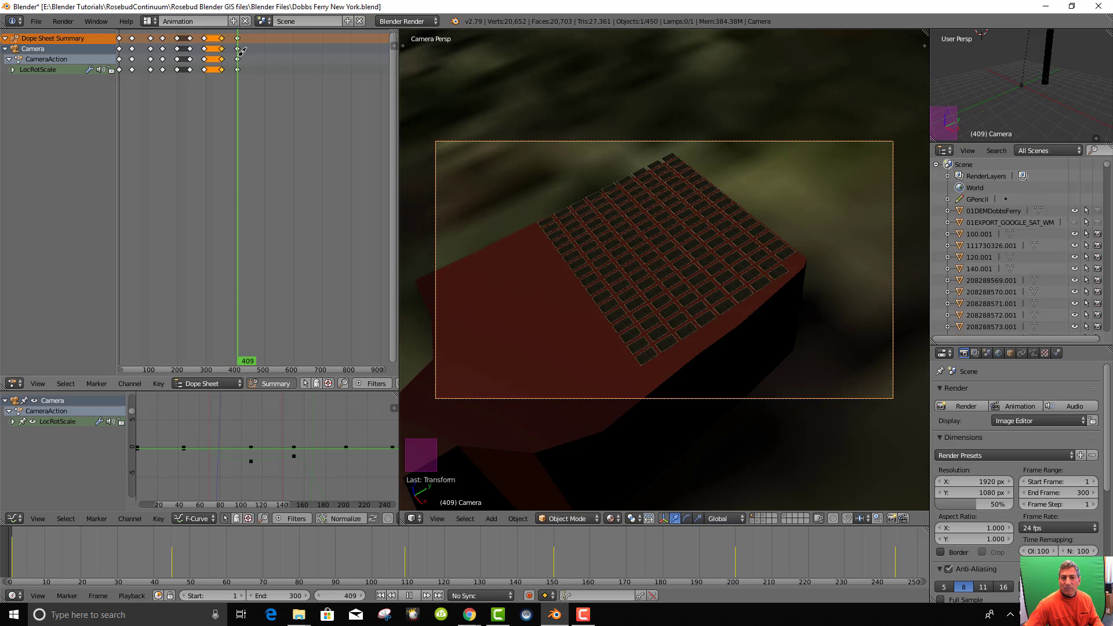
pyautogui.moveTo(247, 55); pyautogui.dragTo(263, 85)
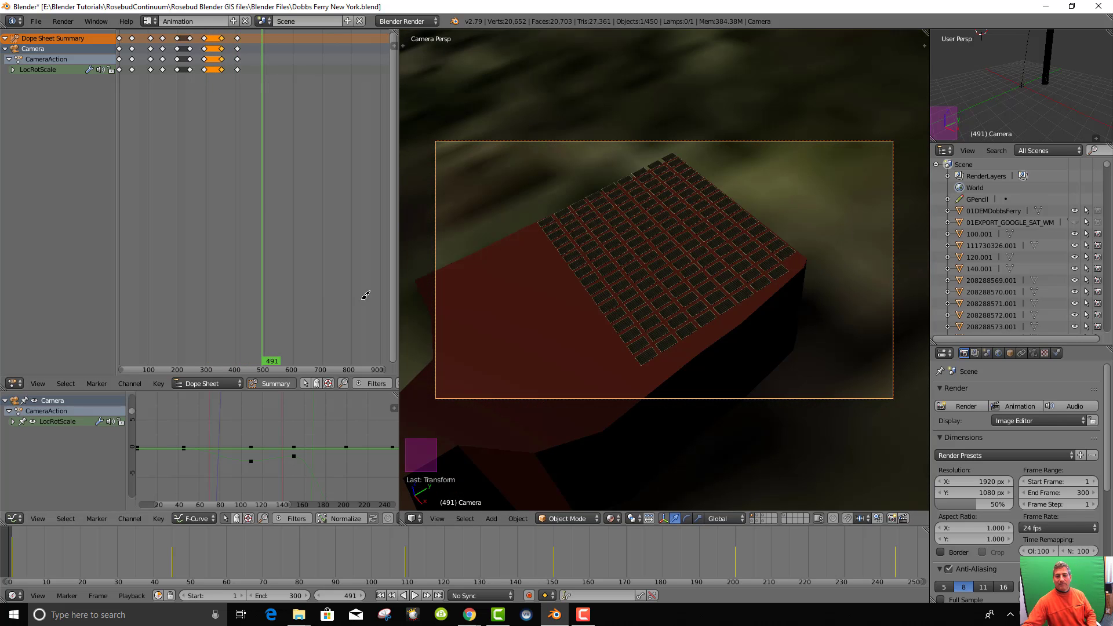
pyautogui.click(36, 21)
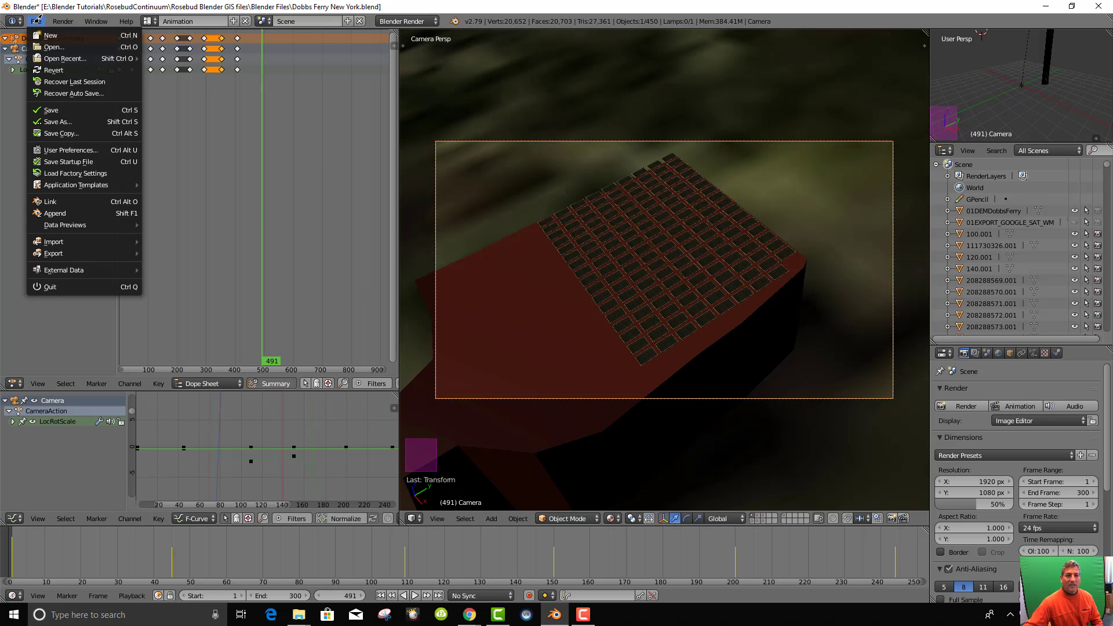
pyautogui.click(68, 110)
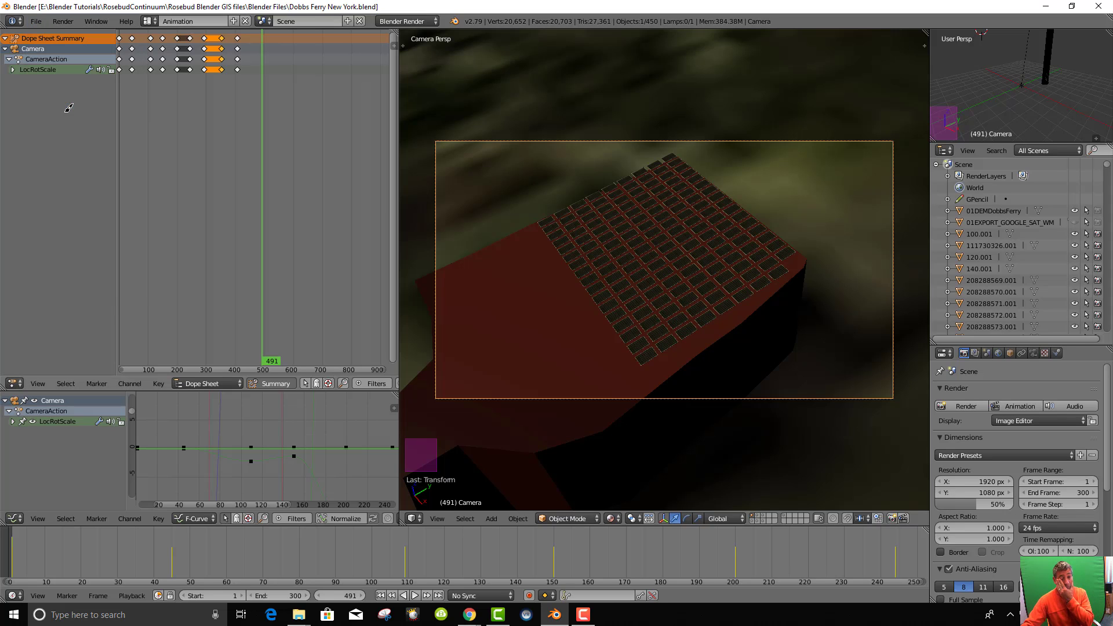
# Play the animation, look through the camera's lens settings and return to the render settings
pyautogui.click(416, 596)
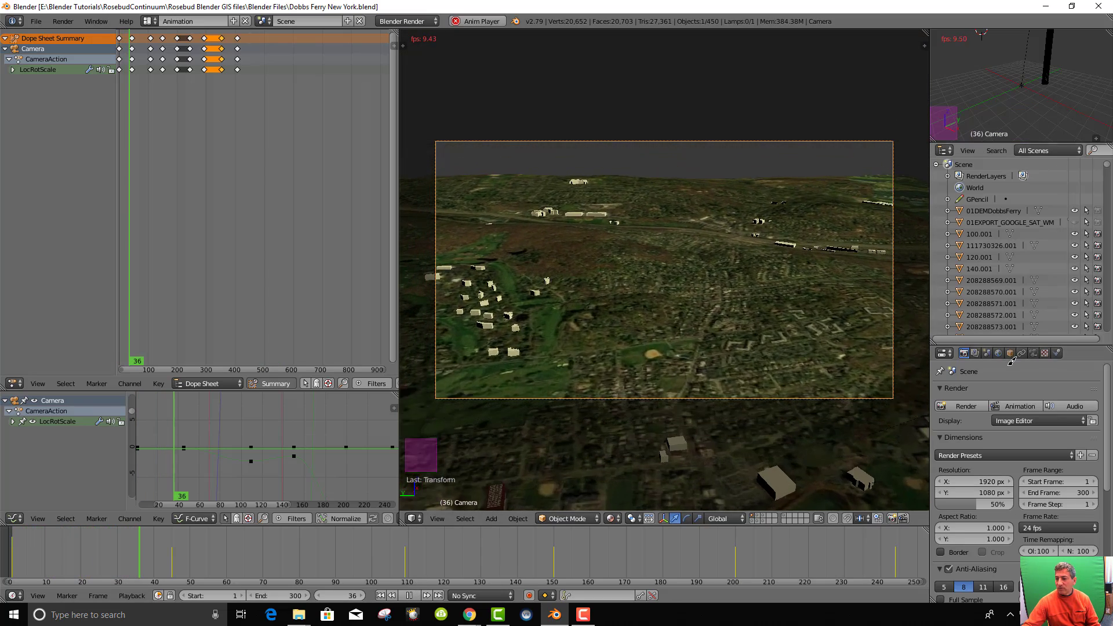
pyautogui.click(971, 349)
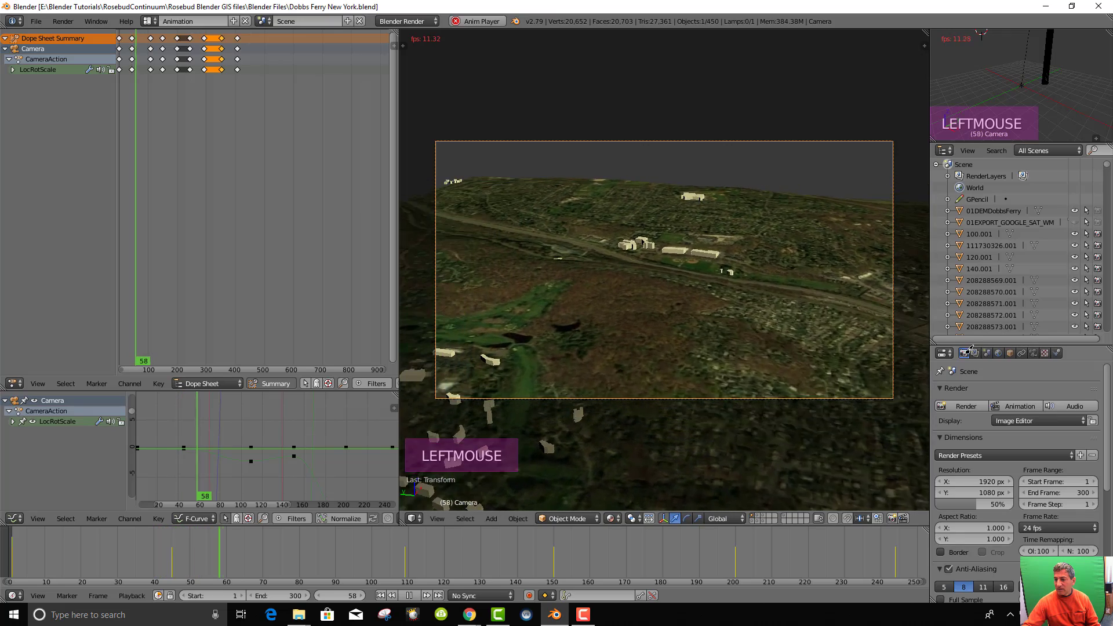
pyautogui.click(1033, 353)
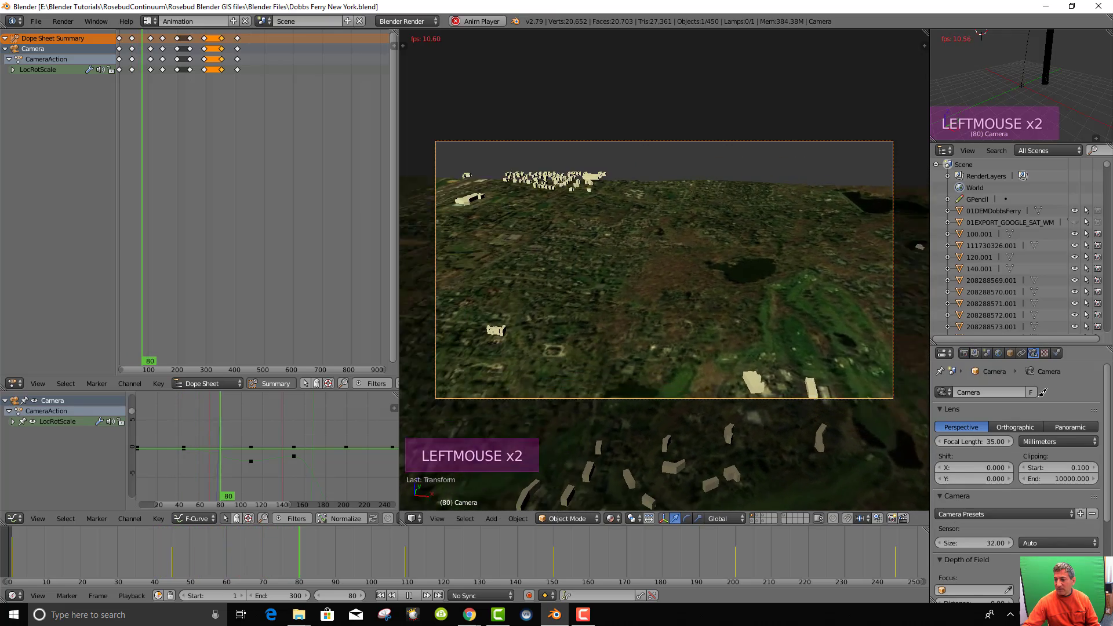
pyautogui.scroll(-3, 1038, 400)
pyautogui.scroll(3, 997, 376)
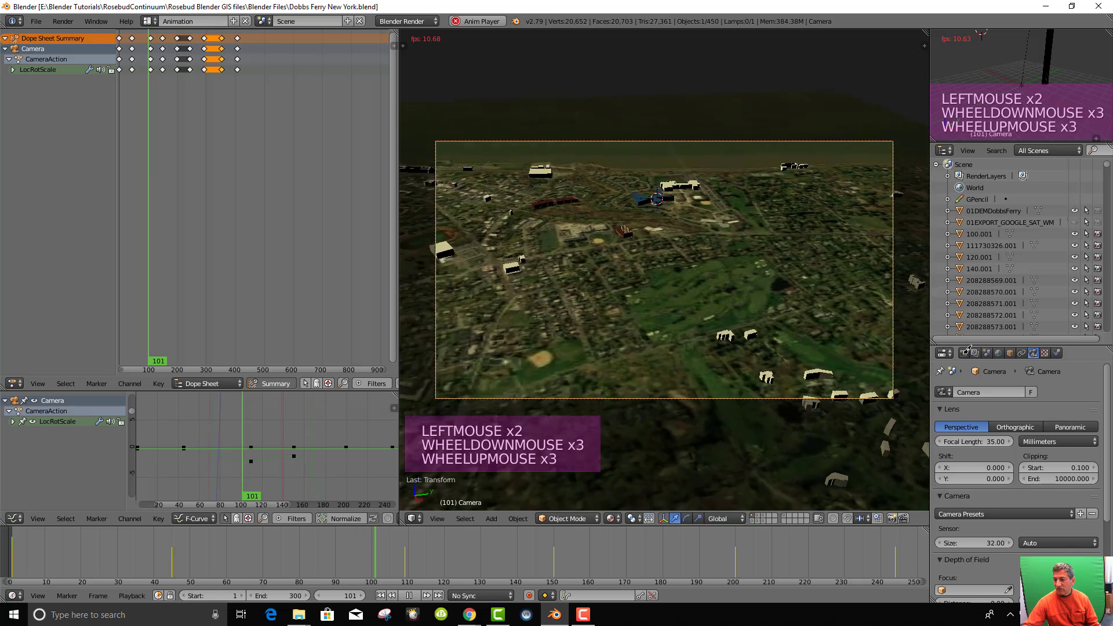
pyautogui.click(966, 352)
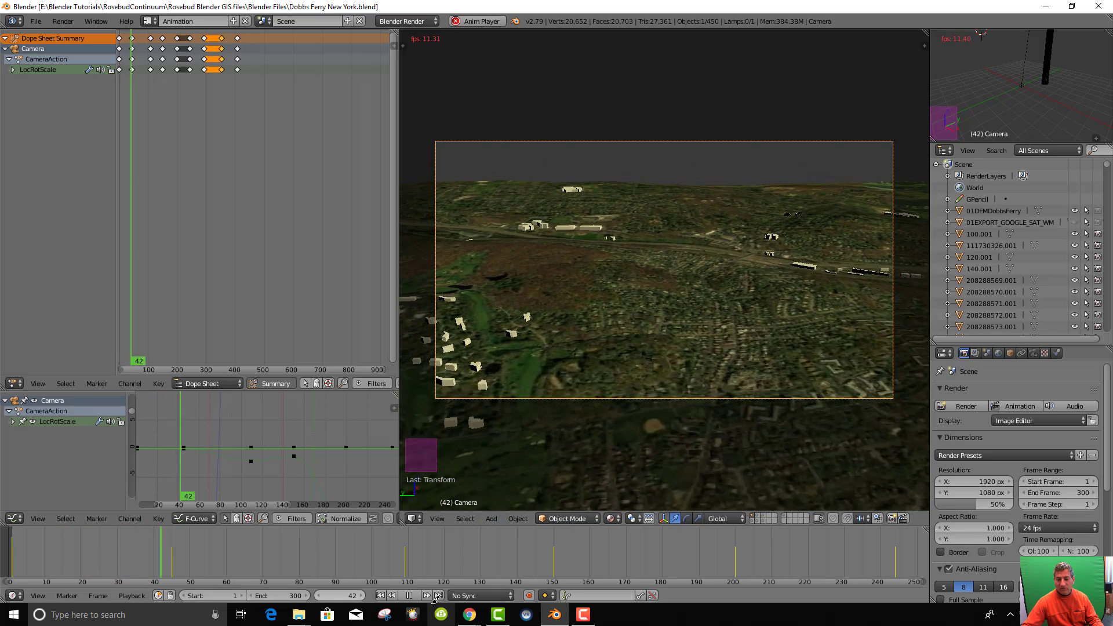
# Stop the playback, check the camera view around frame 469 and set the animation's end frame to 470
pyautogui.click(409, 595)
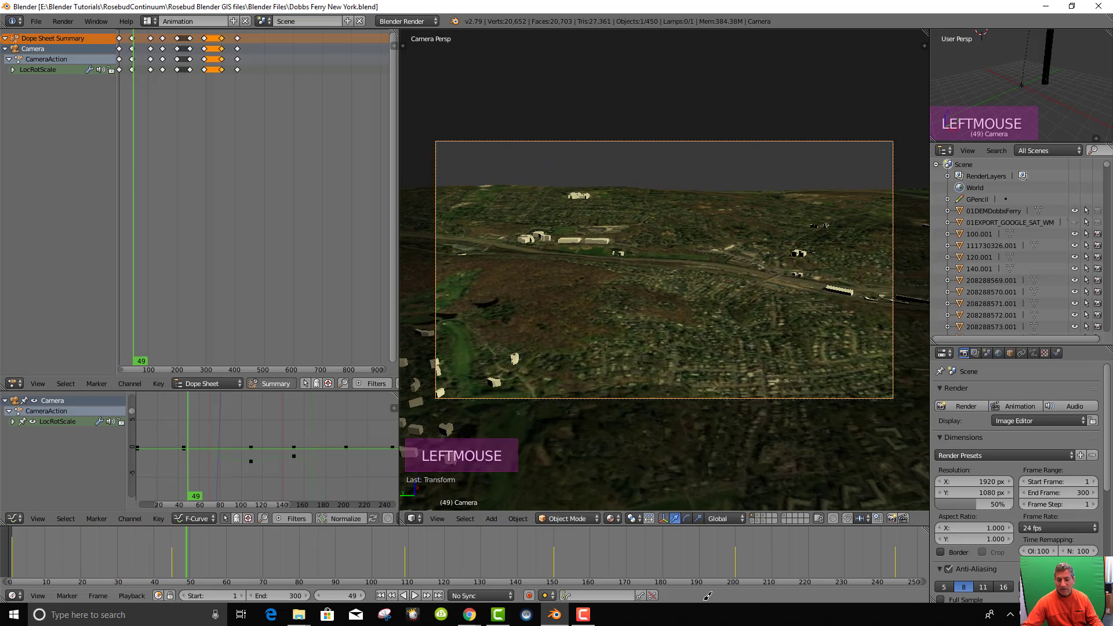
pyautogui.click(264, 33)
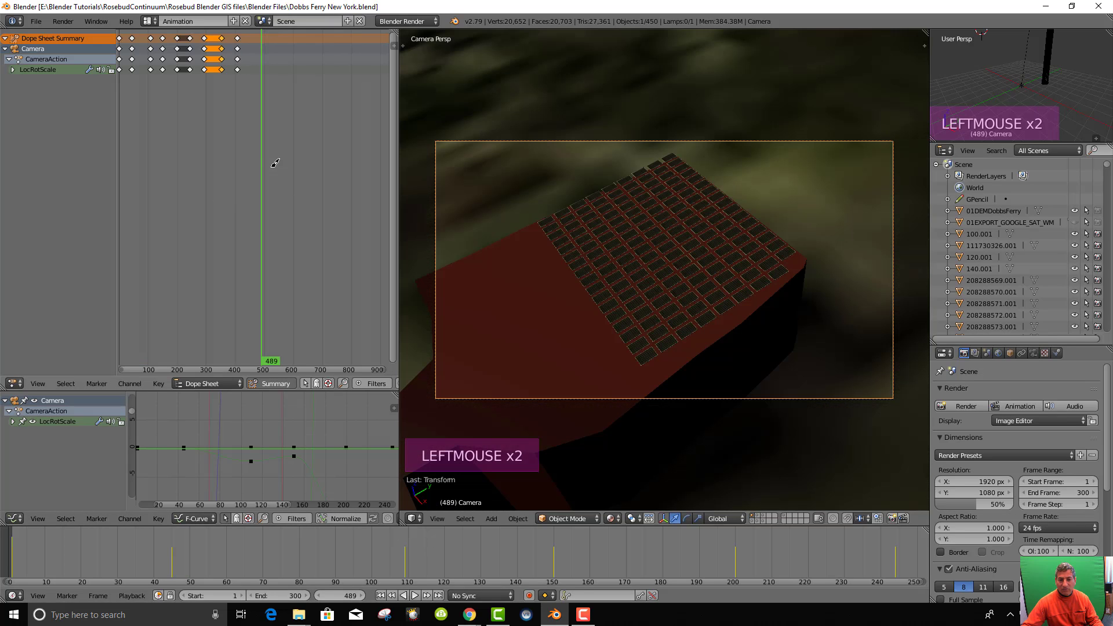
pyautogui.moveTo(279, 161); pyautogui.dragTo(256, 165)
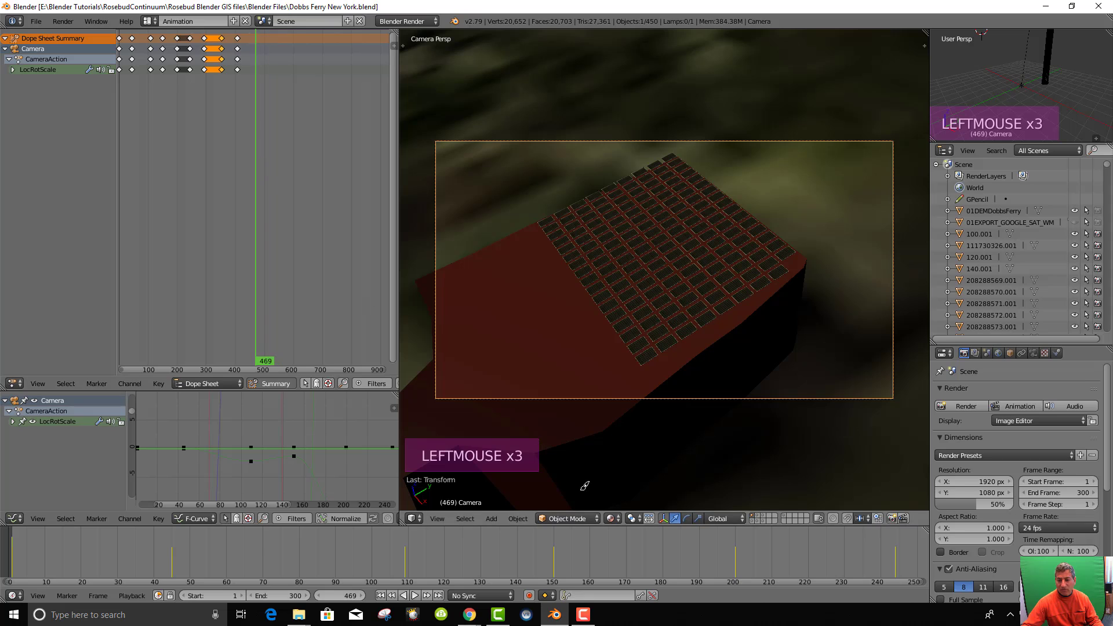
pyautogui.scroll(-1, 257, 548)
pyautogui.scroll(-4, 513, 569)
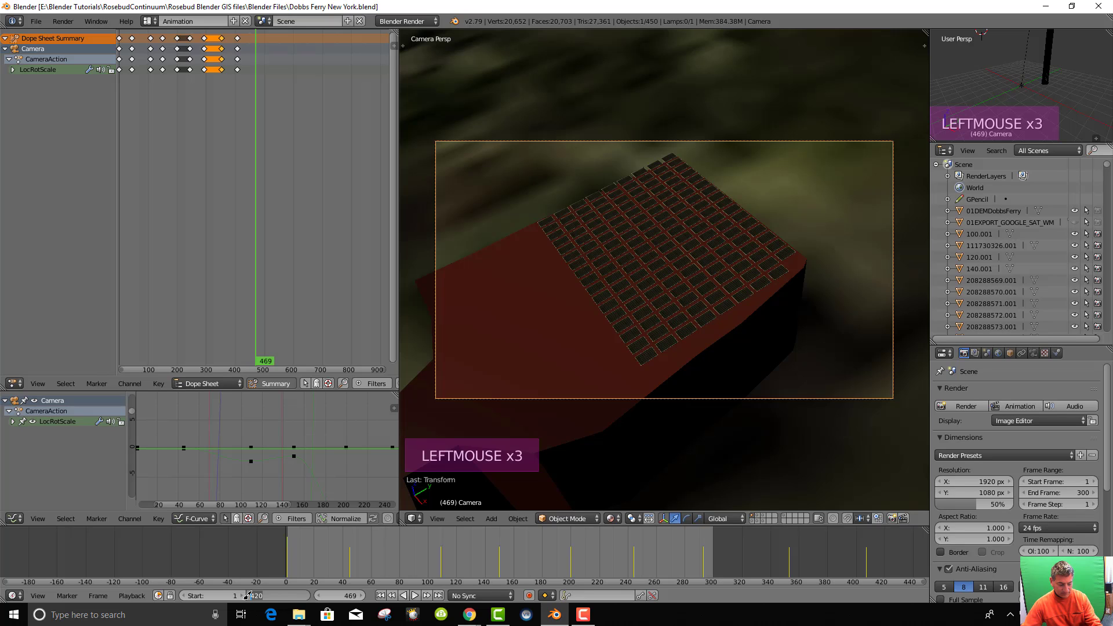
pyautogui.press('Return')
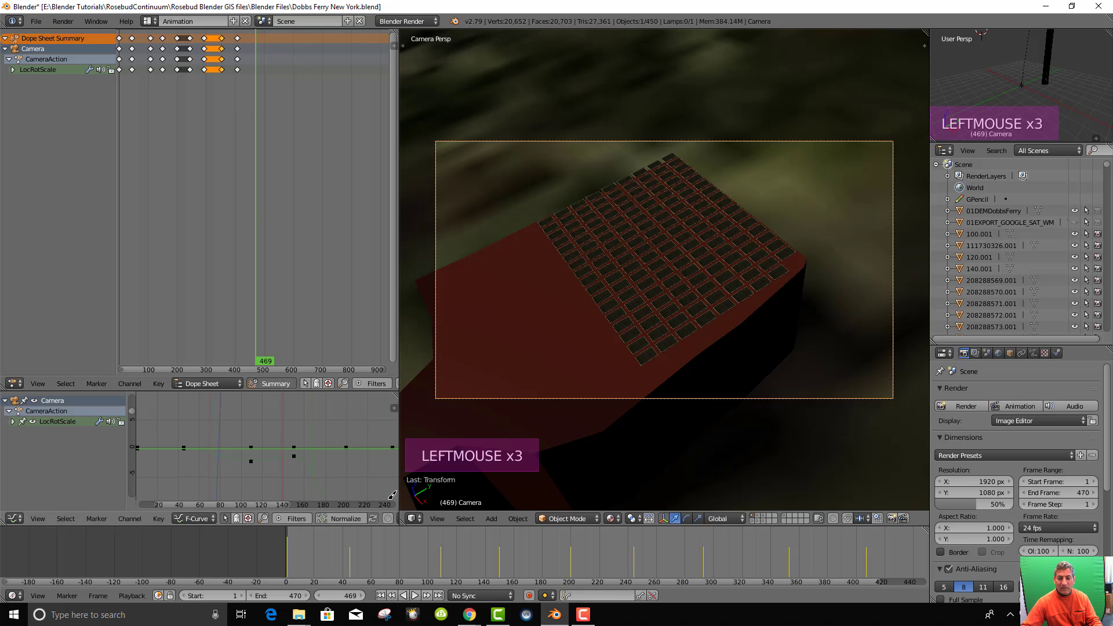
# Play the animation to about frame 464 and inspect the camera and its surrounding buildings from outside the camera view
pyautogui.click(416, 594)
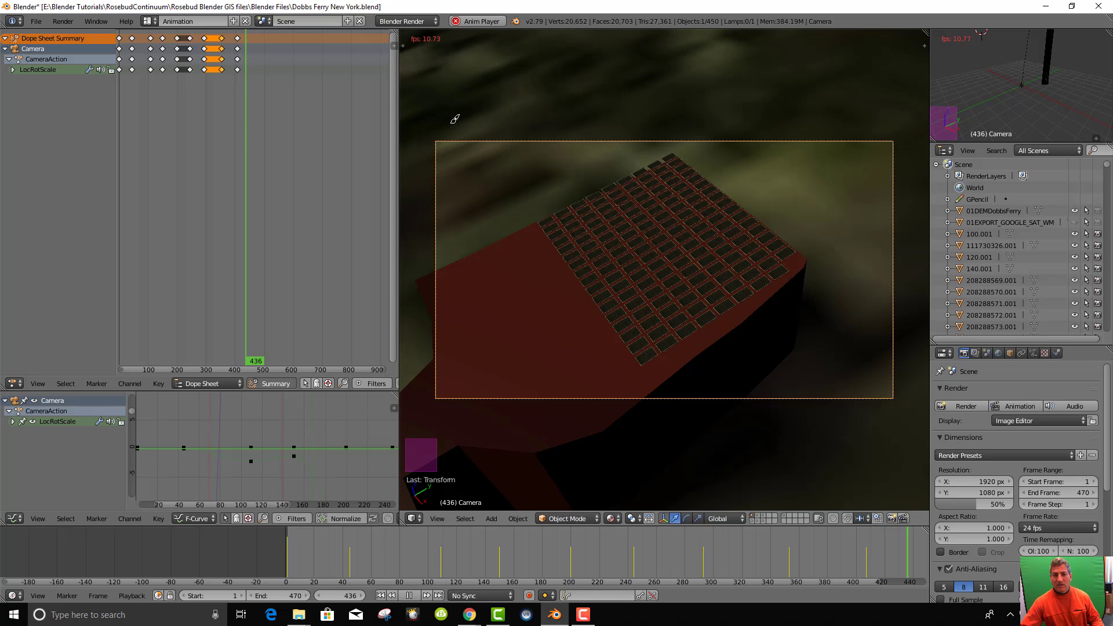
pyautogui.click(410, 595)
pyautogui.scroll(-11, 648, 319)
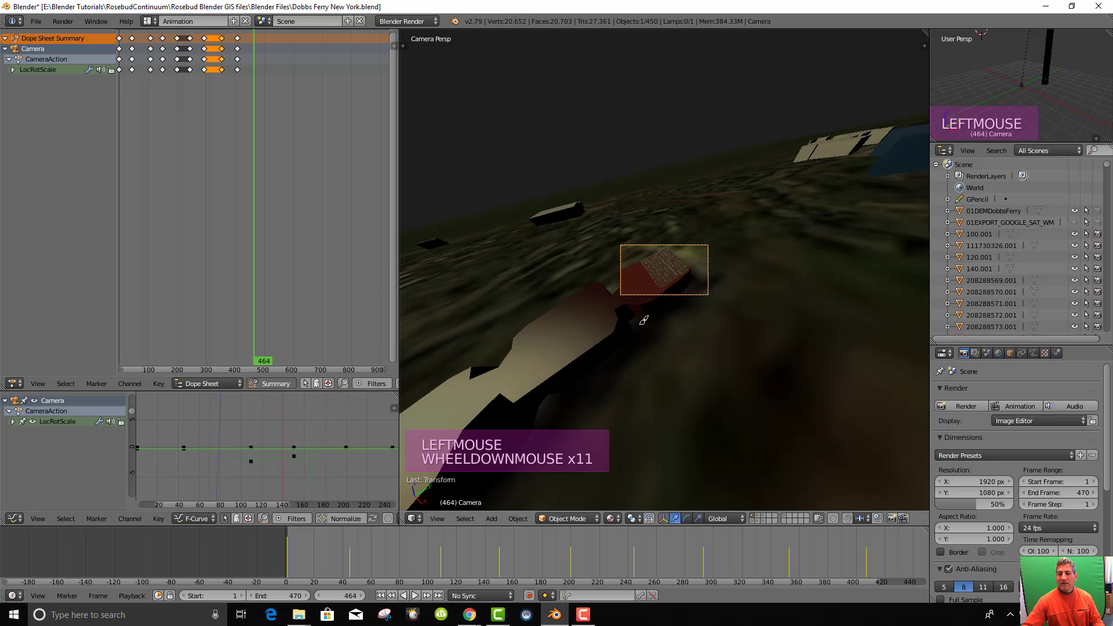
pyautogui.moveTo(782, 319); pyautogui.dragTo(676, 347, button='middle')
pyautogui.scroll(-20, 651, 358)
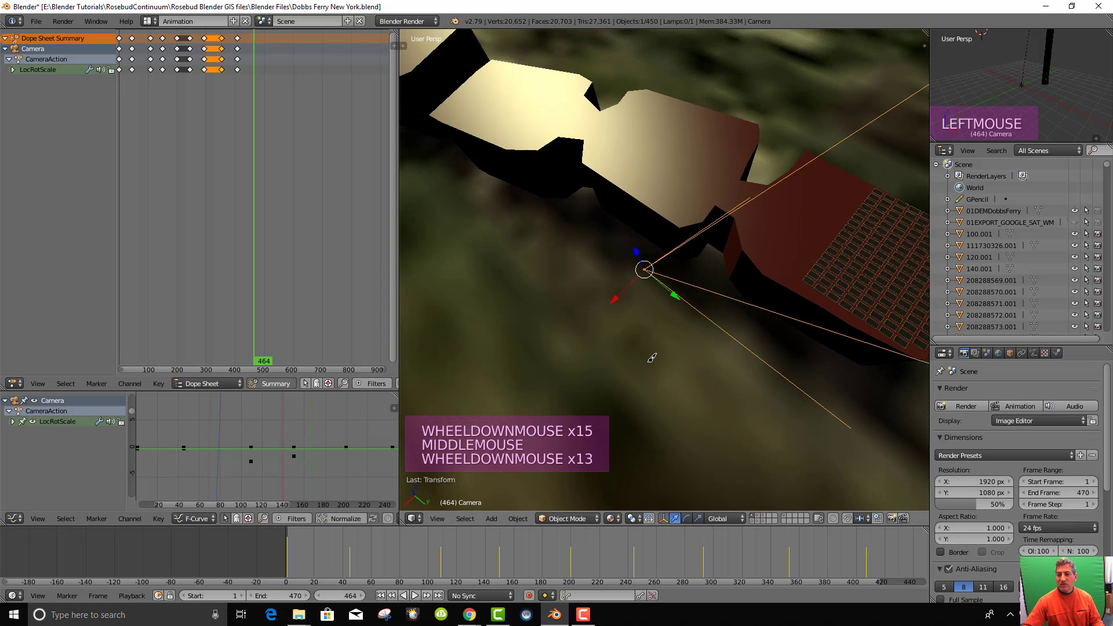
pyautogui.scroll(-8, 651, 359)
pyautogui.scroll(5, 694, 369)
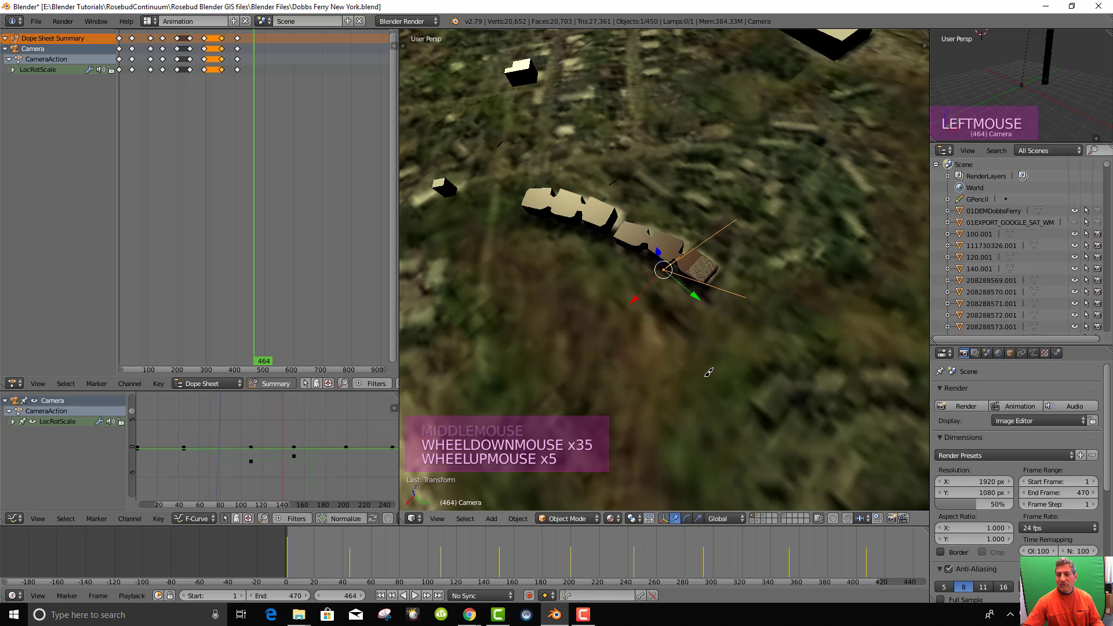
pyautogui.moveTo(702, 322); pyautogui.dragTo(450, 264, button='middle')
pyautogui.scroll(-3, 705, 362)
pyautogui.scroll(-2, 703, 361)
pyautogui.scroll(5, 702, 359)
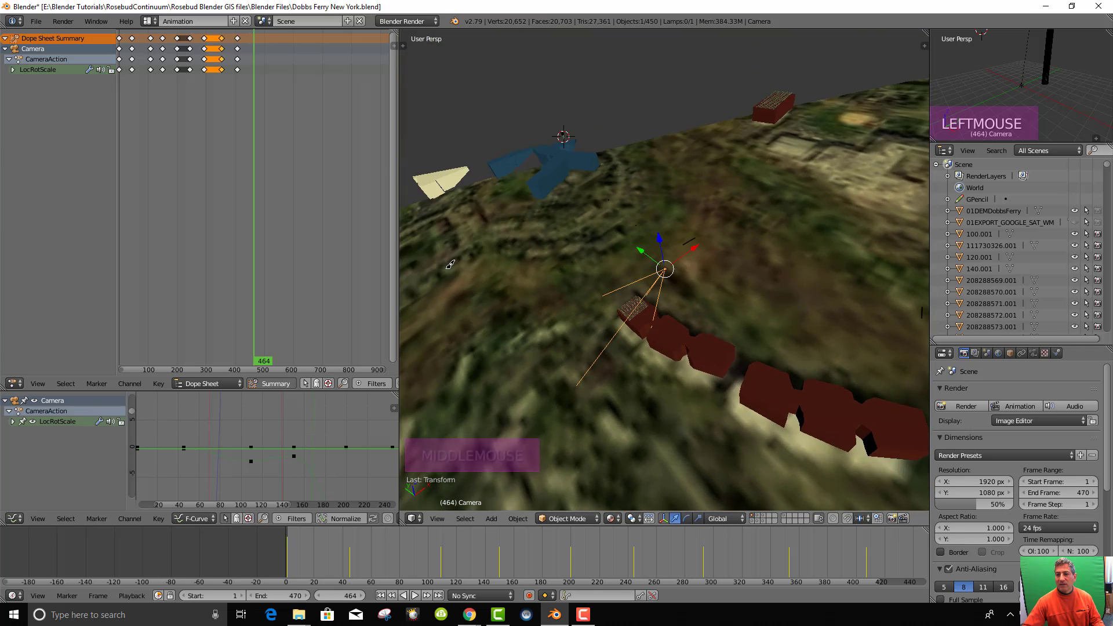
pyautogui.scroll(2, 755, 275)
pyautogui.scroll(-6, 755, 275)
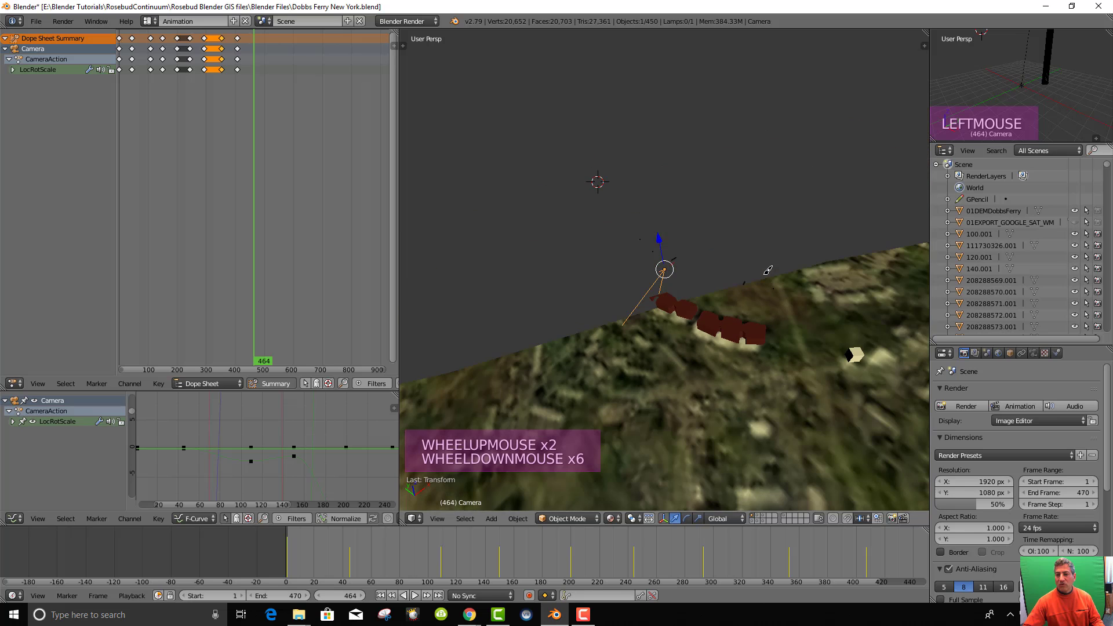
# Switch to the Default screen layout and show the red and blue buildings from an elevated orthographic view
pyautogui.click(149, 21)
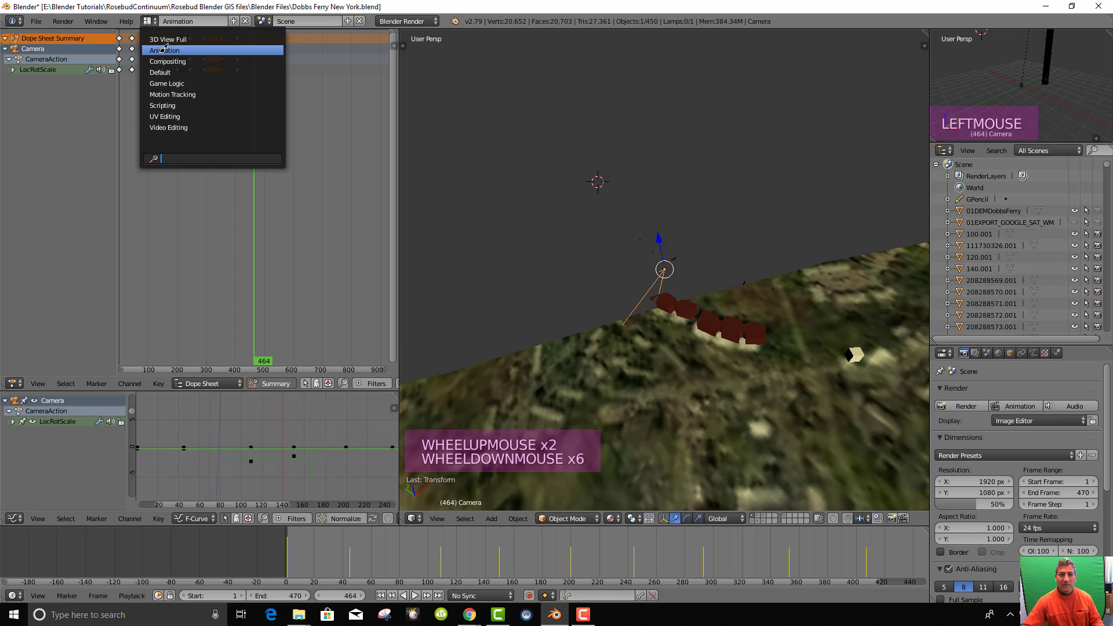
pyautogui.click(160, 72)
pyautogui.scroll(-10, 586, 228)
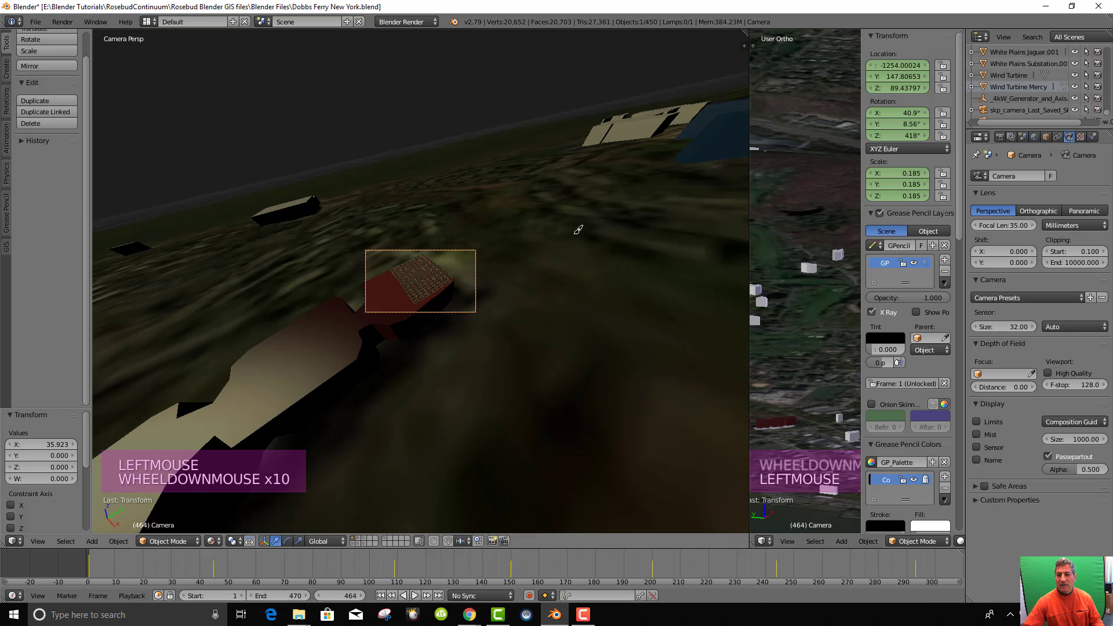
pyautogui.scroll(-4, 578, 230)
pyautogui.moveTo(578, 230); pyautogui.dragTo(515, 184, button='middle')
pyautogui.scroll(3, 496, 347)
pyautogui.scroll(3, 502, 272)
pyautogui.scroll(-4, 527, 241)
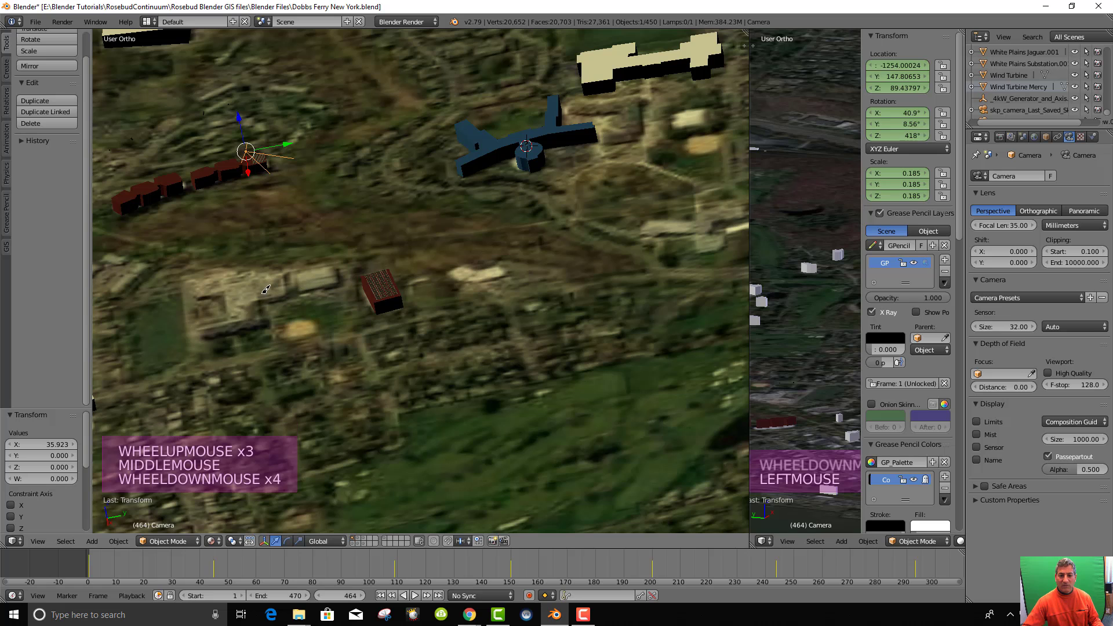
pyautogui.moveTo(266, 289); pyautogui.dragTo(339, 308, button='middle')
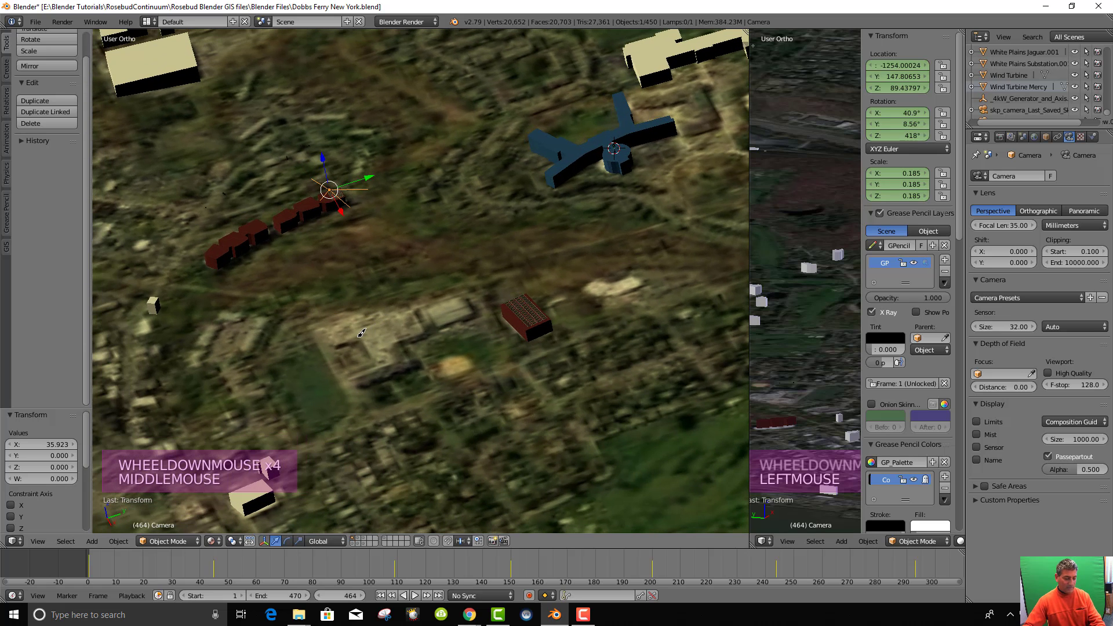
# Show the terrain in top view, framed on the large flat-roofed building just below the solar-panelled red one
pyautogui.press('KP_7')
pyautogui.scroll(-4, 550, 367)
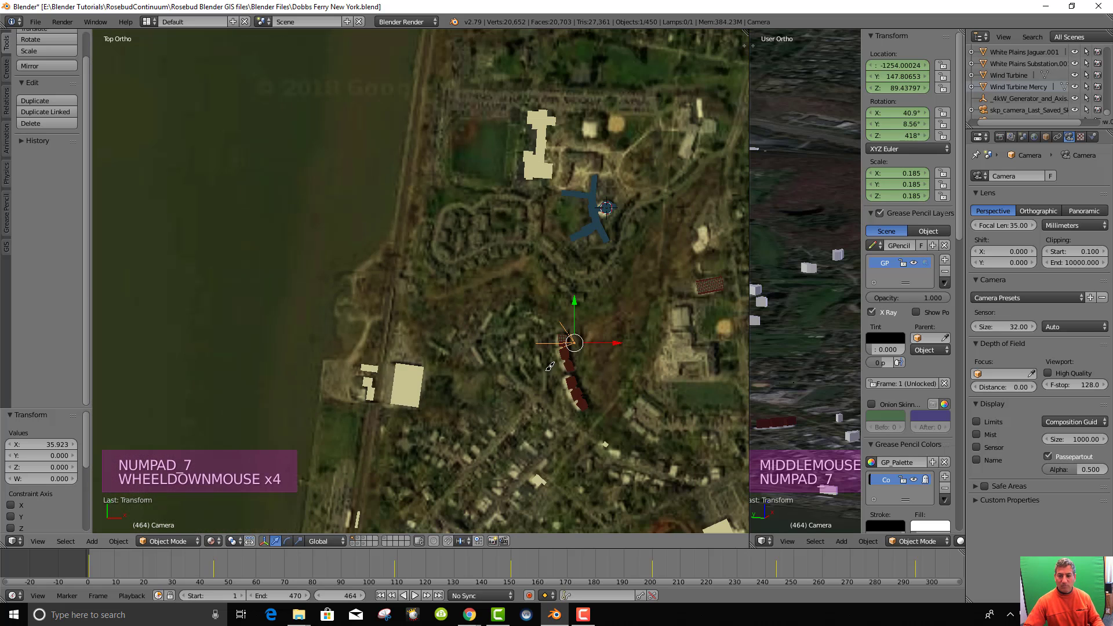
pyautogui.keyDown('shift'); pyautogui.moveTo(613, 381); pyautogui.dragTo(515, 279, button='middle'); pyautogui.keyUp('shift')
pyautogui.scroll(6, 357, 334)
pyautogui.scroll(2, 463, 289)
pyautogui.keyDown('shift'); pyautogui.scroll(1, 464, 305); pyautogui.keyUp('shift')
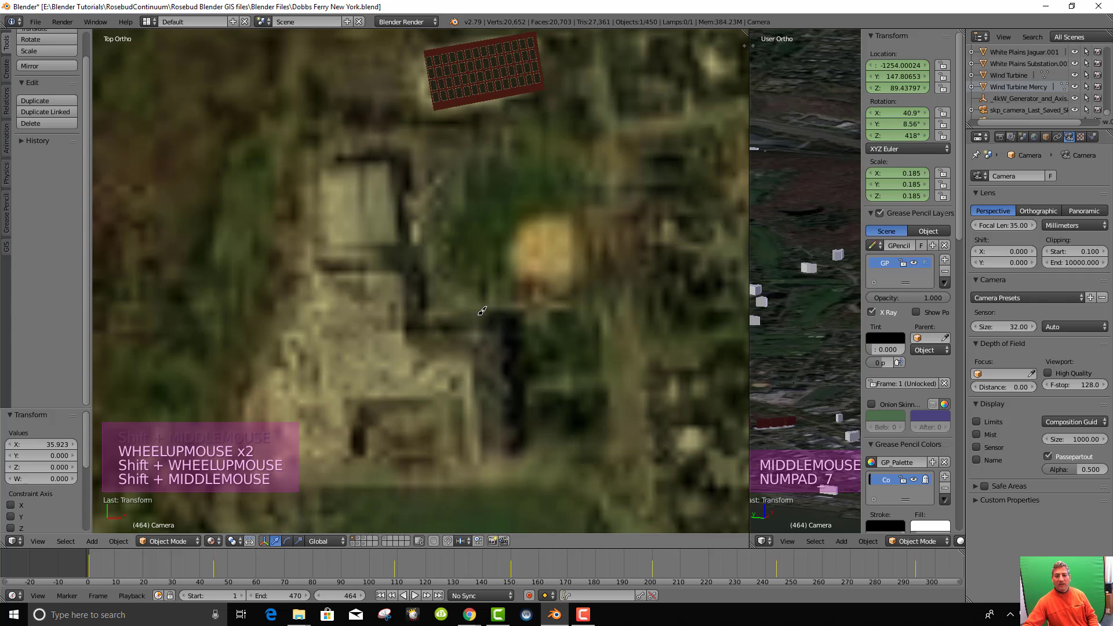
# Trace the building's upper rectangular roof section with Grease Pencil poly lines, and undo the extra segment beyond its closed outline
pyautogui.click(7, 212)
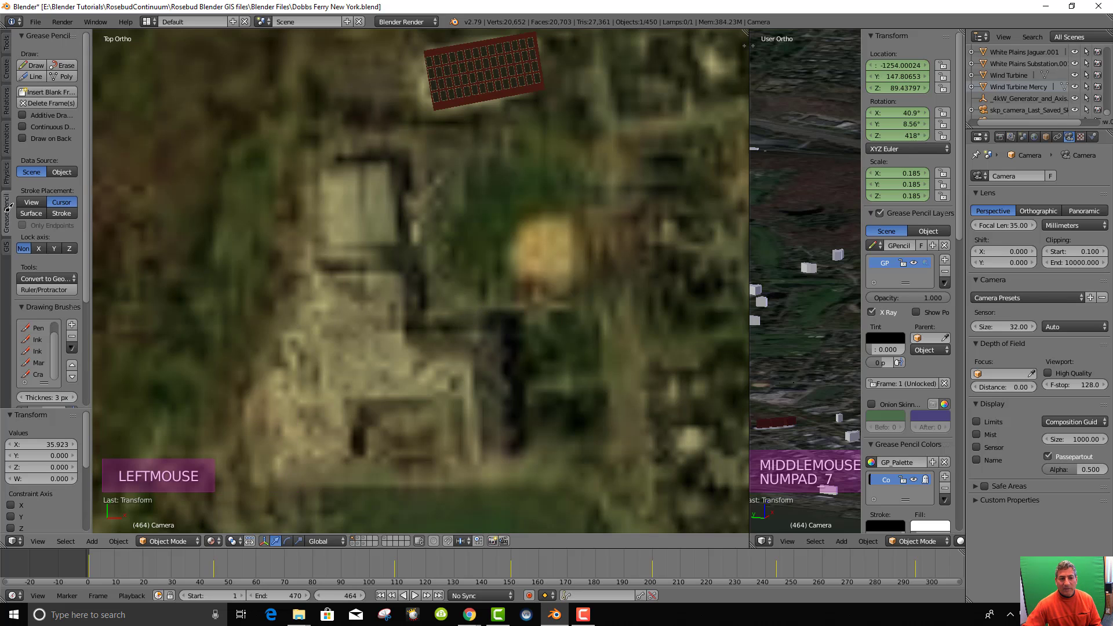
pyautogui.click(64, 76)
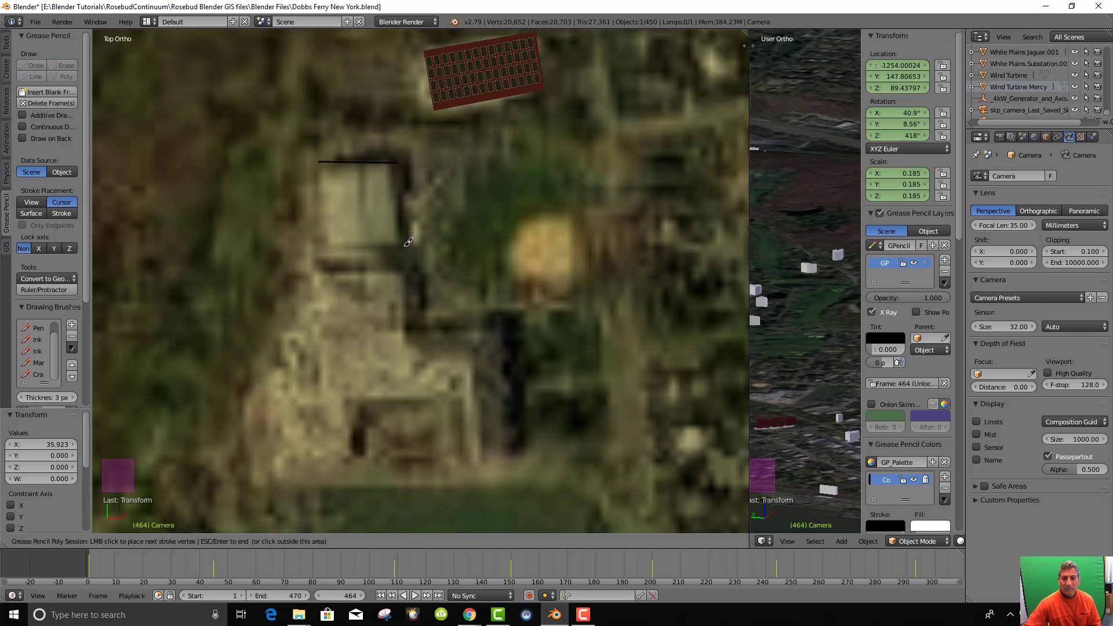
pyautogui.click(323, 244)
pyautogui.click(321, 161)
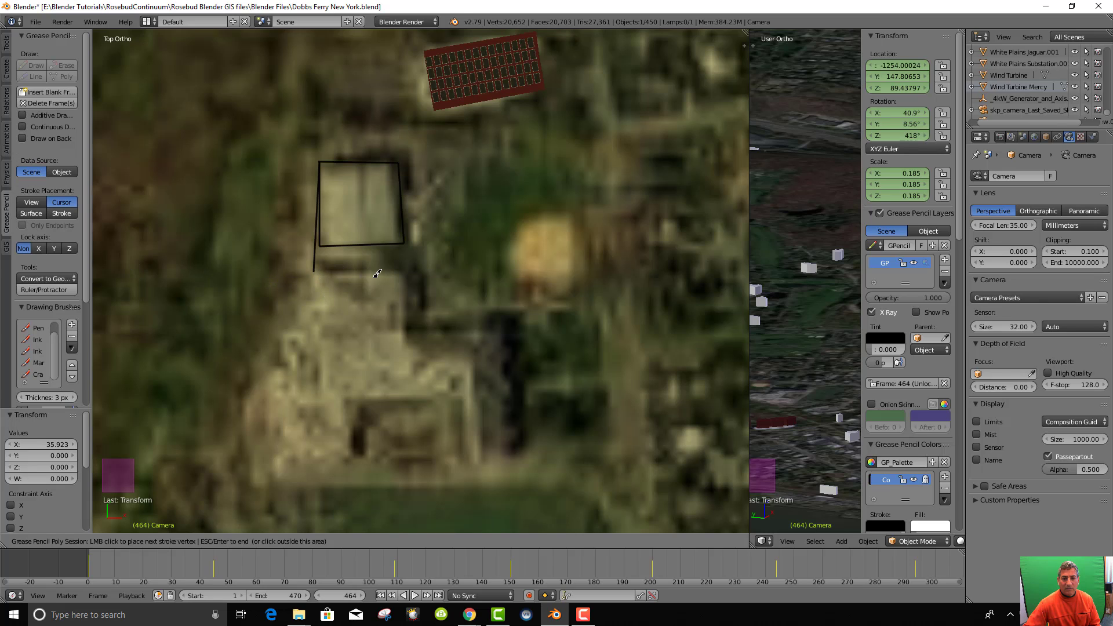
pyautogui.hotkey('ctrl', 'z')
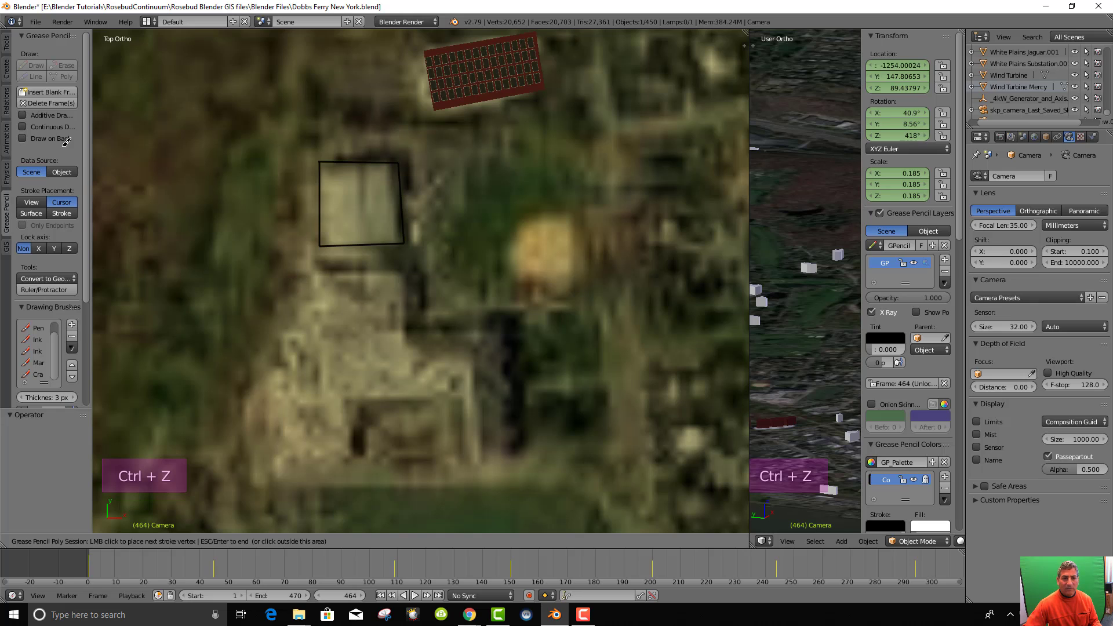
# Enable continuous drawing and trace the large lower roof section's stepped outline with Grease Pencil poly lines as a closed shape
pyautogui.click(27, 113)
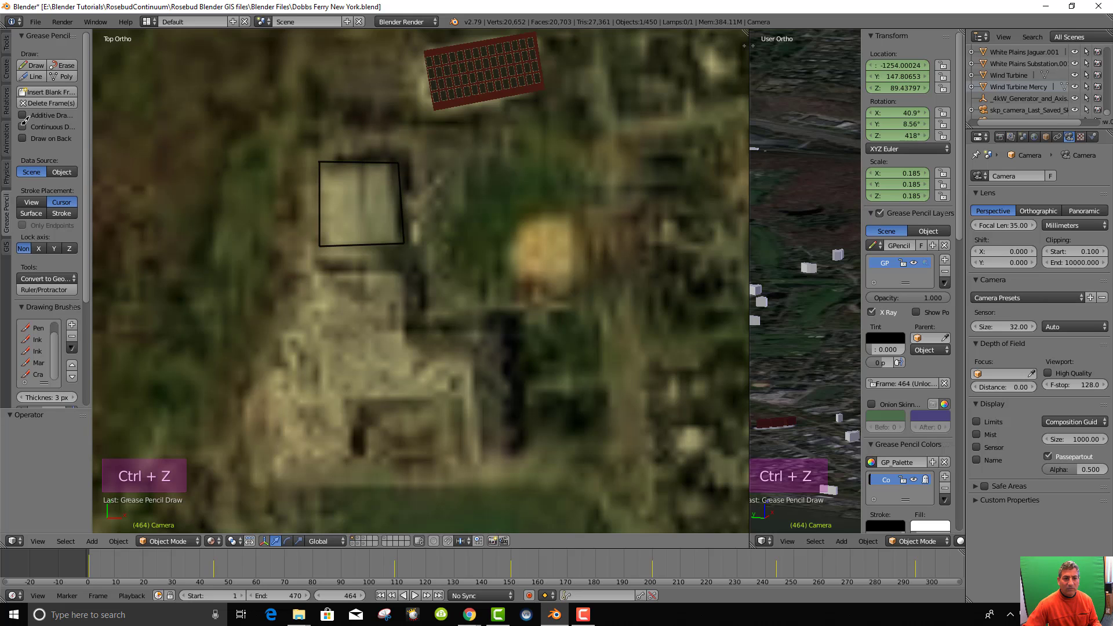
pyautogui.click(23, 126)
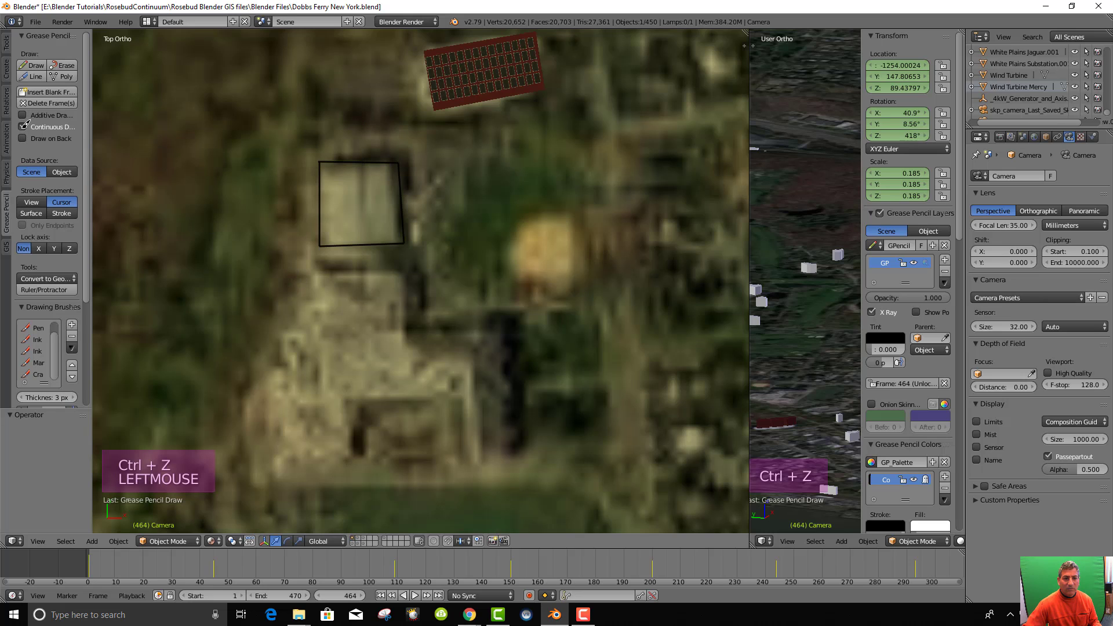
pyautogui.click(64, 76)
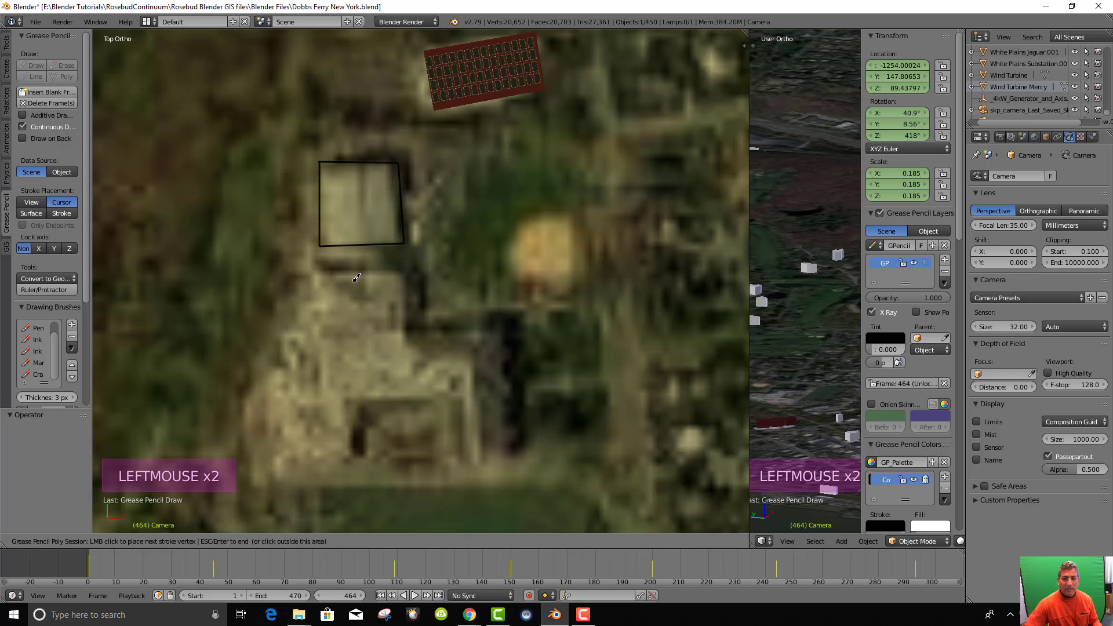
pyautogui.click(406, 273)
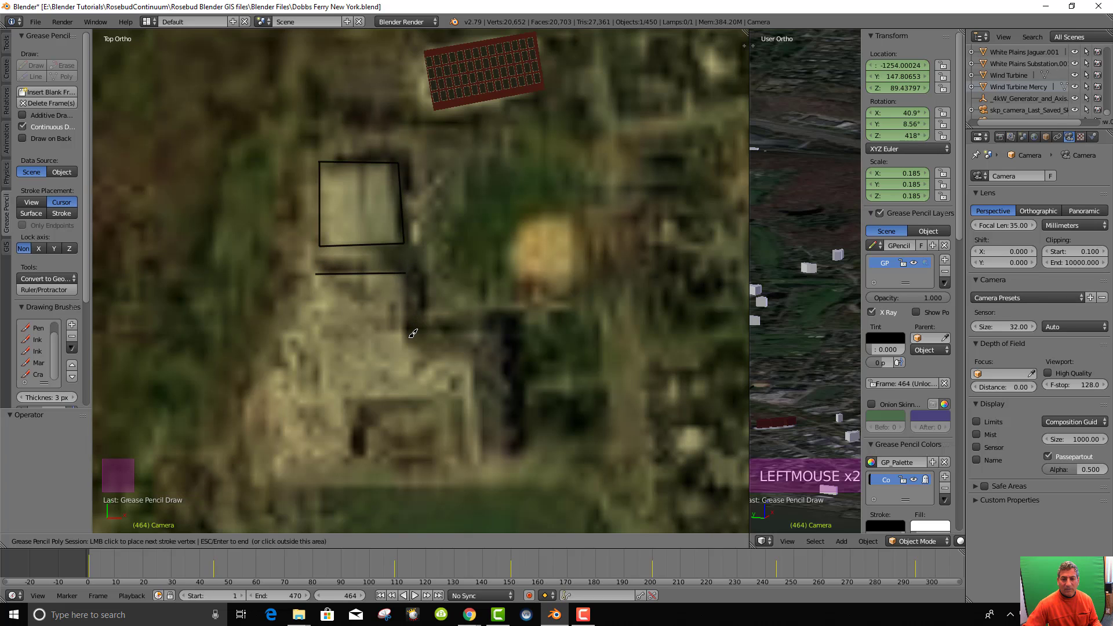
pyautogui.click(410, 336)
pyautogui.click(475, 335)
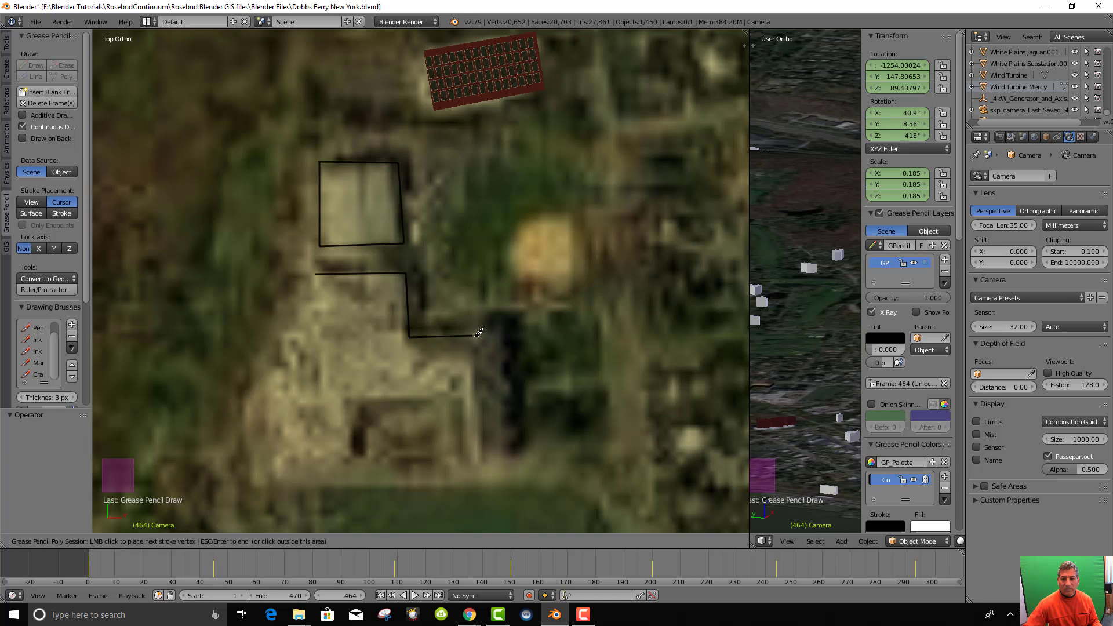
pyautogui.click(481, 461)
pyautogui.click(279, 471)
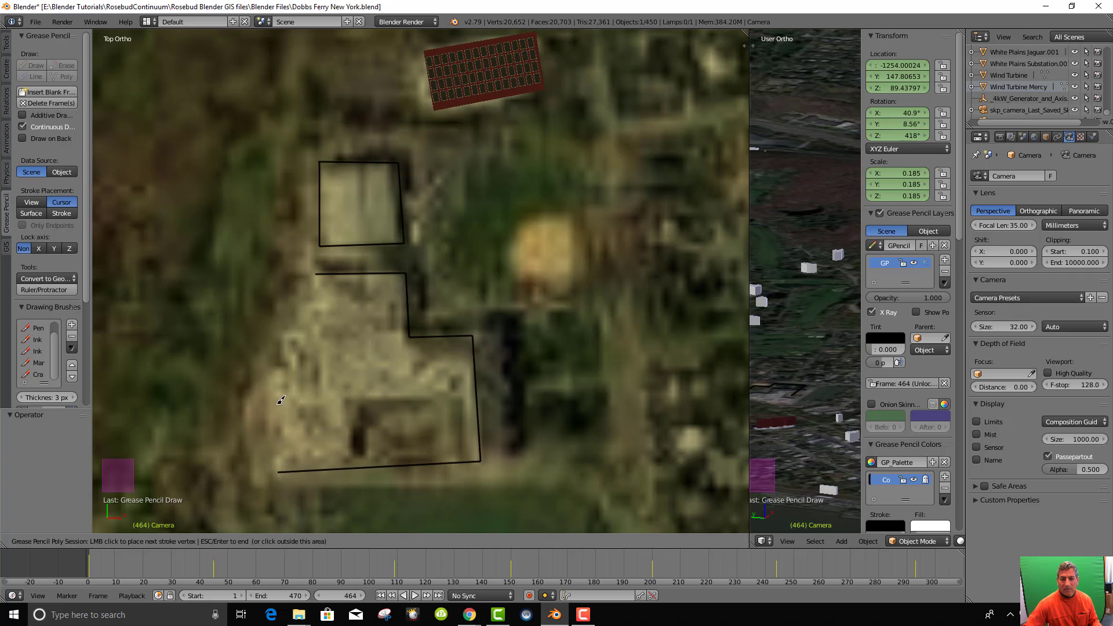
pyautogui.click(279, 338)
pyautogui.click(317, 328)
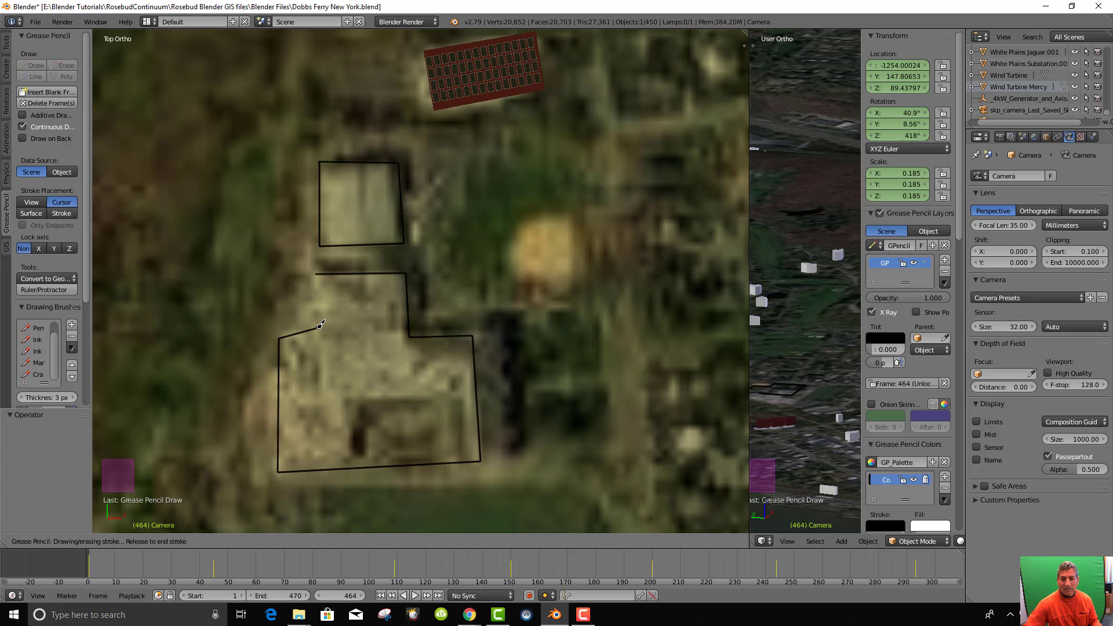
pyautogui.click(317, 279)
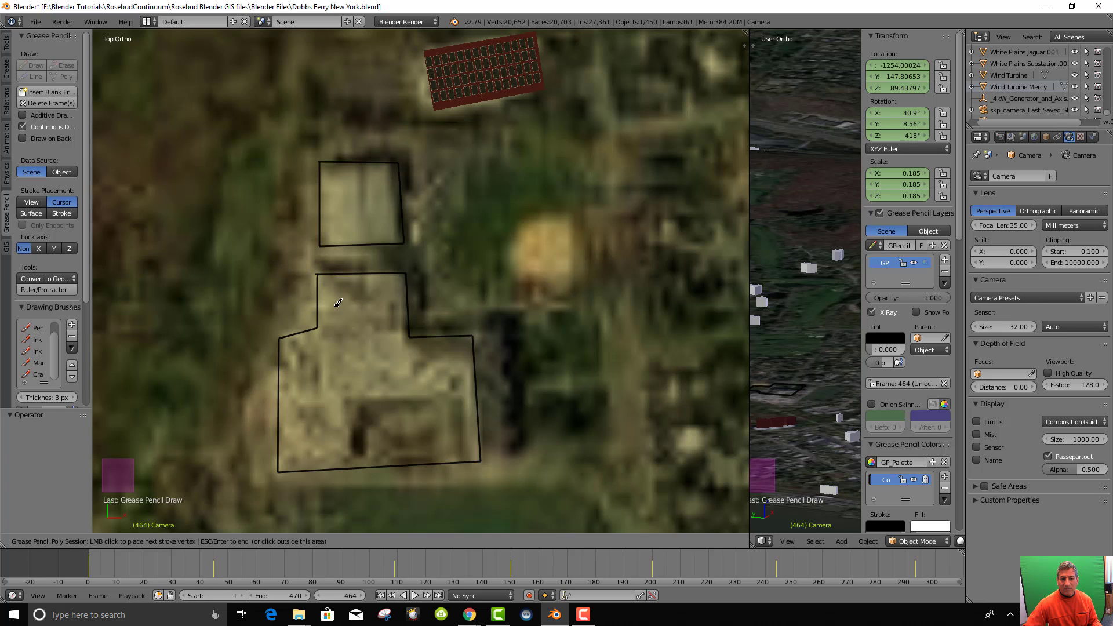
# Trace the narrow dark rectangle beside the large roof section with Grease Pencil poly lines, closing its outline
pyautogui.click(25, 123)
pyautogui.click(64, 76)
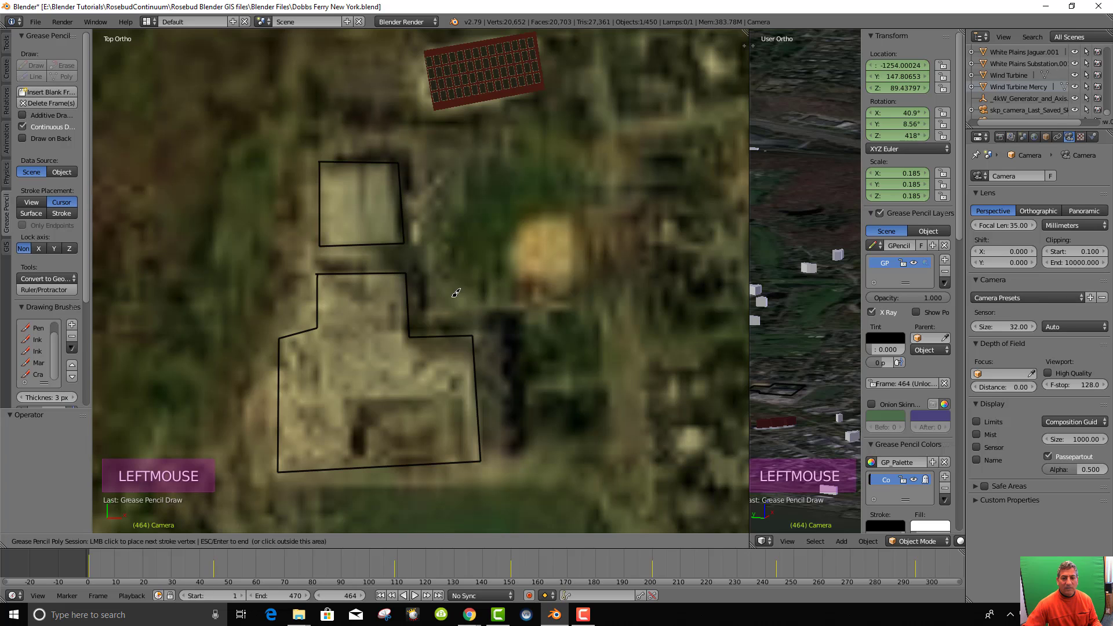
pyautogui.click(531, 315)
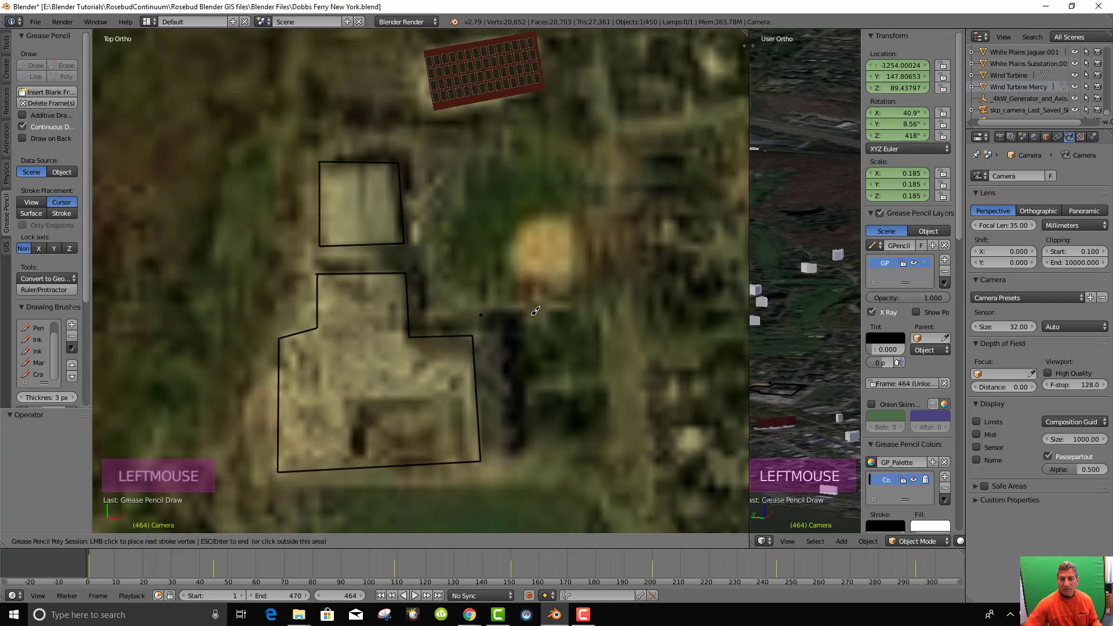
pyautogui.click(538, 454)
pyautogui.click(486, 456)
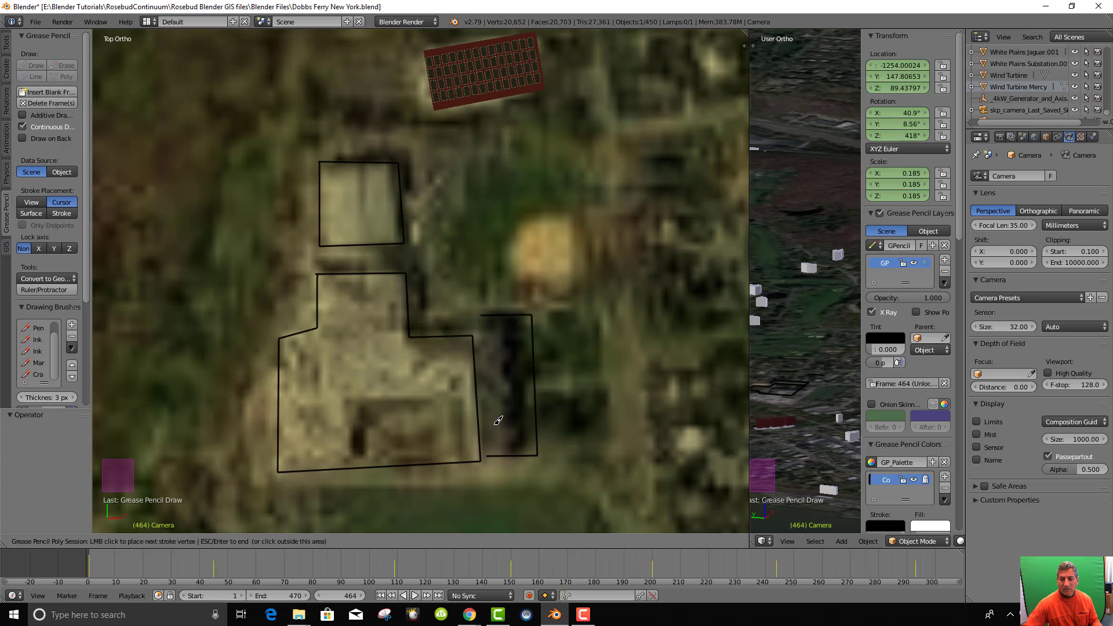
pyautogui.click(482, 315)
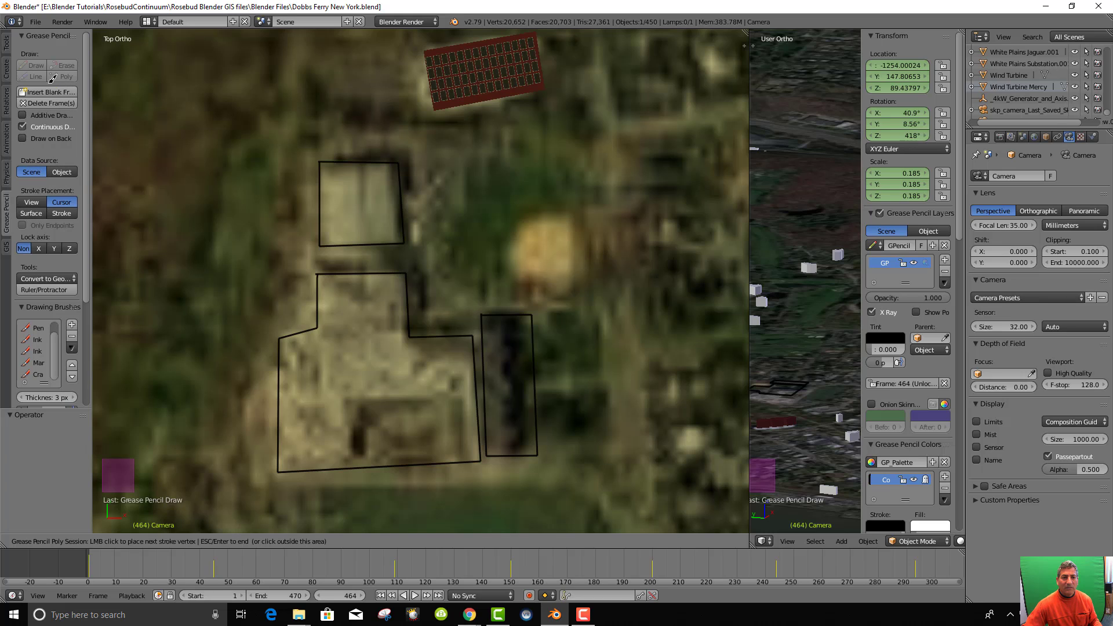
pyautogui.click(54, 144)
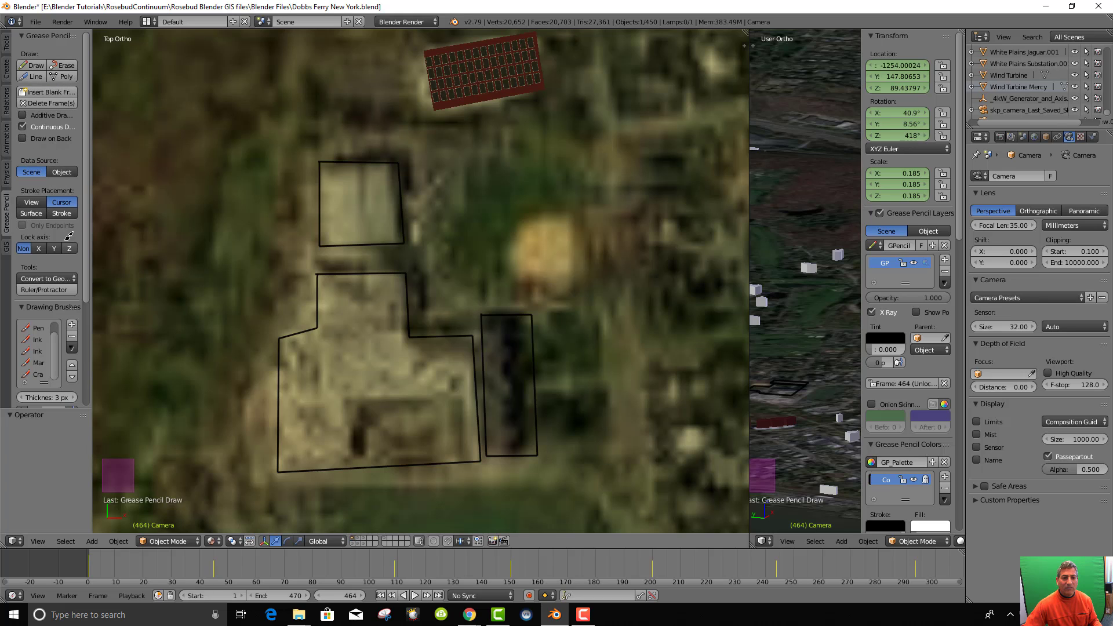
# Convert the three traced outlines to a path curve, and erase the original Grease Pencil strokes
pyautogui.click(49, 279)
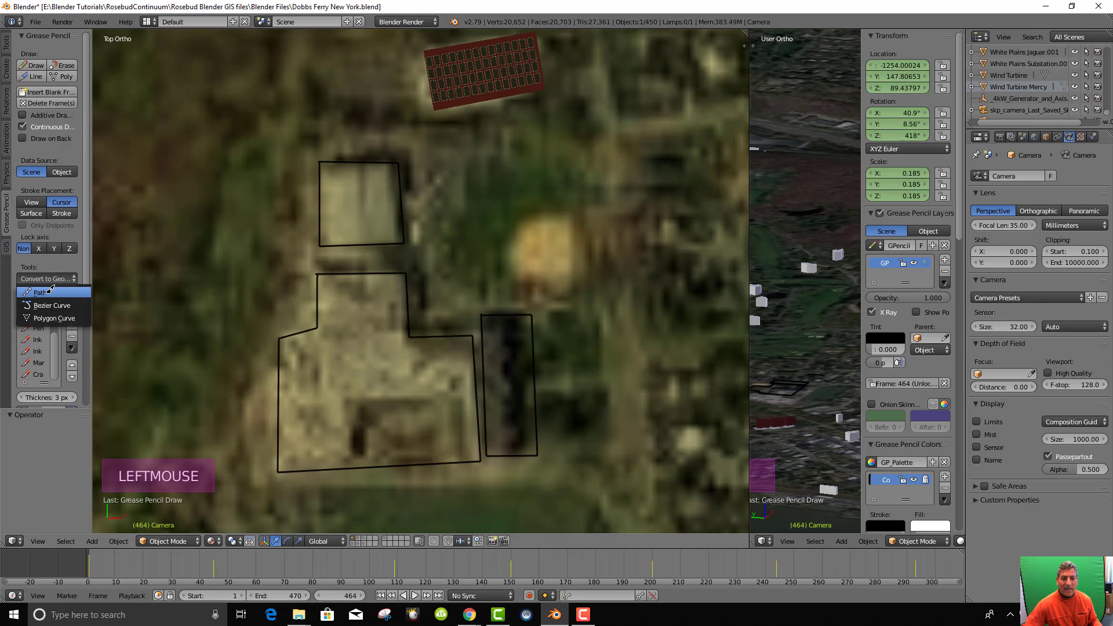
pyautogui.click(50, 291)
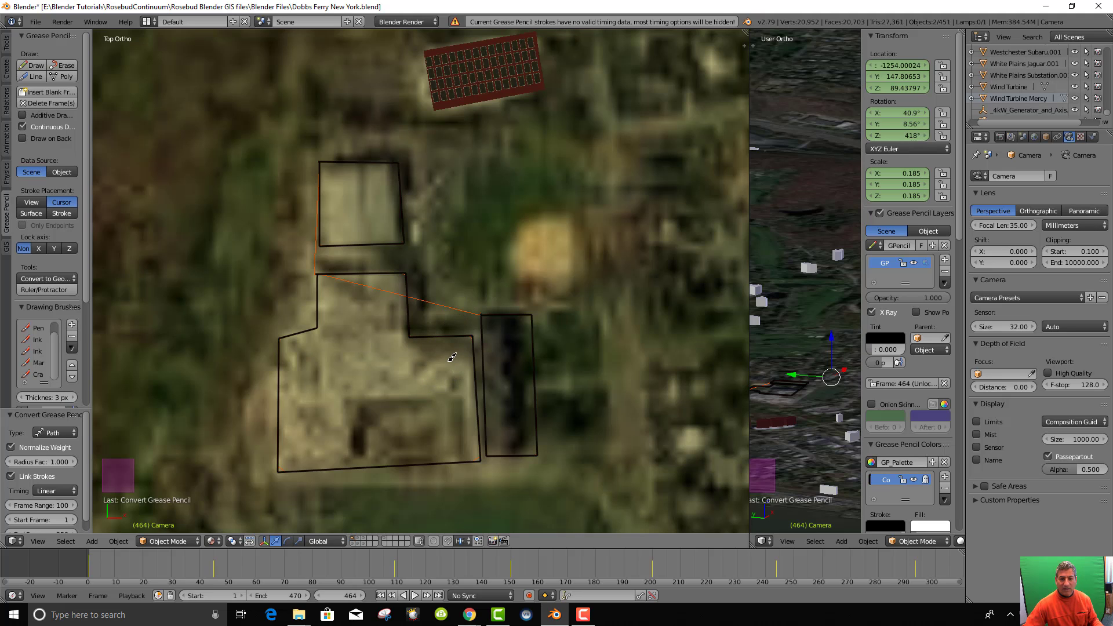
pyautogui.click(62, 64)
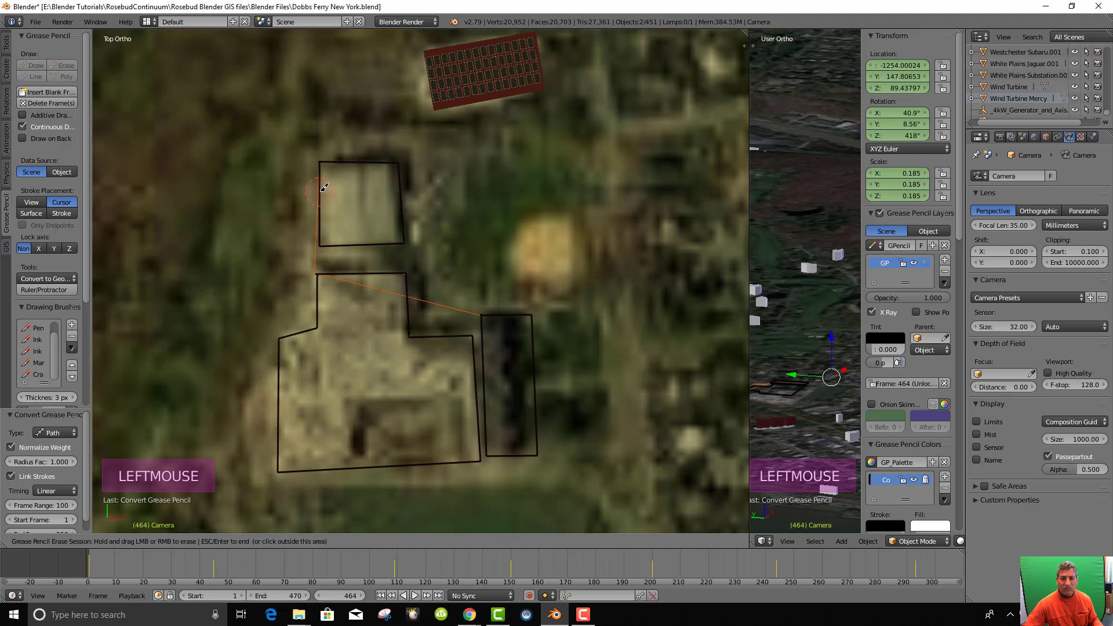
pyautogui.moveTo(324, 188); pyautogui.dragTo(331, 208)
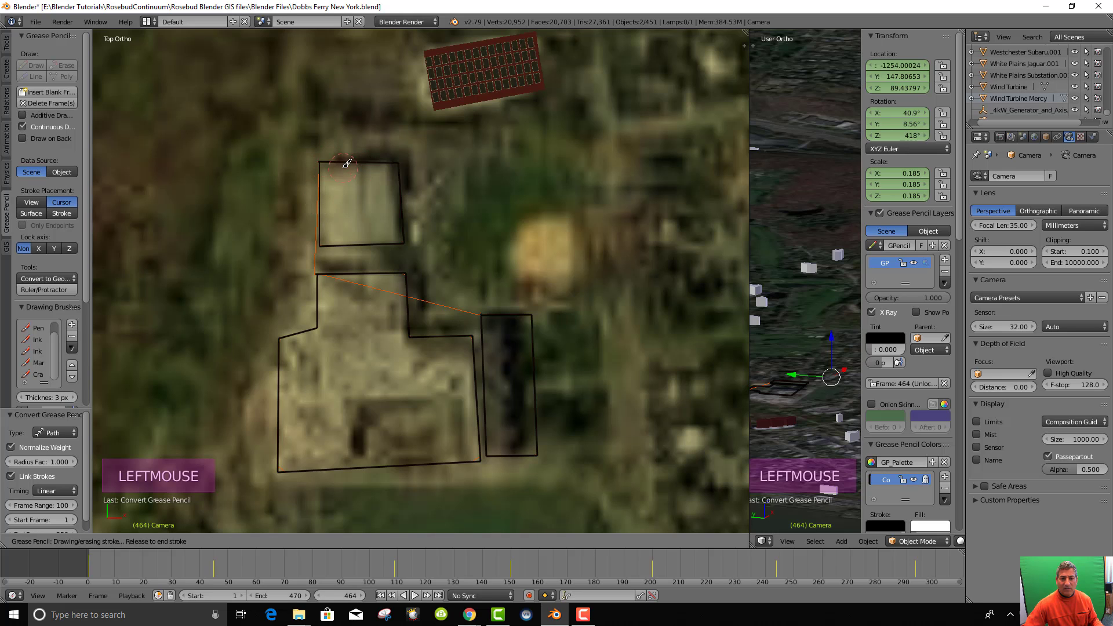
pyautogui.moveTo(347, 163)
pyautogui.mouseDown()
pyautogui.moveTo(396, 203)
pyautogui.moveTo(364, 248)
pyautogui.mouseUp()
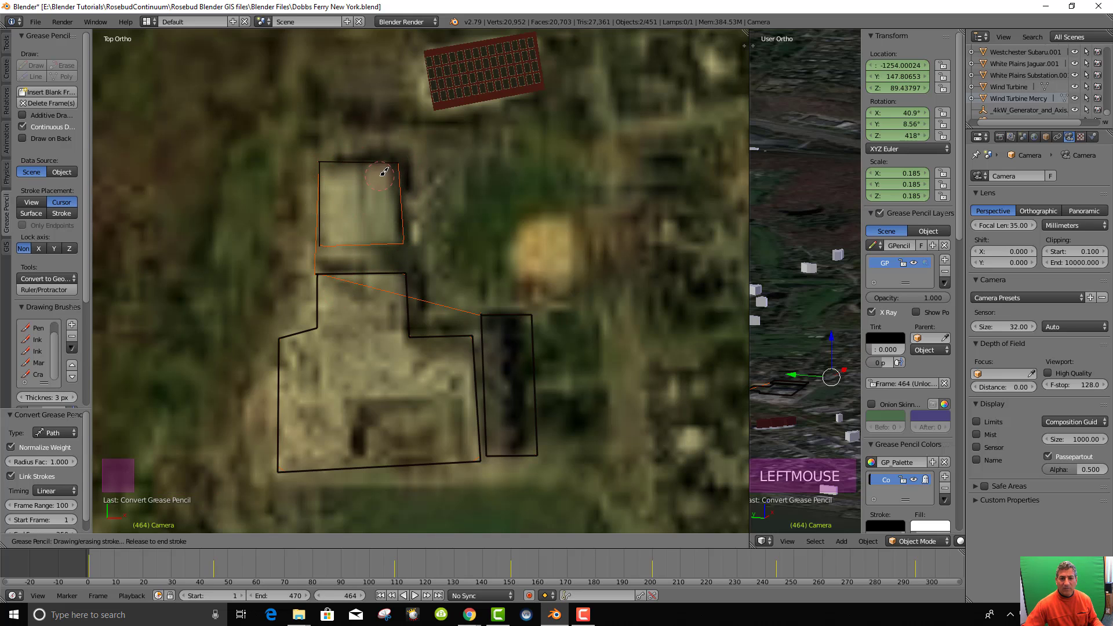
pyautogui.moveTo(384, 172)
pyautogui.mouseDown()
pyautogui.moveTo(313, 167)
pyautogui.moveTo(305, 208)
pyautogui.mouseUp()
pyautogui.moveTo(317, 276)
pyautogui.mouseDown()
pyautogui.moveTo(386, 264)
pyautogui.moveTo(413, 283)
pyautogui.moveTo(416, 309)
pyautogui.moveTo(409, 332)
pyautogui.moveTo(307, 330)
pyautogui.mouseUp()
pyautogui.moveTo(273, 364)
pyautogui.mouseDown()
pyautogui.moveTo(311, 332)
pyautogui.moveTo(351, 327)
pyautogui.moveTo(302, 336)
pyautogui.mouseUp()
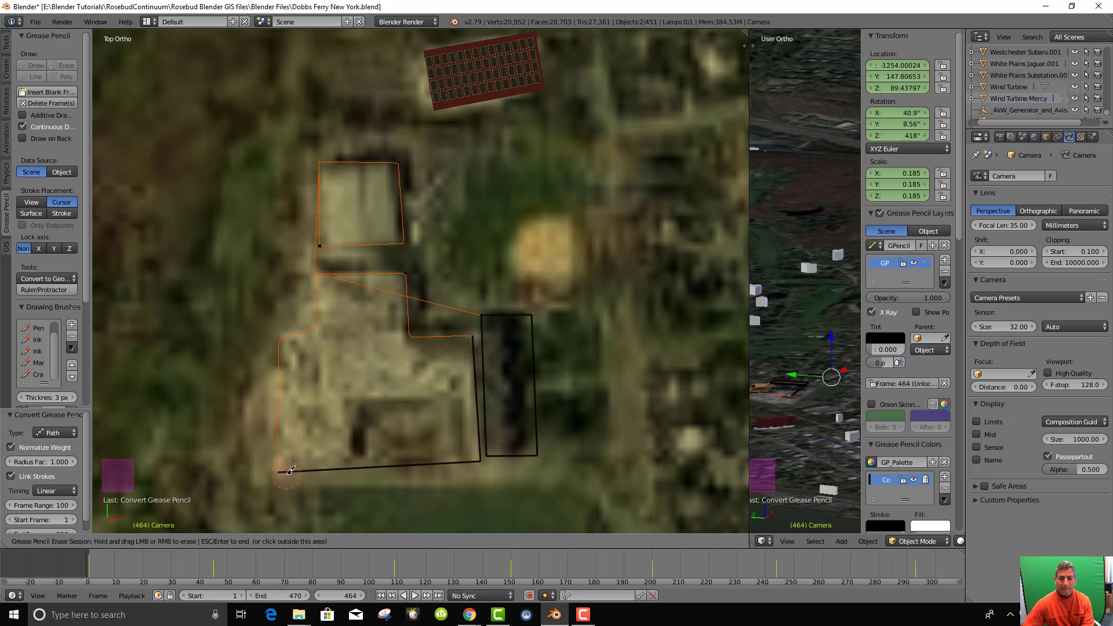
pyautogui.moveTo(328, 477)
pyautogui.mouseDown()
pyautogui.moveTo(484, 449)
pyautogui.moveTo(489, 348)
pyautogui.moveTo(463, 313)
pyautogui.moveTo(509, 323)
pyautogui.moveTo(504, 382)
pyautogui.moveTo(487, 317)
pyautogui.mouseUp()
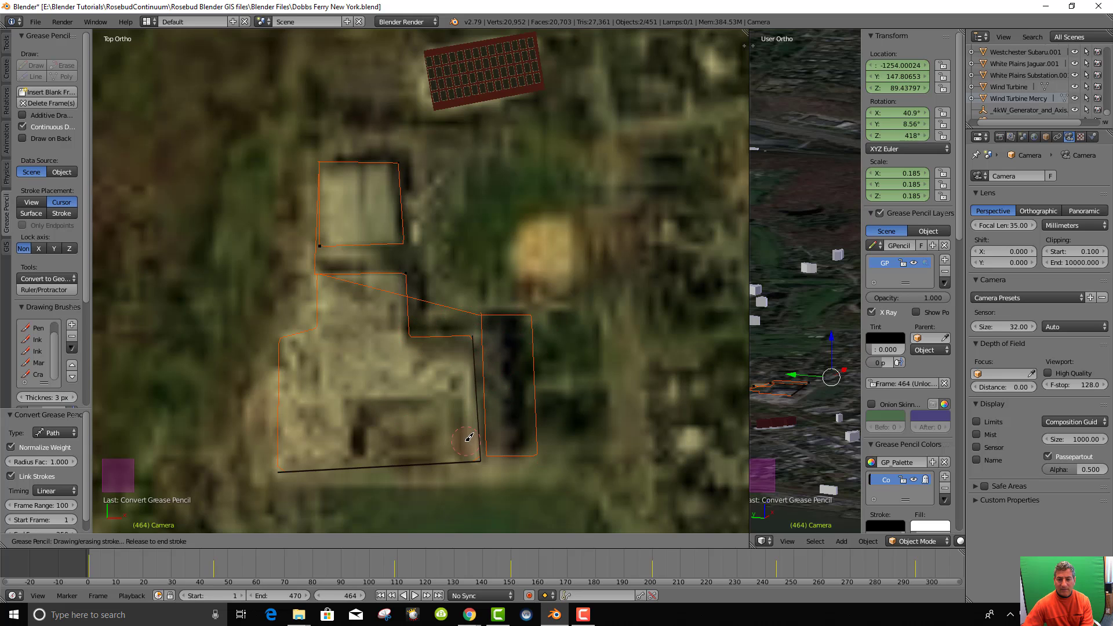
pyautogui.moveTo(469, 437)
pyautogui.mouseDown()
pyautogui.moveTo(477, 406)
pyautogui.moveTo(429, 431)
pyautogui.mouseUp()
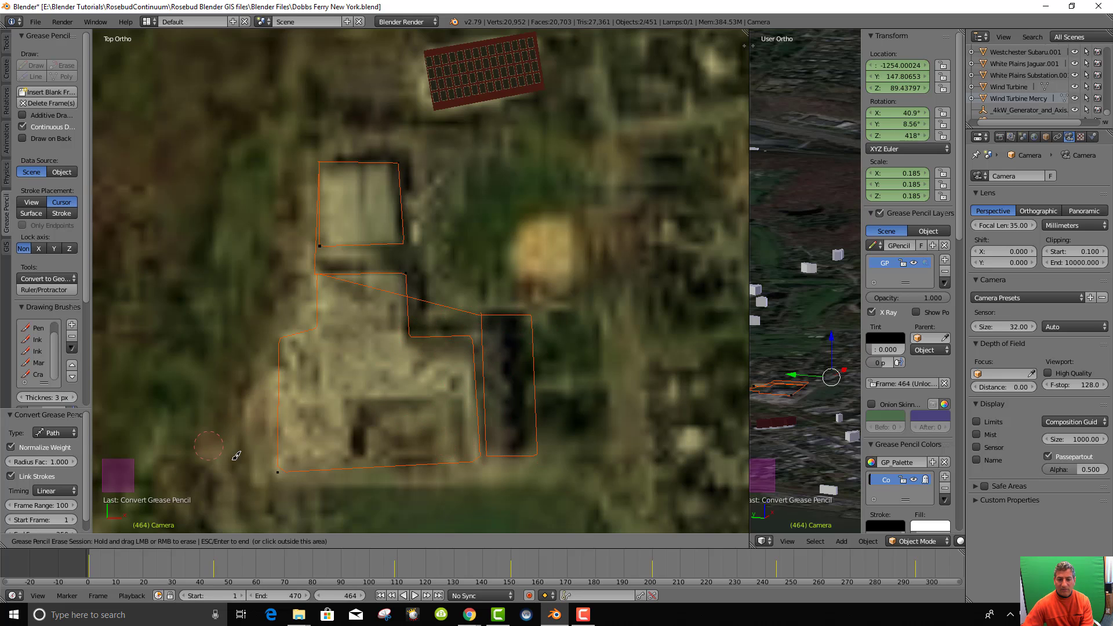
pyautogui.moveTo(278, 472)
pyautogui.mouseDown()
pyautogui.moveTo(279, 377)
pyautogui.moveTo(316, 298)
pyautogui.mouseUp()
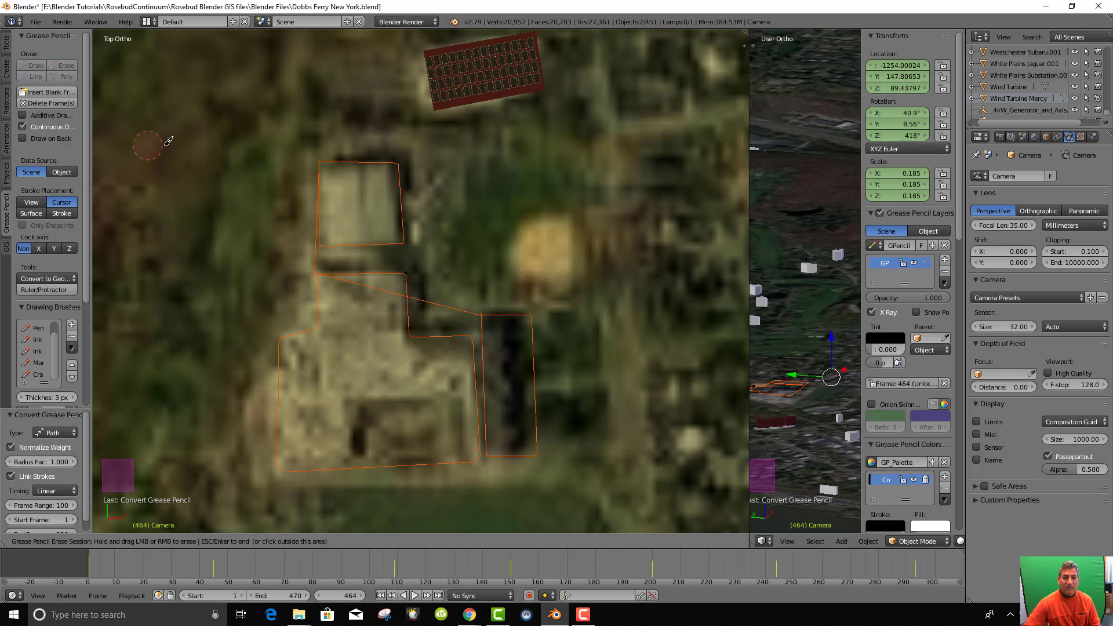
pyautogui.moveTo(168, 142); pyautogui.dragTo(115, 168)
pyautogui.scroll(-4, 58, 345)
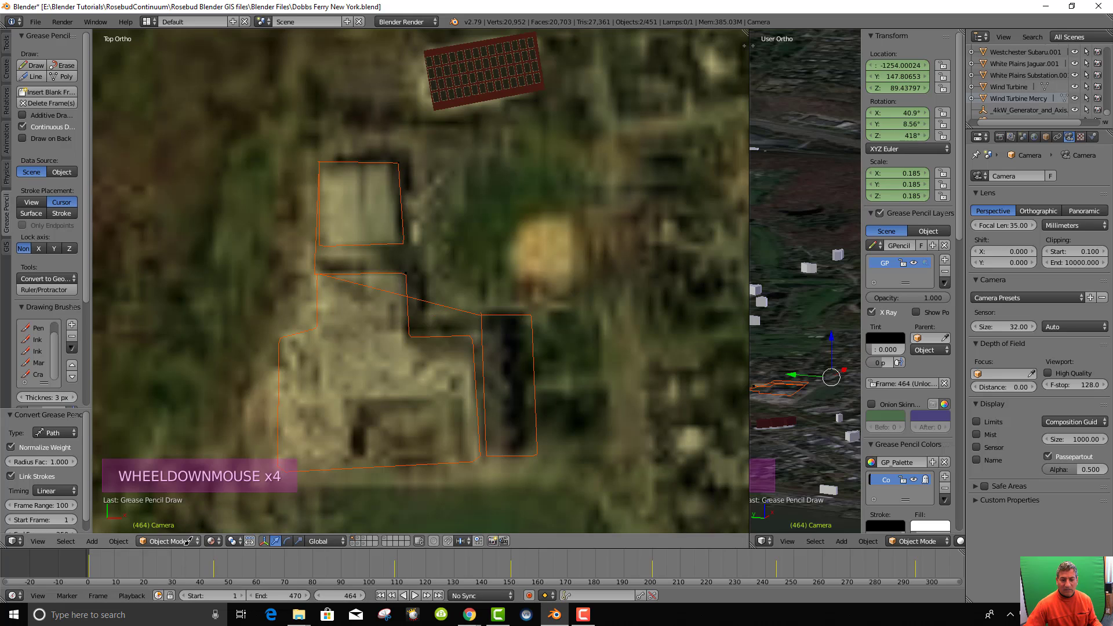
# Convert the selected path curve of the building outlines to a mesh
pyautogui.click(119, 541)
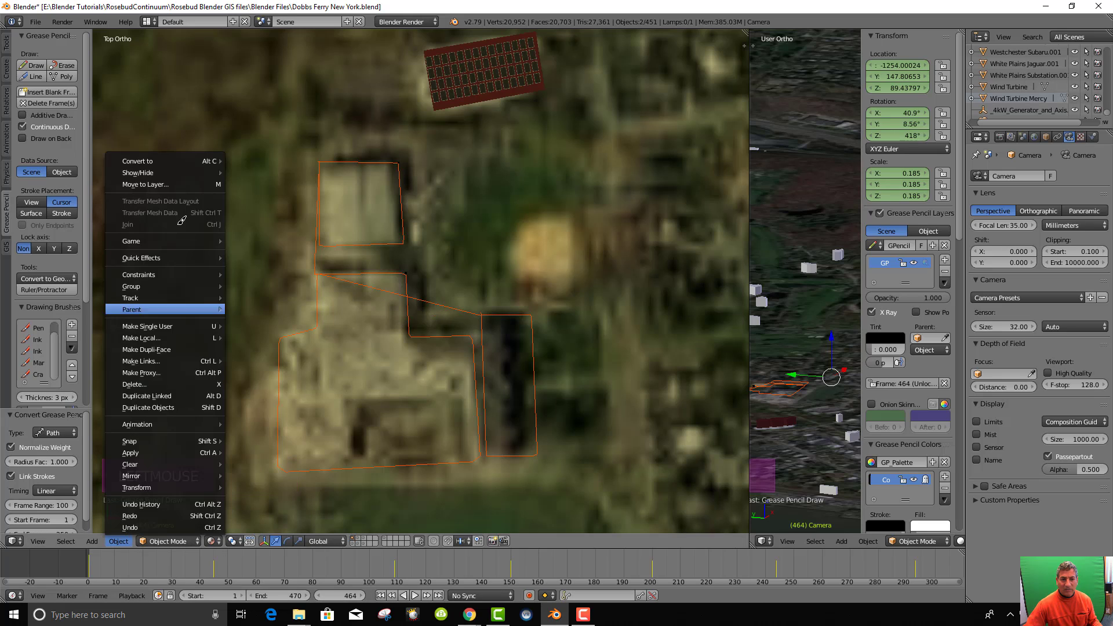
pyautogui.moveTo(165, 160)
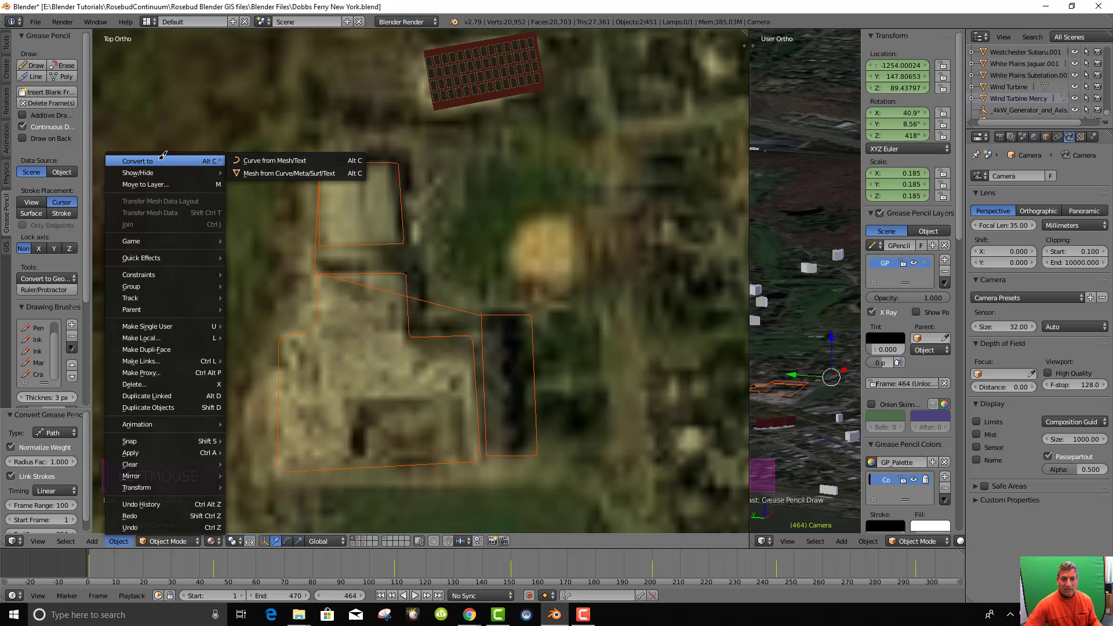
pyautogui.click(298, 172)
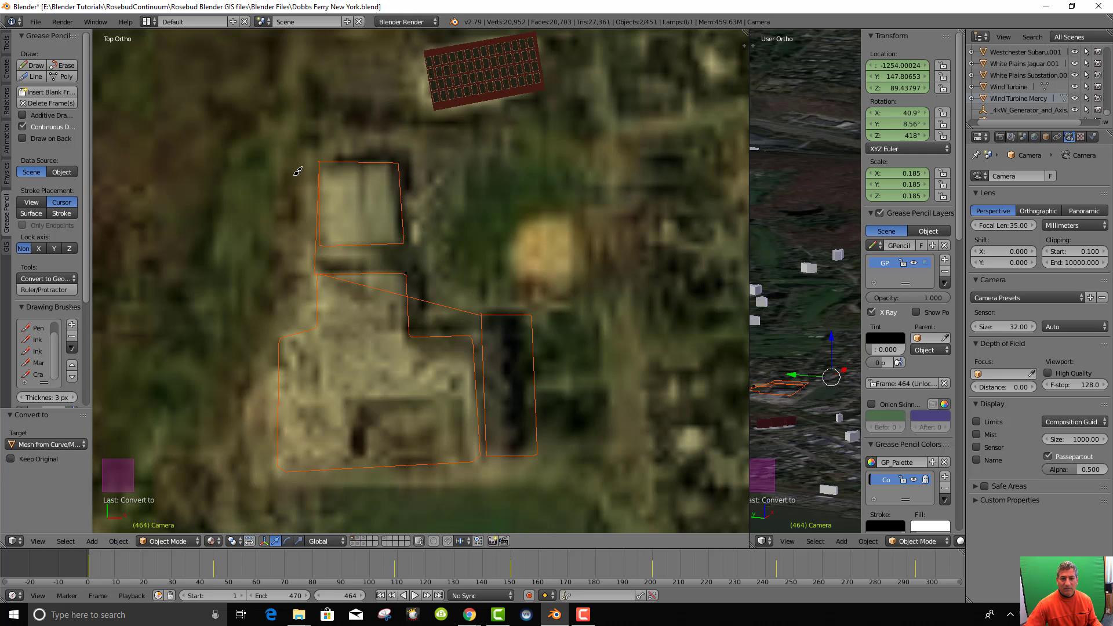
# Edit the outline mesh and delete the vertices of the link between the upper rectangle and the large roof outline
pyautogui.rightClick(386, 240)
pyautogui.moveTo(422, 400)
pyautogui.mouseDown(button='middle')
pyautogui.moveTo(418, 377)
pyautogui.moveTo(417, 397)
pyautogui.mouseUp(button='middle')
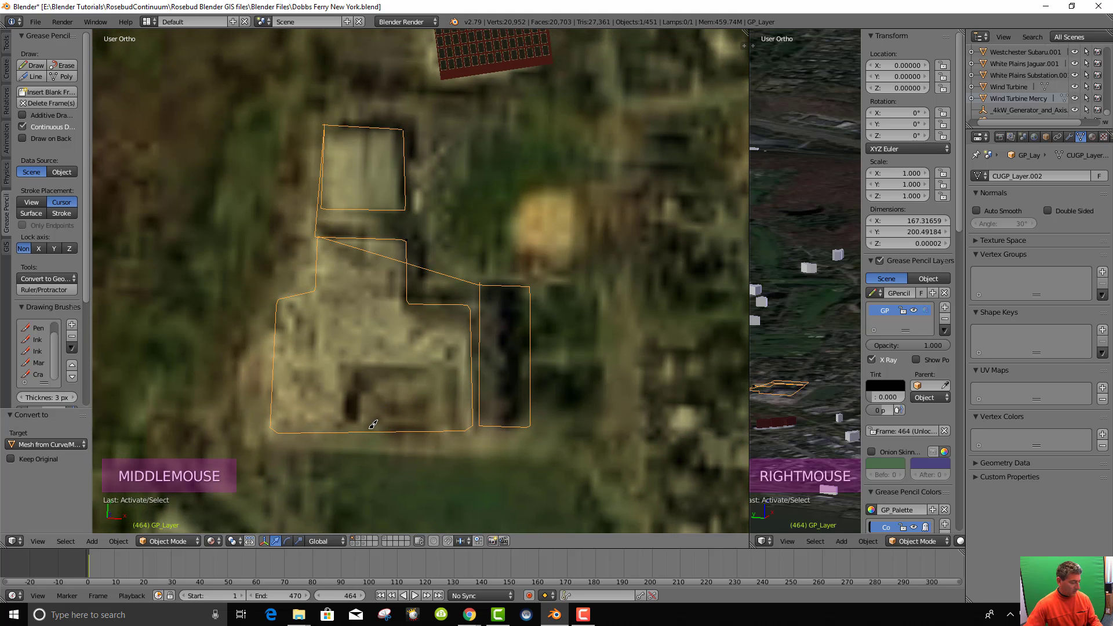
pyautogui.press('Tab')
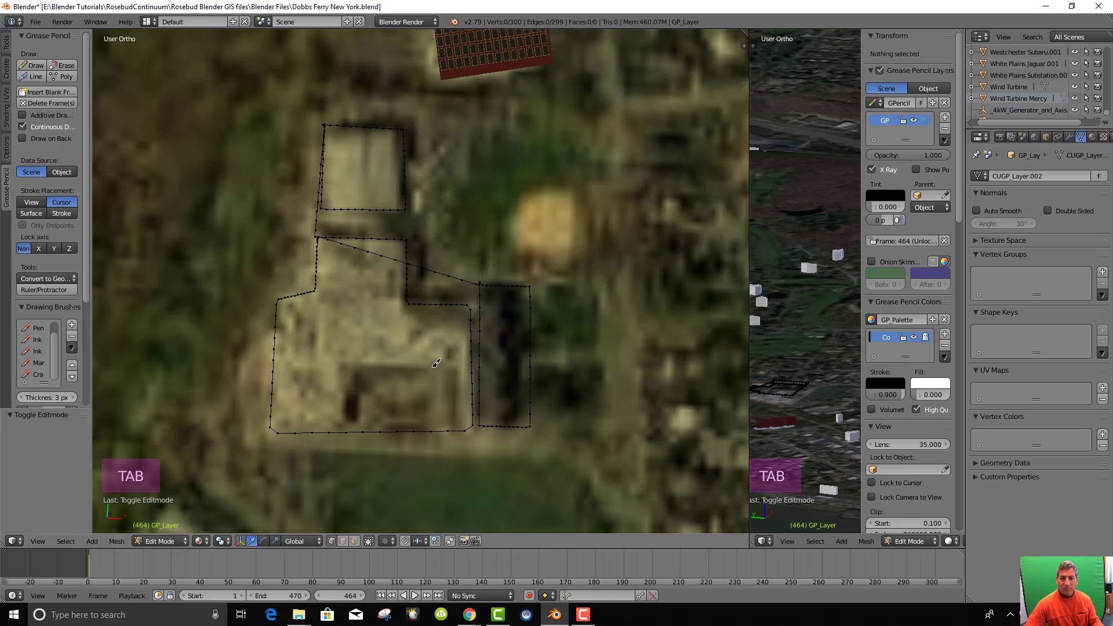
pyautogui.moveTo(436, 363); pyautogui.dragTo(445, 368, button='middle')
pyautogui.scroll(2, 389, 324)
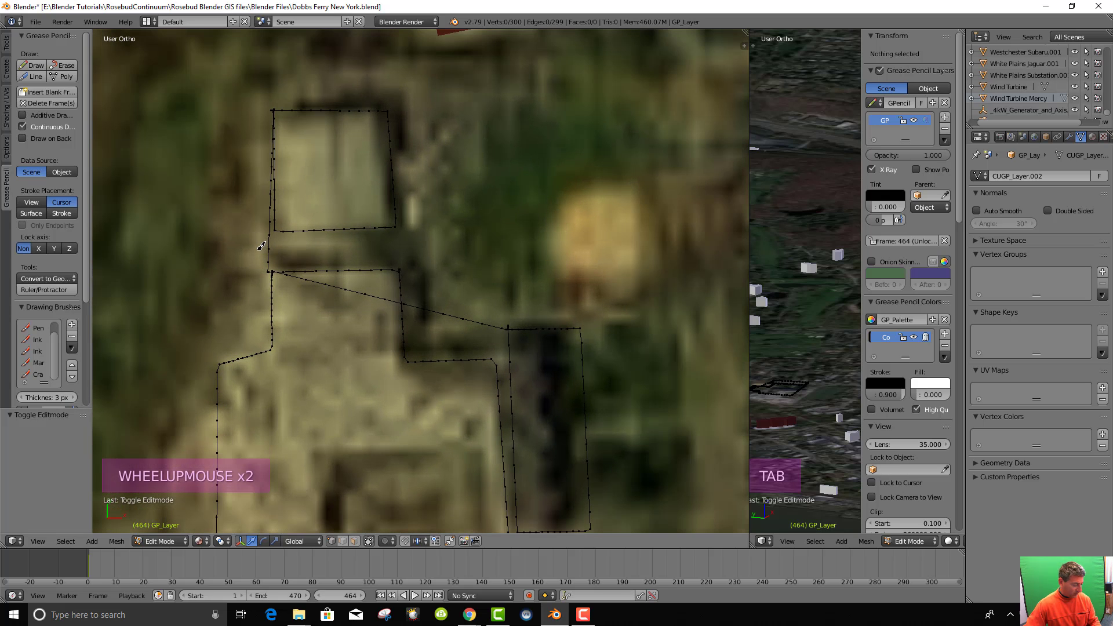
pyautogui.press('b')
pyautogui.moveTo(258, 229); pyautogui.dragTo(271, 273)
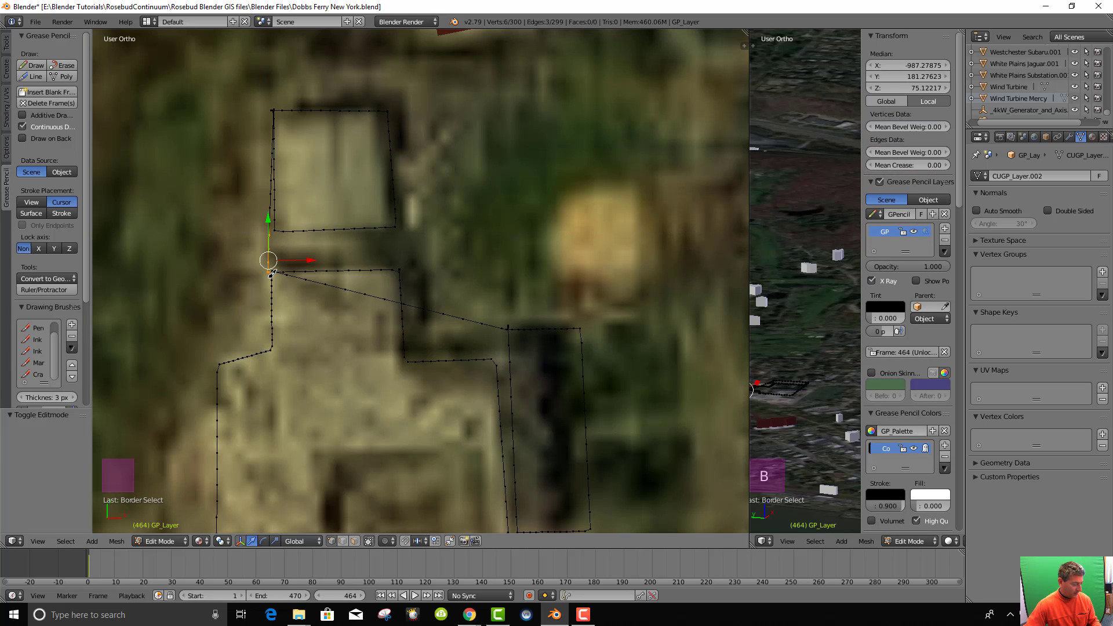
pyautogui.press('x')
pyautogui.click(272, 275)
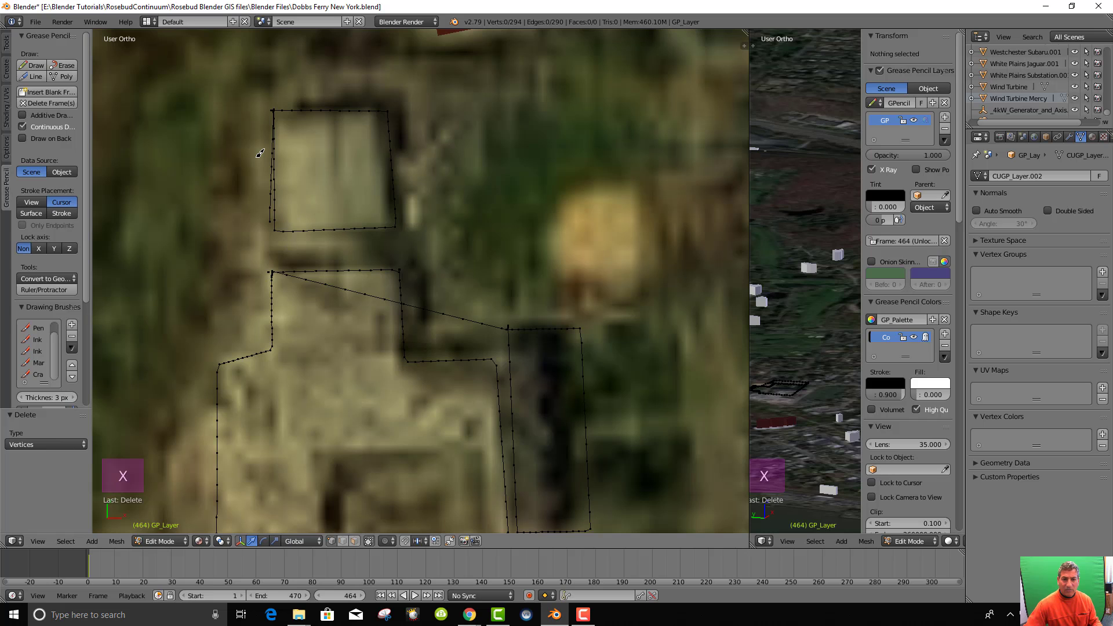
# Delete the doubled line of vertices running along the upper rectangle's left edge
pyautogui.scroll(3, 310, 224)
pyautogui.keyDown('shift'); pyautogui.moveTo(295, 252); pyautogui.dragTo(435, 394, button='middle'); pyautogui.keyUp('shift')
pyautogui.scroll(-3, 345, 203)
pyautogui.scroll(3, 341, 207)
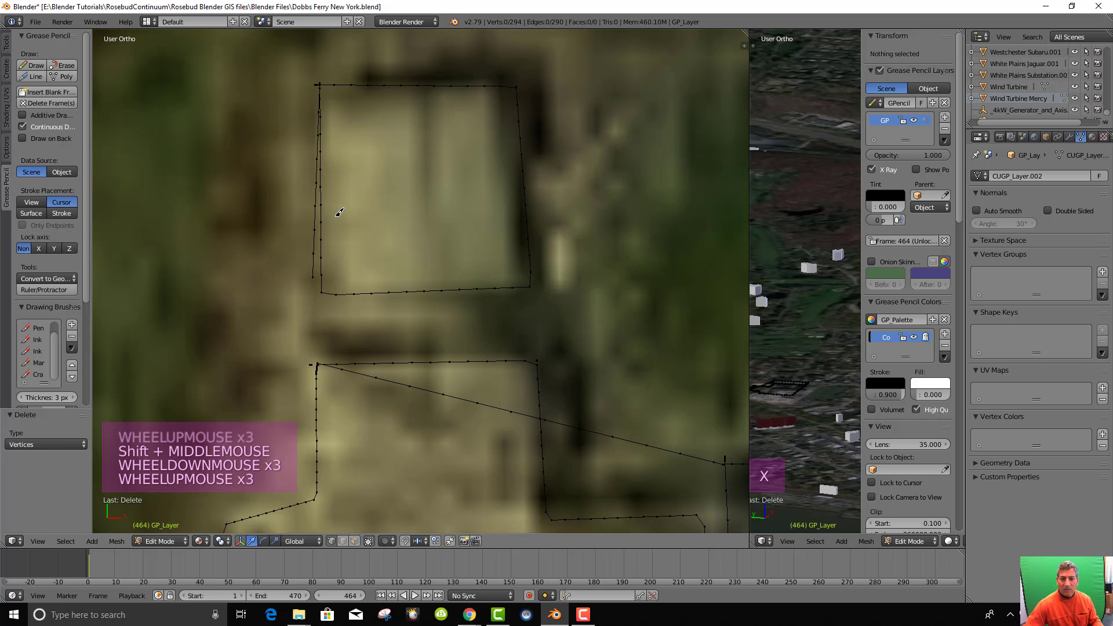
pyautogui.press('b')
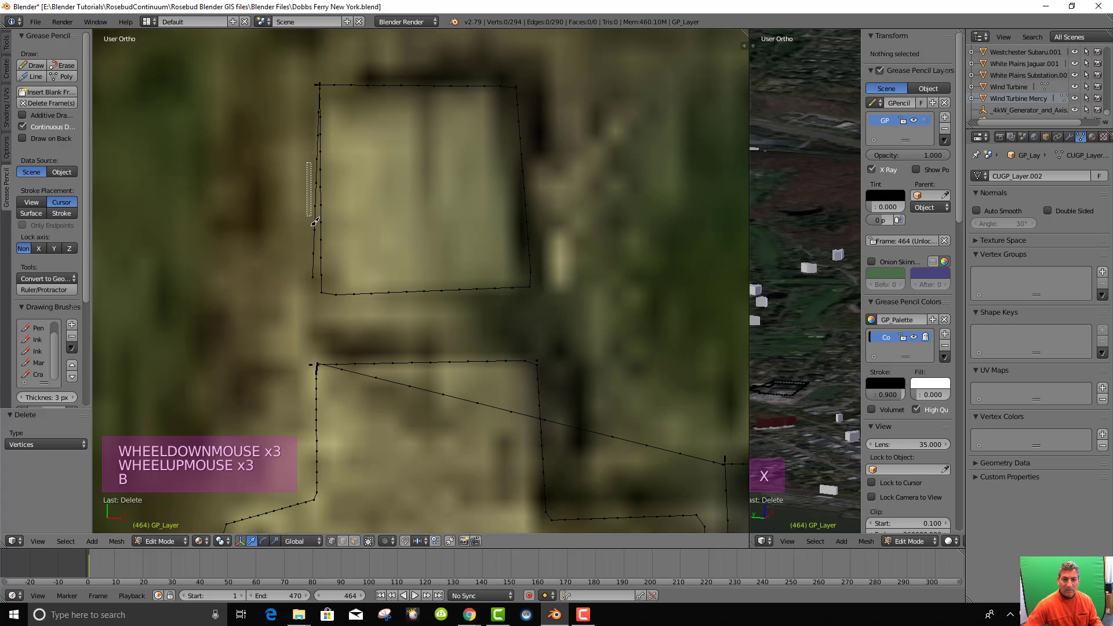
pyautogui.moveTo(308, 163); pyautogui.dragTo(318, 296)
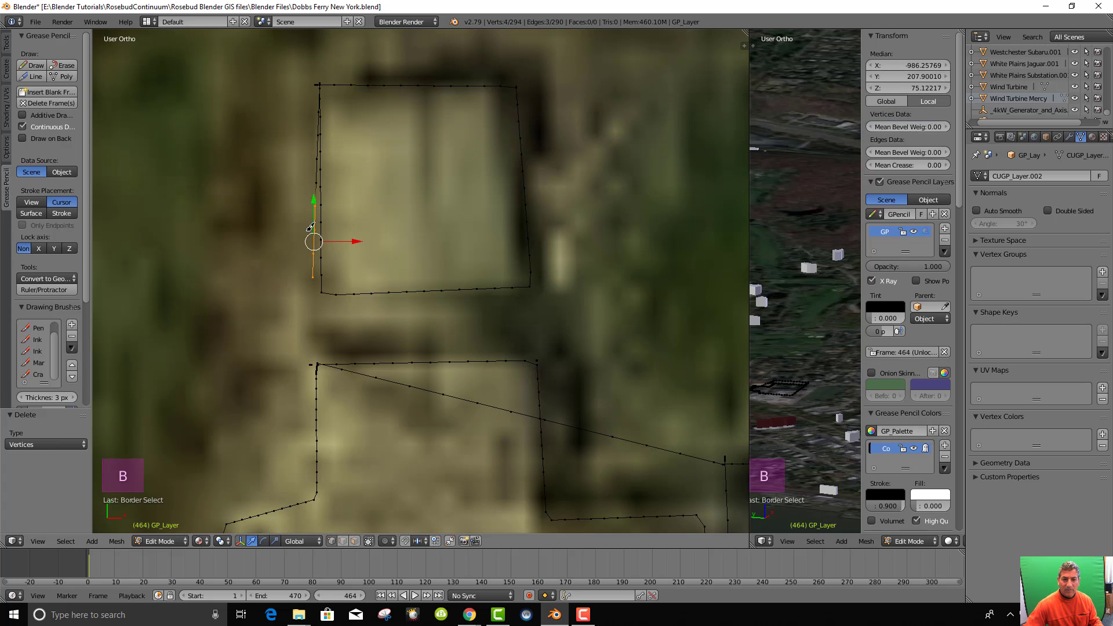
pyautogui.keyDown('shift'); pyautogui.rightClick(319, 173); pyautogui.keyUp('shift')
pyautogui.keyDown('shift'); pyautogui.rightClick(320, 152); pyautogui.keyUp('shift')
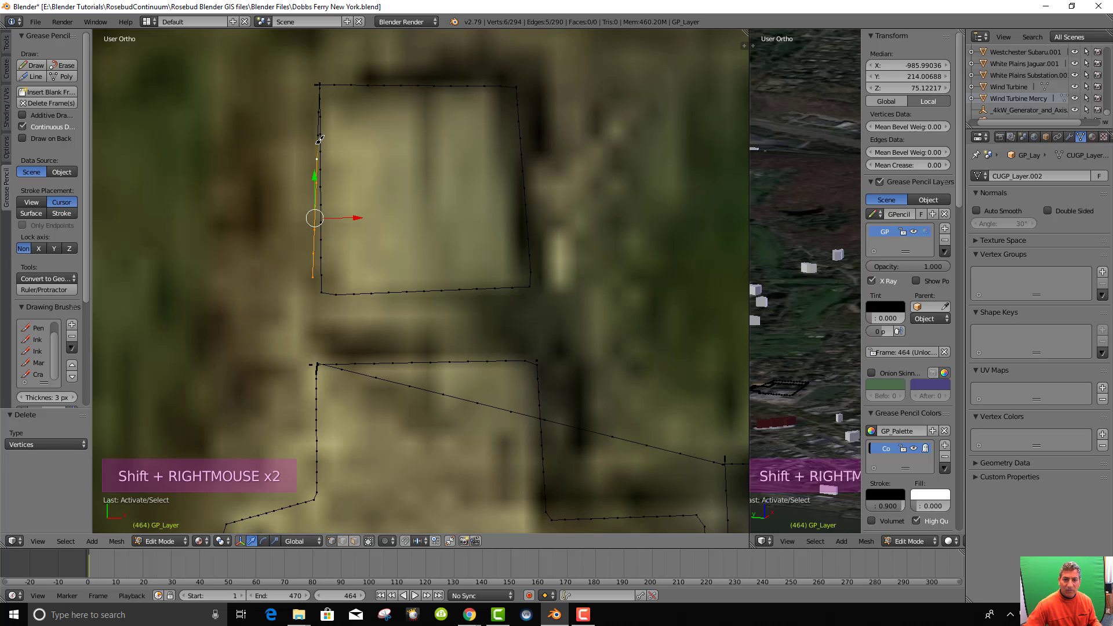
pyautogui.keyDown('shift'); pyautogui.rightClick(320, 131); pyautogui.keyUp('shift')
pyautogui.keyDown('shift'); pyautogui.rightClick(320, 108); pyautogui.keyUp('shift')
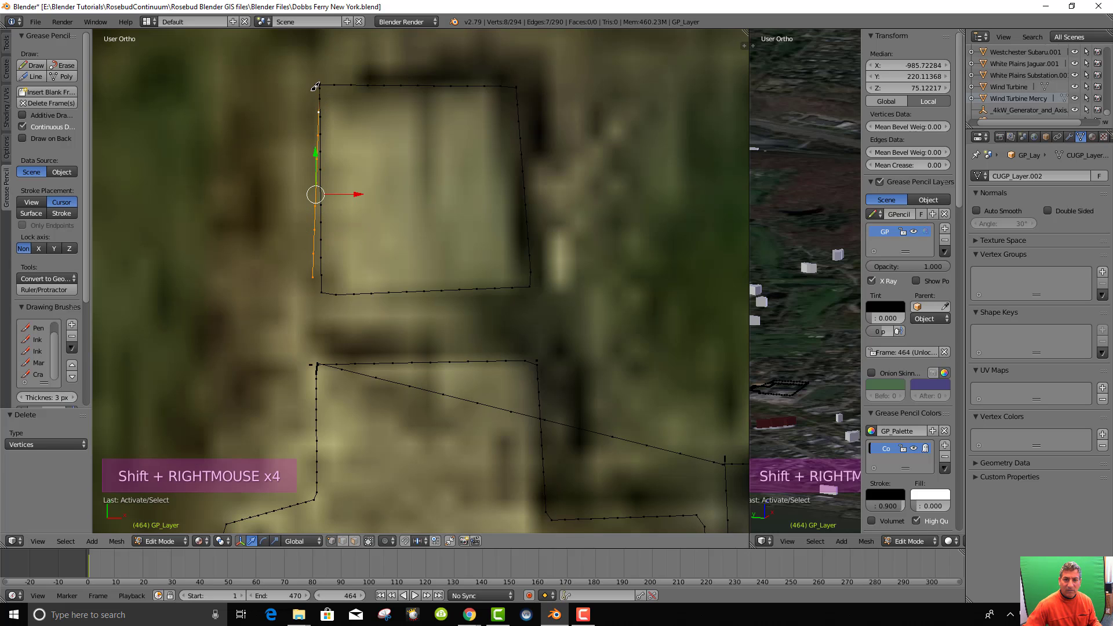
pyautogui.keyDown('shift'); pyautogui.rightClick(318, 79); pyautogui.keyUp('shift')
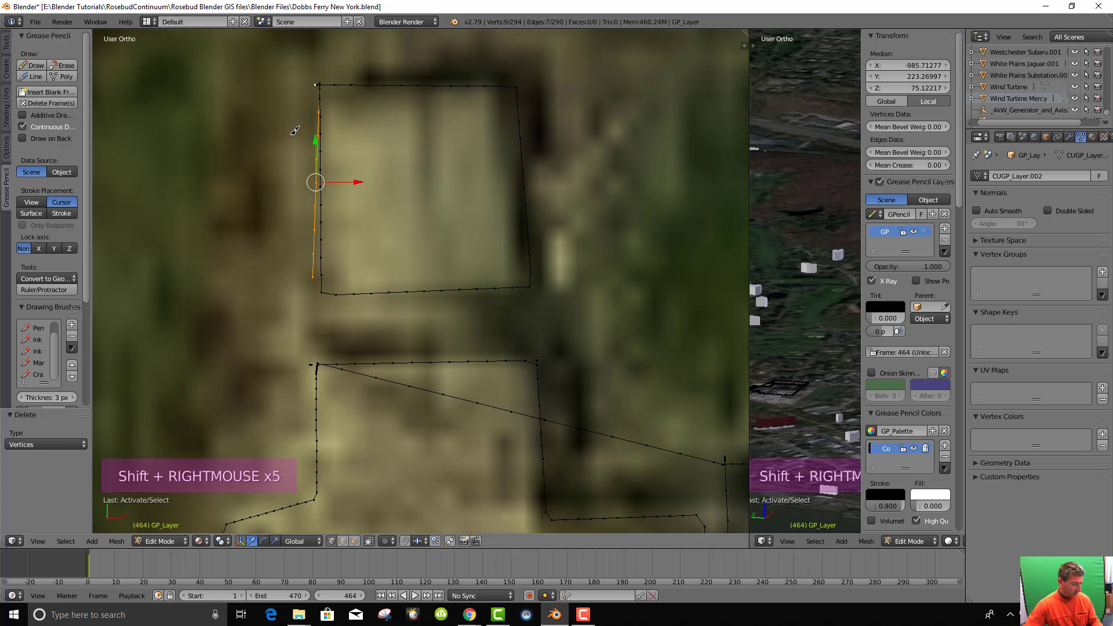
pyautogui.press('x')
pyautogui.click(290, 135)
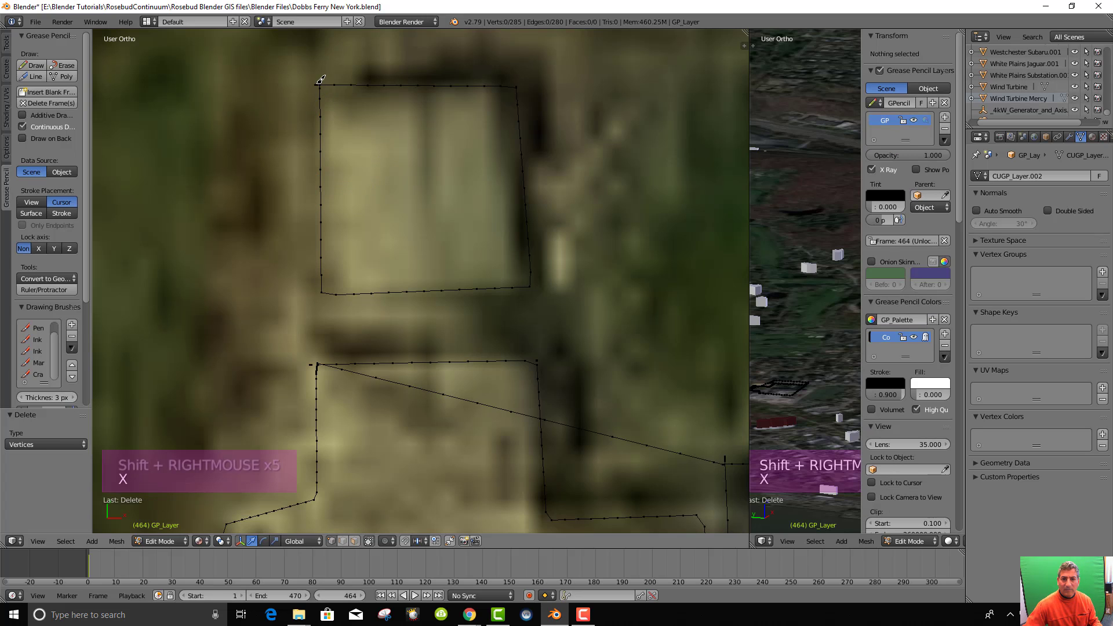
# Delete the overlapping vertices at the upper rectangle's upper-left corner and move the nearest top-edge vertex into that corner
pyautogui.press('b')
pyautogui.moveTo(307, 78); pyautogui.dragTo(322, 97)
pyautogui.press('x')
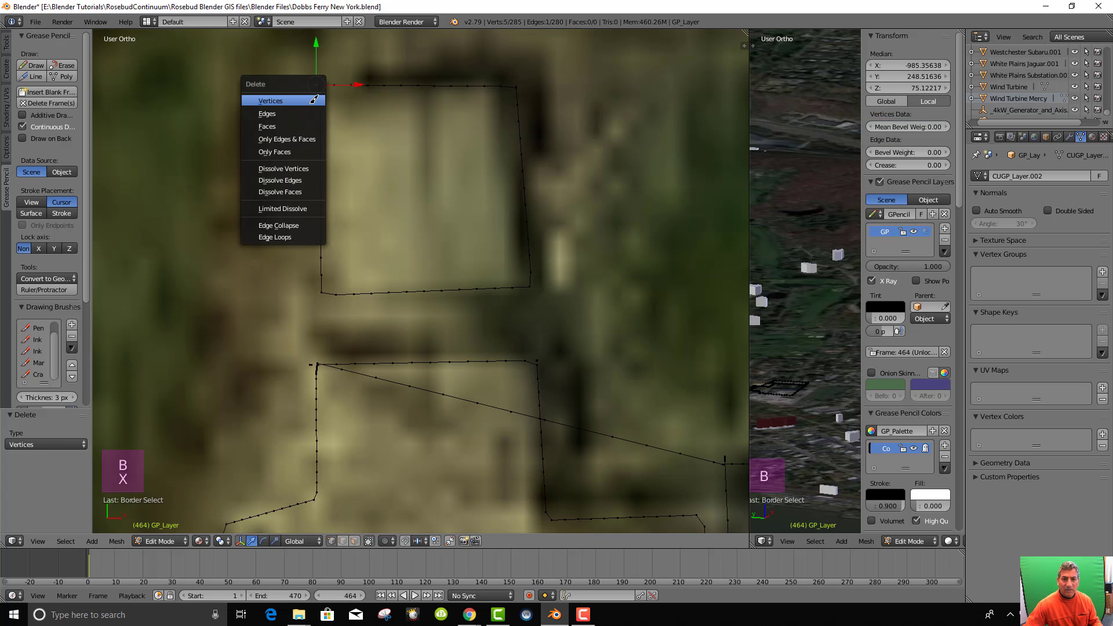
pyautogui.click(314, 100)
pyautogui.rightClick(330, 82)
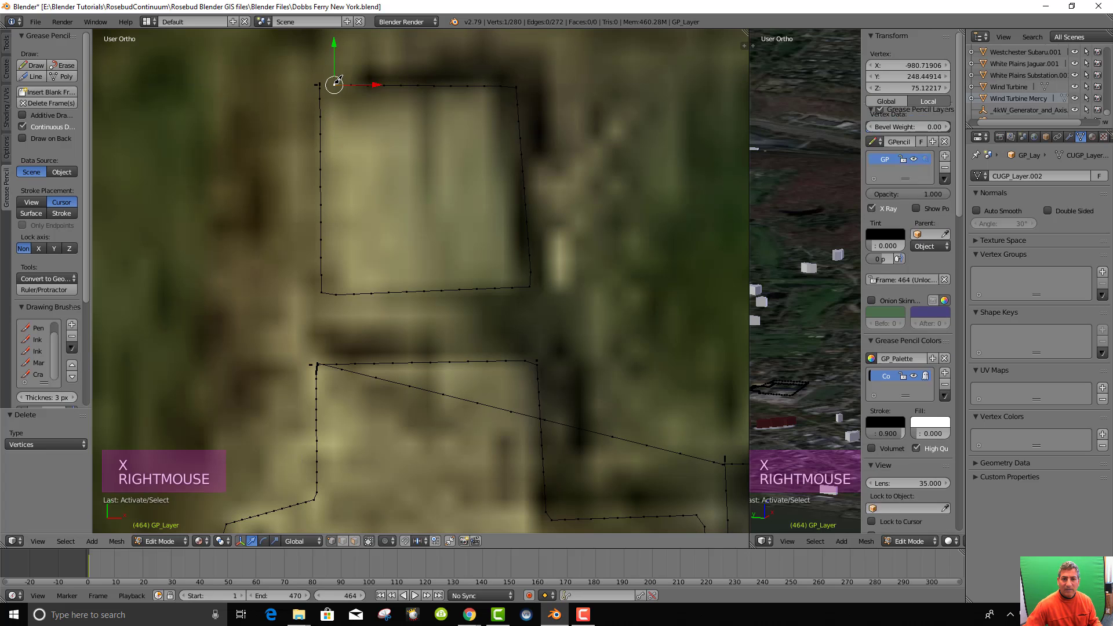
pyautogui.press('g')
pyautogui.press('g')
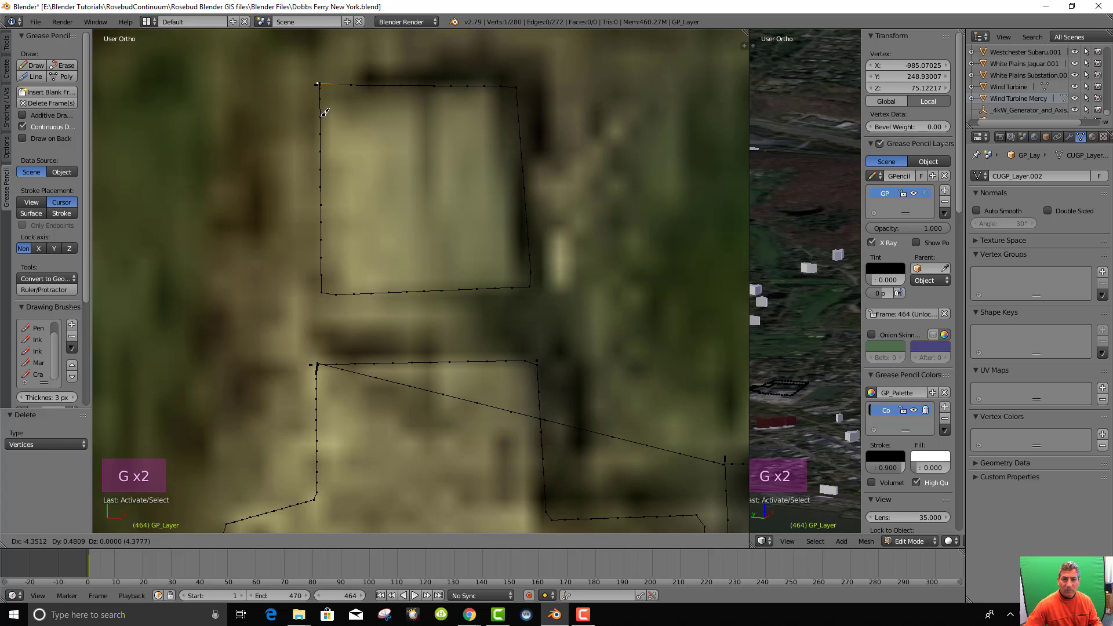
pyautogui.click(326, 111)
# Delete the vertices of the diagonal link between the large roof outline and the narrow dark rectangle
pyautogui.scroll(-2, 342, 197)
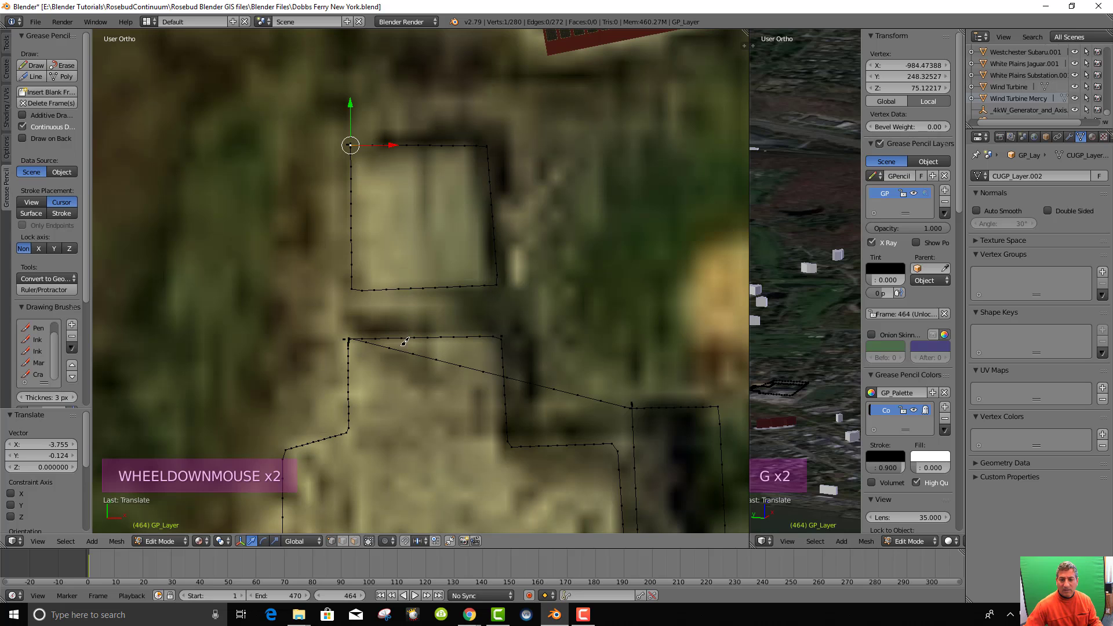
pyautogui.click(480, 392)
pyautogui.scroll(-4, 480, 392)
# Remove doubles from all vertices of the three outlines with a merge distance of 3.960
pyautogui.press('a')
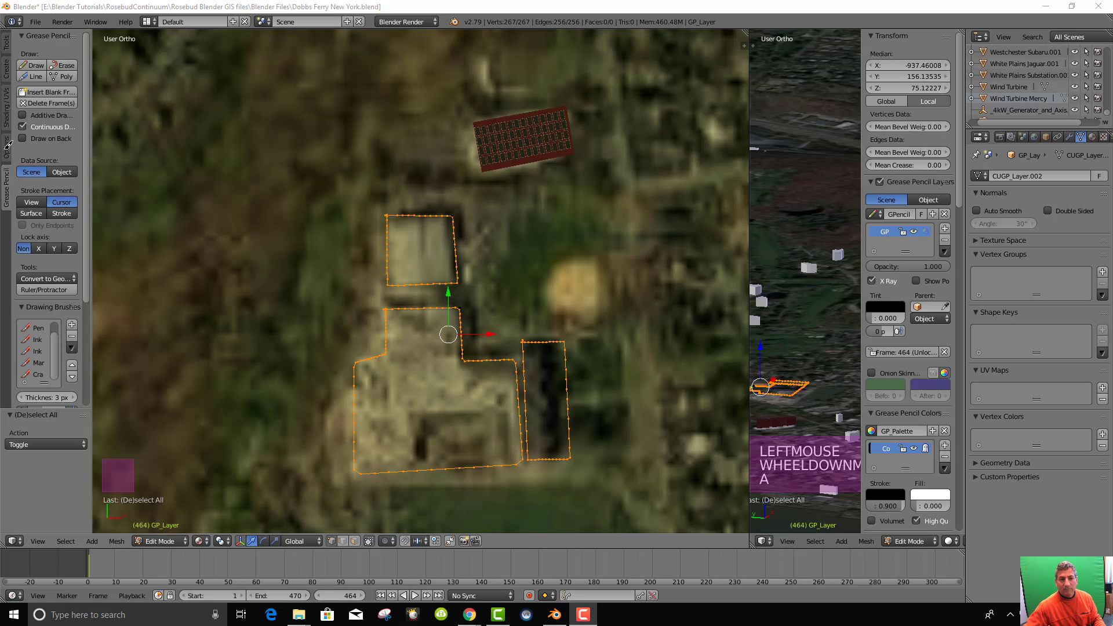
pyautogui.click(8, 42)
pyautogui.scroll(-4, 50, 348)
pyautogui.click(51, 367)
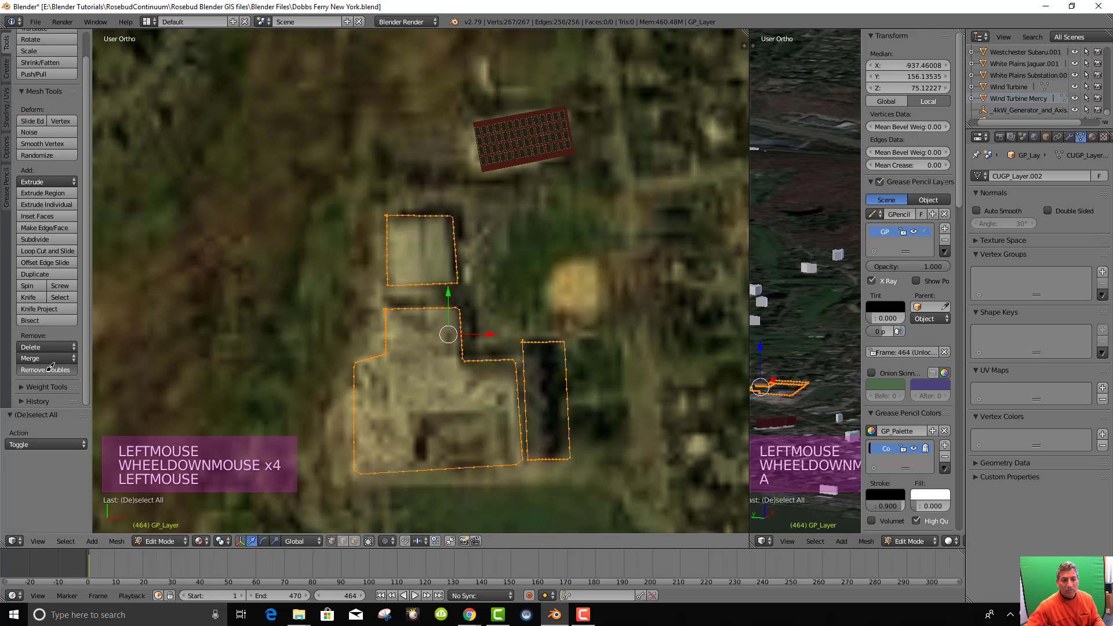
pyautogui.moveTo(46, 444)
pyautogui.mouseDown()
pyautogui.moveTo(116, 448)
pyautogui.moveTo(67, 445)
pyautogui.mouseUp()
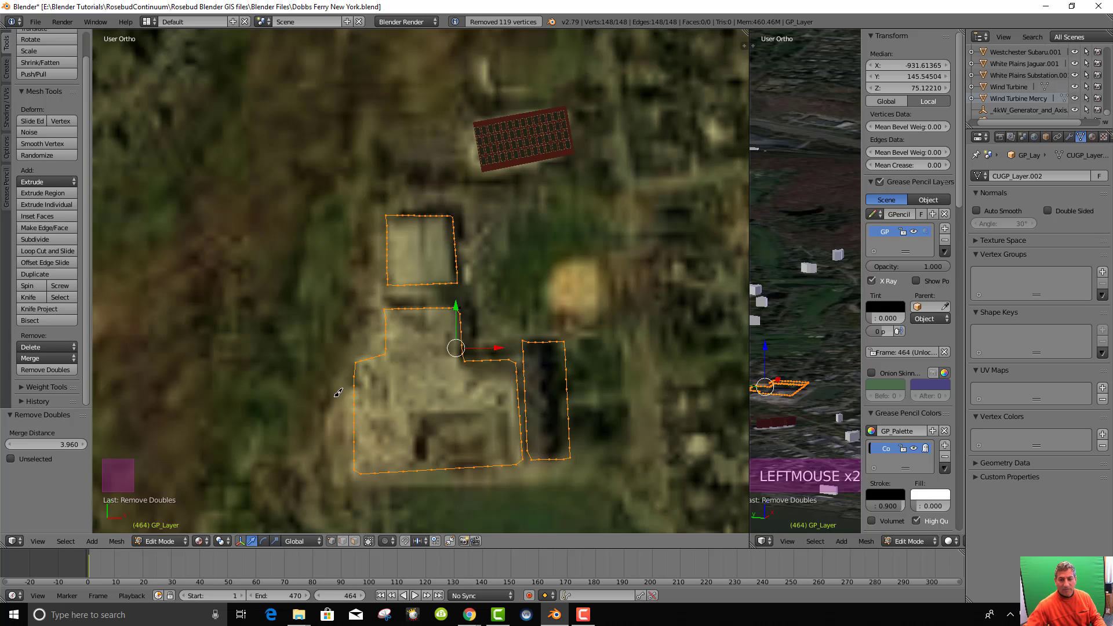
pyautogui.press('Return')
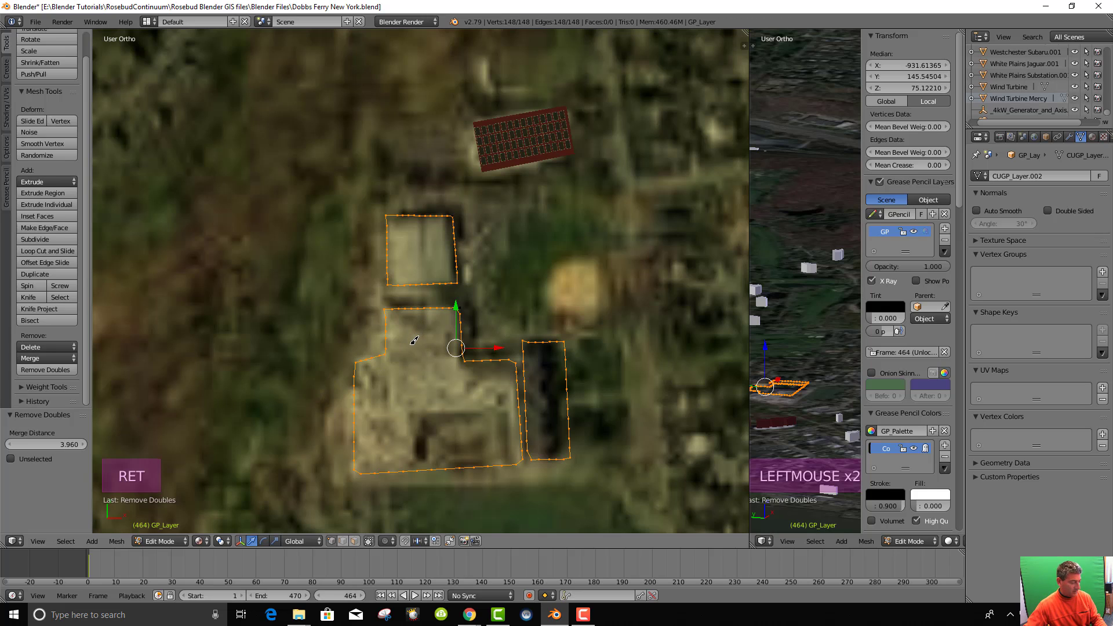
# Fill all three closed building outlines with faces
pyautogui.press('a')
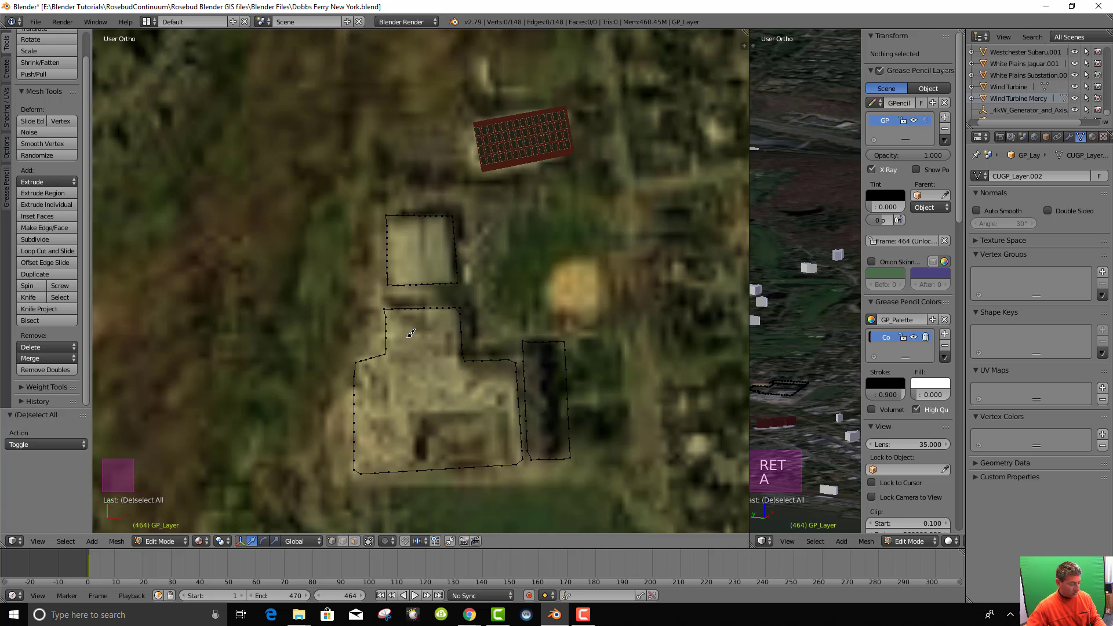
pyautogui.press('a')
pyautogui.moveTo(435, 416)
pyautogui.mouseDown(button='middle')
pyautogui.moveTo(431, 400)
pyautogui.moveTo(442, 404)
pyautogui.mouseUp(button='middle')
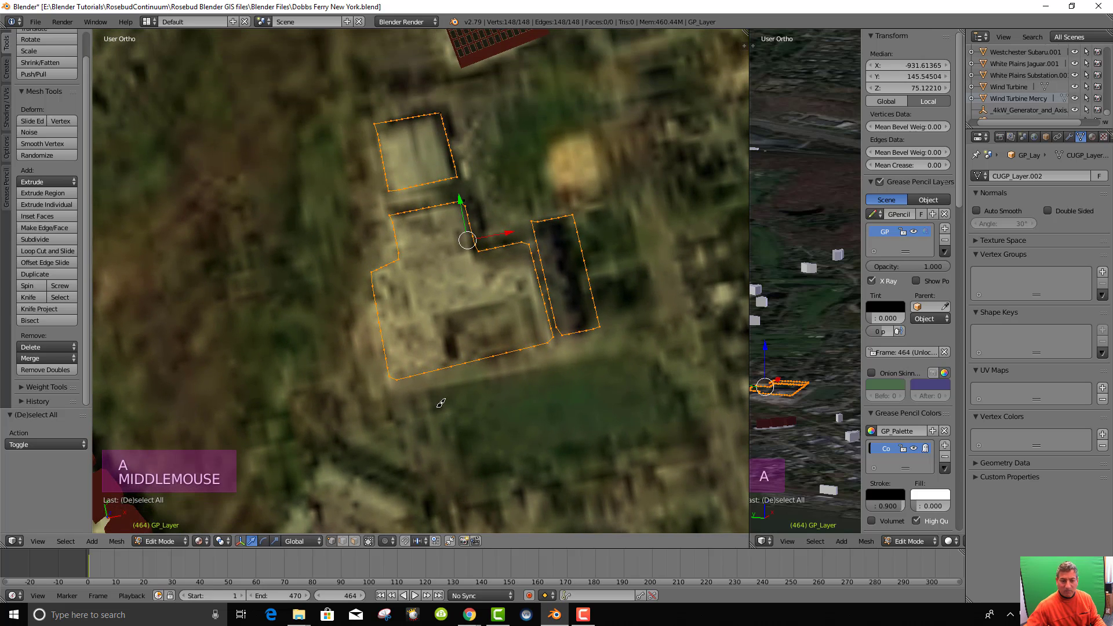
pyautogui.press('f')
# Lower the filled building footprints about 16.8 units along the Z axis
pyautogui.moveTo(461, 346); pyautogui.dragTo(476, 175, button='middle')
pyautogui.scroll(-5, 530, 374)
pyautogui.scroll(-4, 470, 301)
pyautogui.moveTo(441, 122); pyautogui.dragTo(439, 174)
# Extrude the filled footprints in front view, leaving the new faces at their original height
pyautogui.scroll(5, 447, 338)
pyautogui.moveTo(514, 304); pyautogui.dragTo(433, 373, button='middle')
pyautogui.press('KP_1')
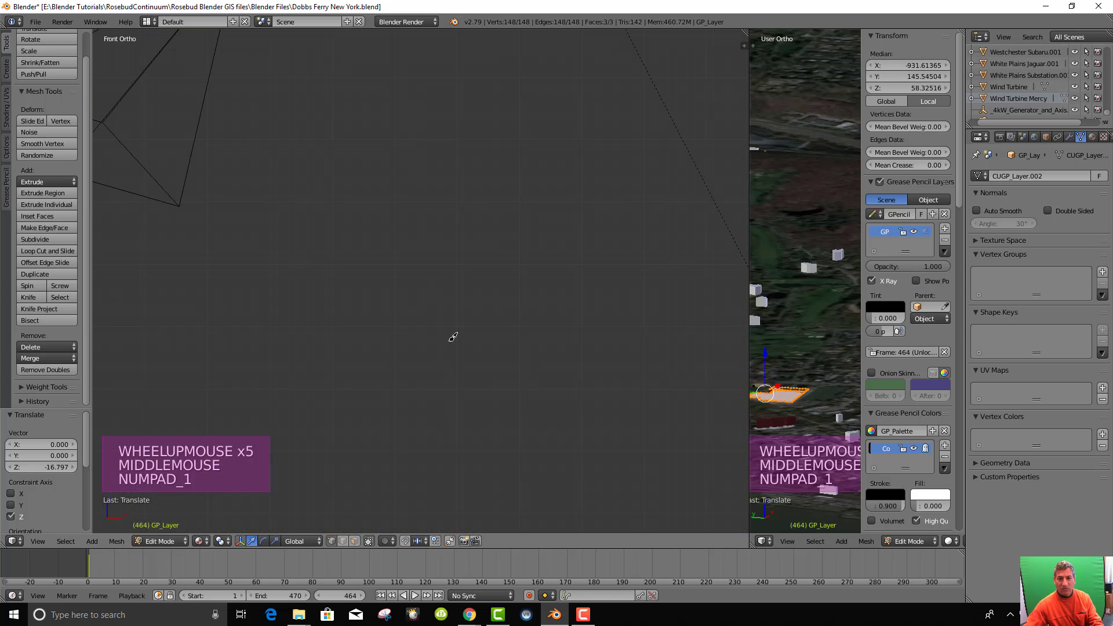
pyautogui.scroll(-12, 452, 324)
pyautogui.scroll(4, 451, 314)
pyautogui.scroll(1, 444, 311)
pyautogui.keyDown('shift'); pyautogui.moveTo(437, 307); pyautogui.dragTo(450, 368, button='middle'); pyautogui.keyUp('shift')
pyautogui.scroll(2, 412, 362)
pyautogui.scroll(3, 412, 361)
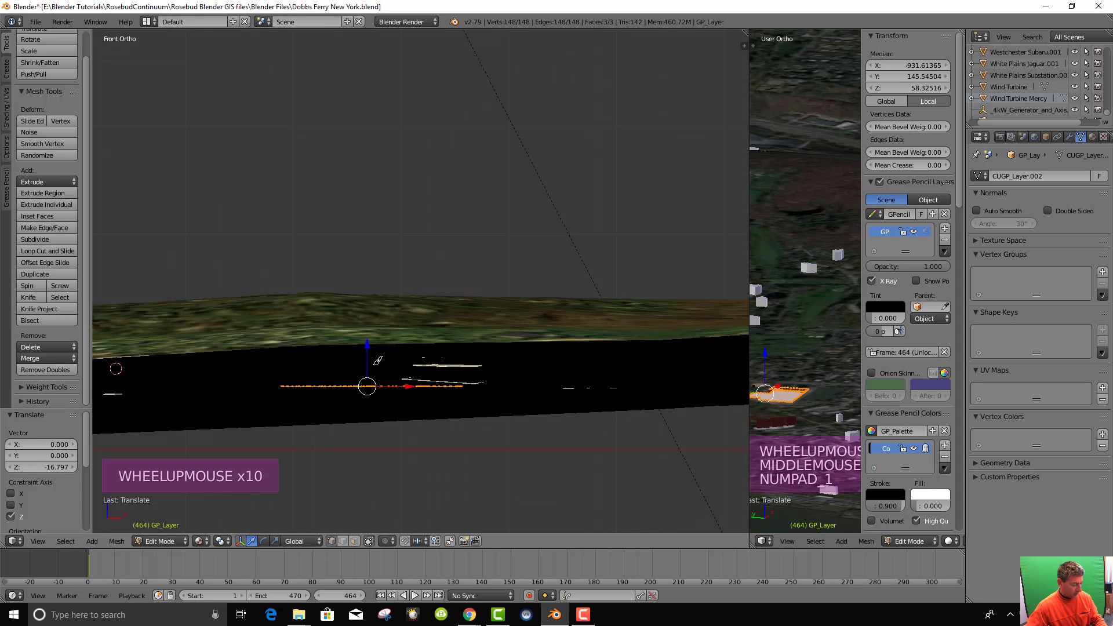
pyautogui.press('e')
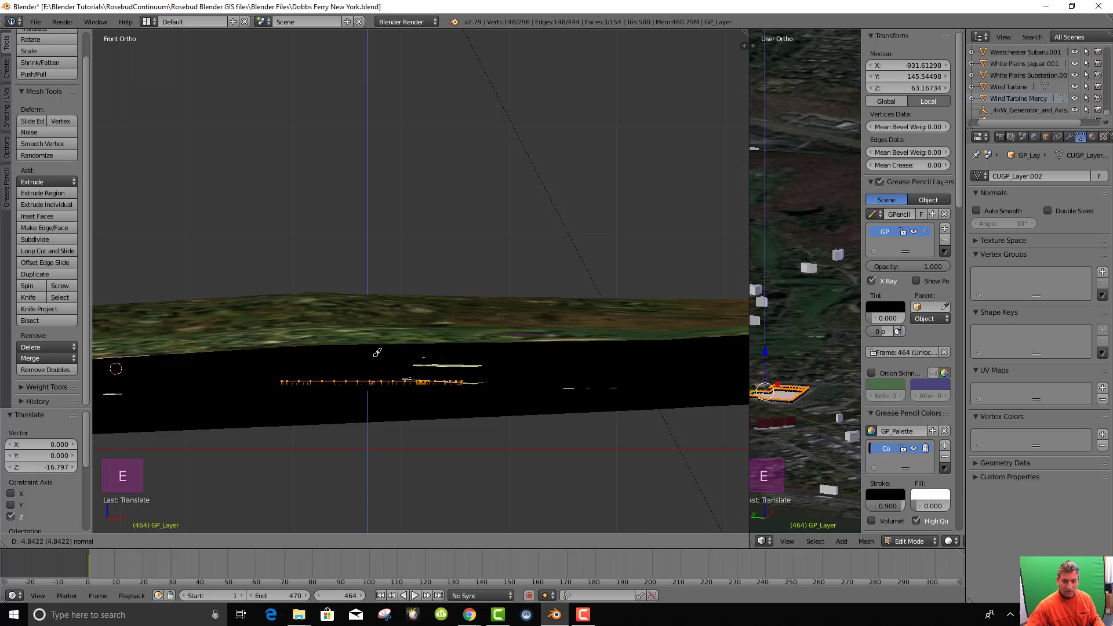
pyautogui.moveTo(377, 330)
pyautogui.mouseDown()
pyautogui.moveTo(376, 321)
pyautogui.moveTo(376, 341)
pyautogui.mouseUp()
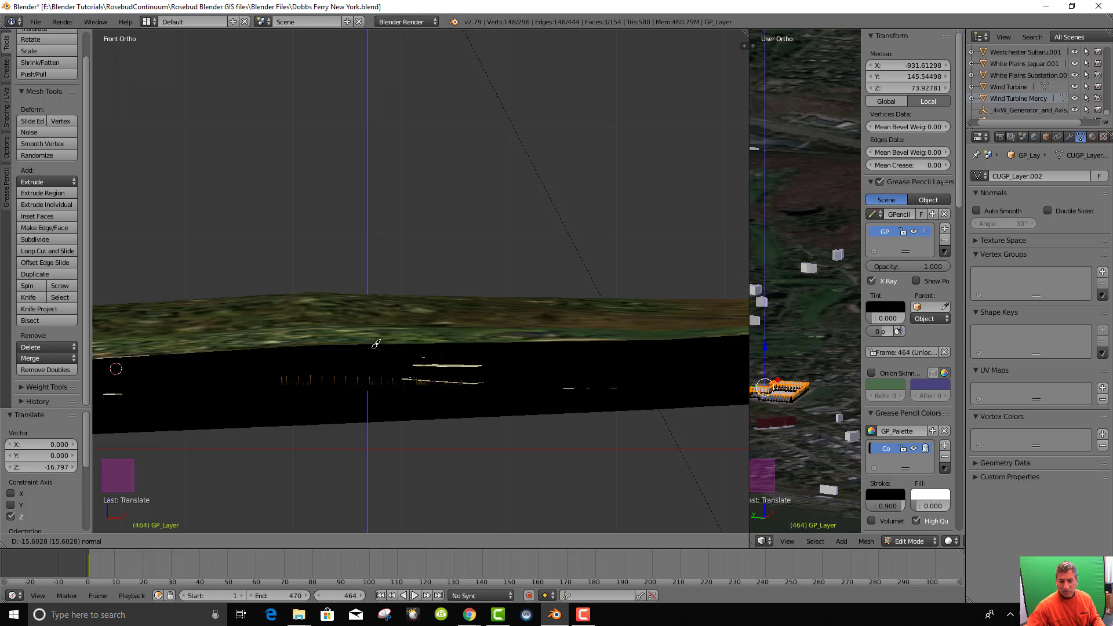
pyautogui.rightClick(375, 344)
# Raise the extruded roof faces about 22.4 units along Z in total and return to Object Mode
pyautogui.moveTo(413, 429); pyautogui.dragTo(436, 480, button='middle')
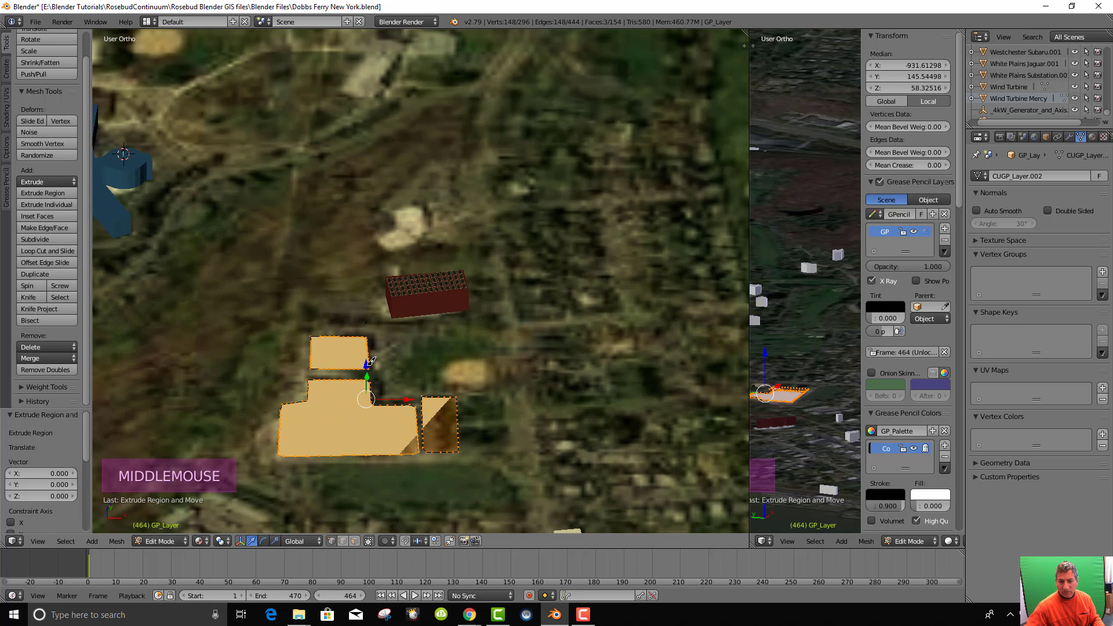
pyautogui.moveTo(371, 361); pyautogui.dragTo(371, 342)
pyautogui.moveTo(371, 342); pyautogui.dragTo(392, 346, button='middle')
pyautogui.moveTo(371, 331); pyautogui.dragTo(371, 331)
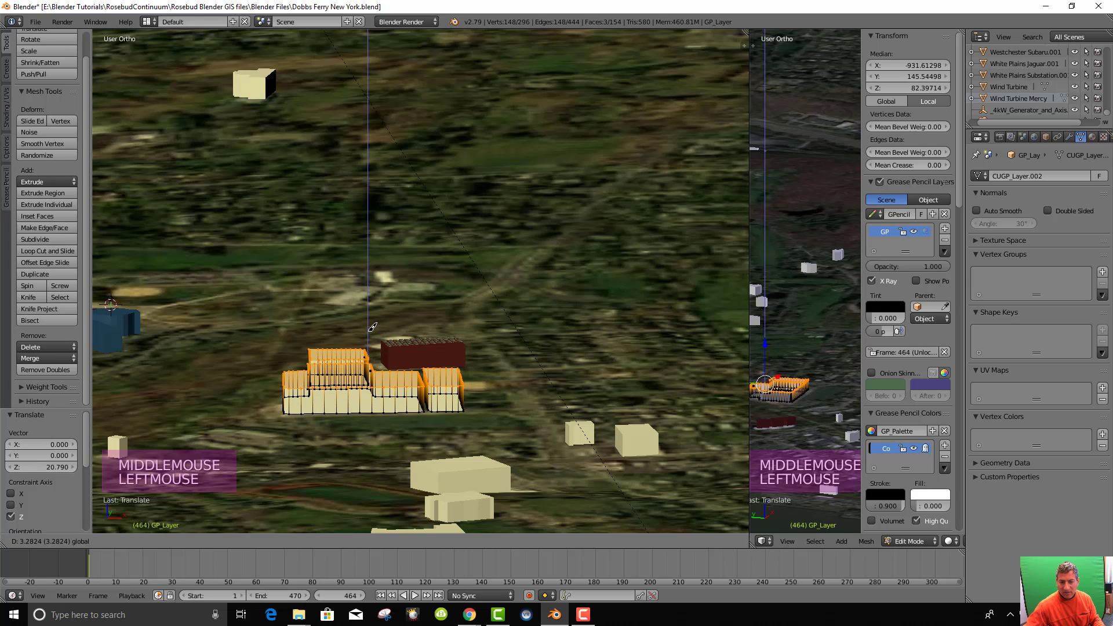
pyautogui.moveTo(453, 398); pyautogui.dragTo(569, 415, button='middle')
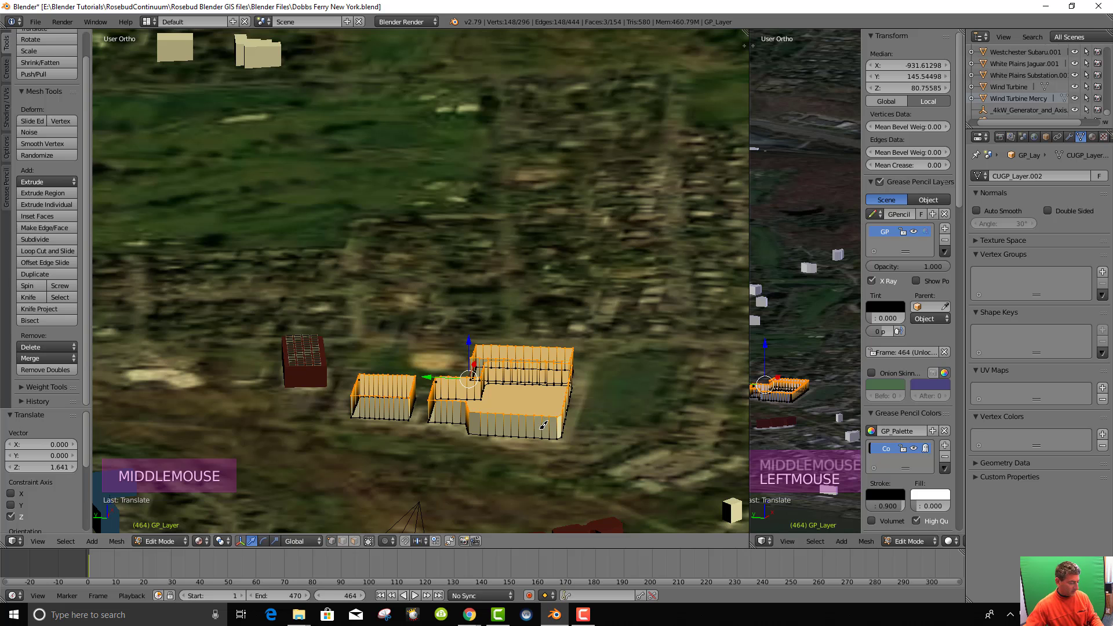
pyautogui.rightClick(528, 402)
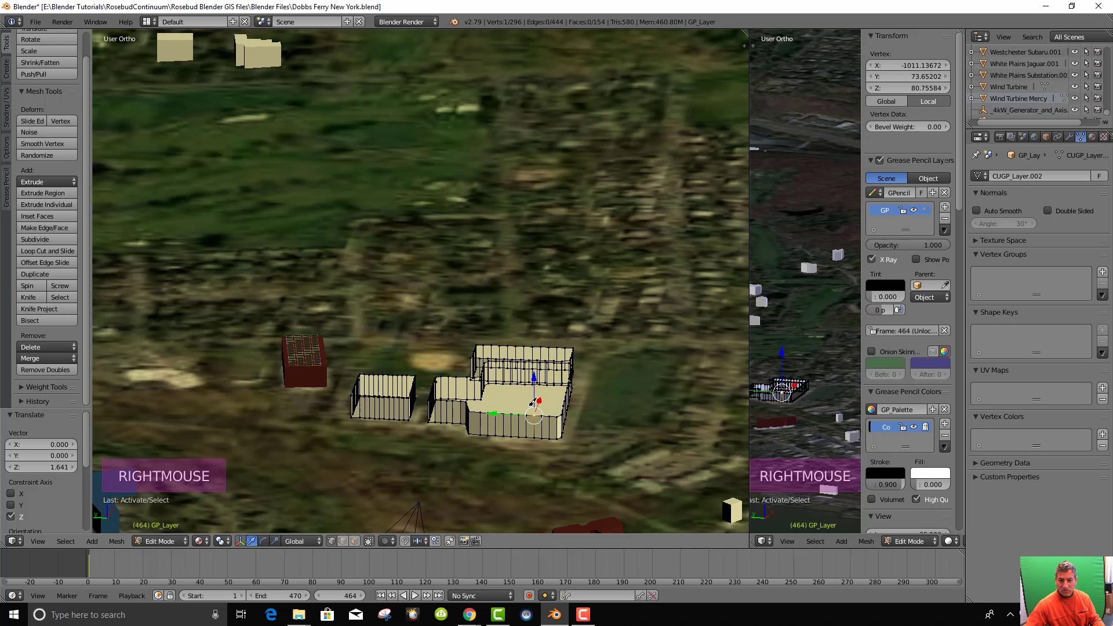
pyautogui.press('Tab')
pyautogui.moveTo(529, 409); pyautogui.dragTo(351, 437, button='middle')
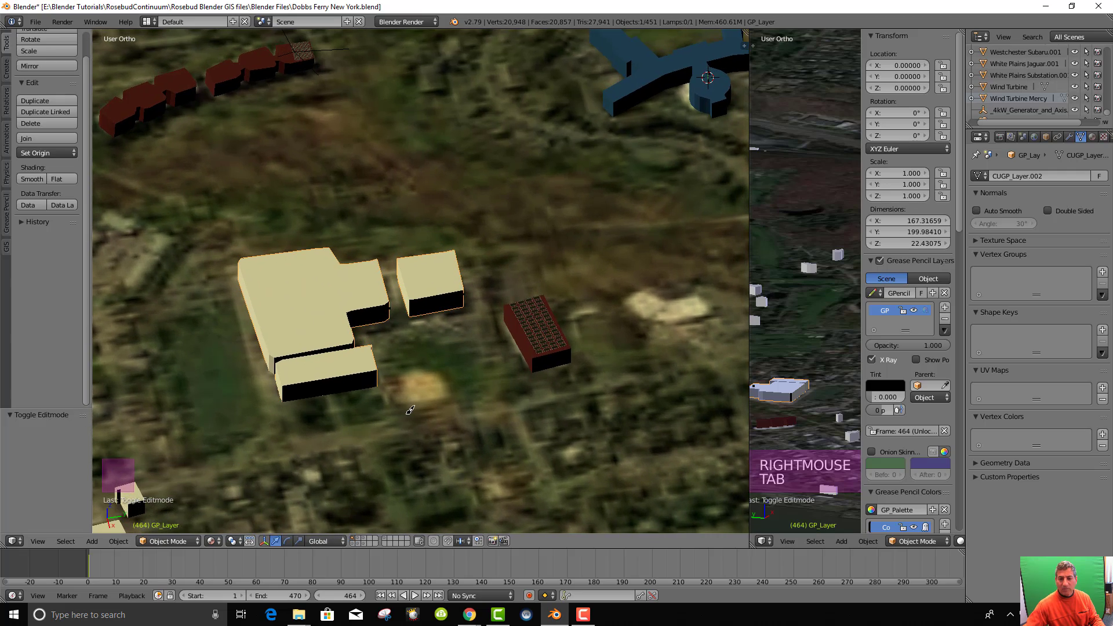
pyautogui.moveTo(410, 410); pyautogui.dragTo(350, 332, button='middle')
# Set the diffuse colour of the 01DEMDobbsFerry terrain's Material.001 to orange
pyautogui.rightClick(320, 270)
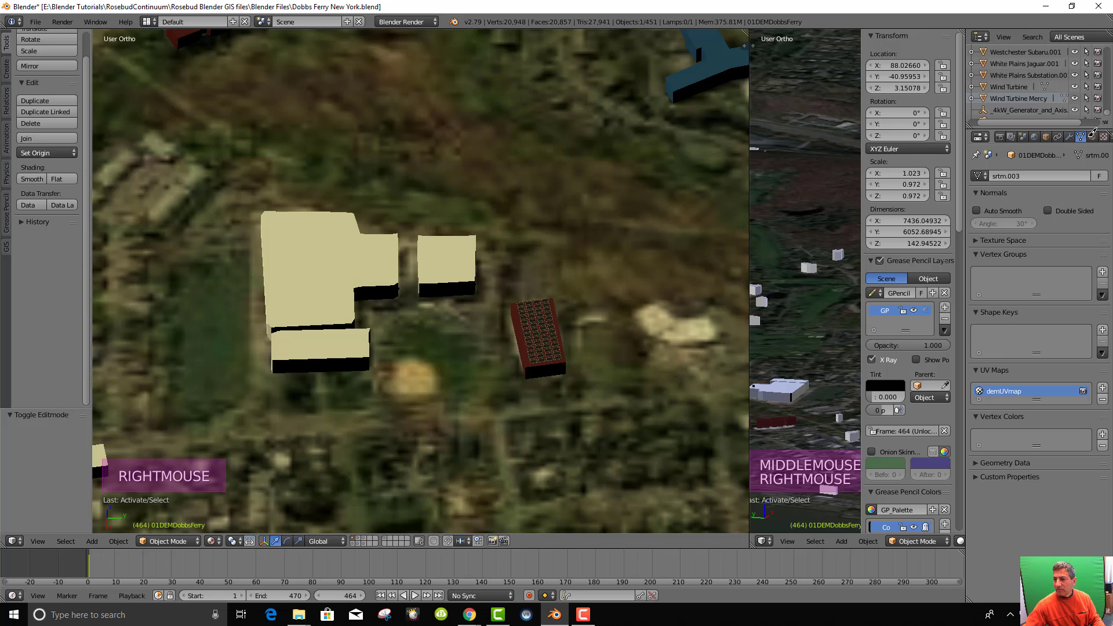
pyautogui.click(1093, 135)
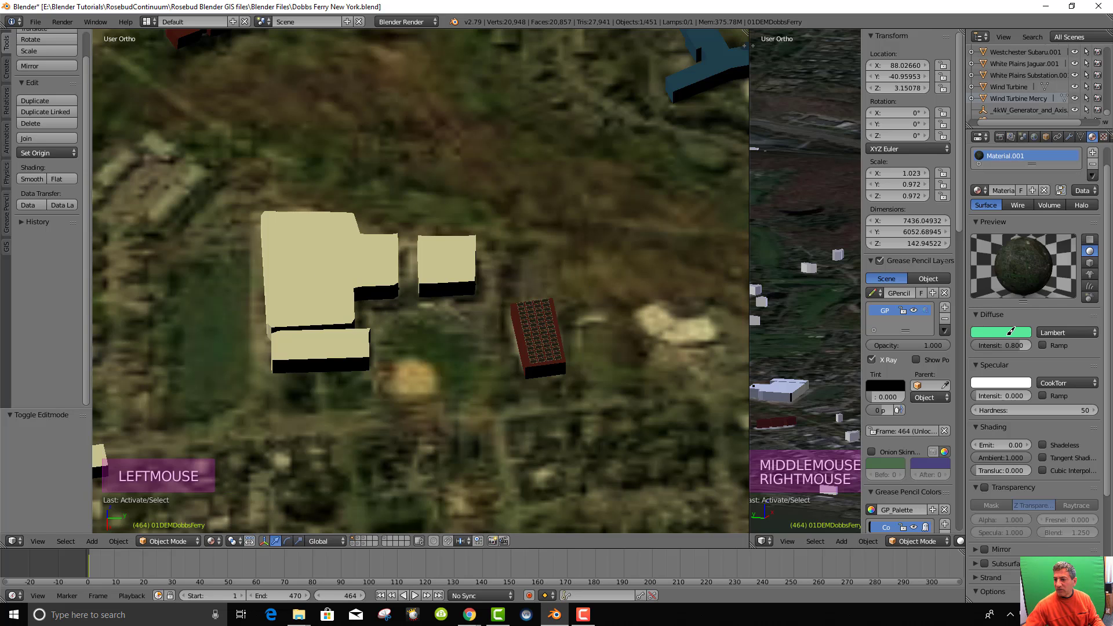
pyautogui.click(1011, 331)
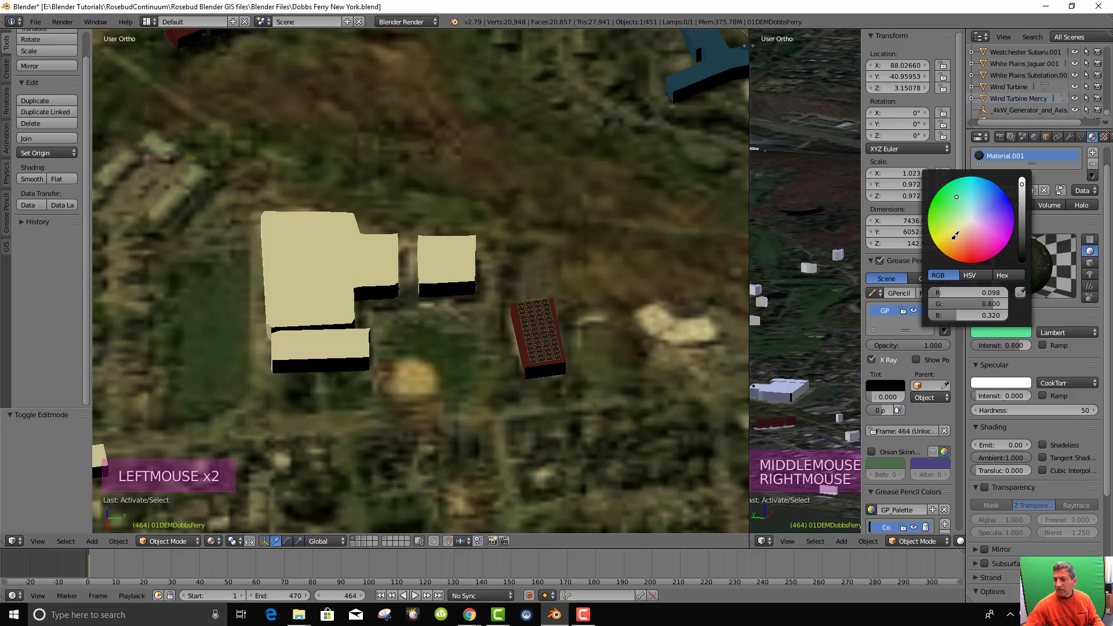
pyautogui.click(958, 246)
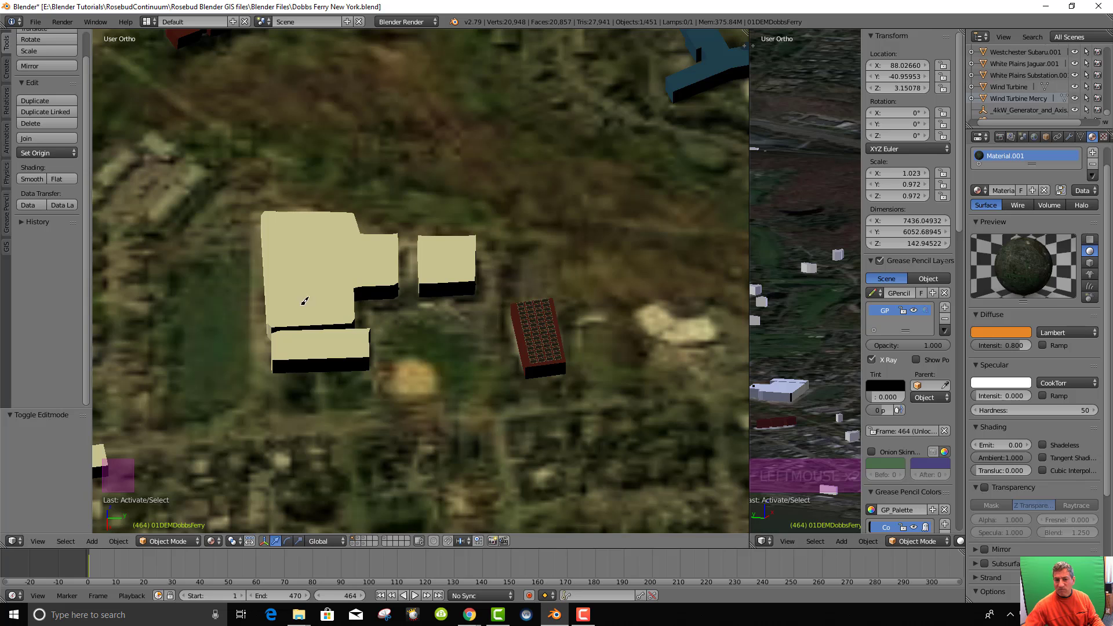
# Give the new building mesh a new material with a dark brown diffuse colour of R 0.084, G 0.044, B 0.006
pyautogui.rightClick(321, 278)
pyautogui.click(998, 187)
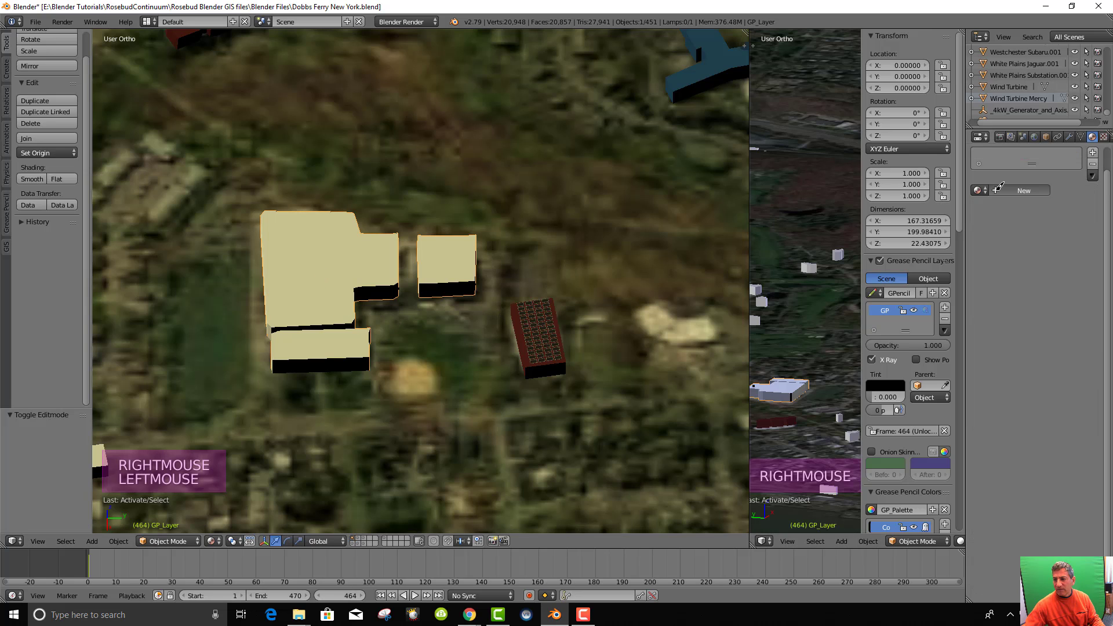
pyautogui.click(980, 190)
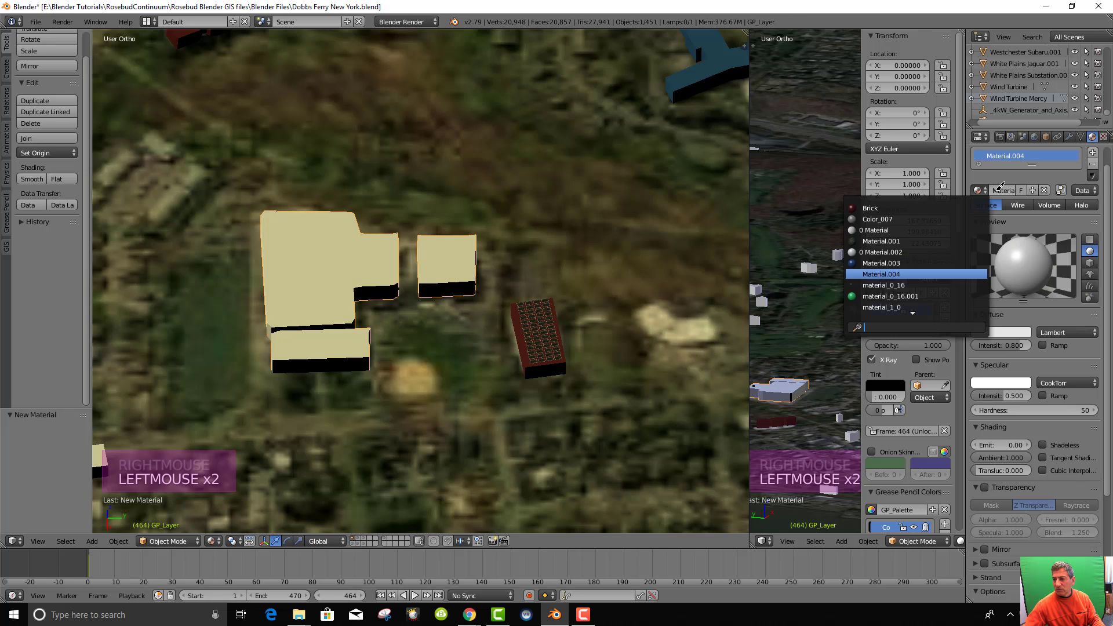
pyautogui.click(1014, 331)
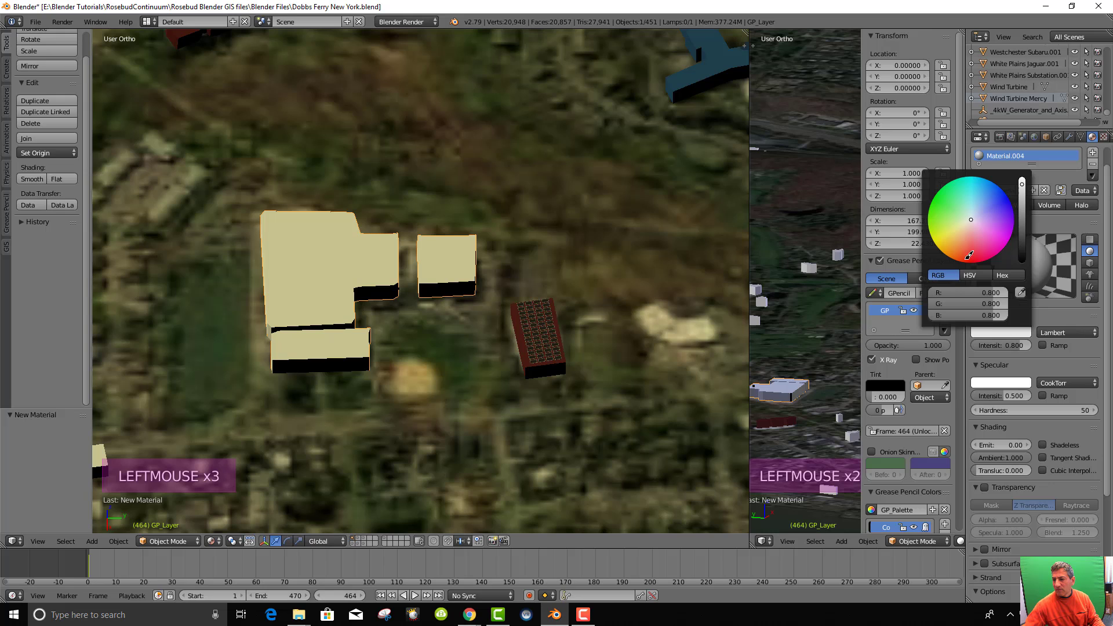
pyautogui.click(953, 241)
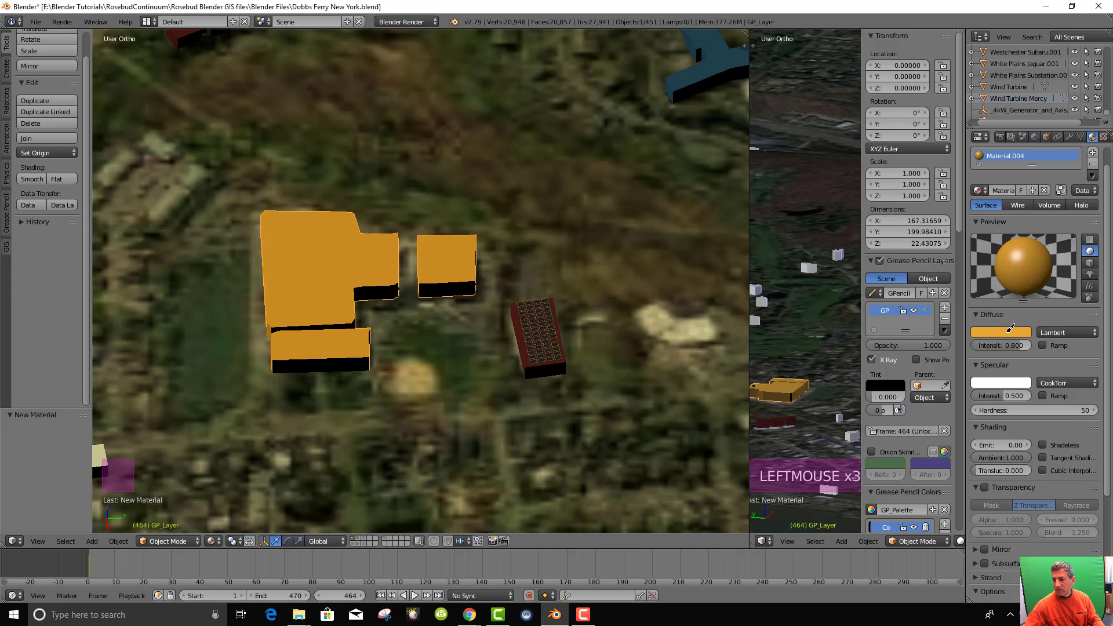
pyautogui.click(1011, 329)
pyautogui.click(1025, 236)
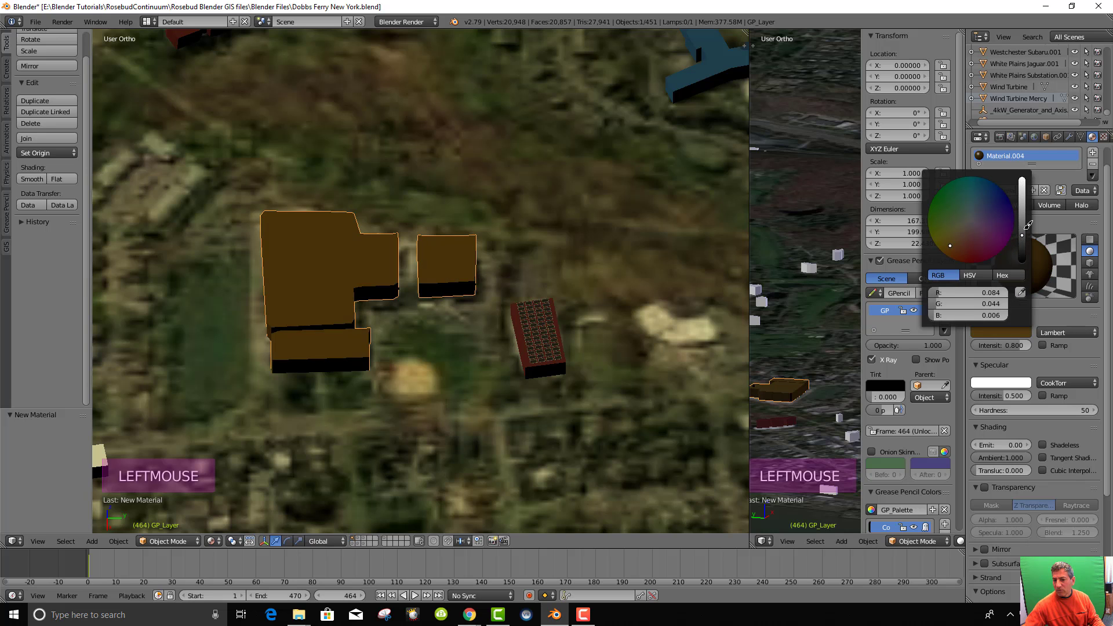
# Save the Dobbs Ferry New York.blend file with the newly coloured buildings
pyautogui.moveTo(628, 362); pyautogui.dragTo(424, 359, button='middle')
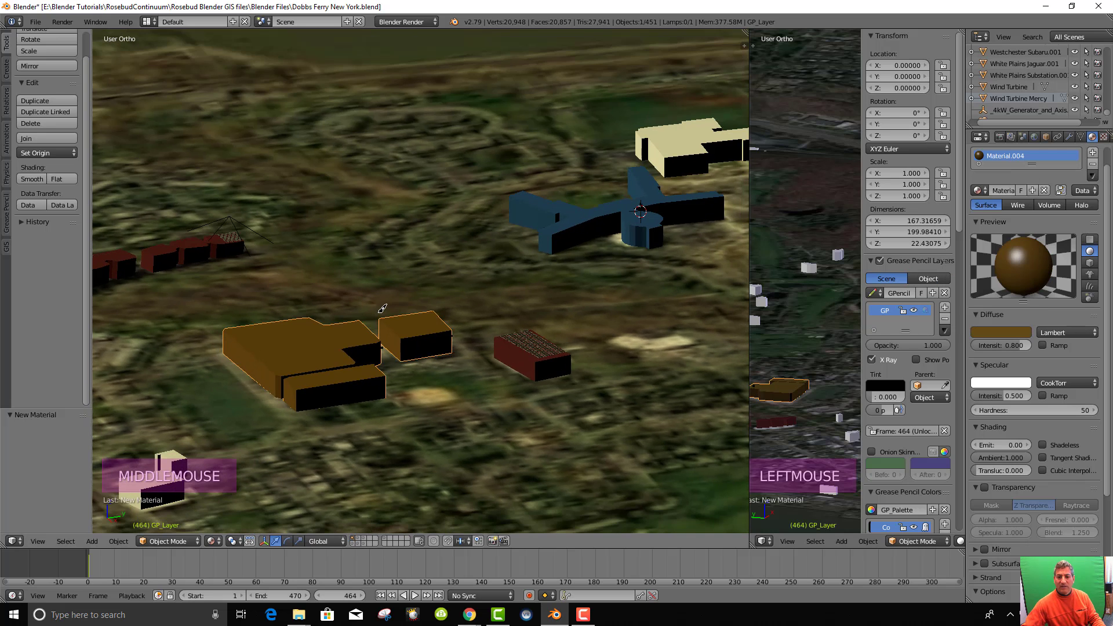
pyautogui.scroll(4, 424, 360)
pyautogui.scroll(-3, 424, 359)
pyautogui.moveTo(449, 405); pyautogui.dragTo(490, 397, button='middle')
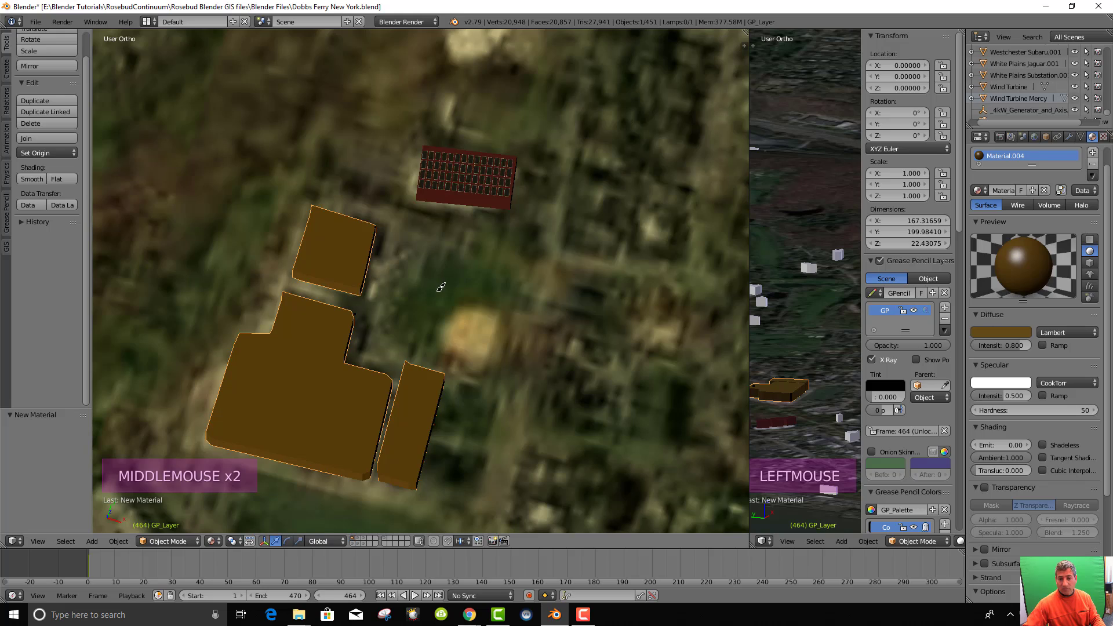
pyautogui.scroll(-3, 440, 286)
pyautogui.moveTo(441, 287); pyautogui.dragTo(427, 248, button='middle')
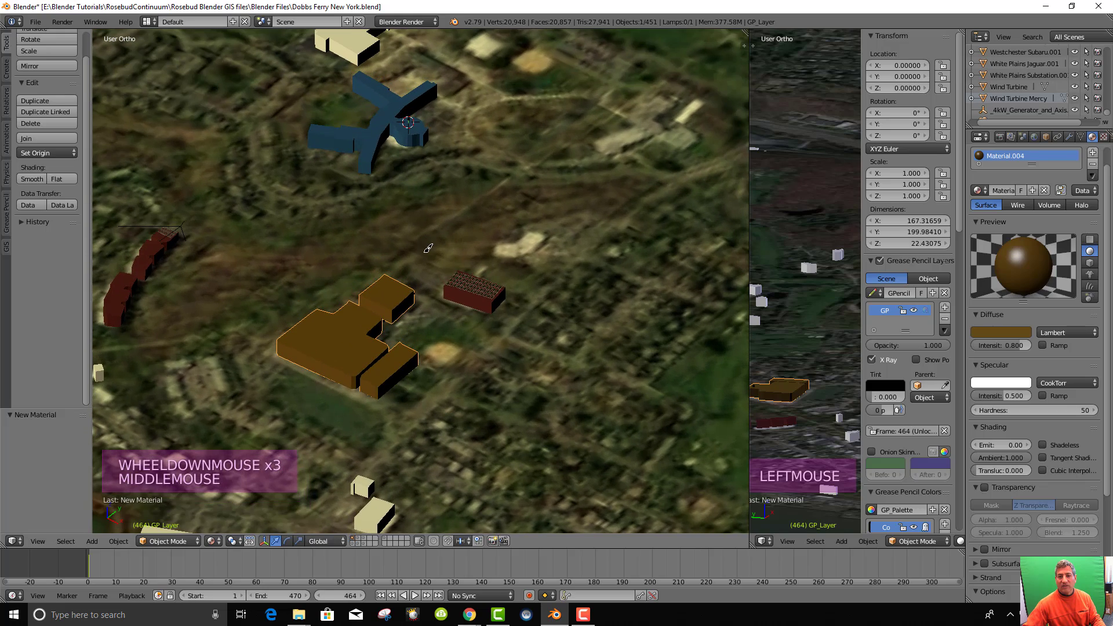
pyautogui.scroll(-4, 419, 291)
pyautogui.click(35, 22)
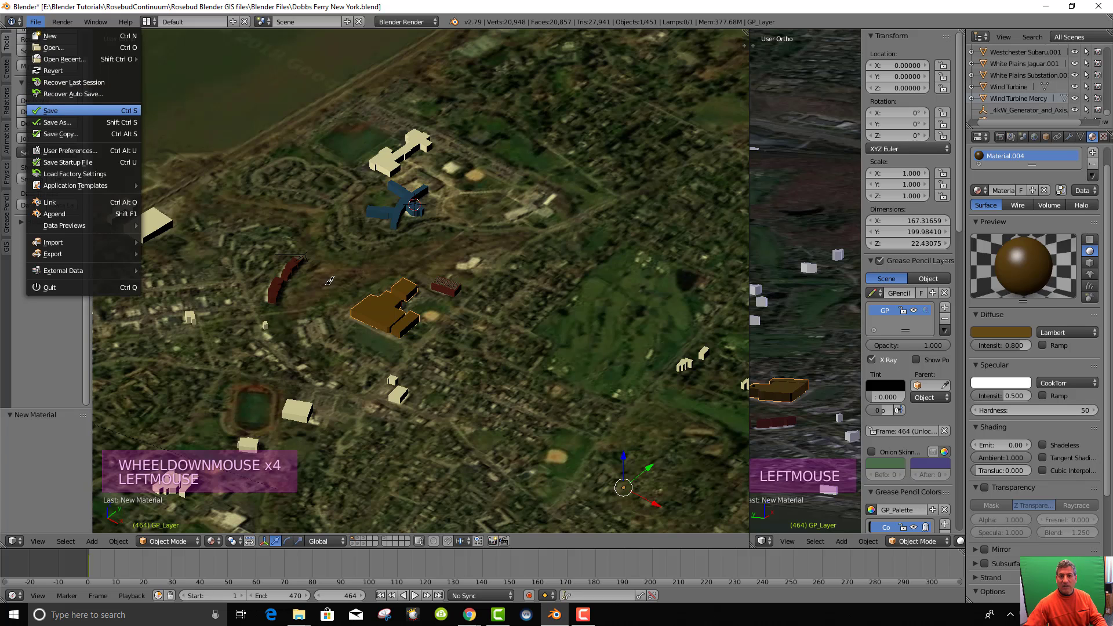
pyautogui.click(51, 111)
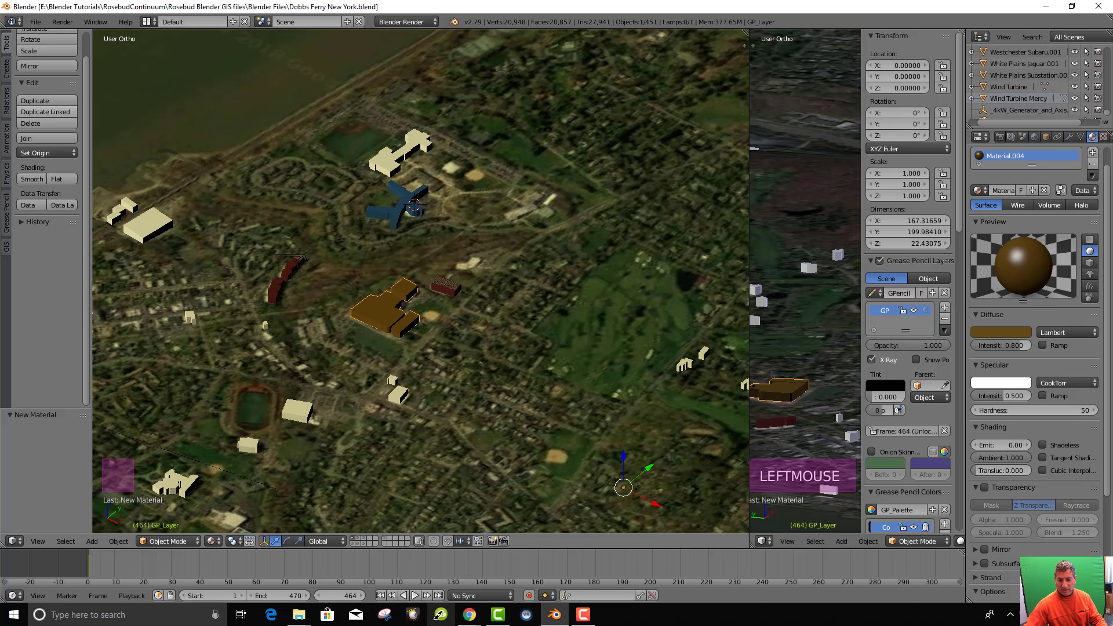
# Switch to the 3D Warehouse page in Chrome and search the model library for "wind and solar"
pyautogui.moveTo(471, 614)
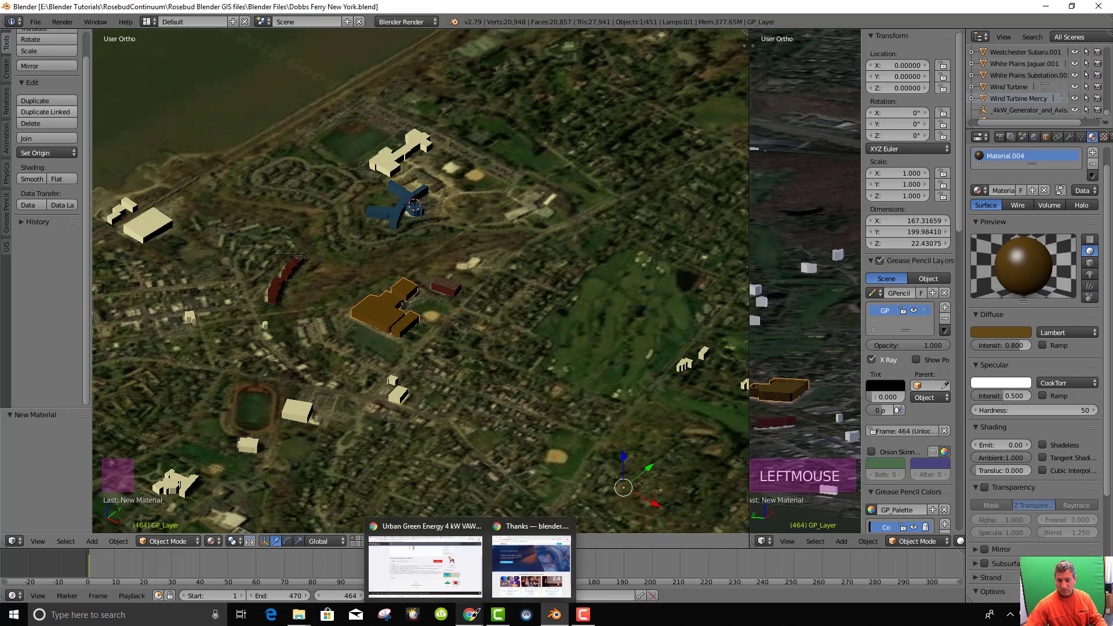
pyautogui.click(440, 520)
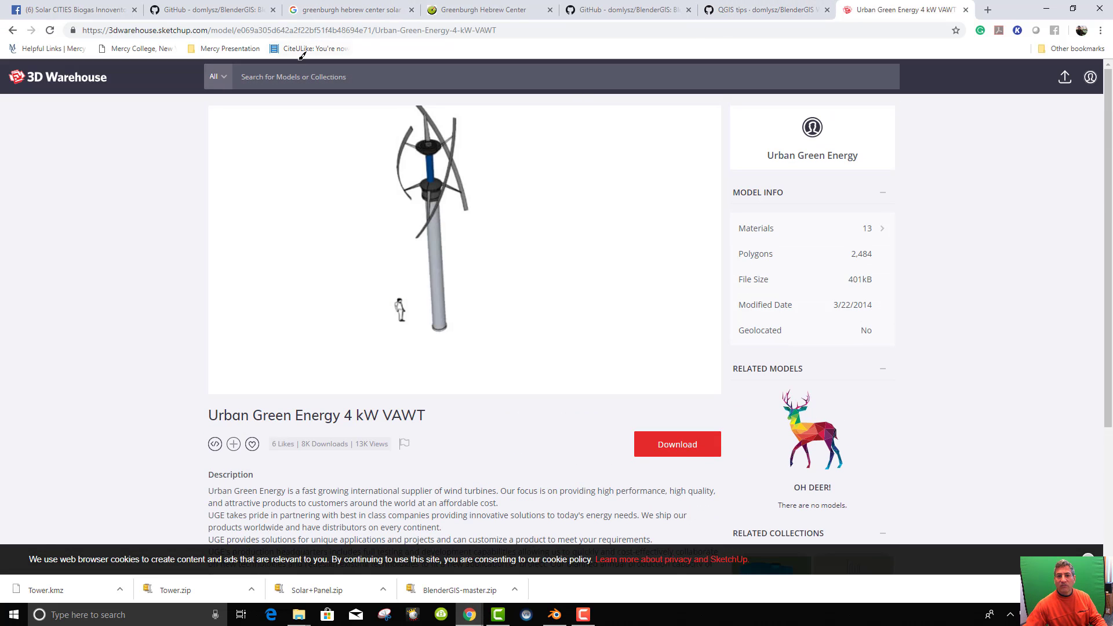
pyautogui.click(312, 76)
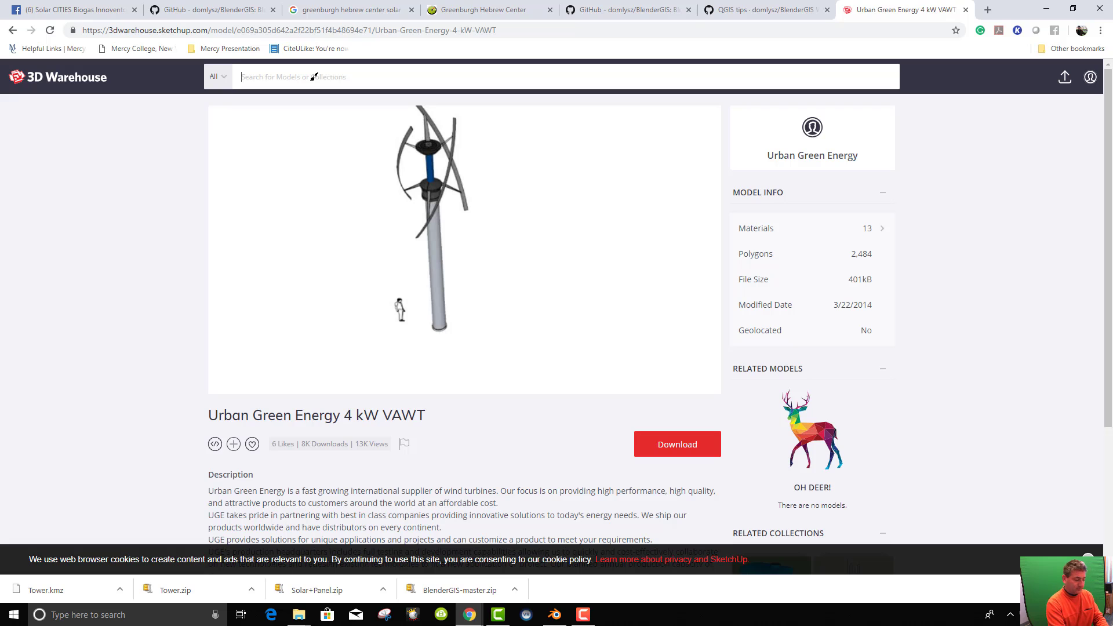
pyautogui.write('wind and solar')
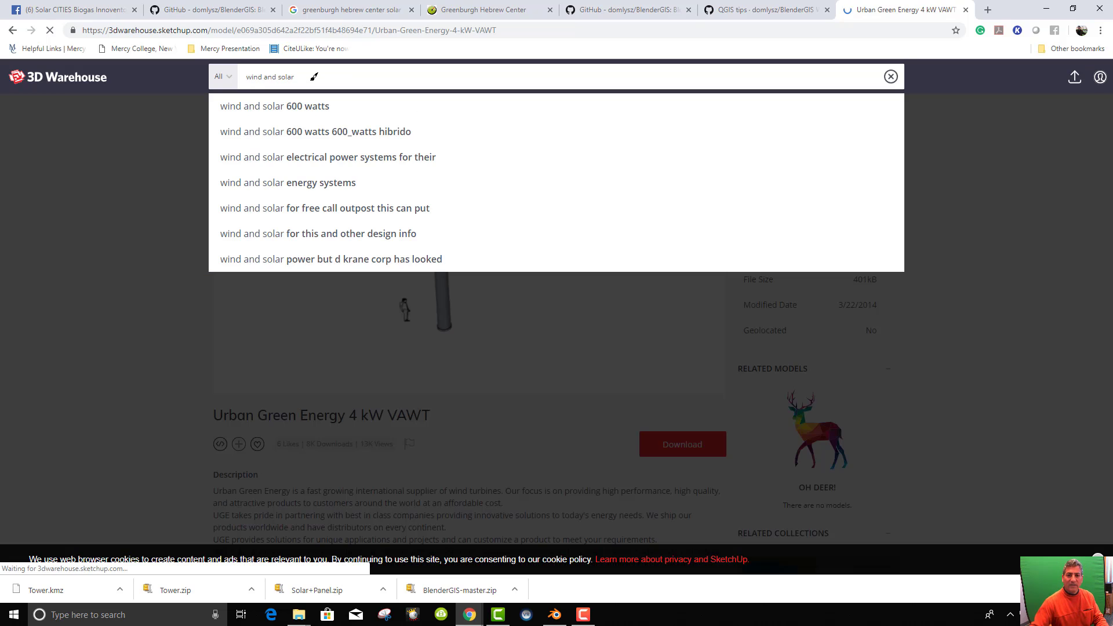
pyautogui.press('Return')
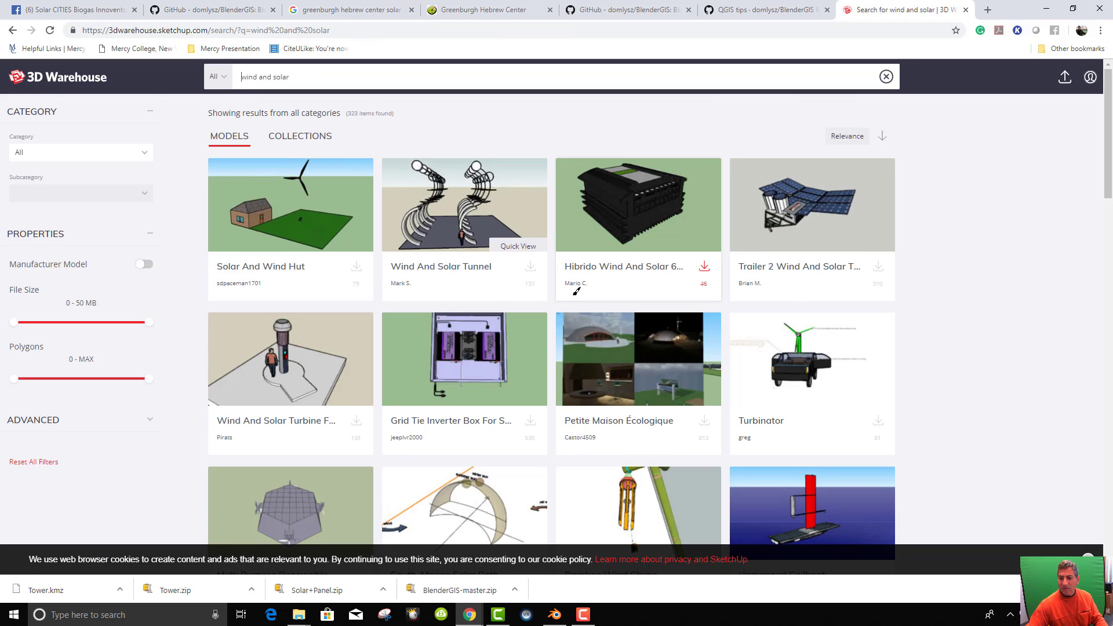
# Examine the "wind and solar" search results for a combined wind turbine and solar panel model suitable for the scene
pyautogui.scroll(-7, 580, 290)
pyautogui.scroll(-3, 623, 336)
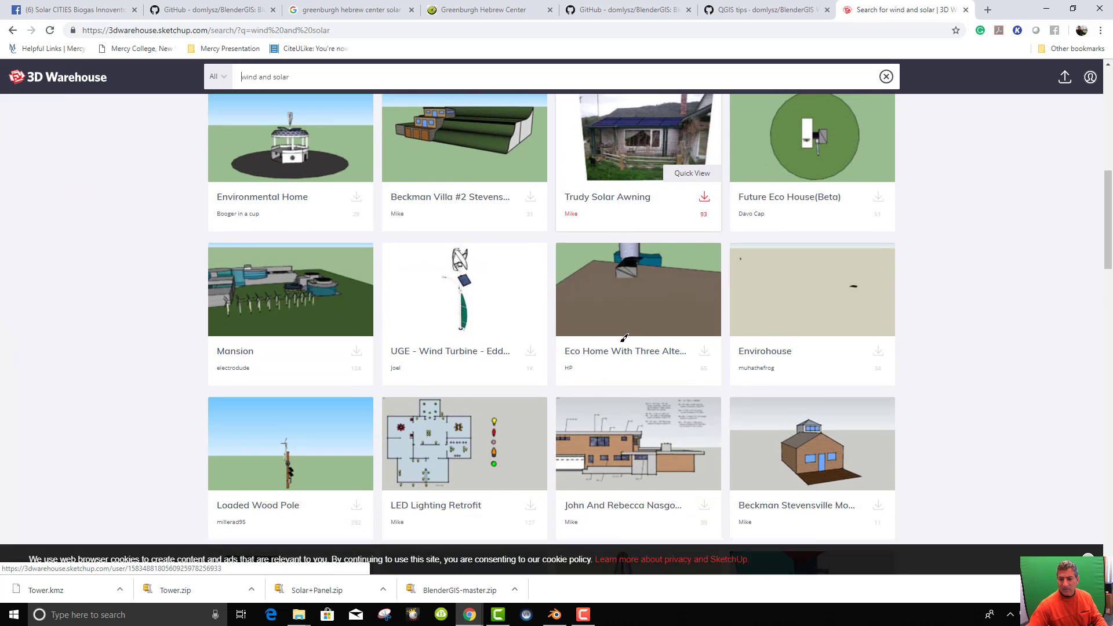
pyautogui.scroll(-3, 621, 333)
pyautogui.scroll(4, 521, 319)
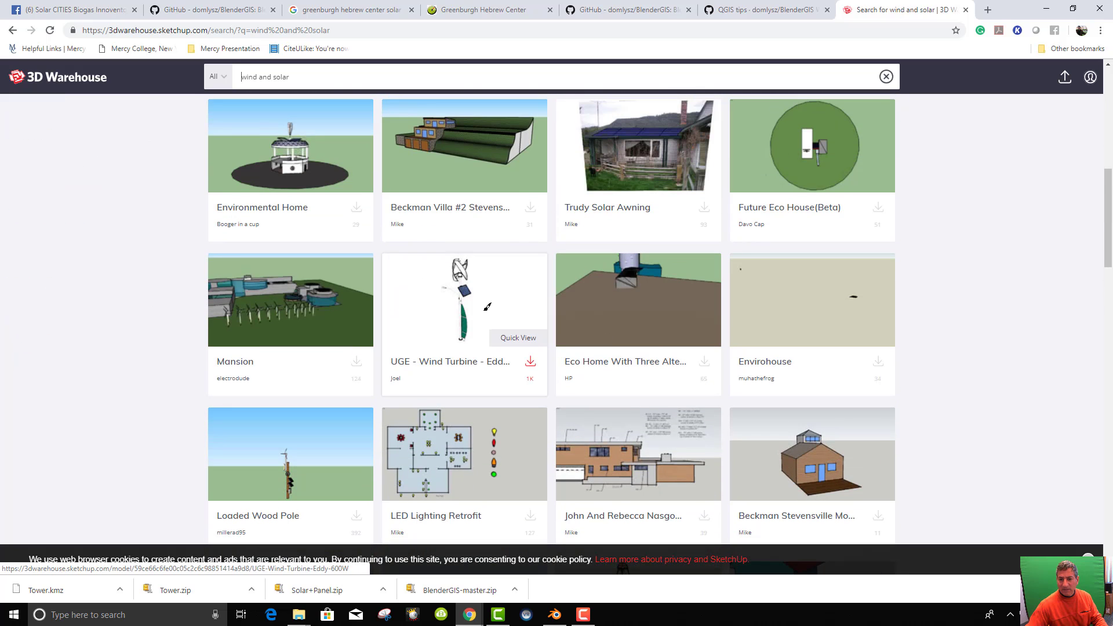
pyautogui.scroll(-3, 464, 267)
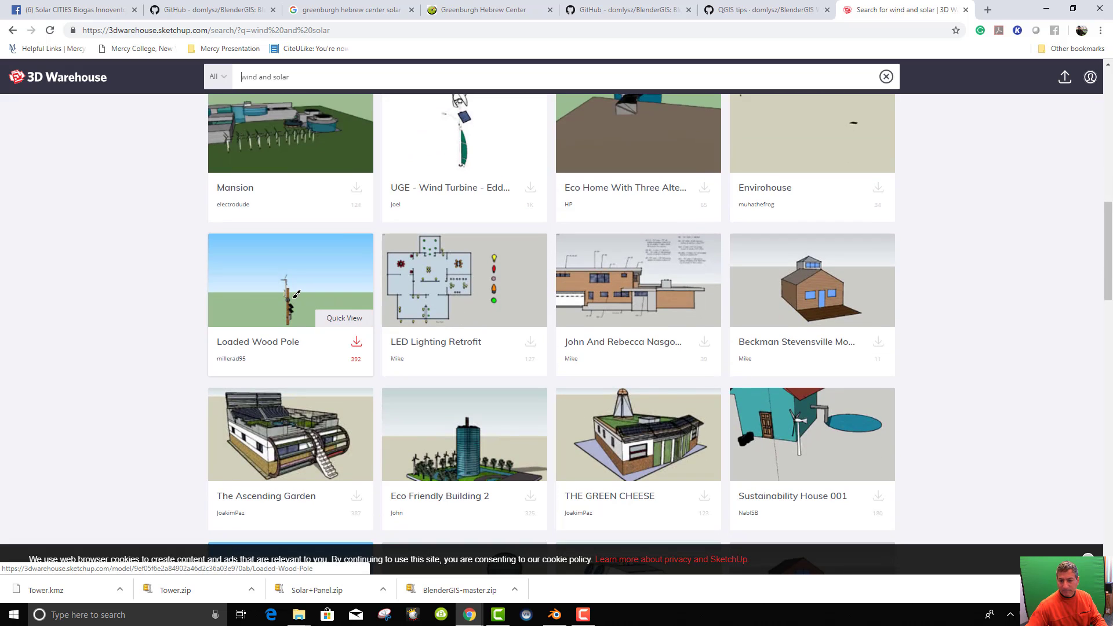
pyautogui.scroll(-6, 322, 301)
pyautogui.scroll(-4, 384, 303)
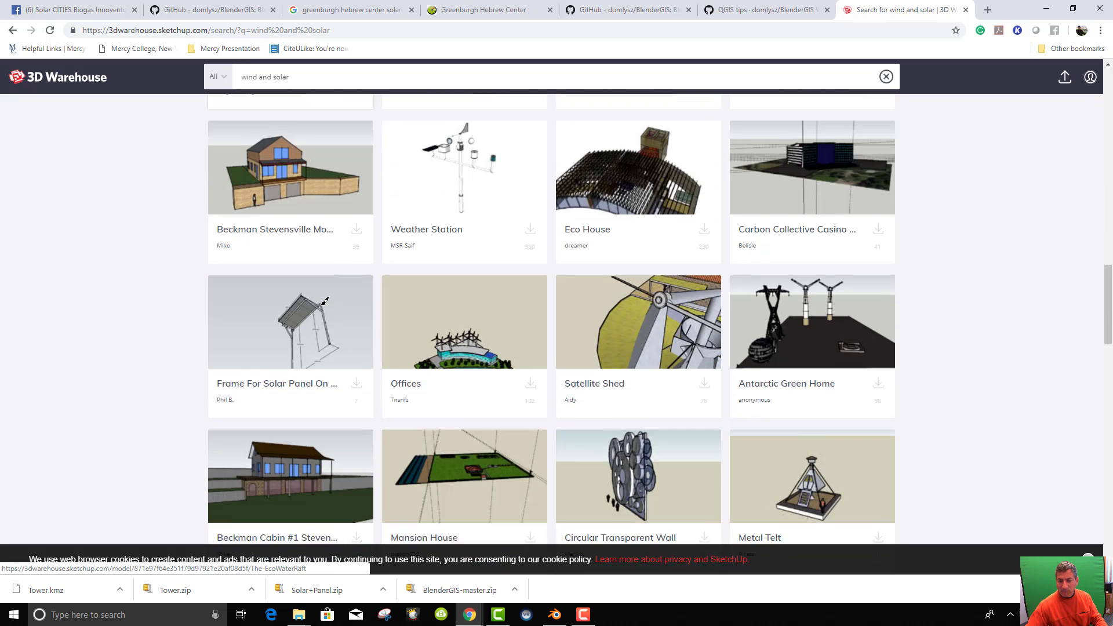
pyautogui.scroll(-4, 417, 309)
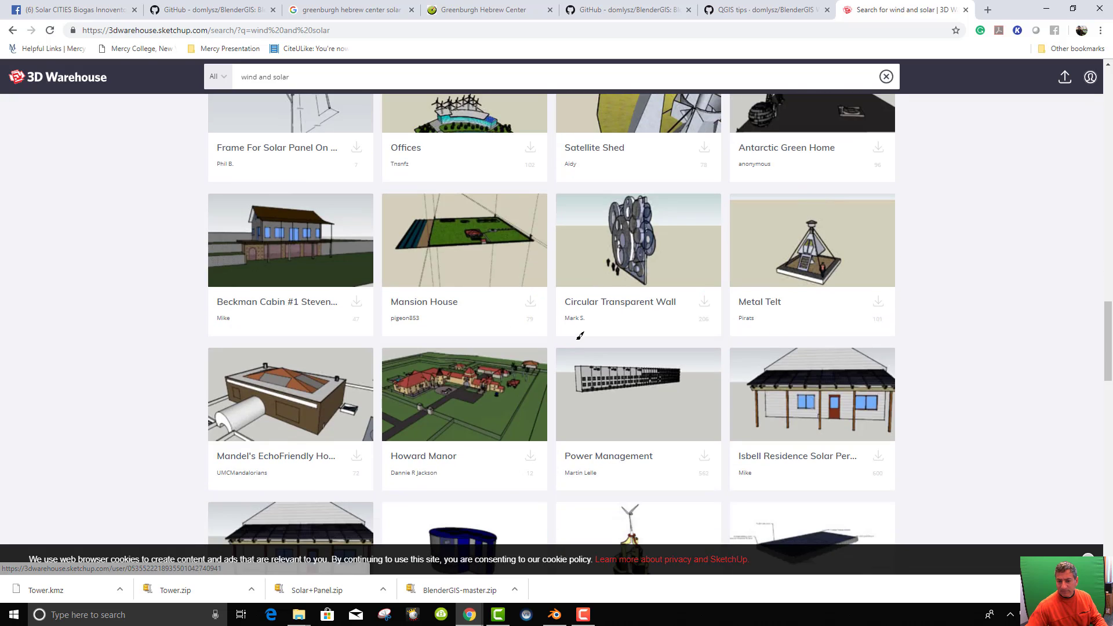
pyautogui.scroll(-4, 577, 353)
pyautogui.scroll(-3, 574, 376)
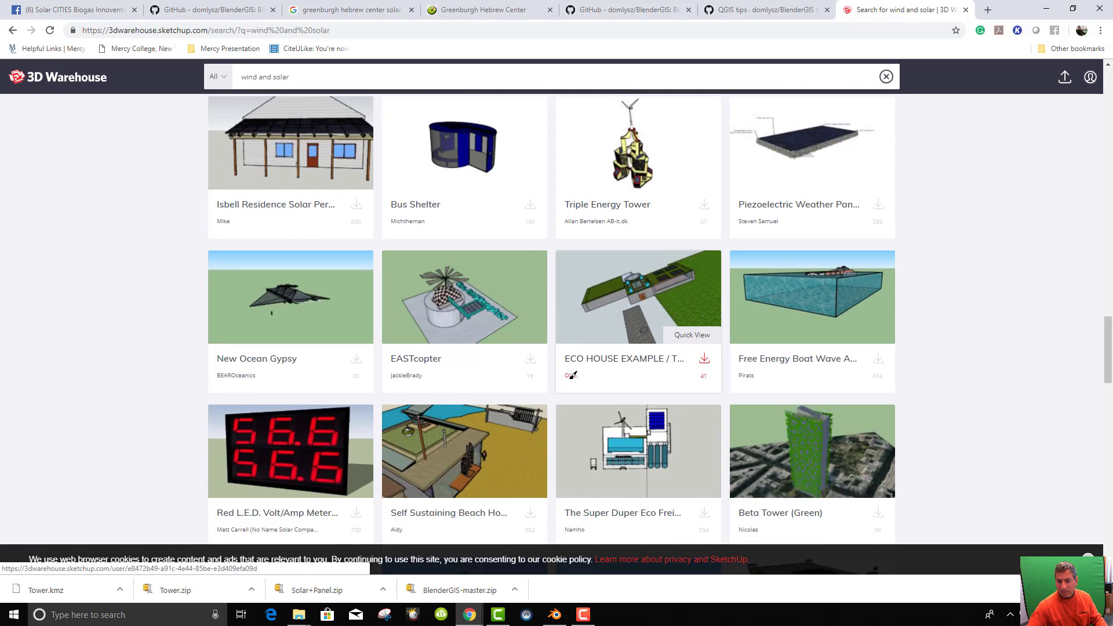
pyautogui.scroll(5, 573, 375)
pyautogui.scroll(15, 572, 376)
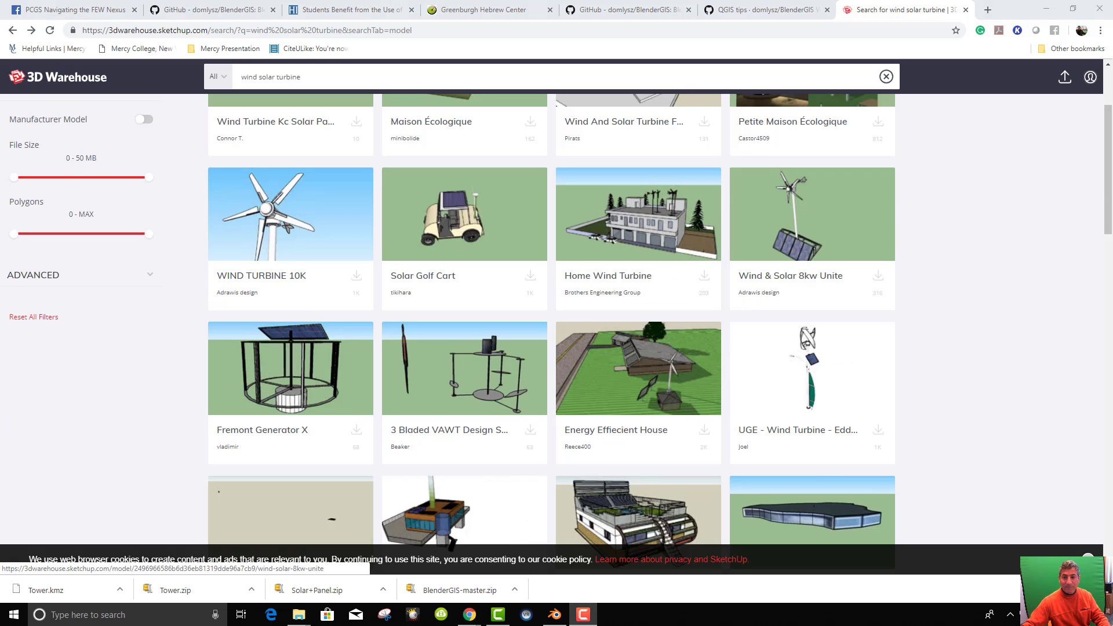
# Browse the wind solar turbine models and examine the wind and solar pole photo in the Hudson Independent article
pyautogui.scroll(3, 1086, 112)
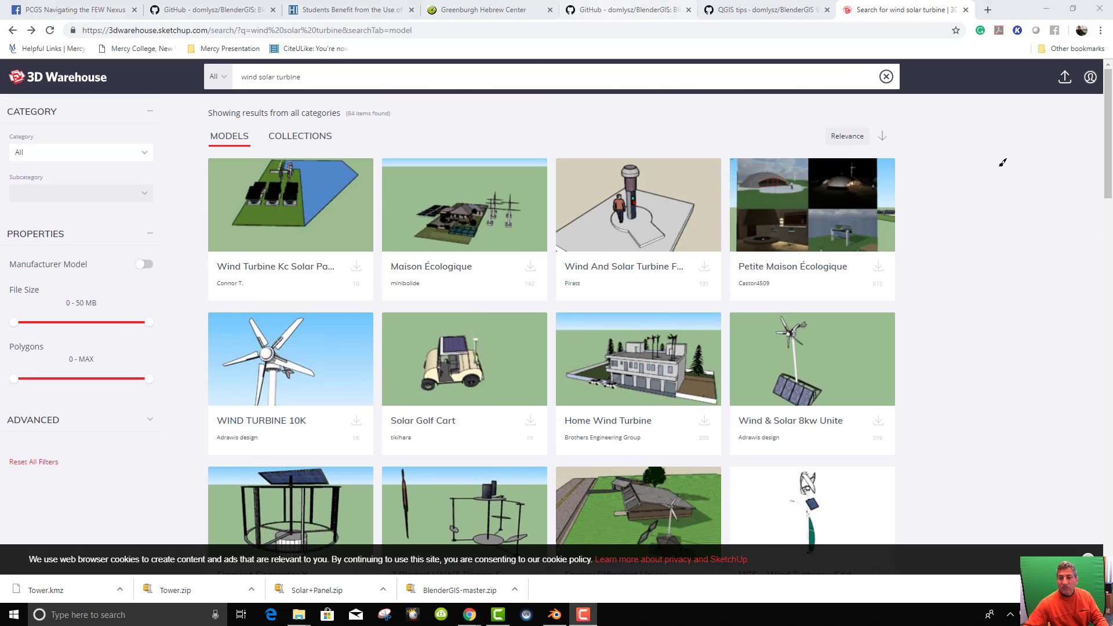
pyautogui.scroll(-4, 820, 275)
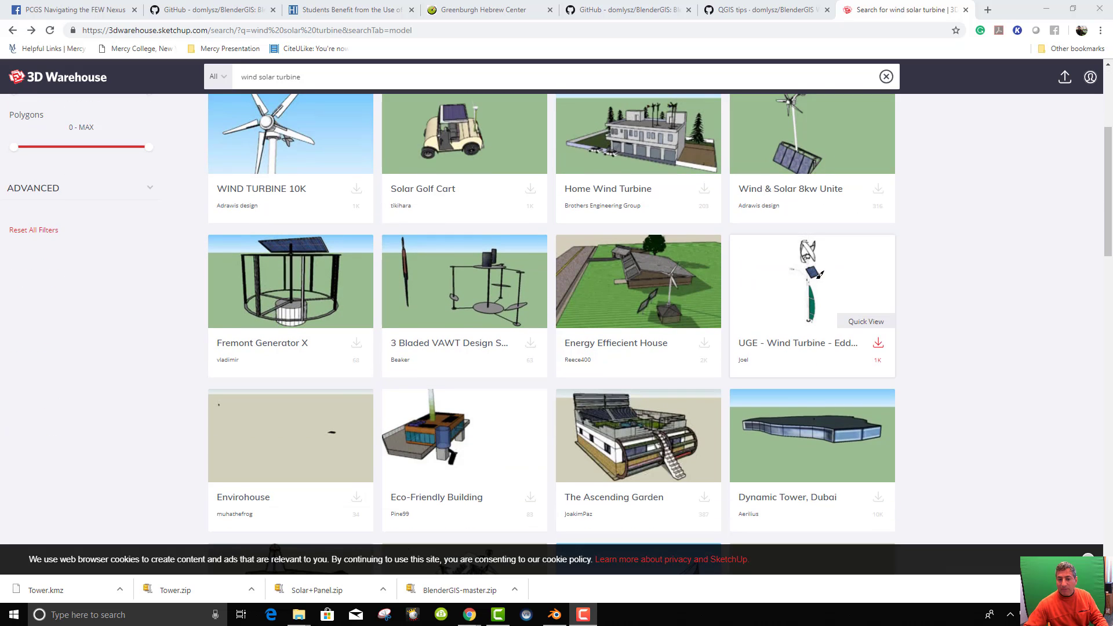
pyautogui.click(324, 11)
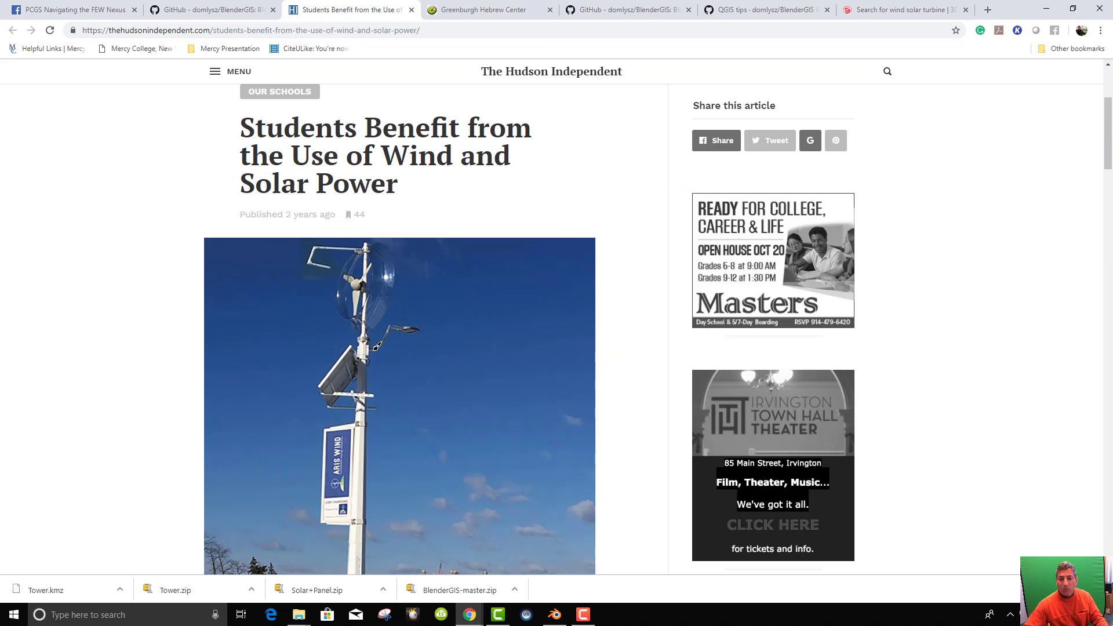
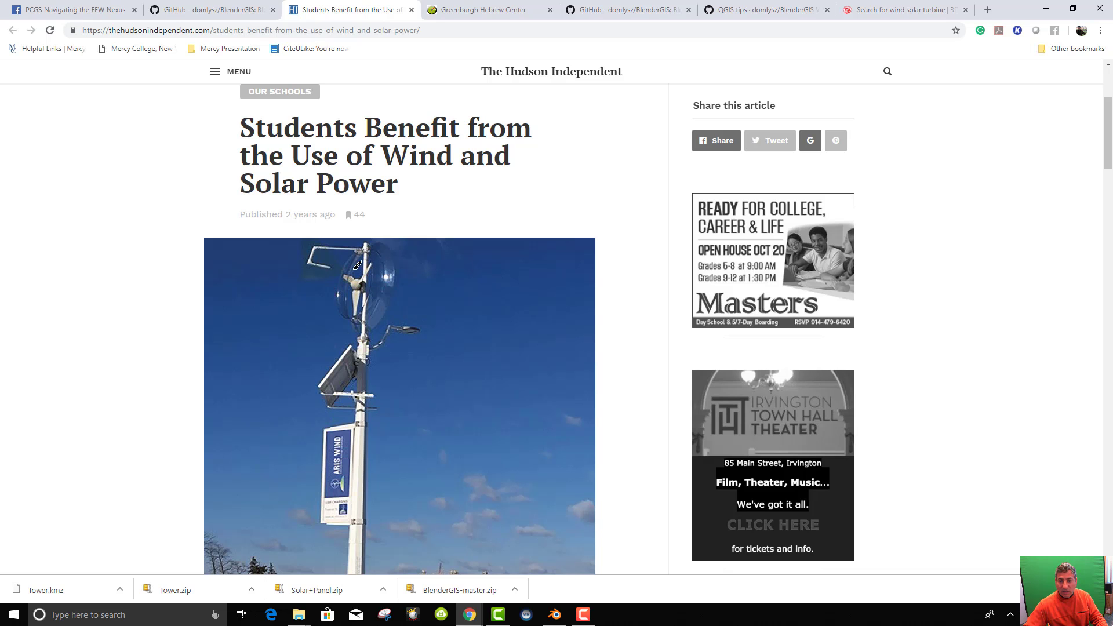
pyautogui.scroll(-4, 356, 335)
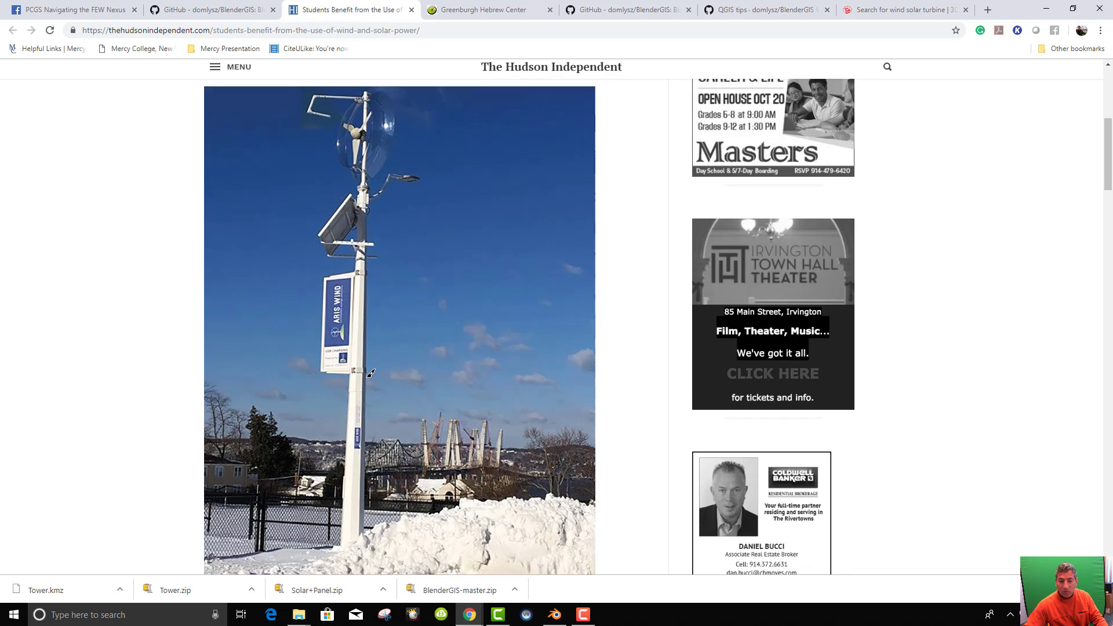
pyautogui.scroll(5, 362, 263)
pyautogui.scroll(-1, 363, 262)
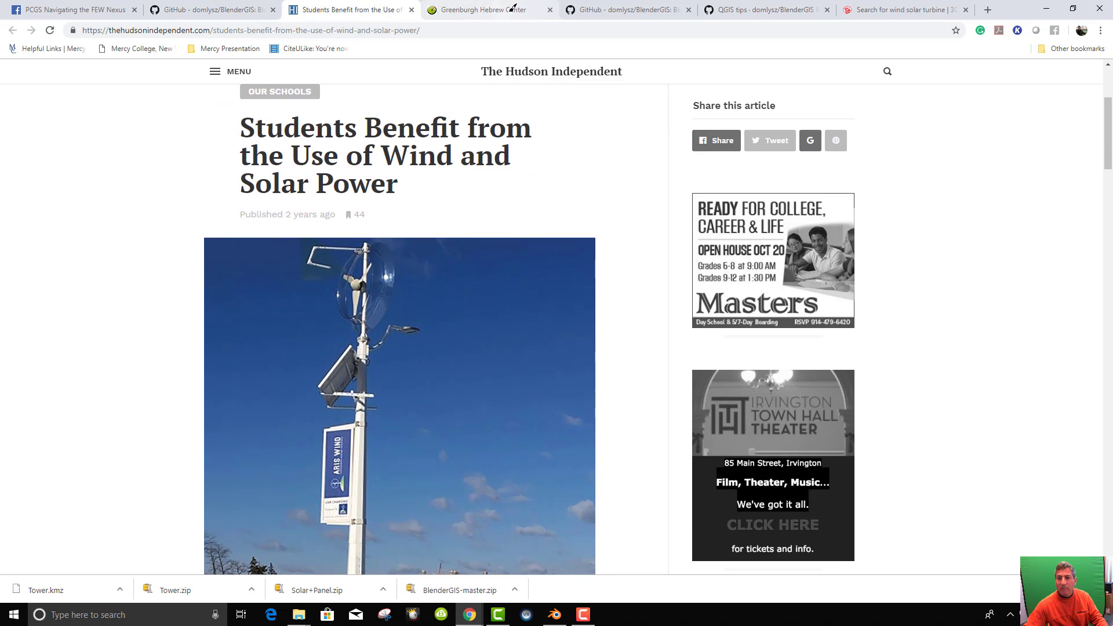
# Return to 3D Warehouse and search the models for "aris wind"
pyautogui.click(881, 10)
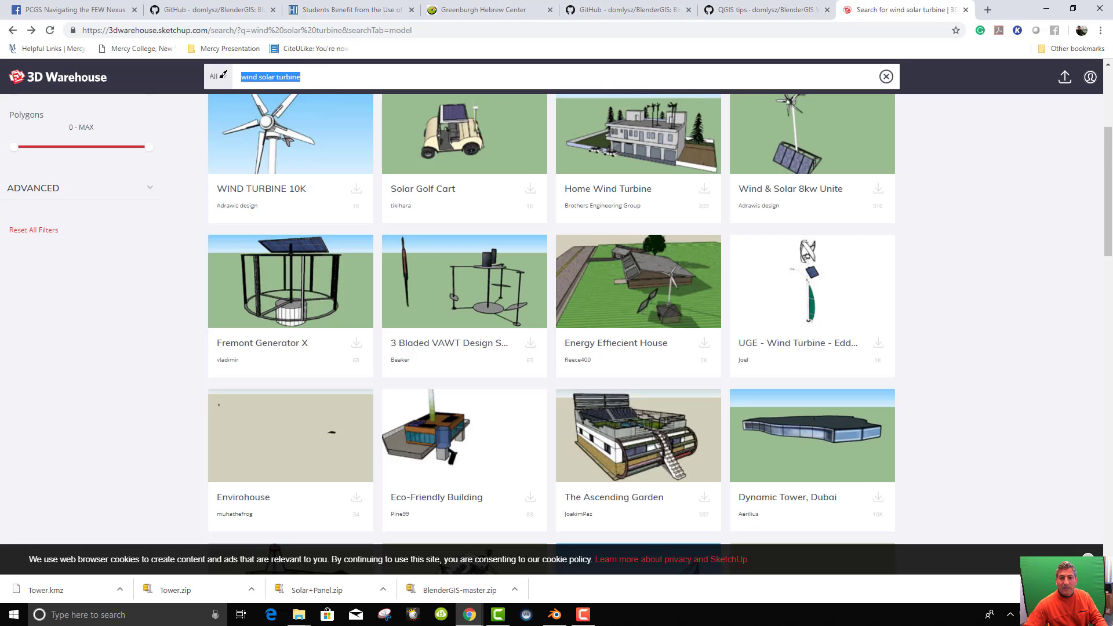
pyautogui.click(307, 79)
pyautogui.write('aris wind')
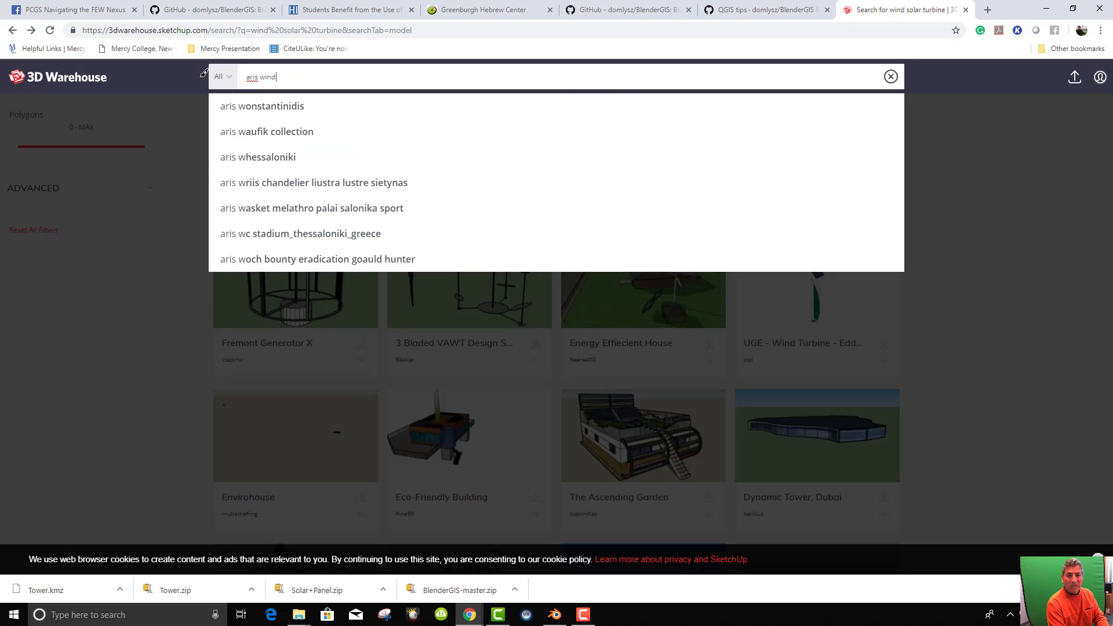
pyautogui.press('Return')
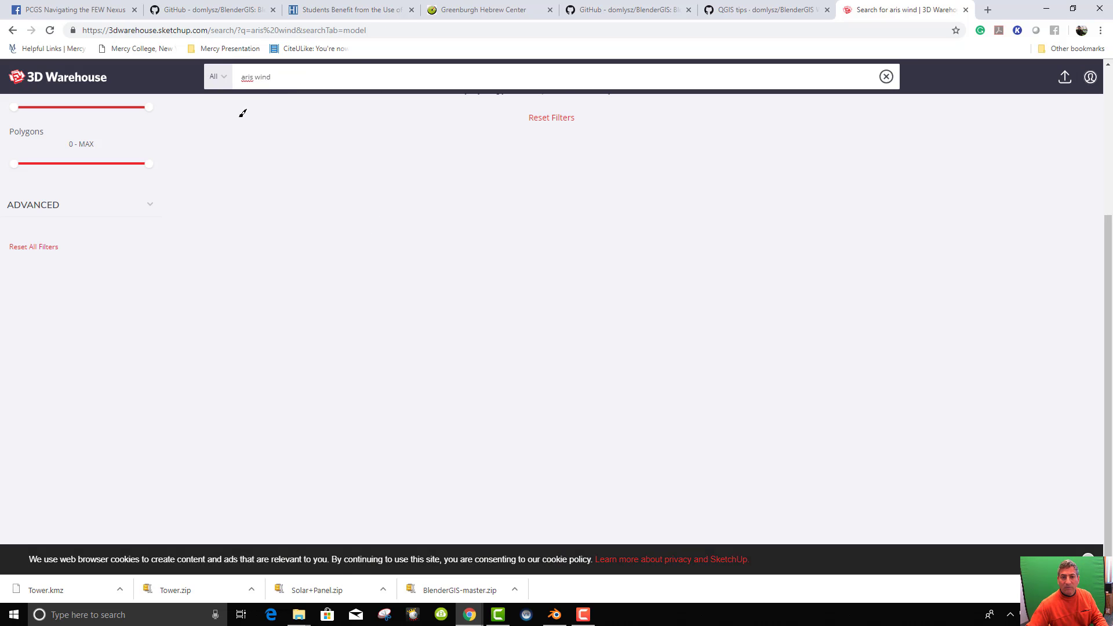
# Replace the 3D Warehouse search with "solar wind" and run it
pyautogui.write('aris')
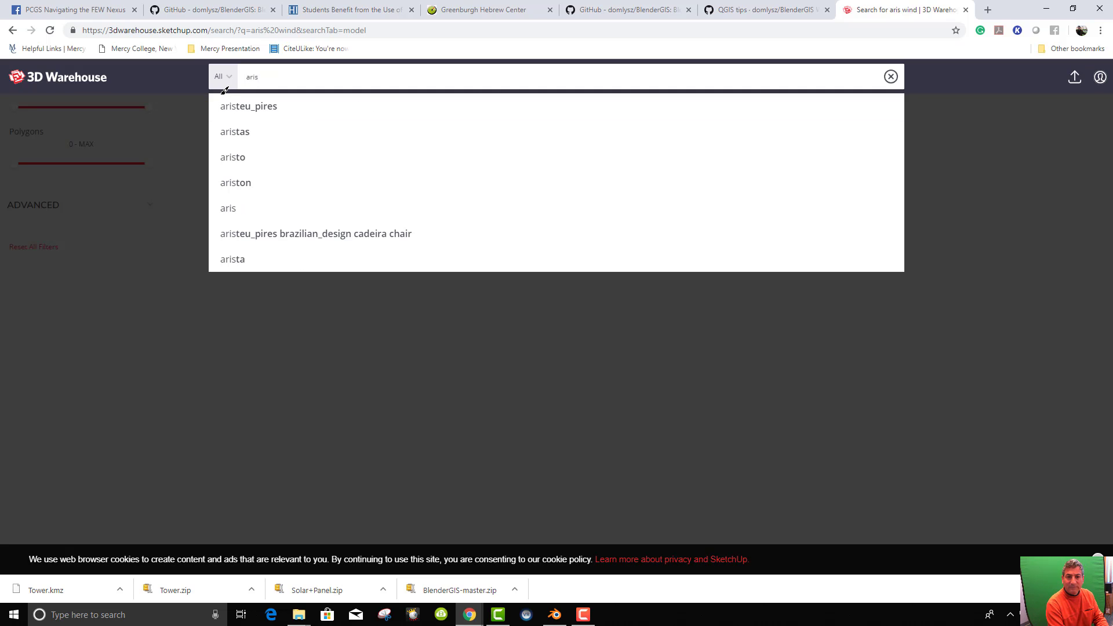
pyautogui.write('sp')
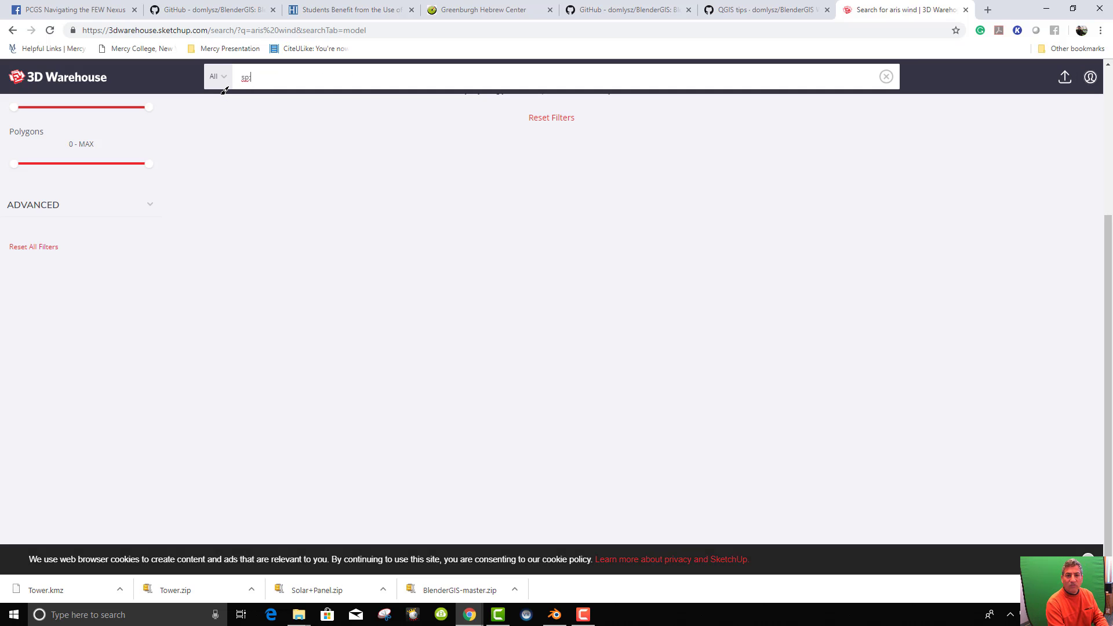
pyautogui.write(' a')
pyautogui.write('olar')
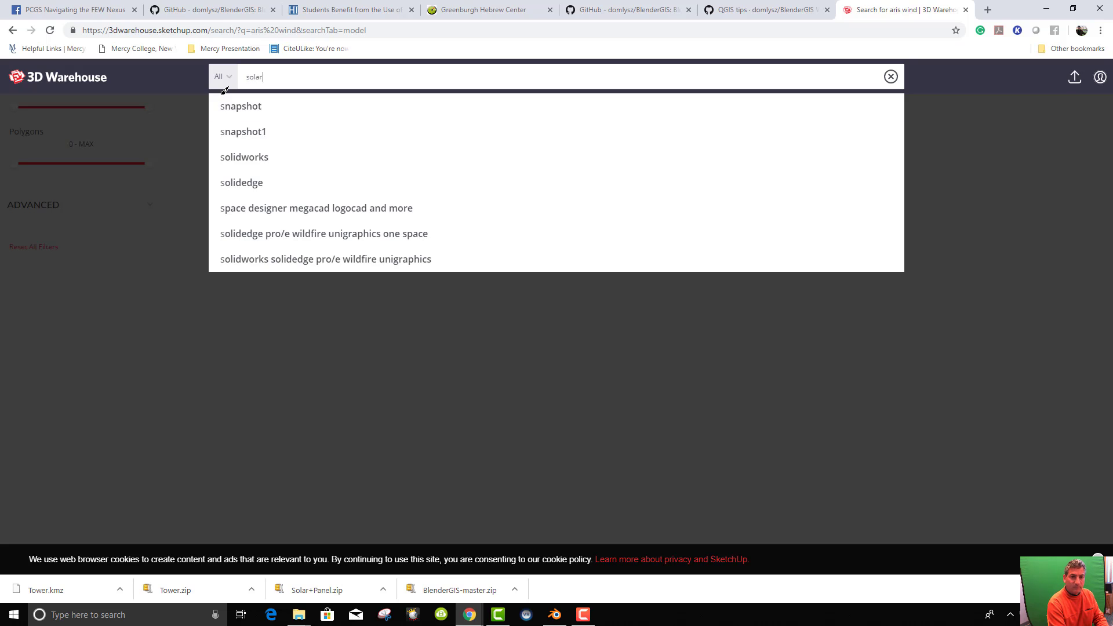
pyautogui.write(' wind')
pyautogui.press('Return')
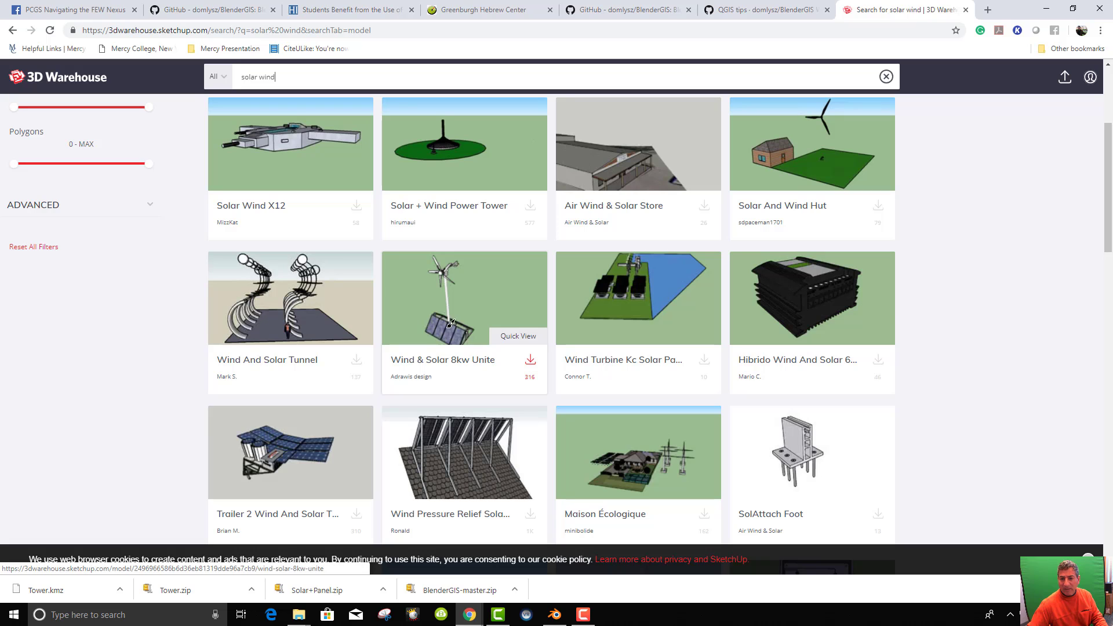
# Find the UGE - Wind Turbine - Eddy 600W model among the solar wind results and open its page
pyautogui.scroll(-4, 754, 377)
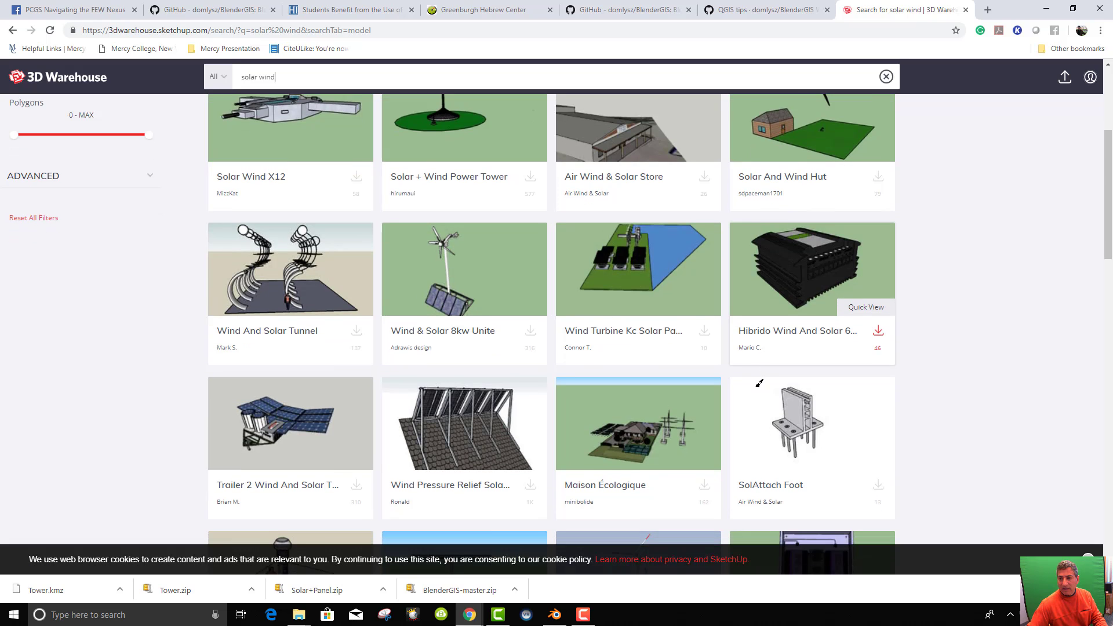
pyautogui.scroll(-4, 671, 375)
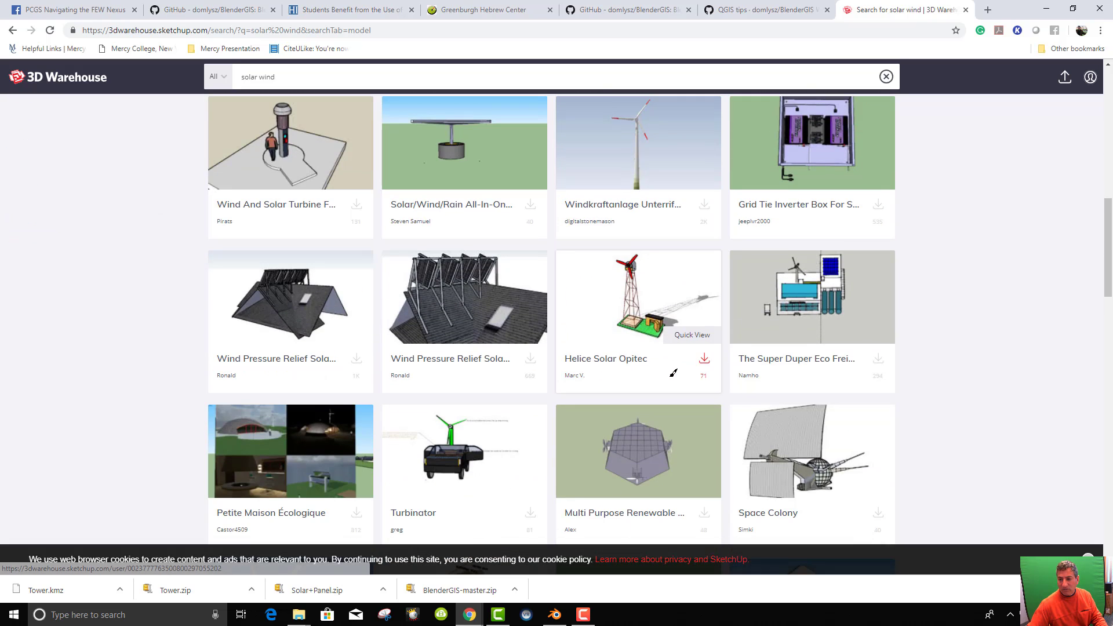
pyautogui.scroll(-1, 609, 398)
pyautogui.scroll(-7, 648, 397)
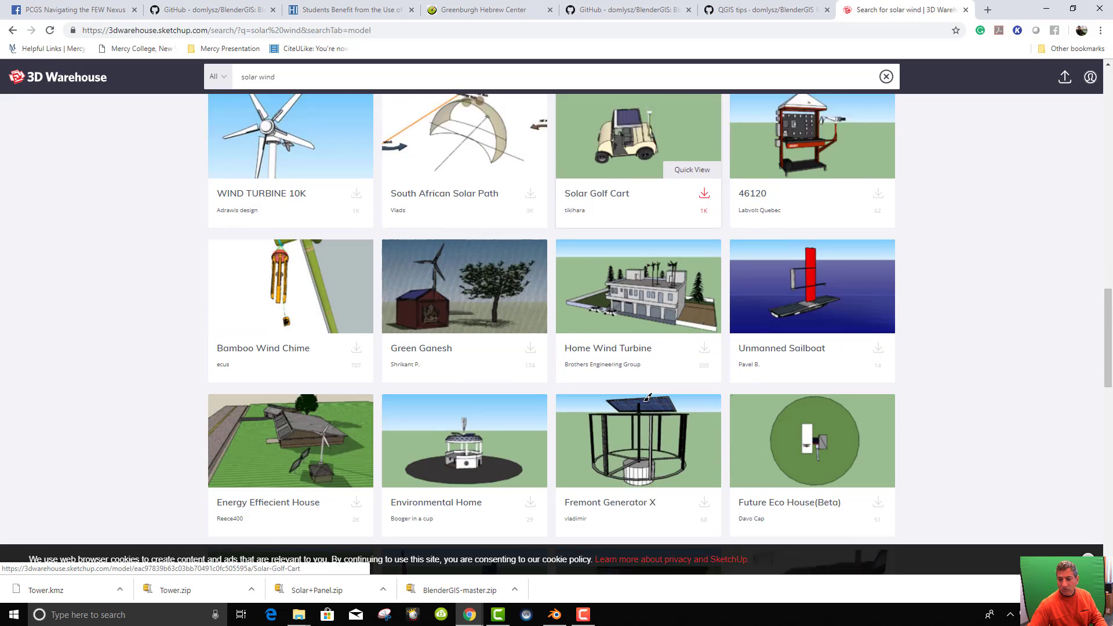
pyautogui.scroll(-5, 648, 398)
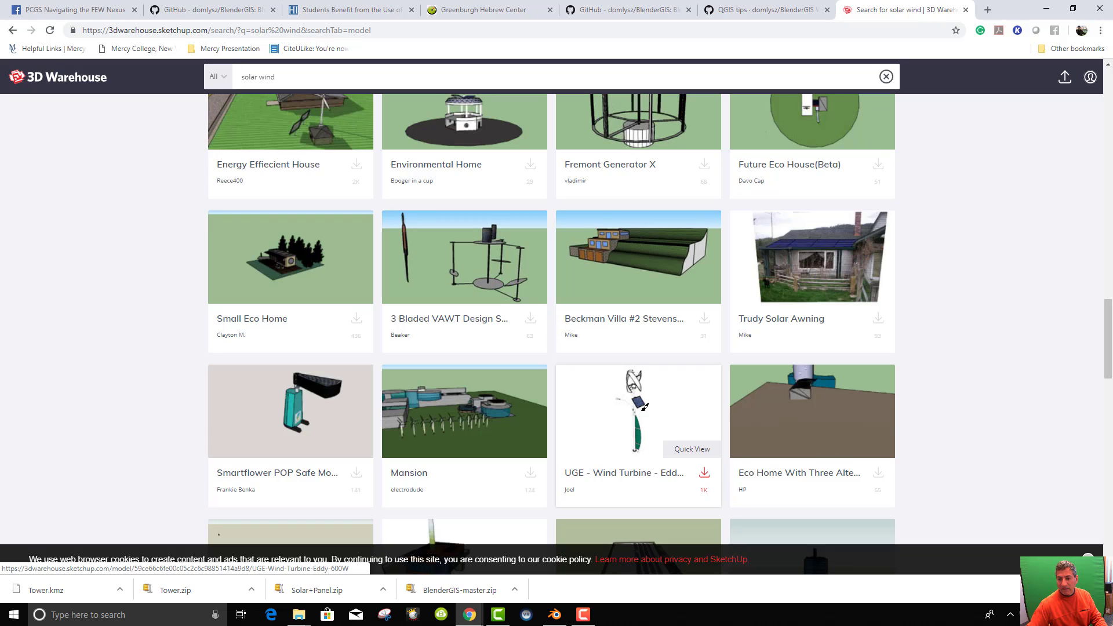
pyautogui.click(636, 404)
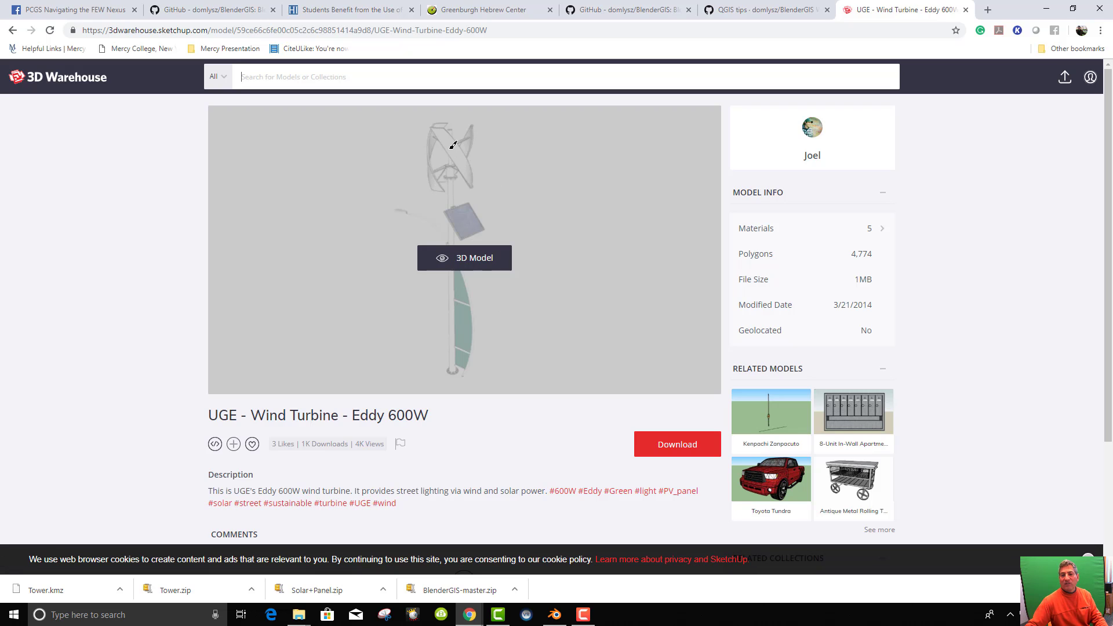
# Download the UGE - Wind Turbine - Eddy 600W model as a zip and show the file in its folder
pyautogui.click(677, 443)
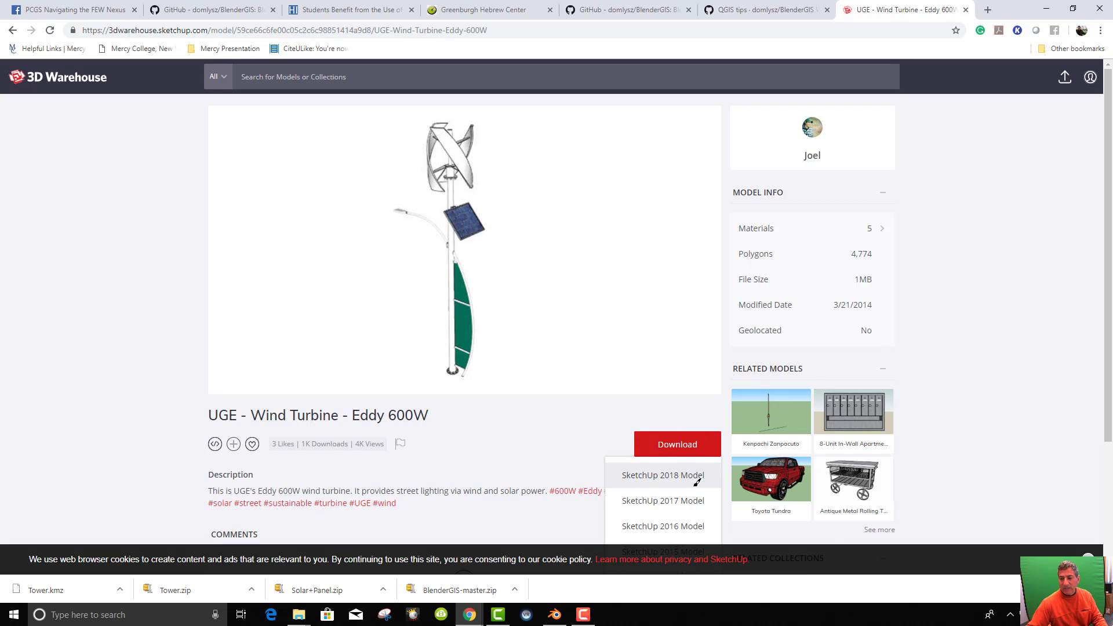
pyautogui.scroll(-3, 695, 479)
pyautogui.click(675, 428)
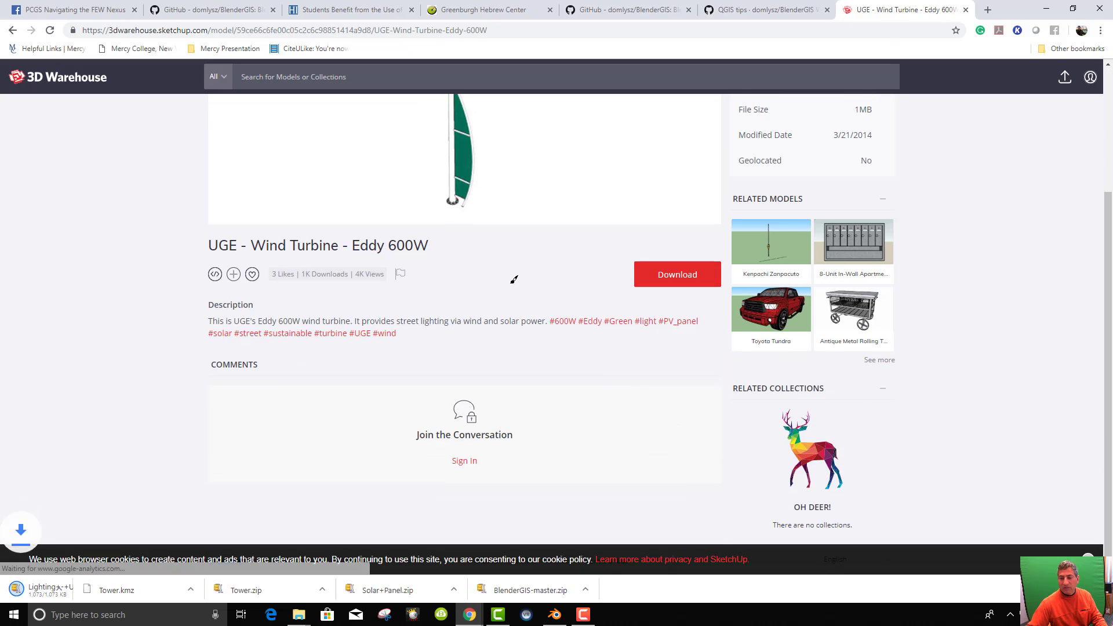
pyautogui.rightClick(65, 587)
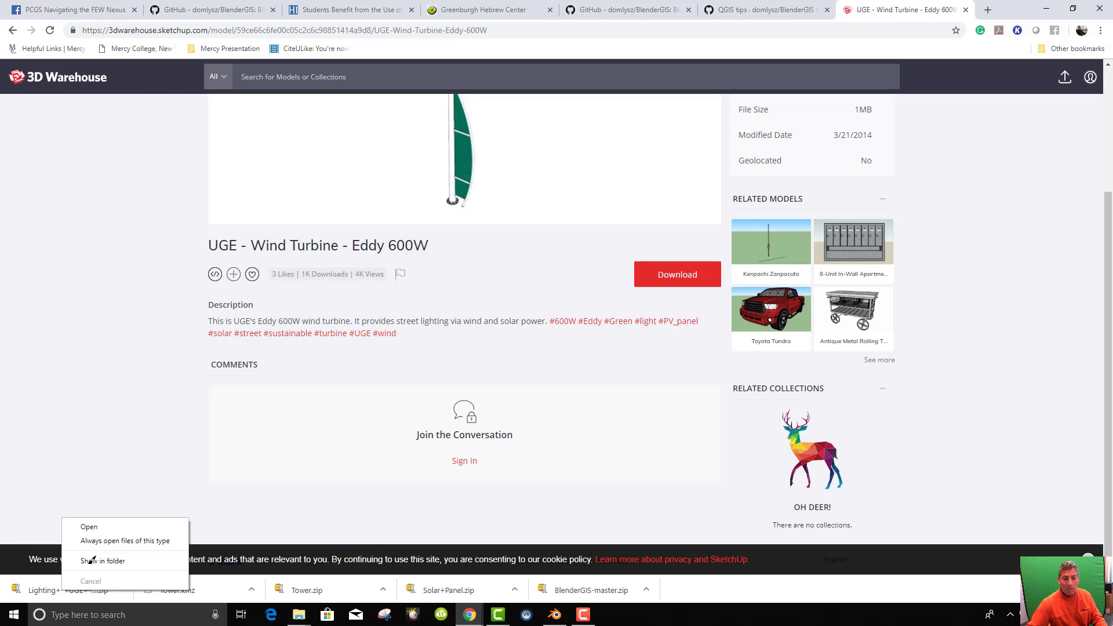
pyautogui.click(93, 560)
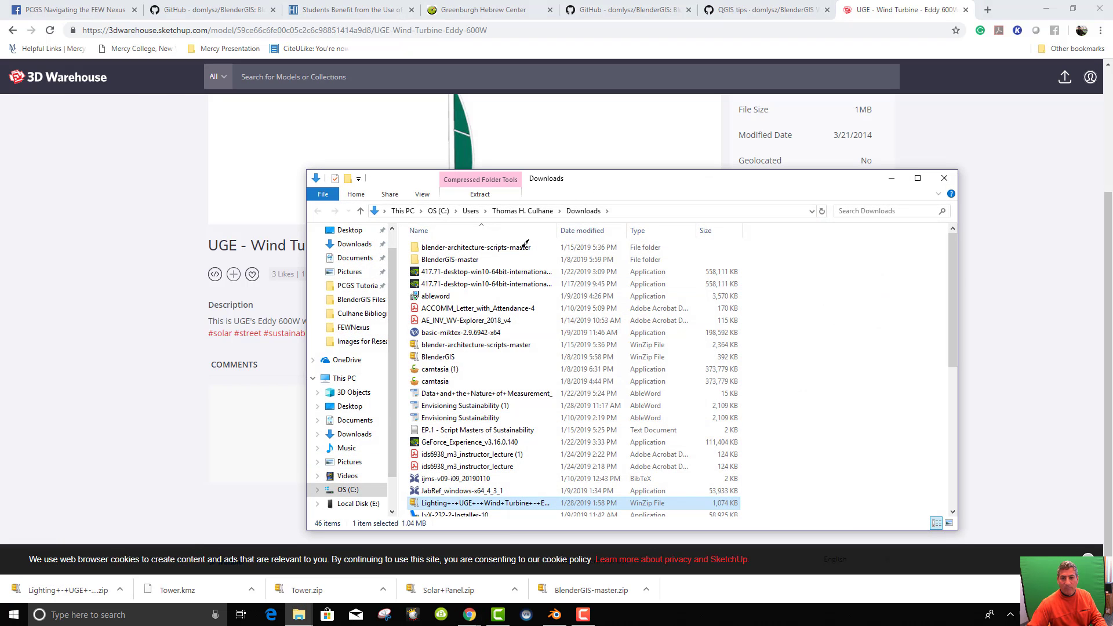
# Copy the downloaded UGE wind turbine zip into the Assets for Dobbs Ferry Blend File folder within PCGS Tutorials
pyautogui.rightClick(426, 499)
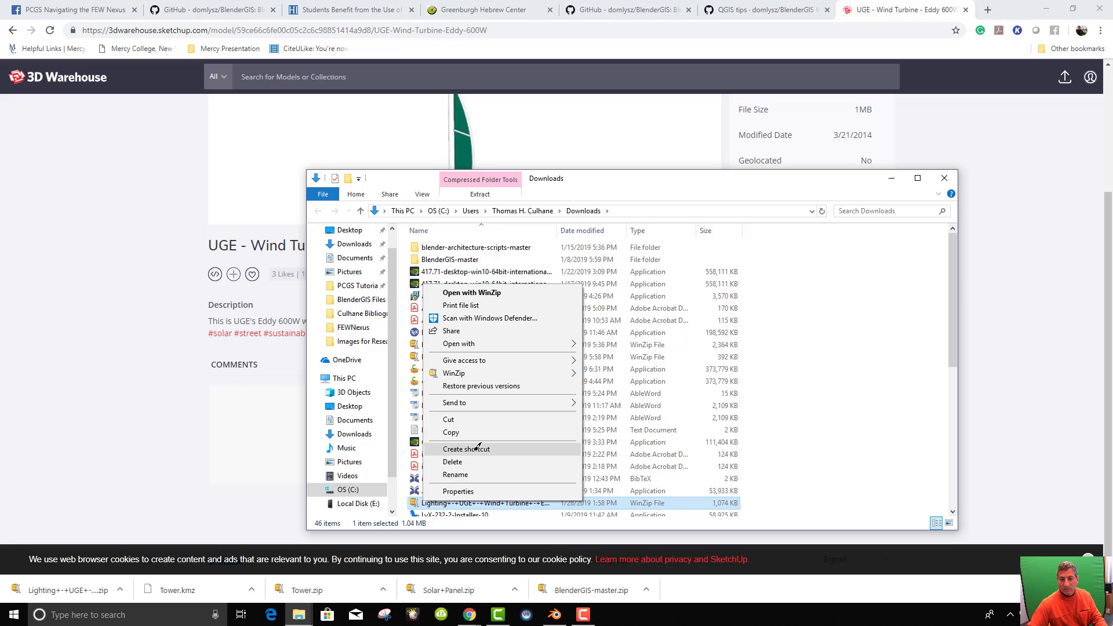
pyautogui.click(455, 432)
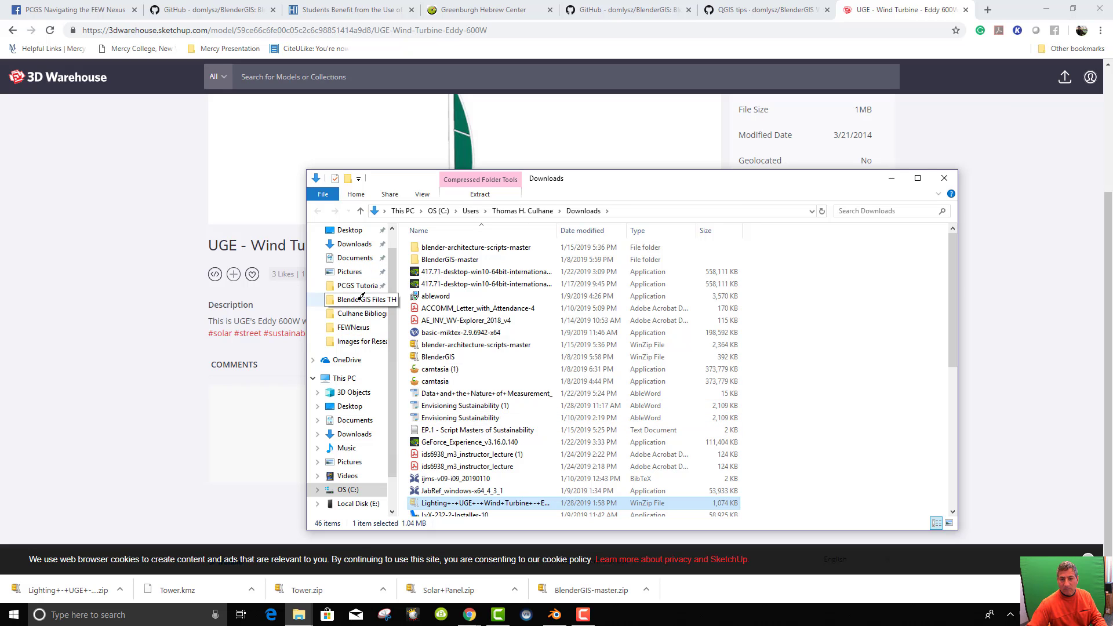
pyautogui.click(360, 285)
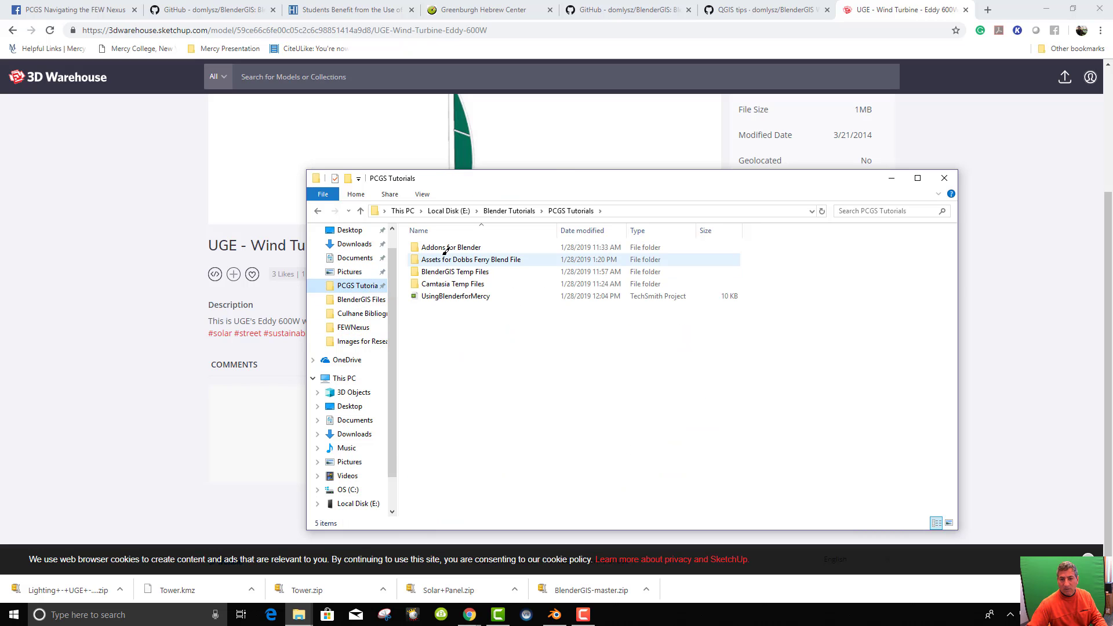
pyautogui.doubleClick(444, 248)
pyautogui.rightClick(450, 312)
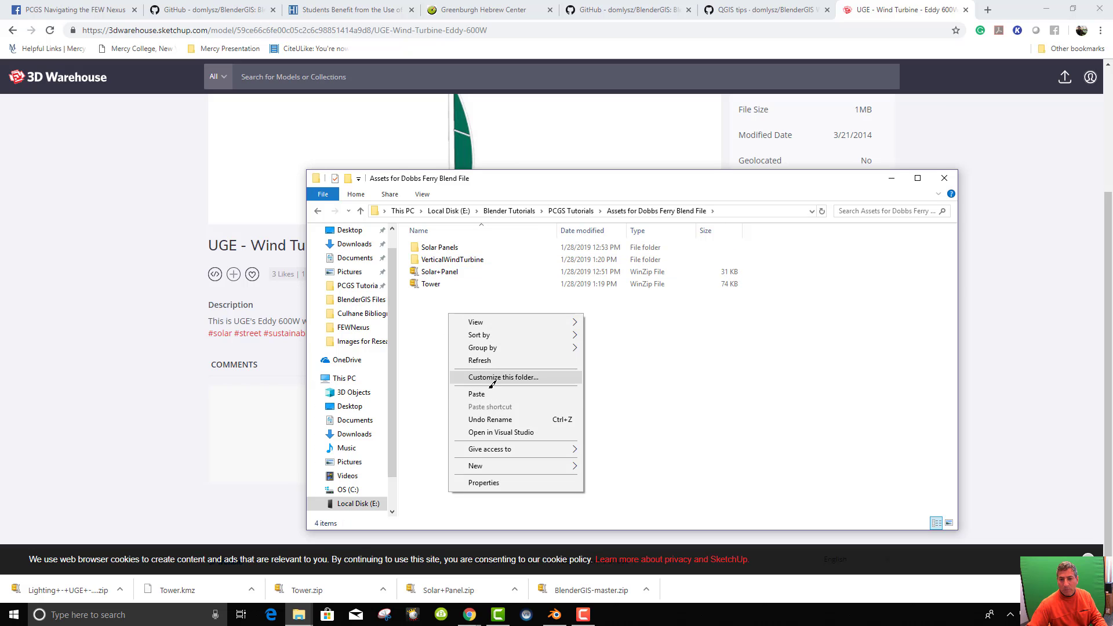
pyautogui.click(476, 394)
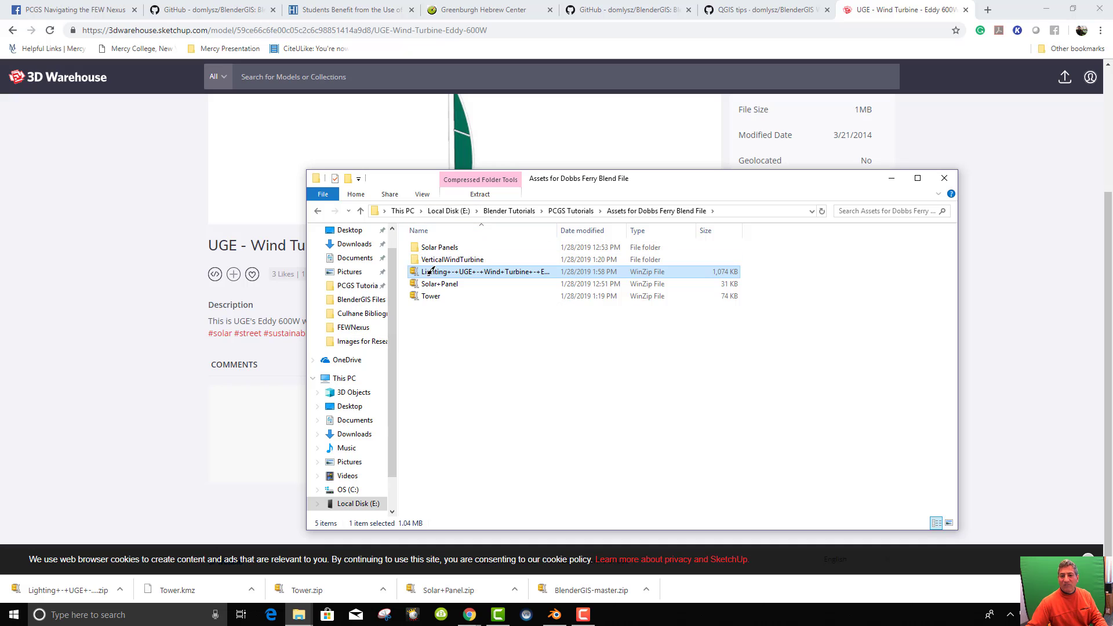
# Try to unzip the UGE wind turbine archive into the current folder with WinZip
pyautogui.rightClick(432, 270)
pyautogui.moveTo(475, 347)
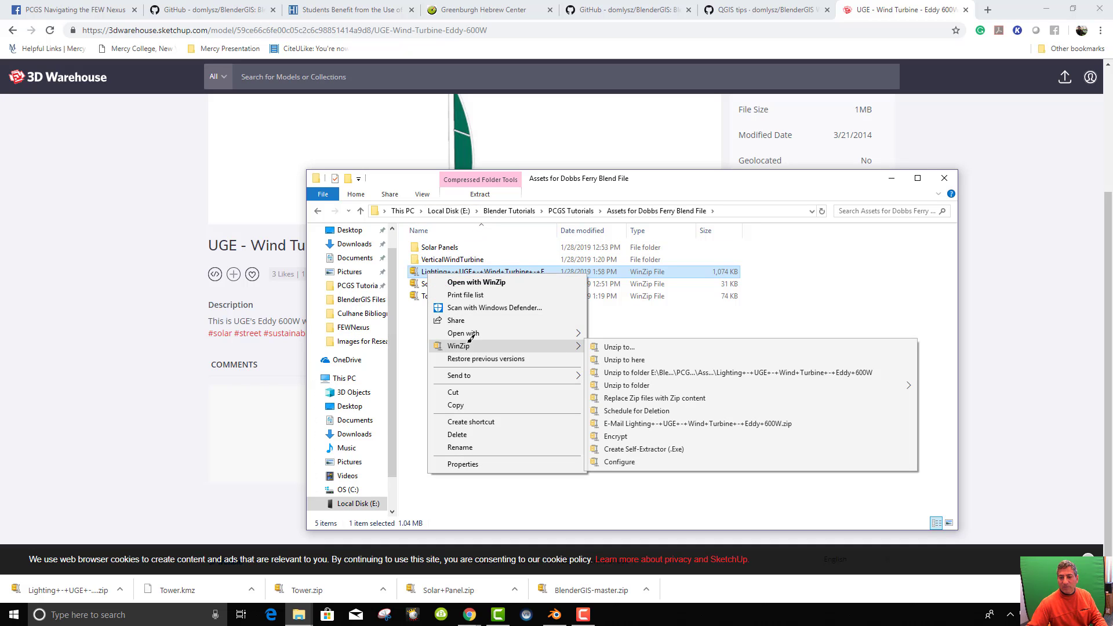
pyautogui.click(620, 358)
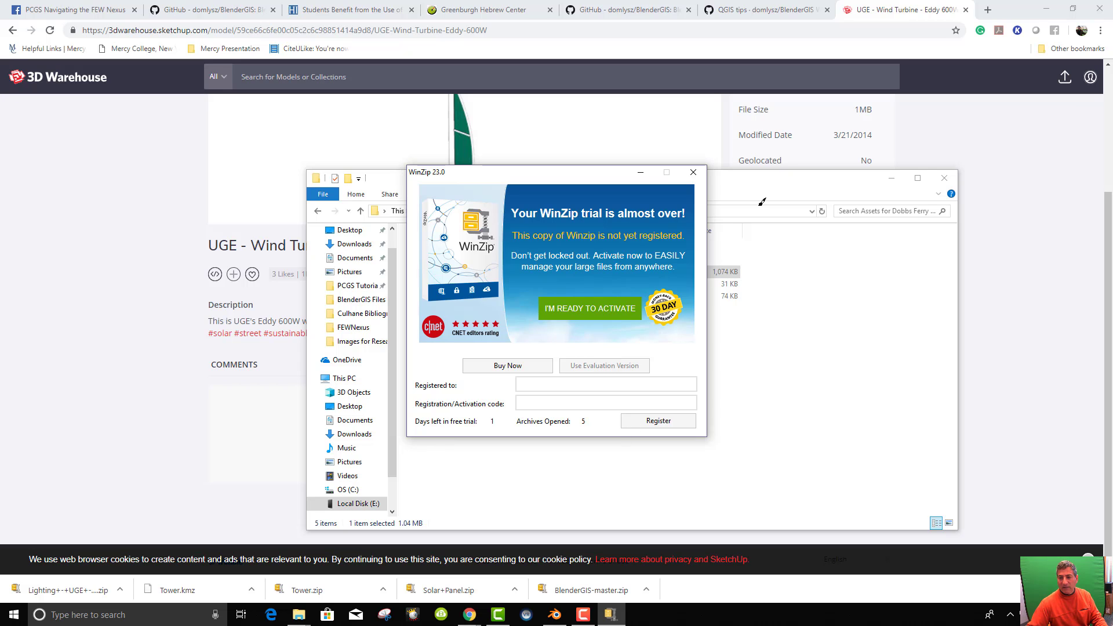
pyautogui.click(693, 172)
# Search the web for "7 zip" in a new browser tab and open the 7-Zip download page
pyautogui.click(987, 10)
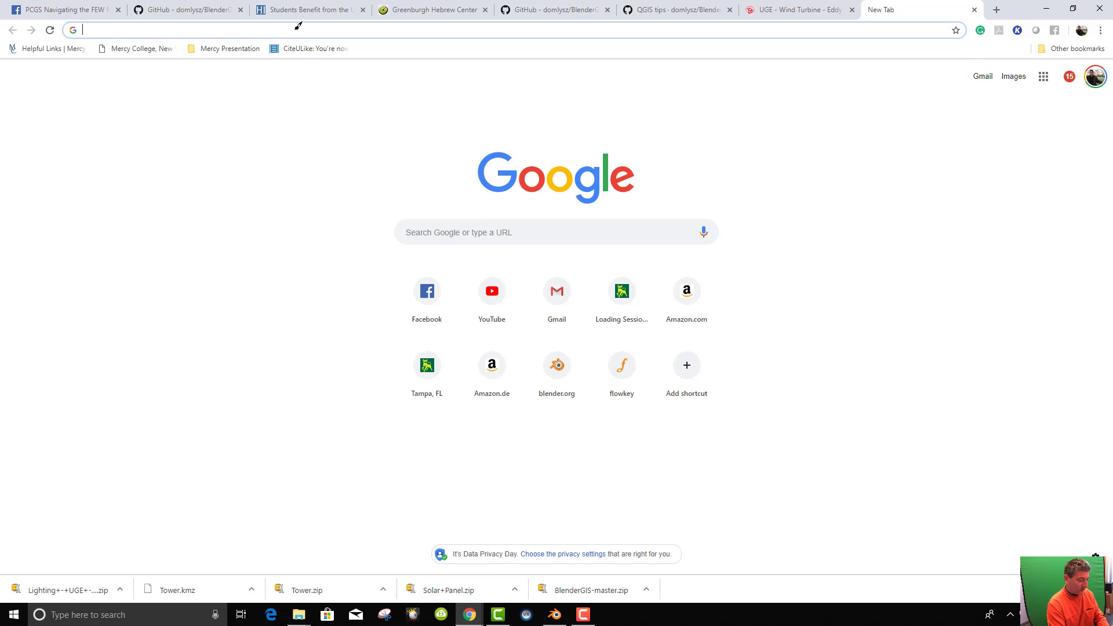
pyautogui.write('7 zip')
pyautogui.press('Return')
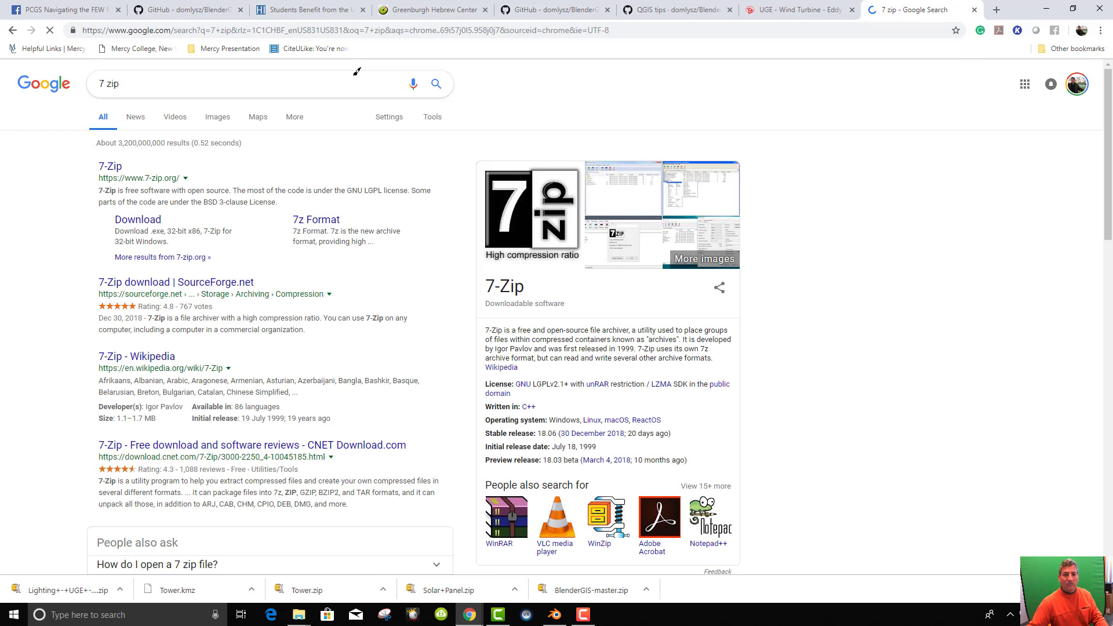
pyautogui.click(130, 220)
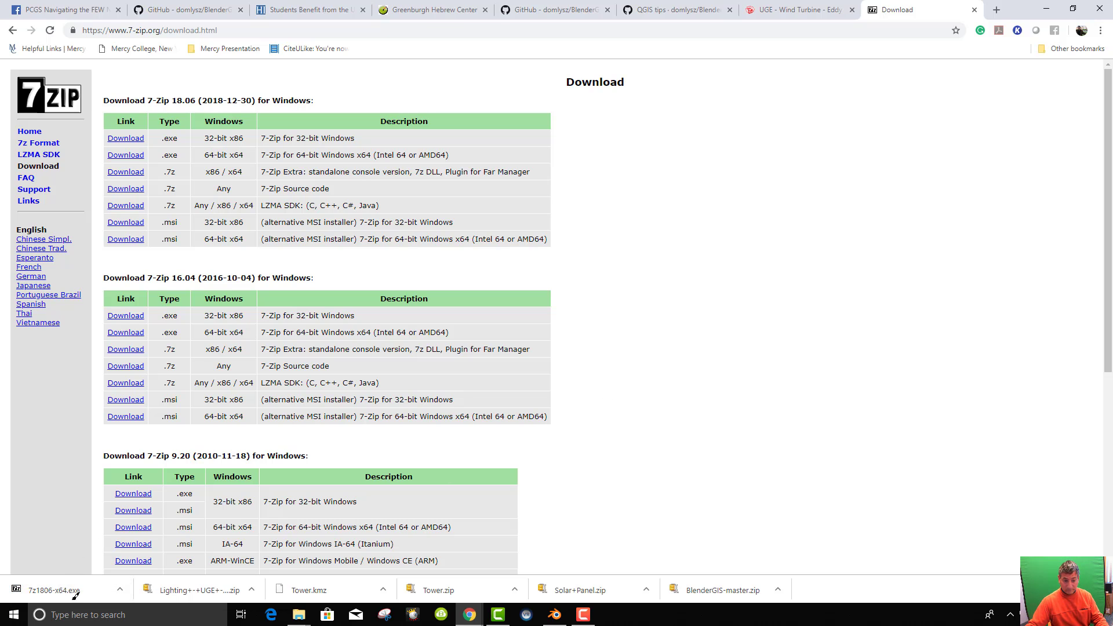
# Run the downloaded 7z1806-x64.exe and install 7-Zip 18.06 (x64) to C:\Program Files\7-Zip\
pyautogui.rightClick(64, 585)
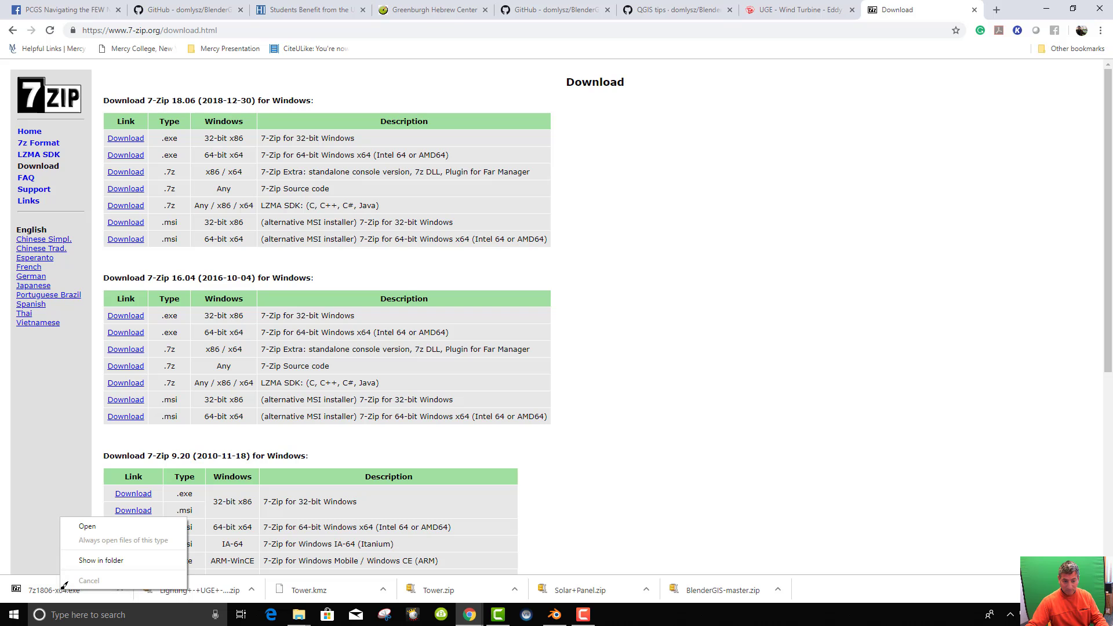
pyautogui.click(63, 583)
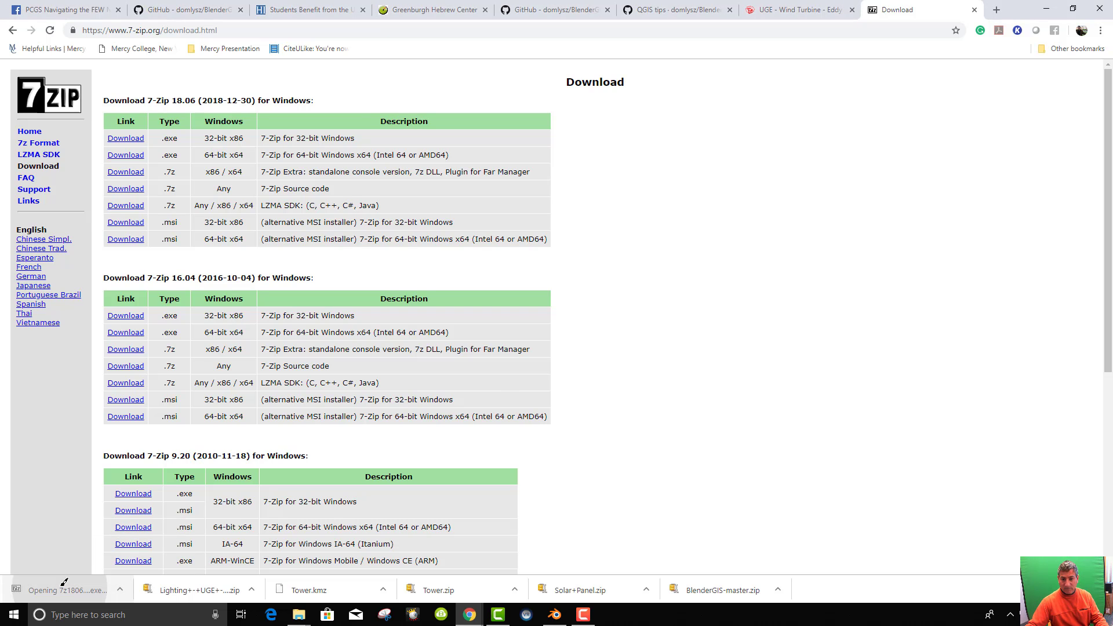
pyautogui.click(543, 343)
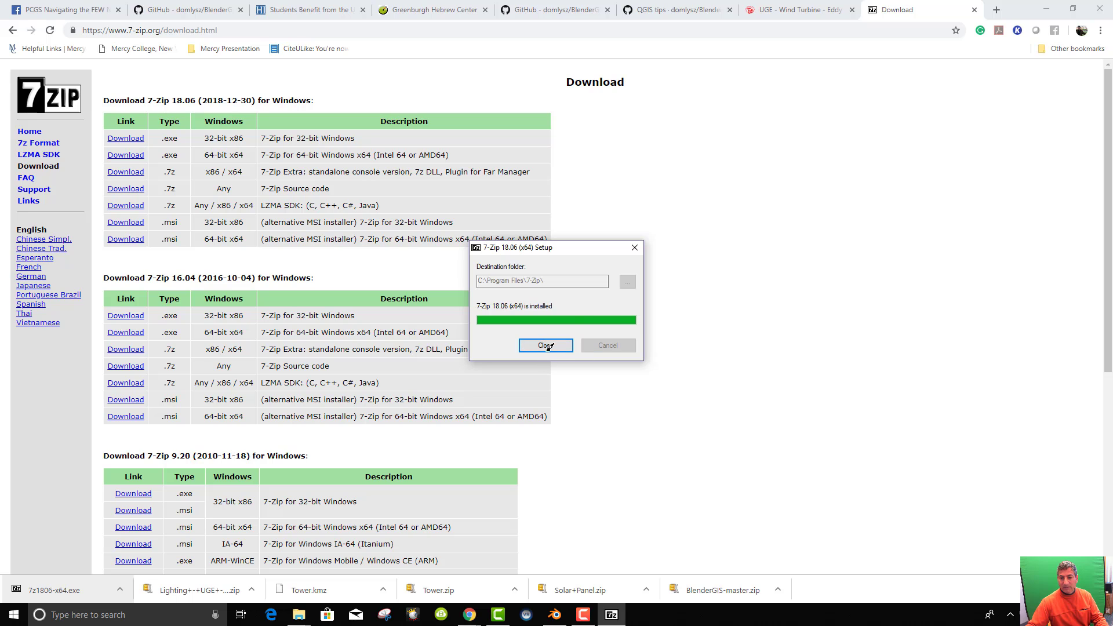
# Close the finished 7-Zip setup and switch to the File Explorer window showing the Assets for Dobbs Ferry Blend File folder
pyautogui.click(545, 346)
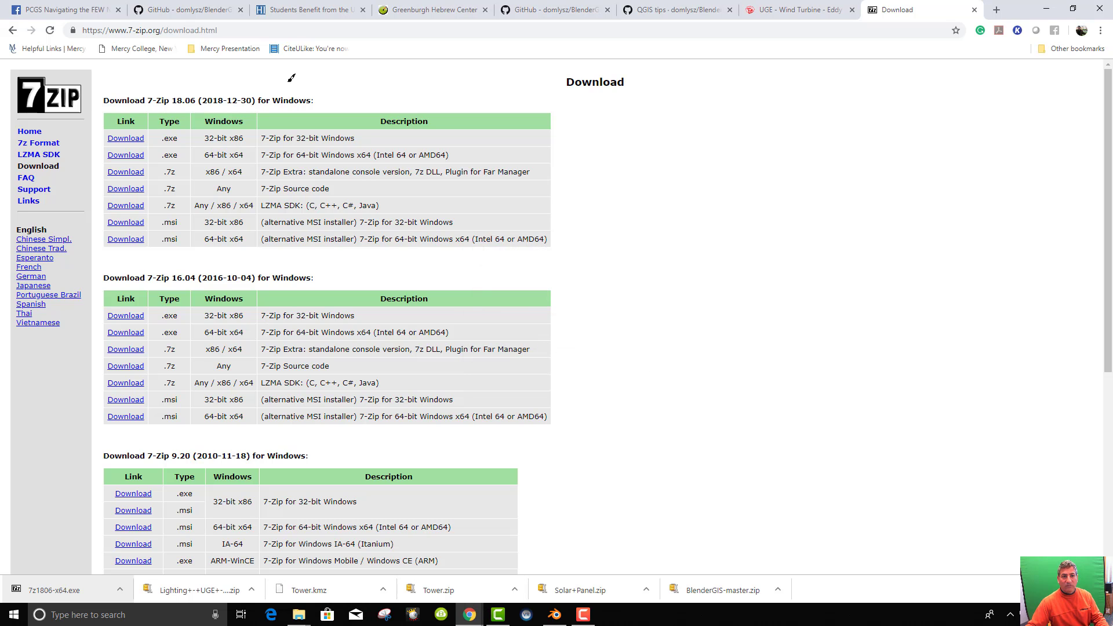
pyautogui.hotkey('alt', 'Tab')
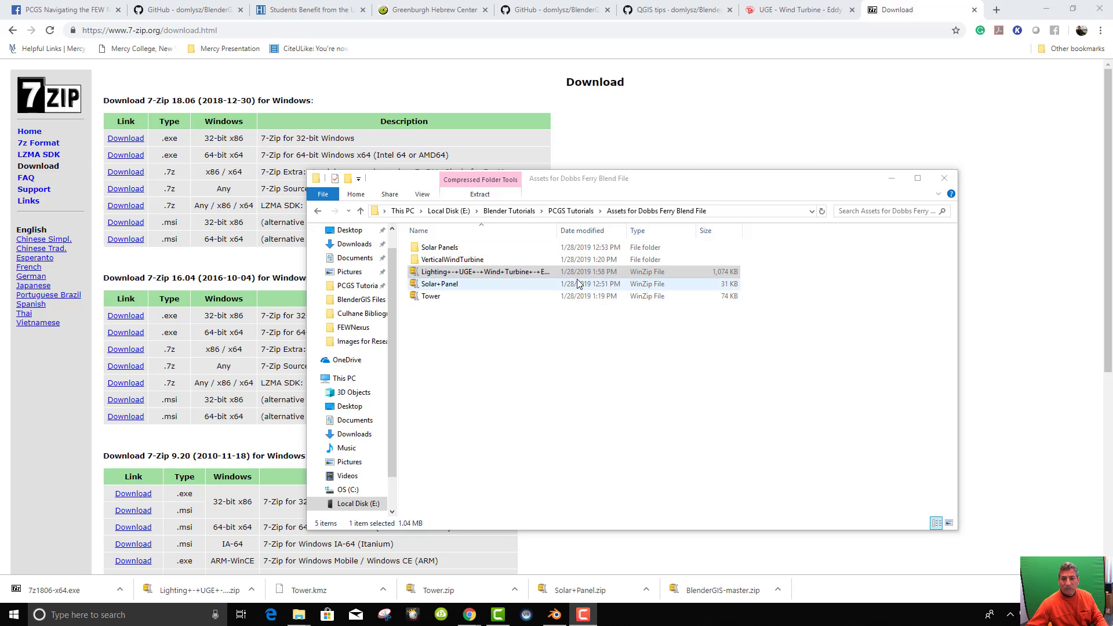
# Set 7zG from C:\Program Files\7-Zip as the default app for .zip files and try to open the UGE wind turbine archive with it
pyautogui.rightClick(433, 276)
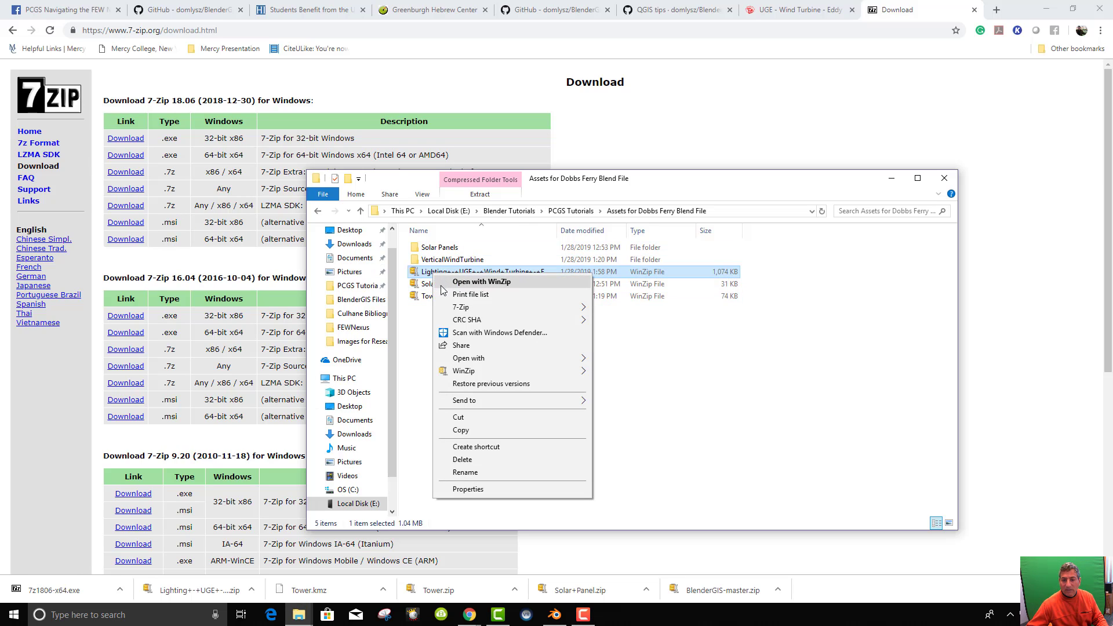
pyautogui.moveTo(554, 361)
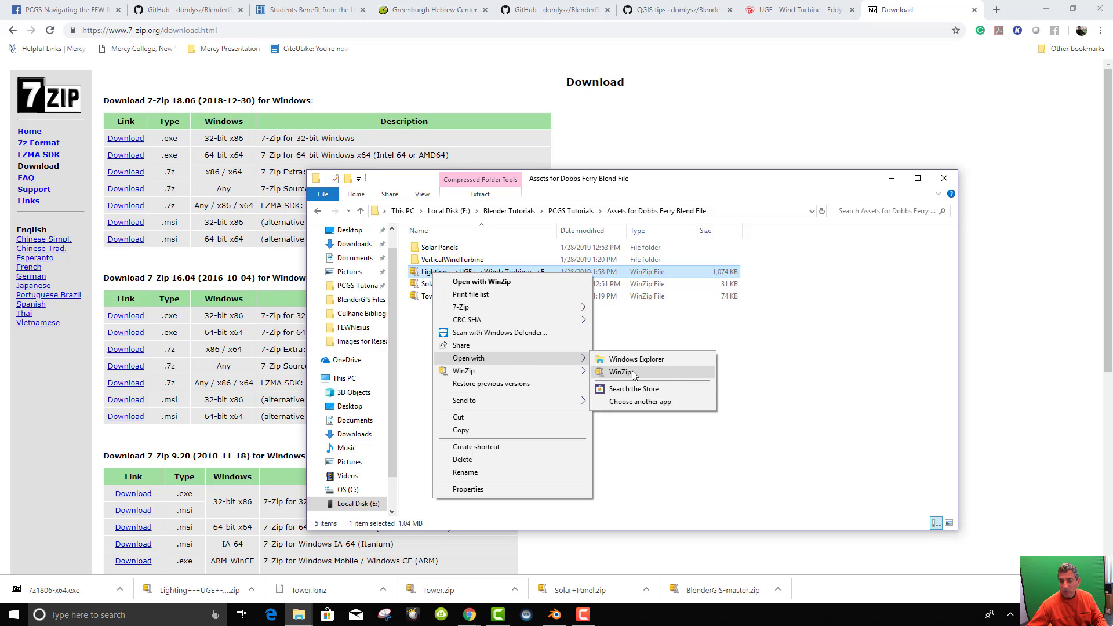
pyautogui.click(640, 403)
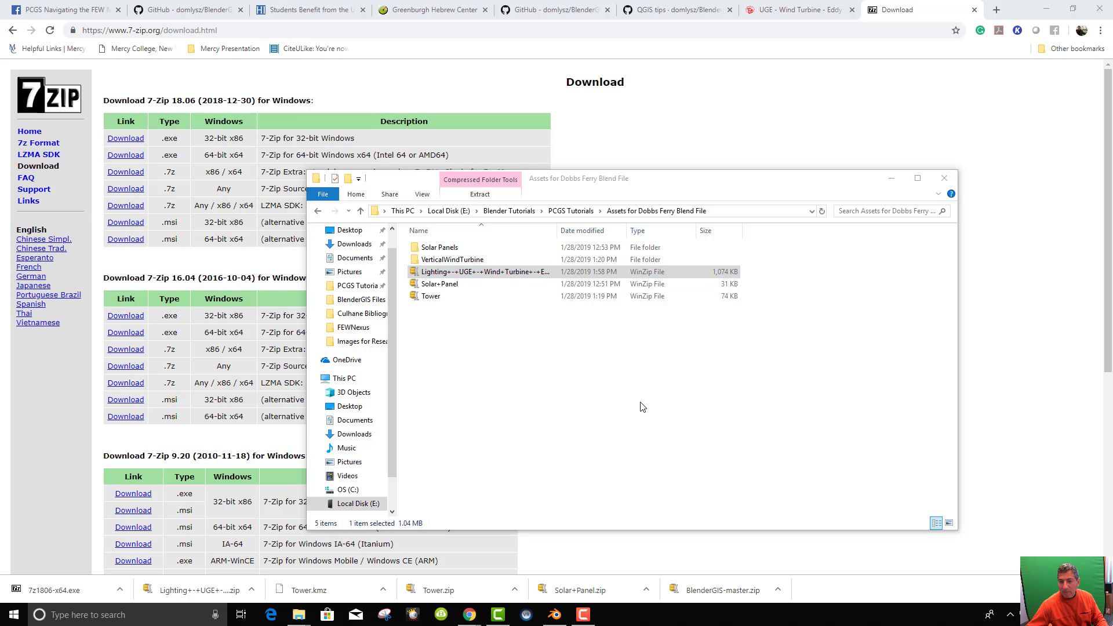
pyautogui.click(475, 334)
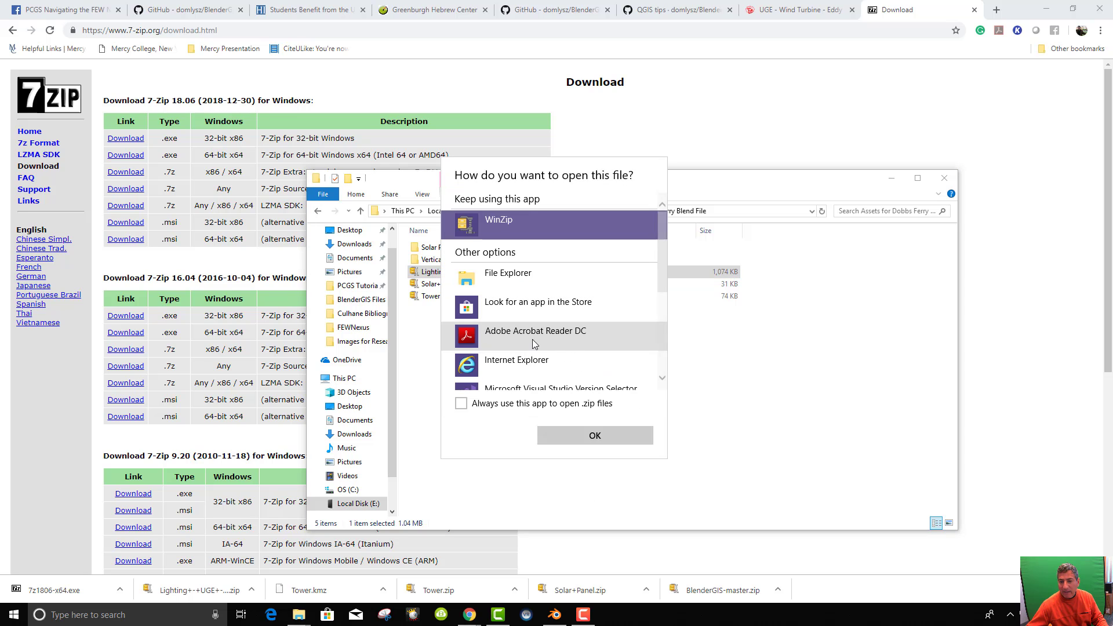
pyautogui.scroll(-5, 580, 340)
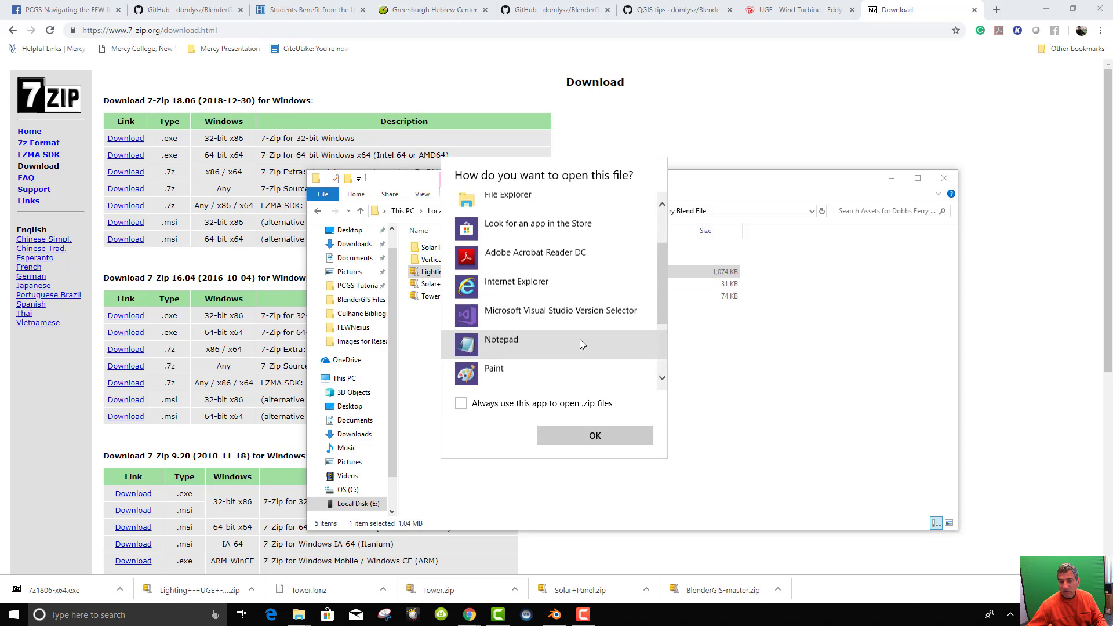
pyautogui.click(466, 406)
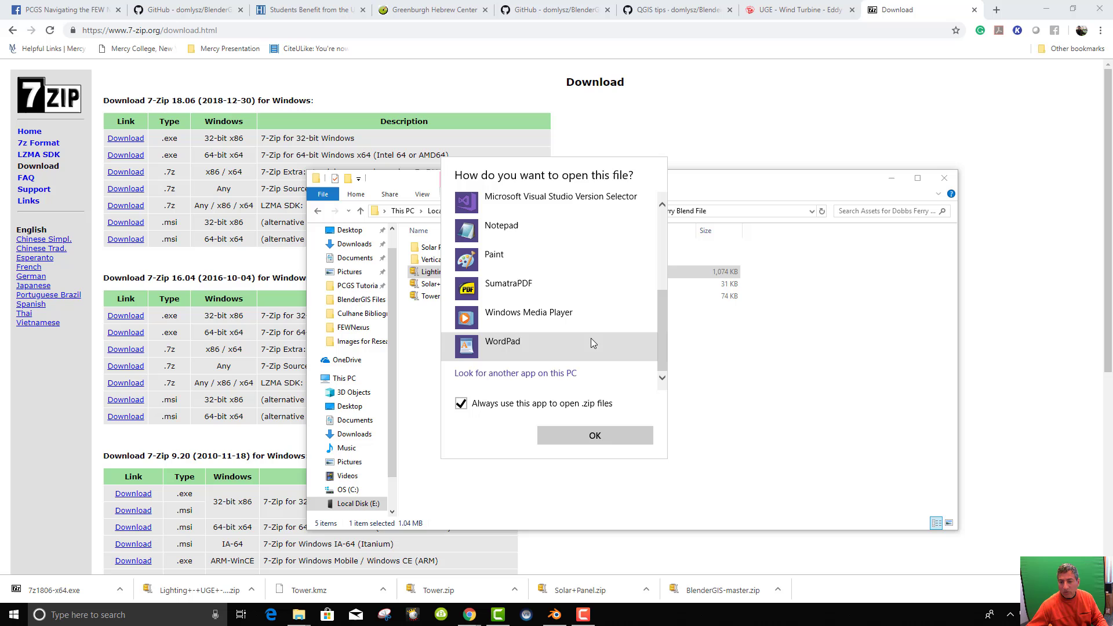
pyautogui.click(533, 374)
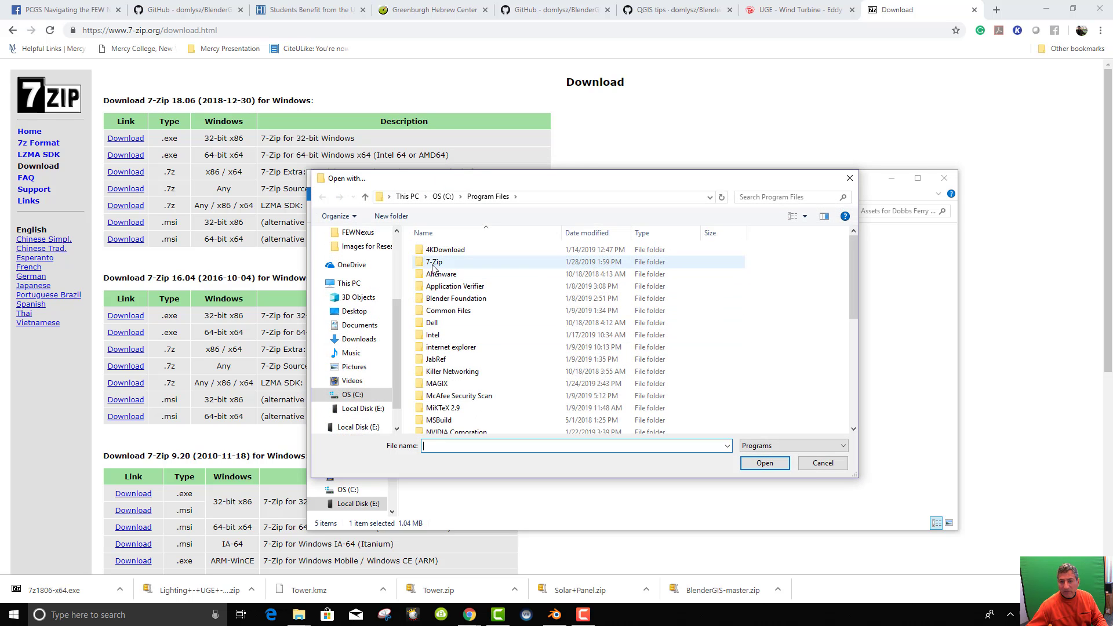
pyautogui.doubleClick(434, 262)
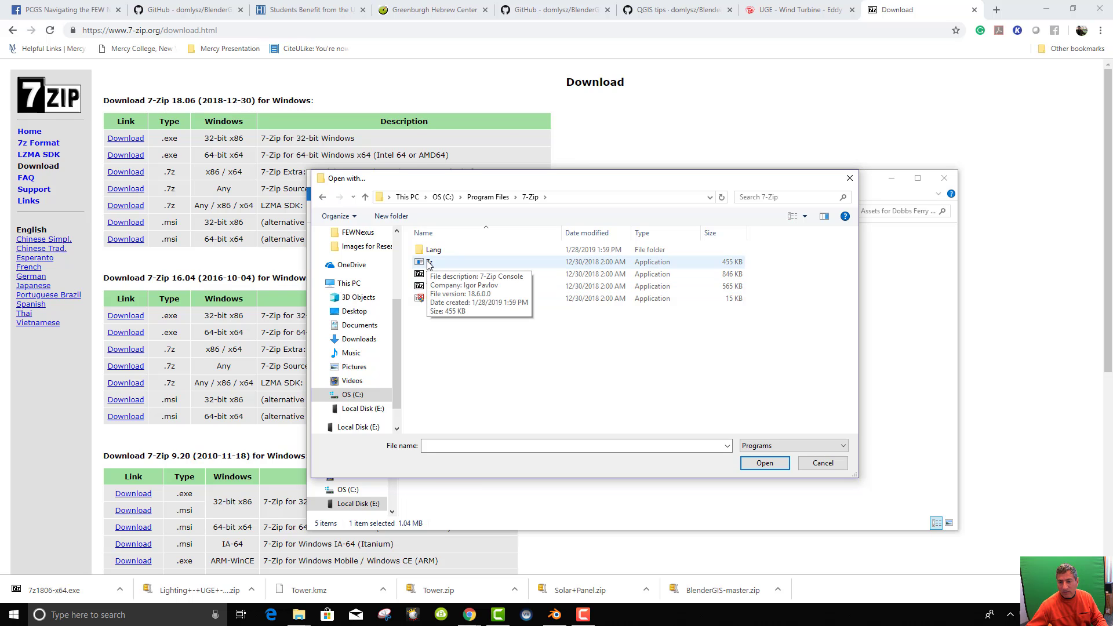
pyautogui.click(429, 287)
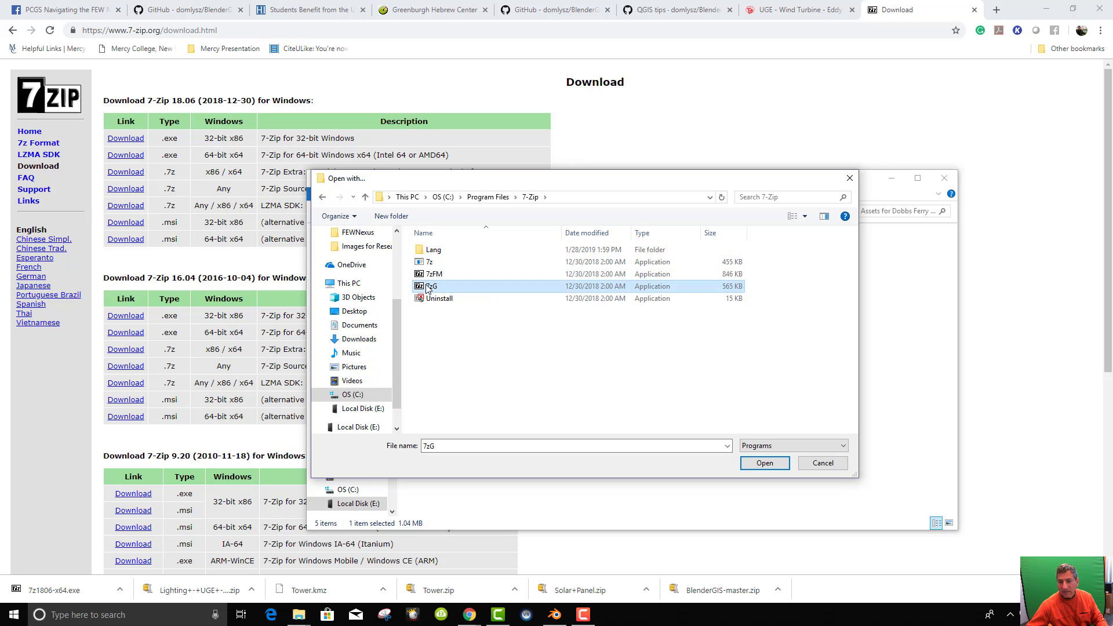
pyautogui.click(761, 461)
pyautogui.click(593, 320)
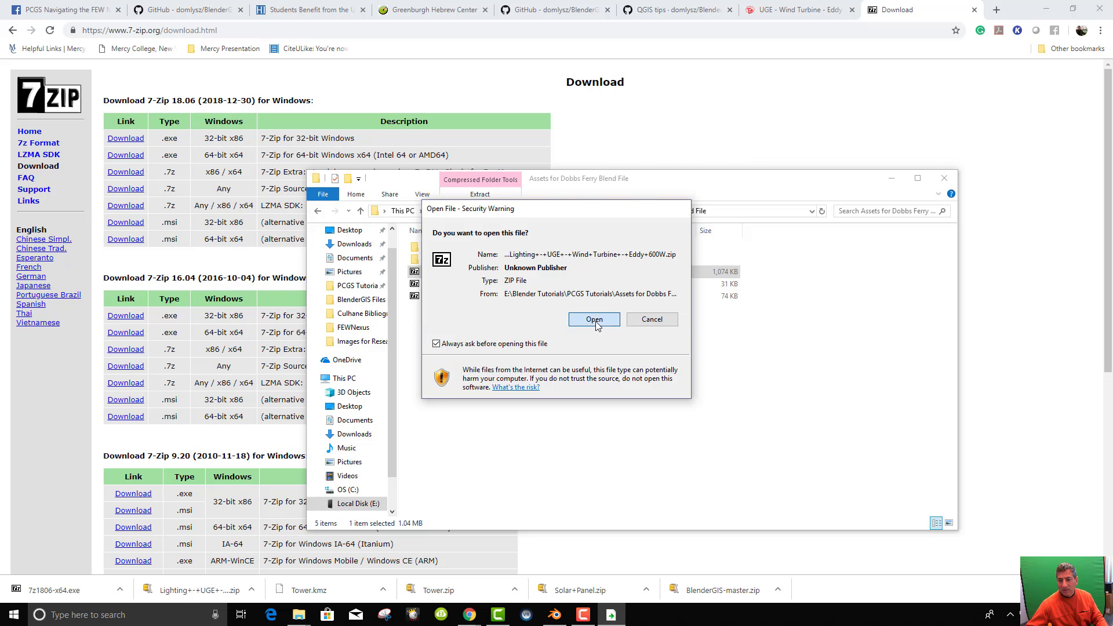
pyautogui.click(644, 352)
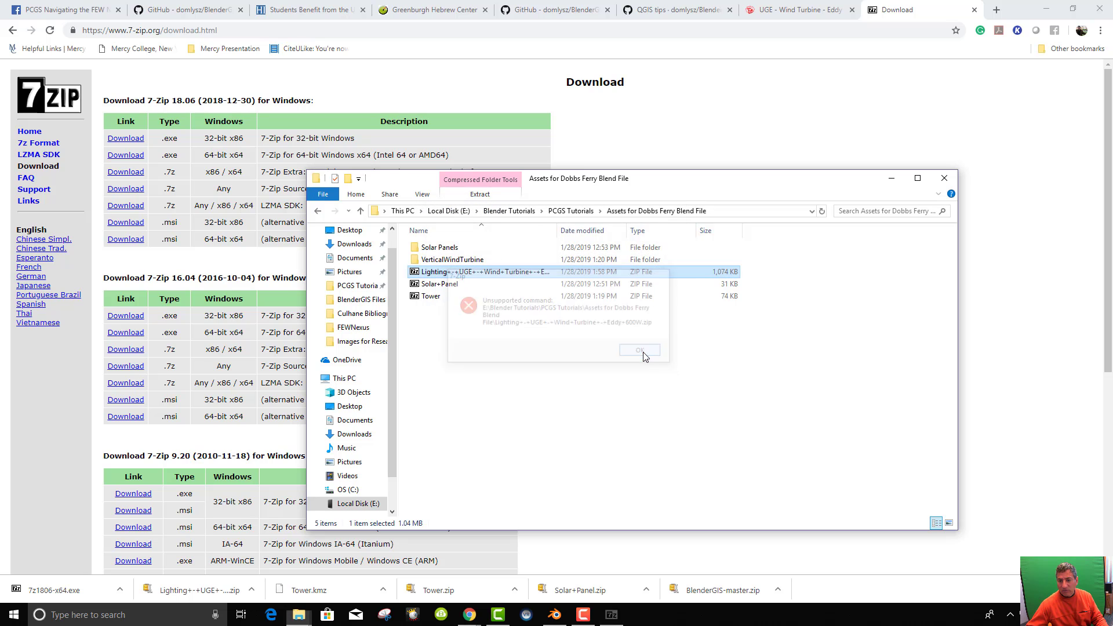
# Start choosing another default app for .zip files from the UGE archive, with always-use enabled, and browse this PC for the program
pyautogui.rightClick(463, 275)
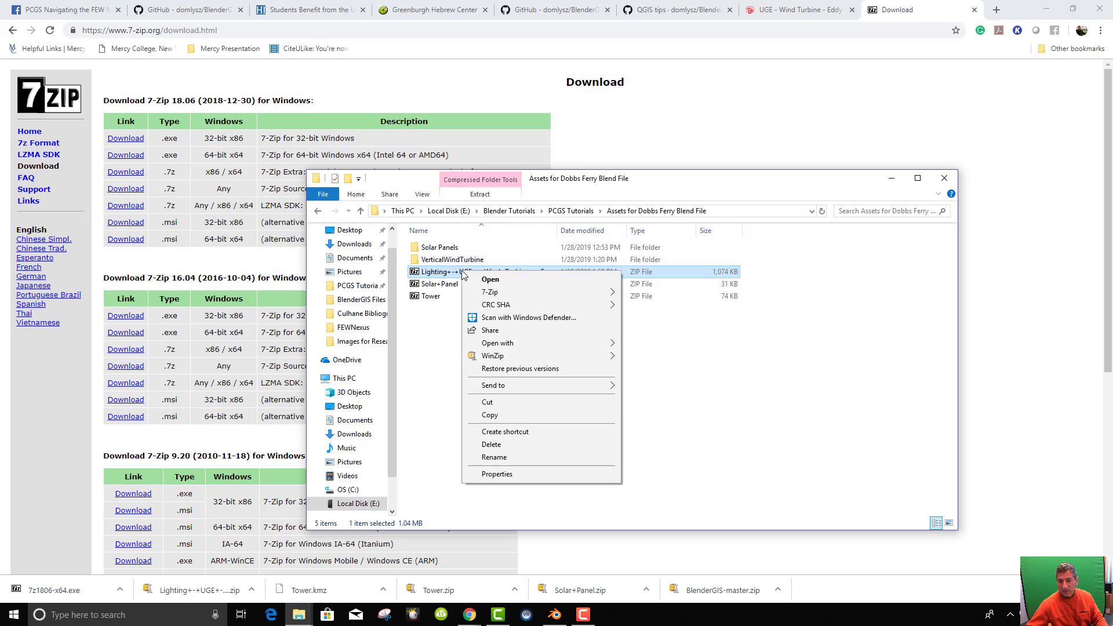
pyautogui.moveTo(522, 346)
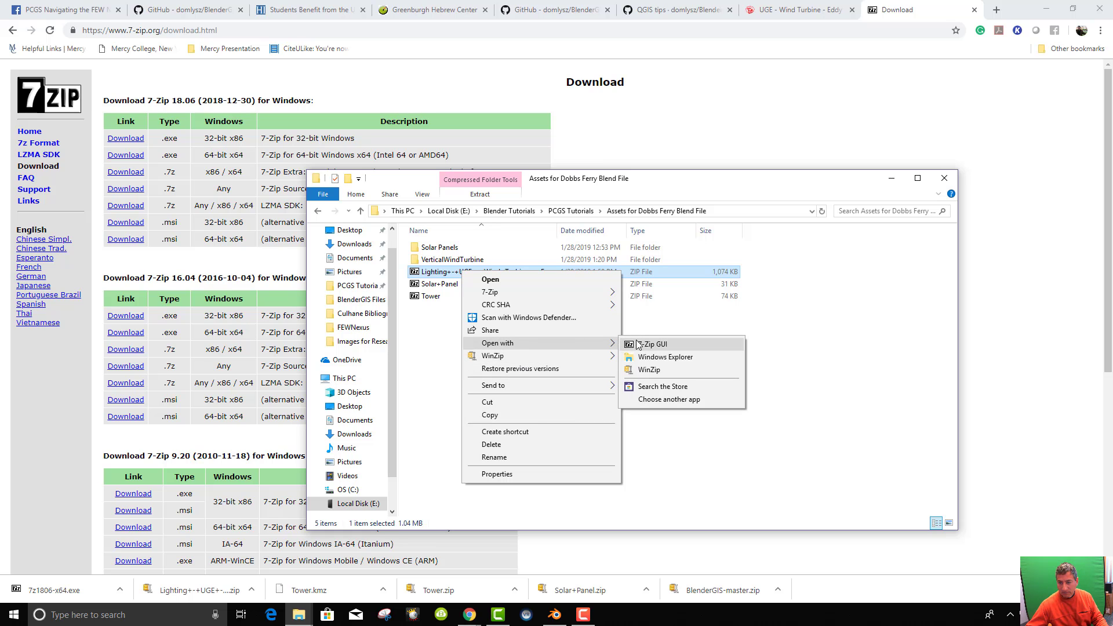
pyautogui.click(670, 400)
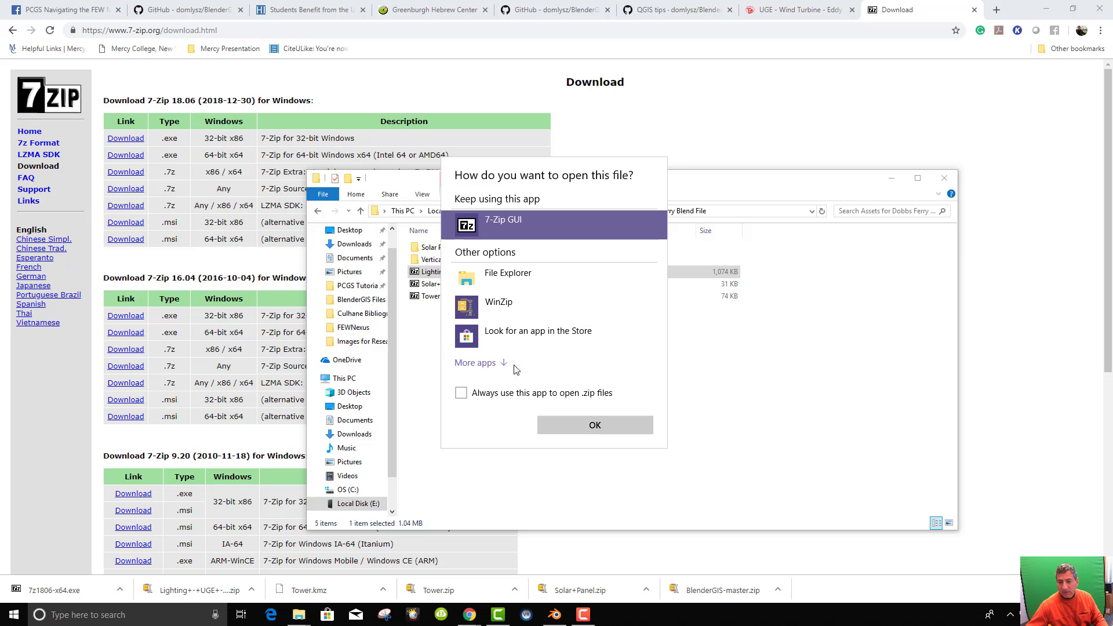
pyautogui.click(502, 364)
pyautogui.scroll(-3, 522, 371)
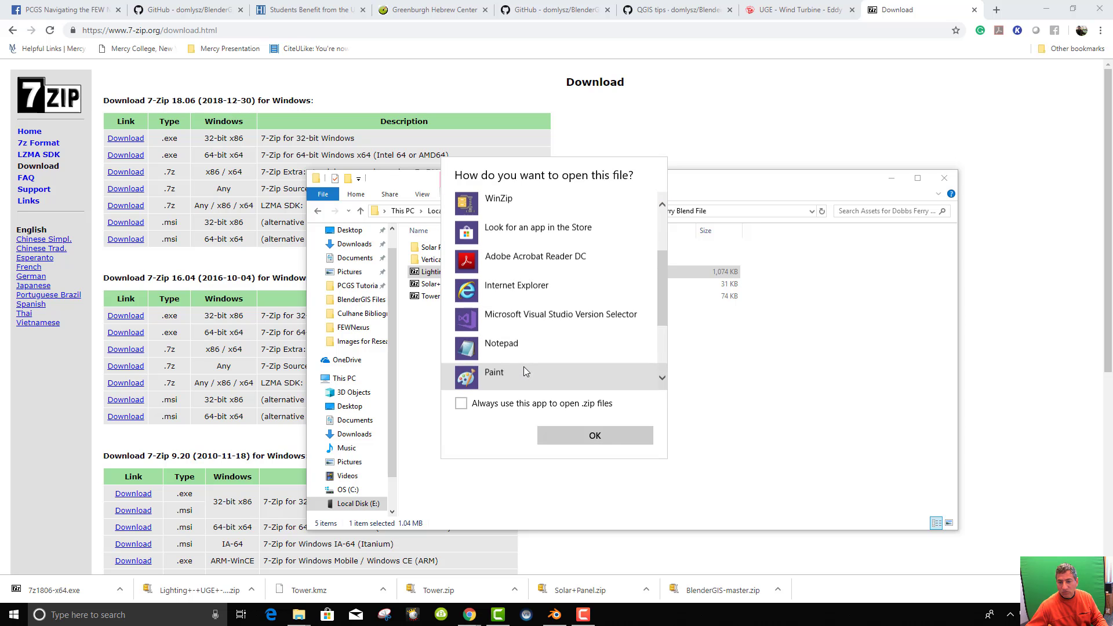
pyautogui.click(462, 404)
pyautogui.scroll(-3, 579, 332)
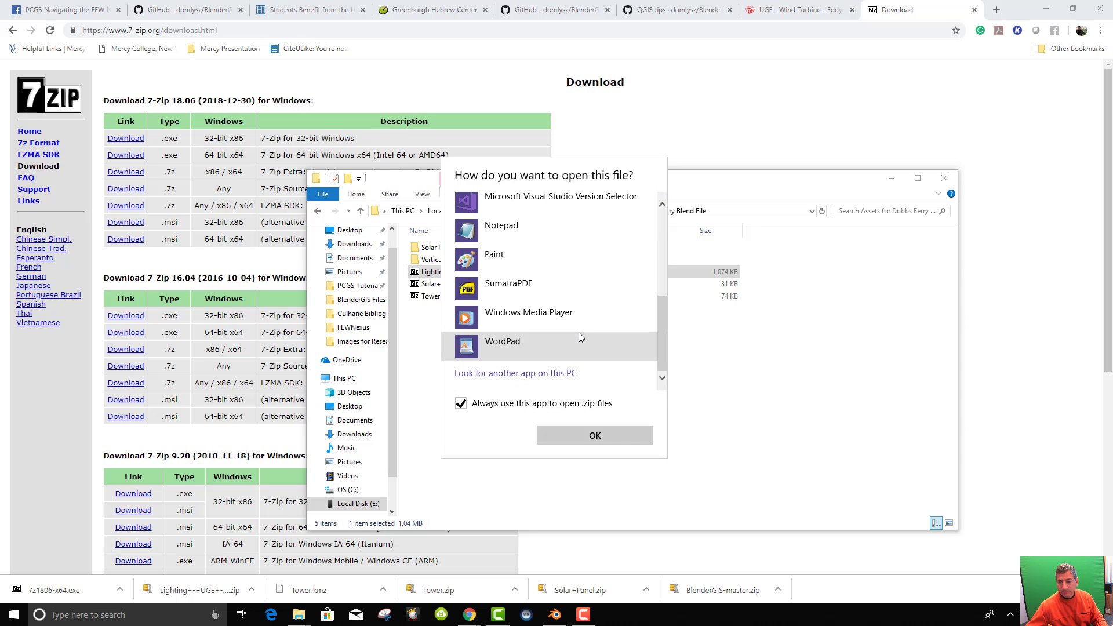
pyautogui.click(549, 380)
# Choose 7z from C:\Program Files\7-Zip as the default .zip app and try to open the UGE wind turbine archive with it
pyautogui.click(435, 264)
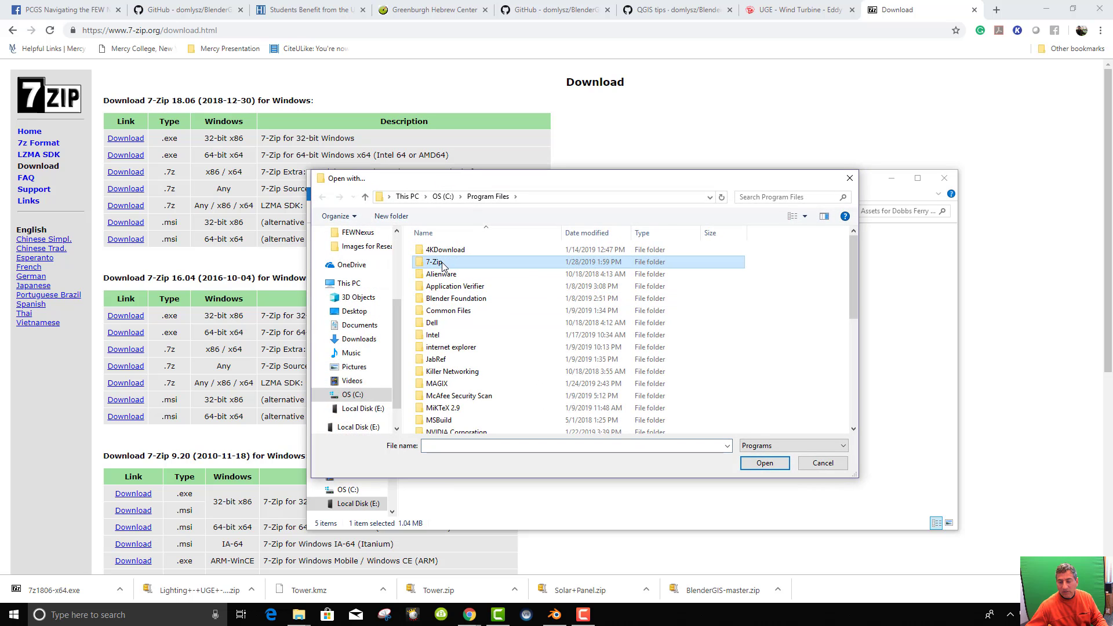
pyautogui.click(764, 464)
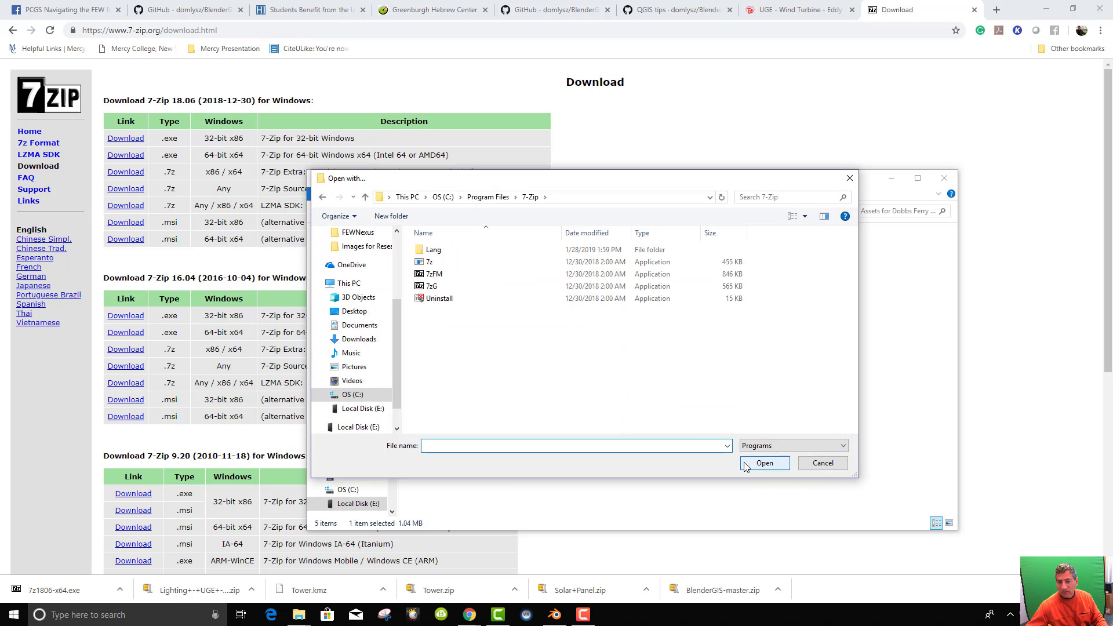
pyautogui.click(767, 467)
pyautogui.click(768, 468)
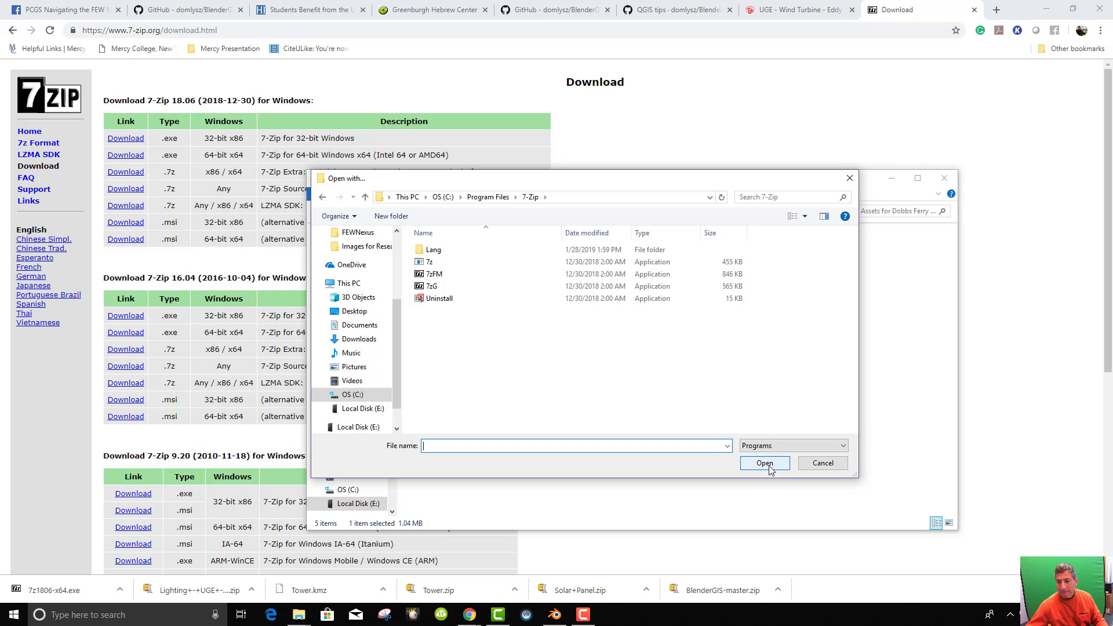
pyautogui.click(768, 468)
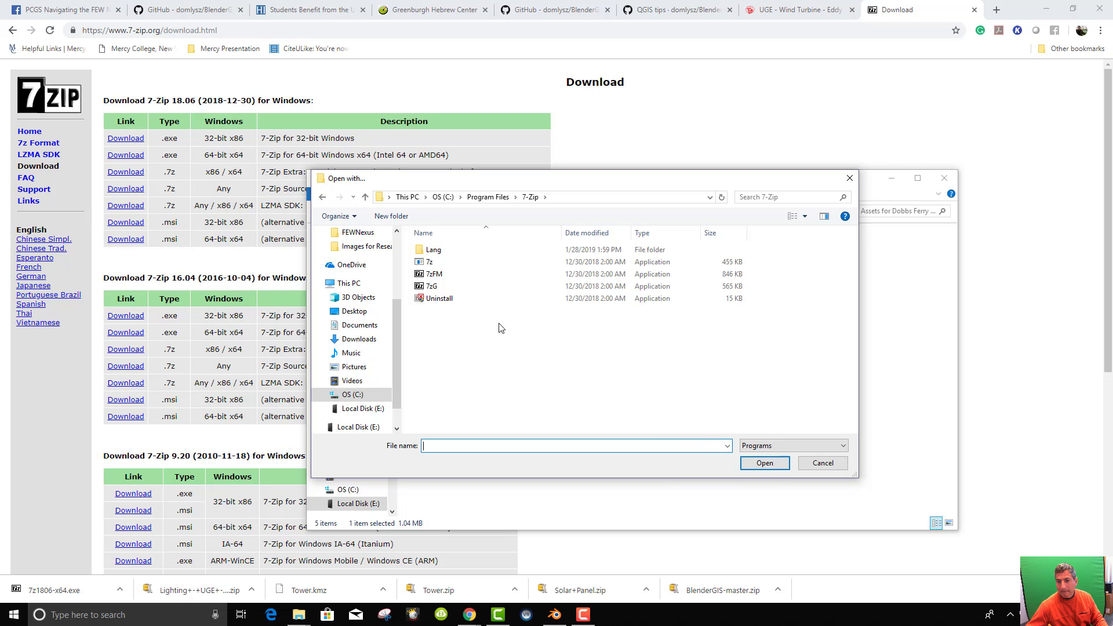
pyautogui.click(431, 262)
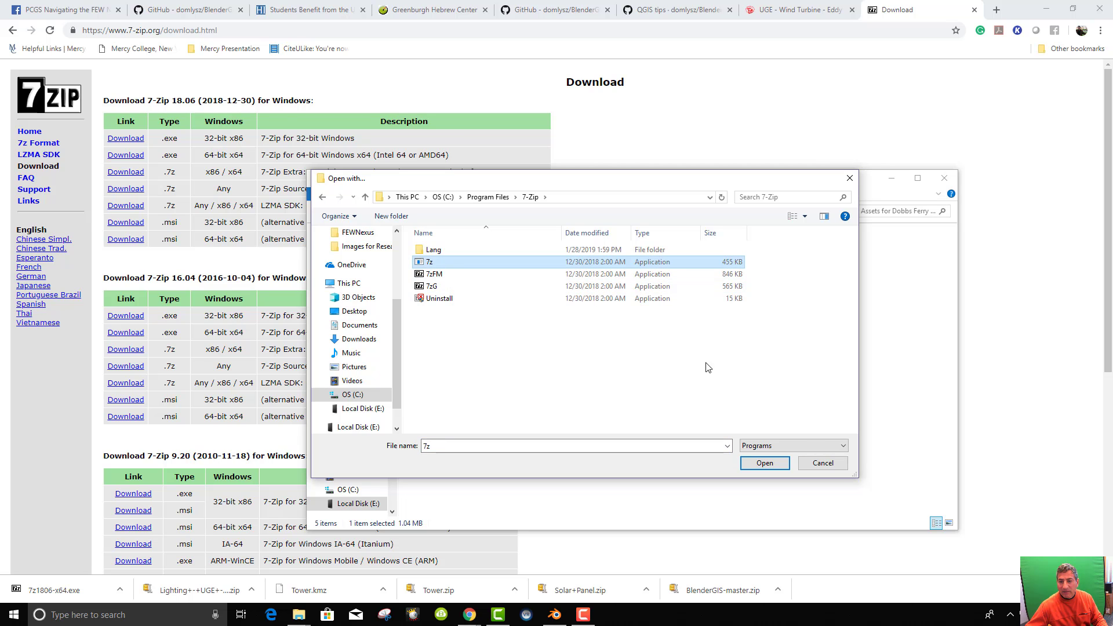
pyautogui.click(765, 463)
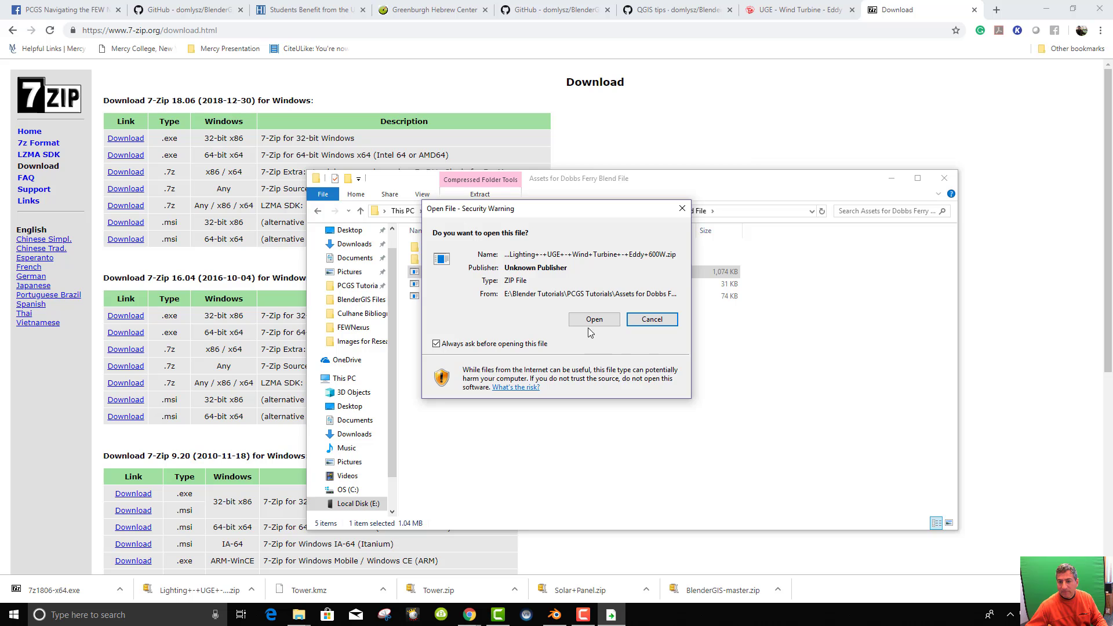
pyautogui.click(590, 324)
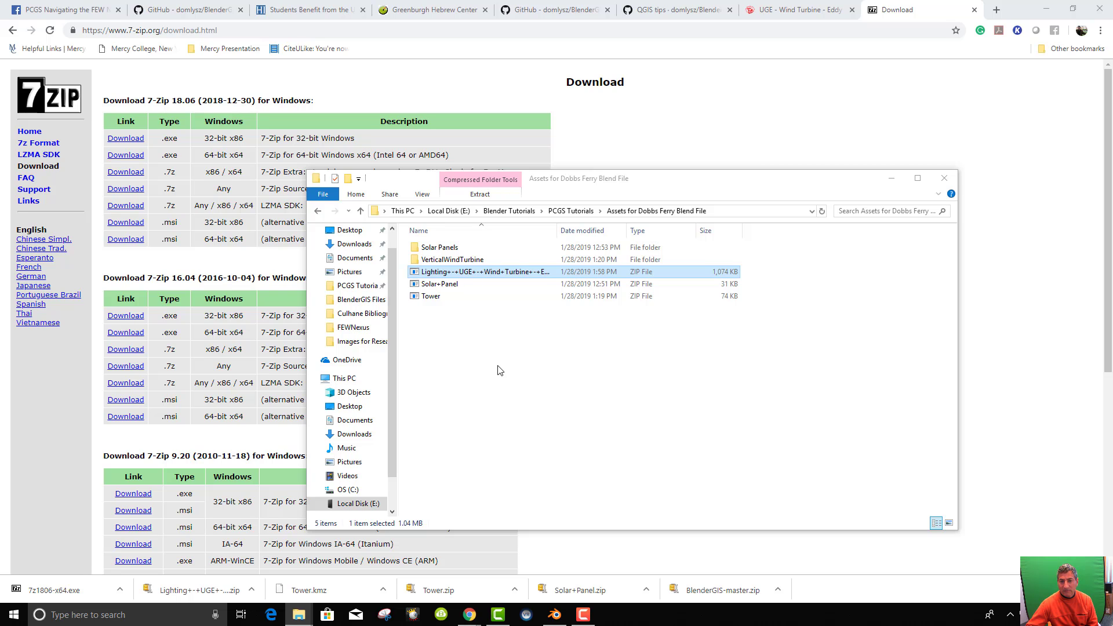
pyautogui.doubleClick(440, 273)
pyautogui.click(586, 320)
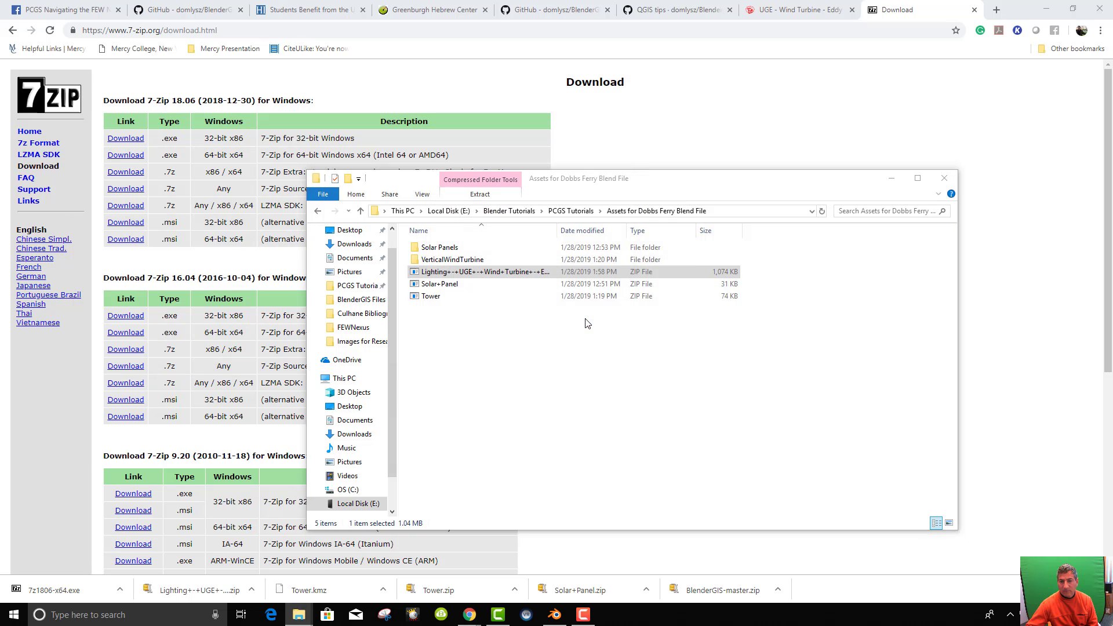
# Extract the UGE wind turbine archive directly into the current assets folder with 7-Zip
pyautogui.rightClick(451, 274)
pyautogui.moveTo(481, 296)
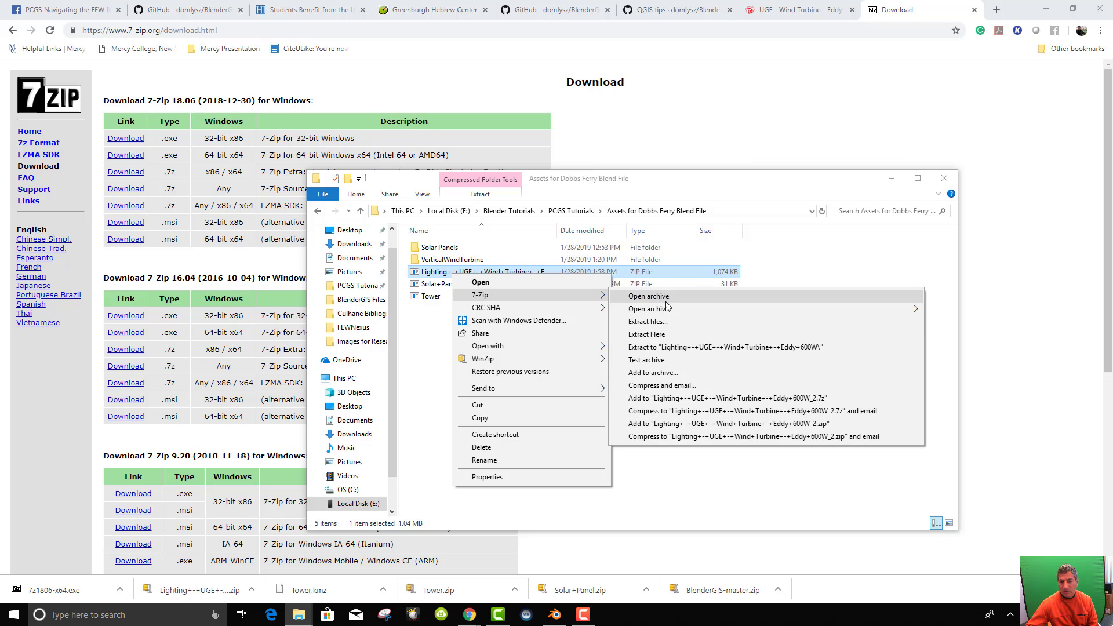
pyautogui.click(665, 337)
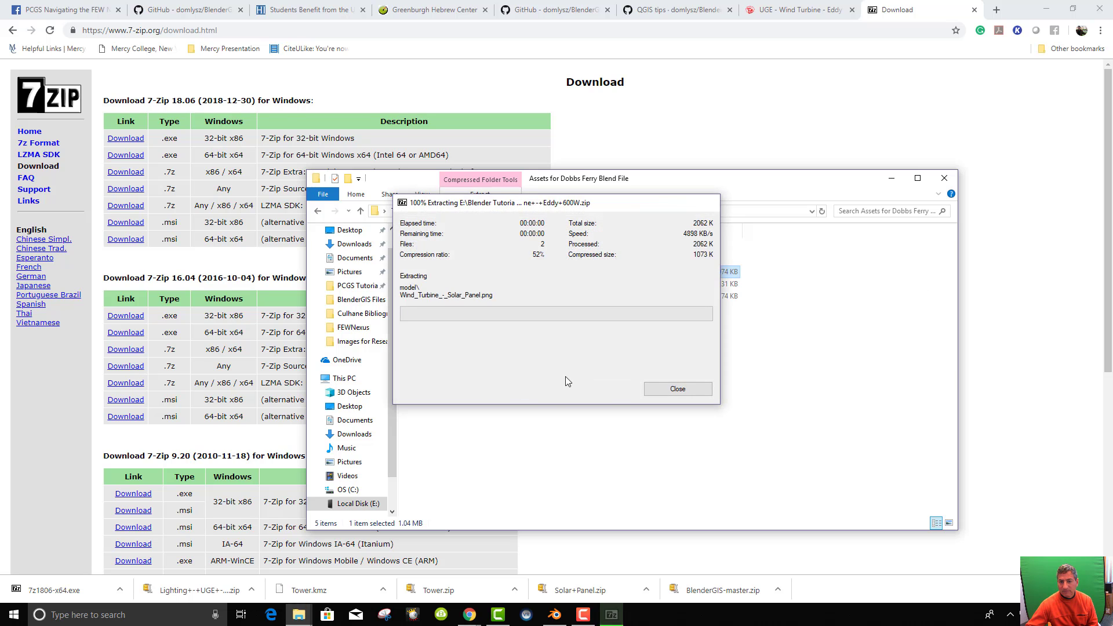
# Check the contents of the VerticalWindTurbine folder and return to the Assets for Dobbs Ferry Blend File folder
pyautogui.click(446, 274)
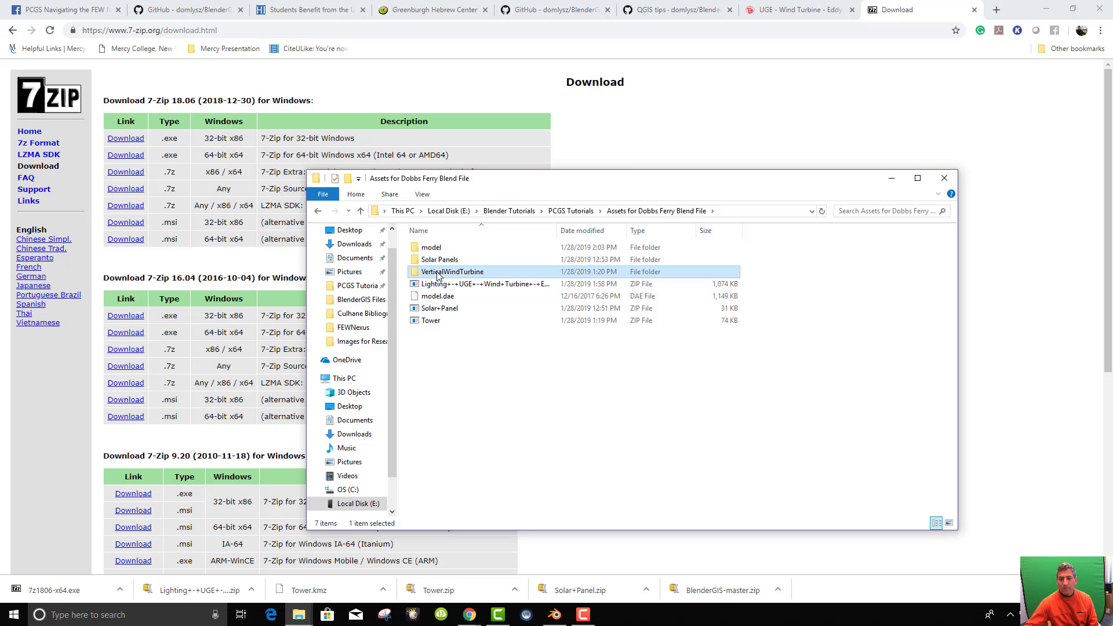
pyautogui.doubleClick(449, 274)
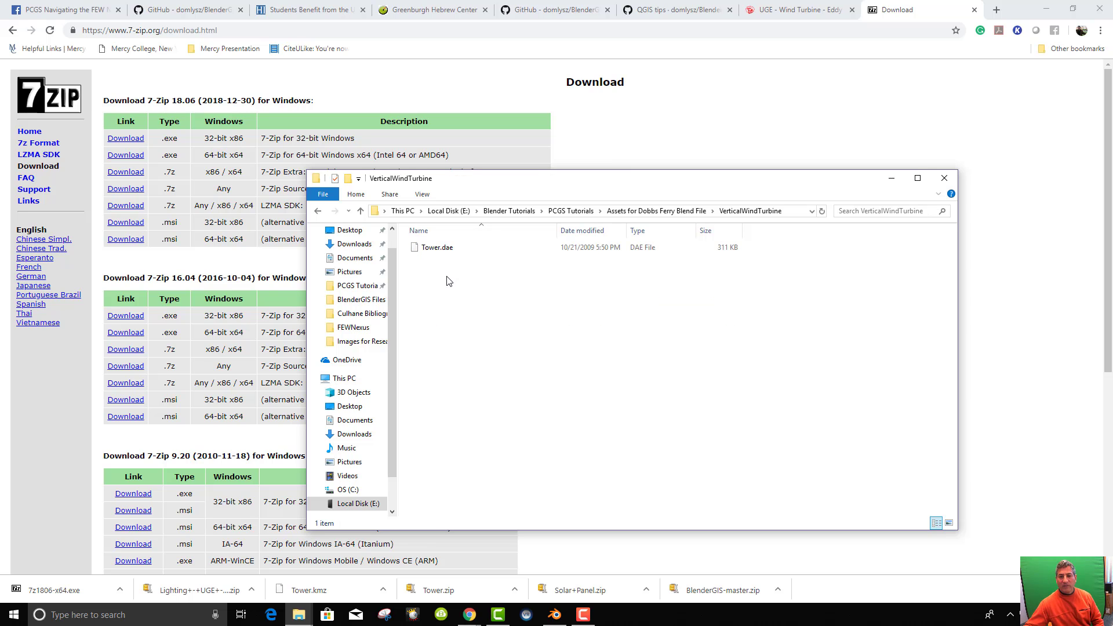
pyautogui.click(705, 212)
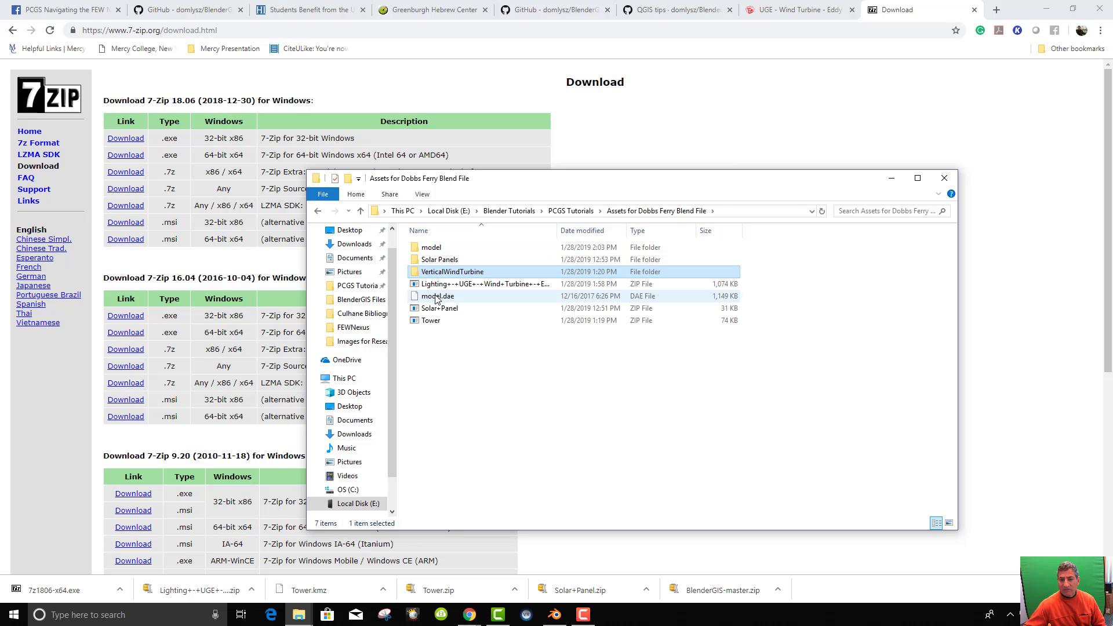
# Create a new folder named windsolarcombo in the Assets for Dobbs Ferry Blend File folder
pyautogui.rightClick(450, 346)
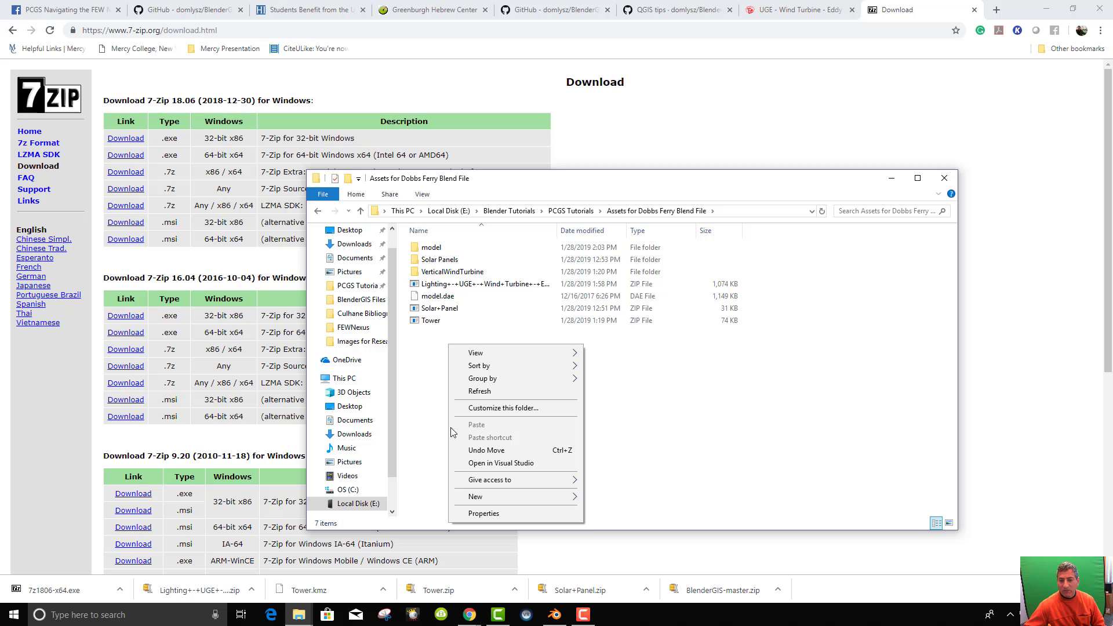
pyautogui.moveTo(566, 500)
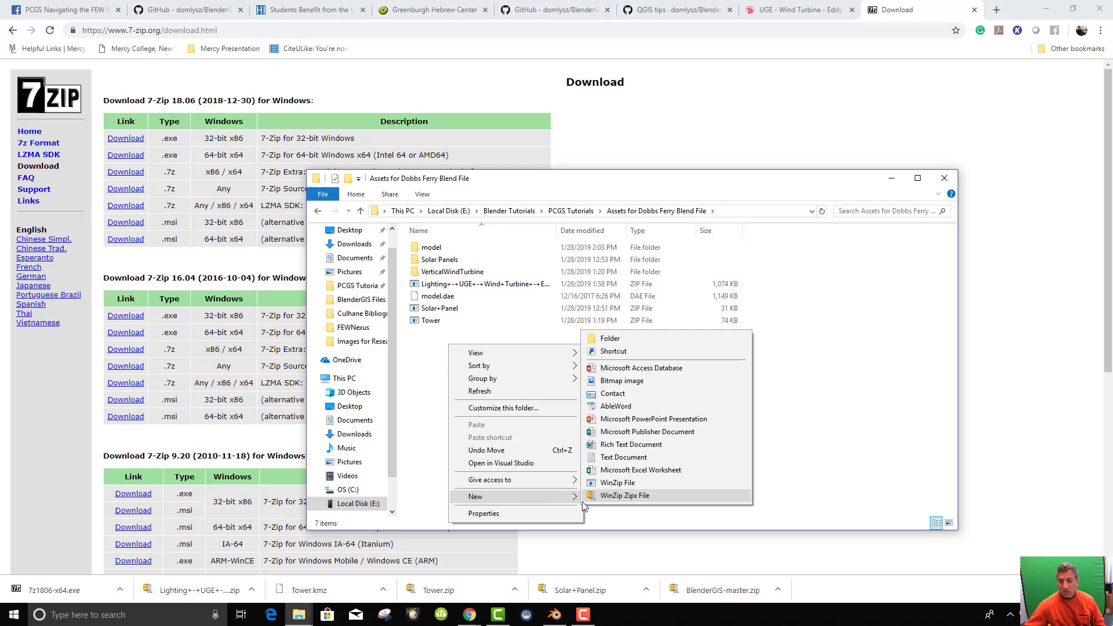
pyautogui.click(610, 338)
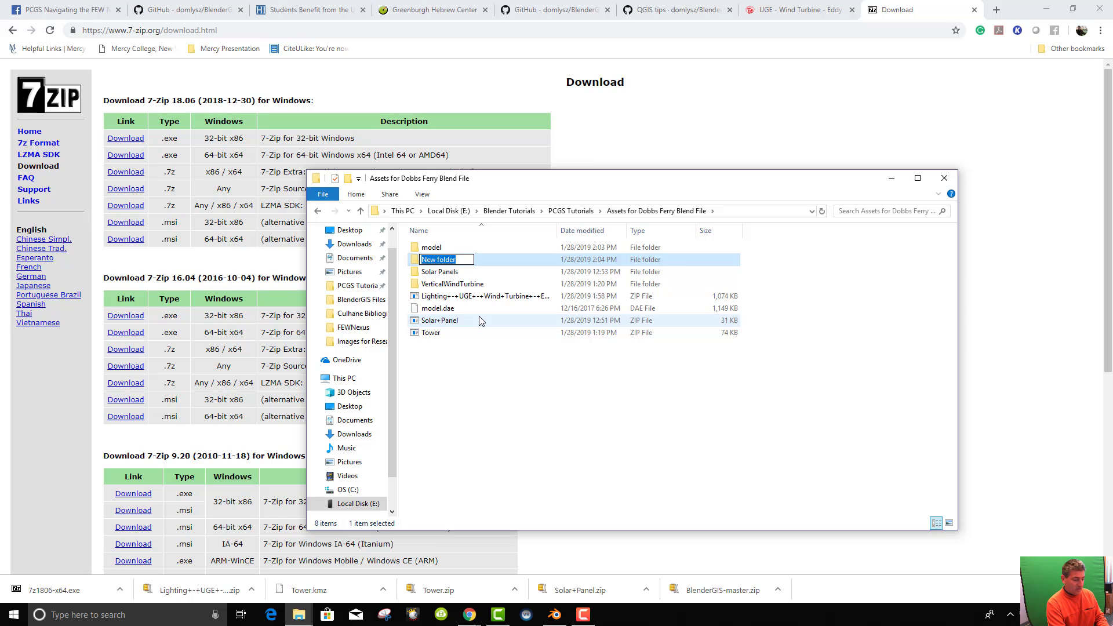
pyautogui.write('windsolarcombo')
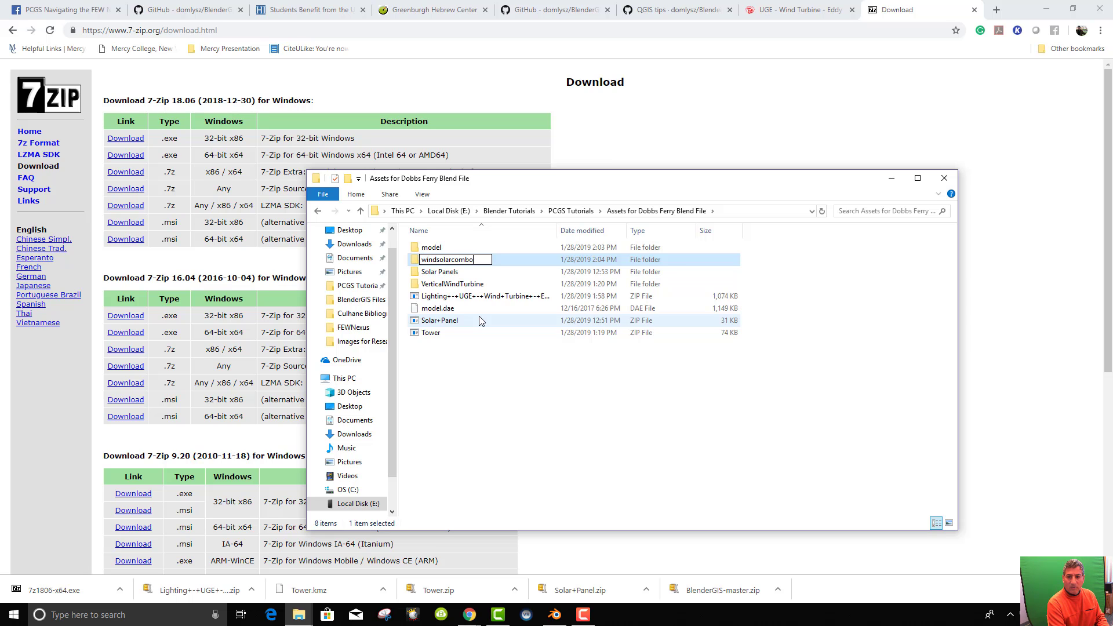
pyautogui.press('Return')
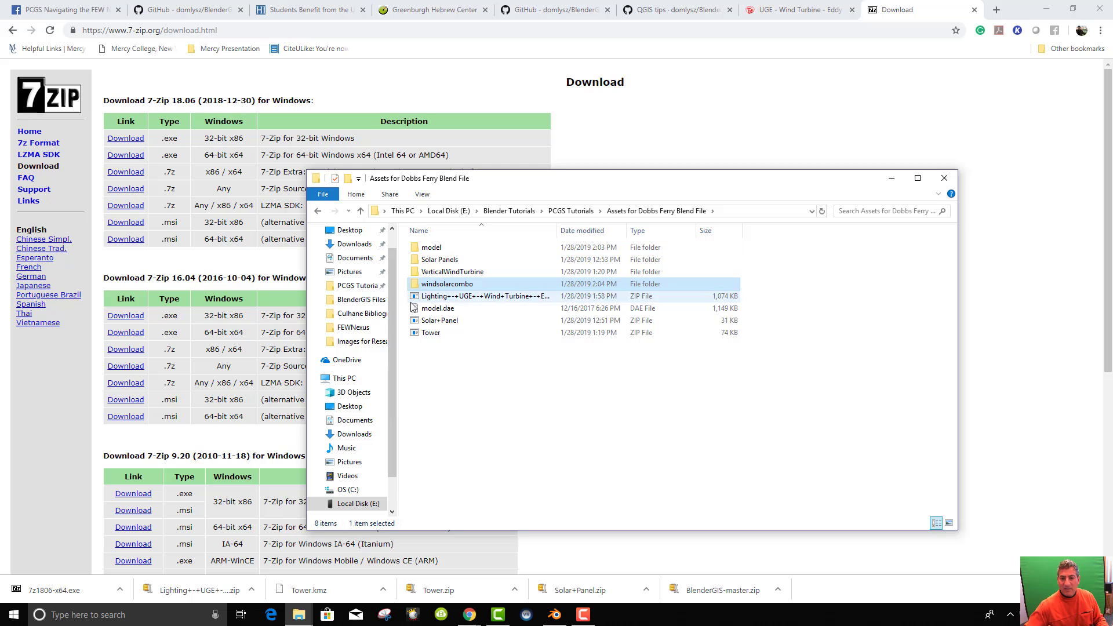
# Rename the extracted model.dae file as windsolarcombo.dae
pyautogui.click(429, 312)
pyautogui.rightClick(436, 313)
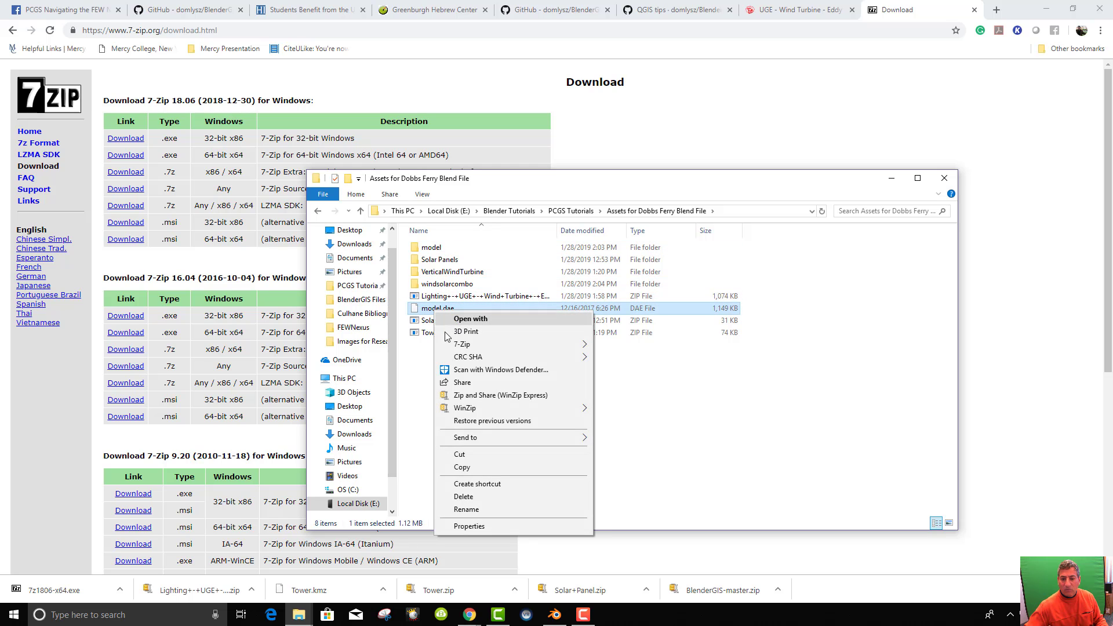
pyautogui.click(485, 511)
pyautogui.write('windsolarcomb')
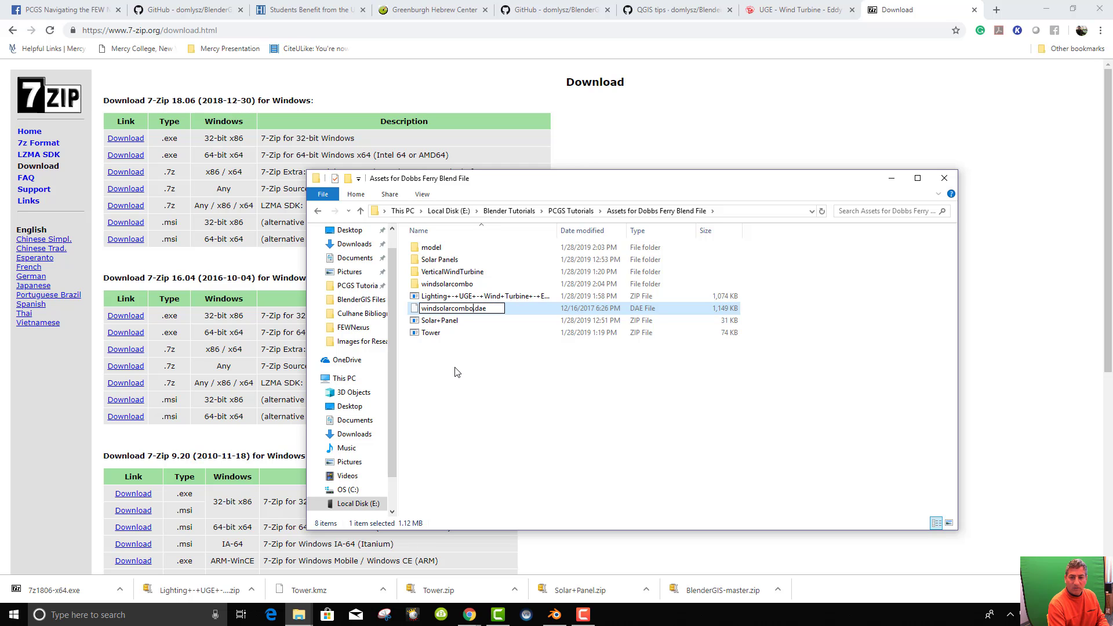
pyautogui.write('o')
pyautogui.press('Return')
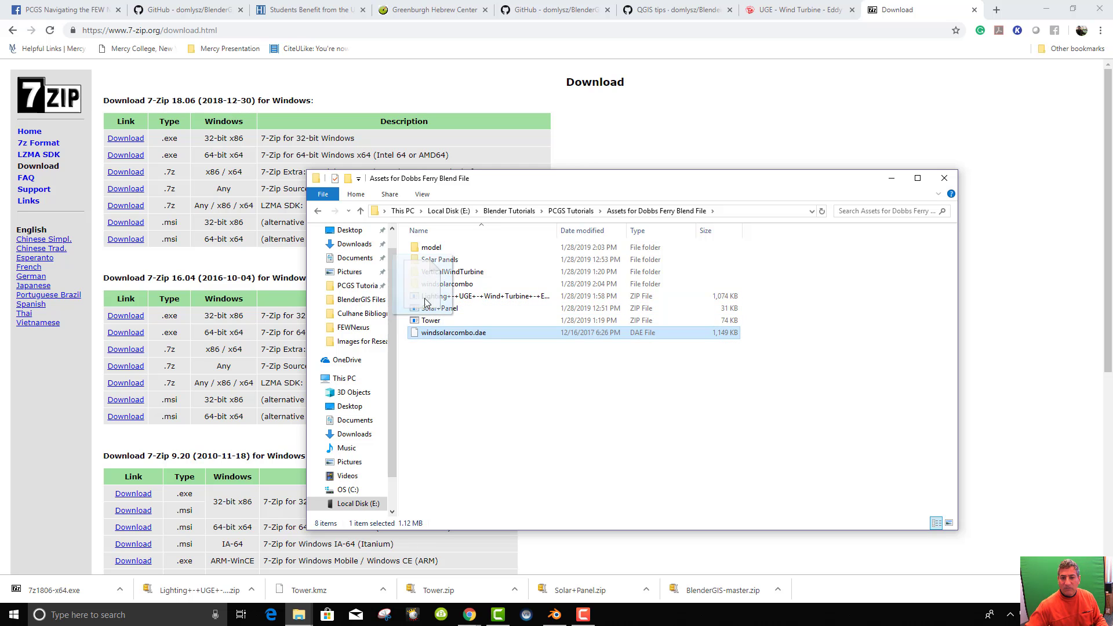
# Move the model folder and windsolarcombo.dae into the windsolarcombo folder, check its contents, and close the file window
pyautogui.moveTo(426, 301)
pyautogui.mouseDown()
pyautogui.moveTo(428, 249)
pyautogui.moveTo(411, 286)
pyautogui.moveTo(429, 284)
pyautogui.mouseUp()
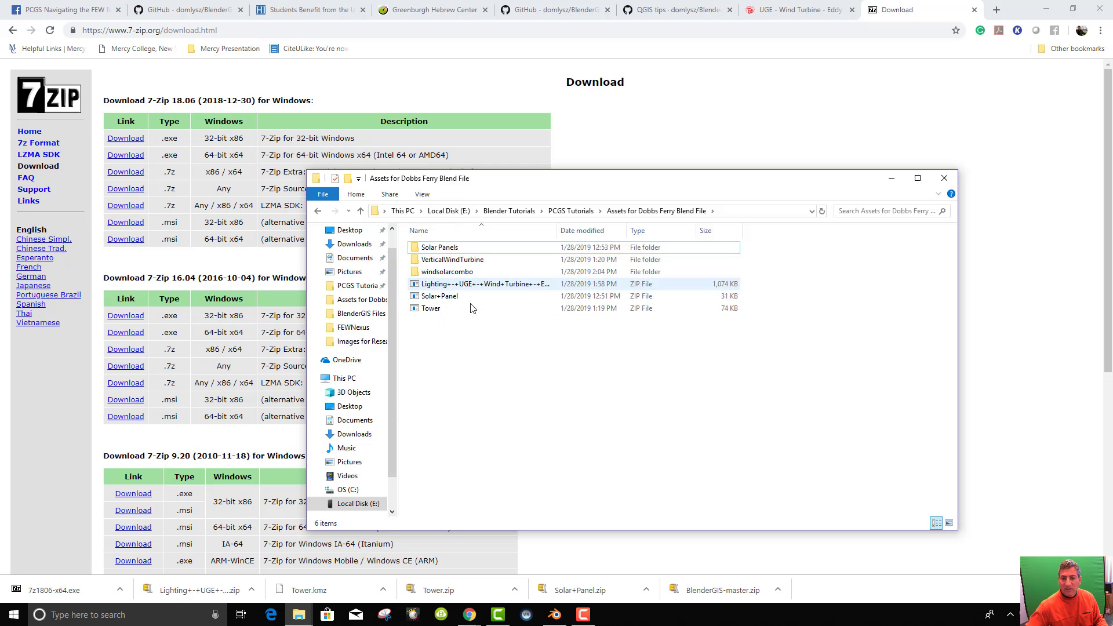
pyautogui.doubleClick(440, 271)
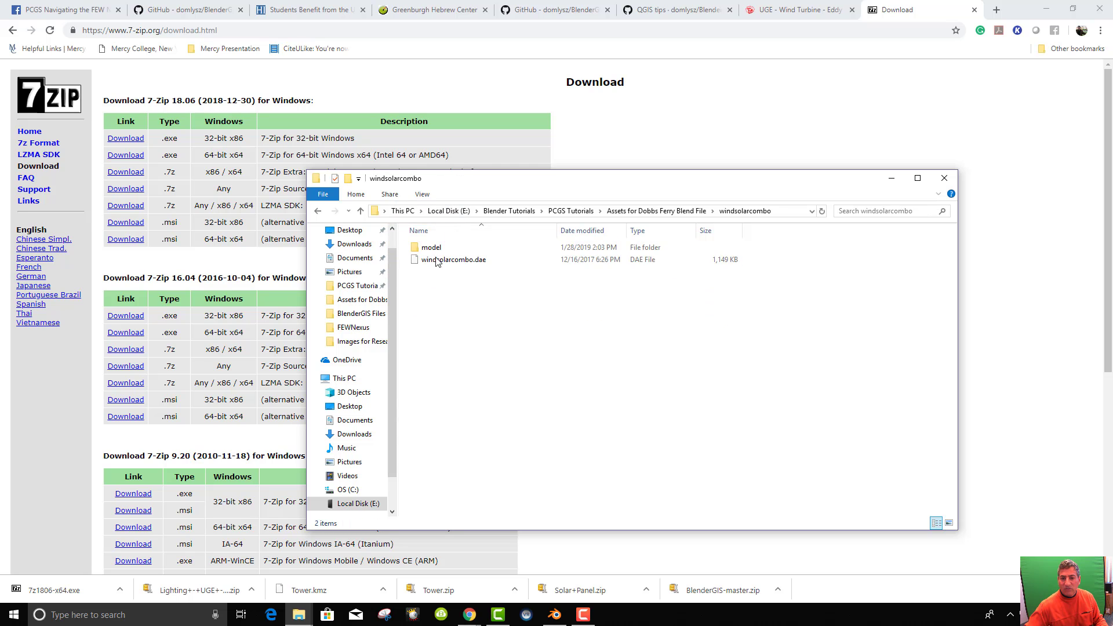
pyautogui.doubleClick(432, 248)
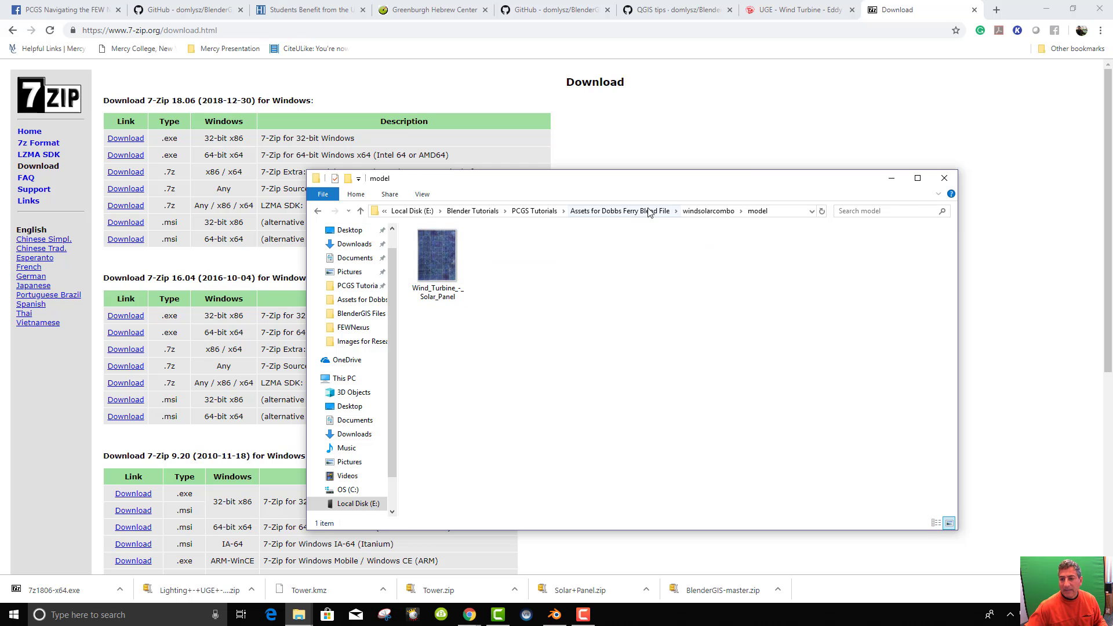
pyautogui.click(708, 211)
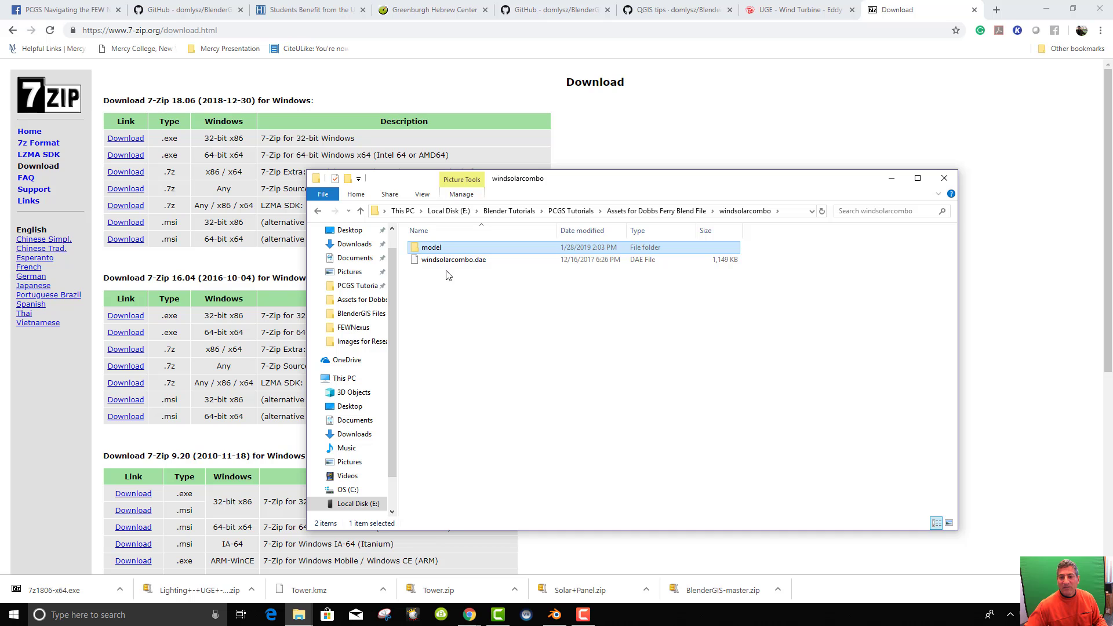
pyautogui.click(943, 179)
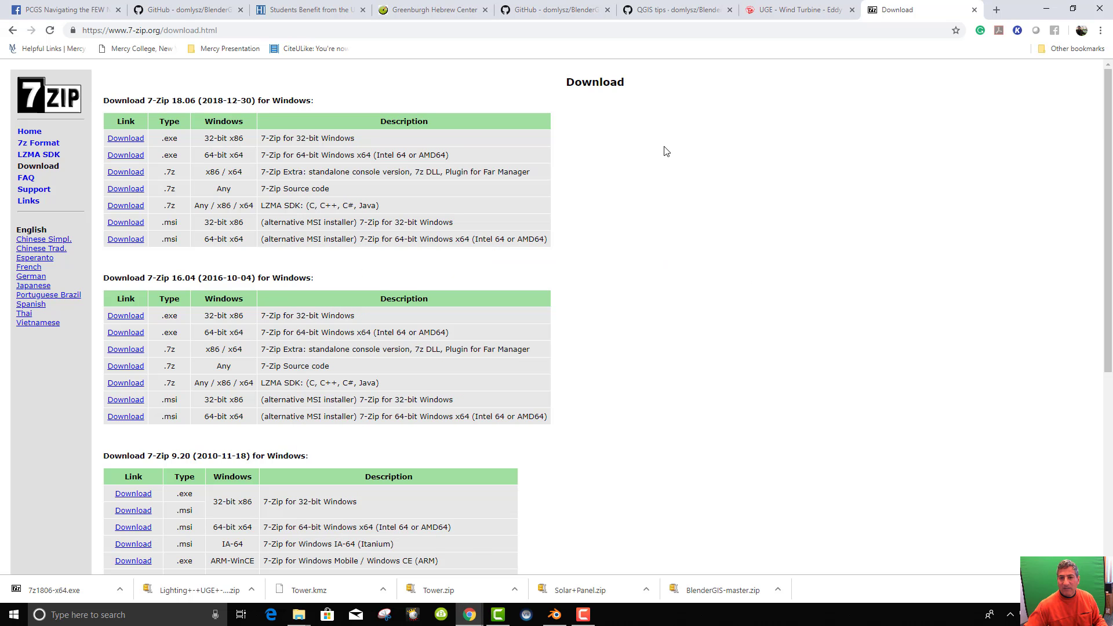
# Switch to Blender and show only an empty layer of the Dobbs Ferry New York scene
pyautogui.click(554, 615)
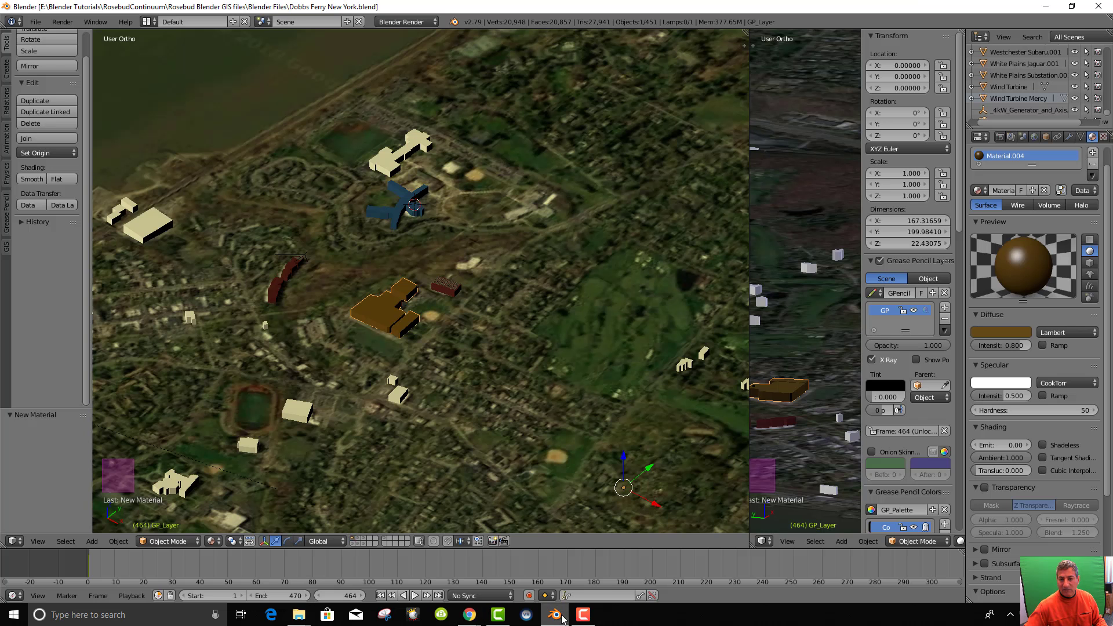
pyautogui.click(372, 541)
pyautogui.scroll(-5, 444, 292)
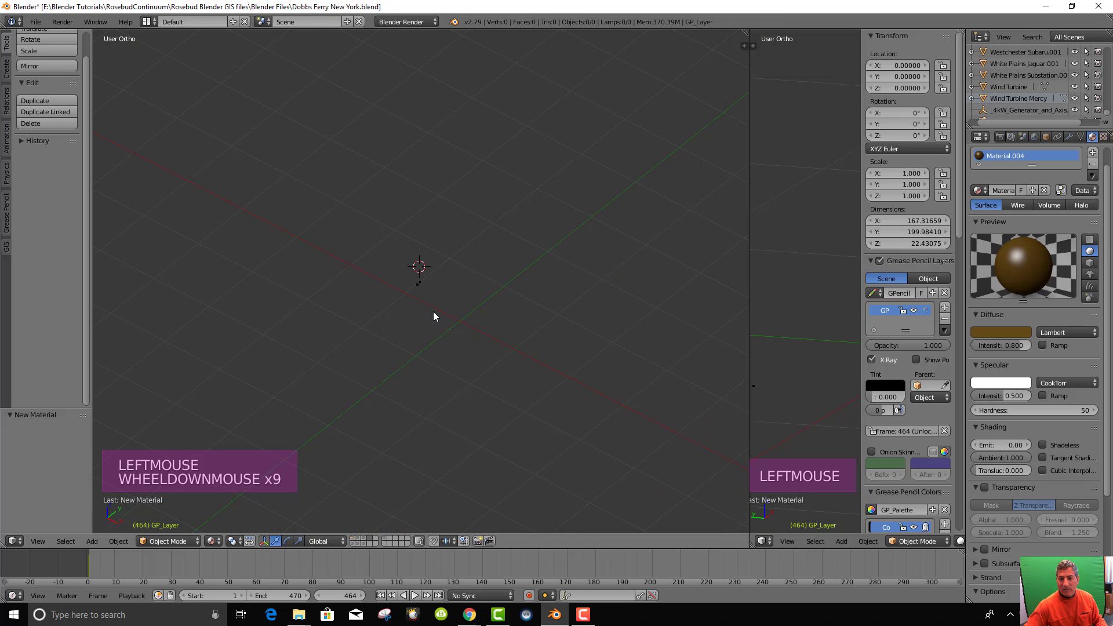
pyautogui.moveTo(433, 311); pyautogui.dragTo(443, 267, button='middle')
pyautogui.scroll(2, 440, 296)
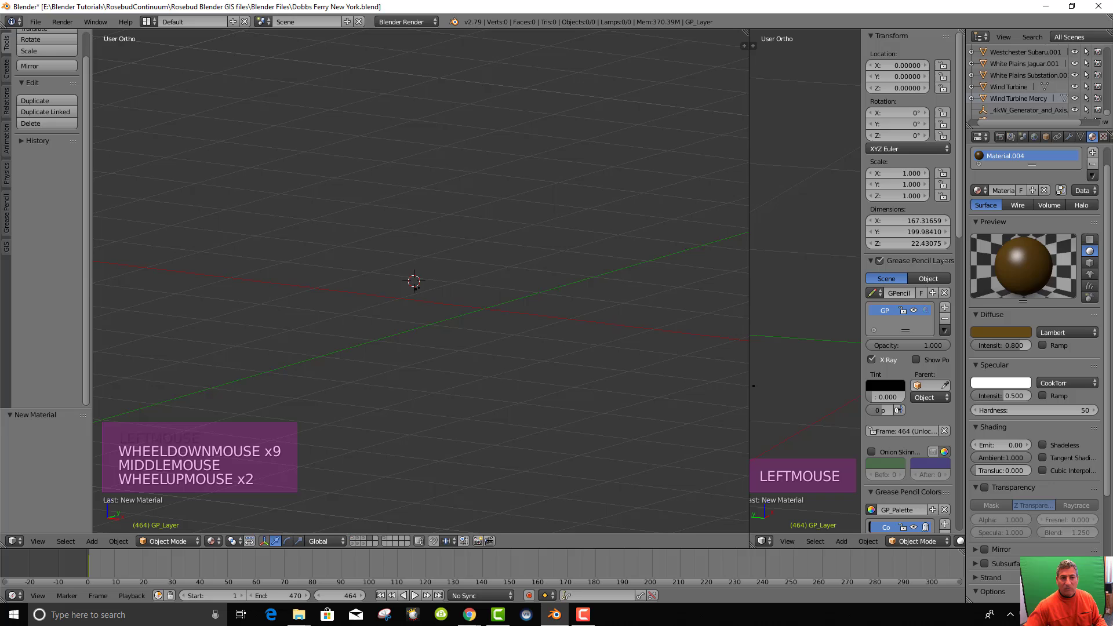
# Import windsolarcombo.dae from the windsolarcombo assets folder as a Collada model
pyautogui.click(30, 22)
pyautogui.moveTo(62, 244)
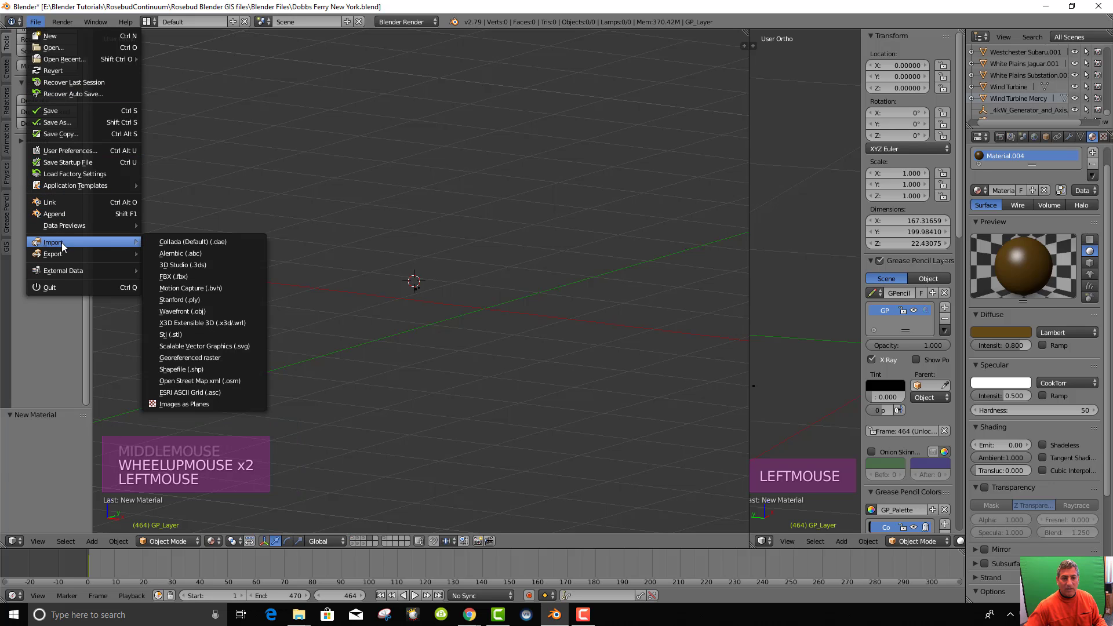
pyautogui.click(197, 243)
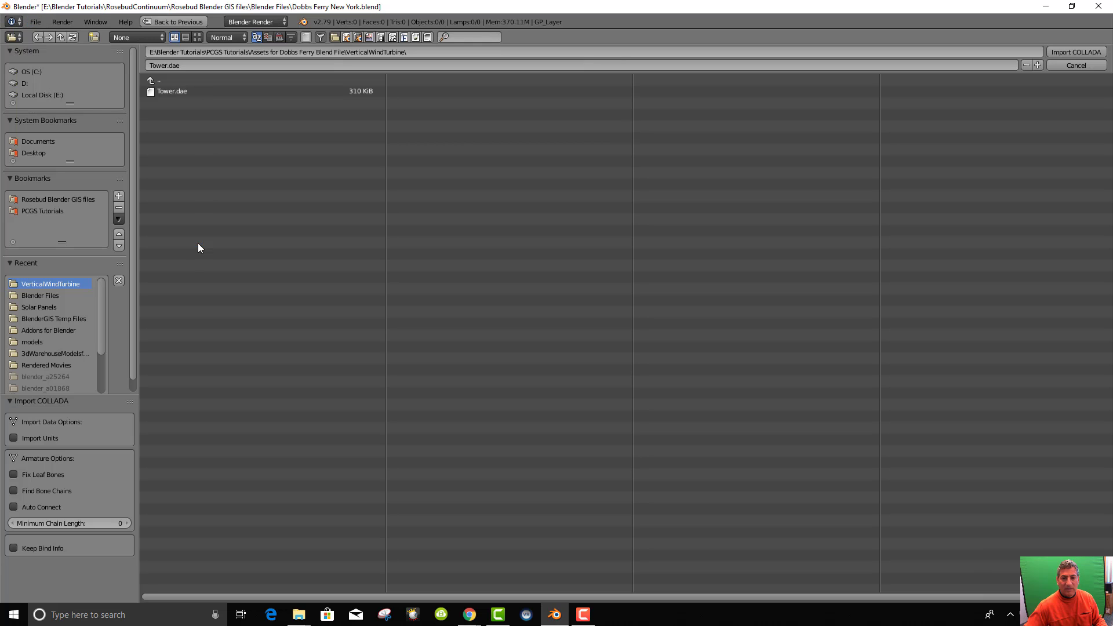
pyautogui.click(161, 81)
pyautogui.click(163, 114)
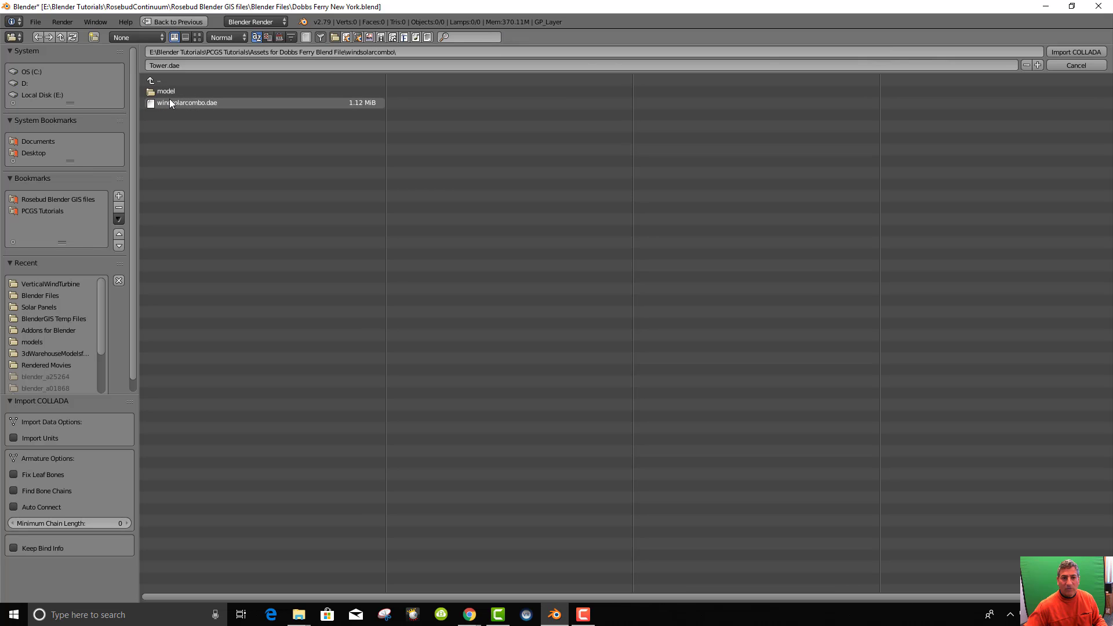
pyautogui.click(163, 102)
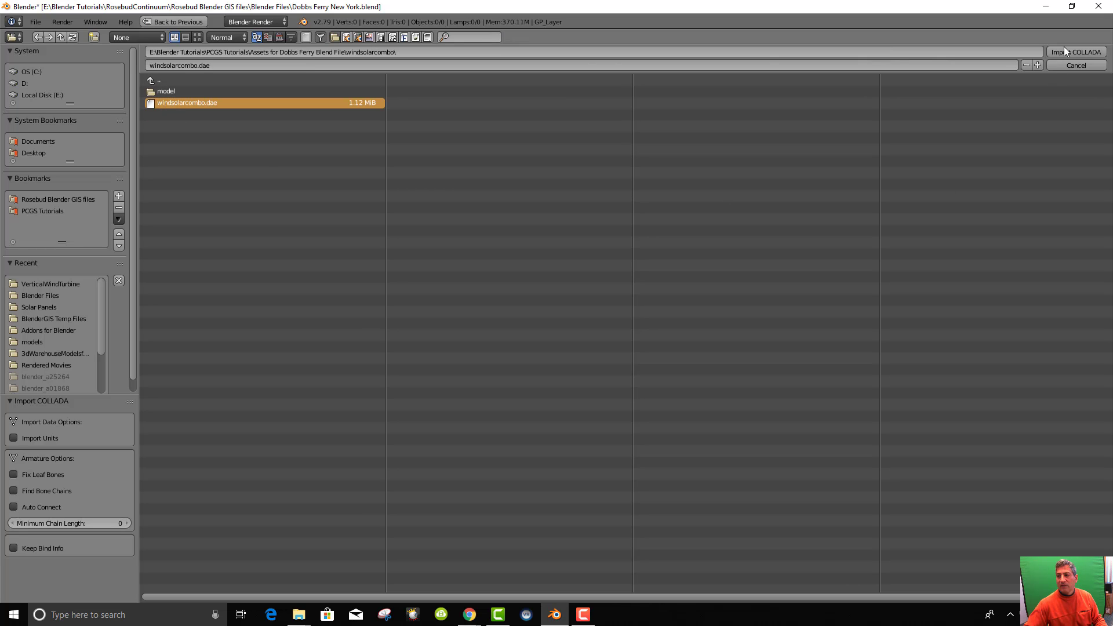
pyautogui.press('Return')
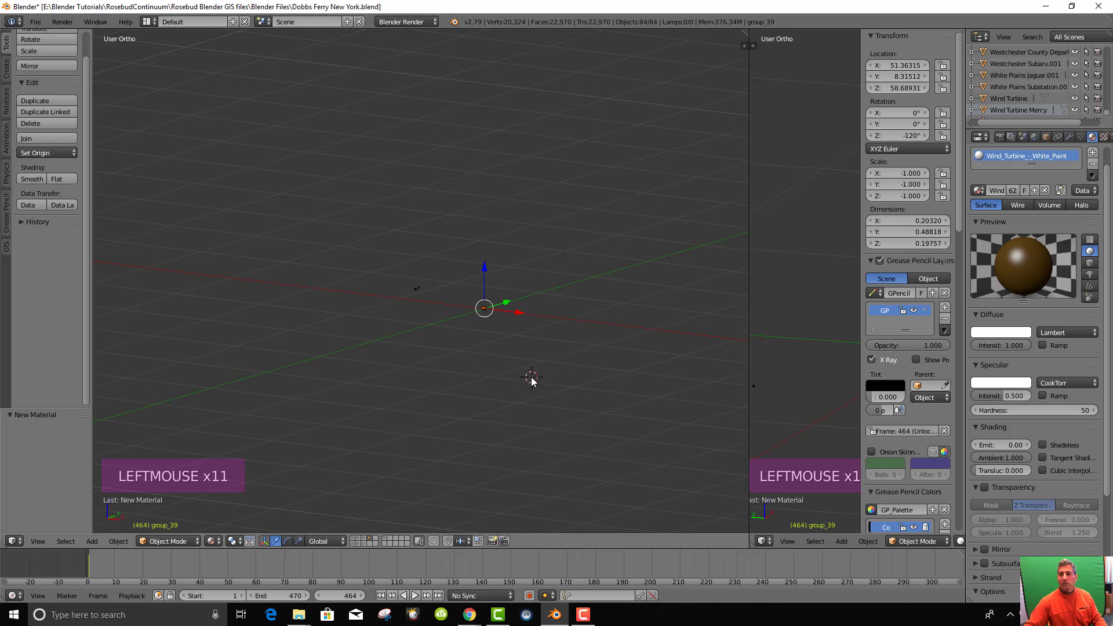
# Frame the imported street light and move its distant SketchUp camera to the base of the pole
pyautogui.scroll(5, 515, 329)
pyautogui.press('KP_Decimal')
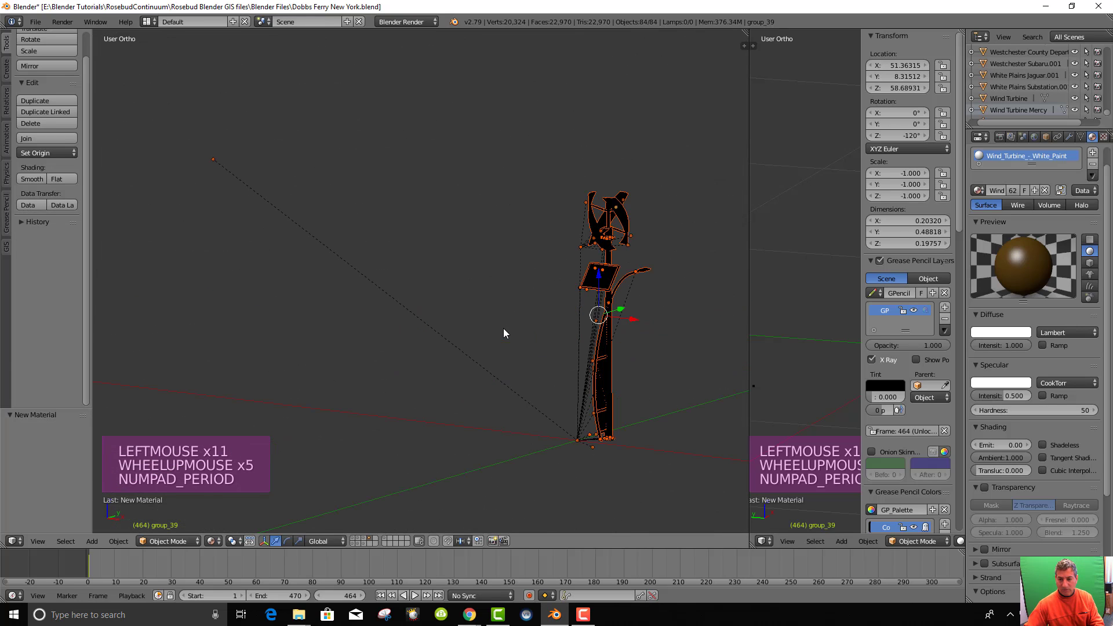
pyautogui.scroll(2, 597, 332)
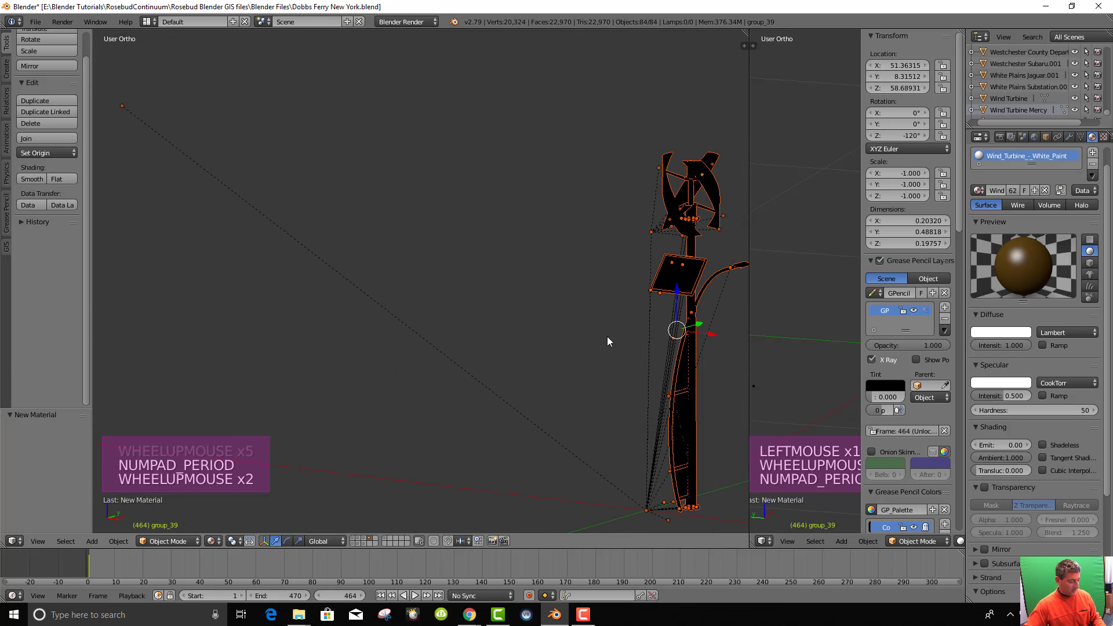
pyautogui.keyDown('shift'); pyautogui.moveTo(607, 336); pyautogui.dragTo(448, 313, button='middle'); pyautogui.keyUp('shift')
pyautogui.scroll(3, 431, 314)
pyautogui.scroll(-4, 432, 315)
pyautogui.scroll(-7, 462, 310)
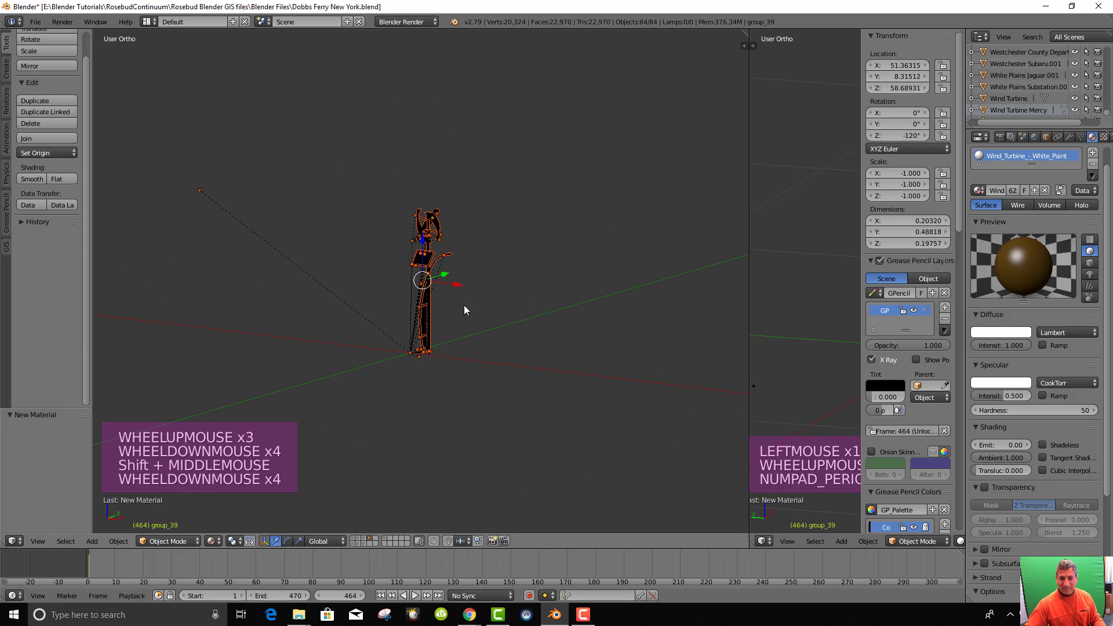
pyautogui.rightClick(293, 228)
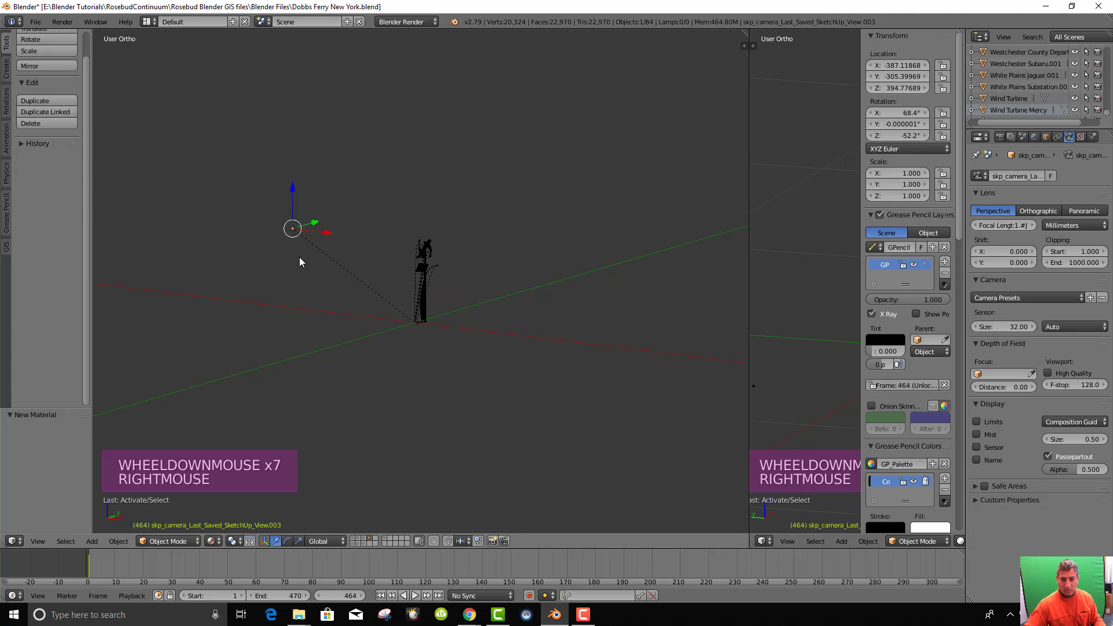
pyautogui.press('g')
pyautogui.press('g')
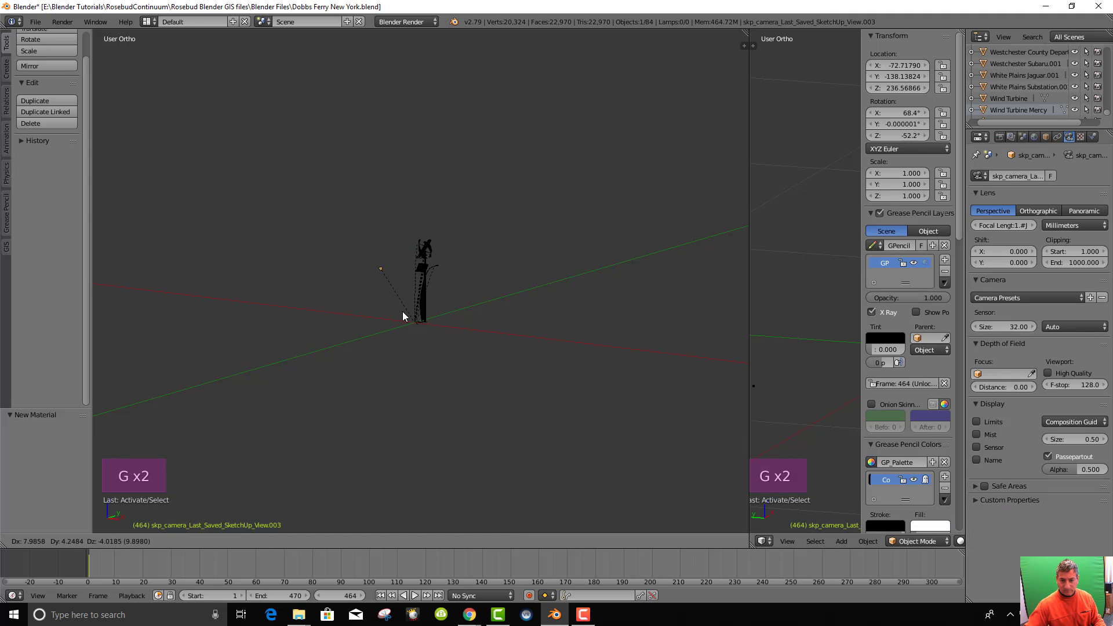
pyautogui.click(422, 350)
# Try to join the border-selected street light parts with the SketchUp camera as the active object
pyautogui.scroll(8, 465, 327)
pyautogui.scroll(-4, 465, 324)
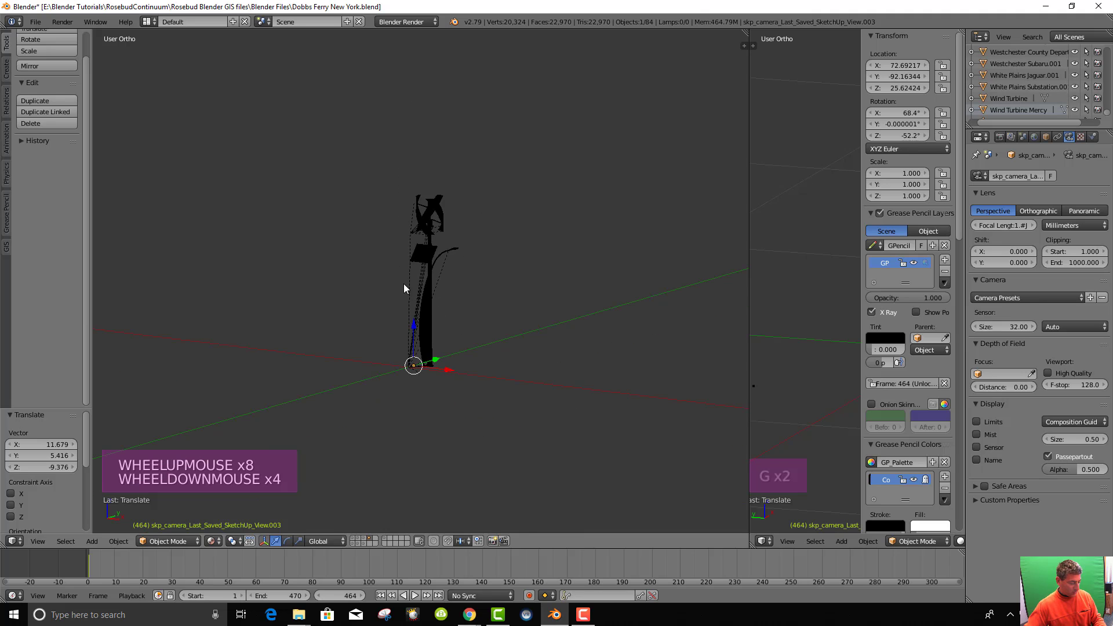
pyautogui.press('b')
pyautogui.moveTo(350, 119); pyautogui.dragTo(489, 325)
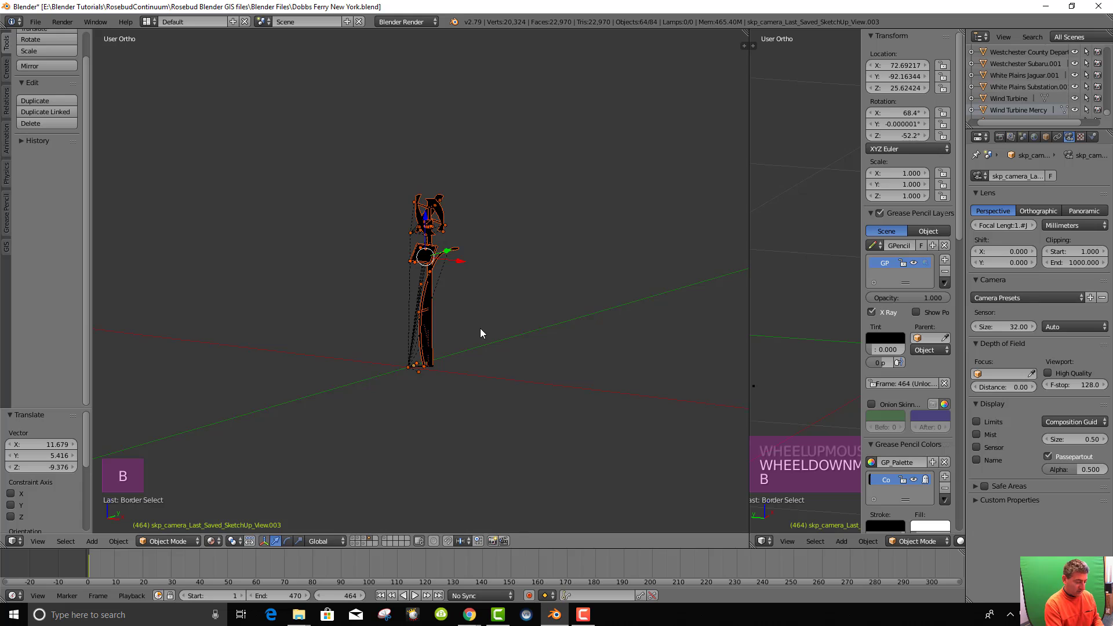
pyautogui.hotkey('ctrl', 'j')
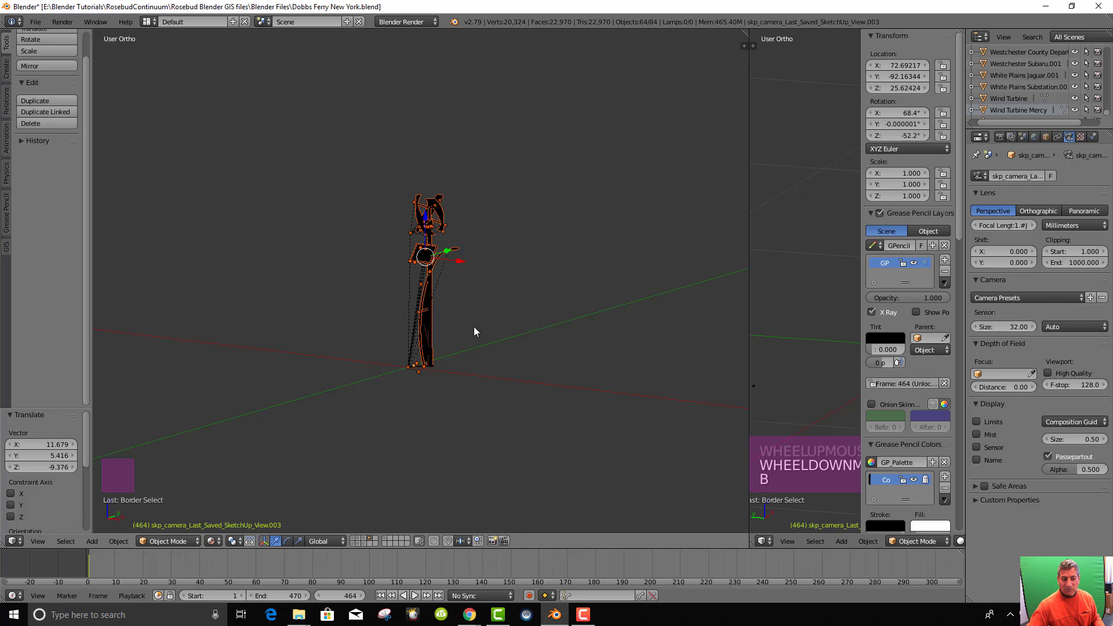
# Make a mesh part of the street light active, border-select the whole model, and join the meshes
pyautogui.rightClick(430, 315)
pyautogui.press('b')
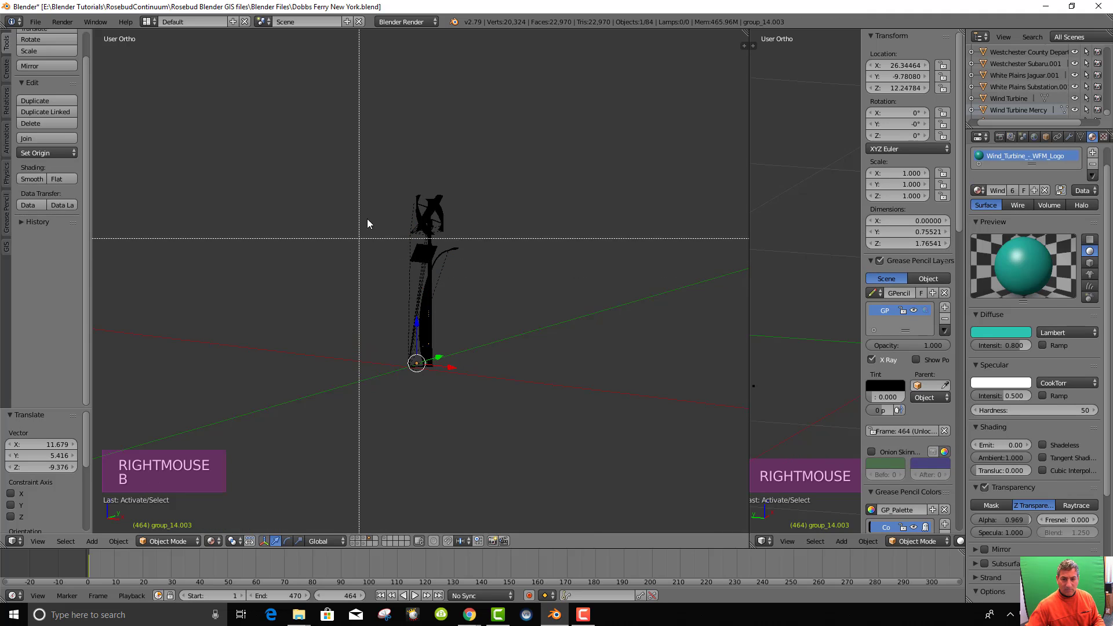
pyautogui.moveTo(385, 177); pyautogui.dragTo(496, 295)
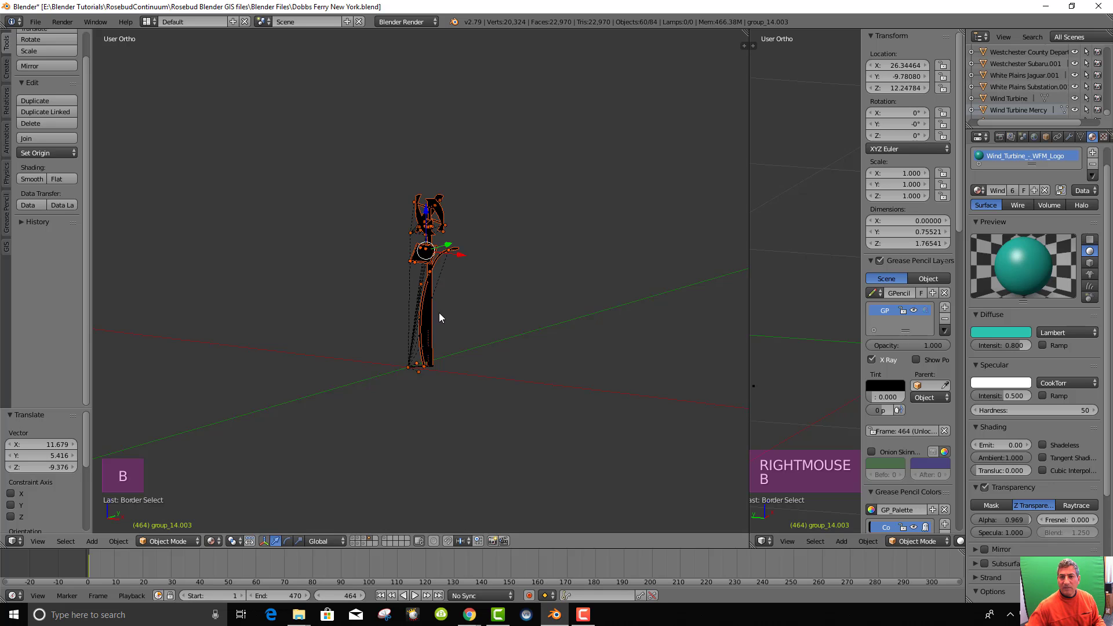
pyautogui.hotkey('ctrl', 'j')
# Duplicate the joined street light and move the copy by about -148 in X, -102 in Y and -27 in Z
pyautogui.scroll(-20, 478, 344)
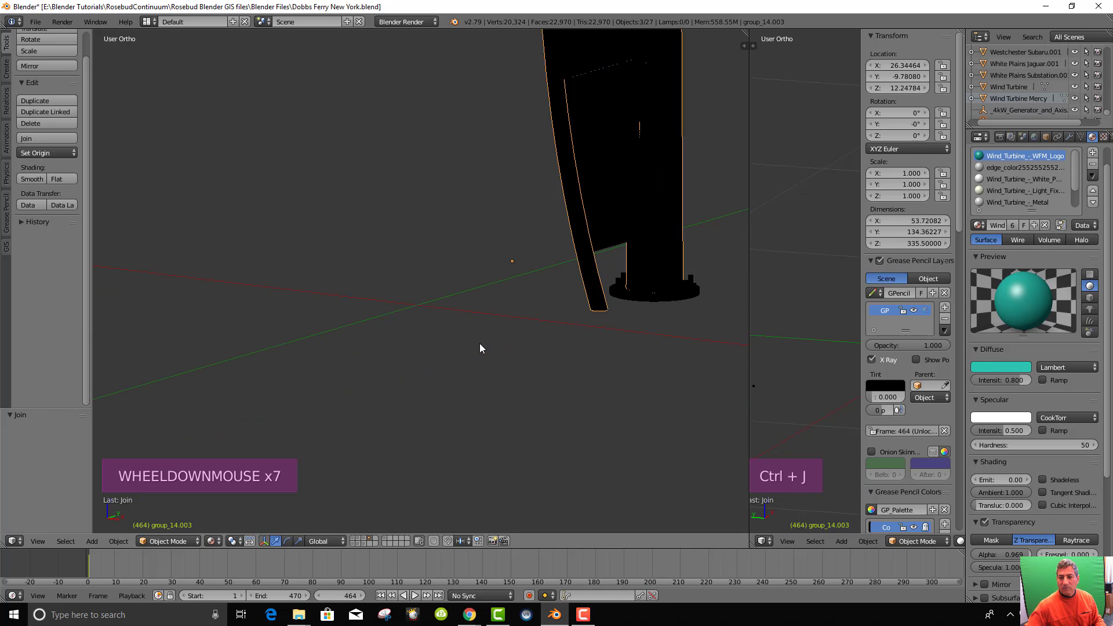
pyautogui.scroll(3, 473, 311)
pyautogui.scroll(-2, 472, 307)
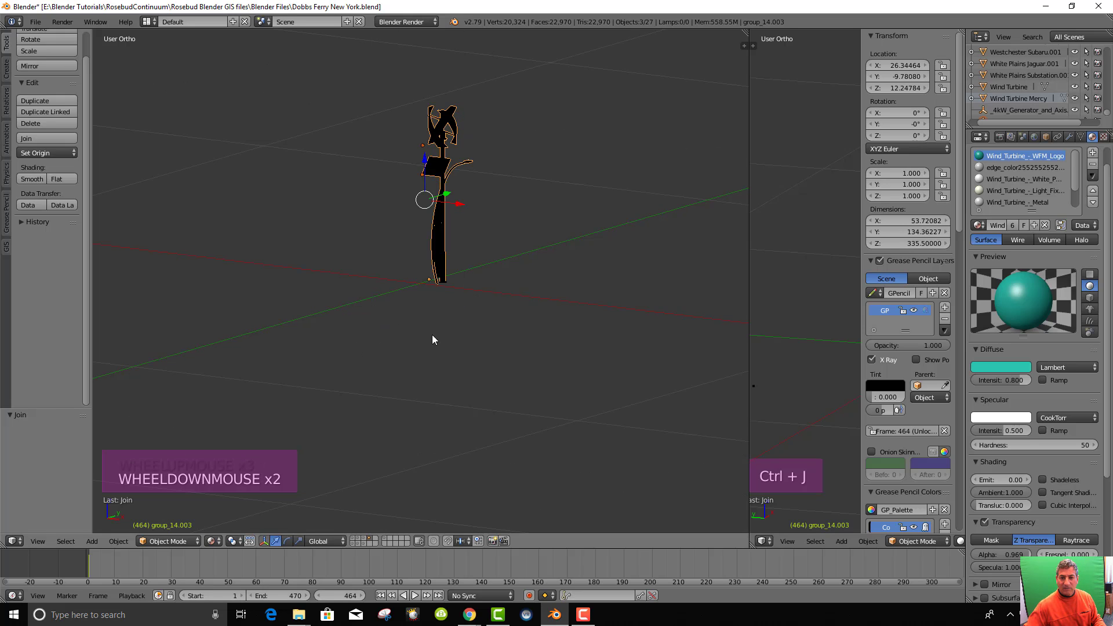
pyautogui.hotkey('shift', 'd')
pyautogui.rightClick(304, 230)
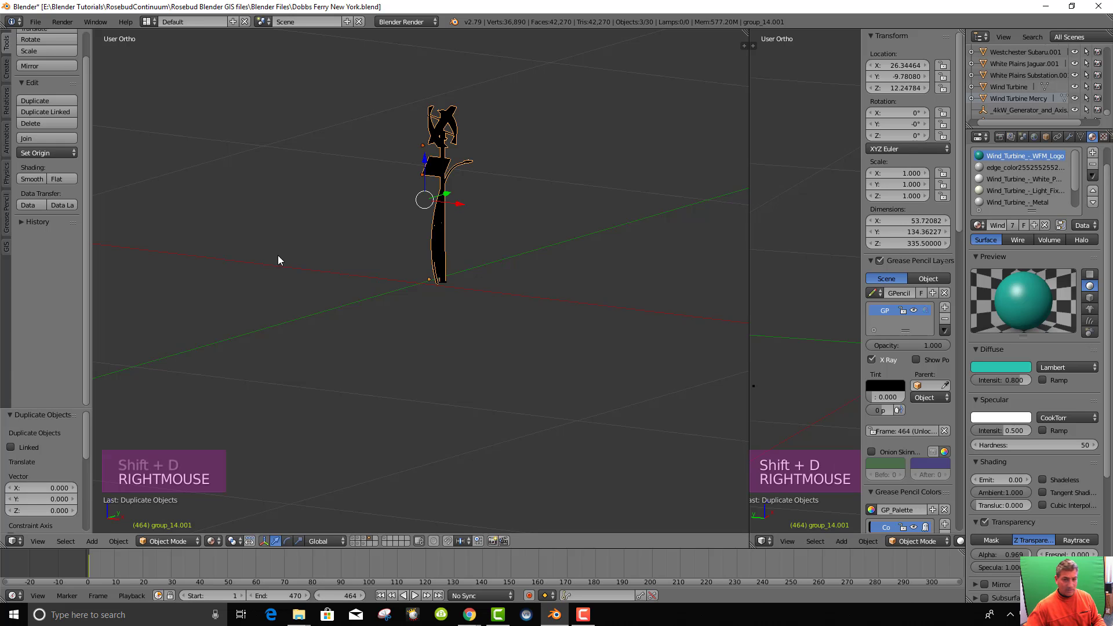
pyautogui.press('g')
pyautogui.press('g')
pyautogui.click(244, 300)
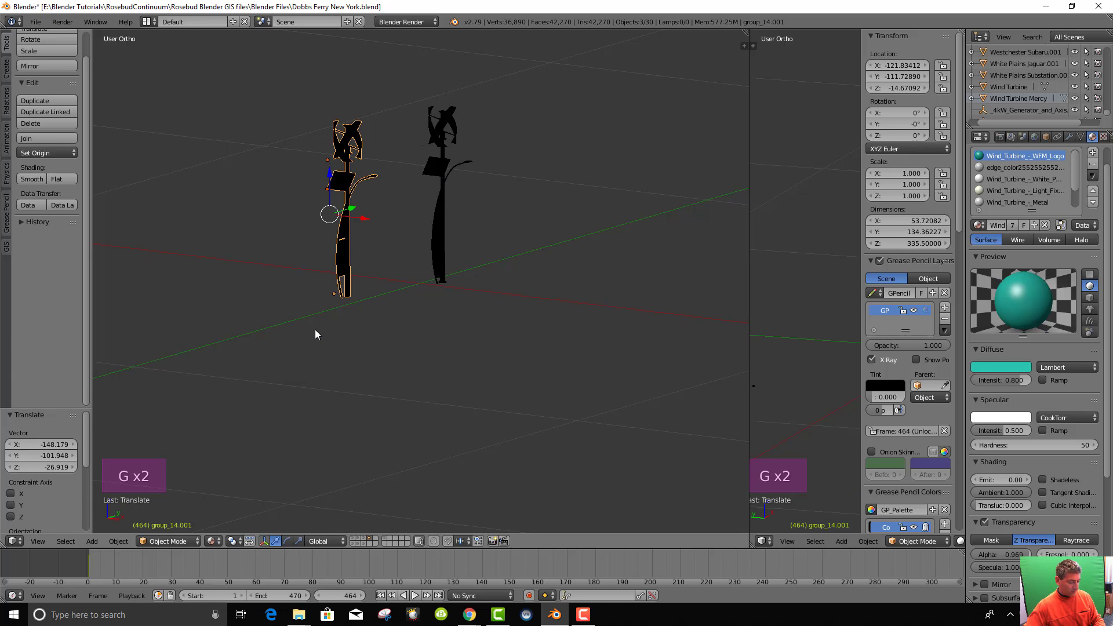
# Move the duplicated street light to layer 1 and display that layer with the Dobbs Ferry terrain
pyautogui.press('m')
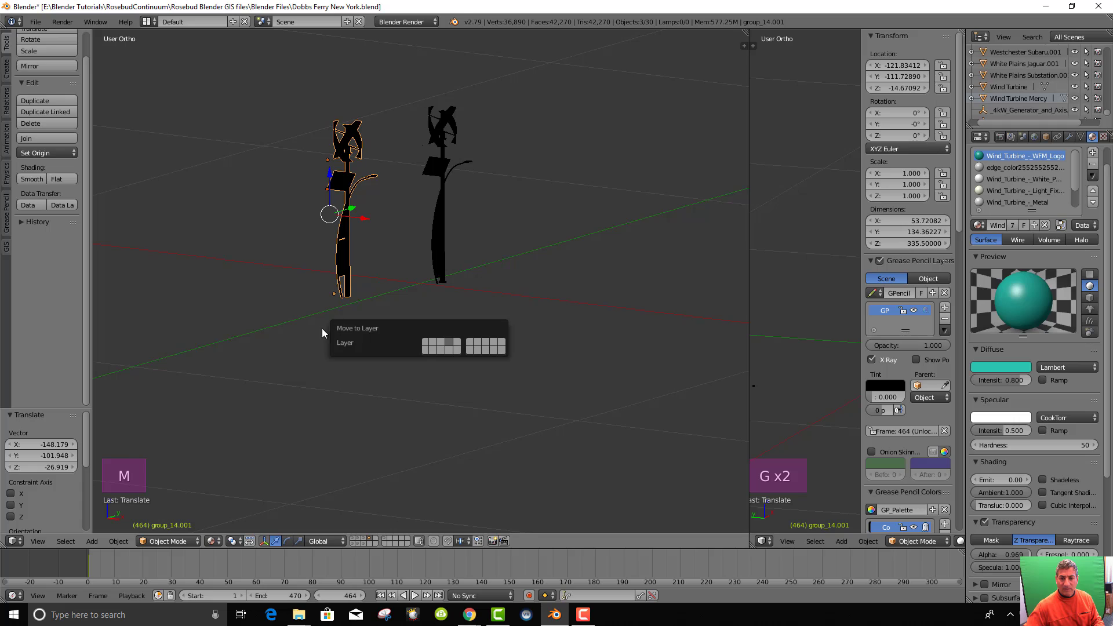
pyautogui.click(425, 343)
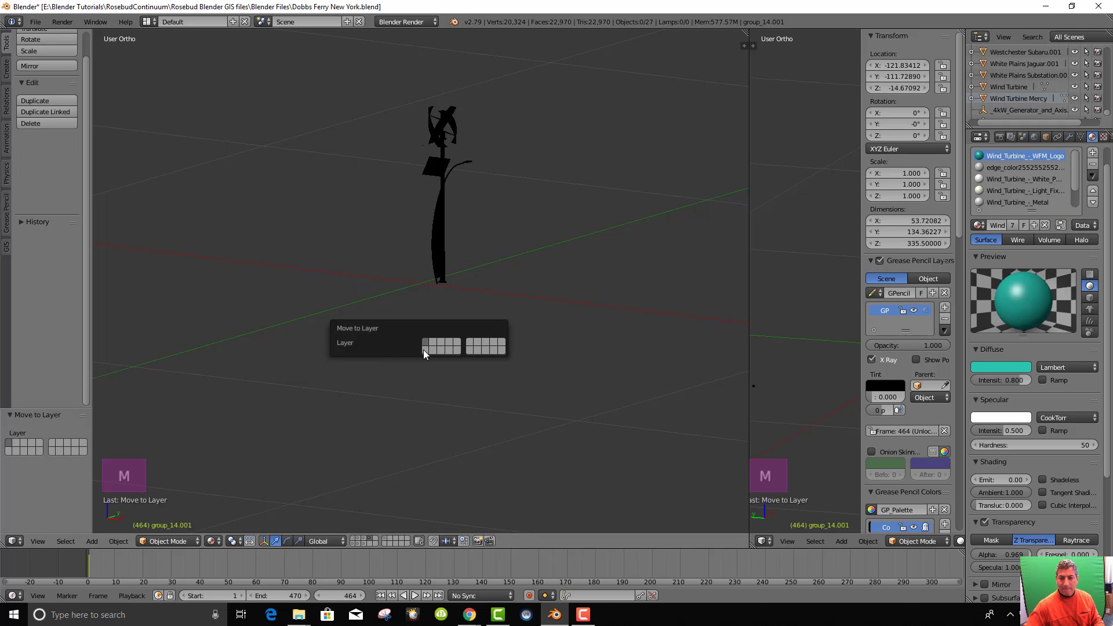
pyautogui.click(352, 543)
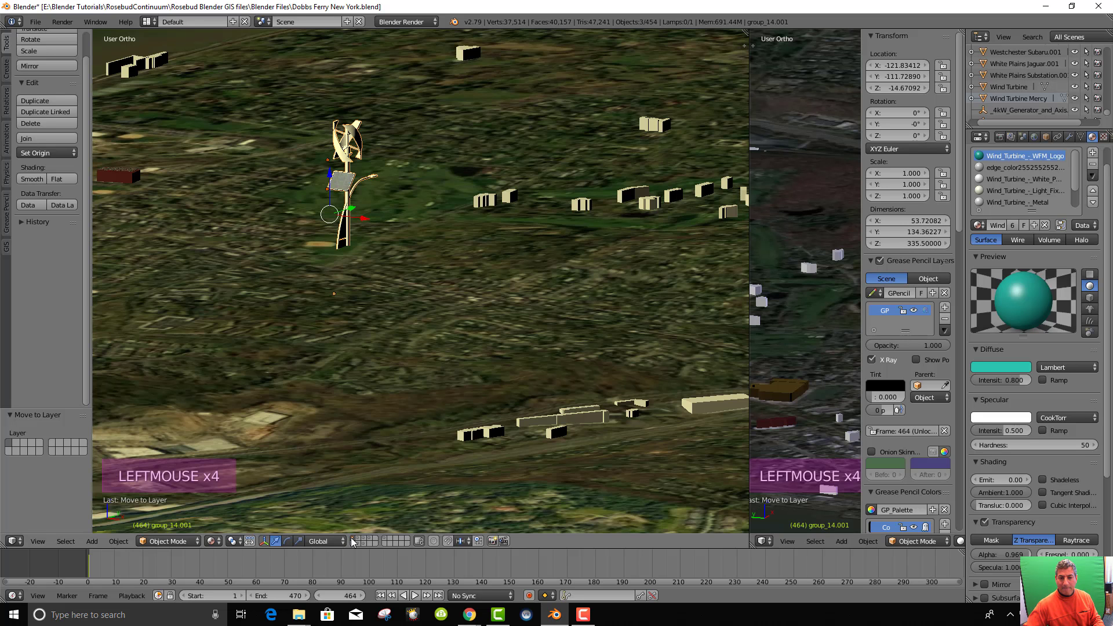
# In top view, move the street light beside the orange-brown building, about -779 in X and 305 in Y
pyautogui.scroll(-4, 363, 266)
pyautogui.scroll(4, 376, 264)
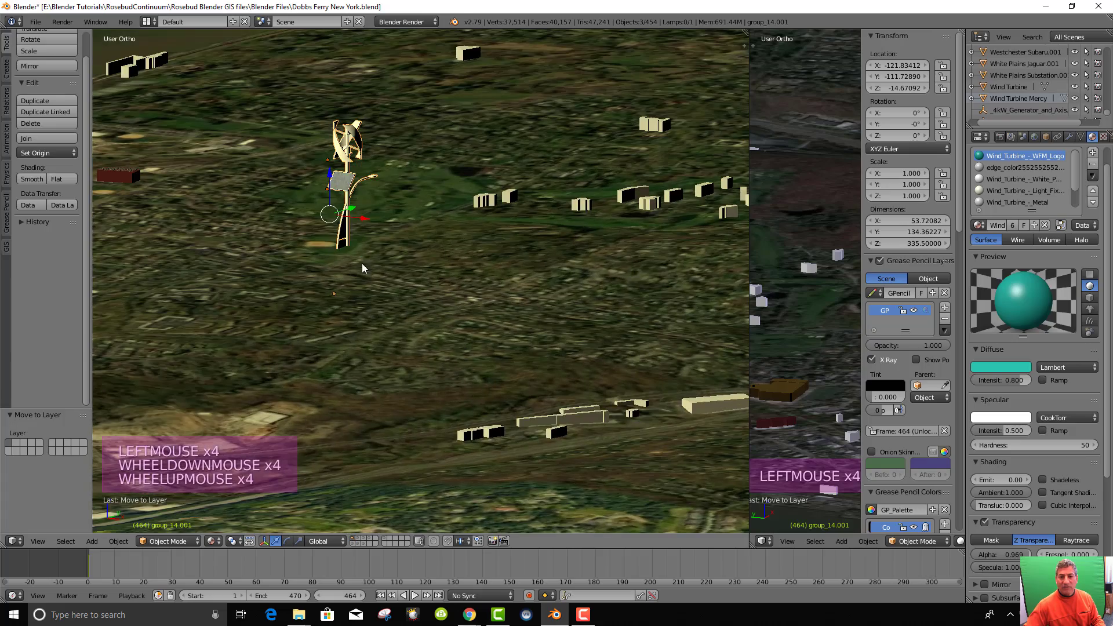
pyautogui.scroll(-3, 349, 249)
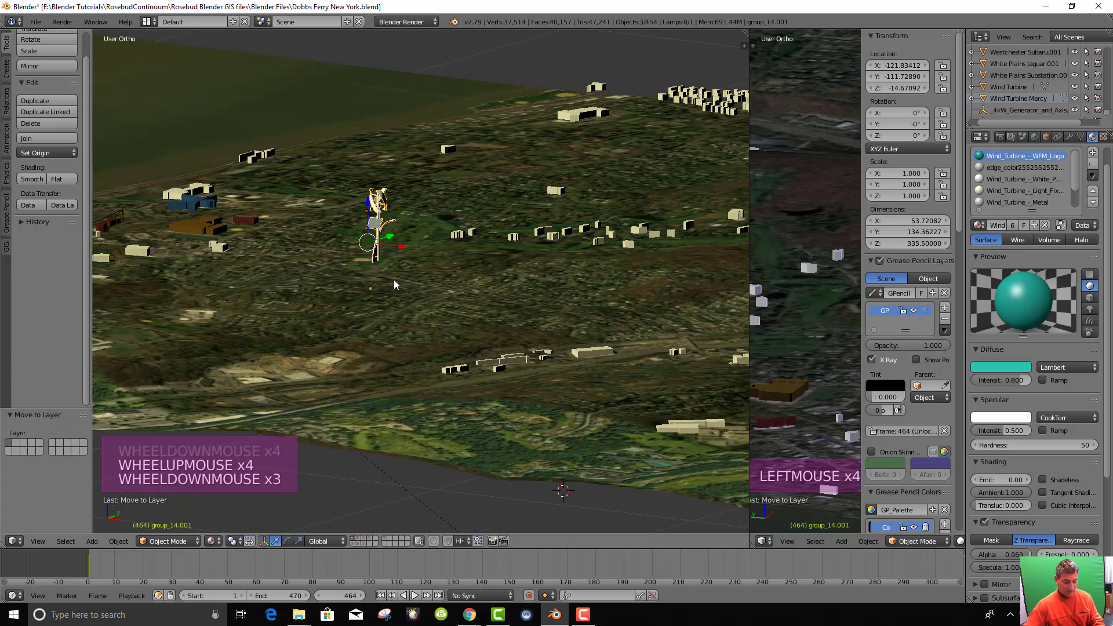
pyautogui.press('KP_7')
pyautogui.scroll(-4, 398, 273)
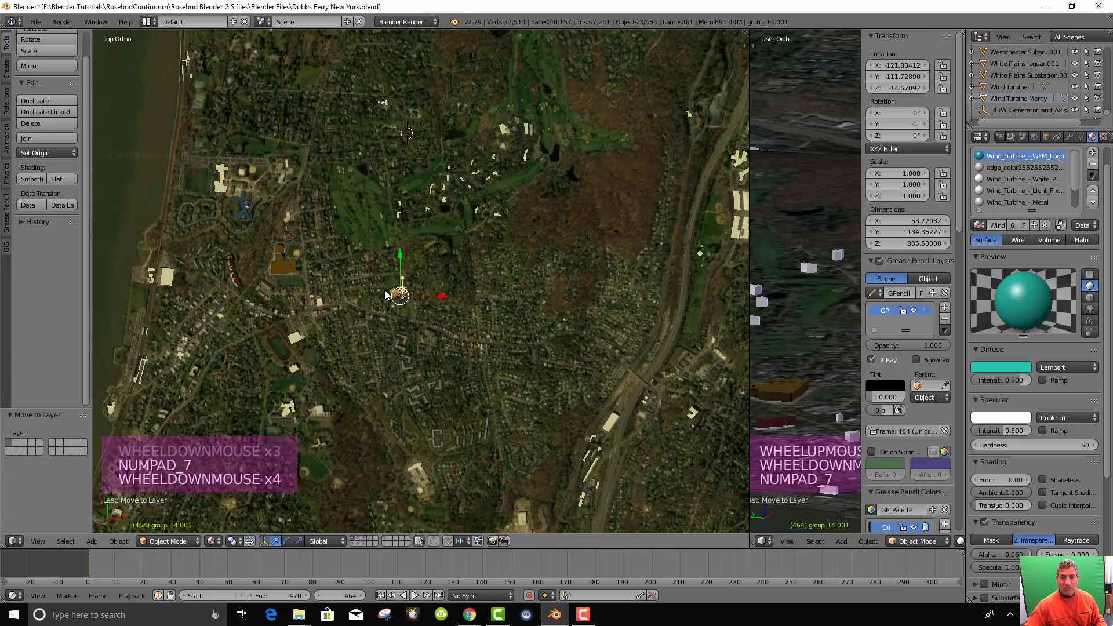
pyautogui.scroll(4, 383, 297)
pyautogui.press('g')
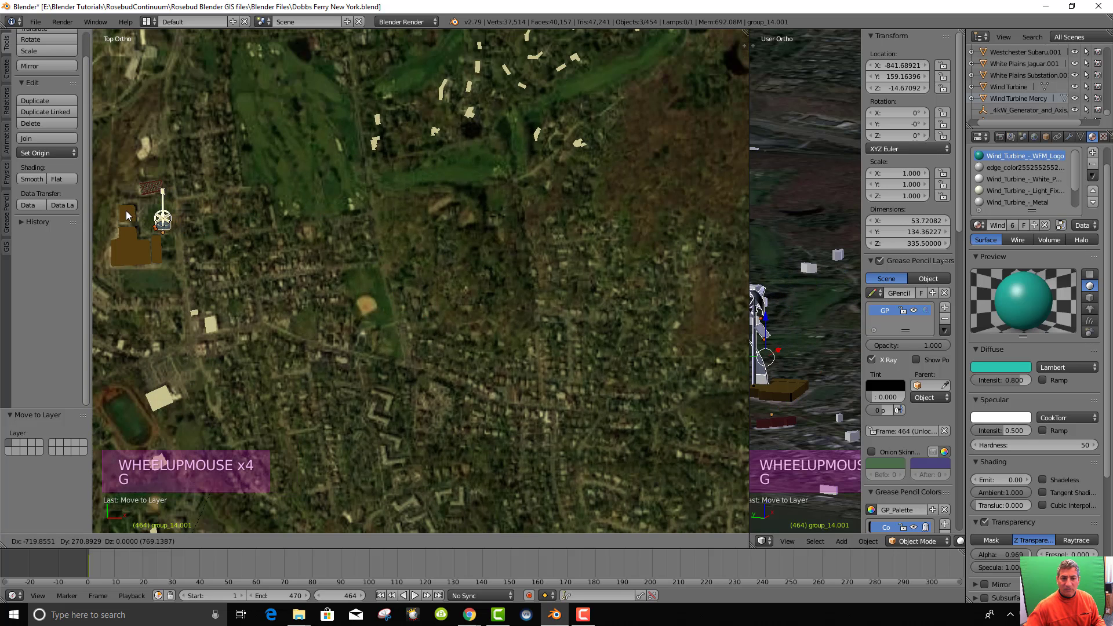
pyautogui.click(108, 201)
# Raise the street light about 93 along Z above the orange-brown building and frame it
pyautogui.scroll(-6, 224, 254)
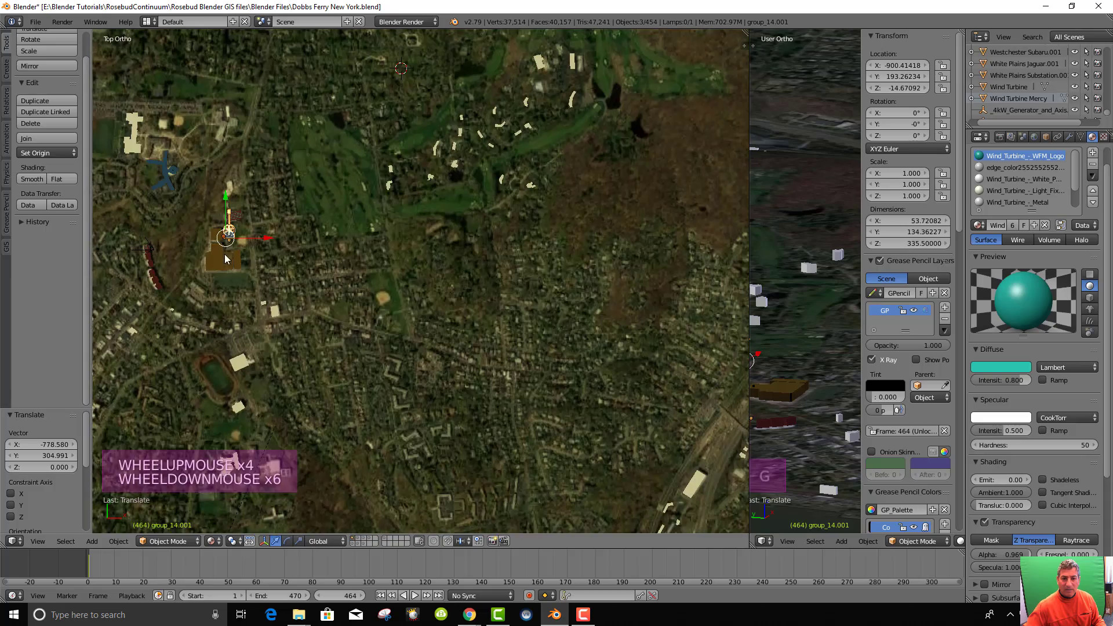
pyautogui.moveTo(225, 254); pyautogui.dragTo(267, 202, button='middle')
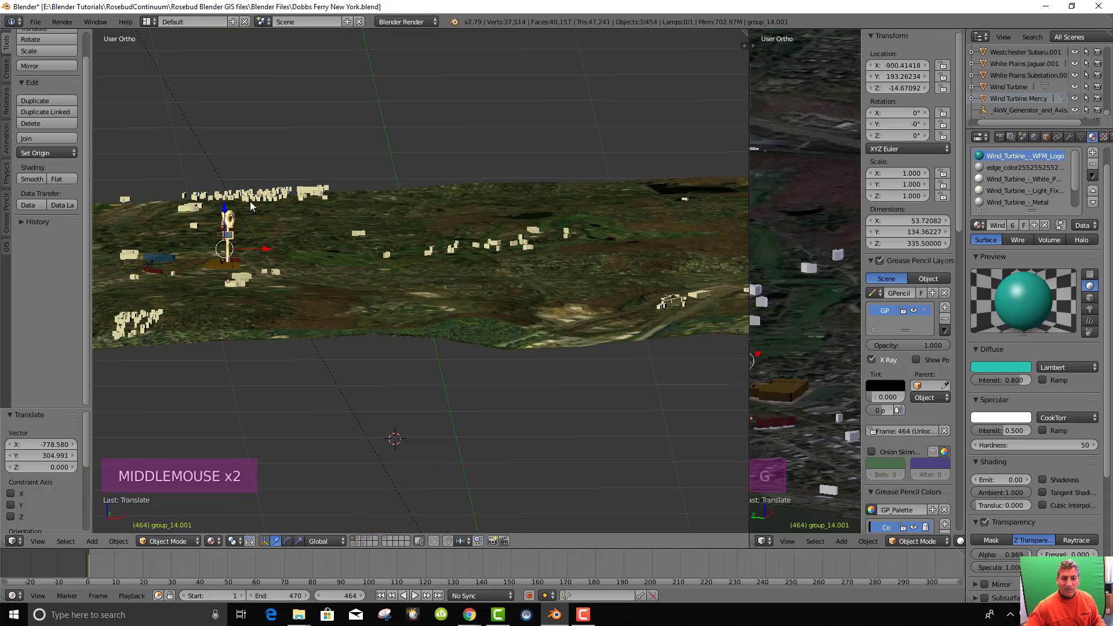
pyautogui.moveTo(225, 210); pyautogui.dragTo(241, 214)
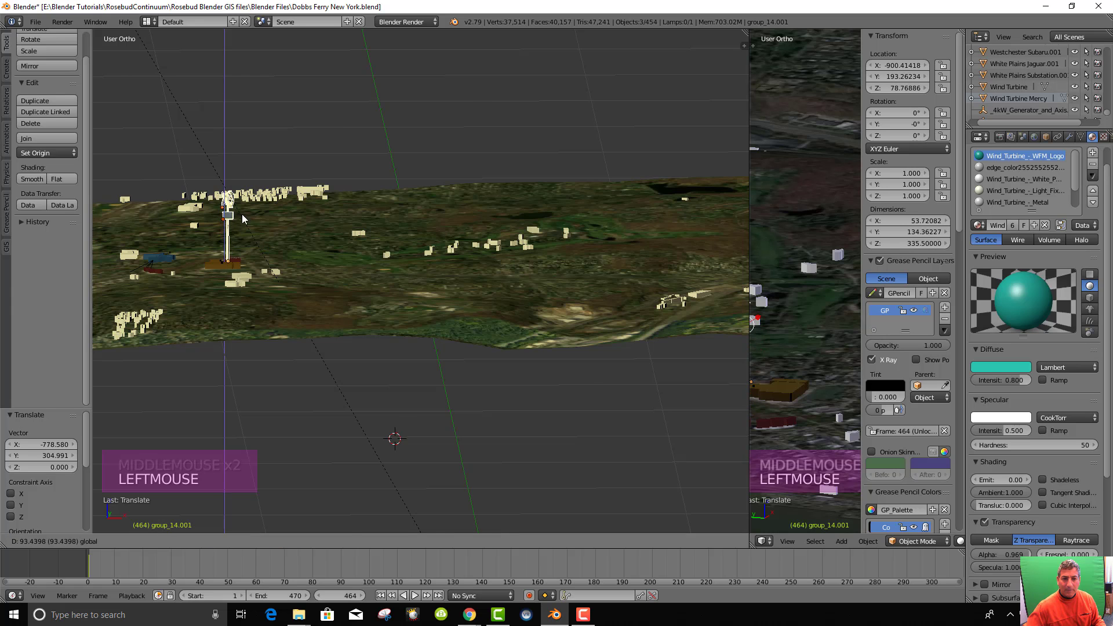
pyautogui.scroll(5, 289, 274)
pyautogui.press('KP_Decimal')
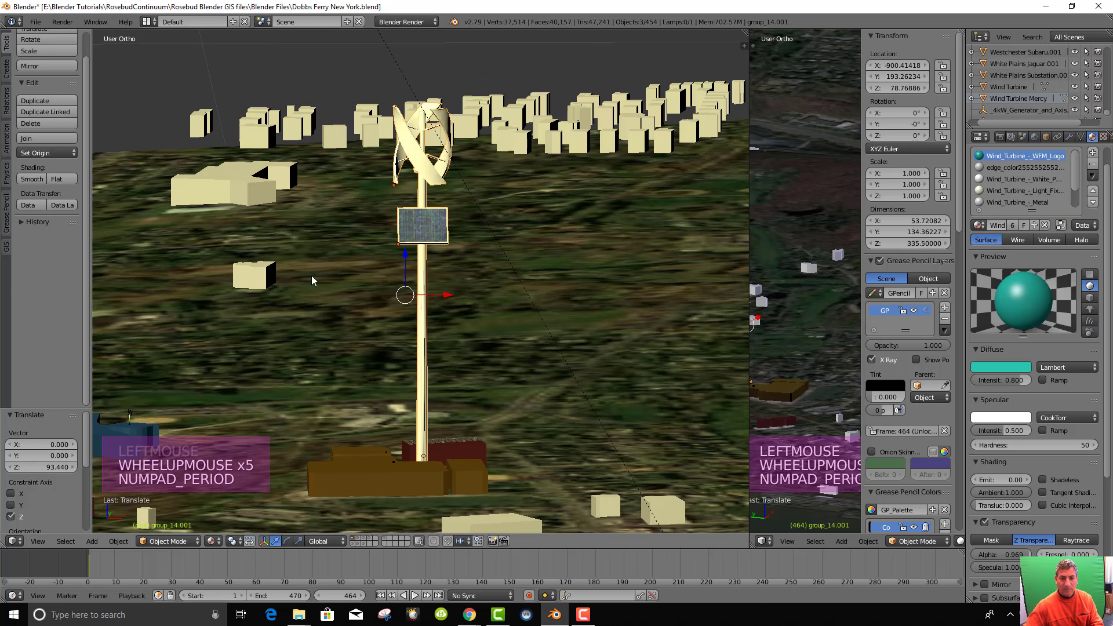
# Locate the active street light in the Outliner and rename it windsolarcomboDobbsHigh
pyautogui.click(1006, 37)
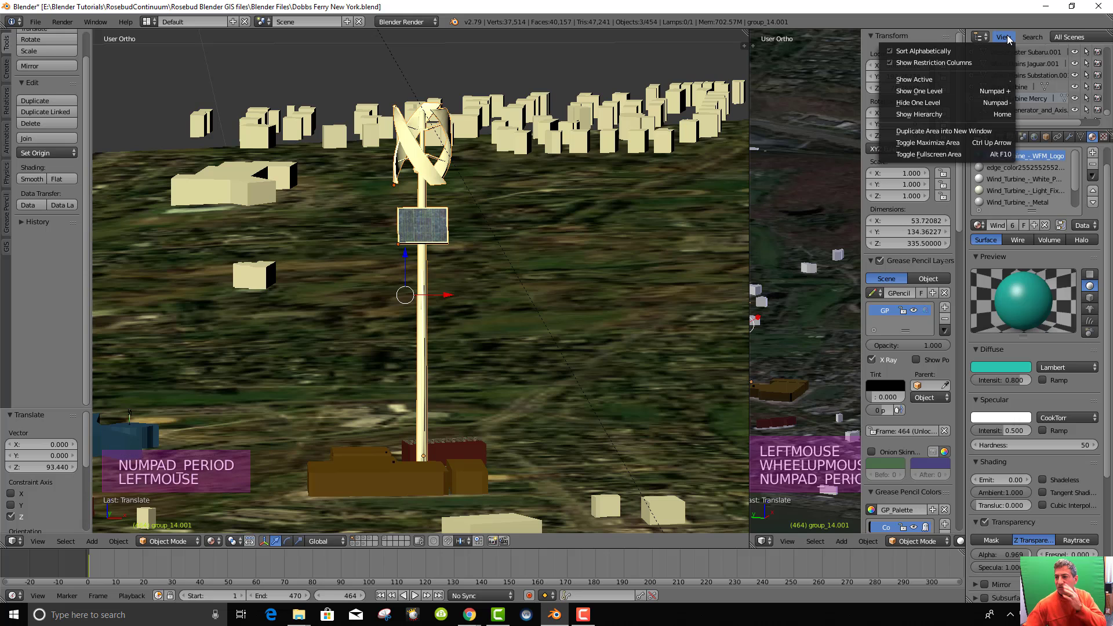
pyautogui.click(917, 81)
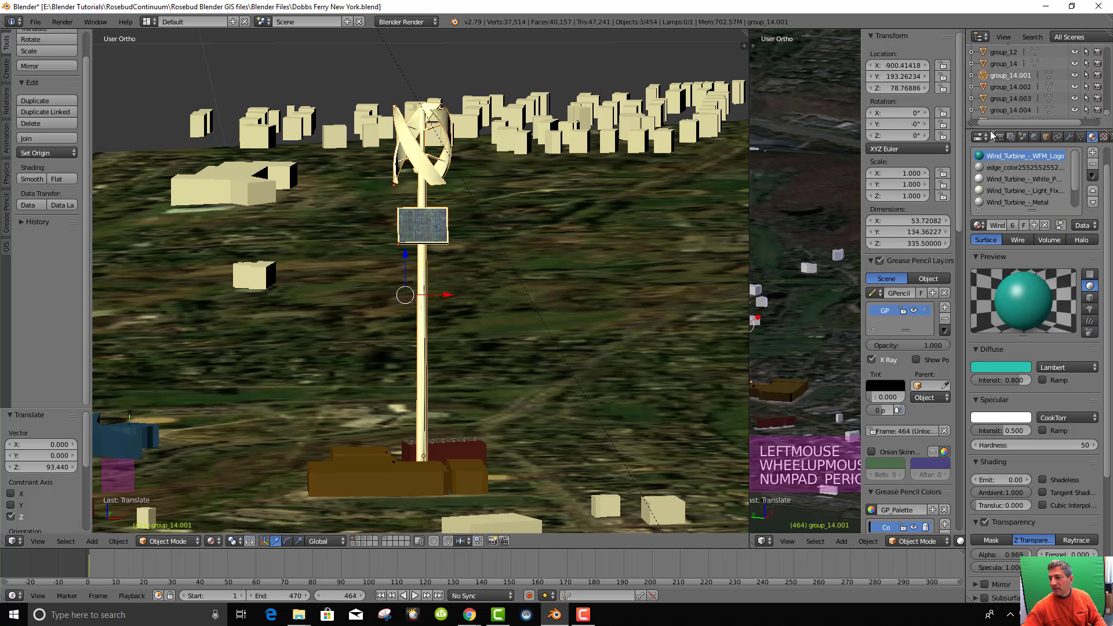
pyautogui.rightClick(997, 74)
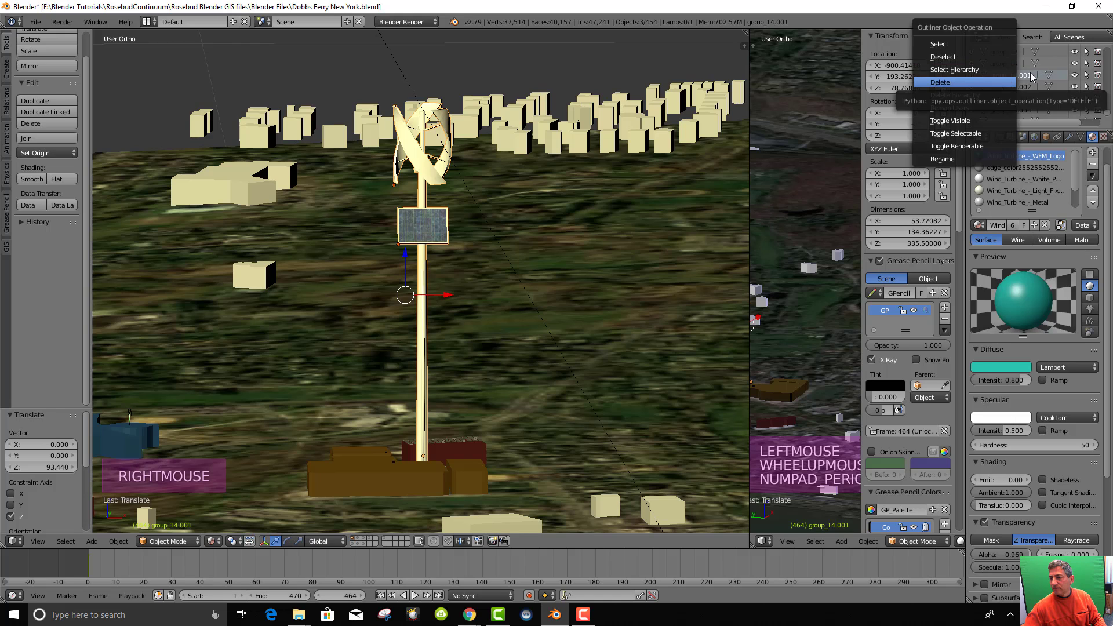
pyautogui.scroll(-3, 998, 79)
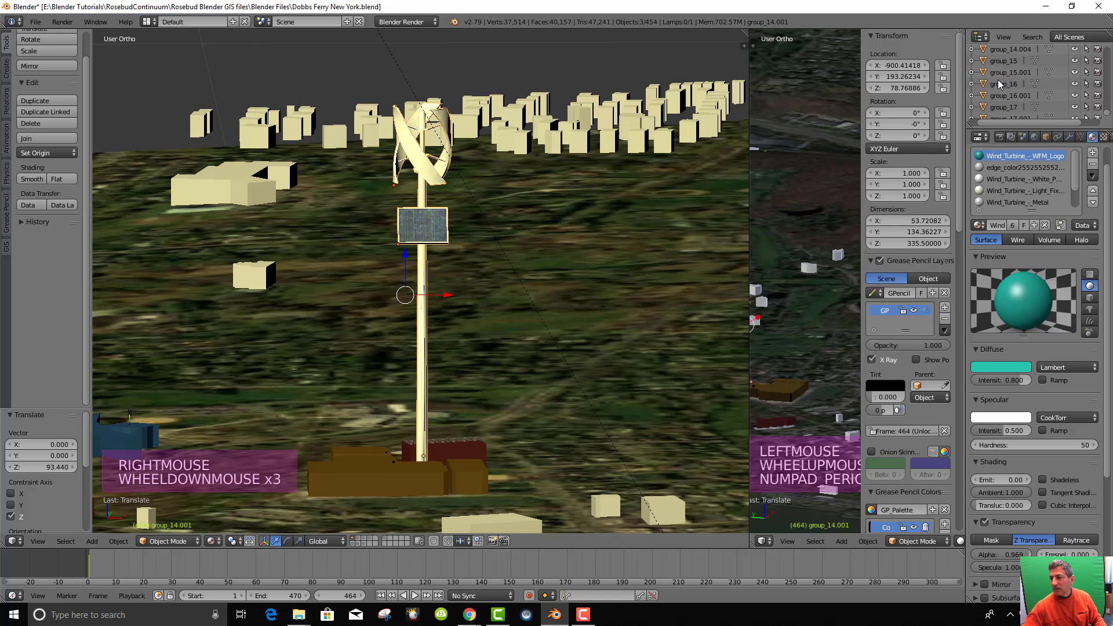
pyautogui.scroll(4, 996, 81)
pyautogui.rightClick(996, 94)
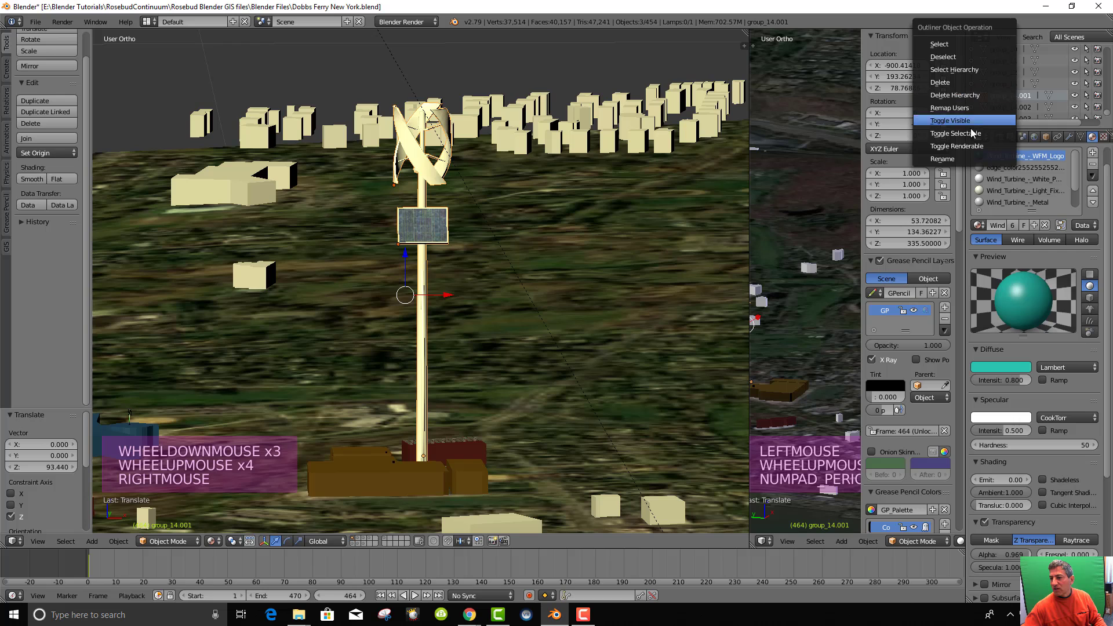
pyautogui.click(959, 158)
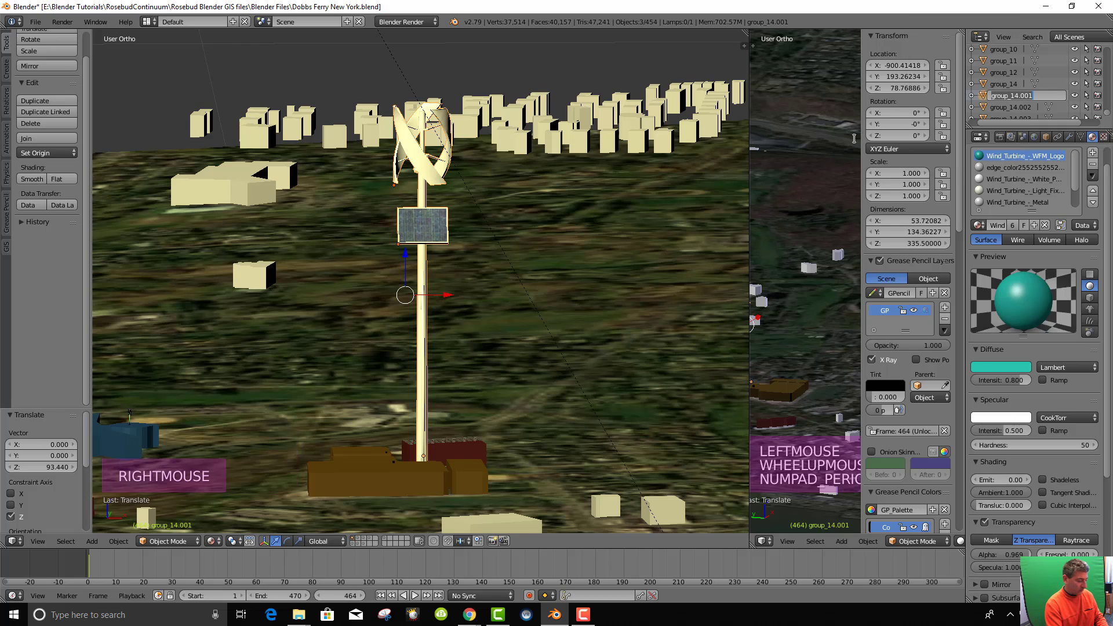
pyautogui.write('windsolarcomboDobbsH')
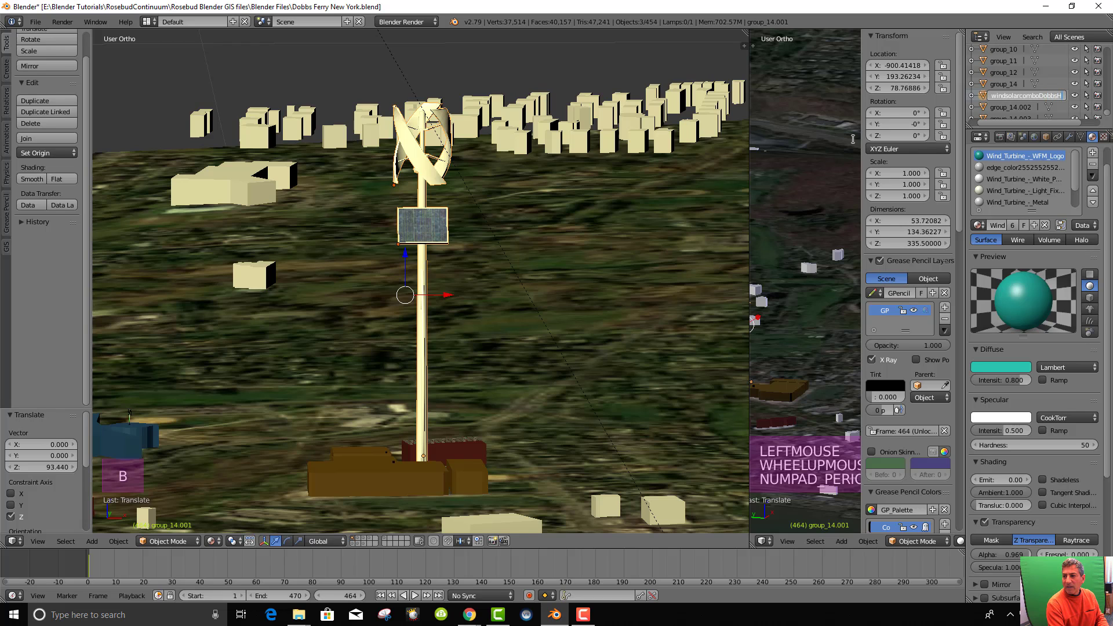
pyautogui.press('Return')
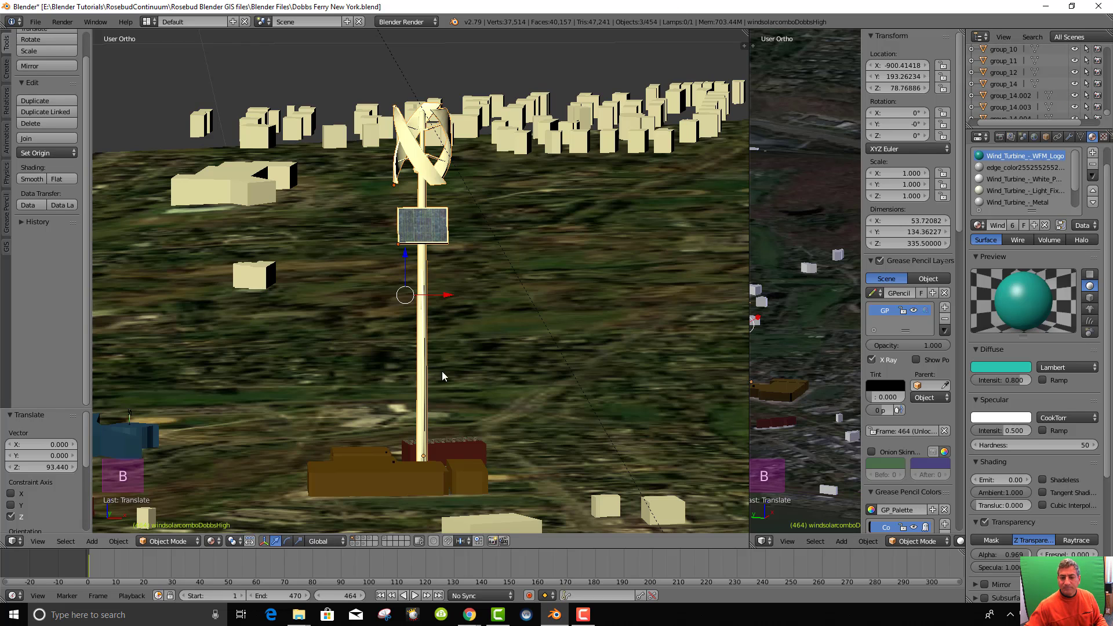
# Scale the street light down to about 0.125 and lower it about 158 along Z toward the ground
pyautogui.press('s')
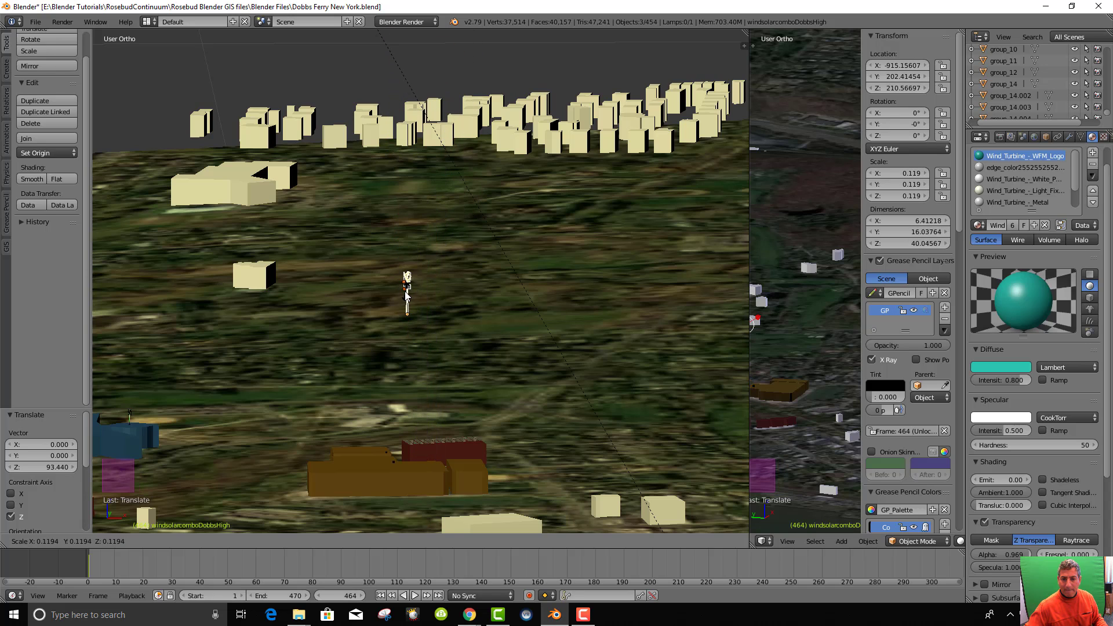
pyautogui.scroll(-3, 409, 290)
pyautogui.click(412, 324)
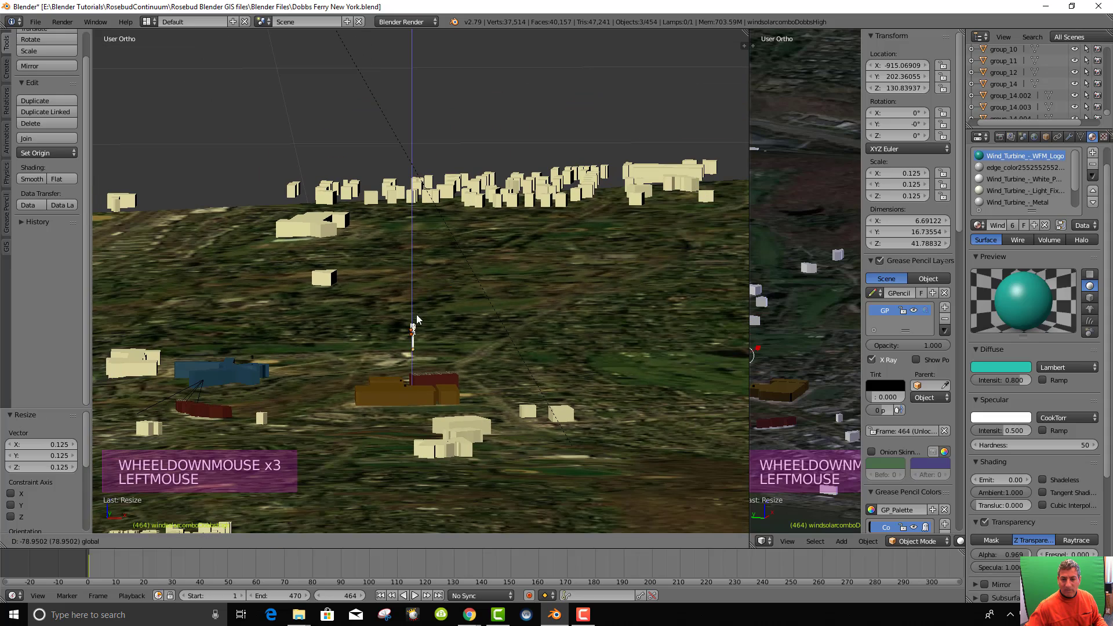
pyautogui.press('g')
pyautogui.press('z')
pyautogui.click(416, 347)
# Shift the street light about 49 in Y and -6.6 in X, between the orange-brown and red buildings
pyautogui.moveTo(417, 348); pyautogui.dragTo(393, 399, button='middle')
pyautogui.scroll(5, 393, 399)
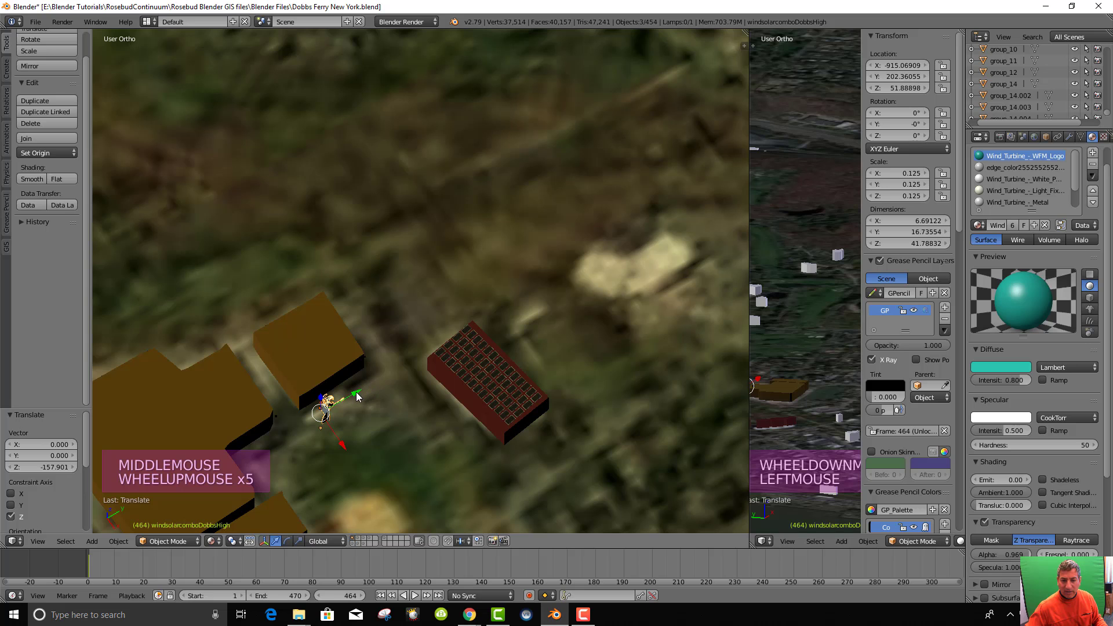
pyautogui.moveTo(355, 395); pyautogui.dragTo(423, 366)
pyautogui.moveTo(445, 457); pyautogui.dragTo(505, 404, button='middle')
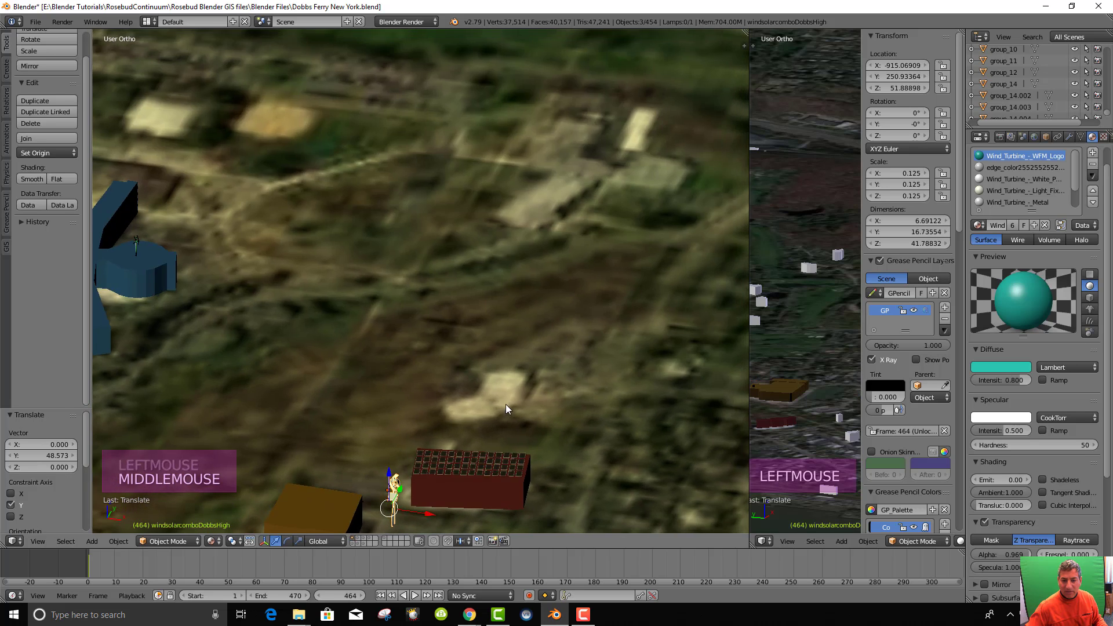
pyautogui.scroll(-3, 478, 460)
pyautogui.moveTo(444, 422); pyautogui.dragTo(439, 416)
# Shrink the street light to a scale of about 0.058 and lower it about 6 along Z
pyautogui.scroll(1, 458, 446)
pyautogui.moveTo(471, 468); pyautogui.dragTo(492, 437, button='middle')
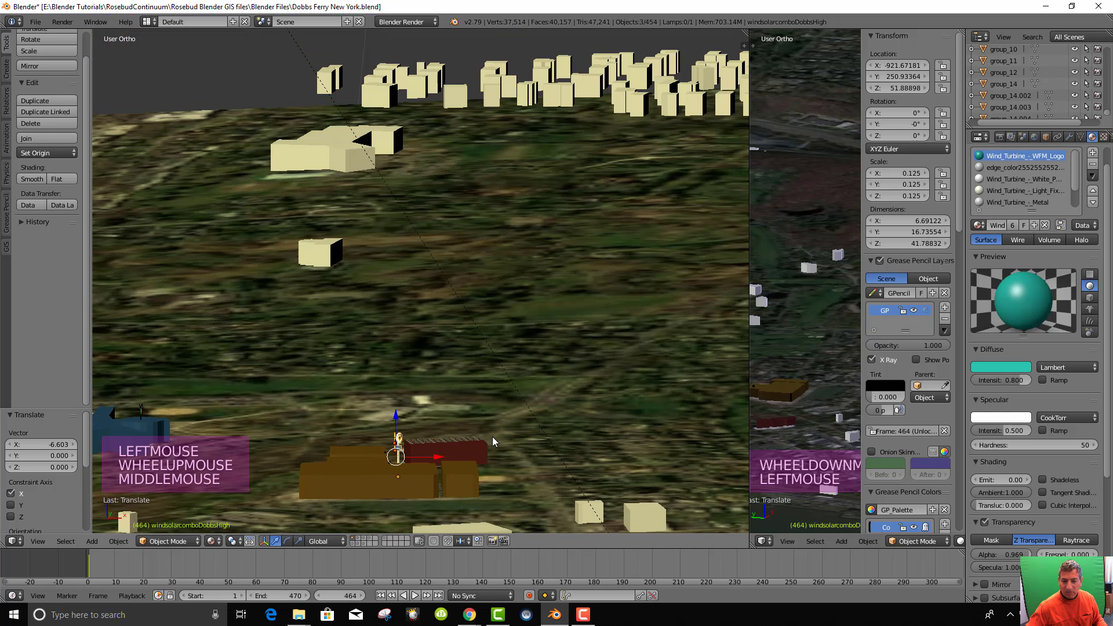
pyautogui.press('s')
pyautogui.press('s')
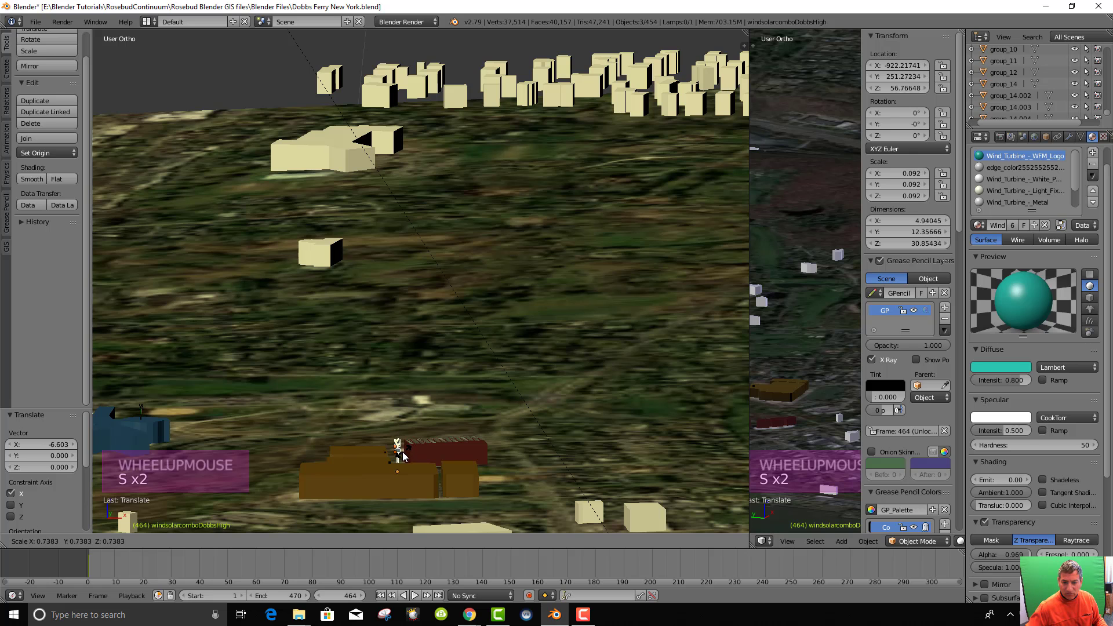
pyautogui.click(401, 457)
pyautogui.moveTo(402, 457); pyautogui.dragTo(413, 409, button='middle')
pyautogui.moveTo(391, 395); pyautogui.dragTo(395, 396)
pyautogui.scroll(4, 428, 456)
# Compare the street light with the neighbouring buildings and enlarge it by about 1.34 to a scale of 0.078
pyautogui.scroll(-4, 430, 466)
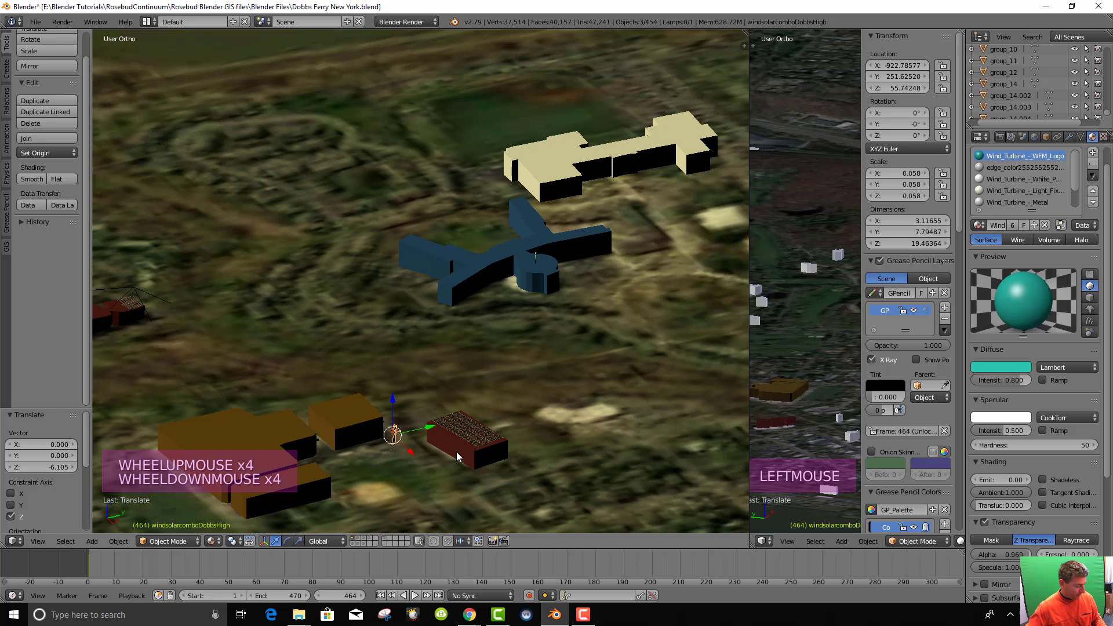
pyautogui.keyDown('shift'); pyautogui.moveTo(460, 455); pyautogui.dragTo(518, 328, button='middle'); pyautogui.keyUp('shift')
pyautogui.scroll(1, 518, 329)
pyautogui.scroll(7, 516, 333)
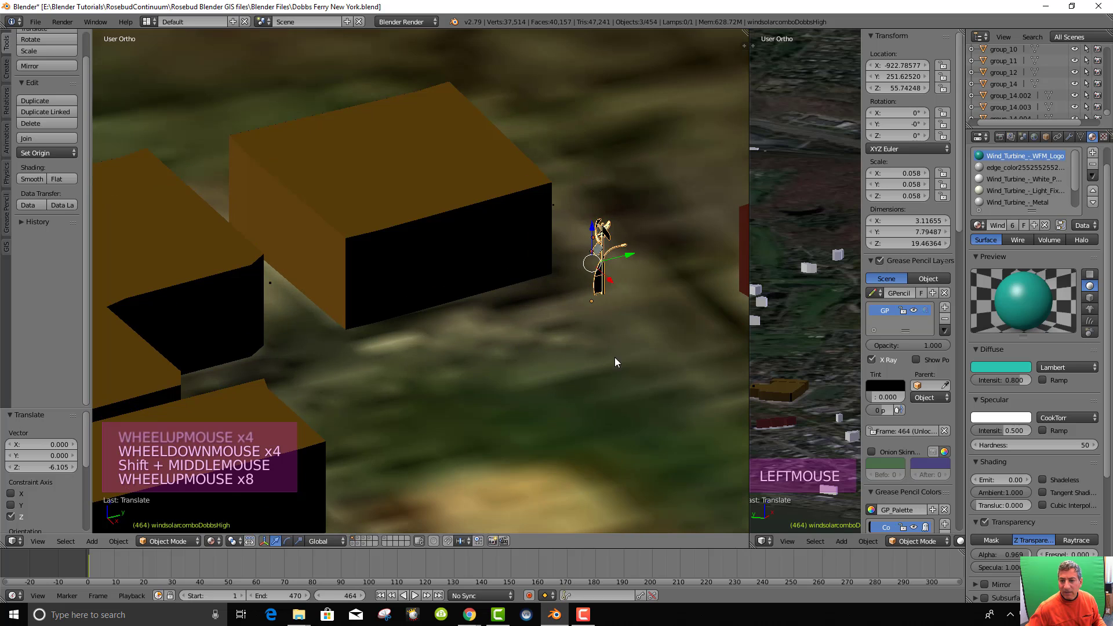
pyautogui.moveTo(564, 386); pyautogui.dragTo(624, 357, button='middle')
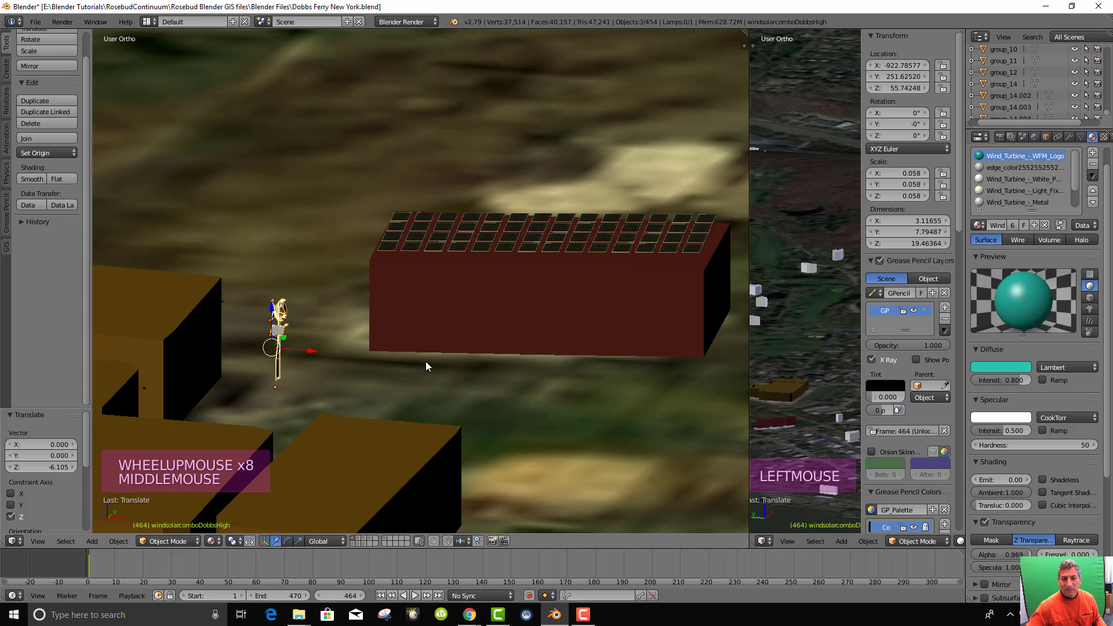
pyautogui.moveTo(426, 361); pyautogui.dragTo(436, 359, button='middle')
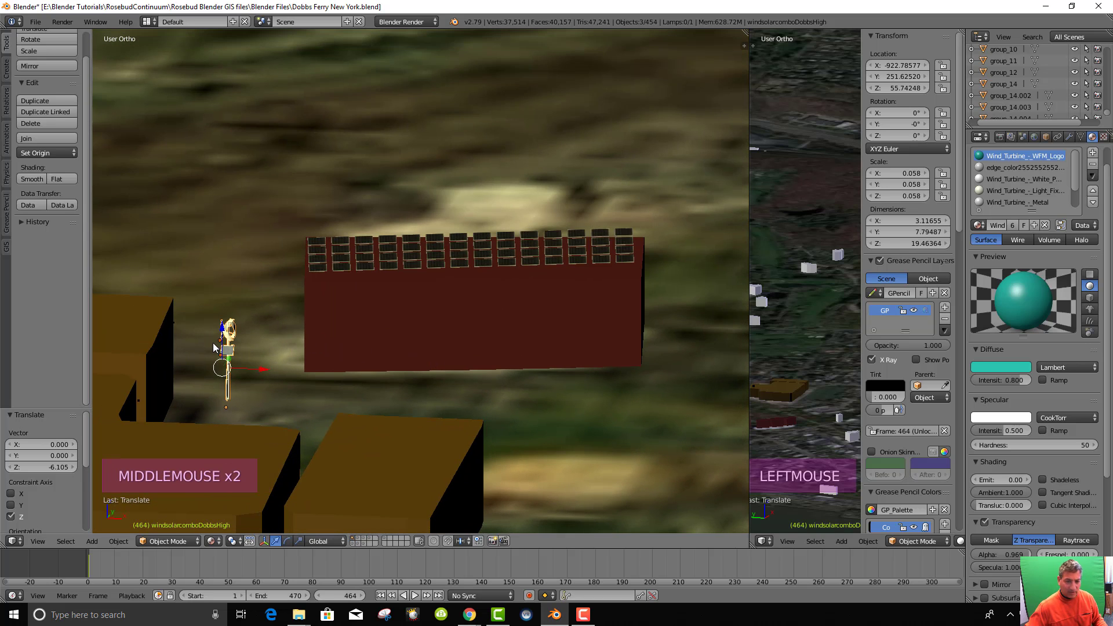
pyautogui.press('s')
pyautogui.press('s')
pyautogui.press('s')
pyautogui.click(235, 365)
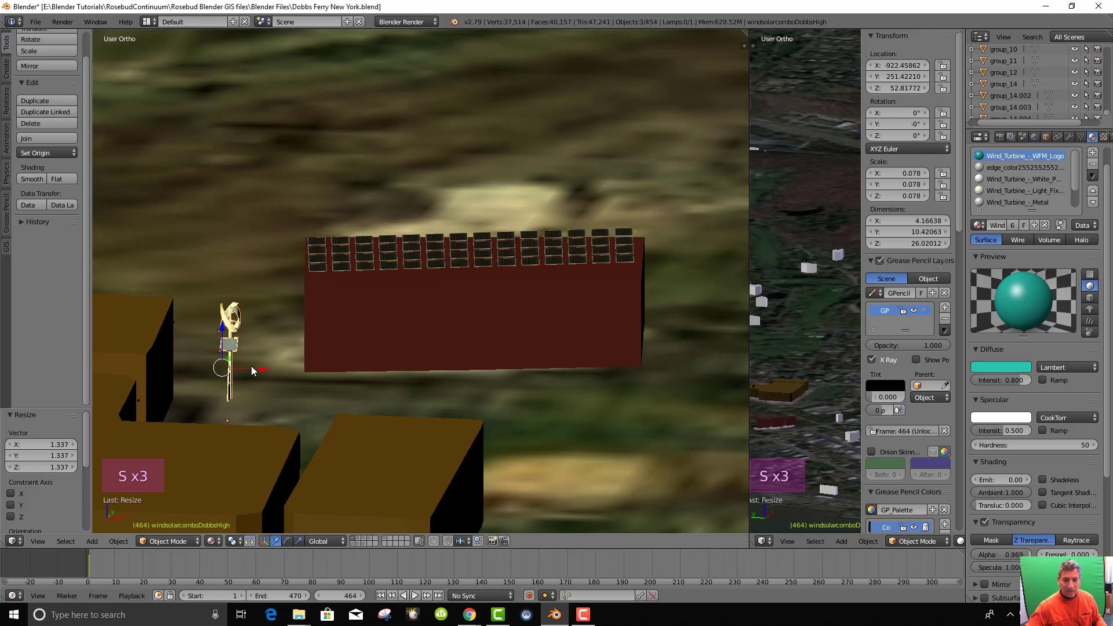
# Shift the street light about -2.7 in X and raise it about 2.9 along Z beside the orange-brown building
pyautogui.scroll(-2, 258, 356)
pyautogui.moveTo(319, 346); pyautogui.dragTo(312, 344)
pyautogui.moveTo(313, 346); pyautogui.dragTo(353, 367, button='middle')
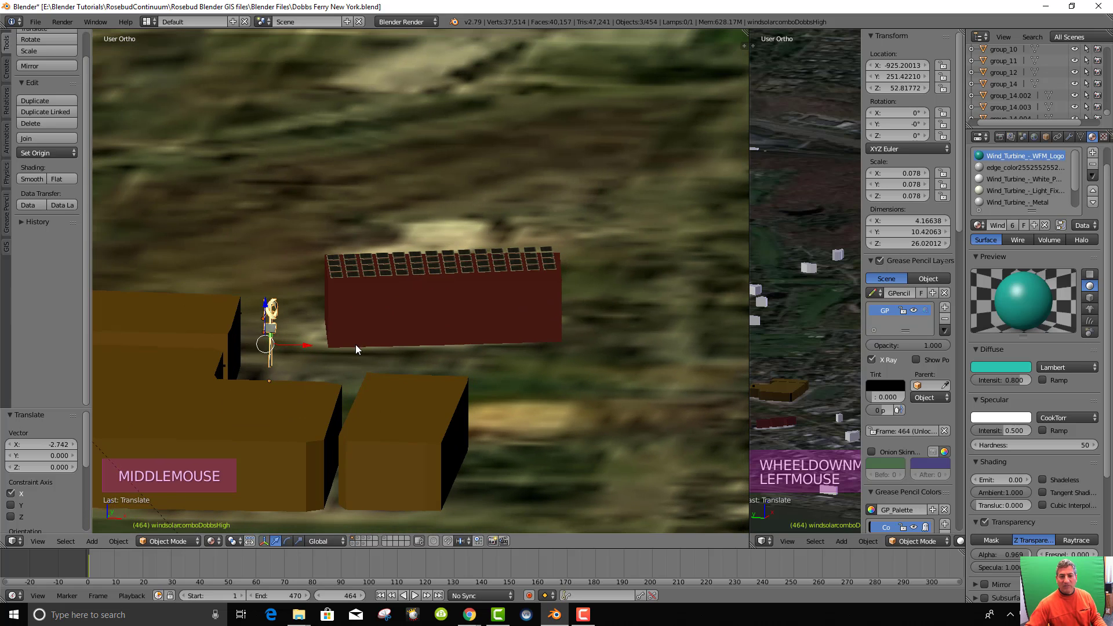
pyautogui.scroll(-1, 506, 344)
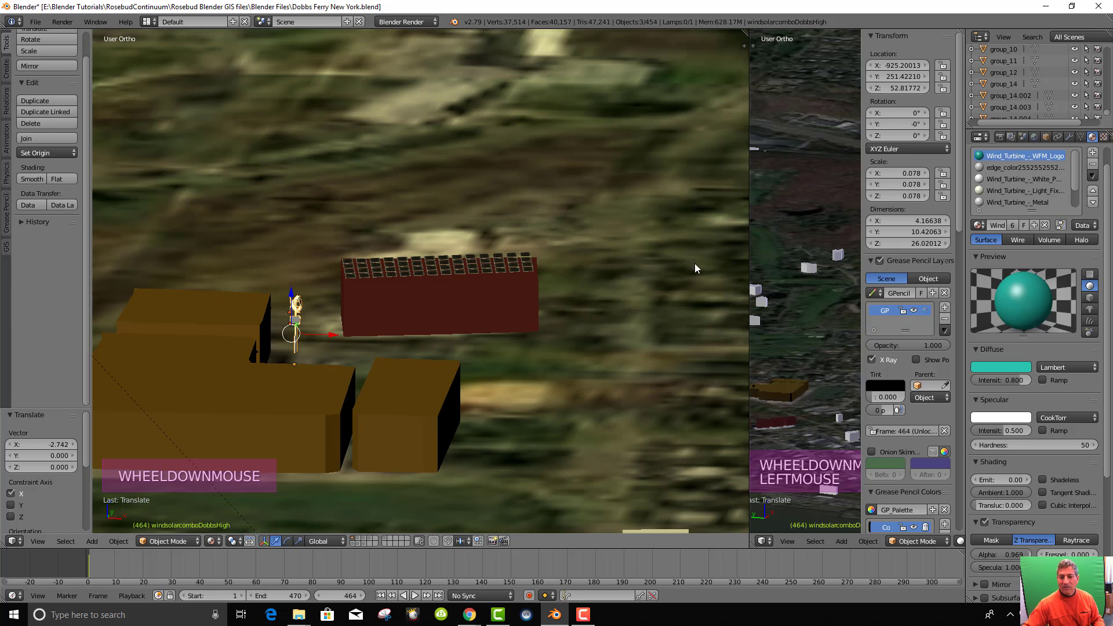
pyautogui.moveTo(292, 295)
pyautogui.mouseDown()
pyautogui.moveTo(288, 273)
pyautogui.moveTo(291, 294)
pyautogui.mouseUp()
# Add an Array modifier to the wind and solar street light beside the orange-brown building
pyautogui.moveTo(611, 387); pyautogui.dragTo(580, 450, button='middle')
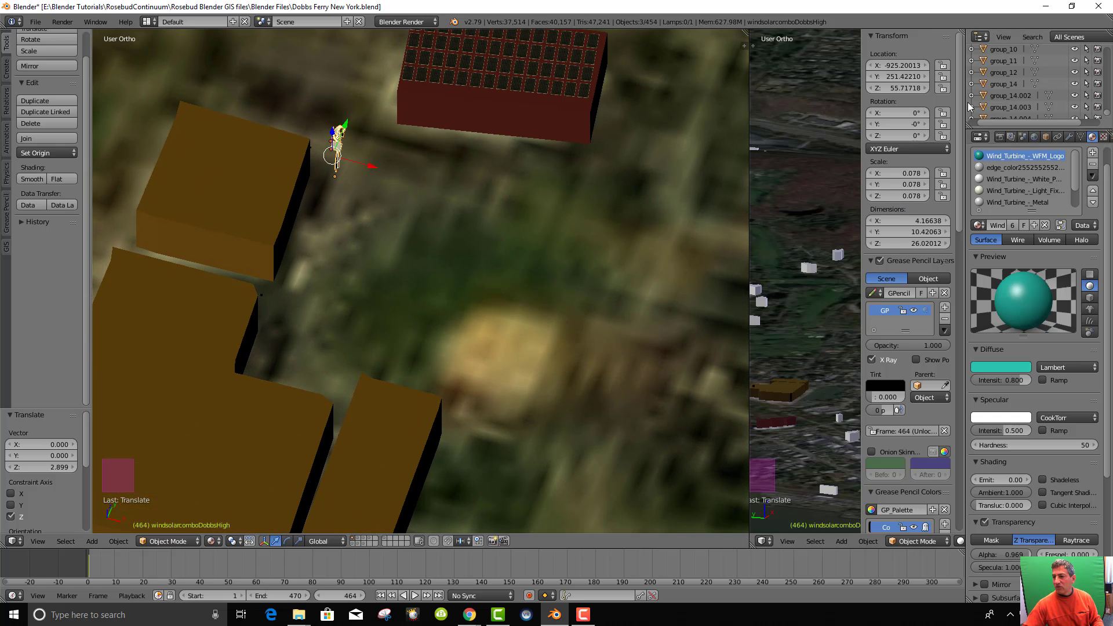
pyautogui.click(1069, 138)
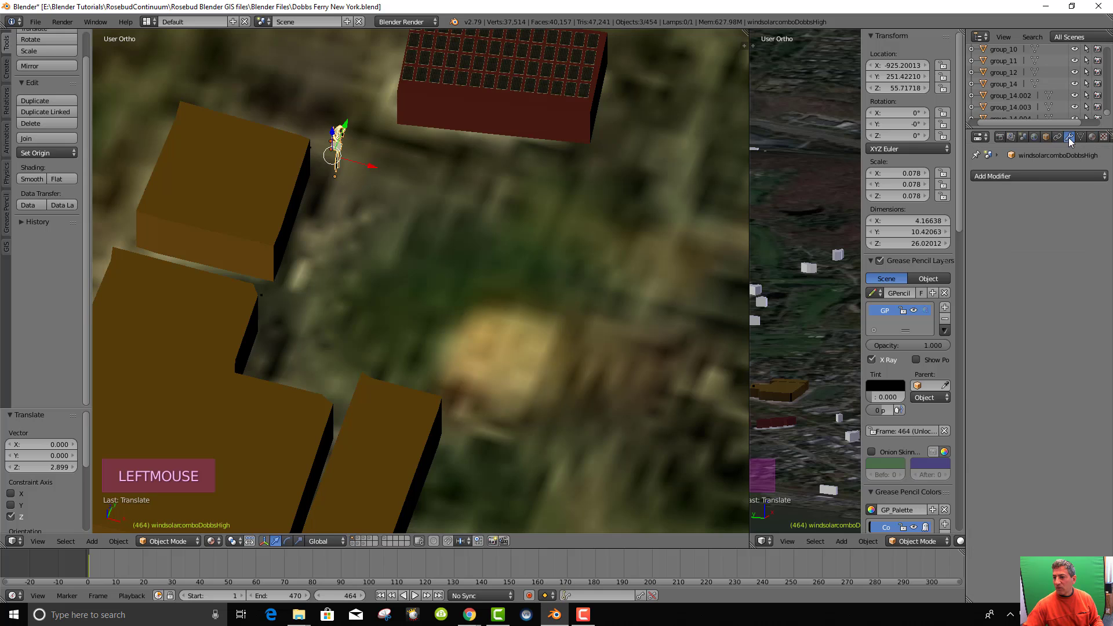
pyautogui.click(998, 172)
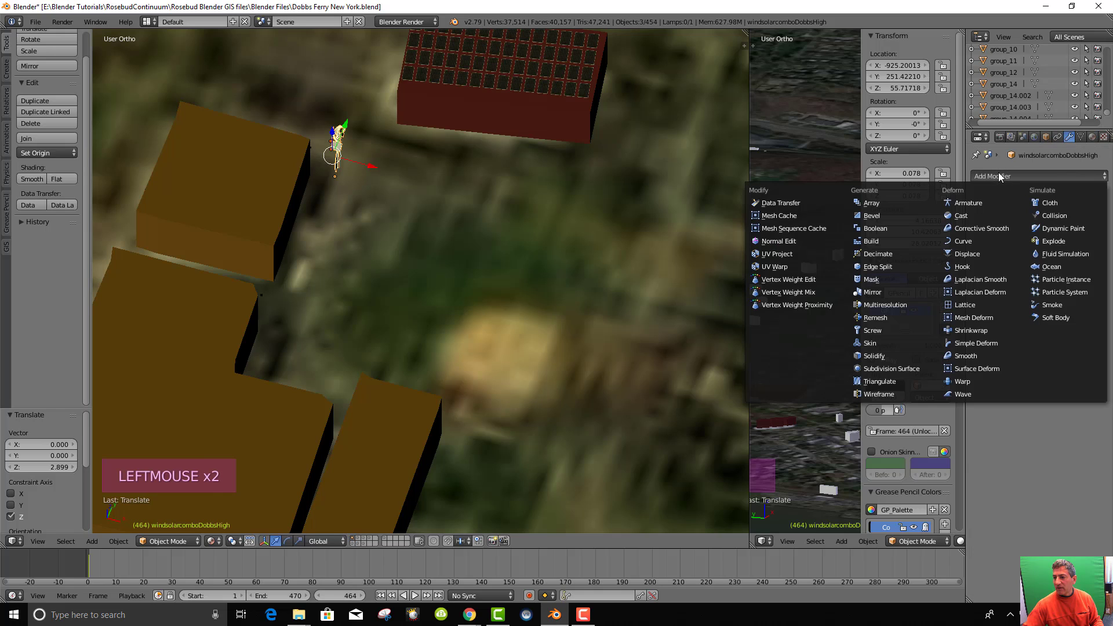
pyautogui.click(876, 202)
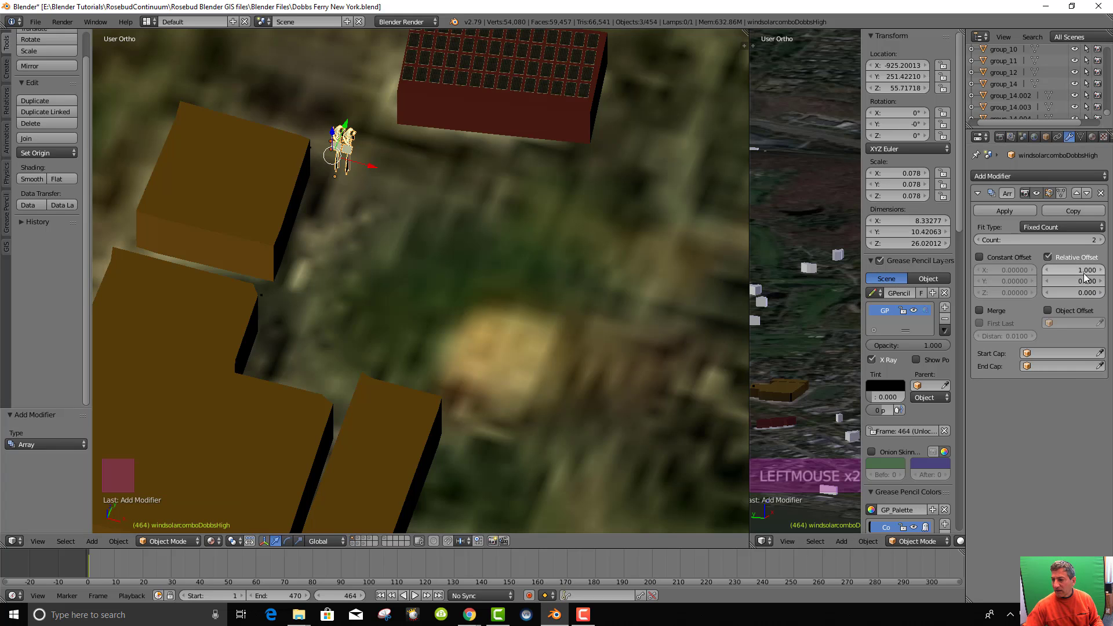
# Set the street light array's relative X offset to 1.7 and its count to 5
pyautogui.click(1103, 271)
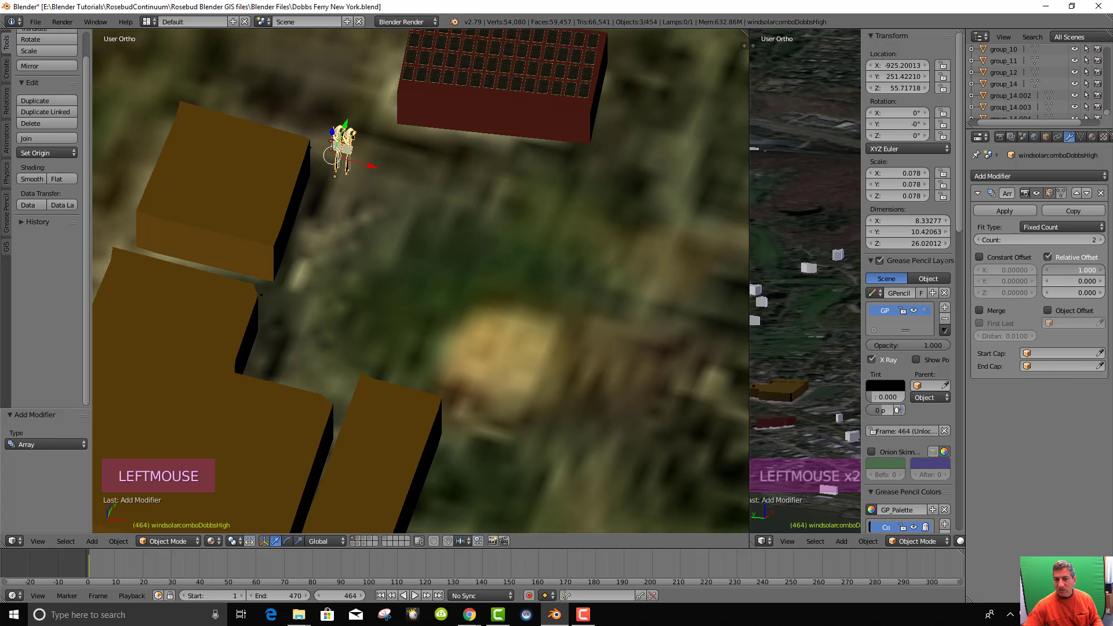
pyautogui.click(1103, 271)
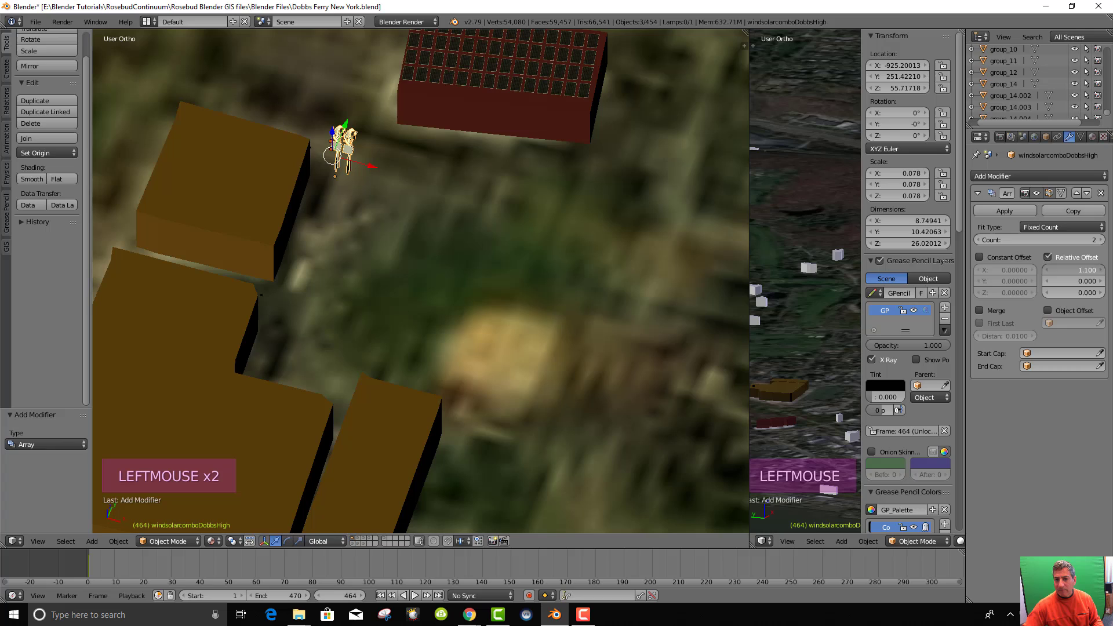
pyautogui.click(1103, 271)
pyautogui.click(1103, 271)
pyautogui.click(1101, 240)
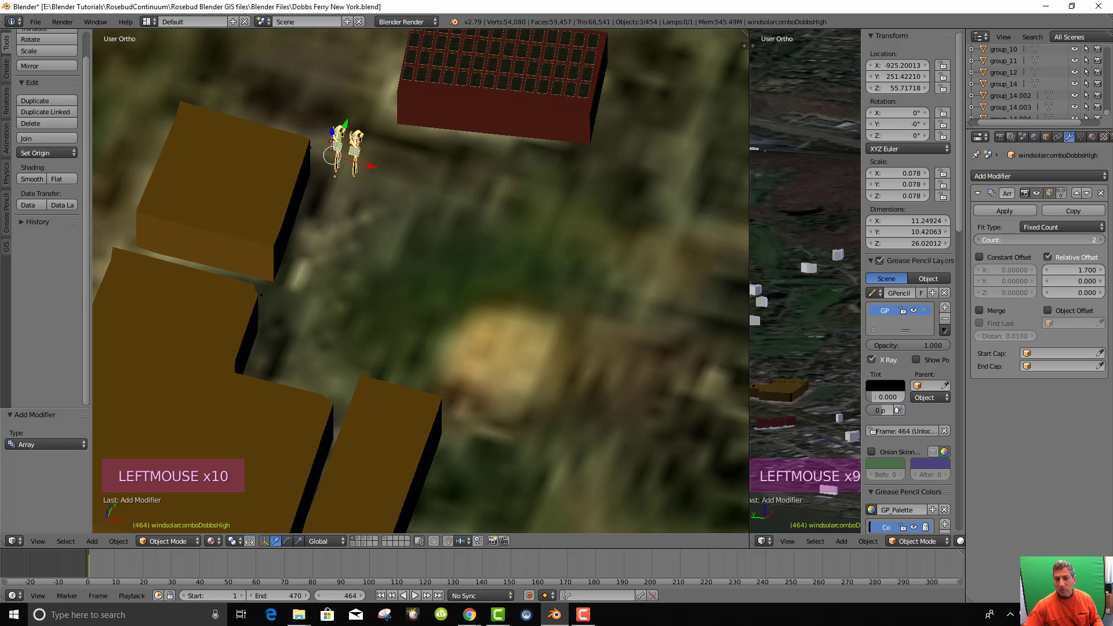
pyautogui.click(1101, 240)
pyautogui.click(1101, 240)
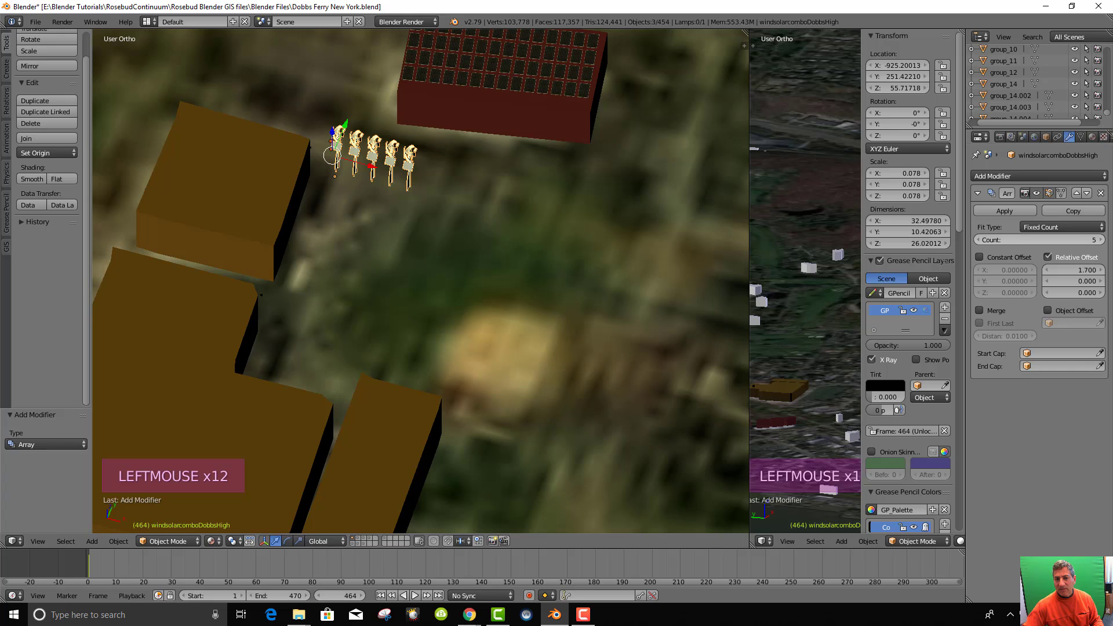
# Widen the spacing of the street light array to a relative X offset of 2.7
pyautogui.click(1103, 271)
pyautogui.click(1103, 271)
pyautogui.click(1103, 271)
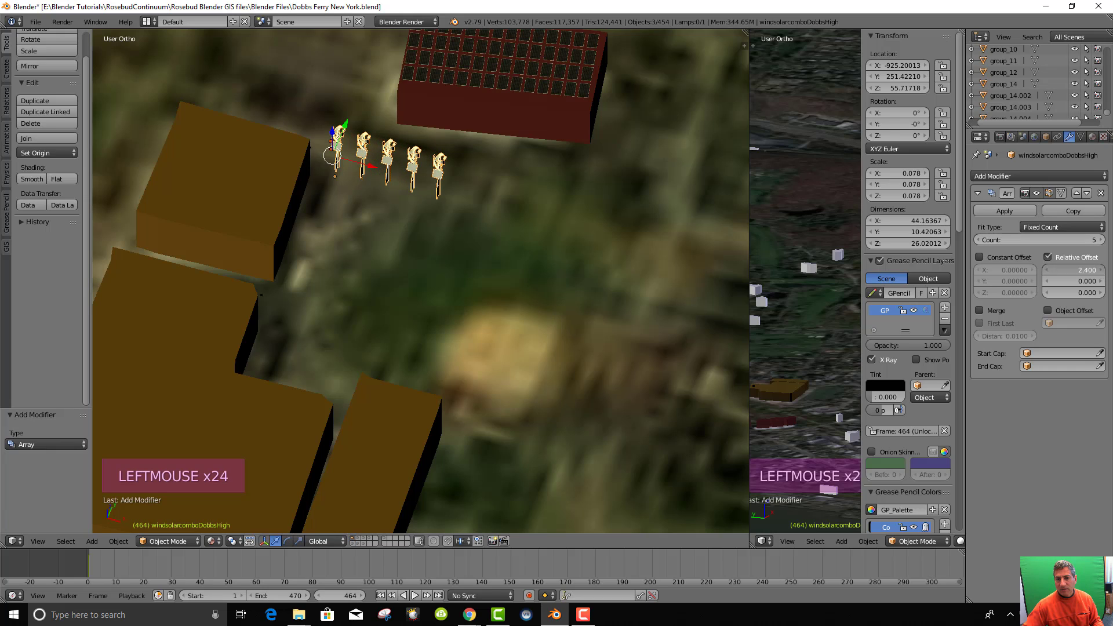
pyautogui.click(1103, 271)
pyautogui.click(1103, 271)
pyautogui.click(1103, 270)
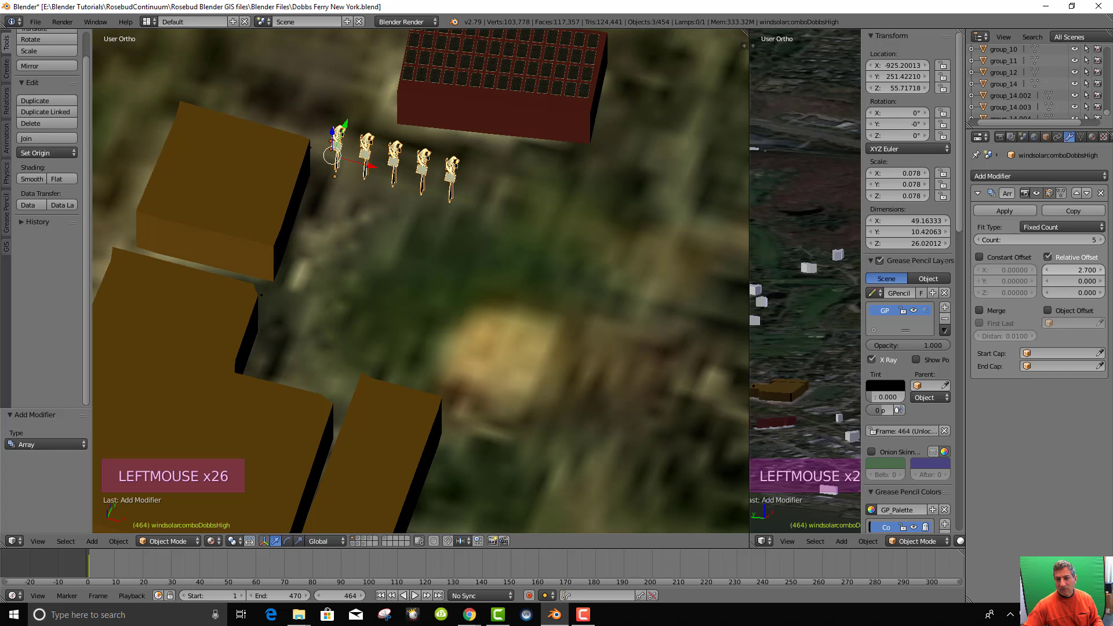
# Reduce the street light array's count to 4 and widen its relative X offset to 3.8
pyautogui.click(979, 240)
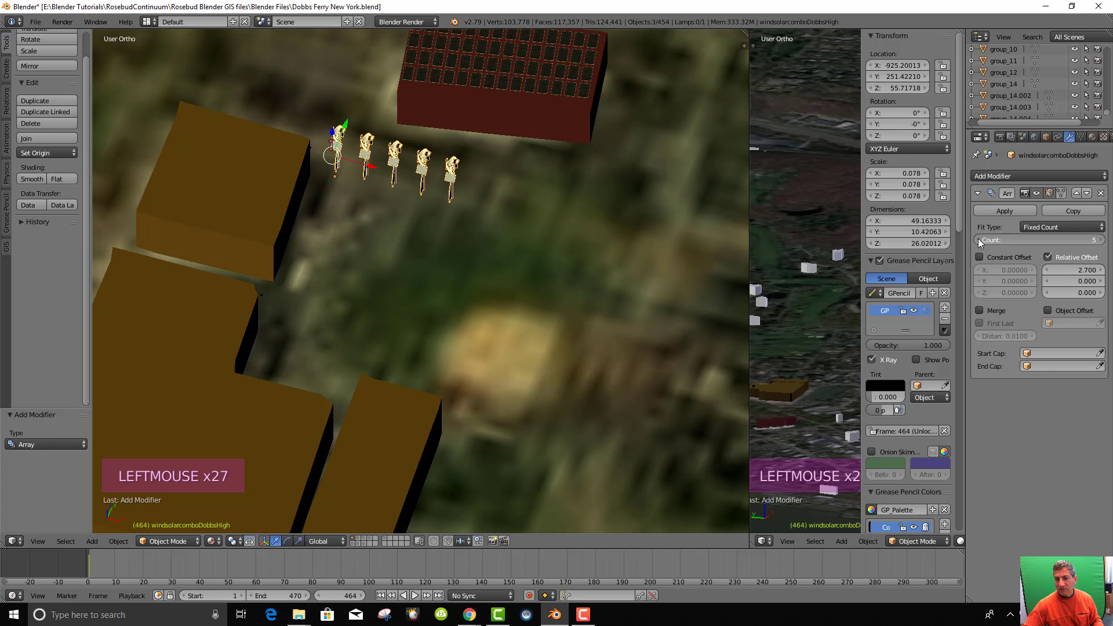
pyautogui.click(1100, 273)
pyautogui.click(1099, 273)
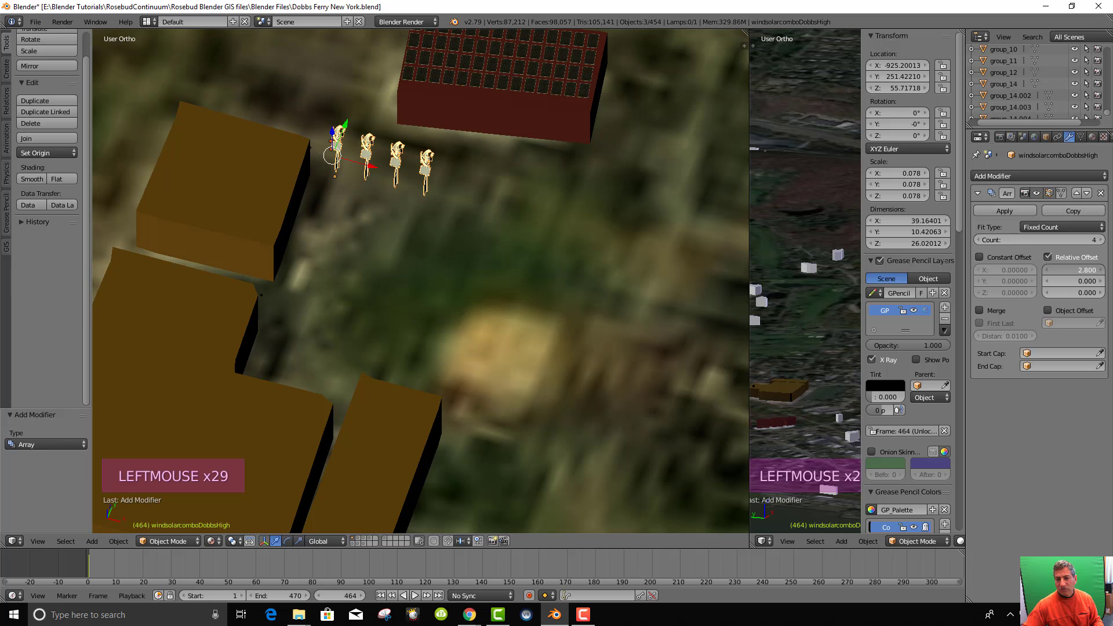
pyautogui.click(1100, 272)
pyautogui.click(1099, 272)
pyautogui.click(1099, 272)
pyautogui.click(1099, 273)
pyautogui.click(1100, 273)
pyautogui.click(1100, 272)
pyautogui.click(1100, 272)
pyautogui.click(1100, 272)
pyautogui.click(1100, 272)
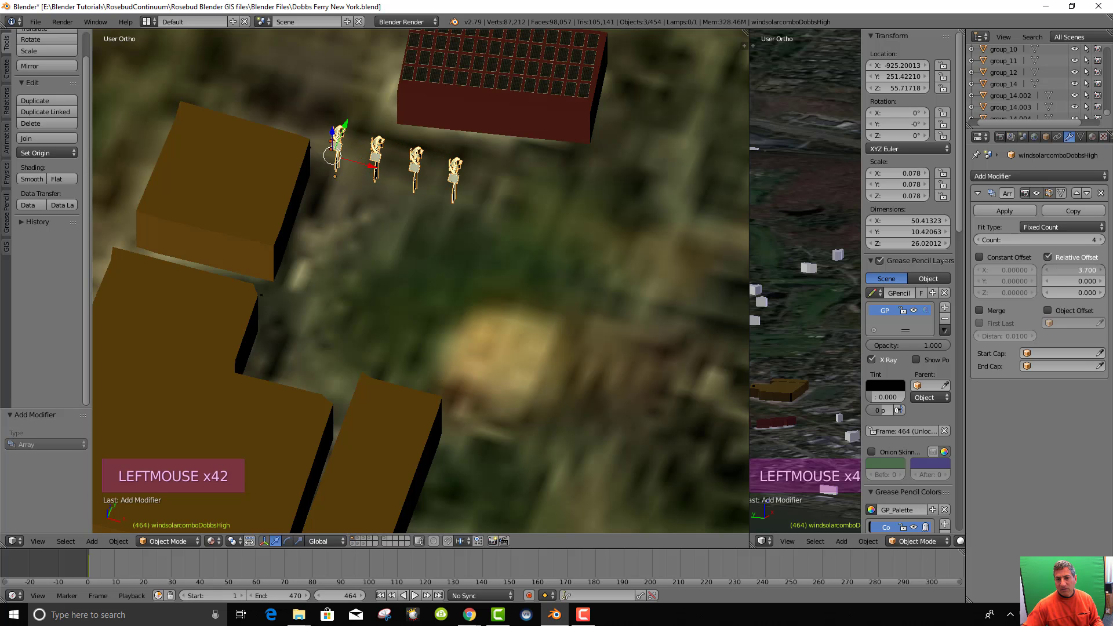
# Inspect the row of street lights between the orange-brown and red buildings up close and from a distance
pyautogui.moveTo(527, 346); pyautogui.dragTo(471, 311, button='middle')
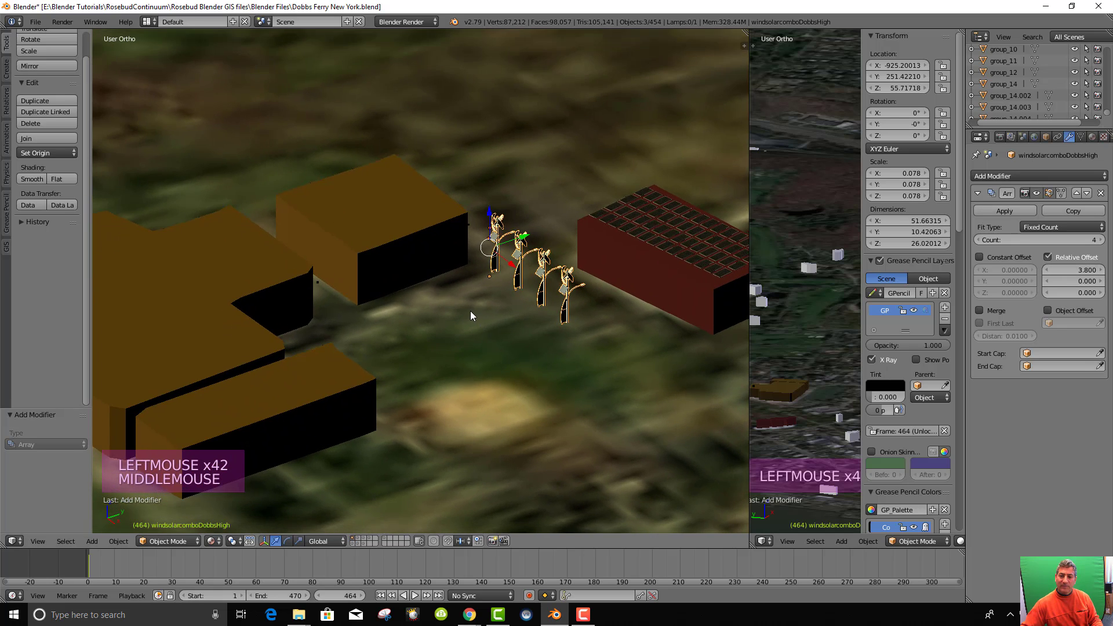
pyautogui.scroll(4, 491, 309)
pyautogui.scroll(2, 554, 360)
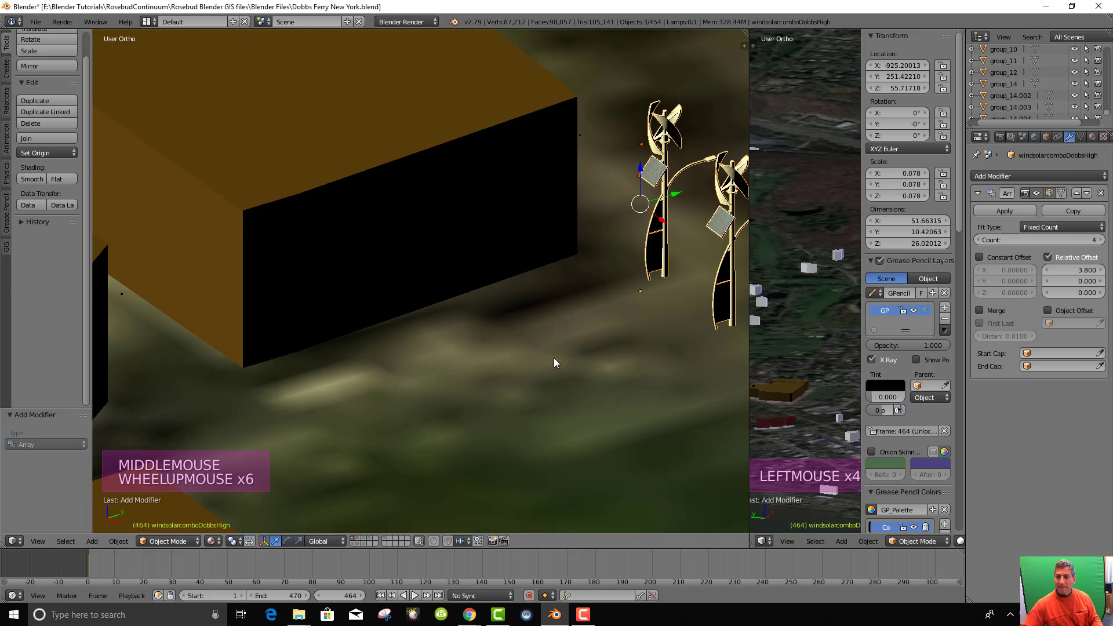
pyautogui.scroll(-5, 553, 371)
pyautogui.moveTo(552, 388); pyautogui.dragTo(575, 364, button='middle')
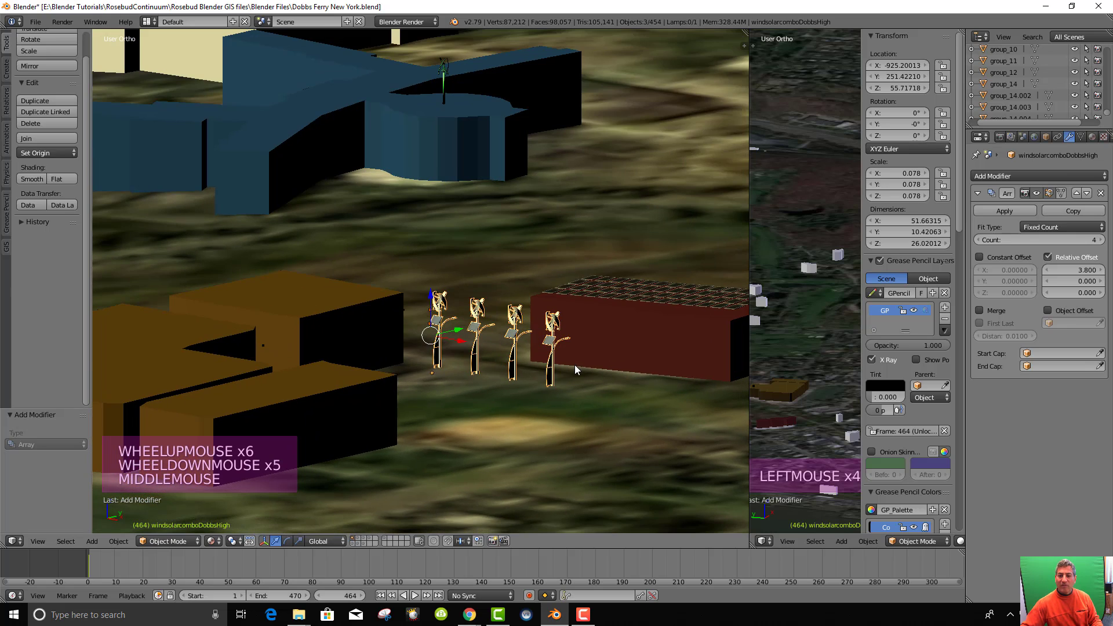
pyautogui.scroll(3, 576, 364)
pyautogui.scroll(-5, 527, 407)
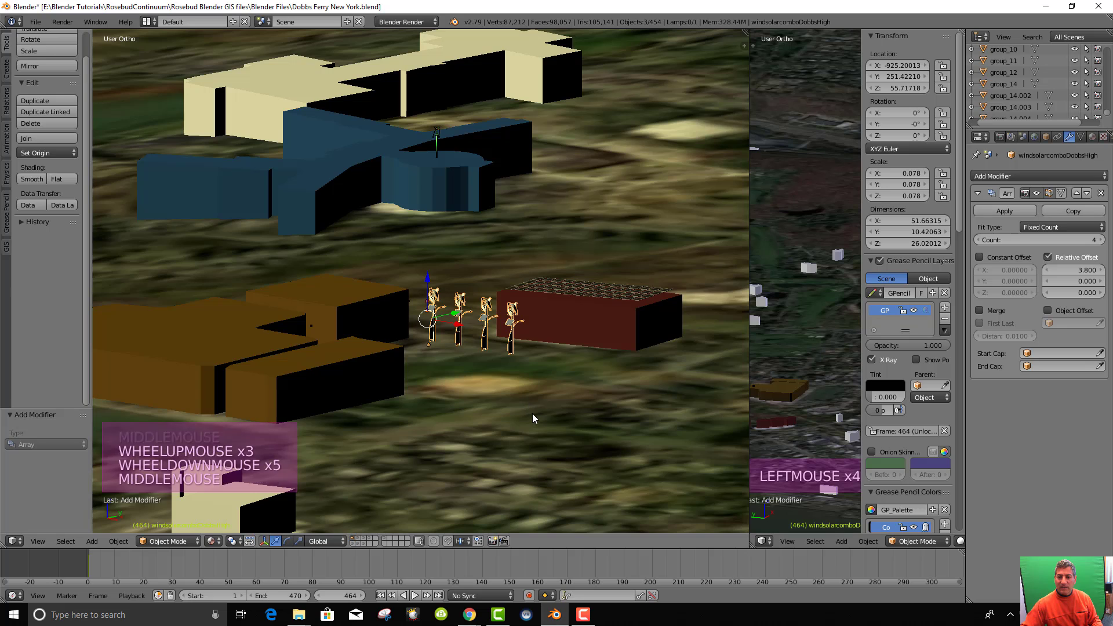
pyautogui.moveTo(532, 413); pyautogui.dragTo(499, 430, button='middle')
pyautogui.scroll(4, 534, 324)
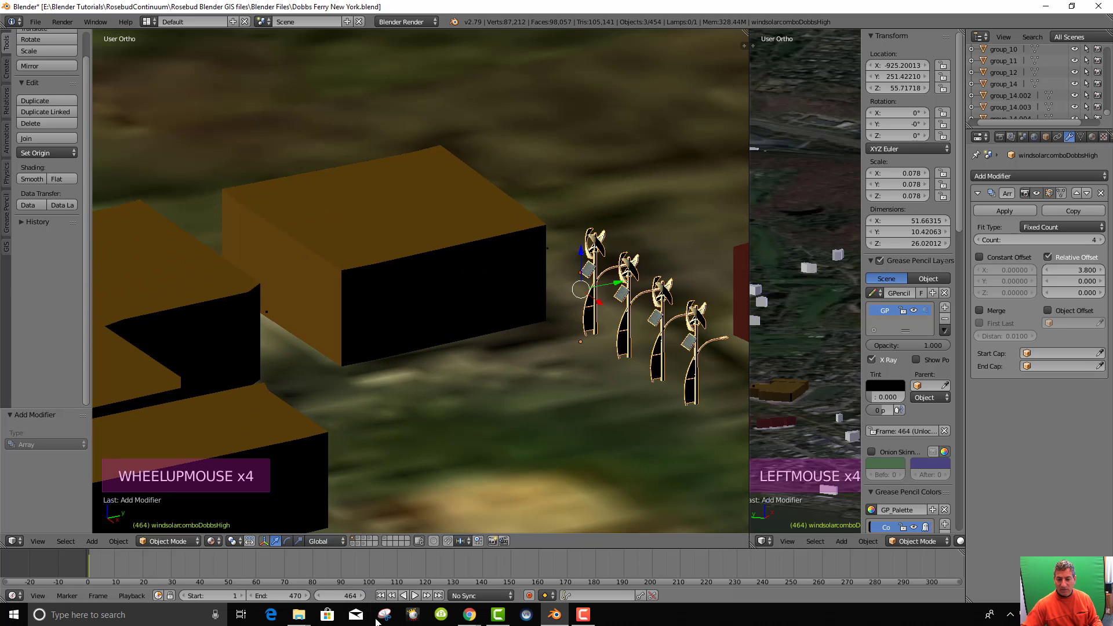
# Switch to Chrome and review The Hudson Independent article about students benefiting from wind and solar power
pyautogui.click(470, 616)
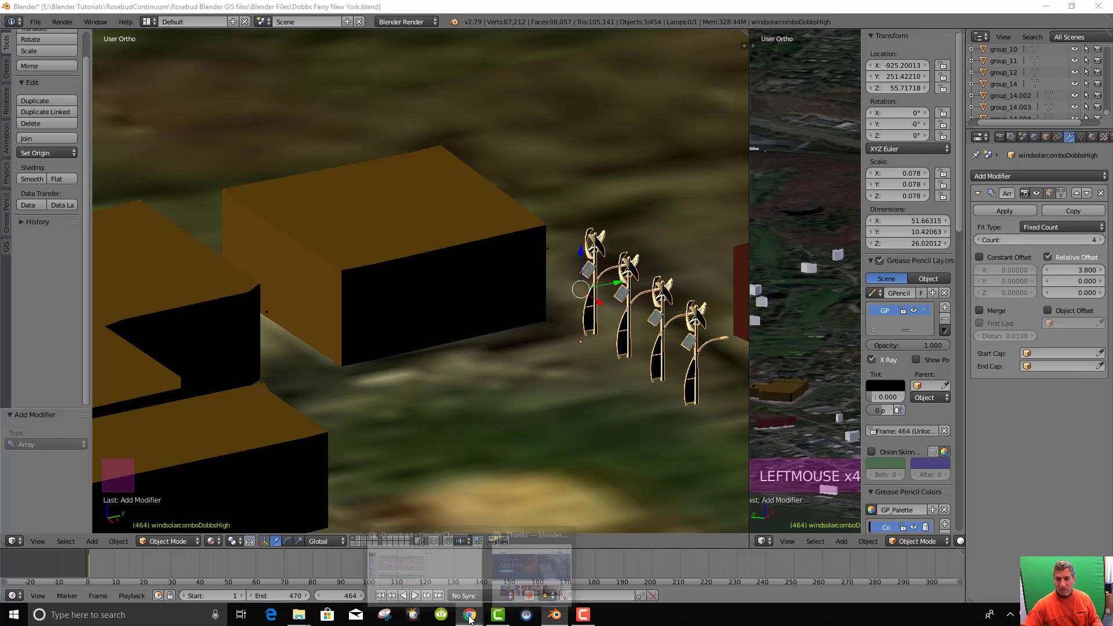
pyautogui.click(425, 560)
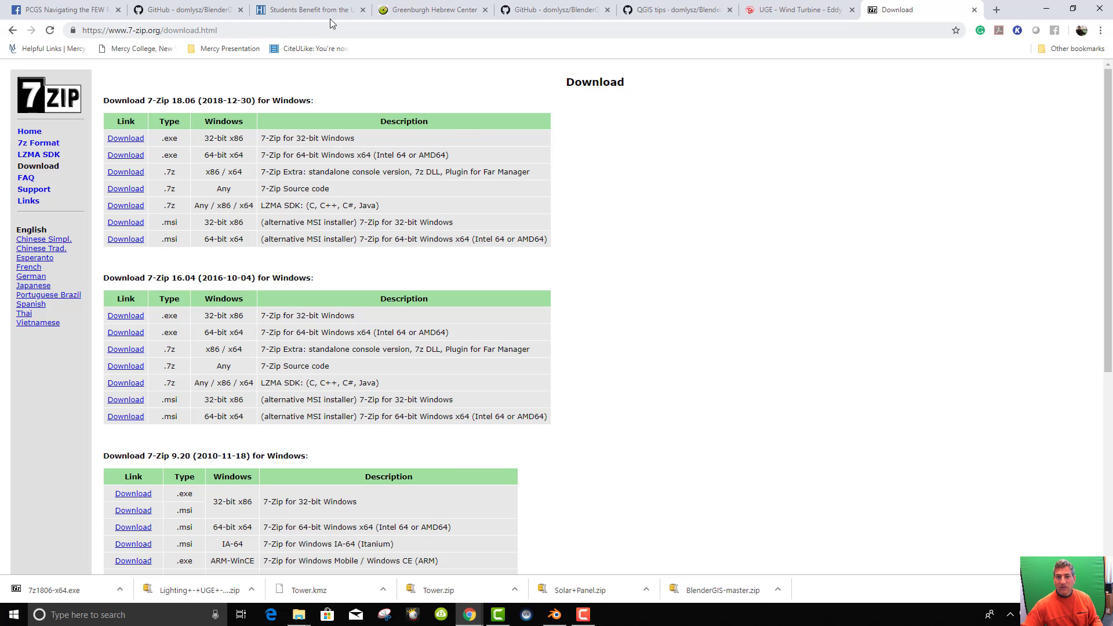
pyautogui.click(305, 11)
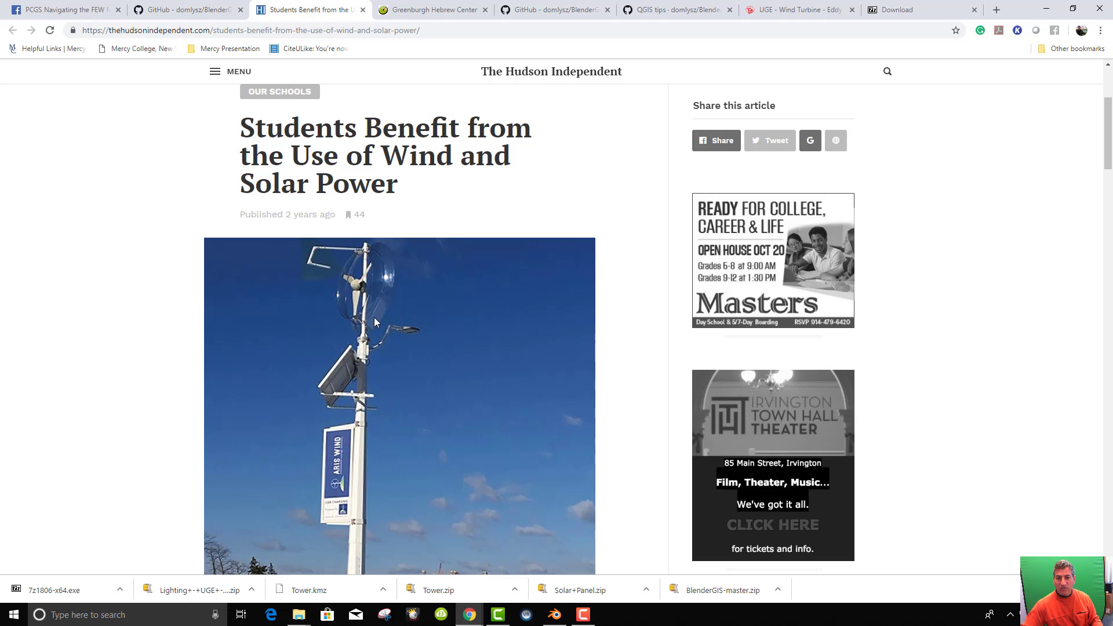
pyautogui.scroll(-10, 339, 403)
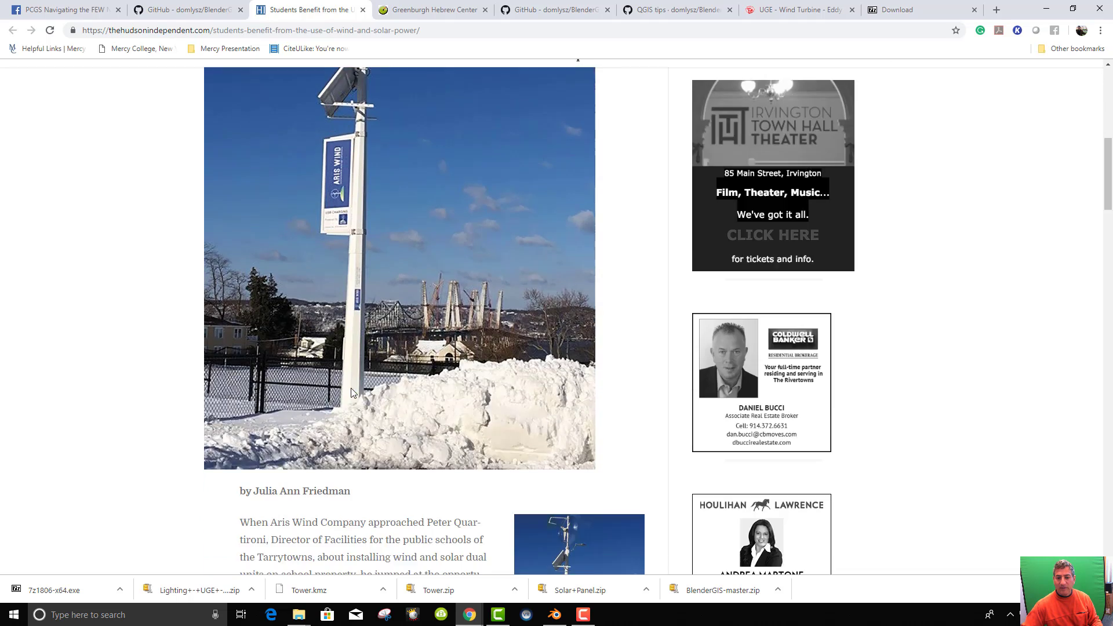
pyautogui.scroll(-10, 429, 313)
pyautogui.scroll(15, 417, 330)
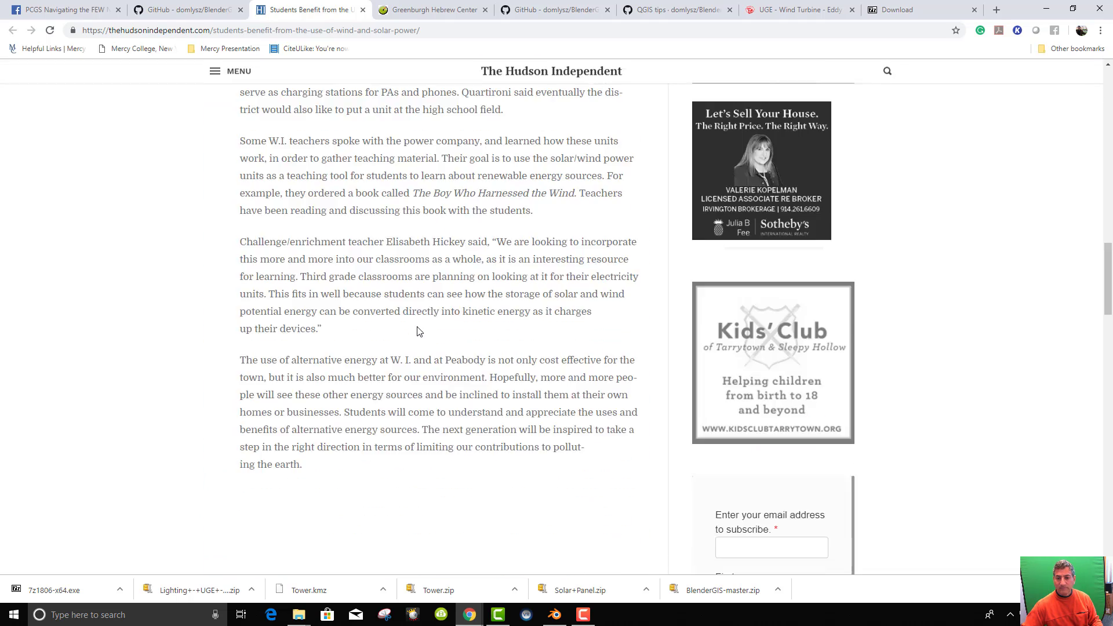
pyautogui.scroll(10, 423, 345)
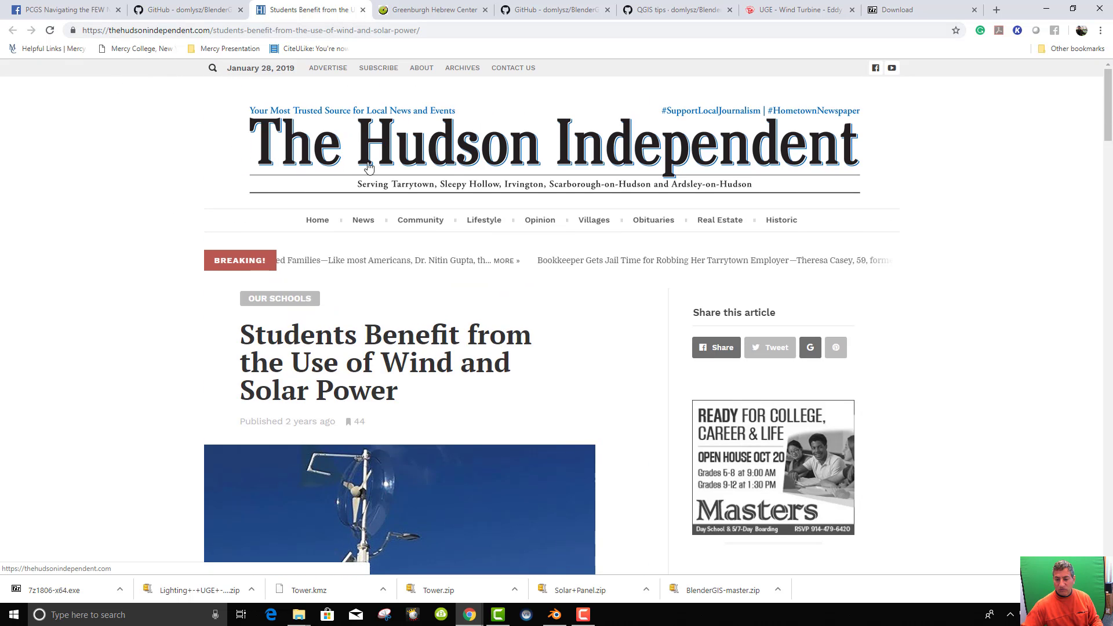
# Return to Blender and examine the street light row beside the red solar-panelled building from several angles
pyautogui.click(555, 615)
pyautogui.scroll(-4, 575, 322)
pyautogui.scroll(-3, 548, 346)
pyautogui.moveTo(411, 391); pyautogui.dragTo(433, 427, button='middle')
pyautogui.scroll(-3, 429, 406)
pyautogui.moveTo(426, 388); pyautogui.dragTo(440, 405, button='middle')
pyautogui.scroll(1, 443, 355)
pyautogui.scroll(1, 440, 366)
pyautogui.scroll(9, 432, 370)
pyautogui.scroll(-6, 429, 371)
pyautogui.scroll(-6, 422, 378)
pyautogui.scroll(6, 457, 304)
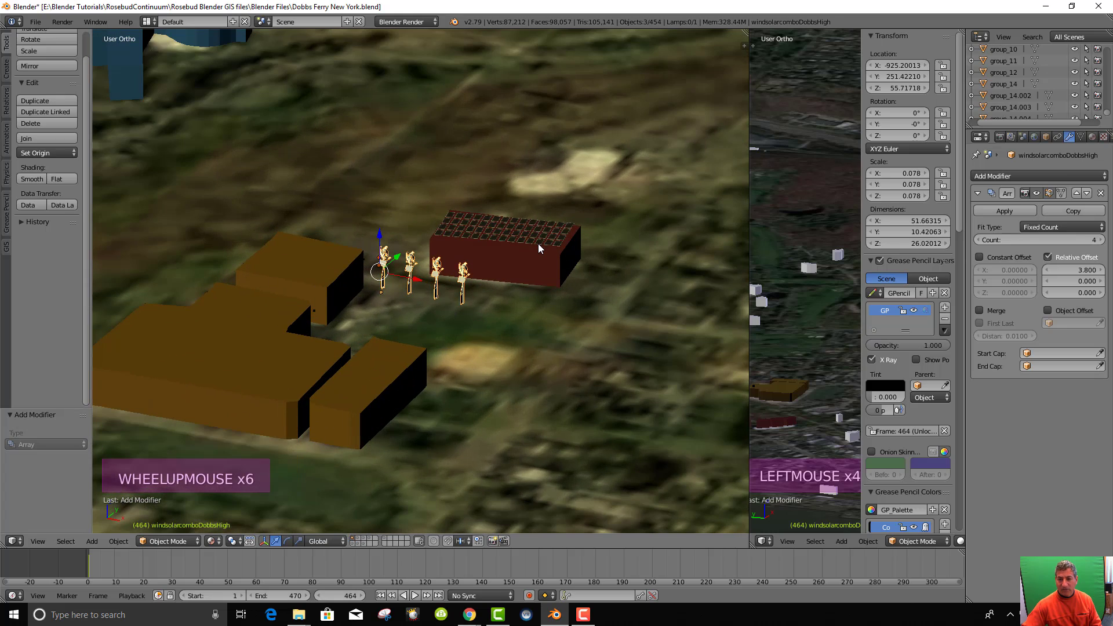
pyautogui.moveTo(522, 302); pyautogui.dragTo(537, 371, button='middle')
pyautogui.scroll(4, 545, 335)
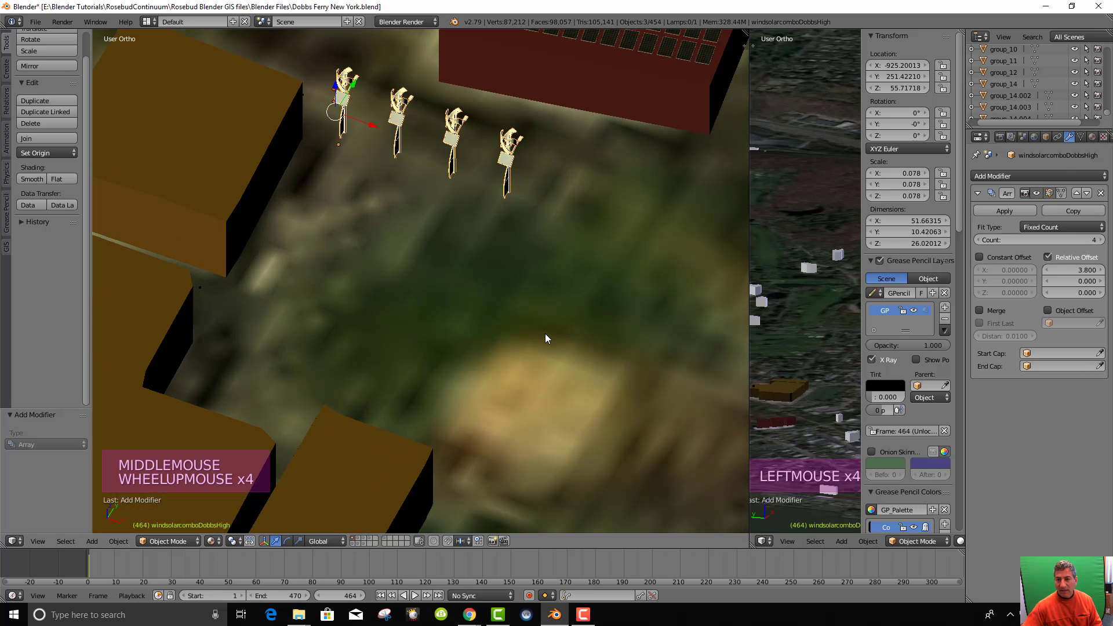
pyautogui.scroll(-4, 545, 332)
pyautogui.moveTo(432, 323); pyautogui.dragTo(438, 283, button='middle')
pyautogui.moveTo(462, 285); pyautogui.dragTo(348, 243, button='middle')
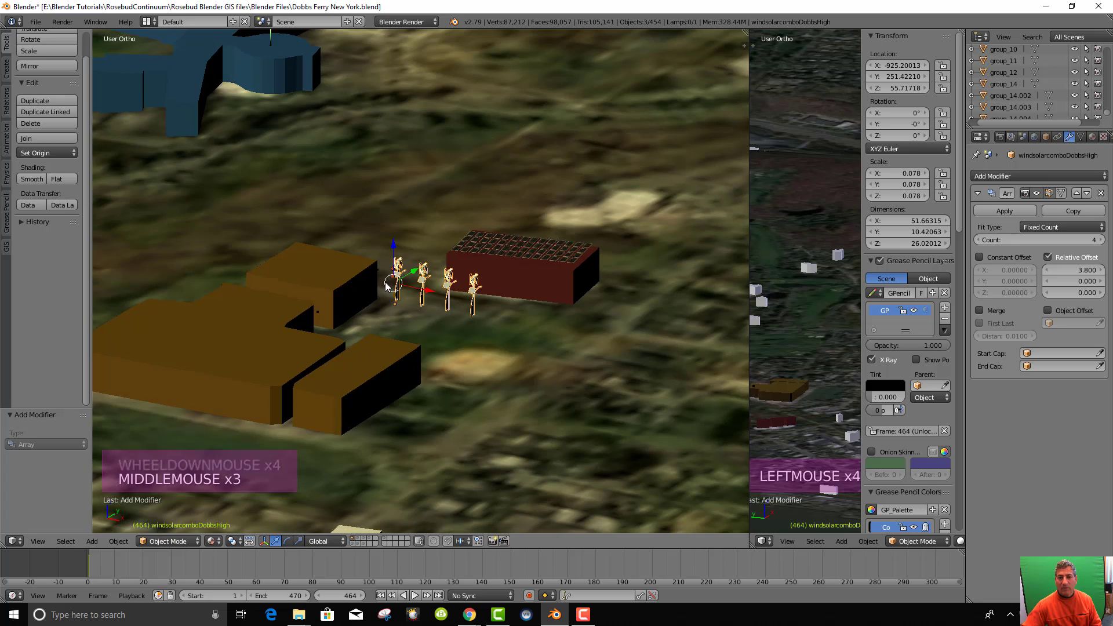
# Survey the school buildings and the surrounding Dobbs Ferry terrain from progressively farther away
pyautogui.scroll(-2, 307, 215)
pyautogui.scroll(-2, 307, 162)
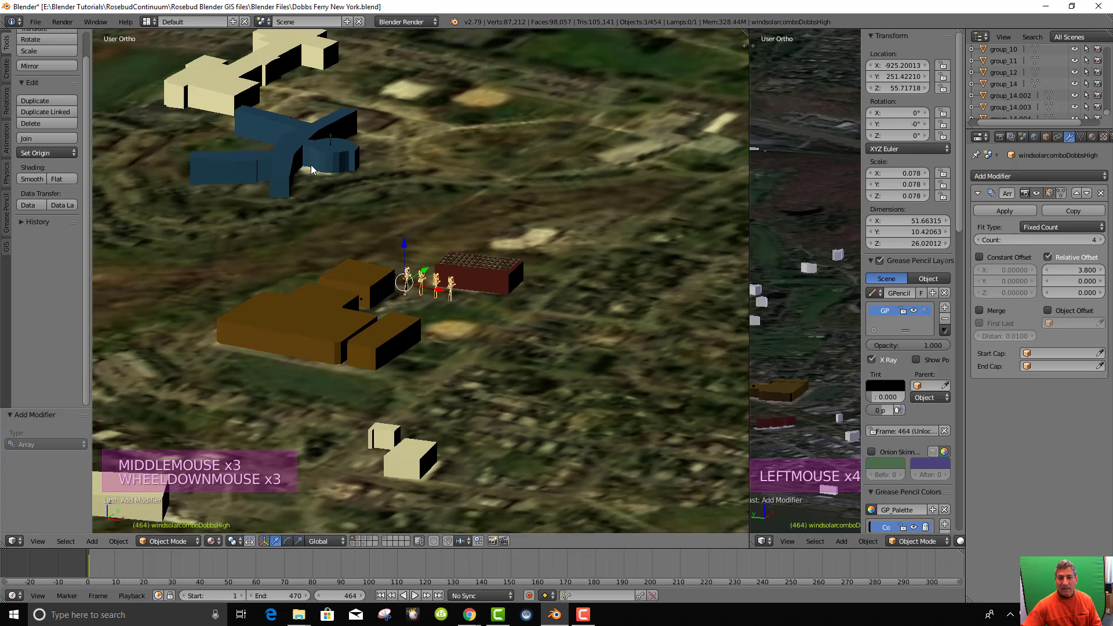
pyautogui.moveTo(303, 211); pyautogui.dragTo(318, 215, button='middle')
pyautogui.scroll(-5, 318, 215)
pyautogui.scroll(4, 243, 266)
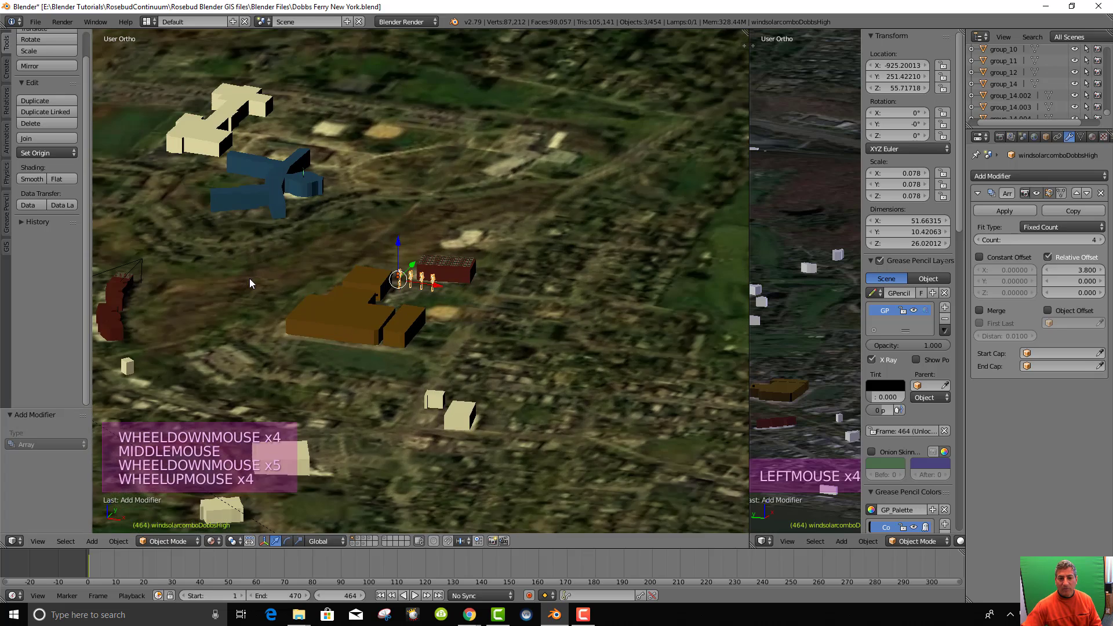
pyautogui.moveTo(249, 278); pyautogui.dragTo(189, 350, button='middle')
pyautogui.scroll(-5, 246, 320)
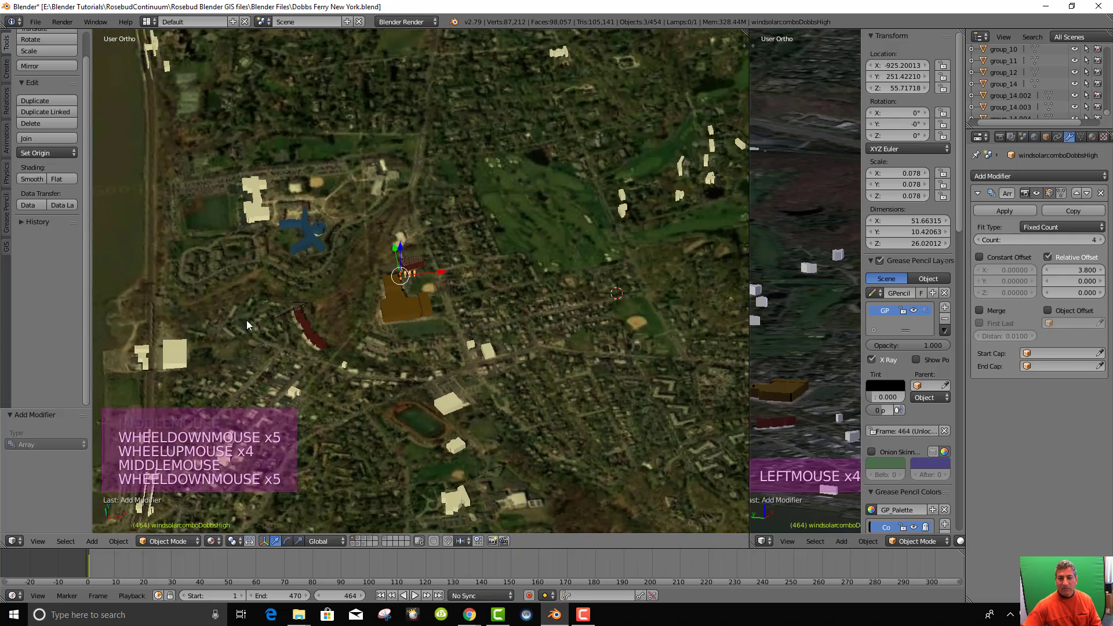
pyautogui.moveTo(246, 320); pyautogui.dragTo(329, 339, button='middle')
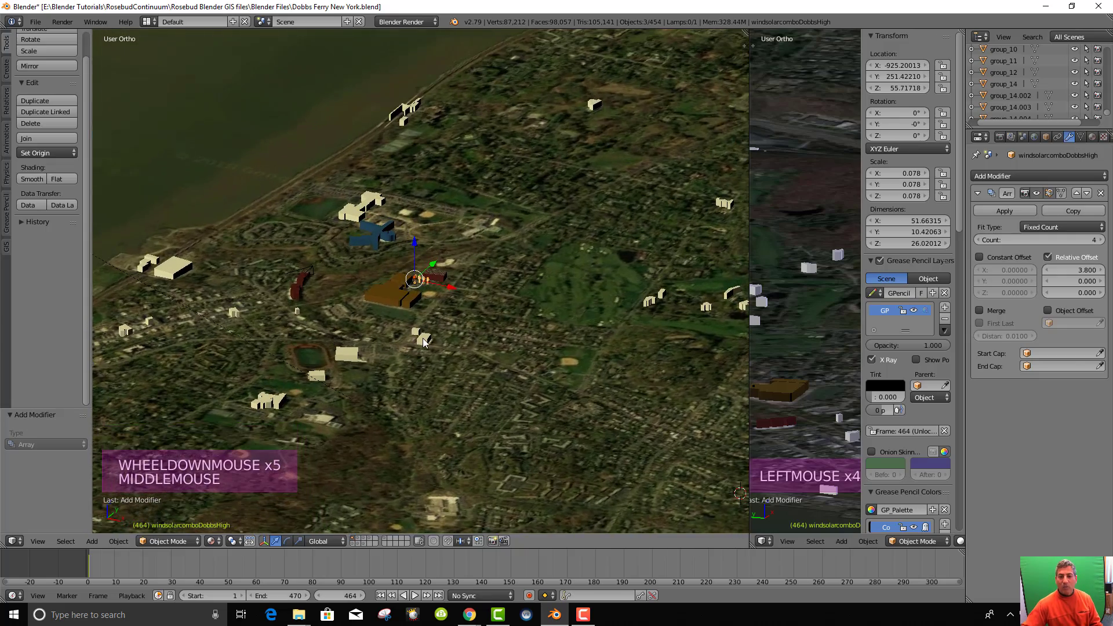
pyautogui.scroll(-2, 389, 351)
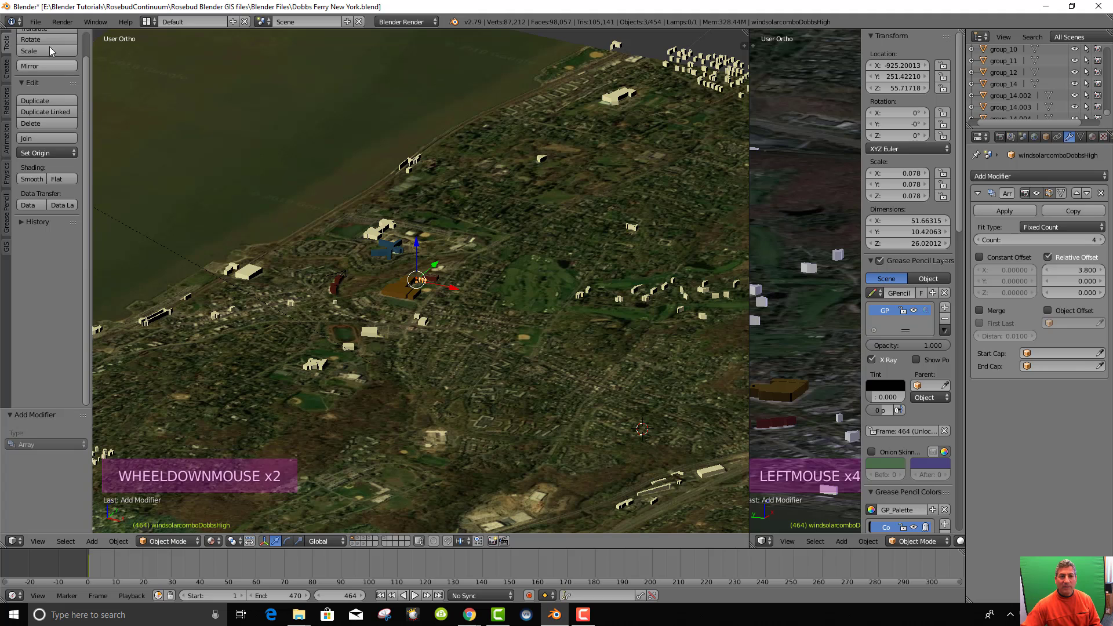
# Save the Dobbs Ferry New York.blend file
pyautogui.click(34, 22)
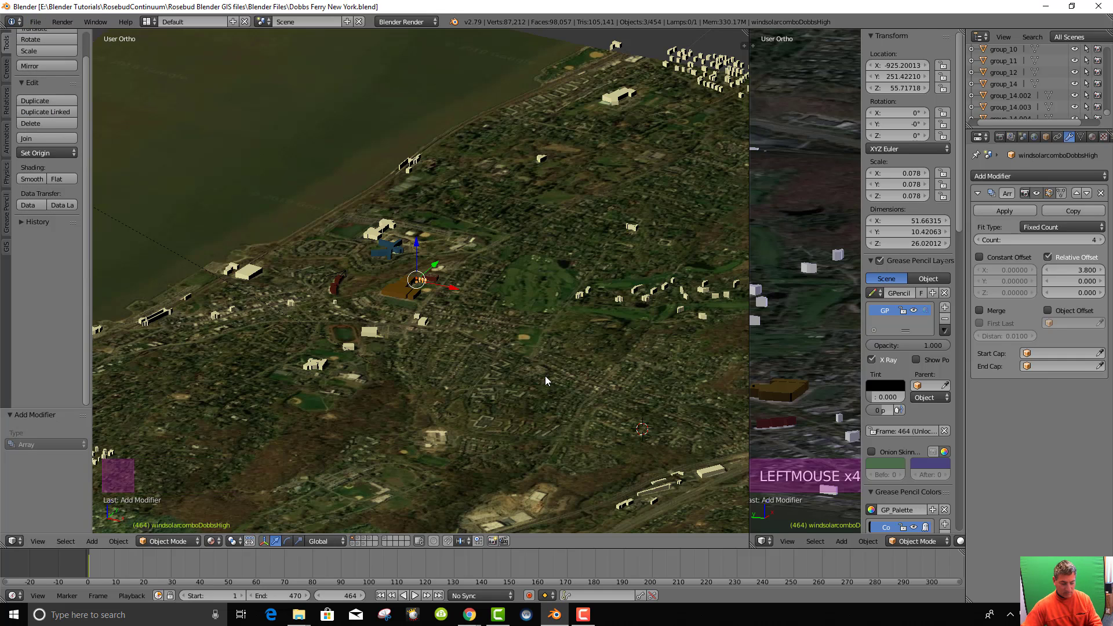
# Play the animation from its first frame through the camera view
pyautogui.press('KP_0')
pyautogui.scroll(10, 452, 370)
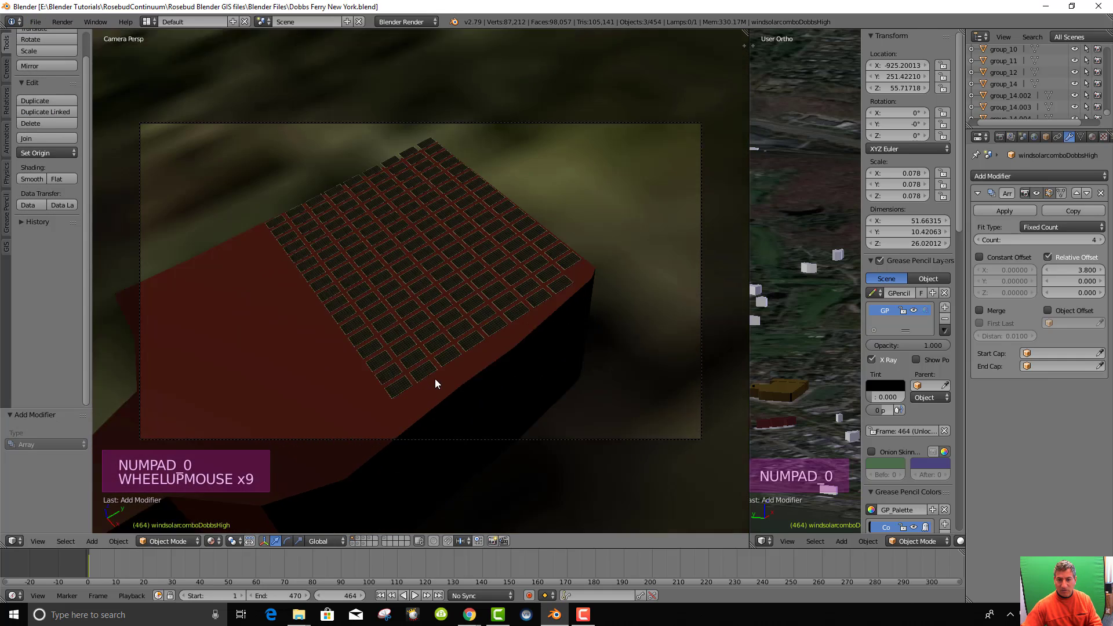
pyautogui.click(381, 595)
pyautogui.click(416, 595)
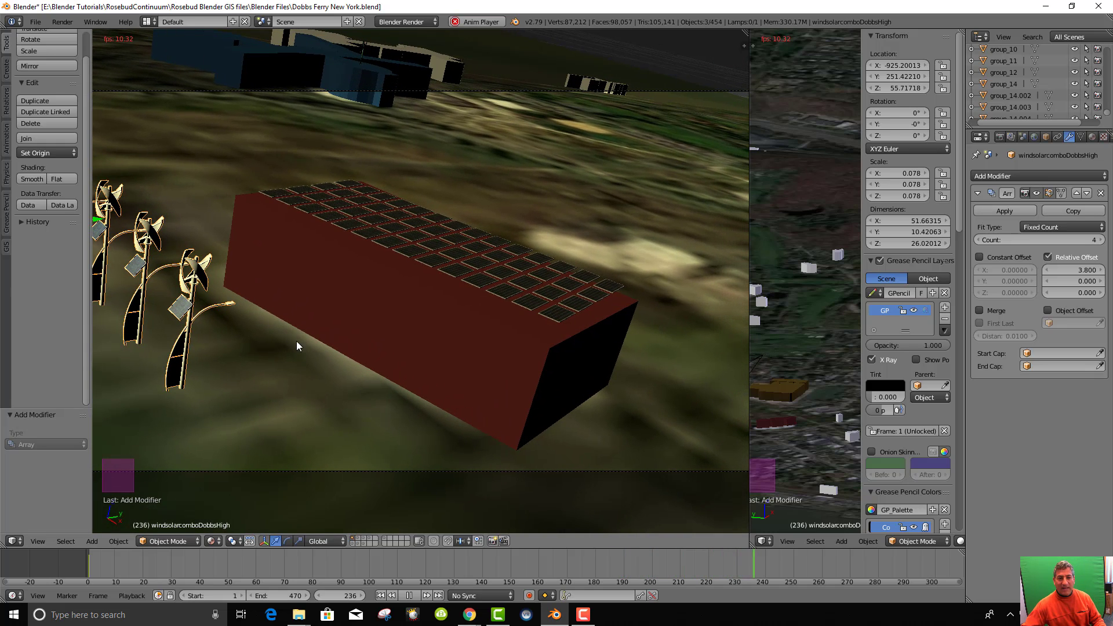
# Stop the animation playback and set the current frame to 66
pyautogui.scroll(-2, 297, 345)
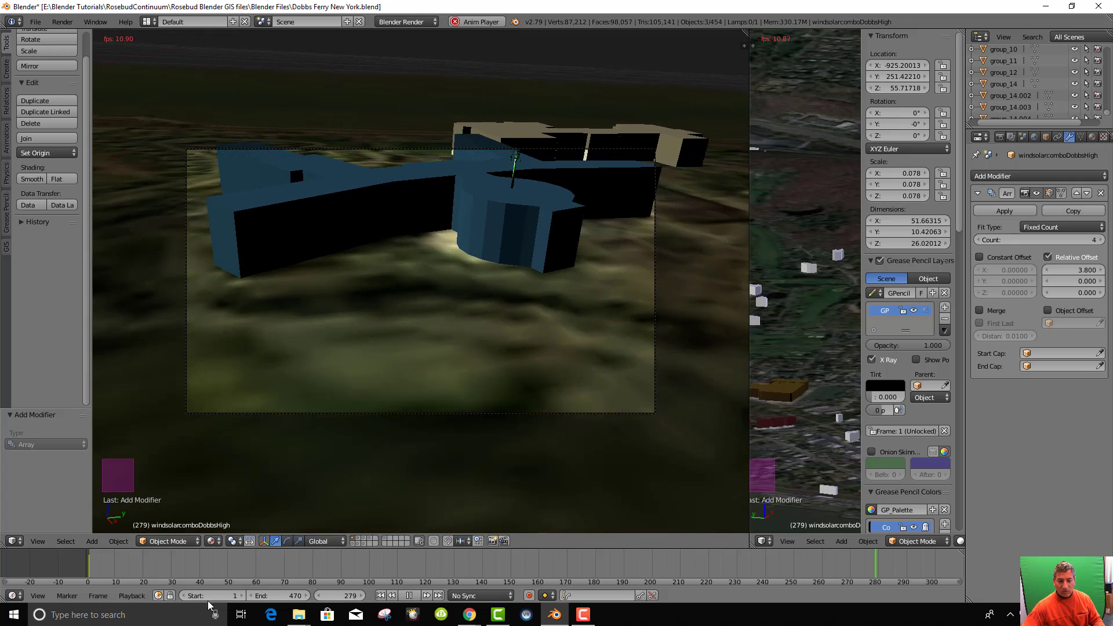
pyautogui.click(409, 595)
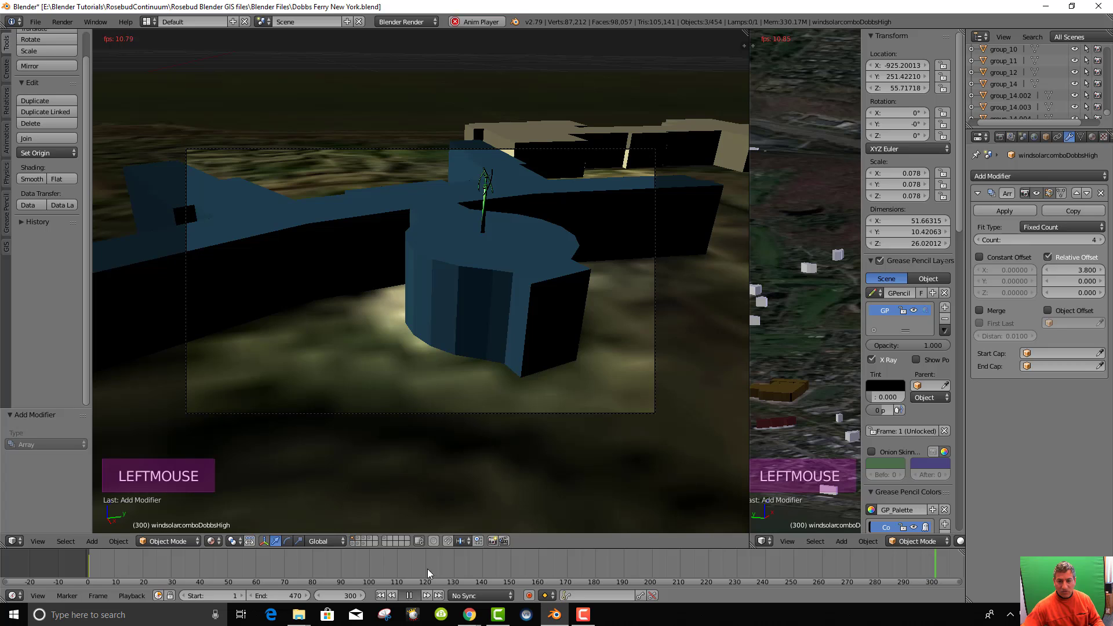
pyautogui.moveTo(406, 569); pyautogui.dragTo(180, 561)
pyautogui.scroll(-7, 340, 560)
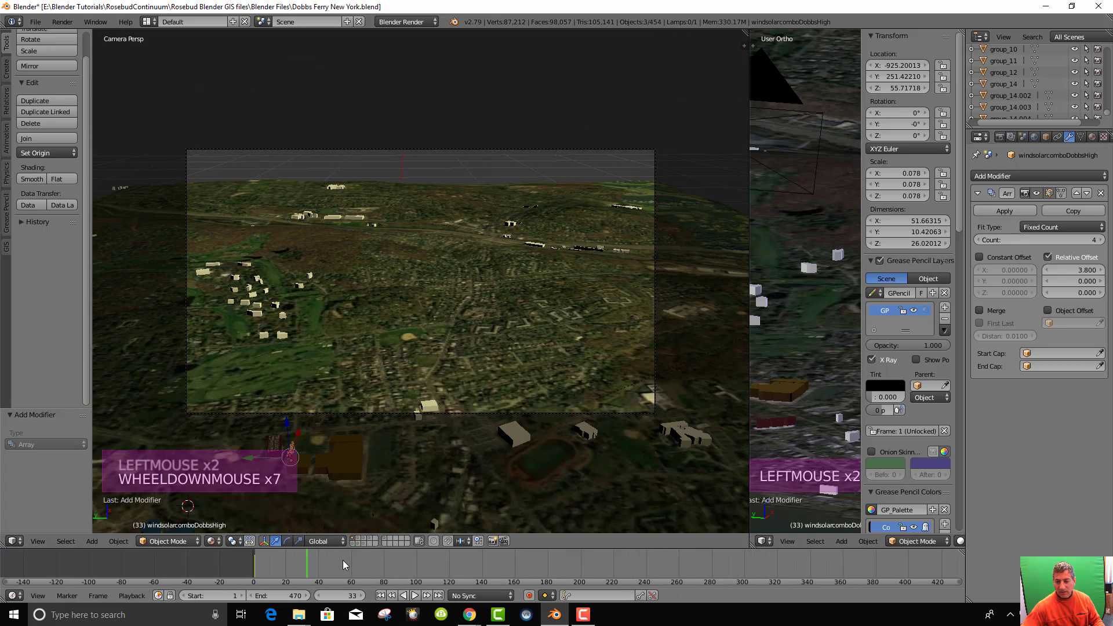
pyautogui.scroll(-7, 343, 560)
pyautogui.moveTo(394, 566); pyautogui.dragTo(411, 569)
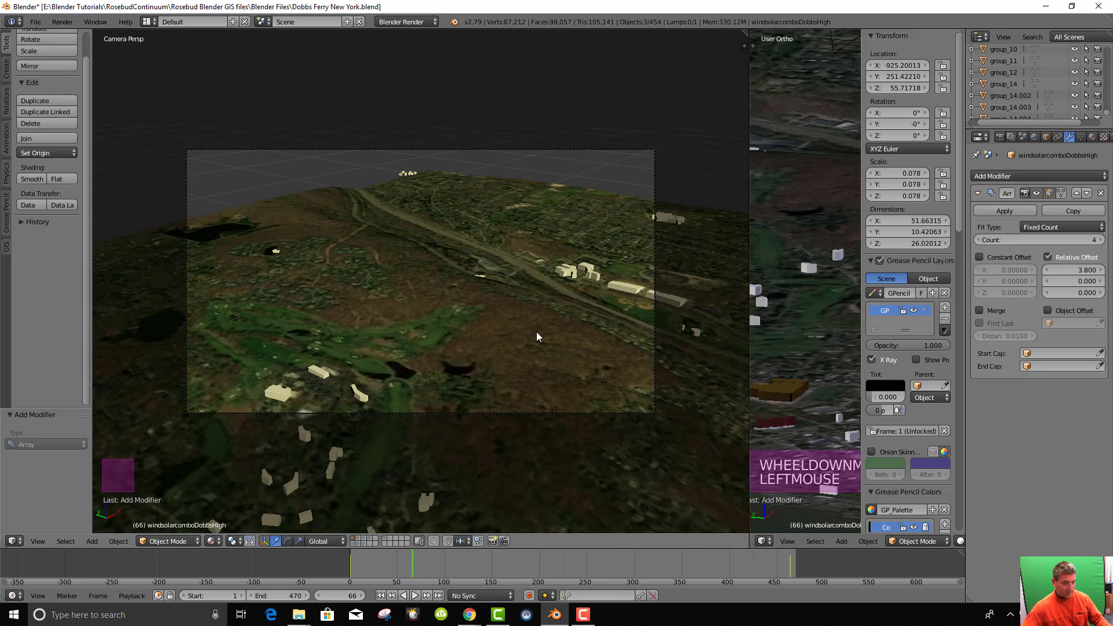
# Leave the camera view, survey the whole Dobbs Ferry terrain with the camera above it, and select the terrain mesh
pyautogui.press('Escape')
pyautogui.scroll(-3, 551, 341)
pyautogui.moveTo(541, 345); pyautogui.dragTo(474, 364, button='middle')
pyautogui.scroll(-1, 477, 369)
pyautogui.scroll(-13, 475, 367)
pyautogui.scroll(-20, 472, 363)
pyautogui.scroll(-2, 470, 382)
pyautogui.scroll(-3, 474, 358)
pyautogui.rightClick(485, 356)
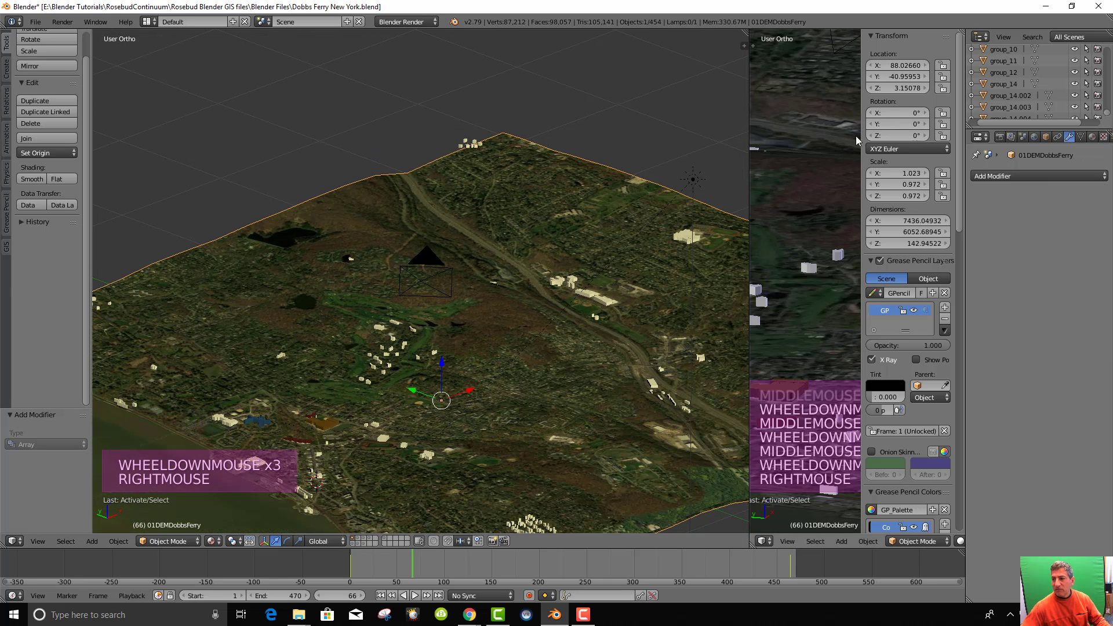
# Look through the scene's object list to locate the camera
pyautogui.click(1006, 37)
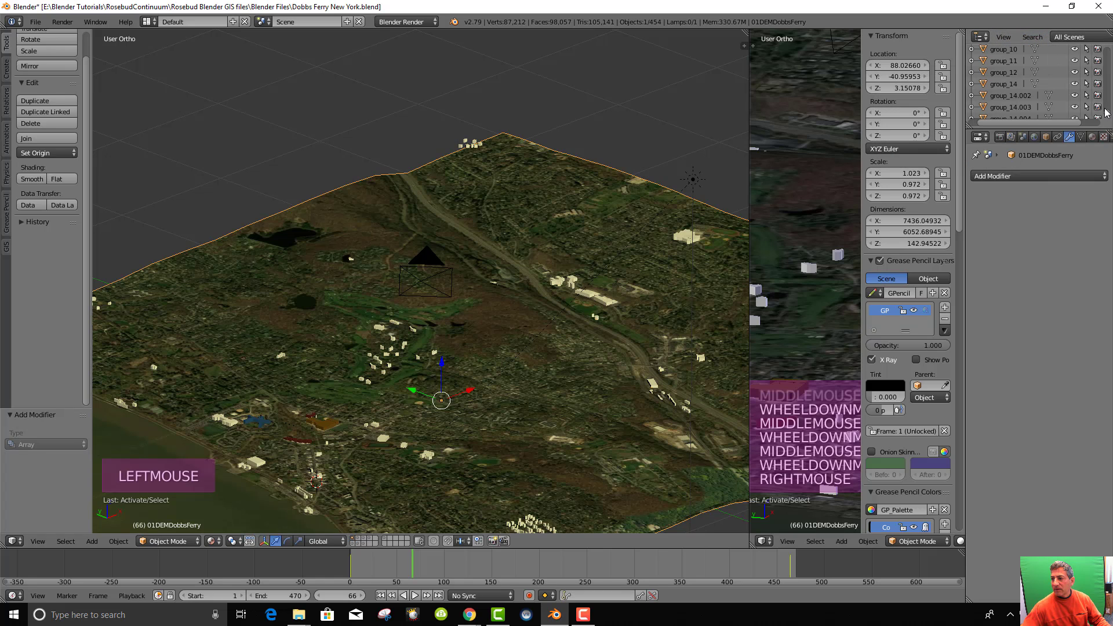
pyautogui.moveTo(1107, 114); pyautogui.dragTo(1110, 32)
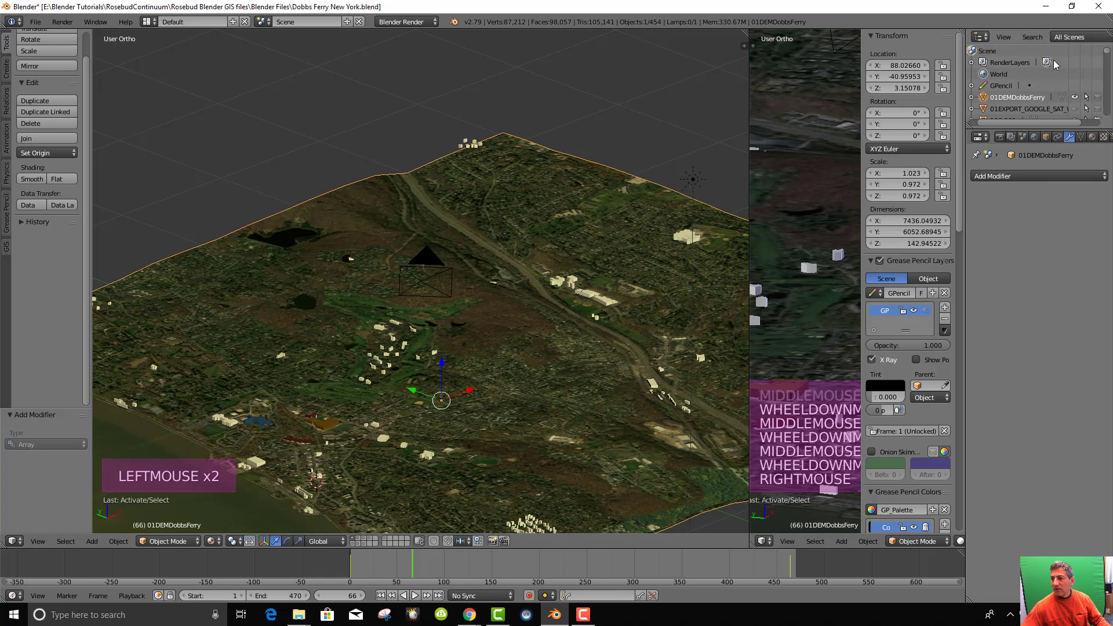
pyautogui.scroll(-5, 1055, 64)
pyautogui.scroll(5, 1059, 58)
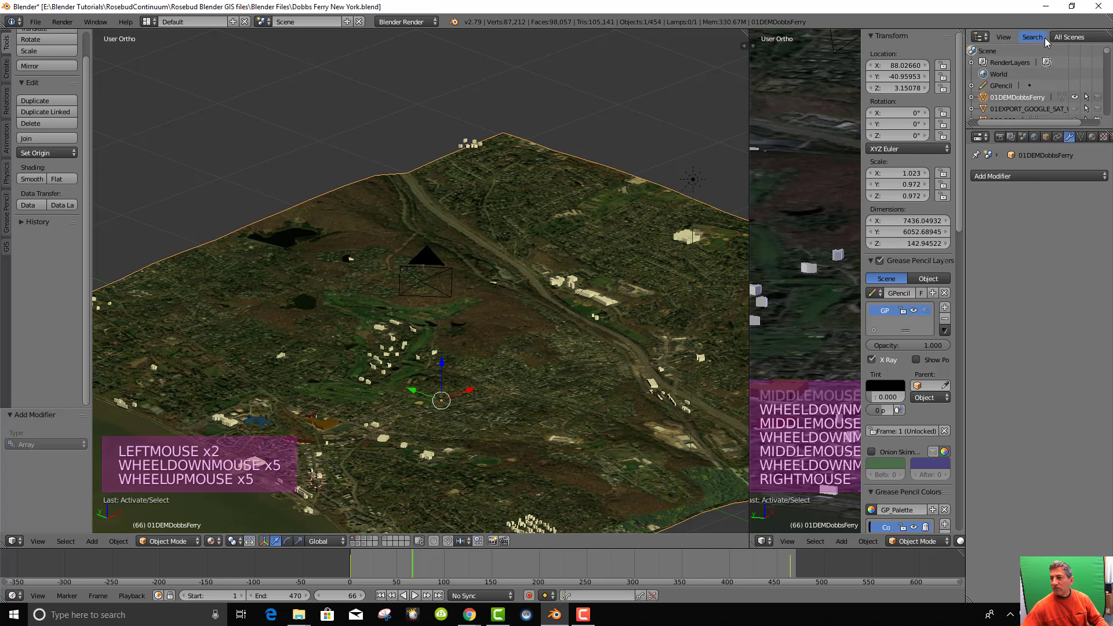
pyautogui.click(1044, 38)
pyautogui.click(1079, 38)
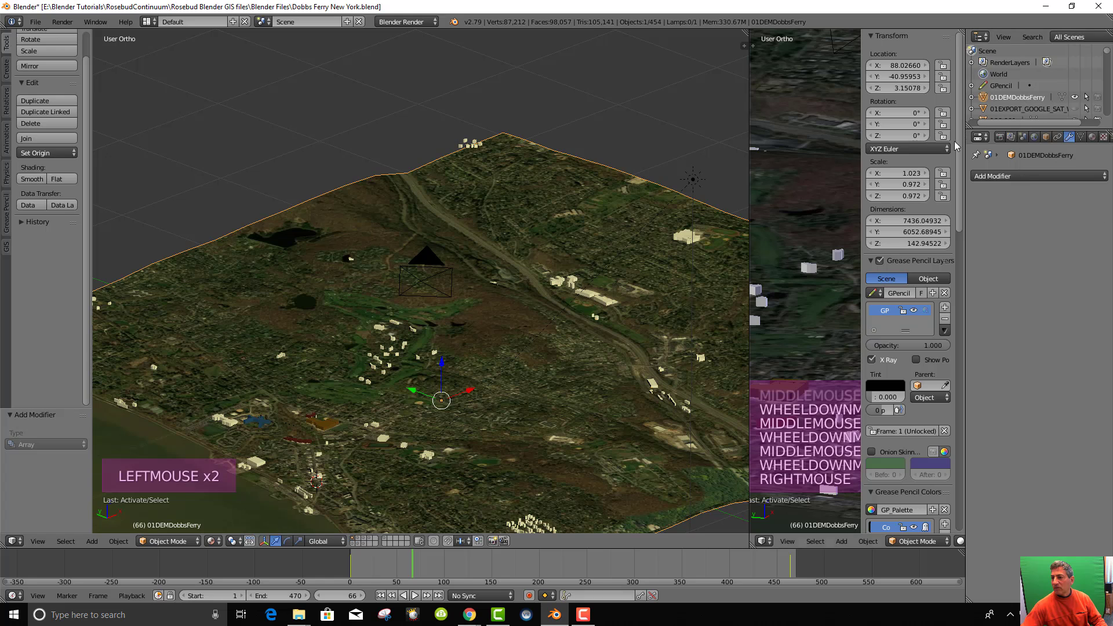
pyautogui.scroll(-18, 1038, 92)
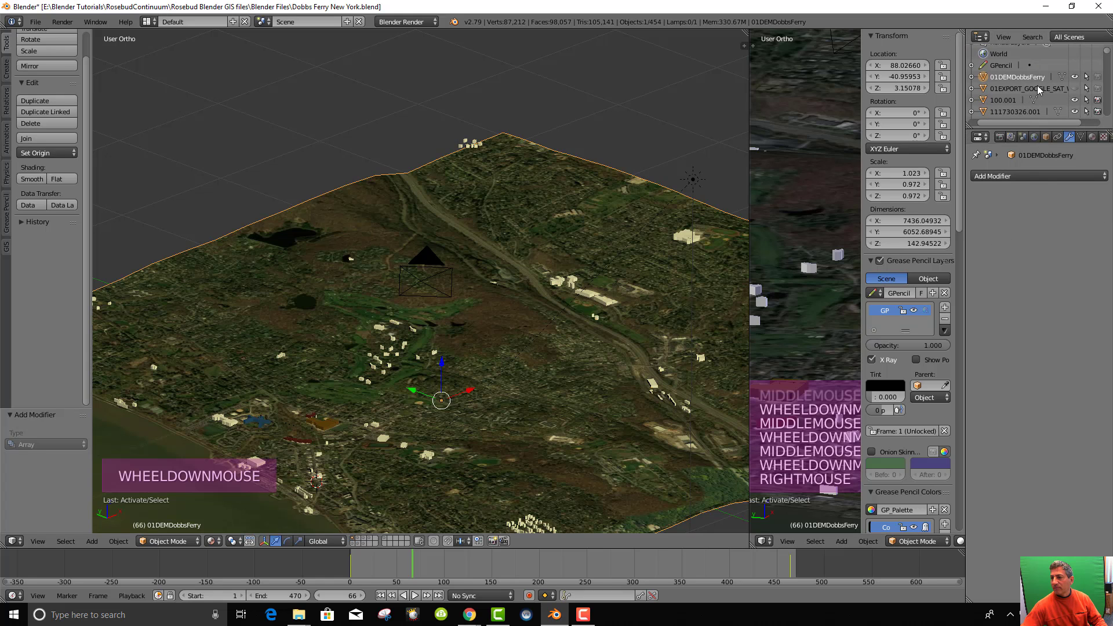
pyautogui.scroll(-20, 1038, 90)
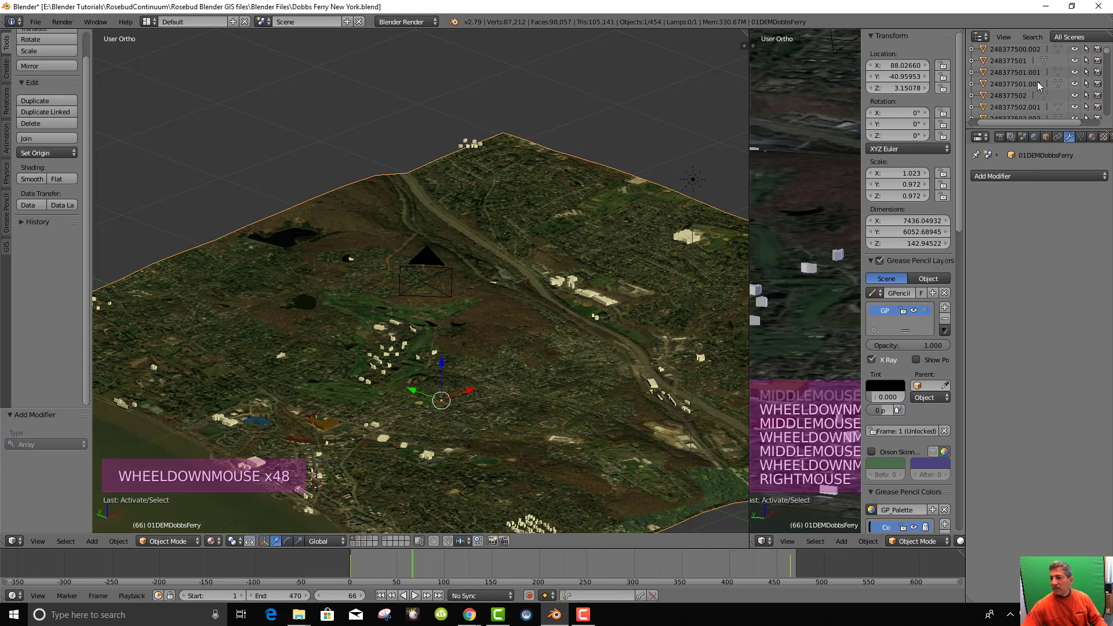
pyautogui.moveTo(1108, 55); pyautogui.dragTo(1110, 134)
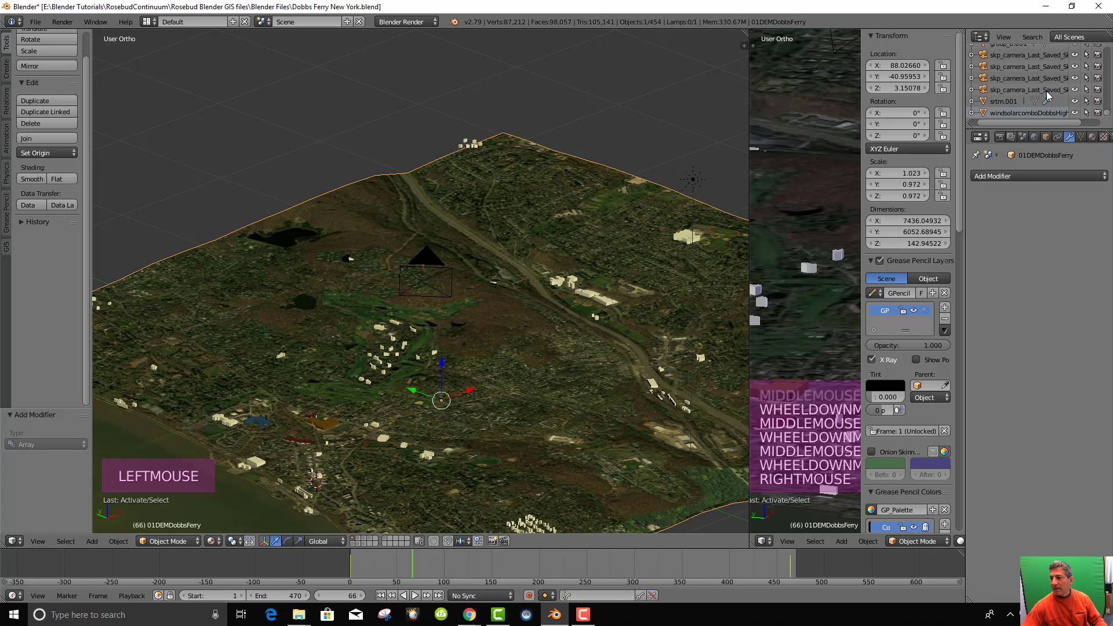
pyautogui.scroll(2, 1026, 86)
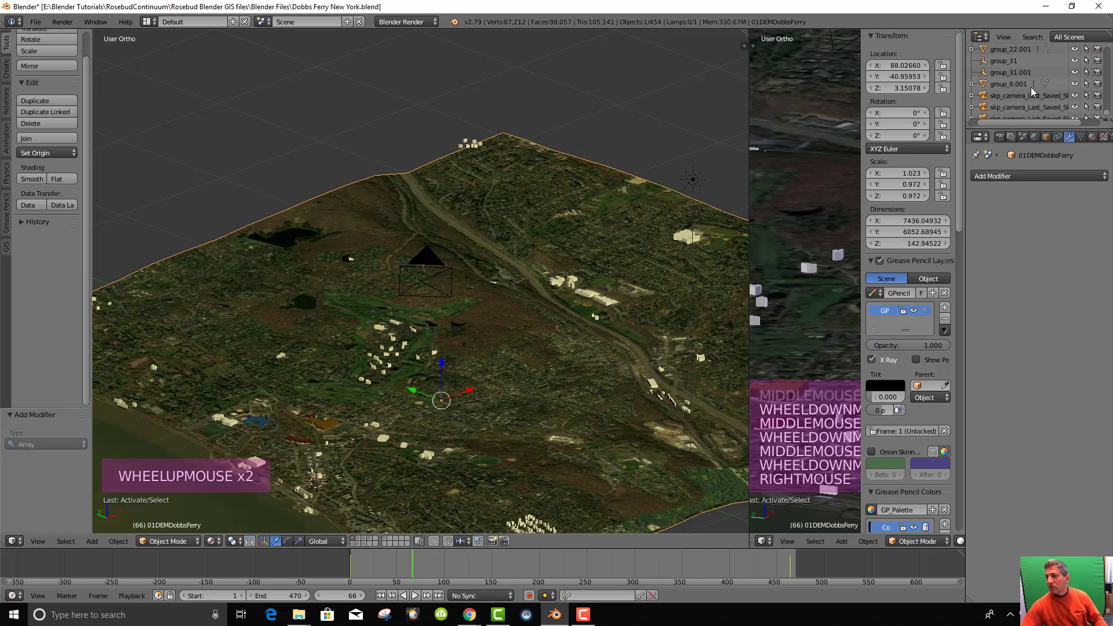
pyautogui.scroll(20, 1031, 90)
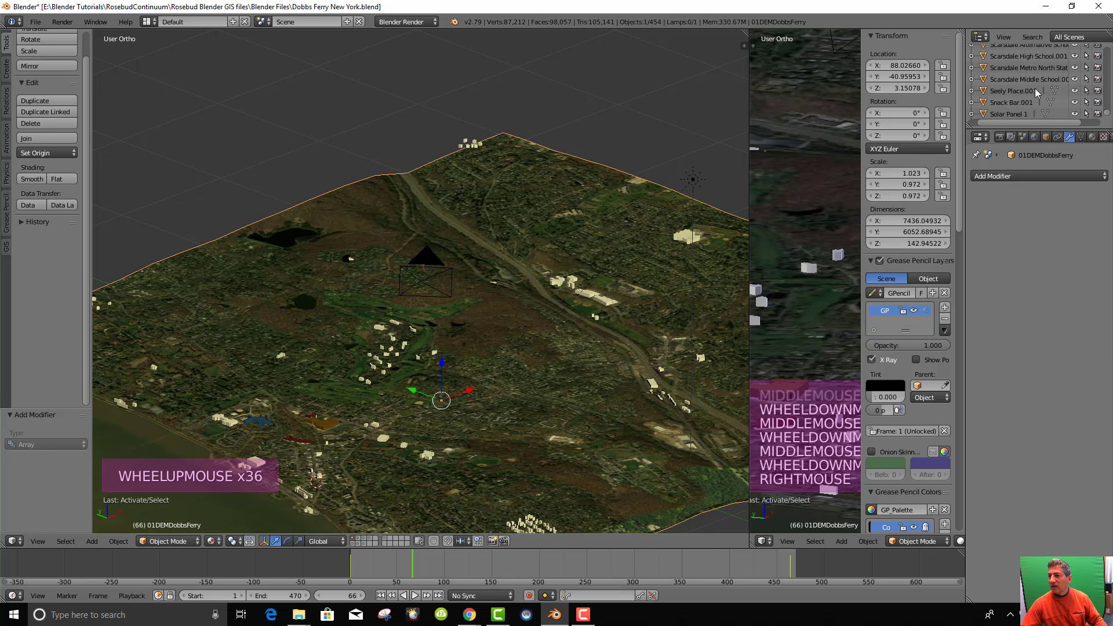
pyautogui.scroll(20, 1035, 88)
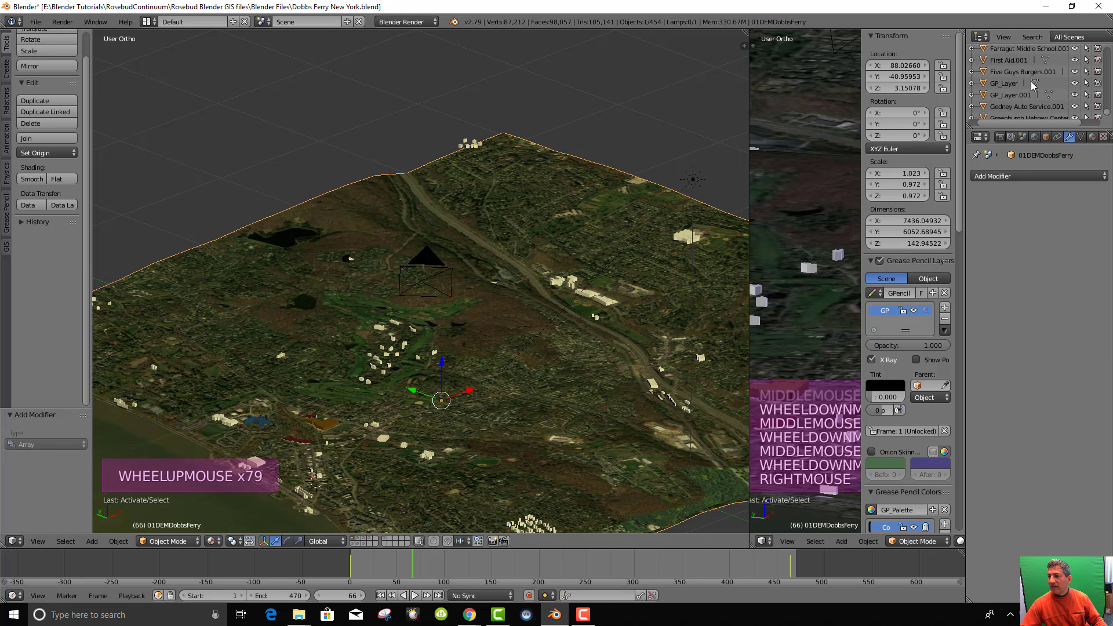
pyautogui.scroll(20, 1032, 82)
pyautogui.scroll(-2, 1029, 80)
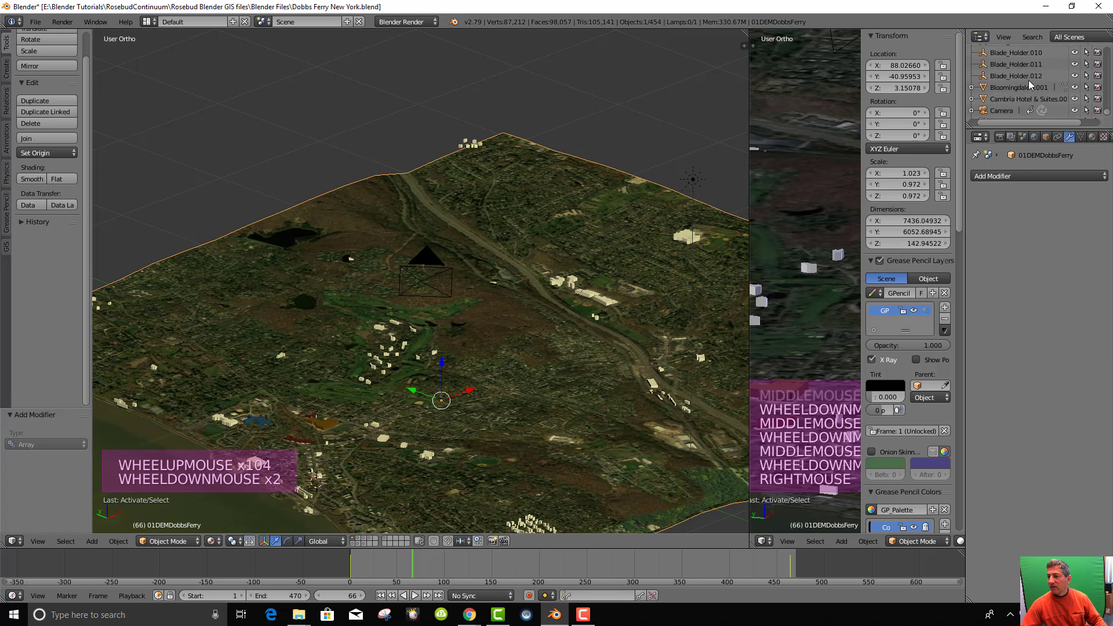
pyautogui.scroll(-2, 1029, 80)
# Rename the Camera object to 01CameraforFLYTHROUGH and show it at the start of the object list
pyautogui.click(1012, 70)
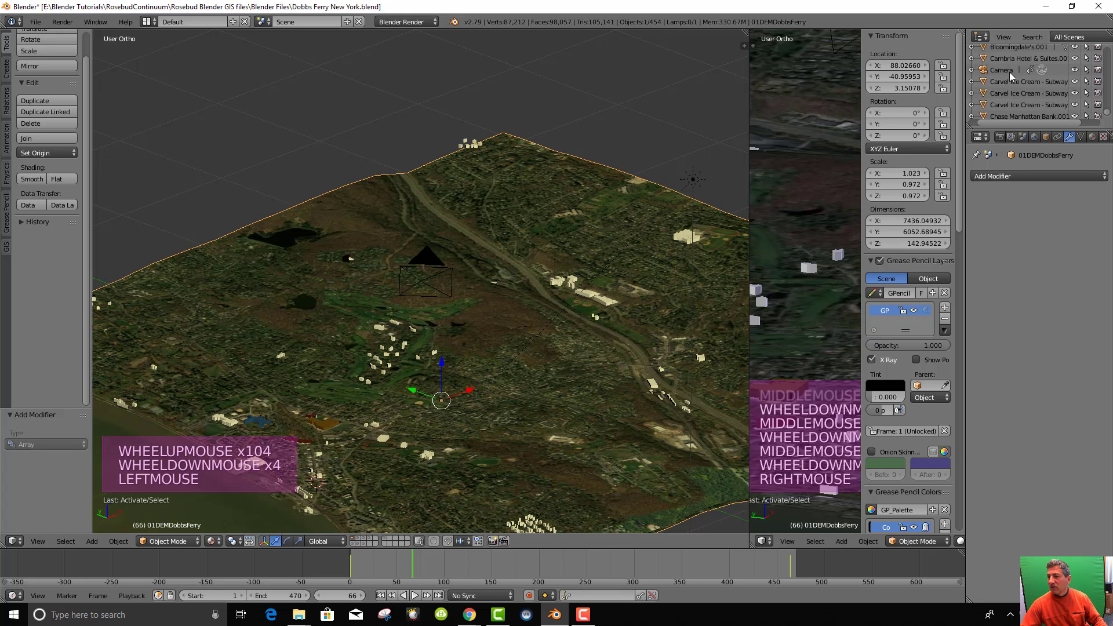
pyautogui.rightClick(1012, 70)
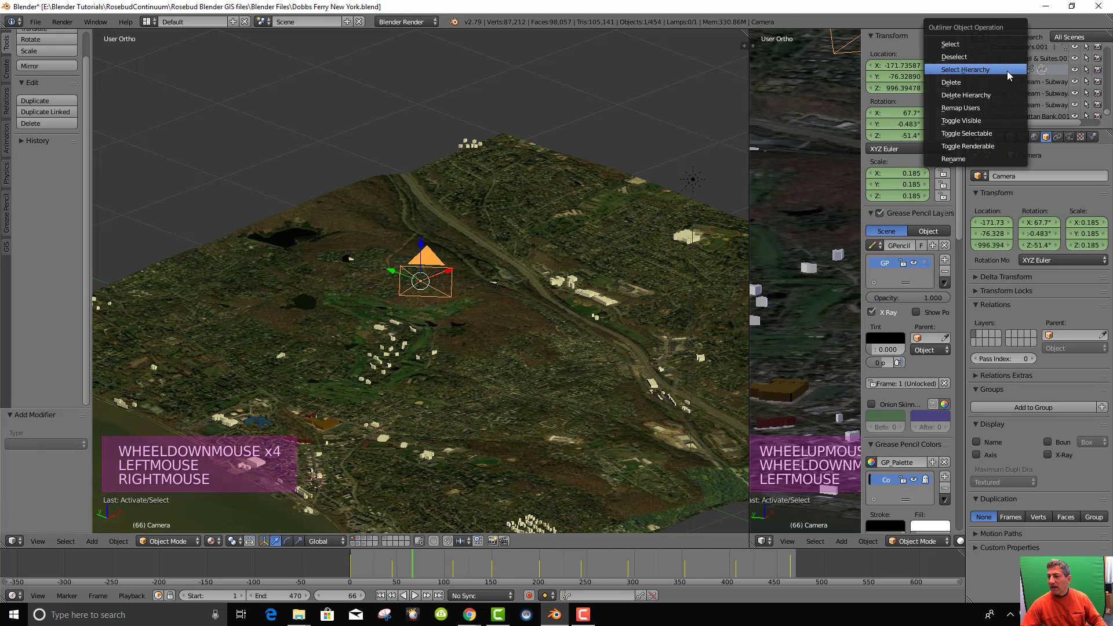
pyautogui.click(977, 160)
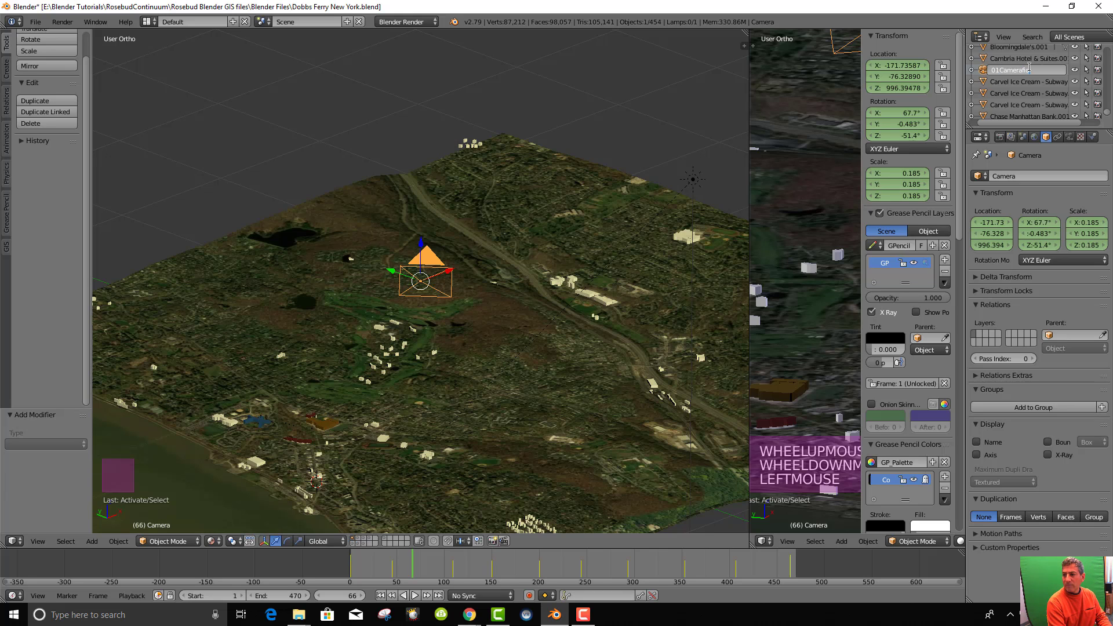
pyautogui.press('BackSpace')
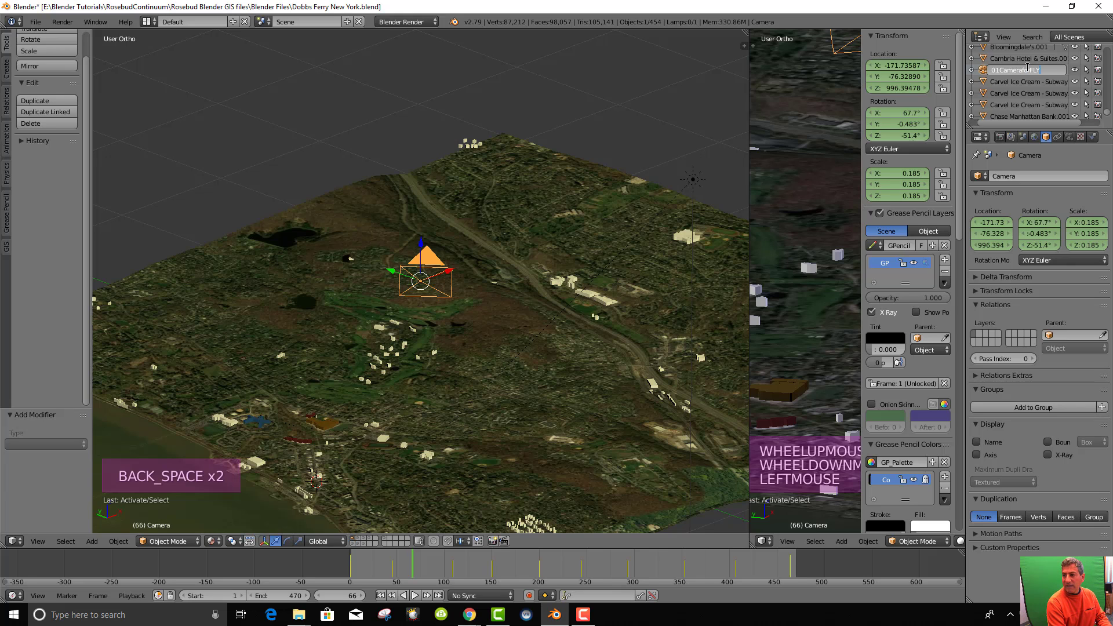
pyautogui.write('-FLYTHROUGH')
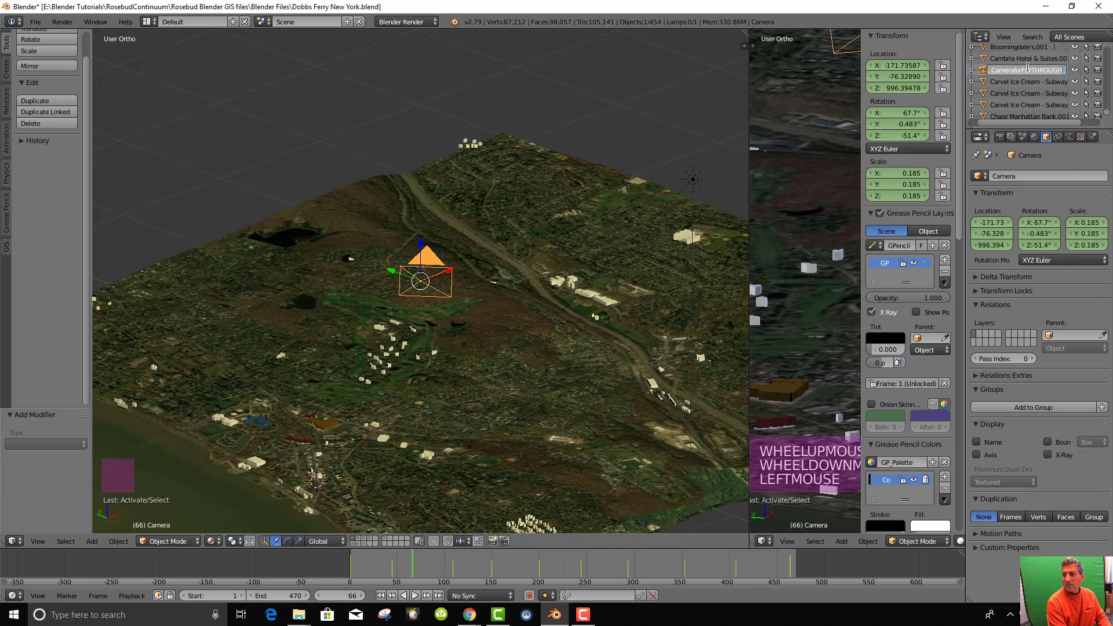
pyautogui.press('Return')
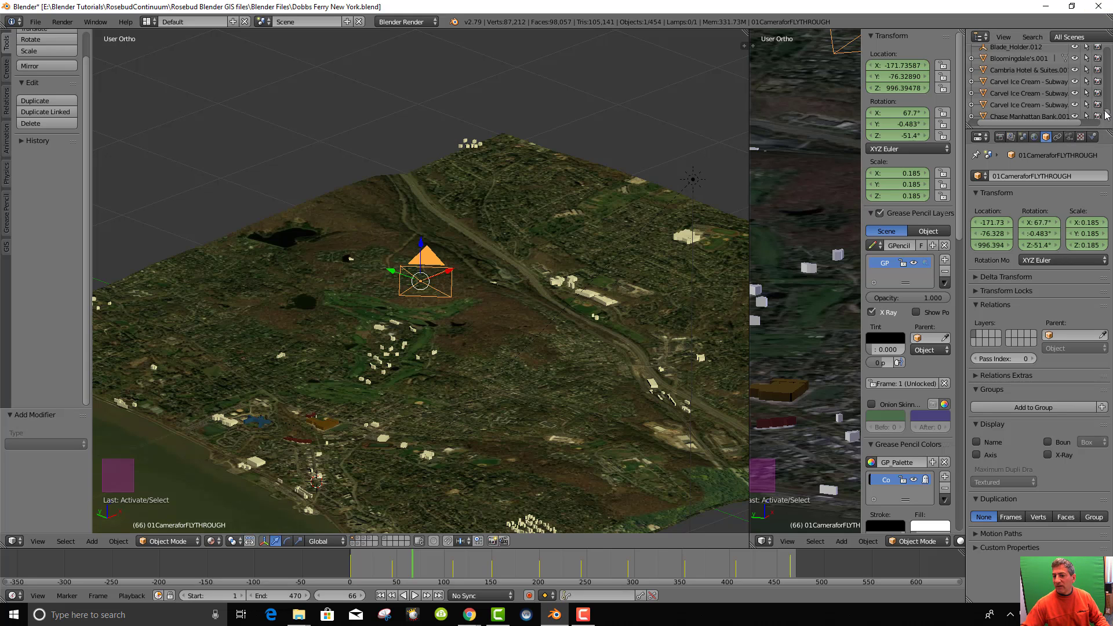
pyautogui.moveTo(1106, 115); pyautogui.dragTo(1110, 38)
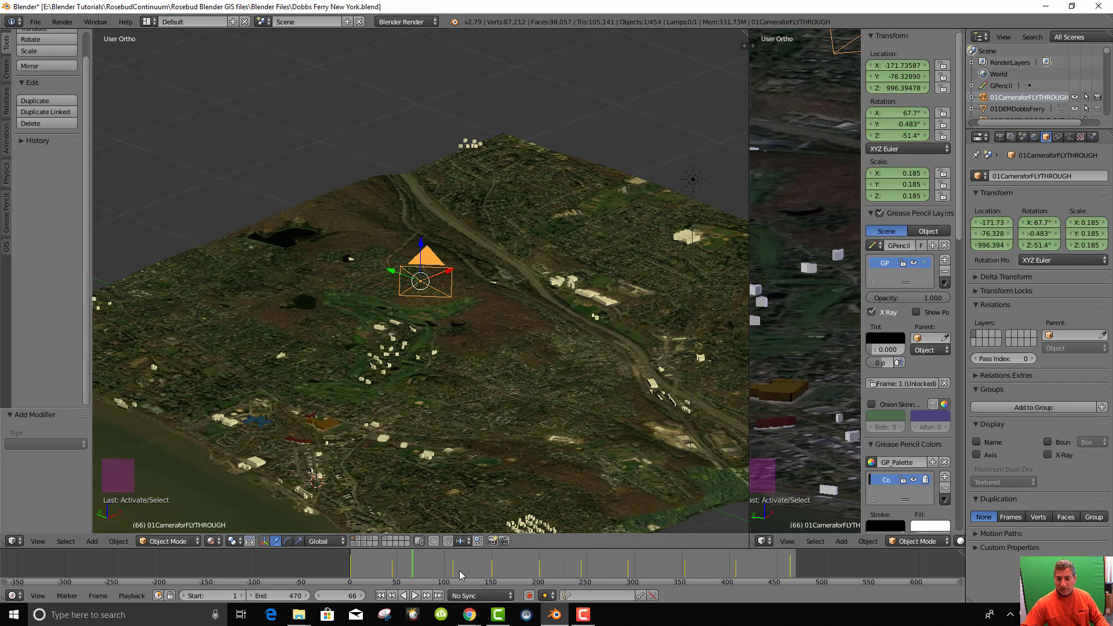
# Go to frame 406 and examine the camera's position near the curved row of red buildings
pyautogui.moveTo(510, 577); pyautogui.dragTo(640, 579)
pyautogui.scroll(-6, 648, 572)
pyautogui.click(592, 570)
pyautogui.scroll(3, 348, 332)
pyautogui.scroll(-3, 348, 335)
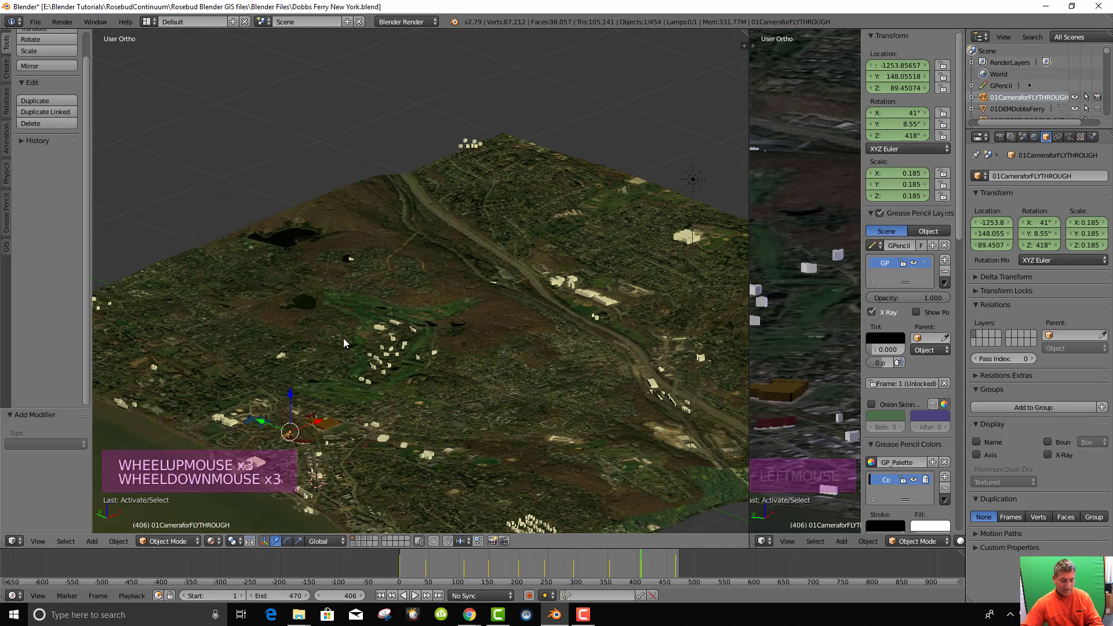
pyautogui.press('KP_Decimal')
pyautogui.scroll(-5, 350, 332)
pyautogui.scroll(-20, 351, 336)
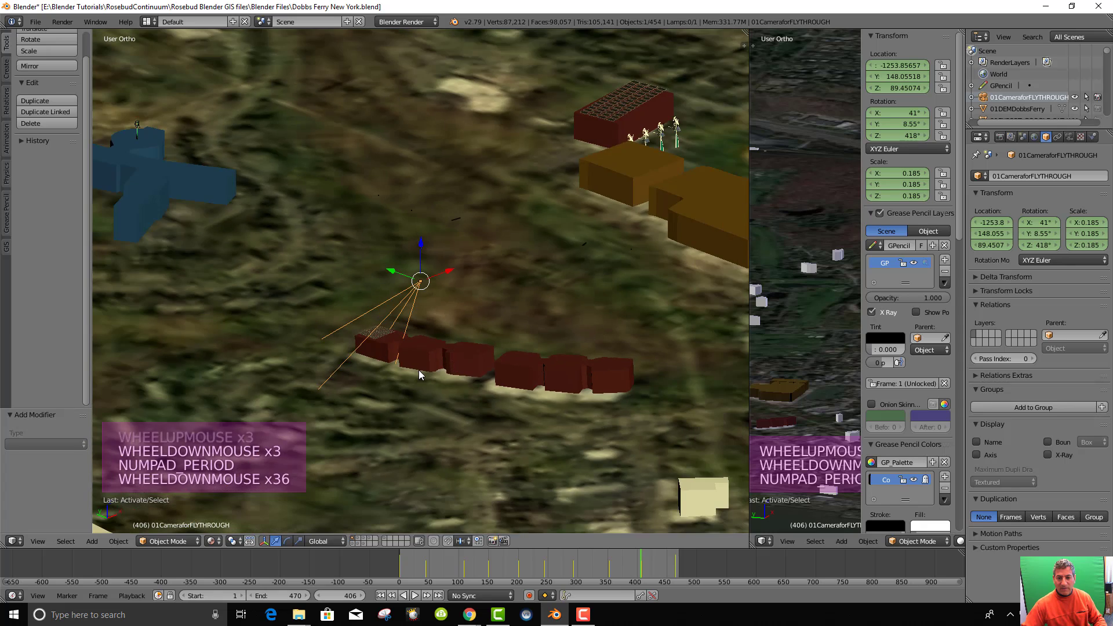
pyautogui.moveTo(419, 370); pyautogui.dragTo(337, 368, button='middle')
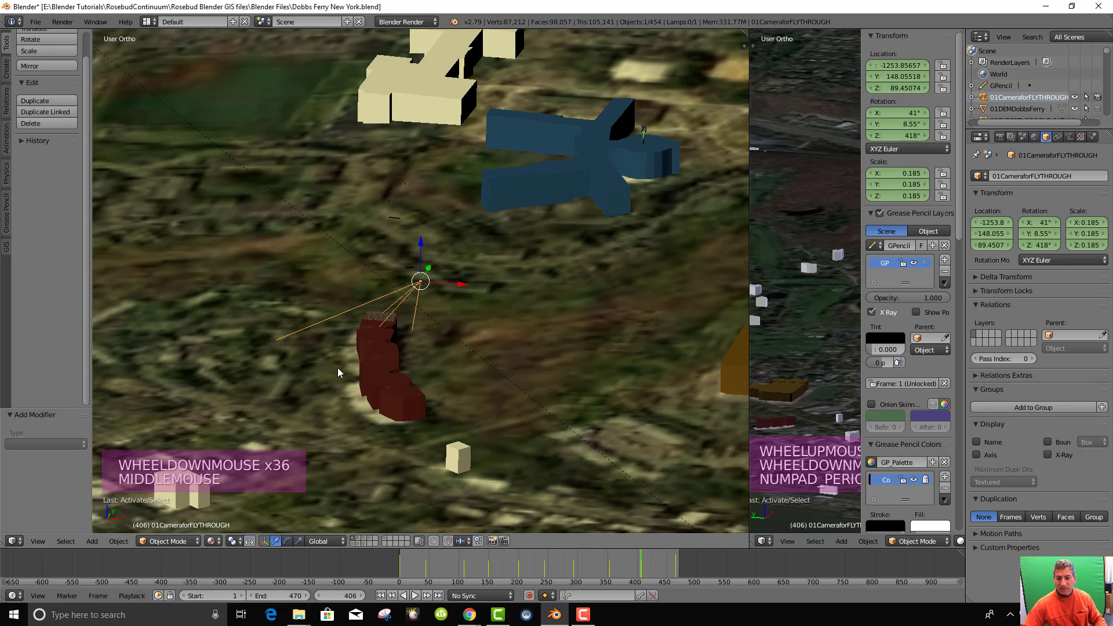
# Go to frame 229 and look through the camera at the street lights beside the red building
pyautogui.moveTo(614, 573); pyautogui.dragTo(534, 577)
pyautogui.scroll(-6, 573, 297)
pyautogui.scroll(2, 572, 298)
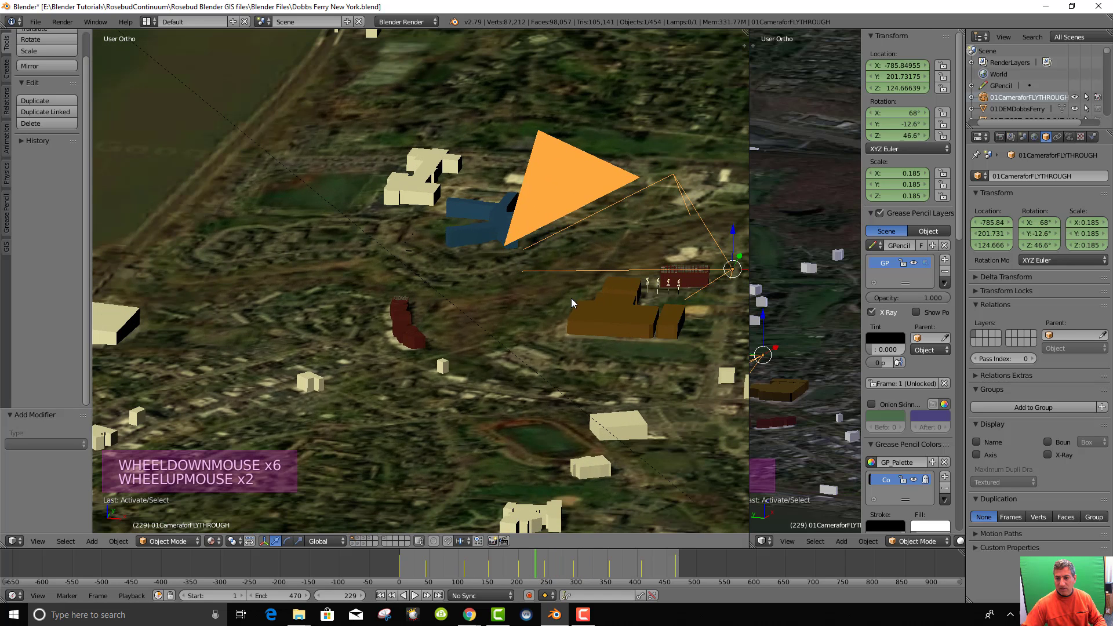
pyautogui.press('KP_0')
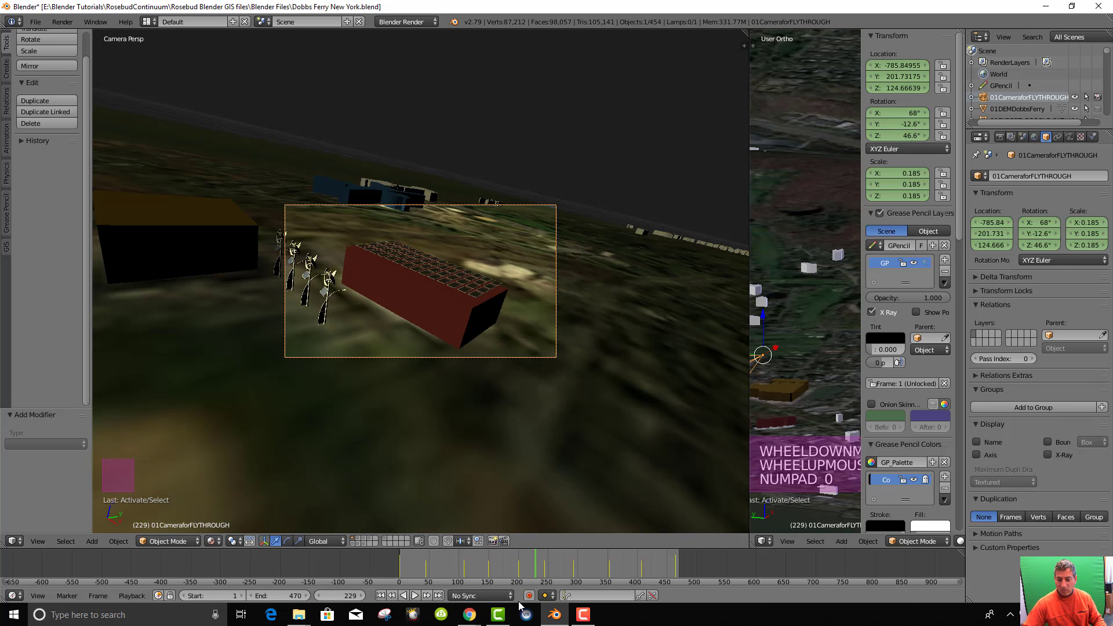
# Move the flythrough camera at frame 200 to frame all the street lights beside the red building, and insert a LocRotScale keyframe
pyautogui.click(554, 596)
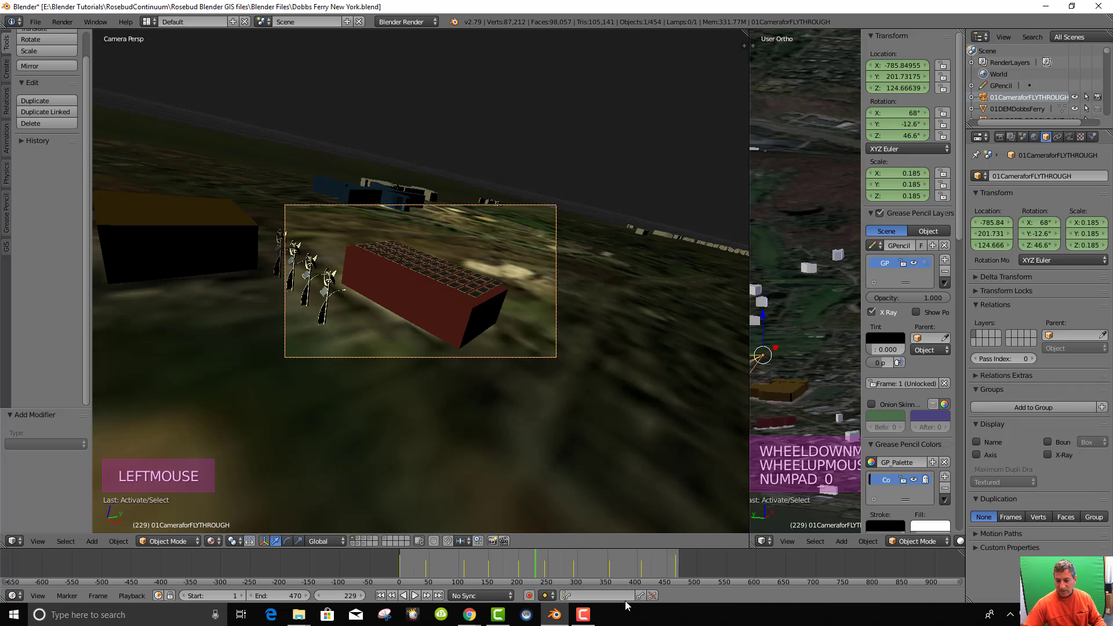
pyautogui.click(428, 595)
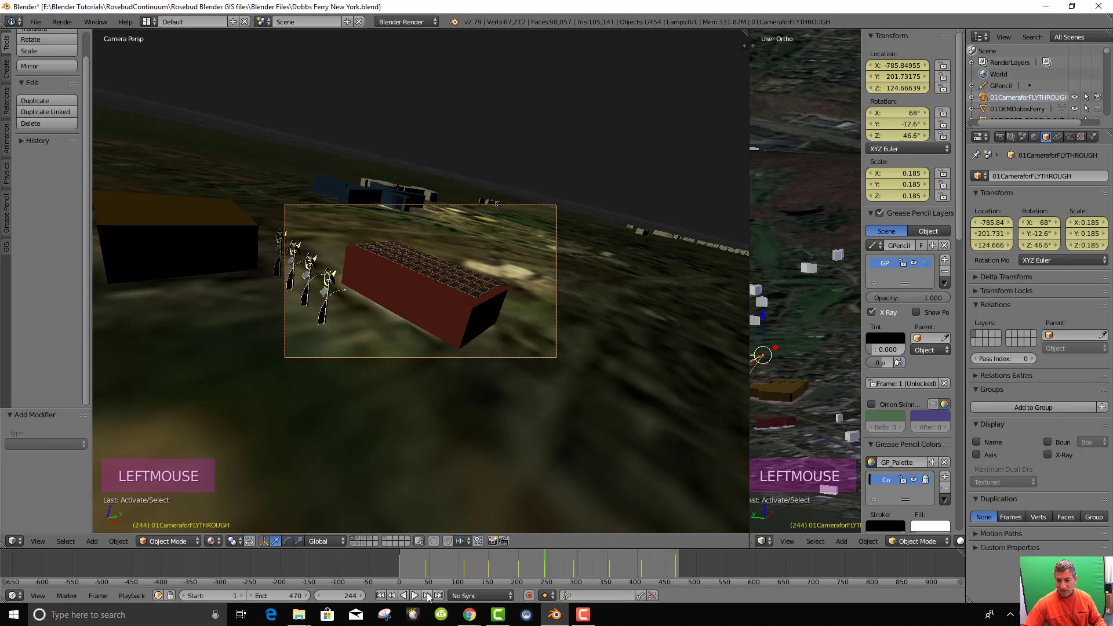
pyautogui.click(393, 596)
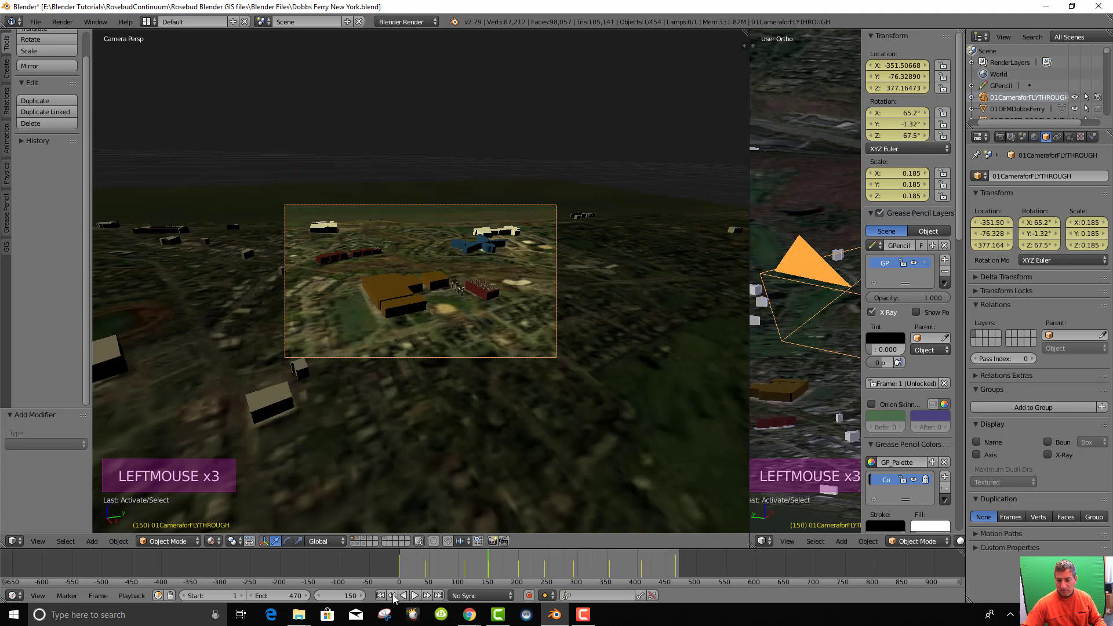
pyautogui.click(429, 596)
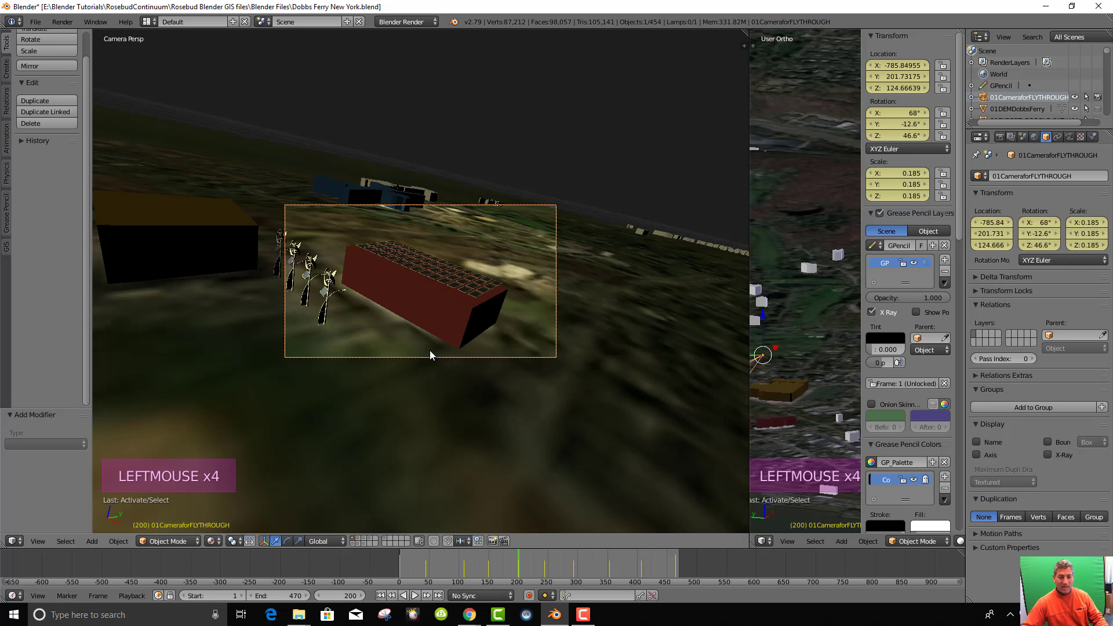
pyautogui.press('g')
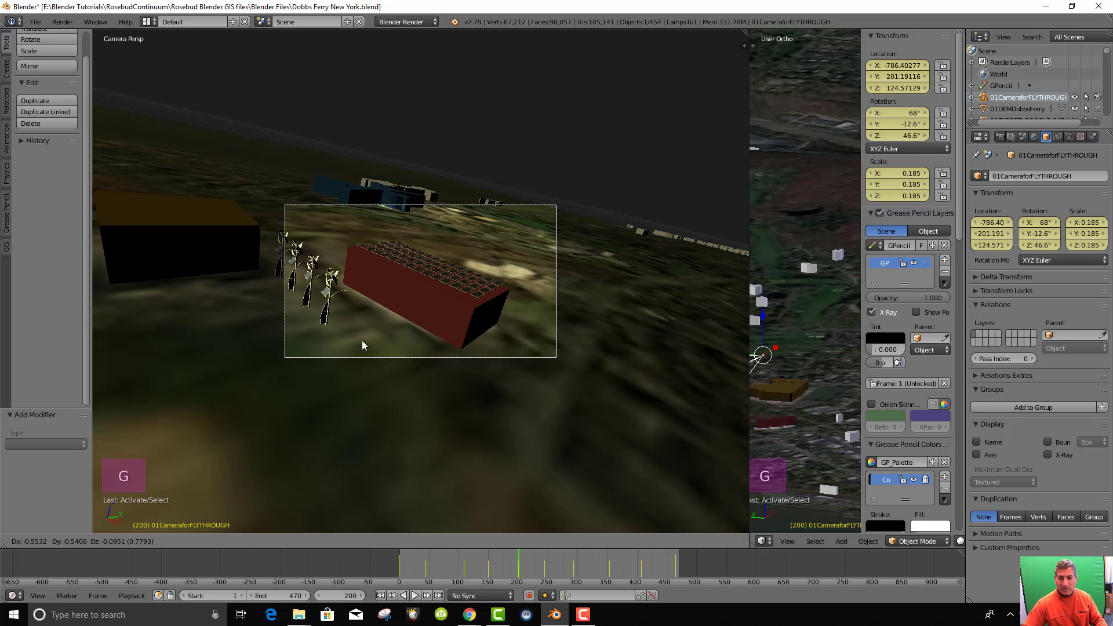
pyautogui.click(758, 290)
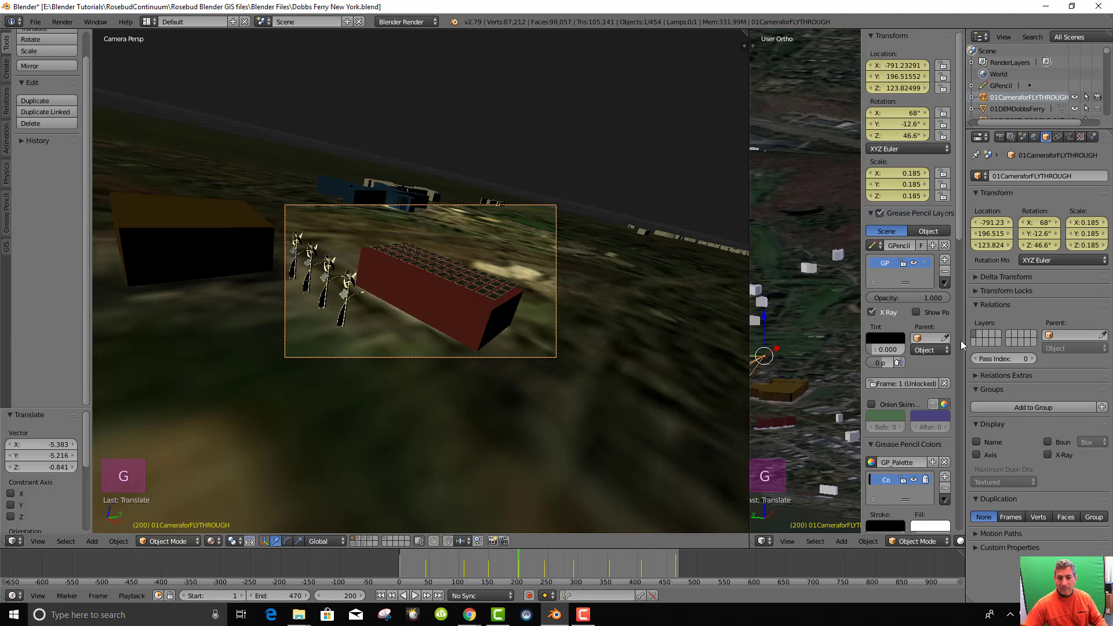
pyautogui.press('g')
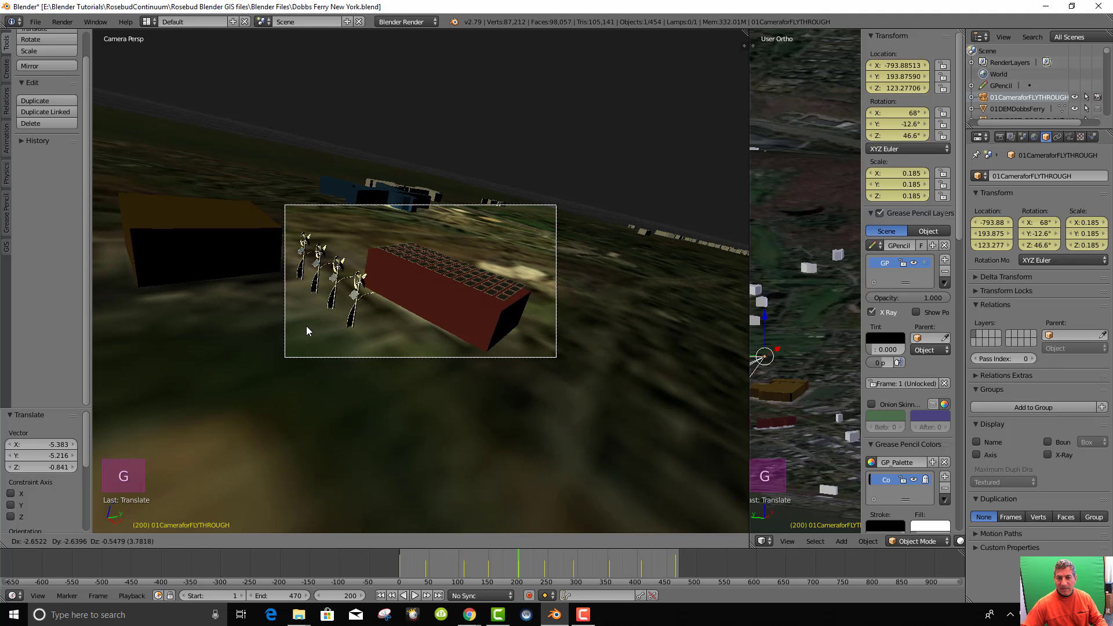
pyautogui.click(306, 334)
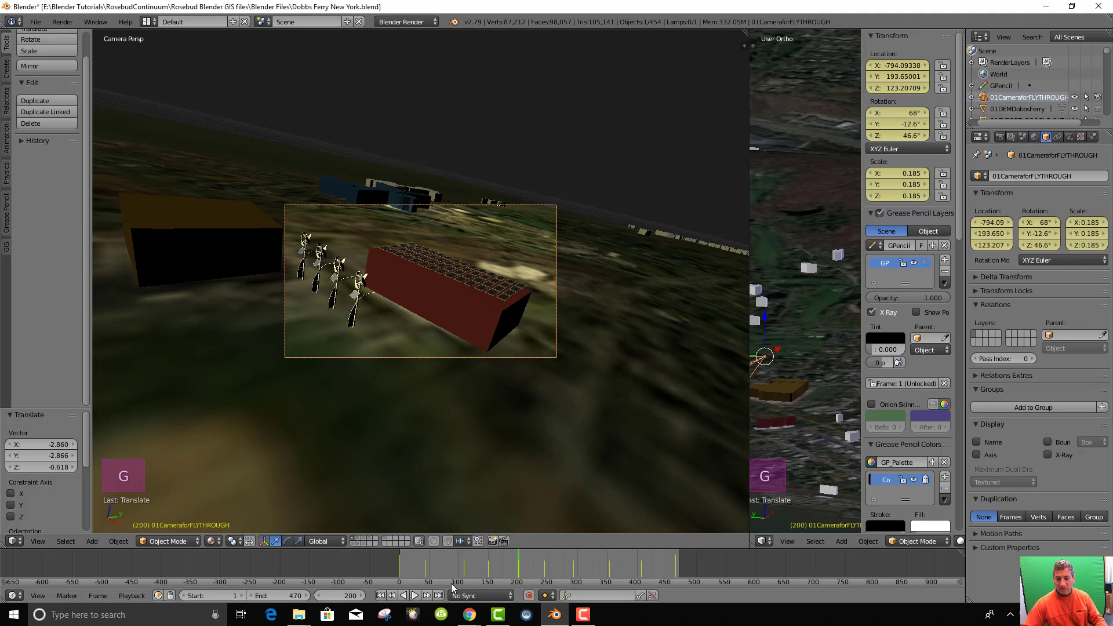
pyautogui.press('i')
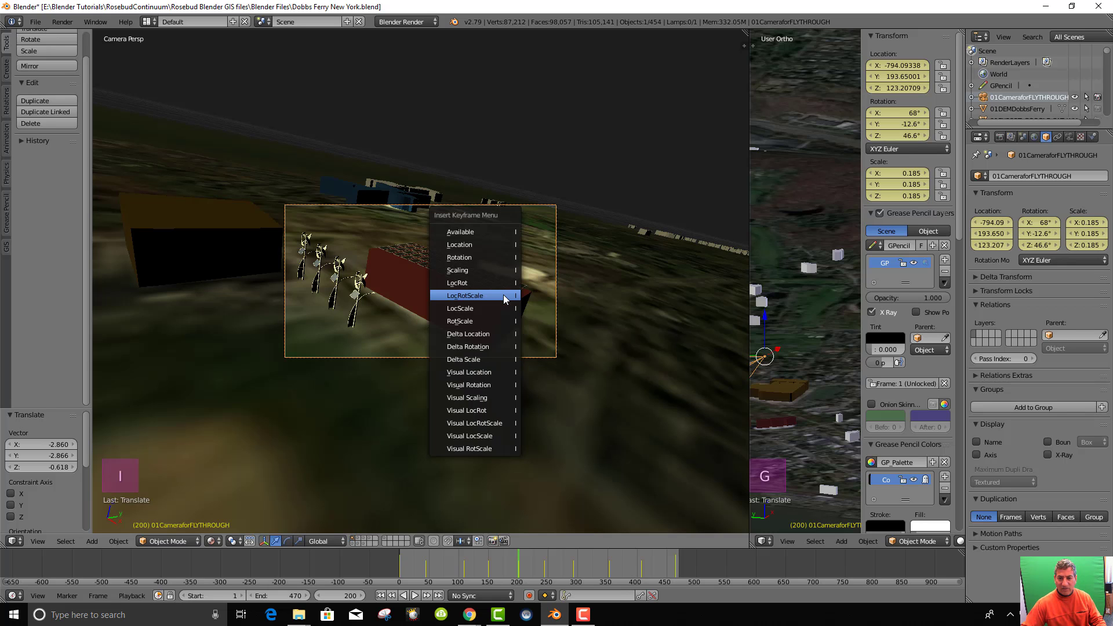
pyautogui.click(503, 294)
# Compare the camera's framing of the street lights at the keyframes on frames 200 and 244
pyautogui.moveTo(506, 563); pyautogui.dragTo(518, 573)
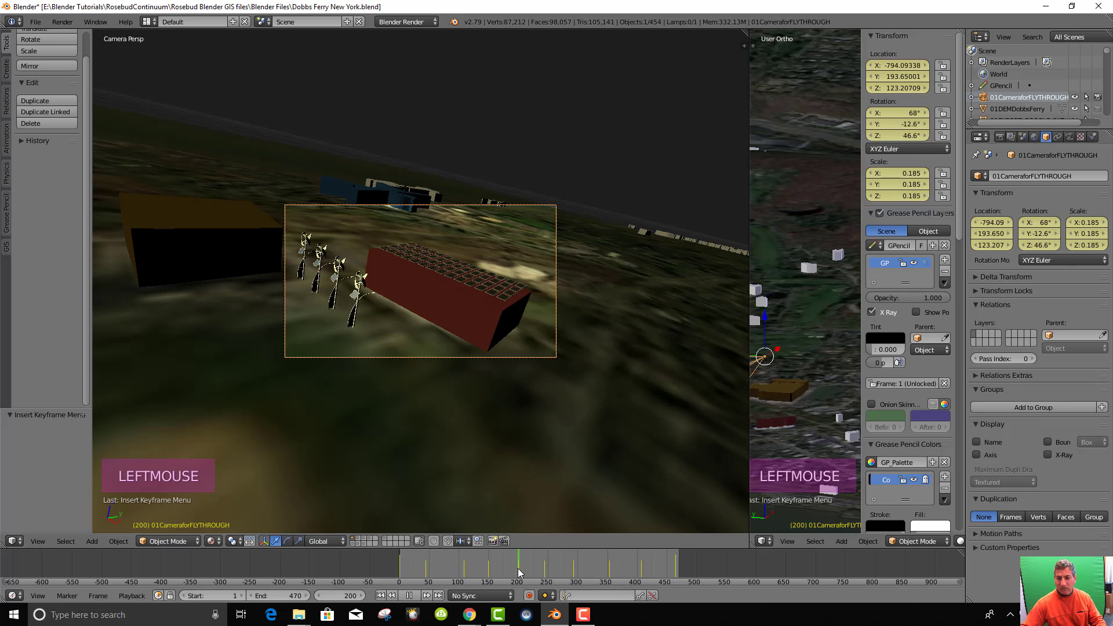
pyautogui.click(391, 595)
pyautogui.click(426, 595)
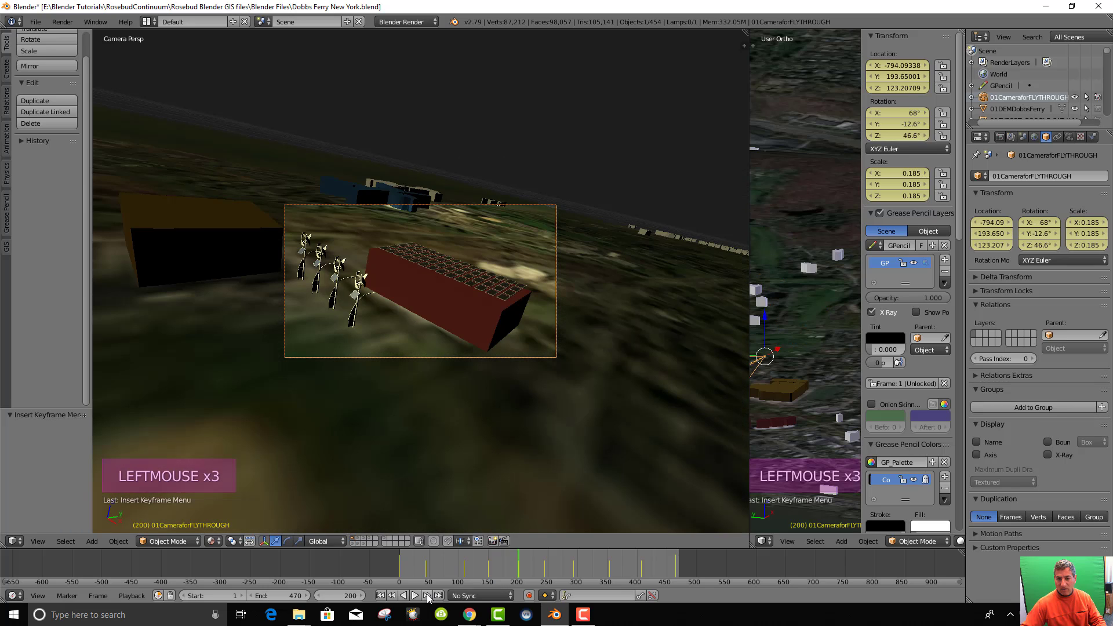
pyautogui.click(427, 595)
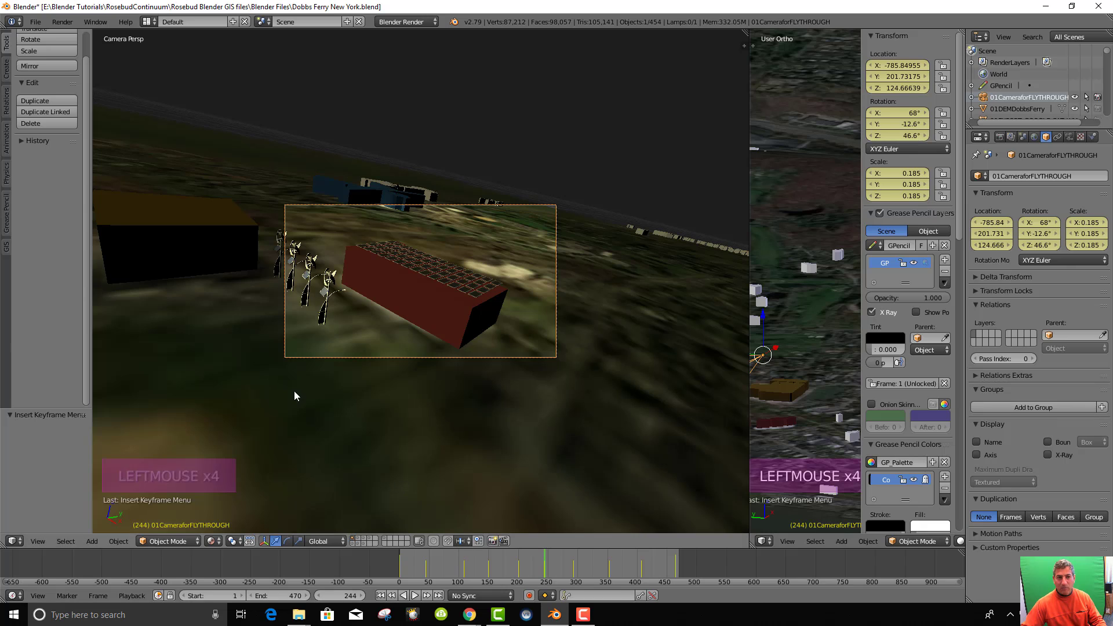
# Switch to the Animation screen layout and look through the flythrough camera at frame 206
pyautogui.click(152, 23)
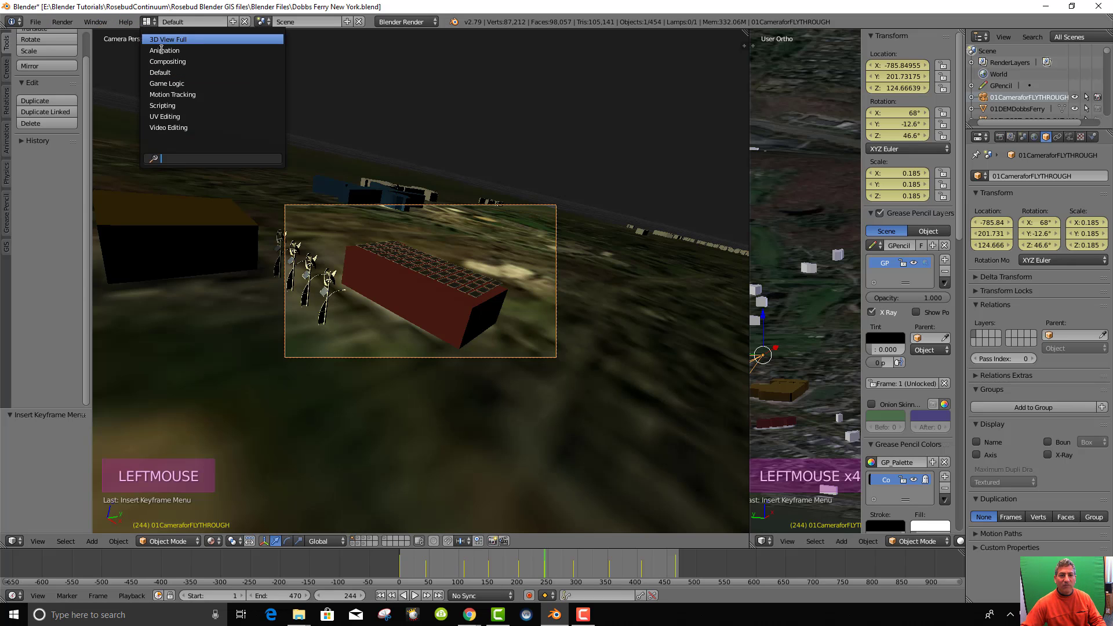
pyautogui.click(163, 51)
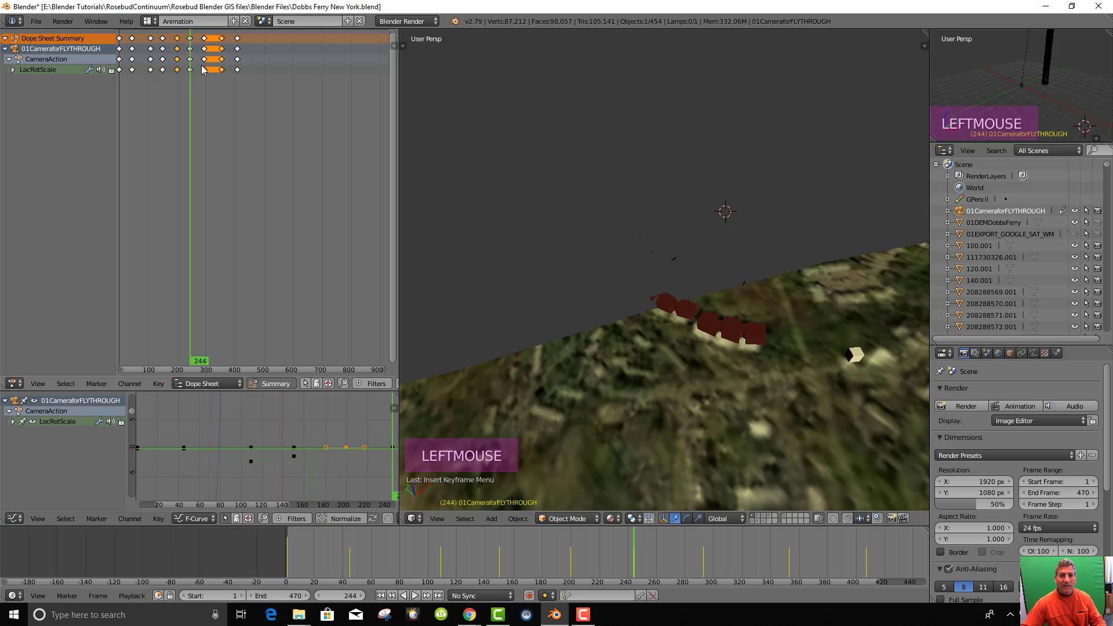
pyautogui.moveTo(186, 38); pyautogui.dragTo(179, 39)
pyautogui.scroll(-3, 665, 205)
pyautogui.scroll(4, 663, 208)
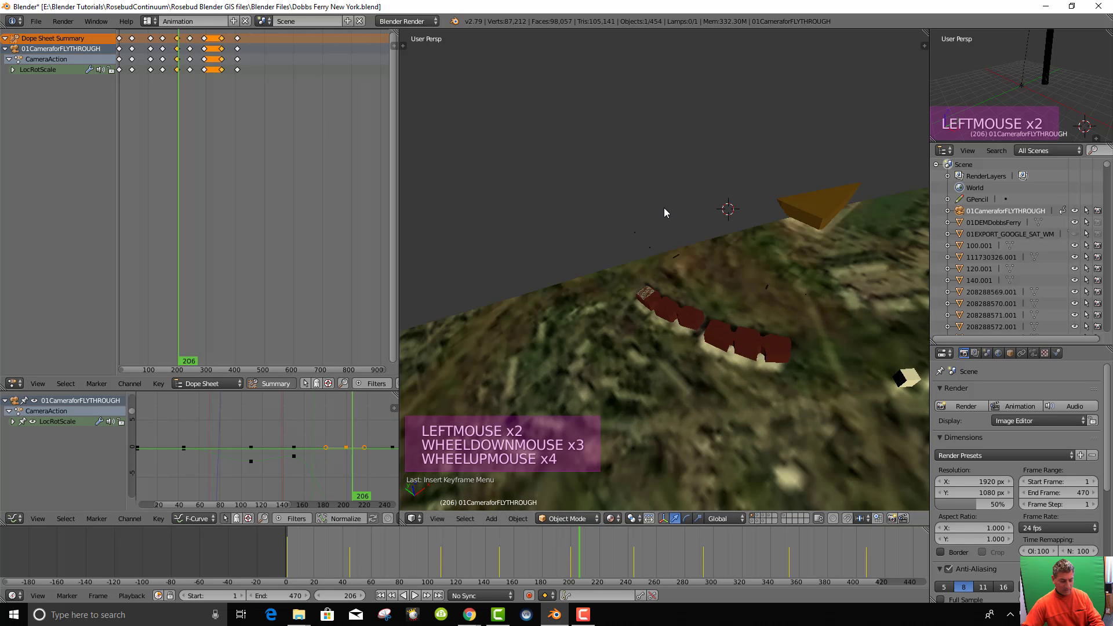
pyautogui.press('KP_0')
pyautogui.scroll(4, 635, 211)
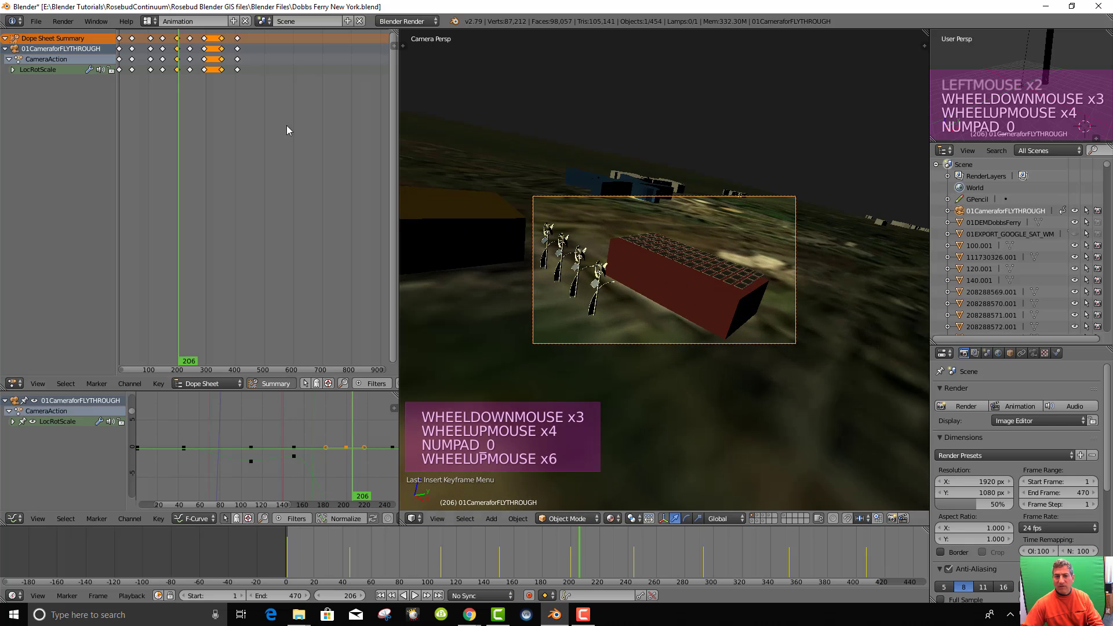
# Delete the flythrough camera's keyframe at frame 244 in the Dope Sheet
pyautogui.click(190, 38)
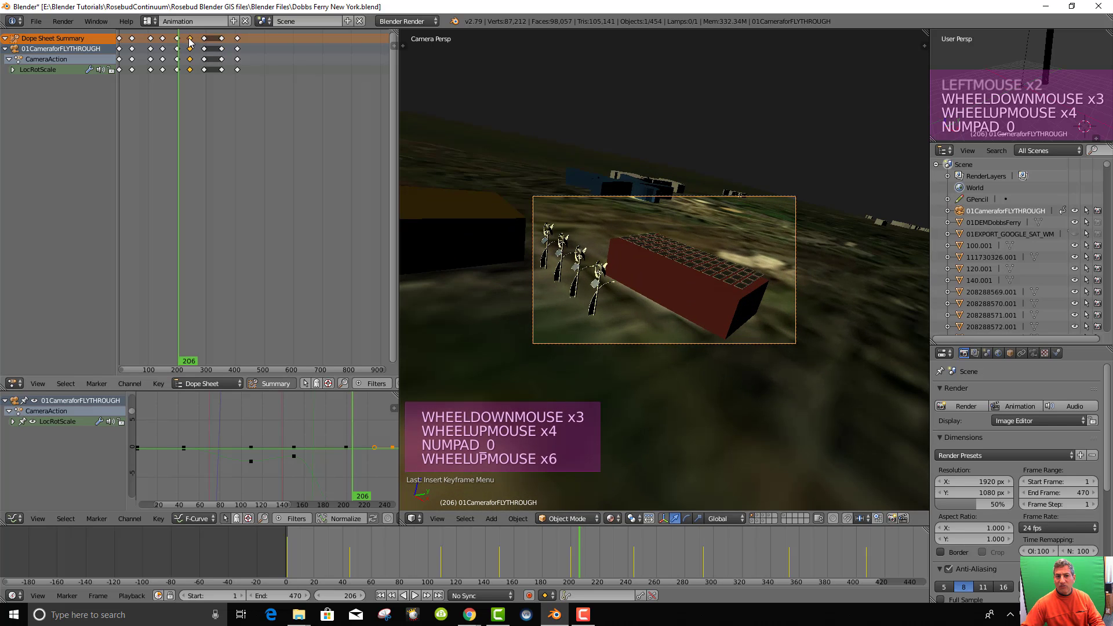
pyautogui.rightClick(190, 42)
pyautogui.click(190, 54)
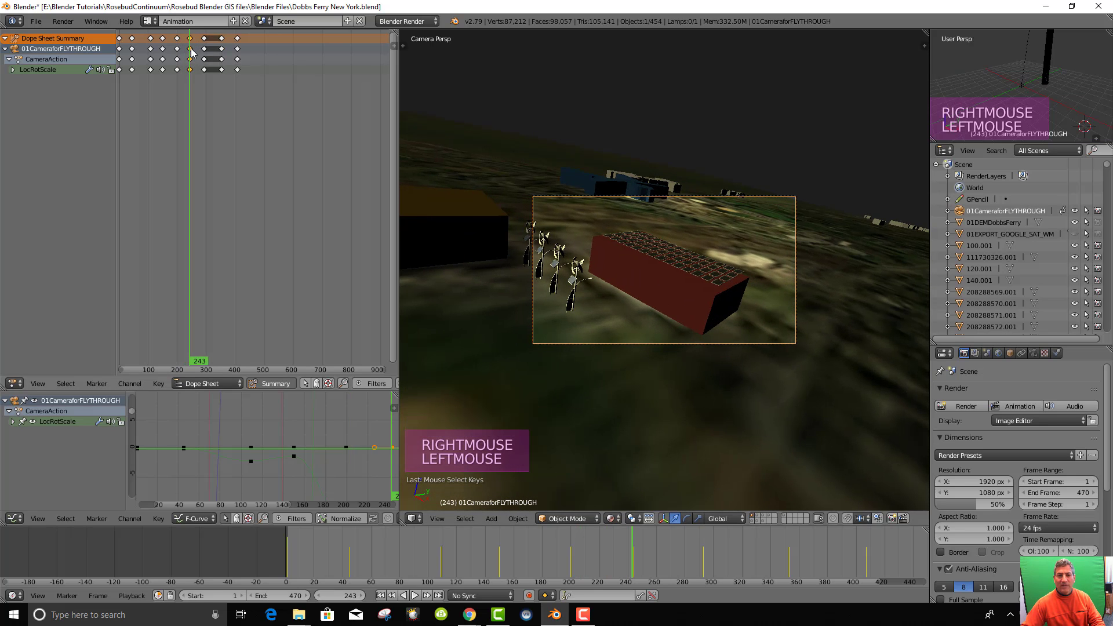
pyautogui.press('x')
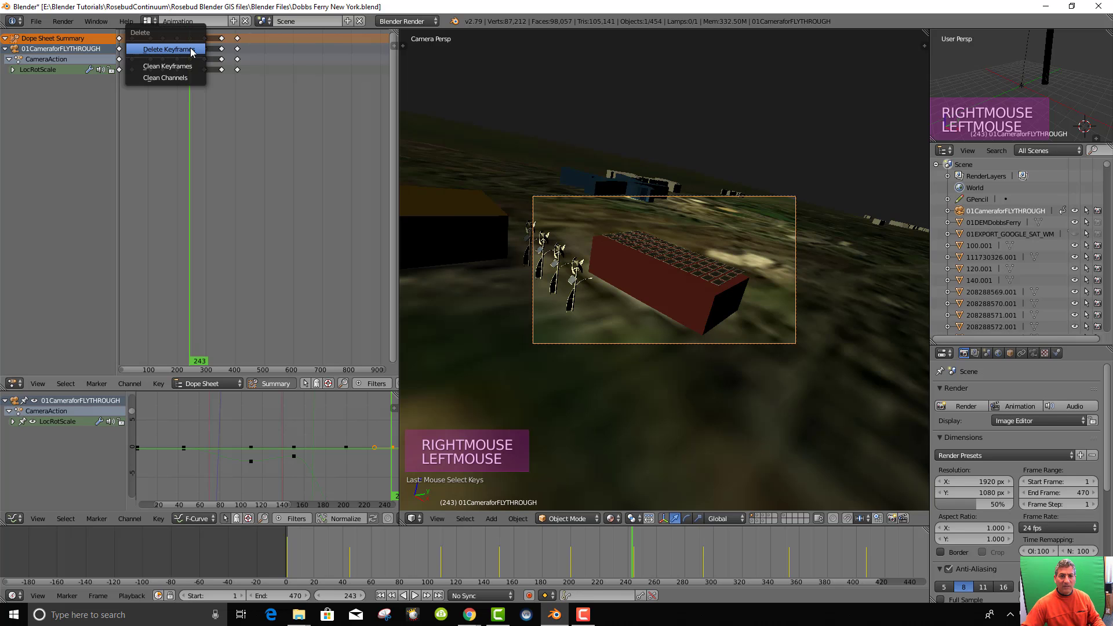
pyautogui.click(191, 55)
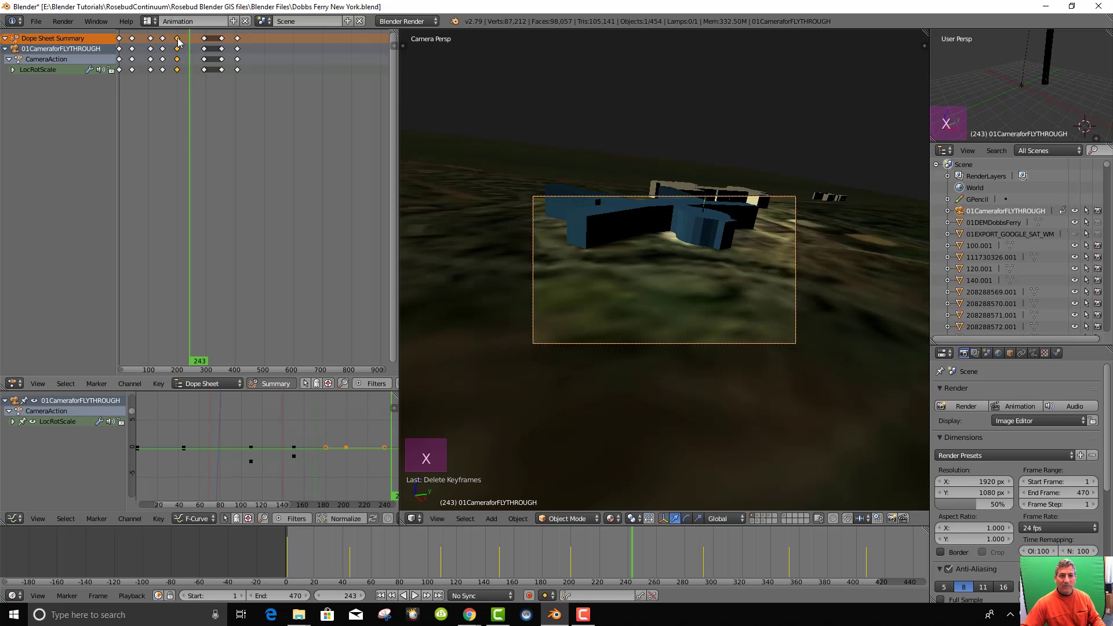
# Move the camera's frame 200 keyframe to about frame 218 and scrub the animation through to frame 587
pyautogui.rightClick(178, 40)
pyautogui.click(180, 42)
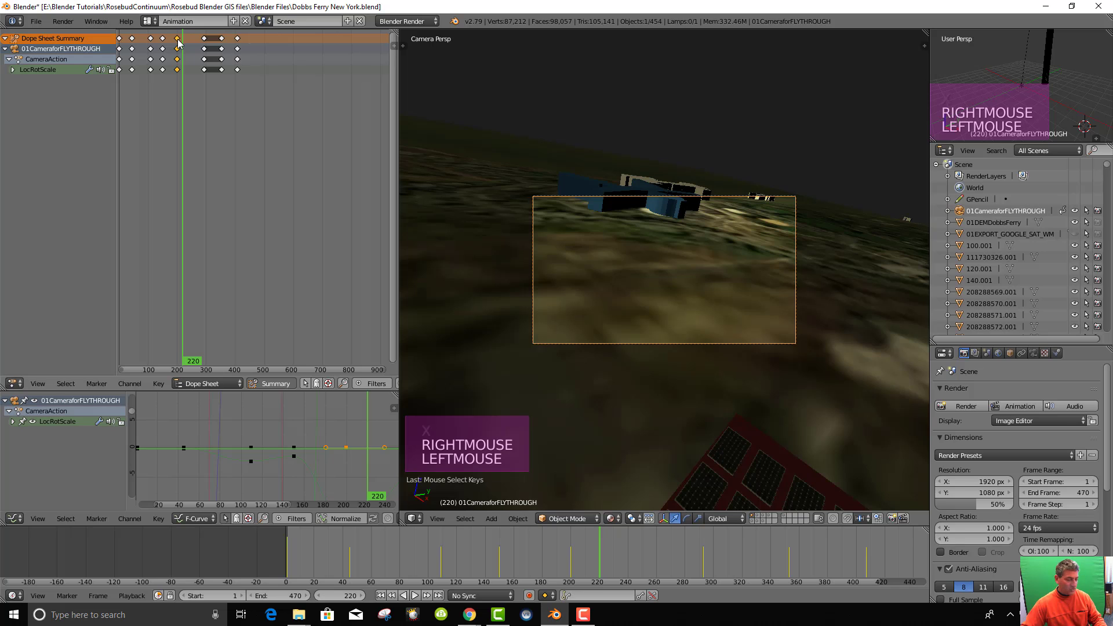
pyautogui.press('g')
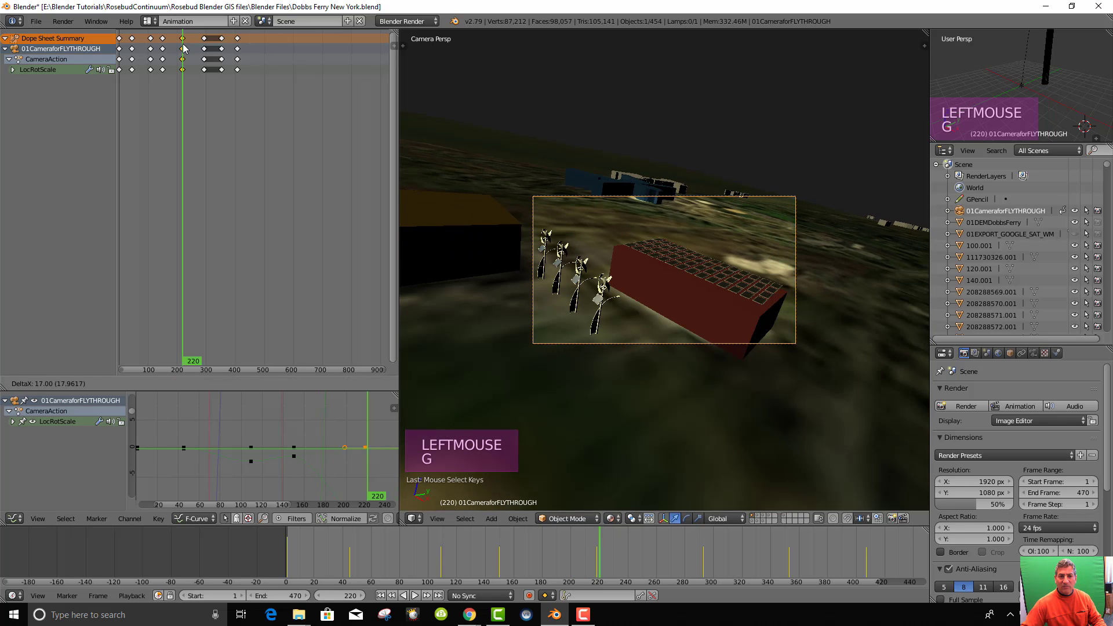
pyautogui.click(183, 48)
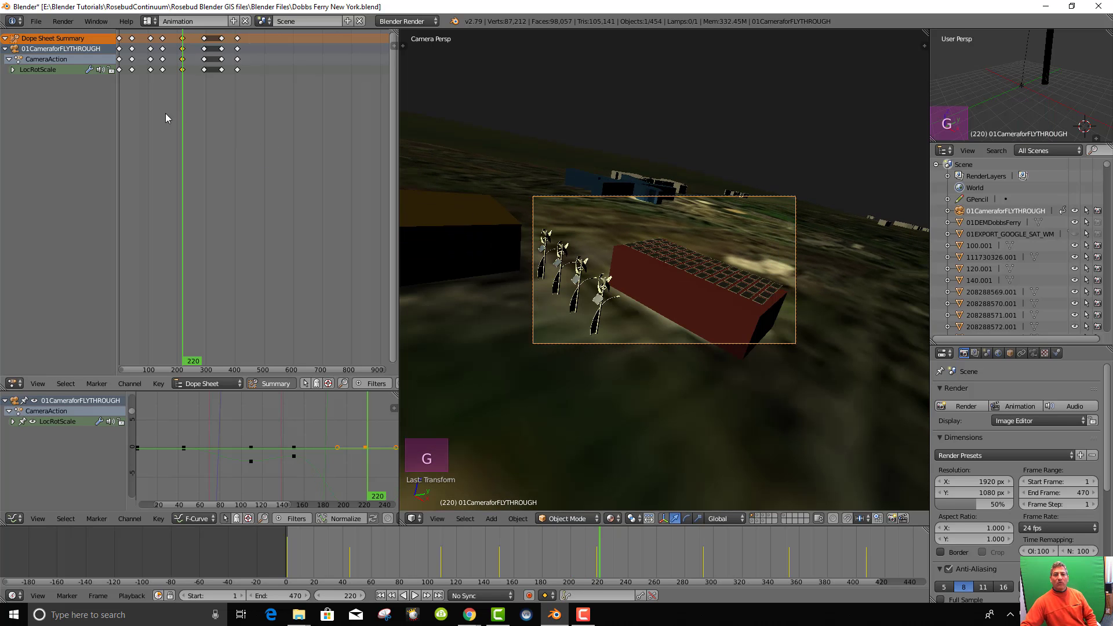
pyautogui.moveTo(166, 113); pyautogui.dragTo(290, 131)
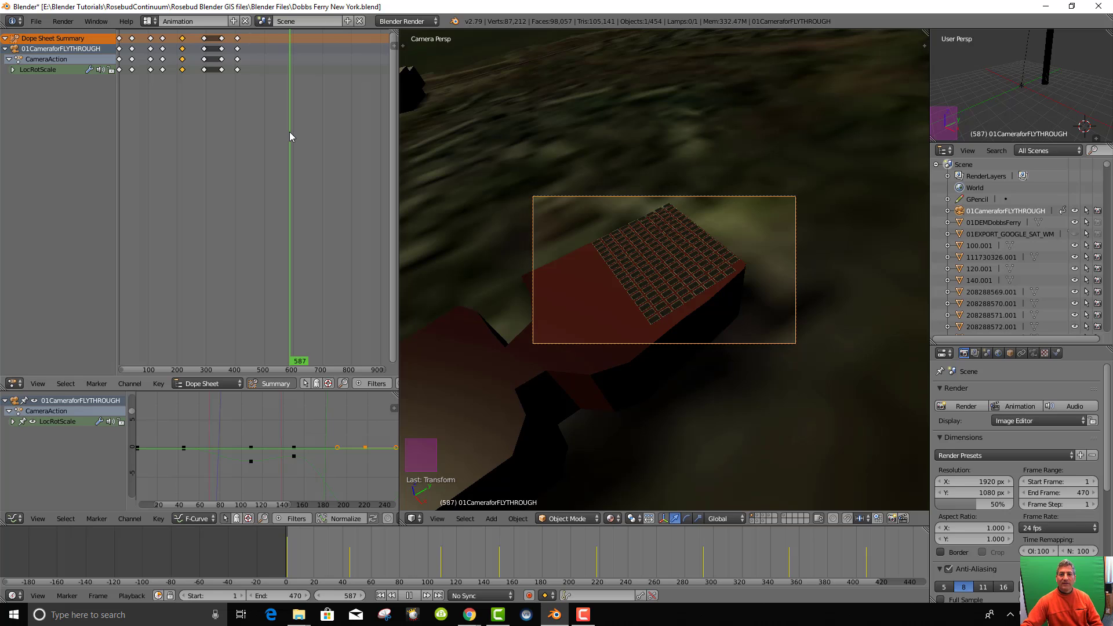
# Save the Dobbs Ferry New York blend file and return to the Default screen layout
pyautogui.click(36, 22)
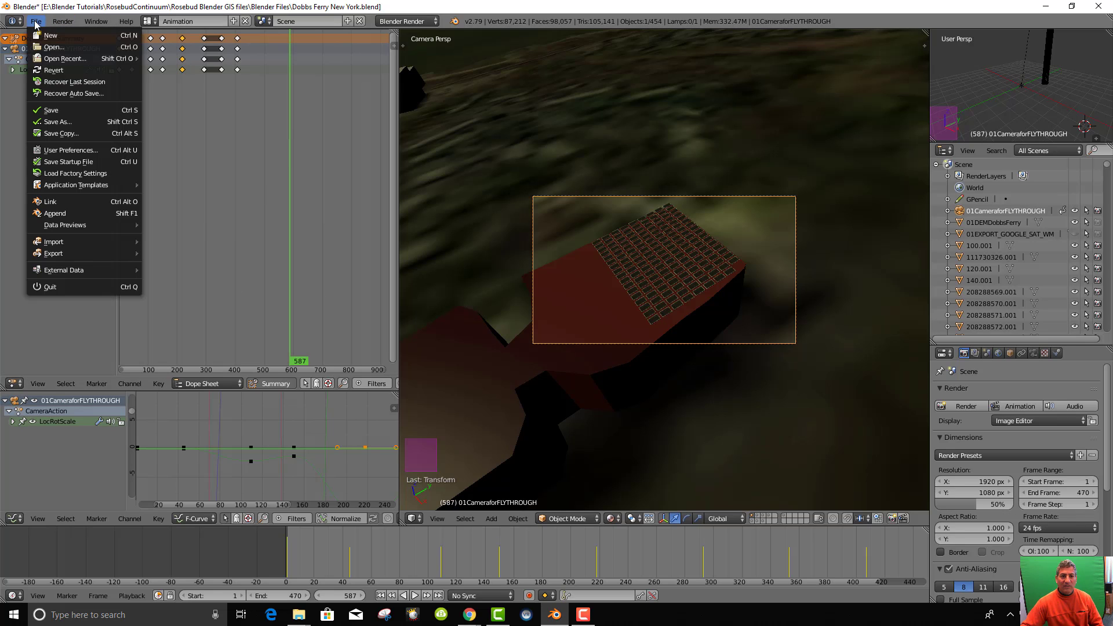
pyautogui.click(56, 110)
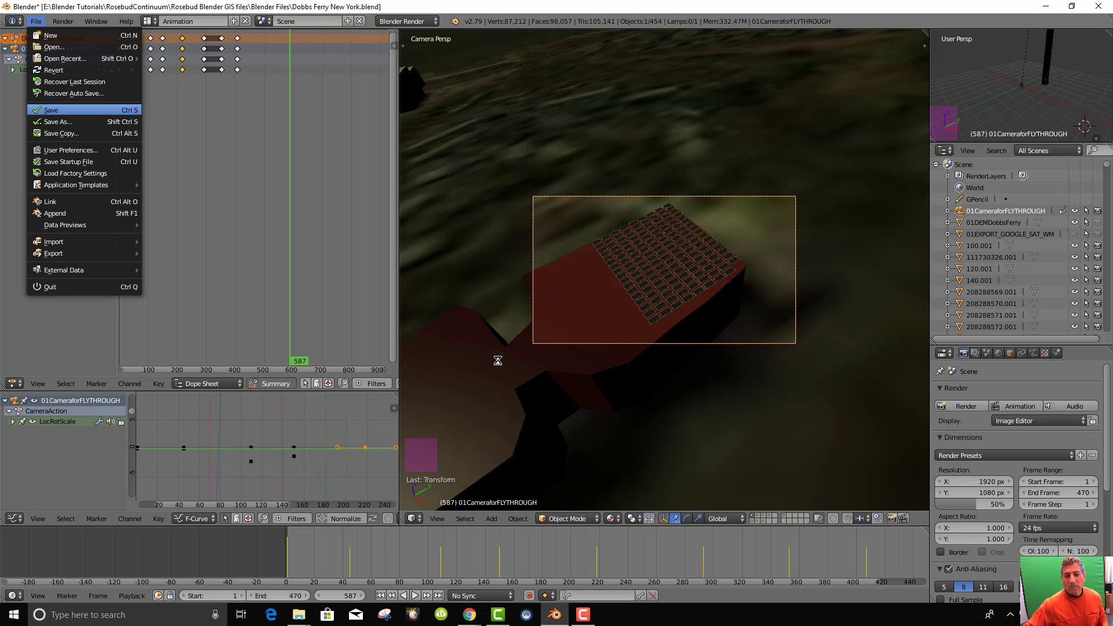
pyautogui.scroll(-3, 811, 273)
pyautogui.scroll(2, 802, 269)
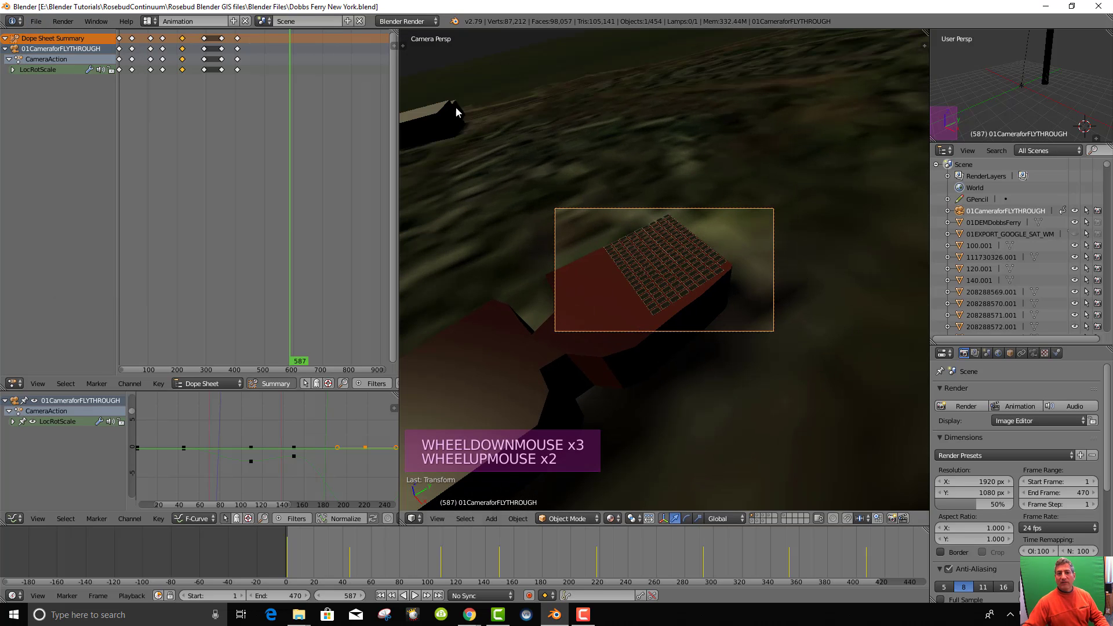
pyautogui.click(155, 24)
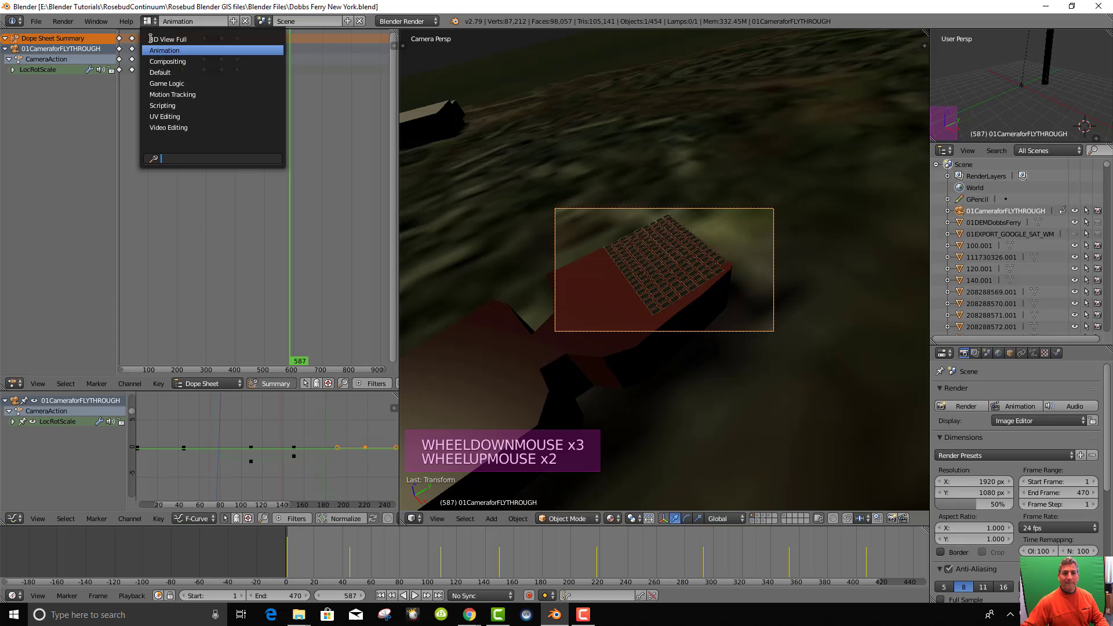
pyautogui.click(152, 73)
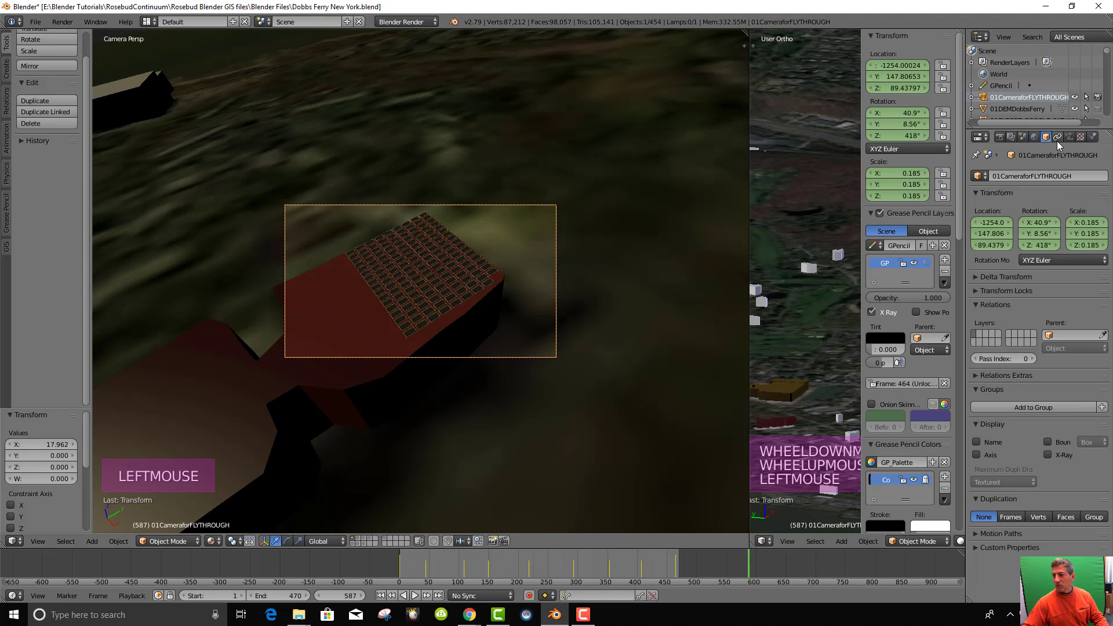
# Browse for the render output location in the PCGS Tutorials folder and create a new folder named Rendered Movies there
pyautogui.scroll(-6, 1058, 142)
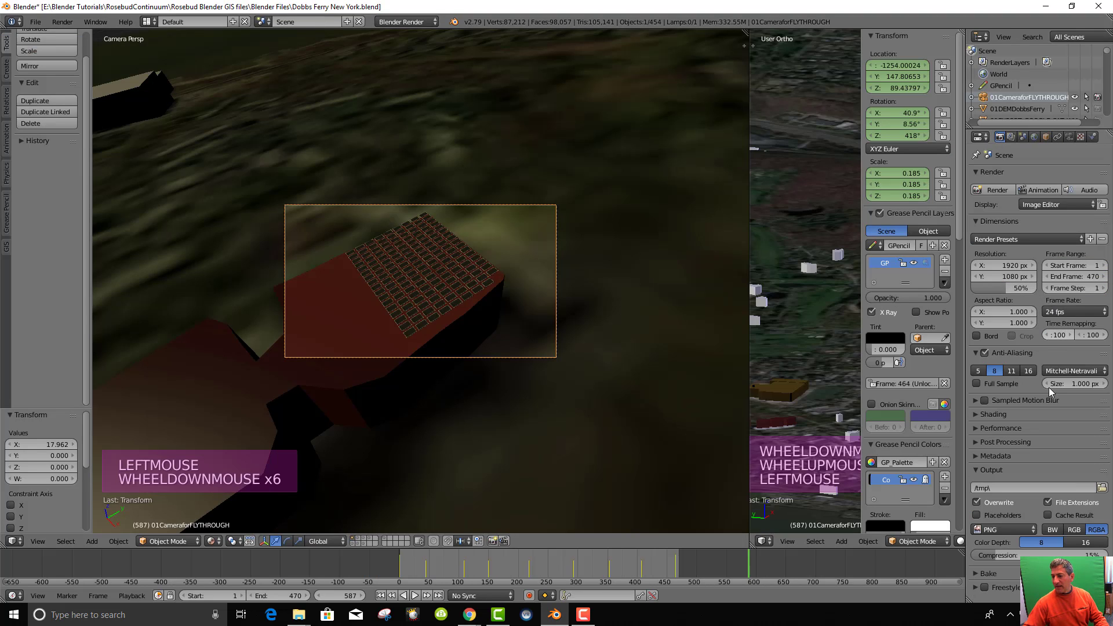
pyautogui.click(1103, 489)
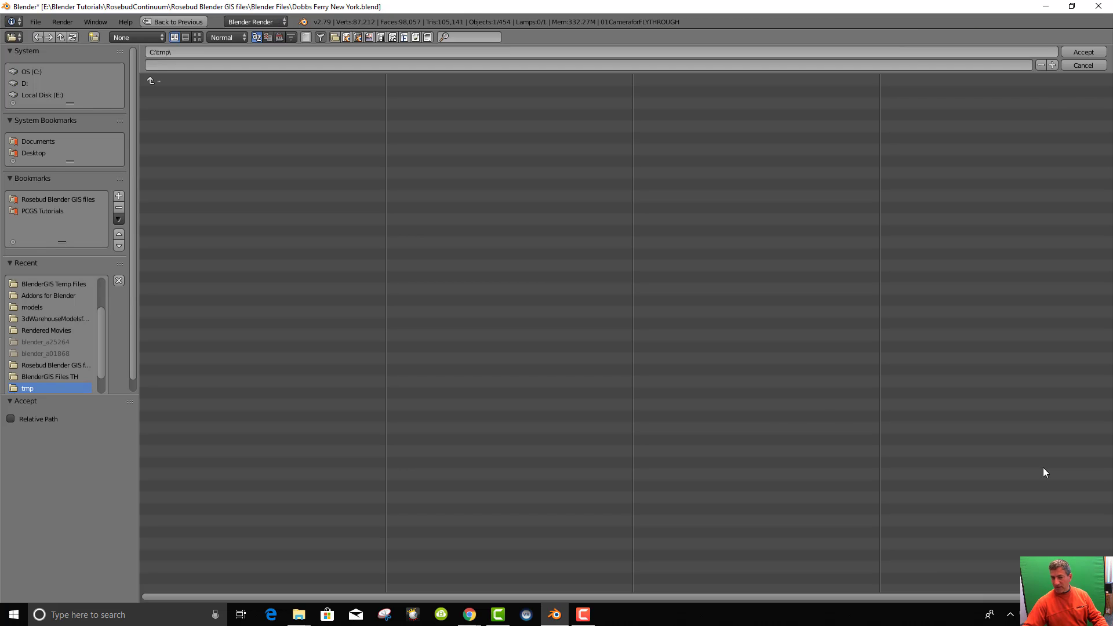
pyautogui.click(40, 211)
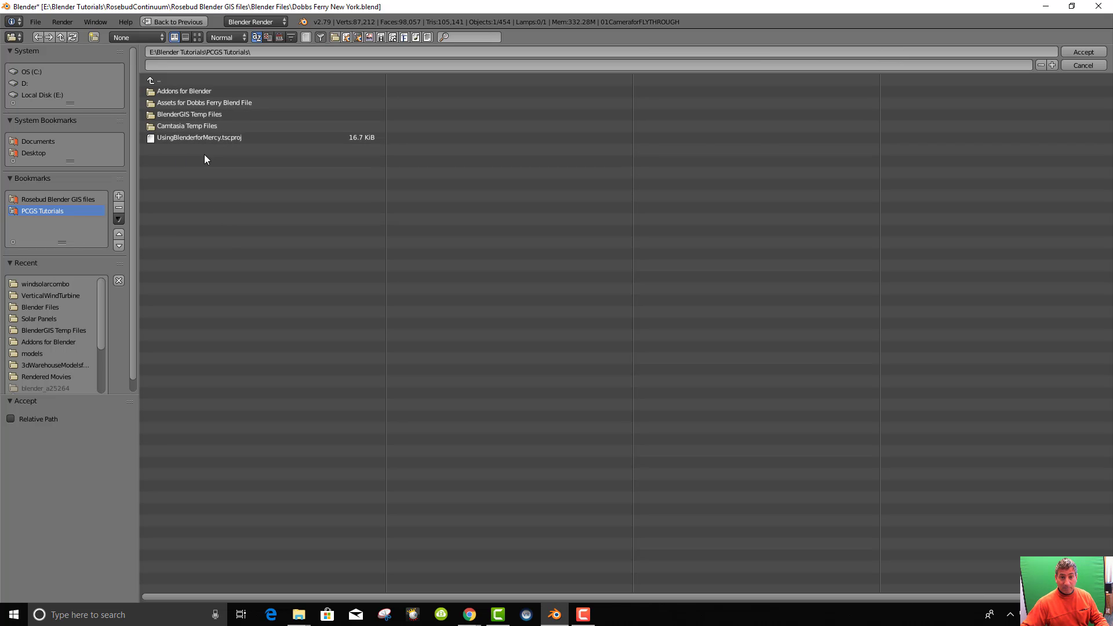
pyautogui.click(93, 37)
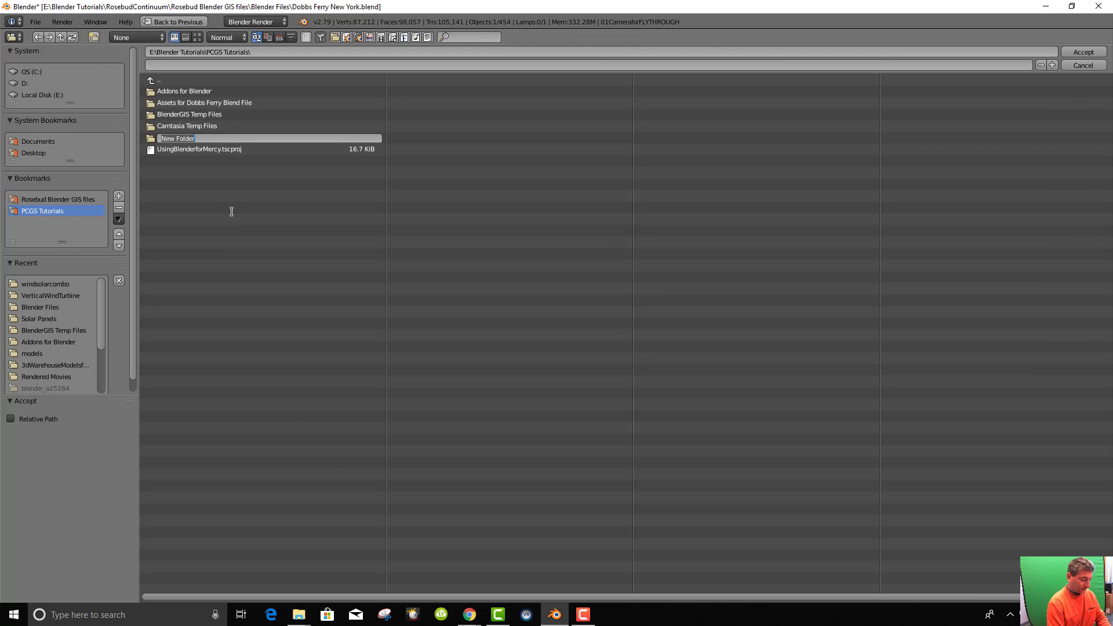
pyautogui.write('Rendered Movies')
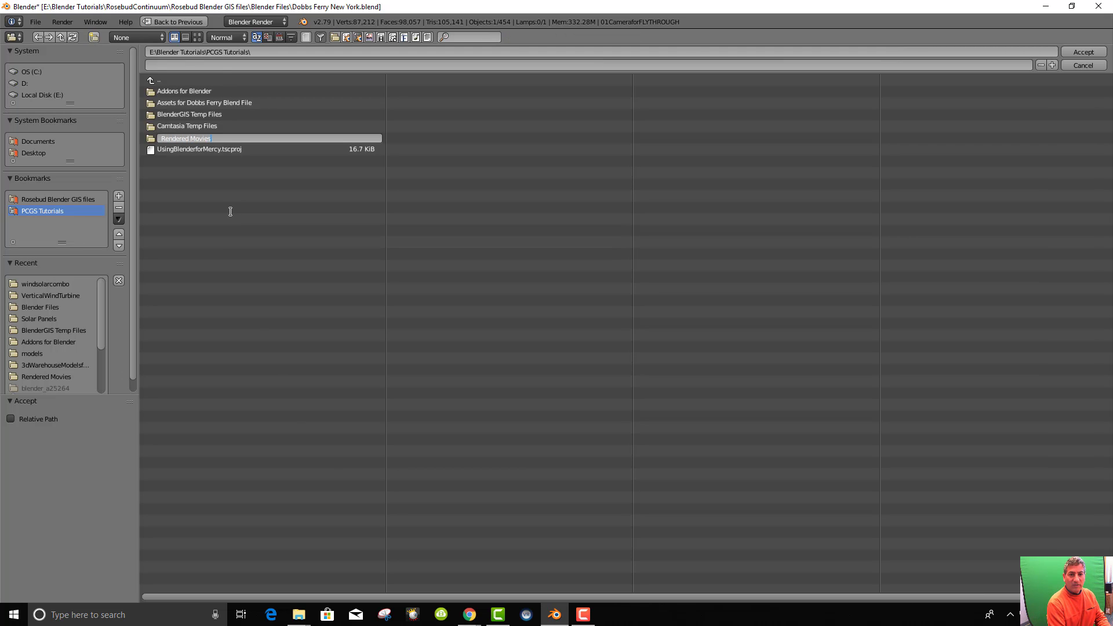
pyautogui.press('Return')
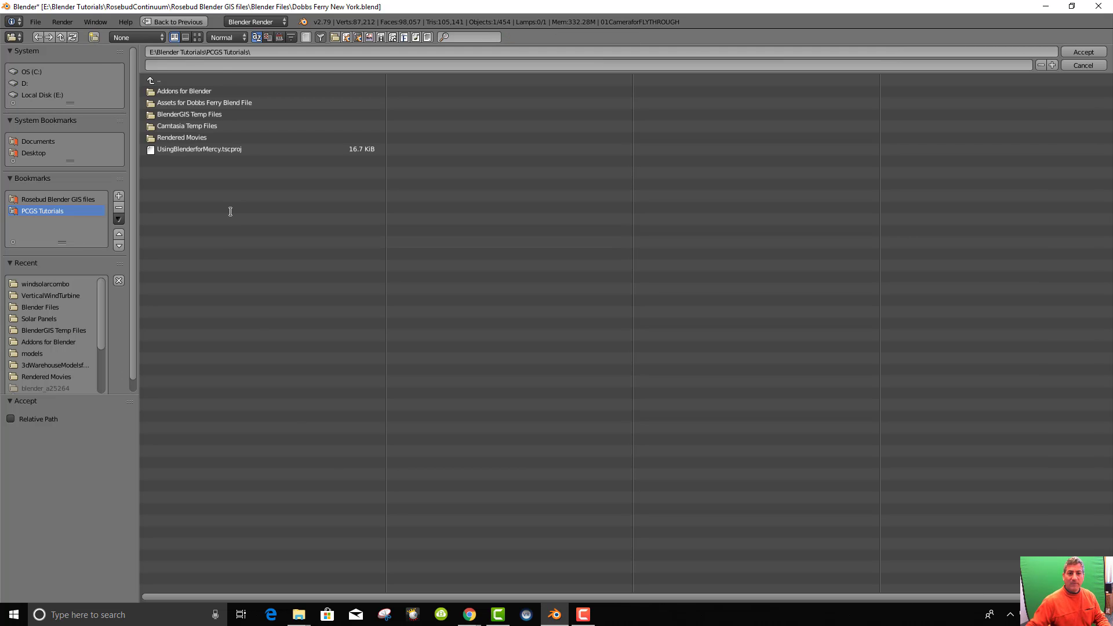
# Set the Rendered Movies folder as the render output location and choose FFmpeg video as the file format
pyautogui.click(154, 139)
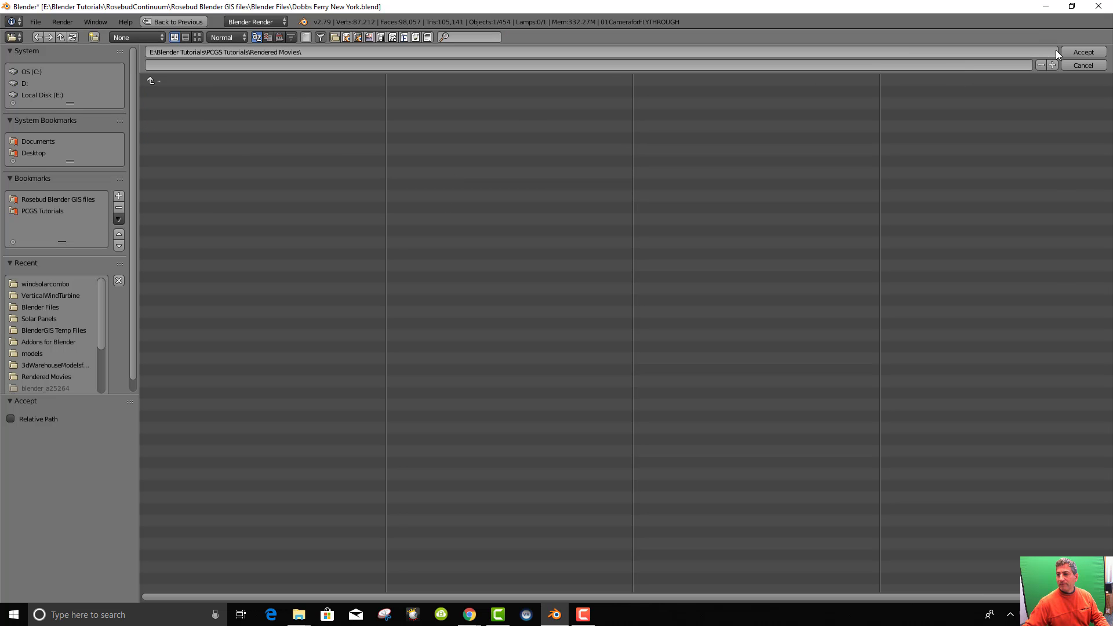
pyautogui.click(1076, 54)
pyautogui.scroll(-2, 997, 406)
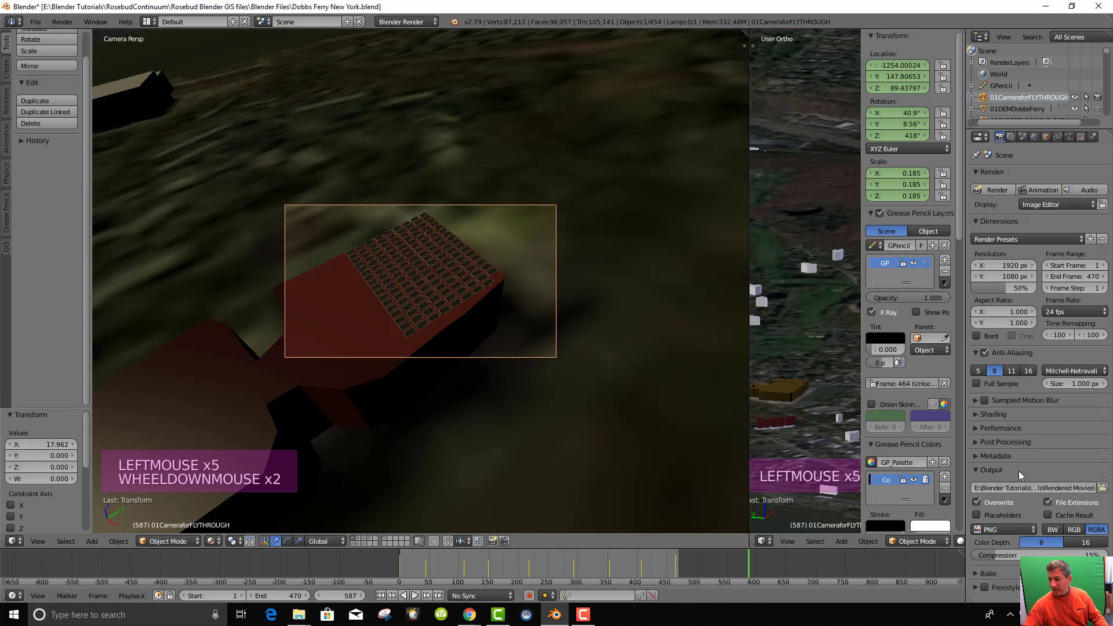
pyautogui.scroll(-3, 1032, 527)
pyautogui.click(1031, 530)
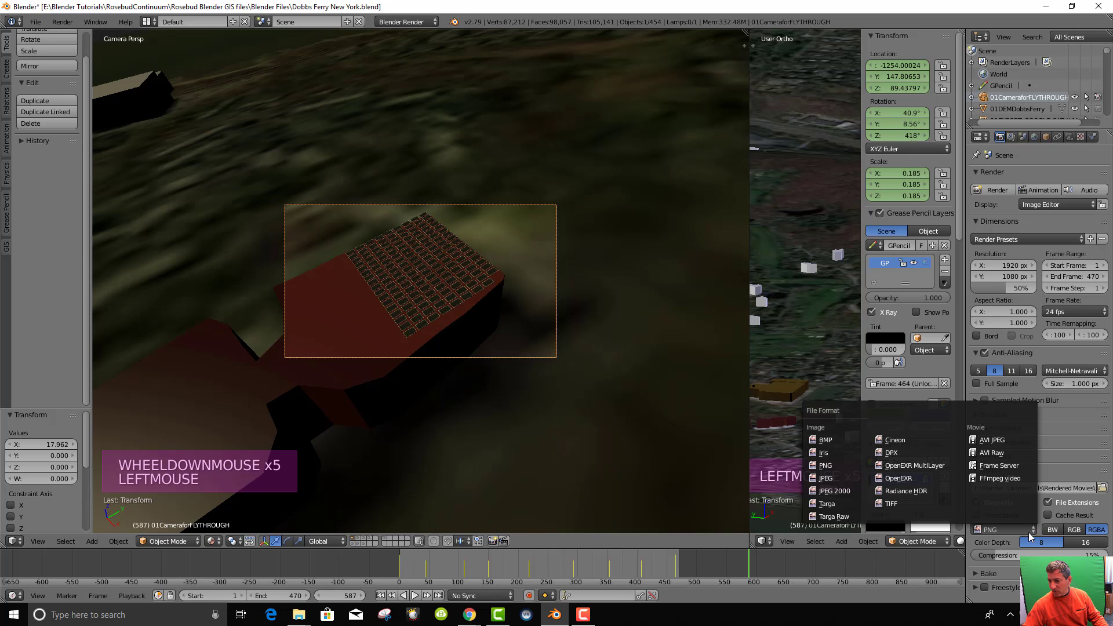
pyautogui.click(993, 479)
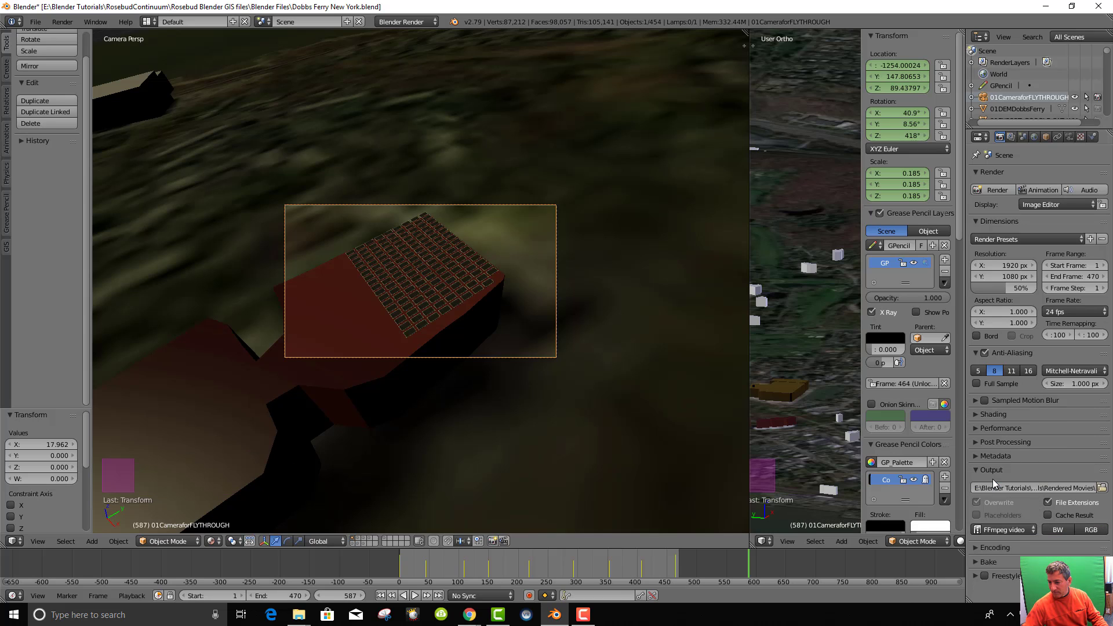
# Apply the h264 in MP4 encoding preset to the render output and check the codec, quality and audio settings
pyautogui.scroll(-3, 1064, 533)
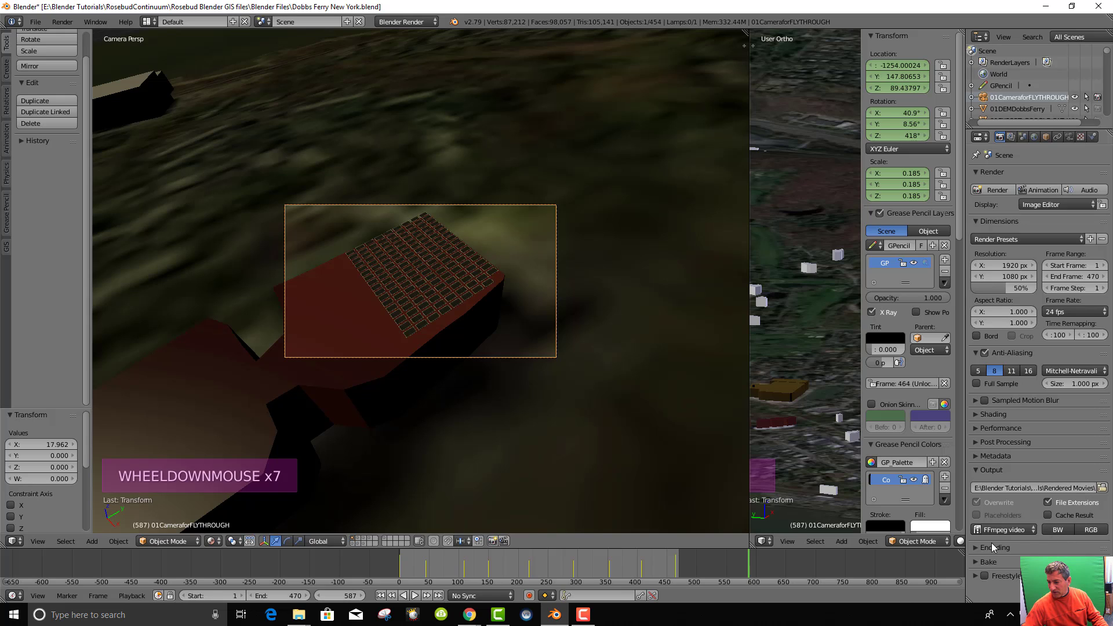
pyautogui.click(976, 546)
pyautogui.scroll(-5, 1063, 485)
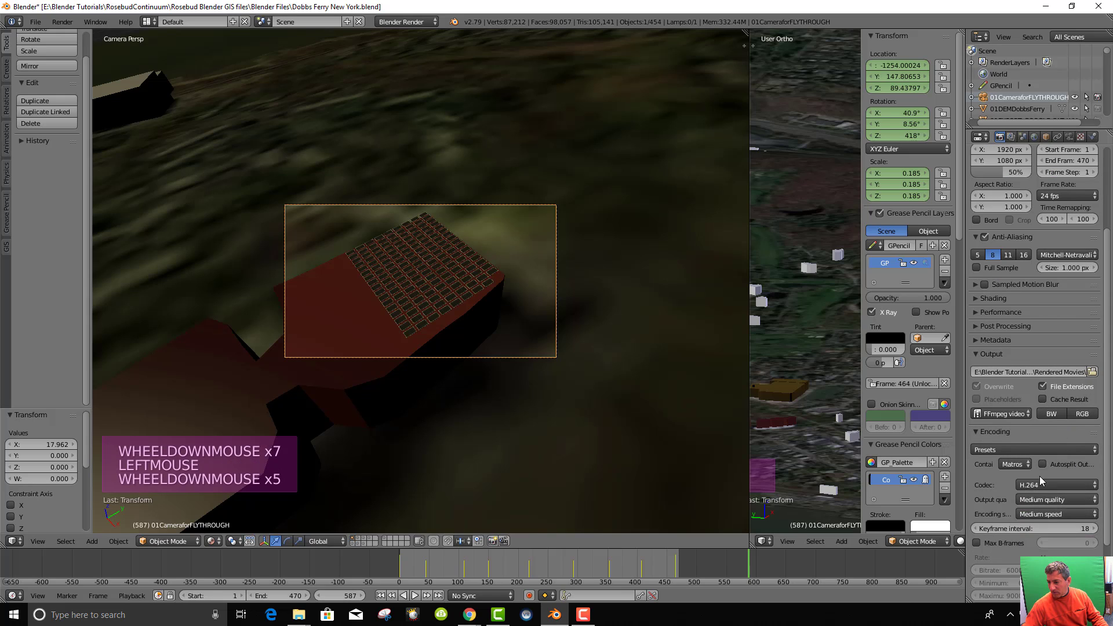
pyautogui.click(1018, 447)
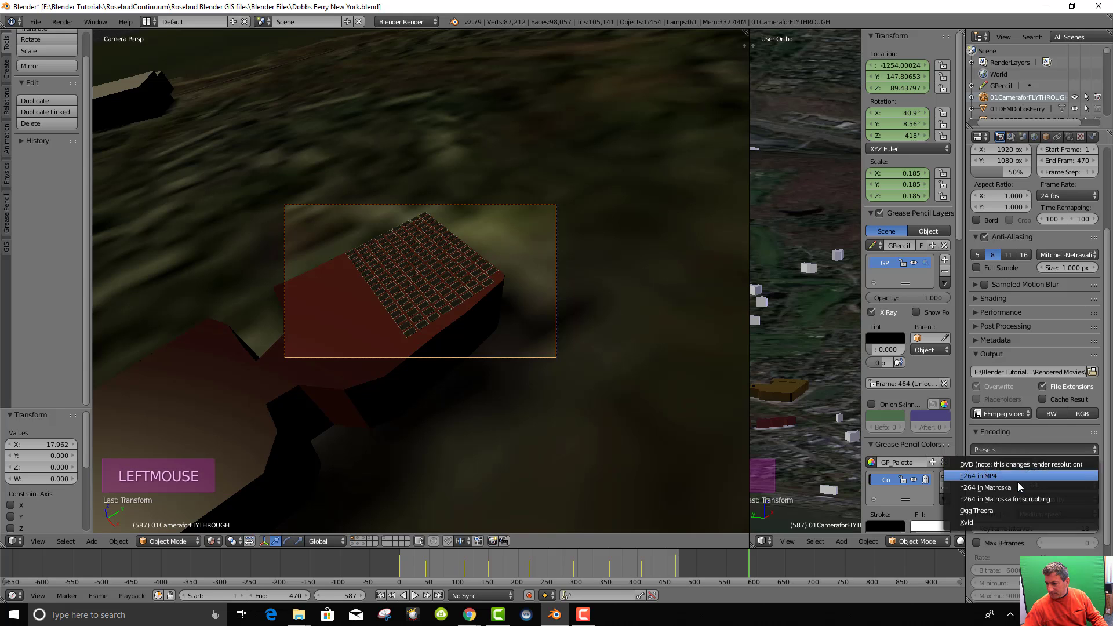
pyautogui.click(999, 476)
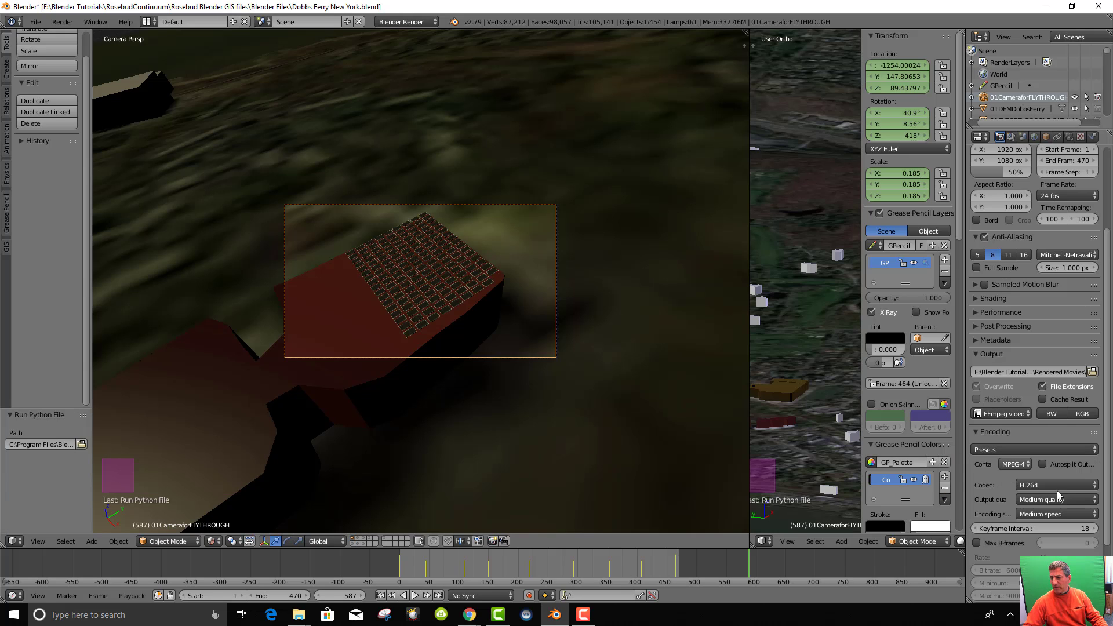
pyautogui.scroll(-6, 1060, 502)
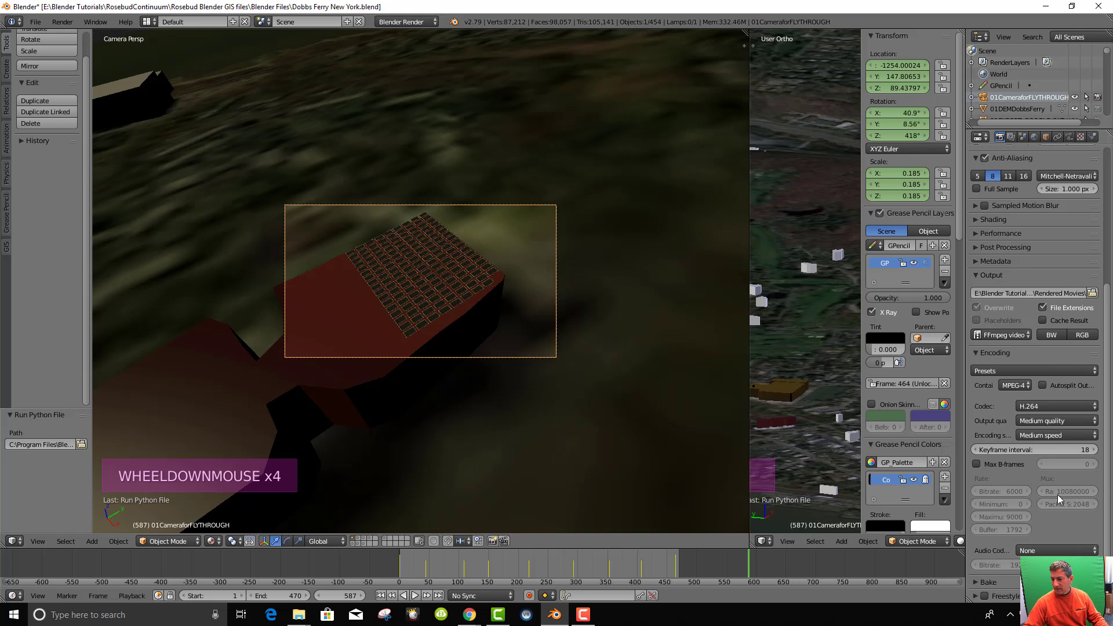
pyautogui.scroll(-1, 1029, 486)
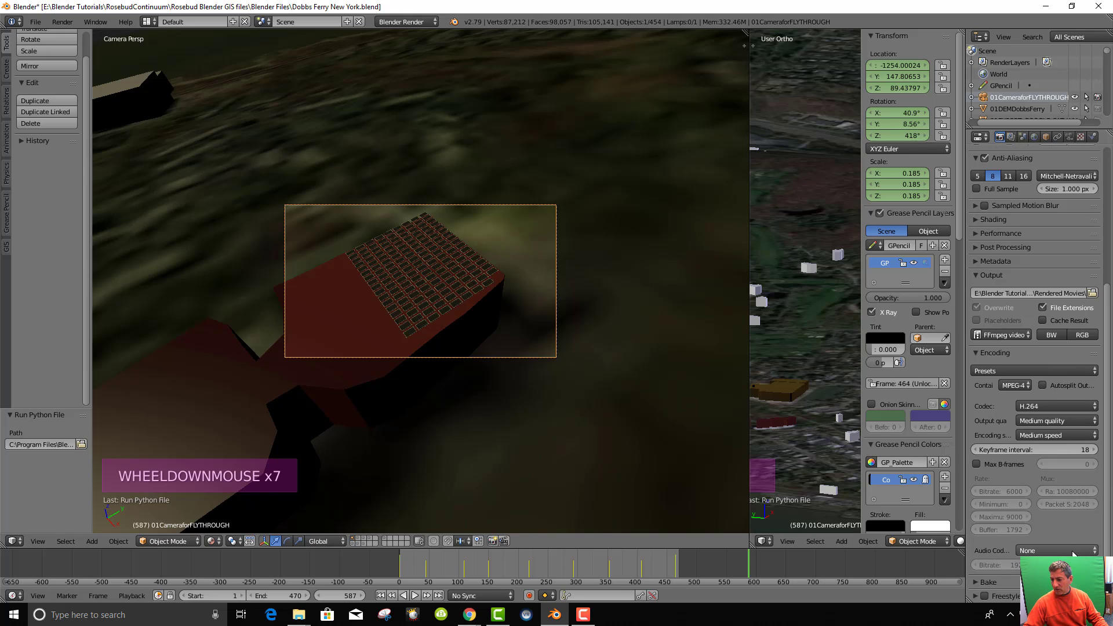
# Try to render the full animation from frame 1 to 470
pyautogui.scroll(4, 1038, 453)
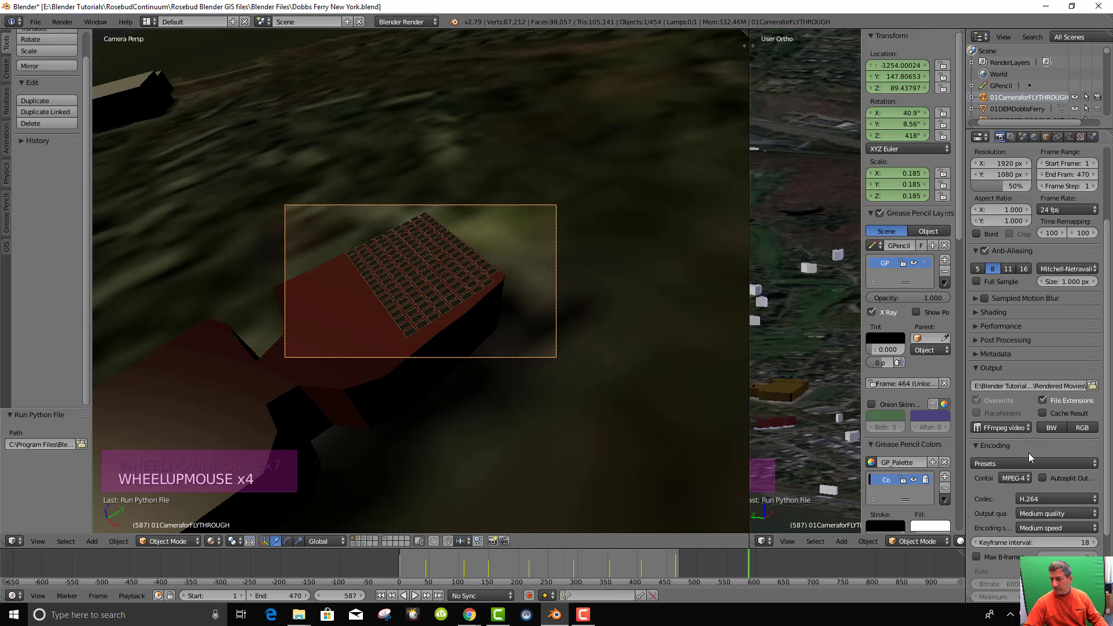
pyautogui.scroll(10, 1028, 453)
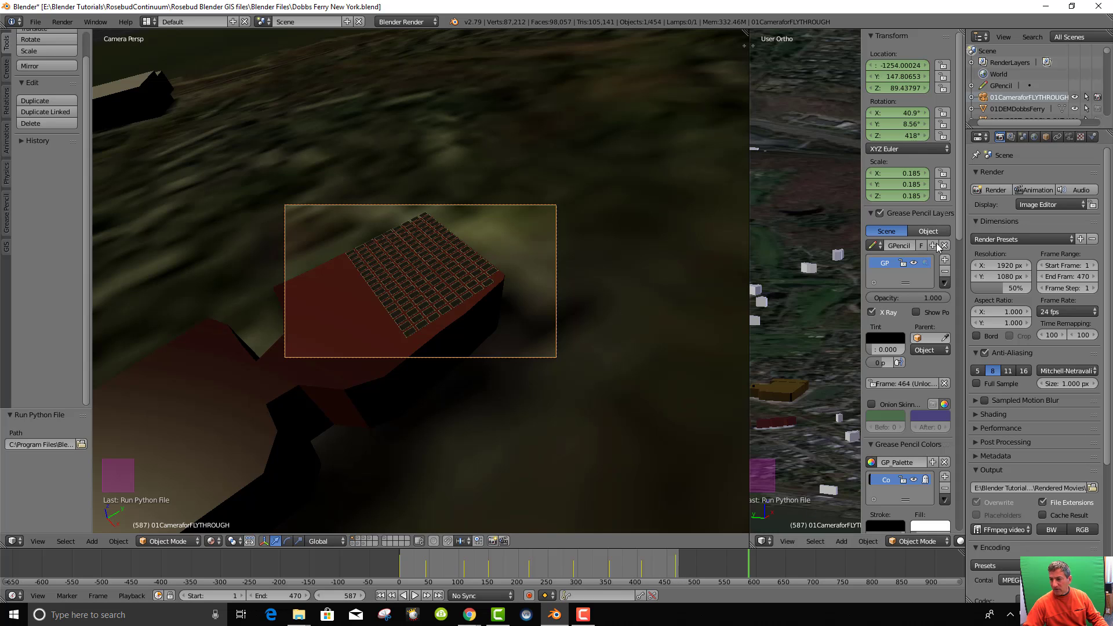
pyautogui.scroll(2, 1031, 183)
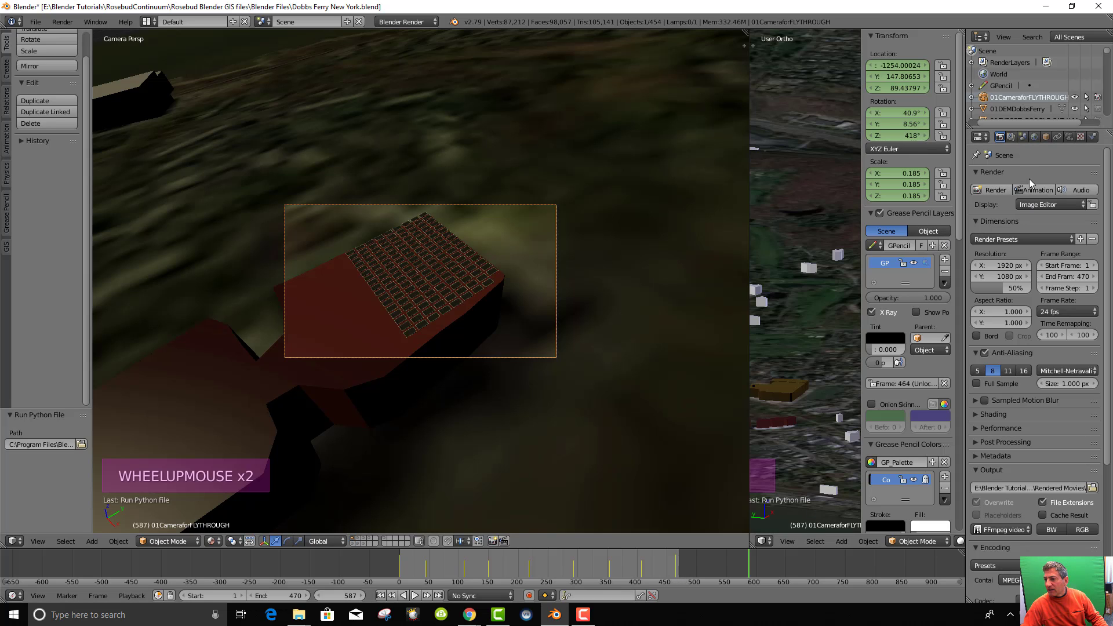
pyautogui.click(1025, 192)
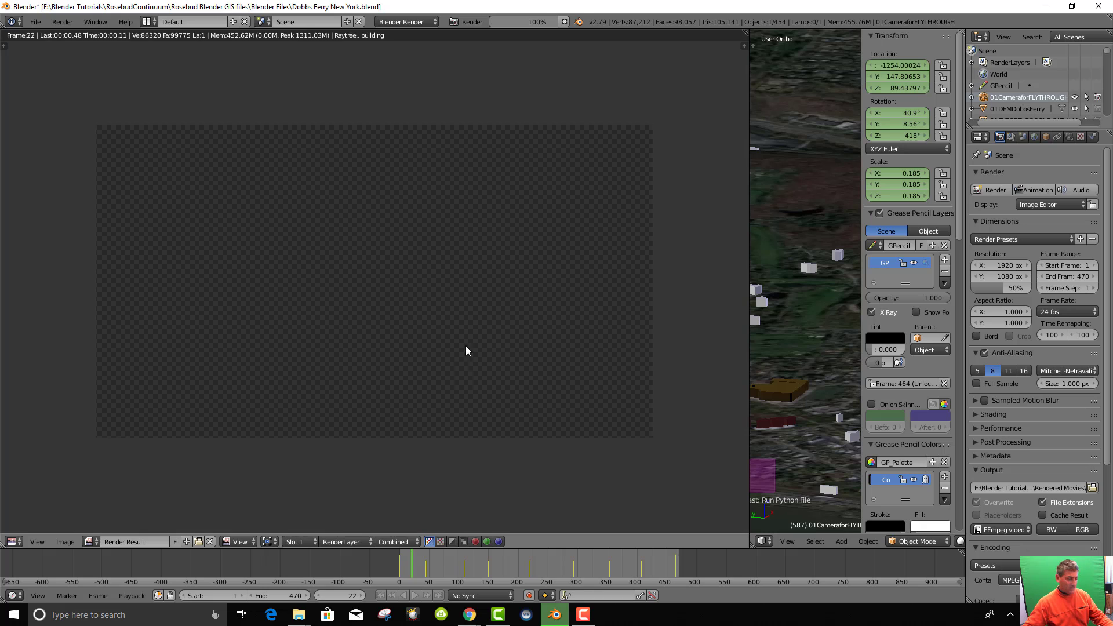
pyautogui.press('Escape')
pyautogui.scroll(-2, 481, 406)
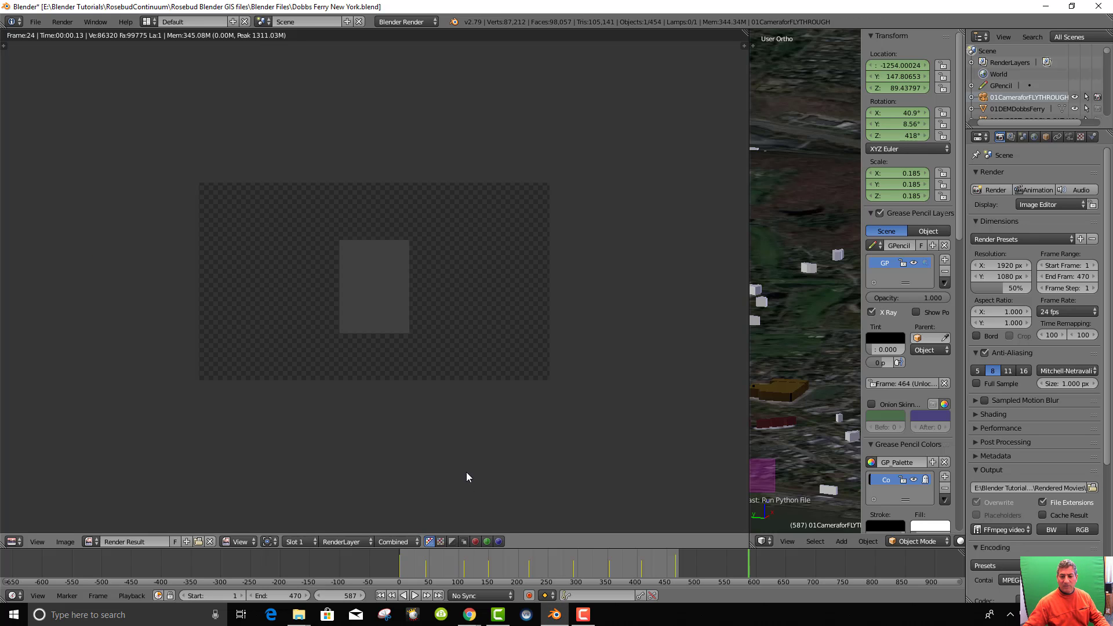
# Go to frame 51, return from the render result to the camera view and switch it to Rendered shading
pyautogui.click(430, 565)
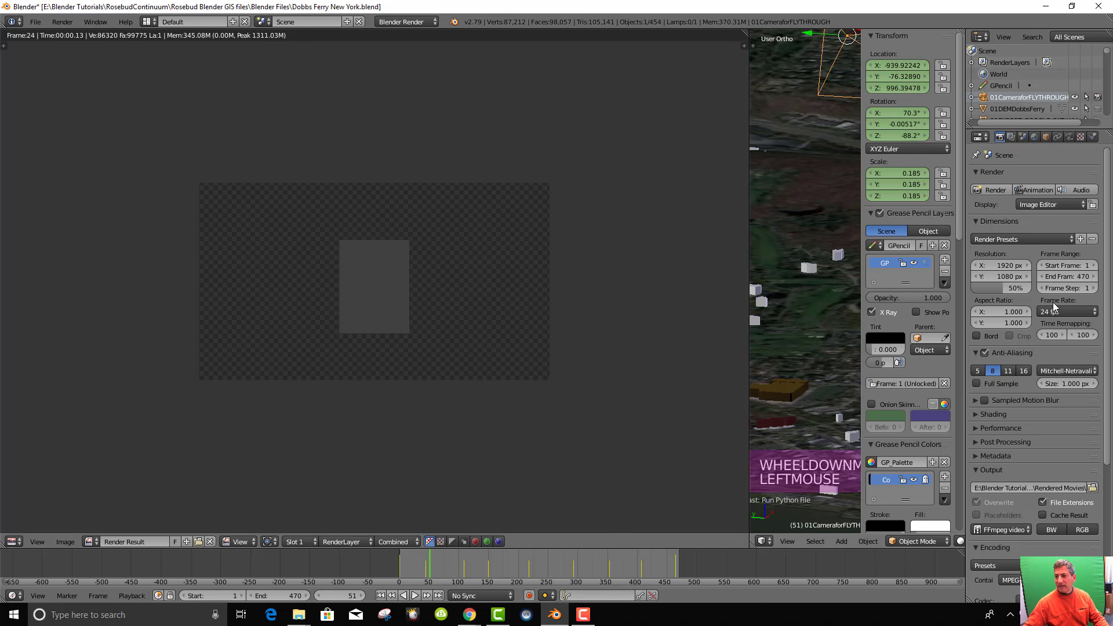
pyautogui.click(775, 167)
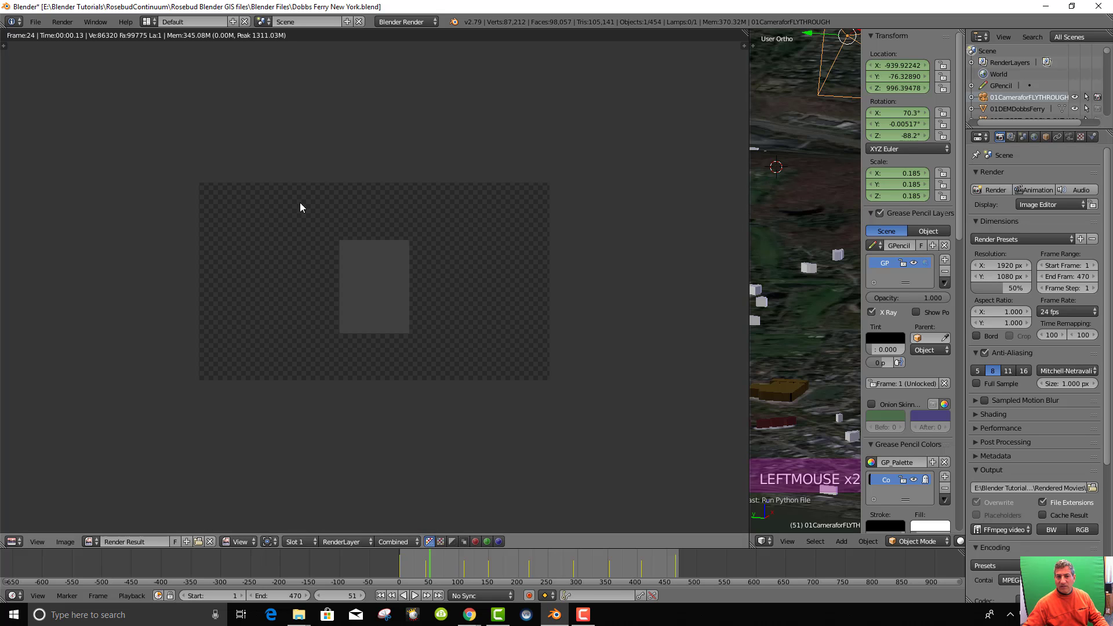
pyautogui.press('Escape')
pyautogui.scroll(-3, 345, 172)
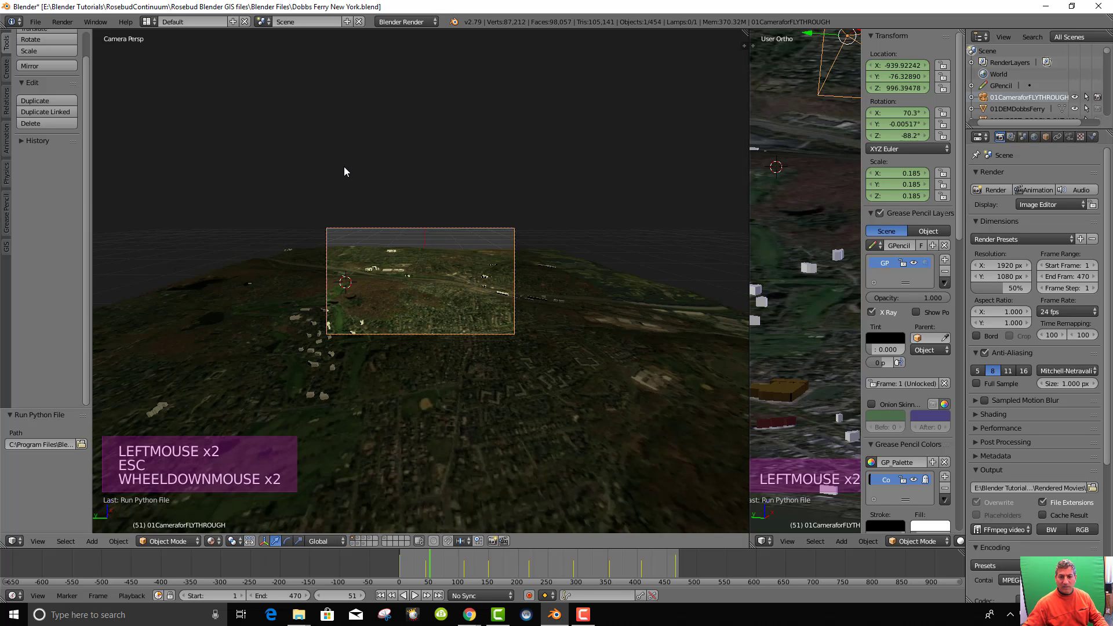
pyautogui.scroll(4, 388, 234)
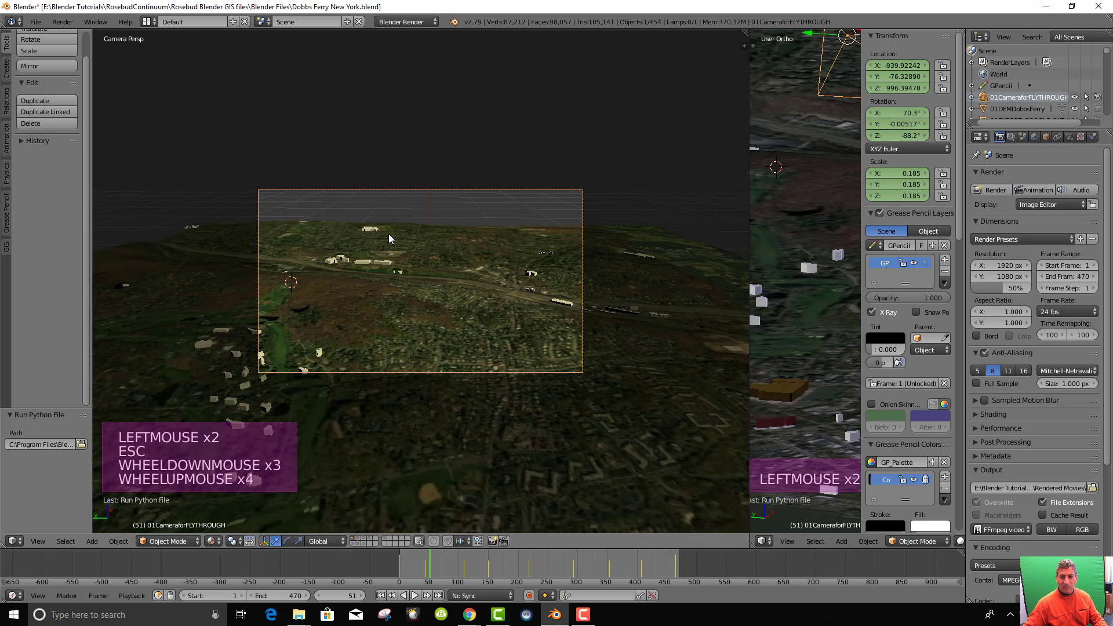
pyautogui.click(211, 541)
pyautogui.click(246, 461)
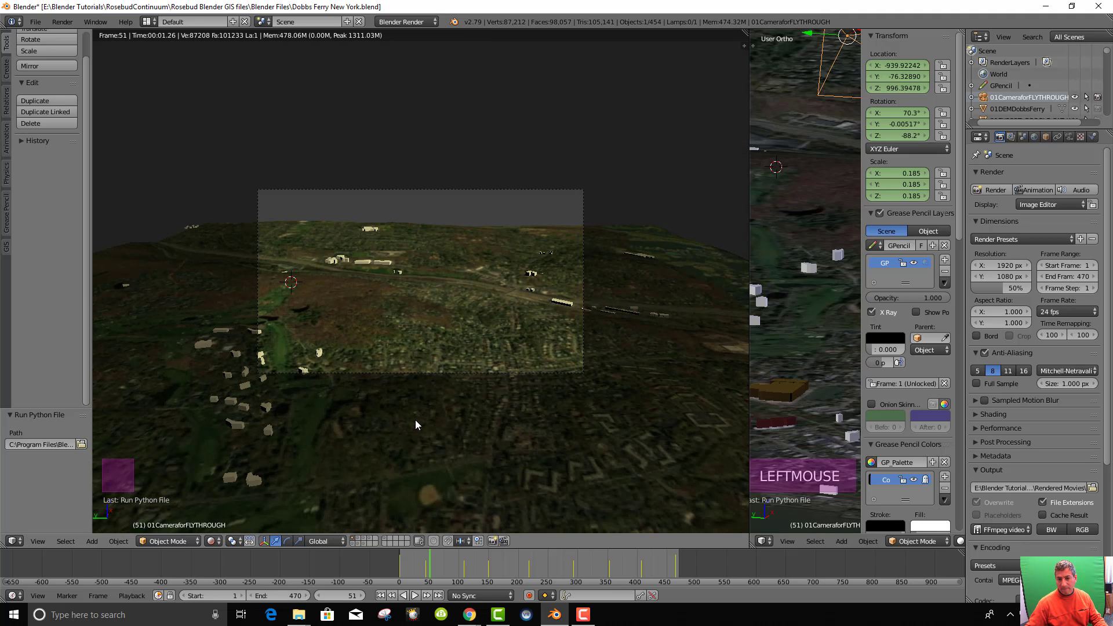
# Move the timeline to frame 316 and render a still image of the camera view as a test
pyautogui.moveTo(415, 573); pyautogui.dragTo(406, 573)
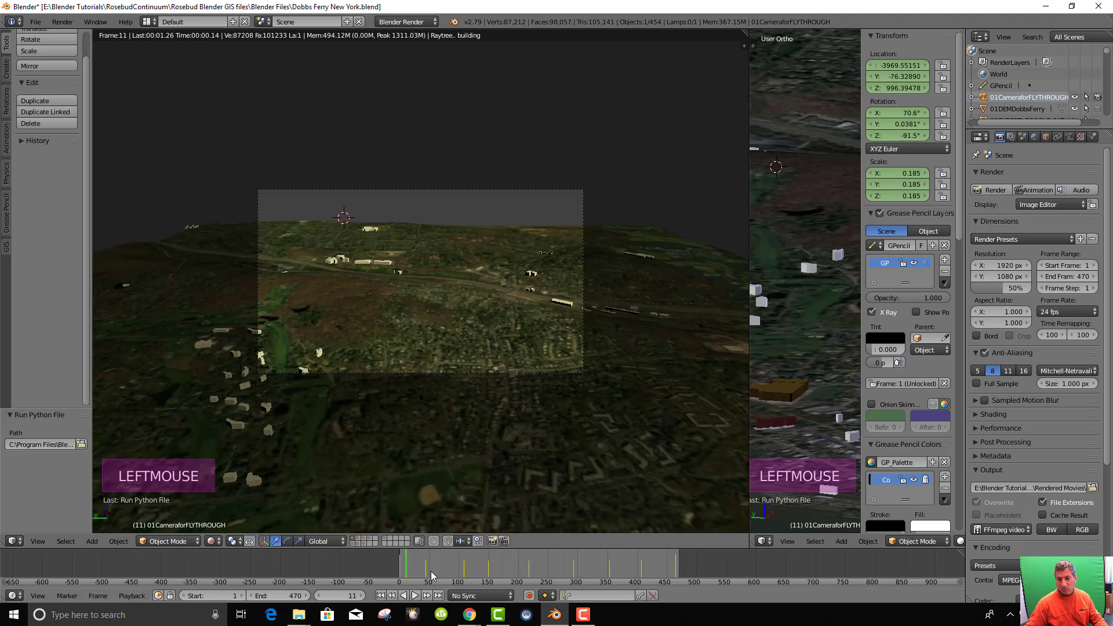
pyautogui.click(558, 574)
pyautogui.click(585, 574)
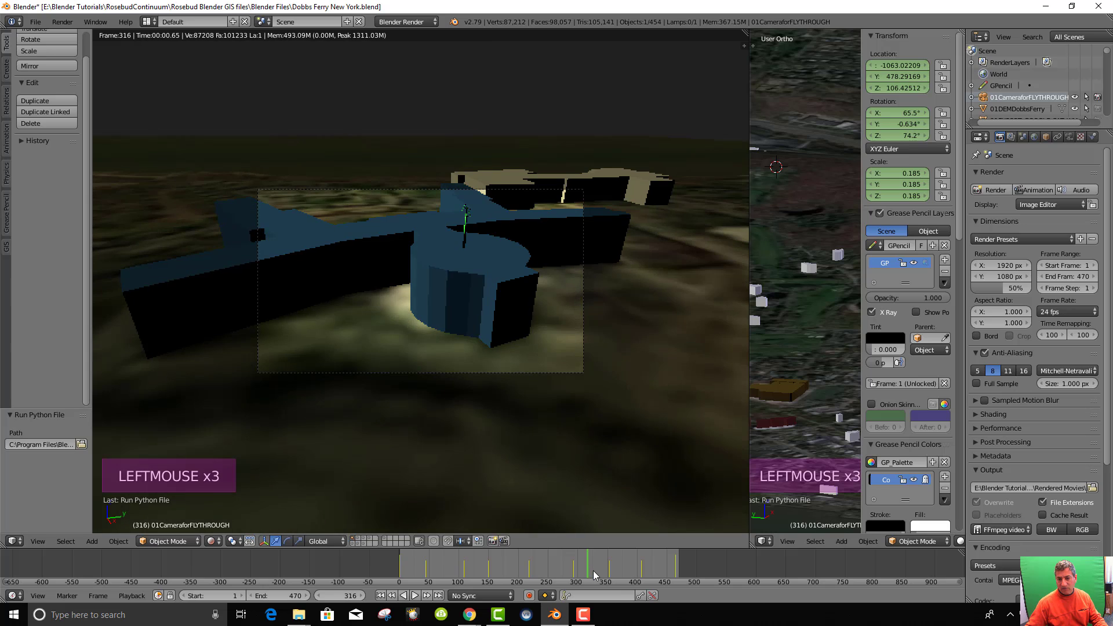
pyautogui.click(591, 576)
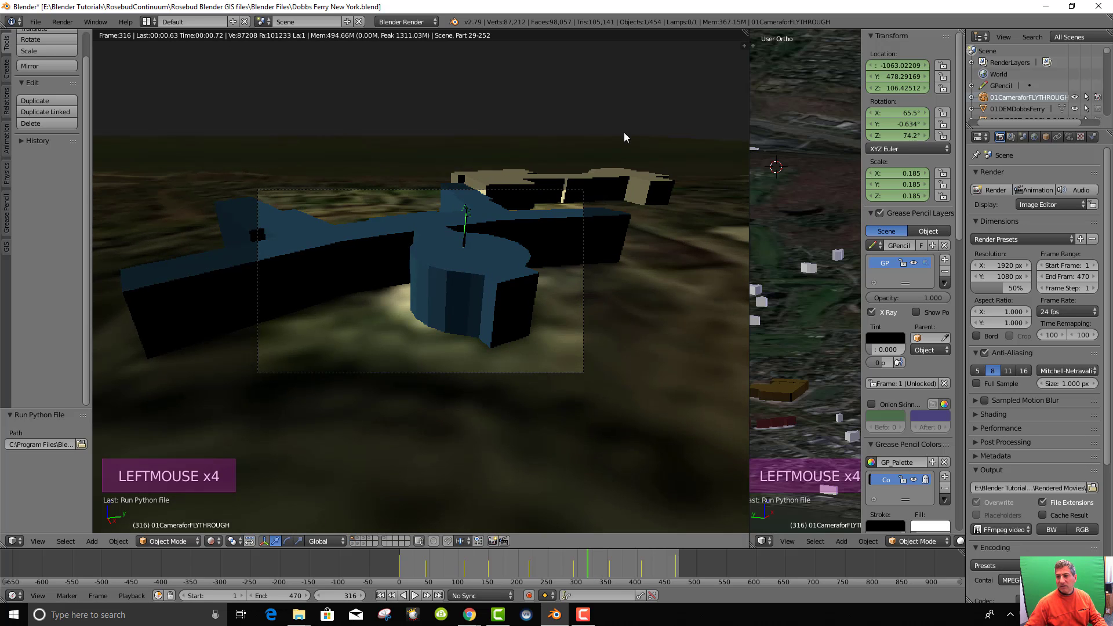
pyautogui.click(999, 190)
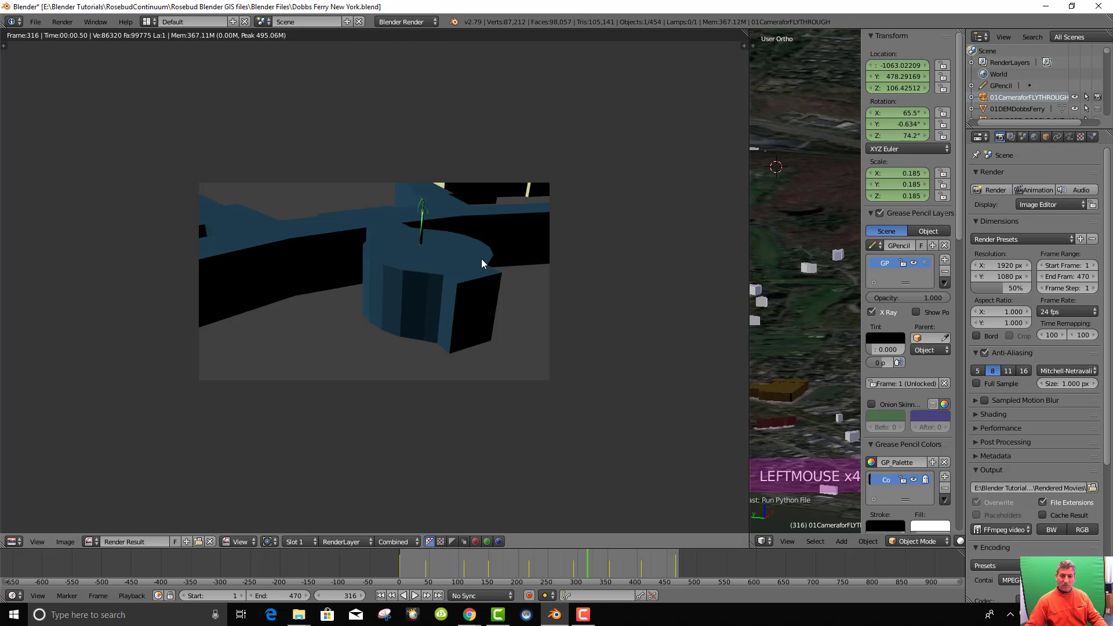
pyautogui.press('Escape')
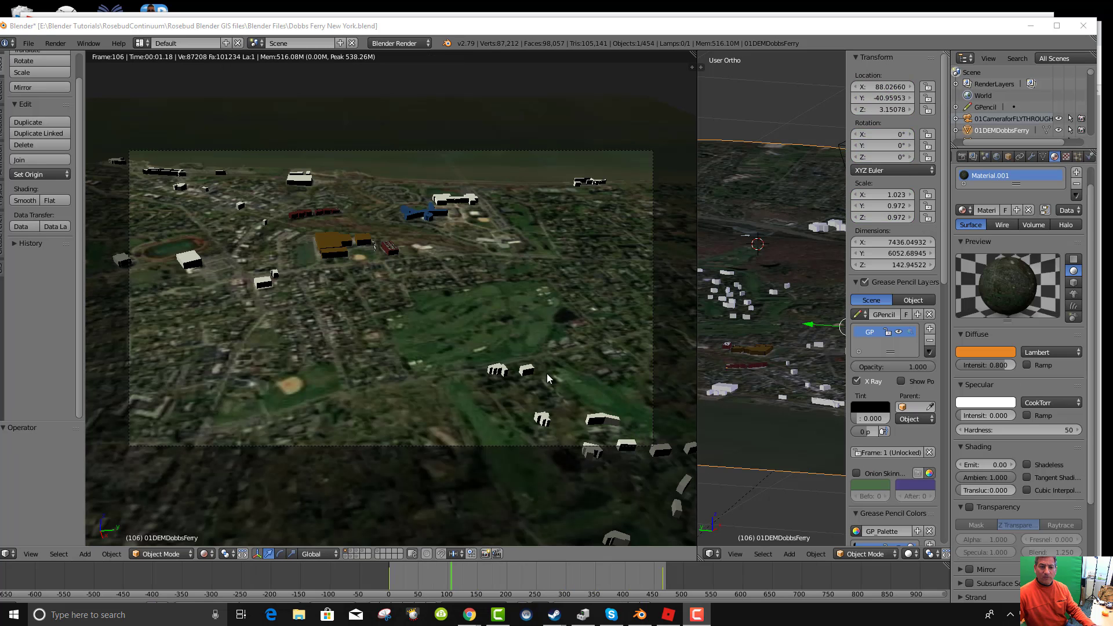
# Set the camera viewport to Rendered shading and inspect the terrain and buildings at frame 106
pyautogui.scroll(1, 539, 374)
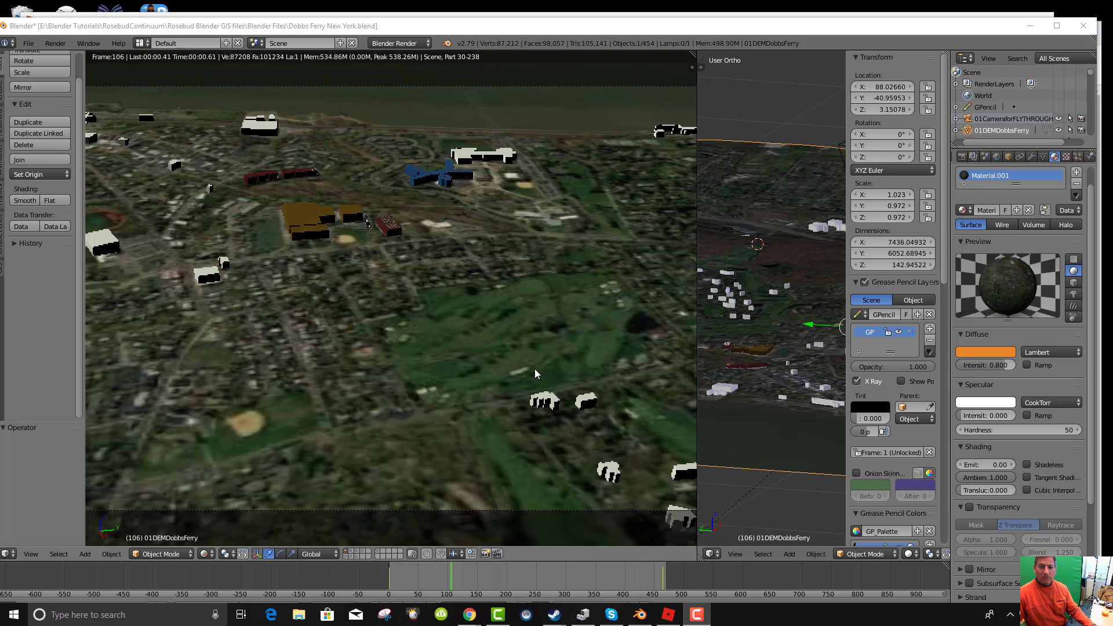
pyautogui.click(211, 554)
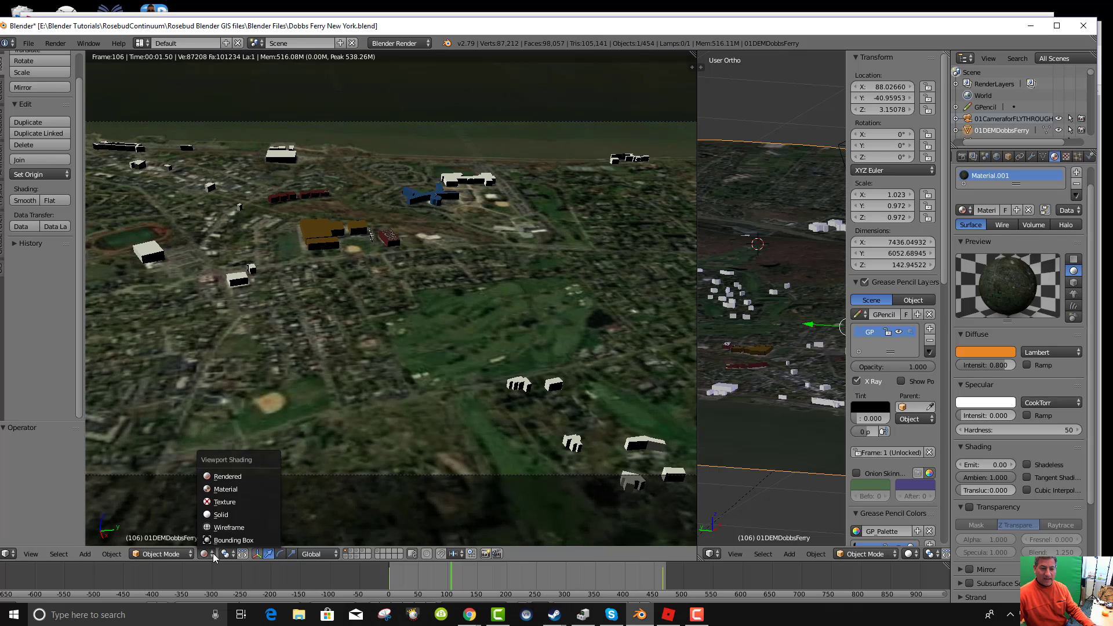
pyautogui.click(226, 476)
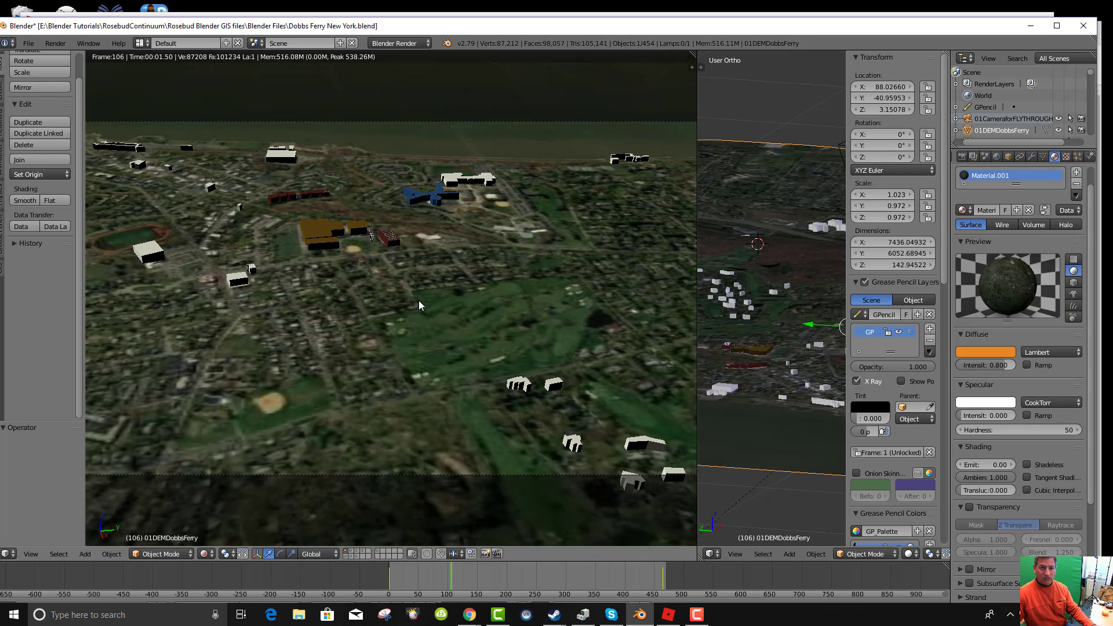
pyautogui.scroll(3, 419, 308)
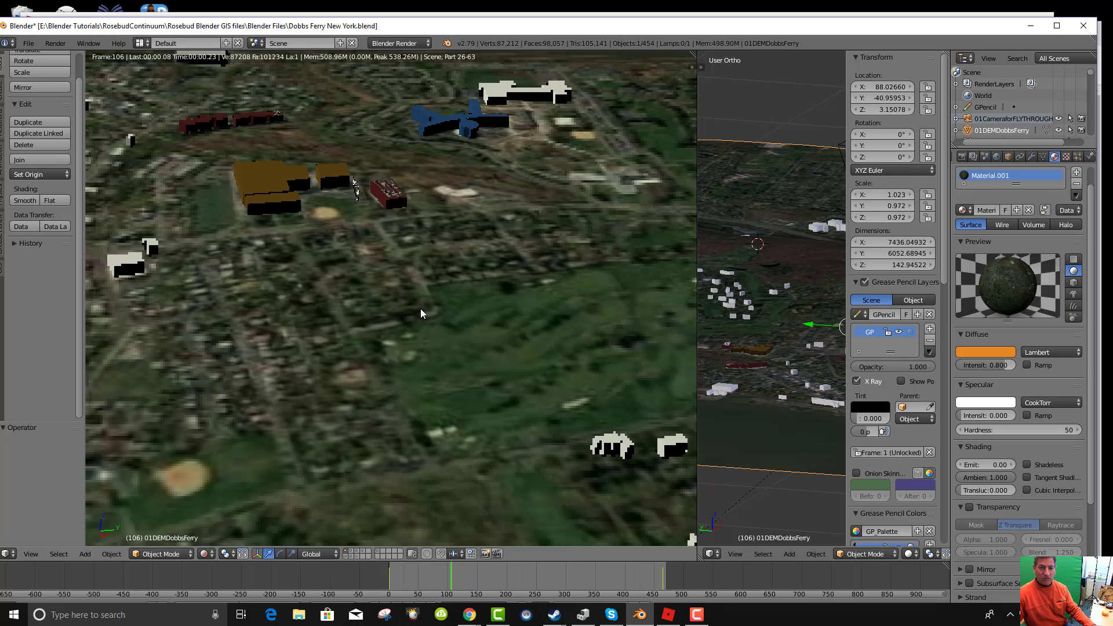
pyautogui.scroll(-3, 420, 308)
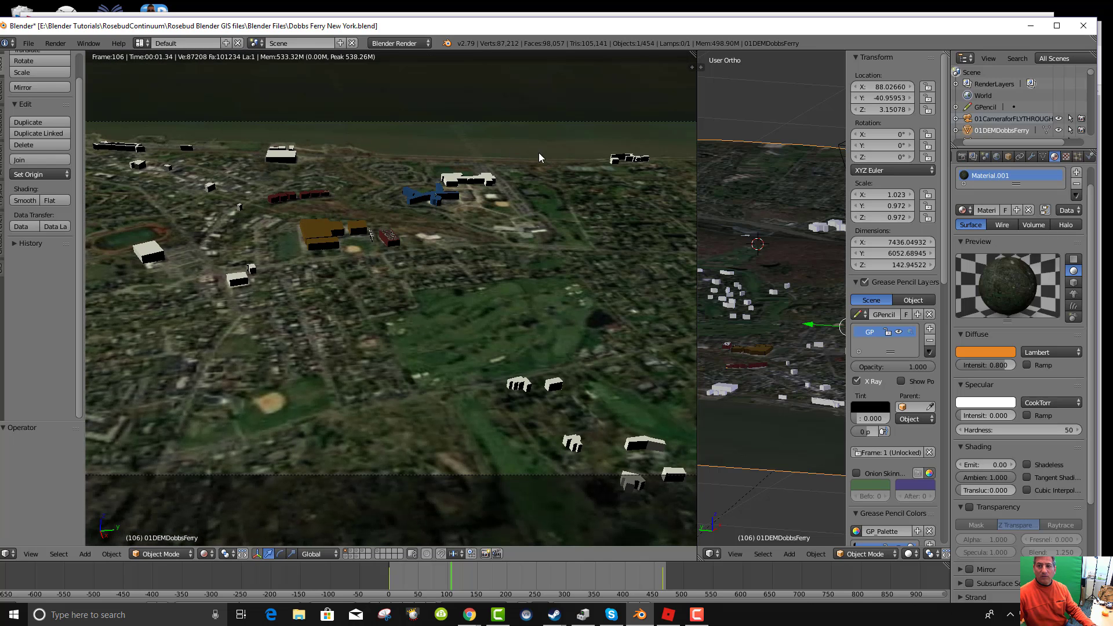
# Render frame 106 as a test with the 01DEMDobbsFerry terrain excluded from rendering
pyautogui.click(1081, 131)
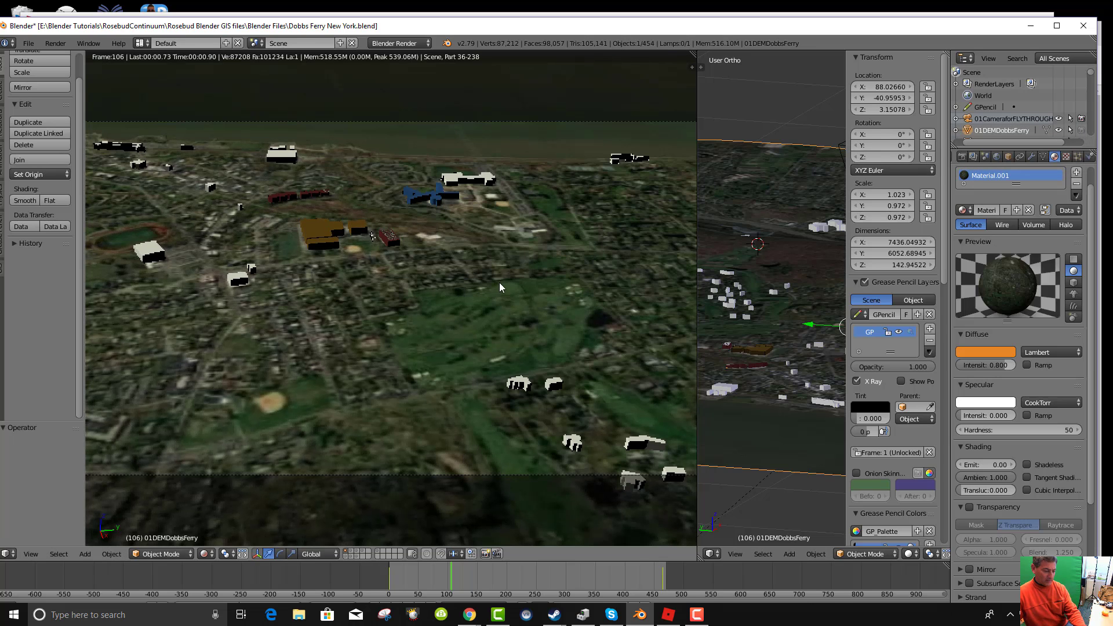
pyautogui.press('F12')
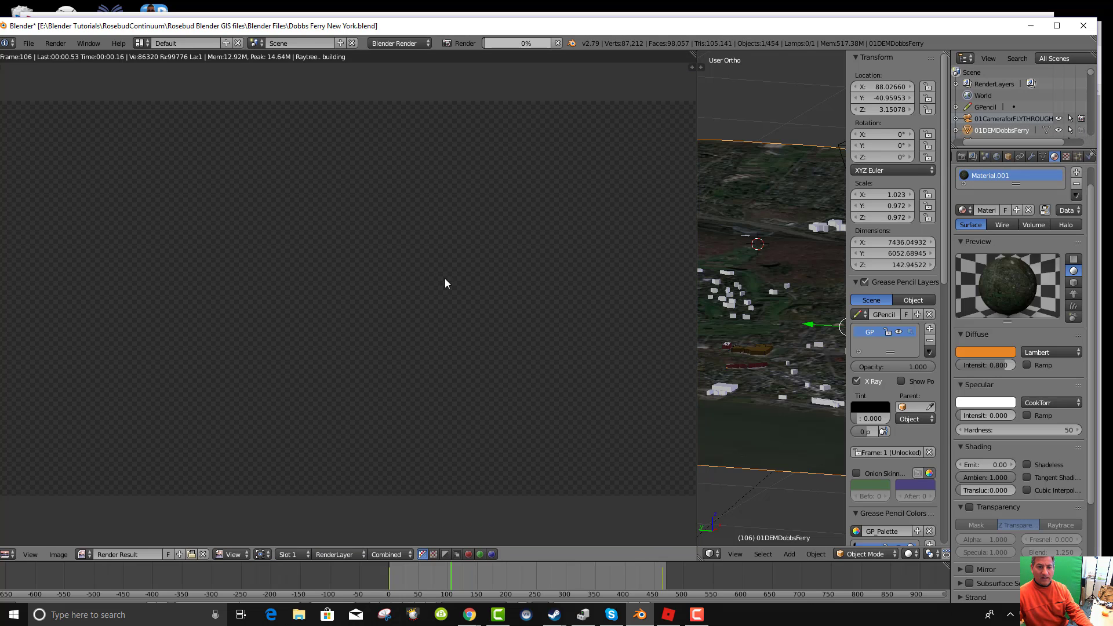
pyautogui.press('F12')
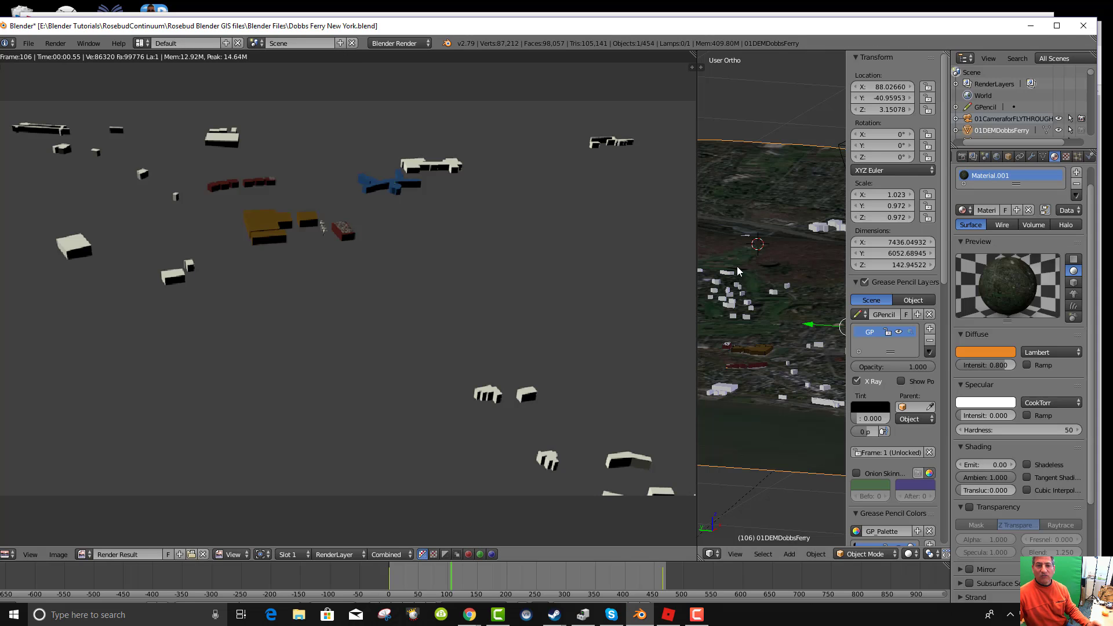
pyautogui.scroll(1, 471, 231)
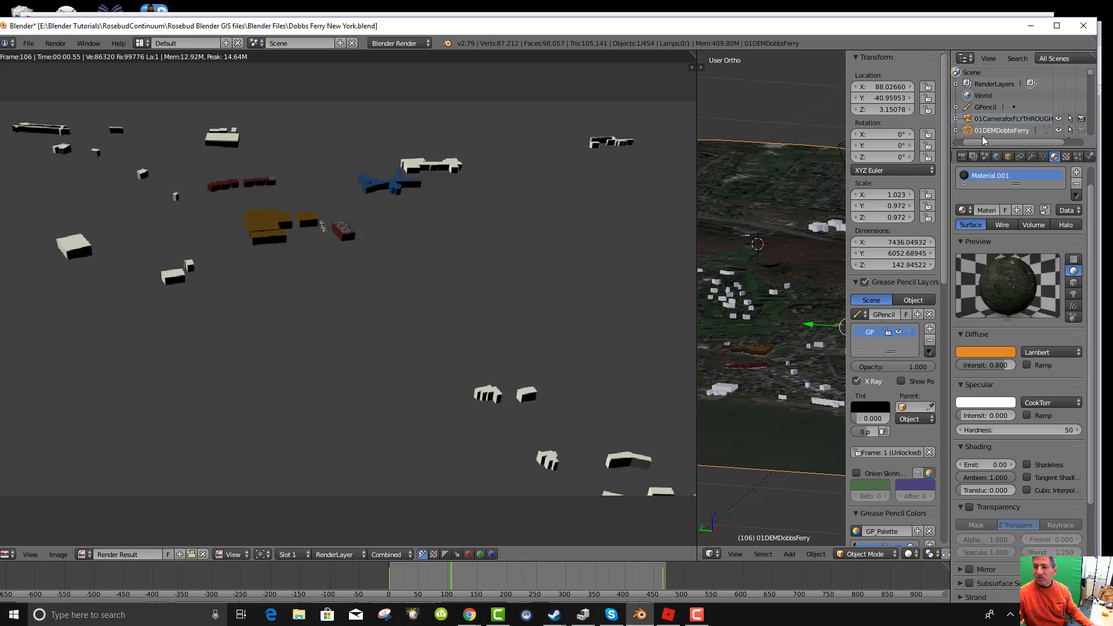
# Enable rendering of the 01DEMDobbsFerry terrain
pyautogui.click(1082, 130)
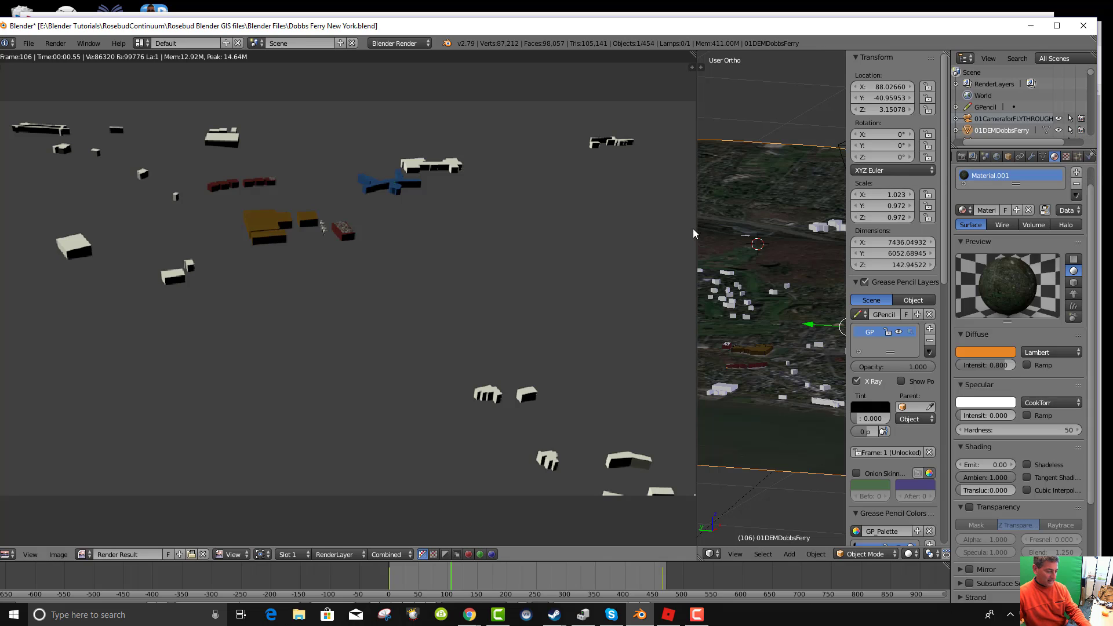
# Render test stills of the flythrough at frames 106, 260 and 320 to check the terrain
pyautogui.press('F12')
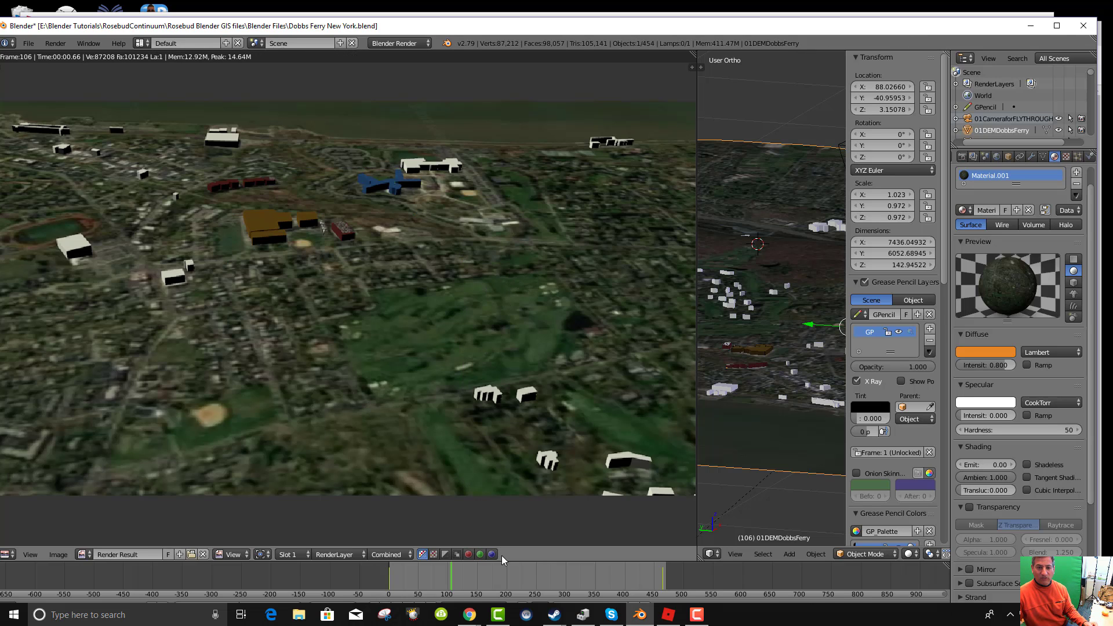
pyautogui.click(542, 580)
pyautogui.press('F12')
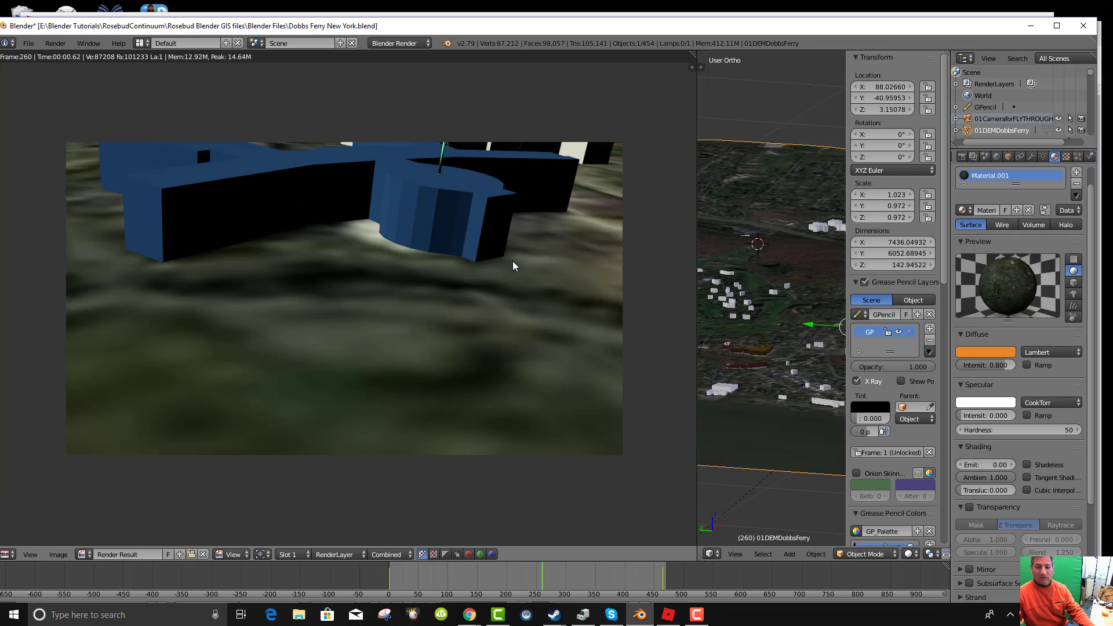
pyautogui.click(577, 569)
pyautogui.press('F12')
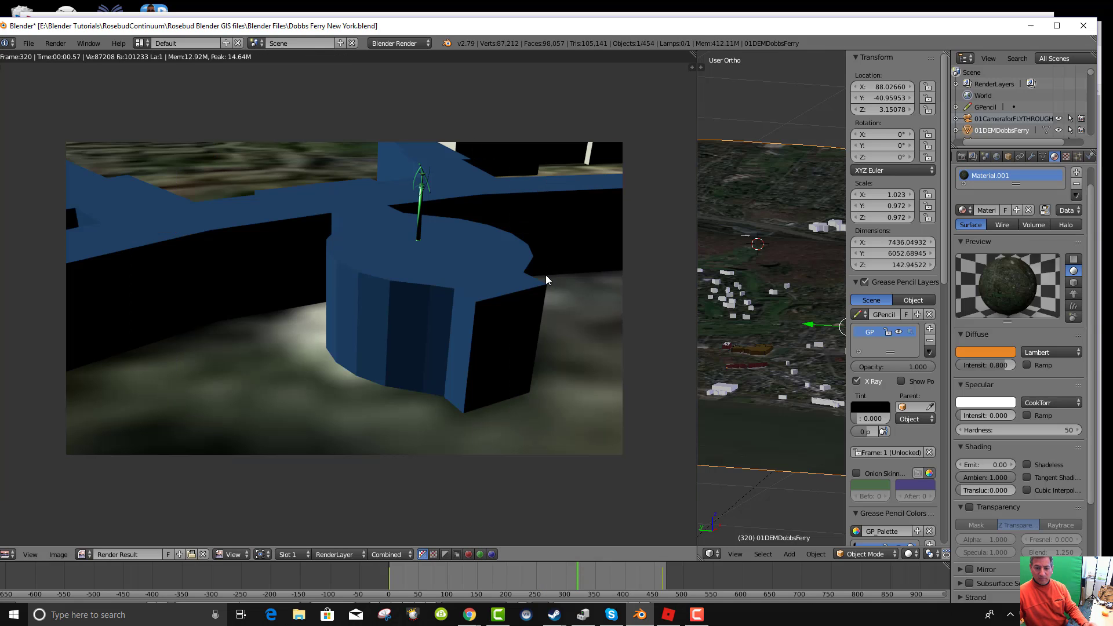
# Return the timeline to frame 0, review the render output and encoding settings, and start rendering the full animation
pyautogui.click(388, 574)
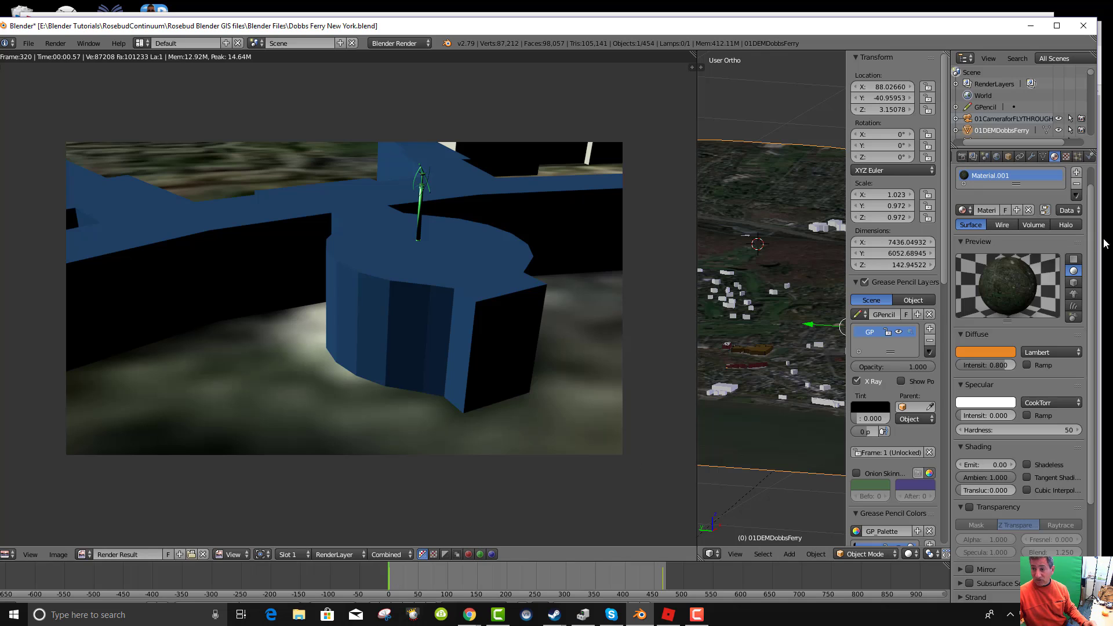
pyautogui.click(963, 157)
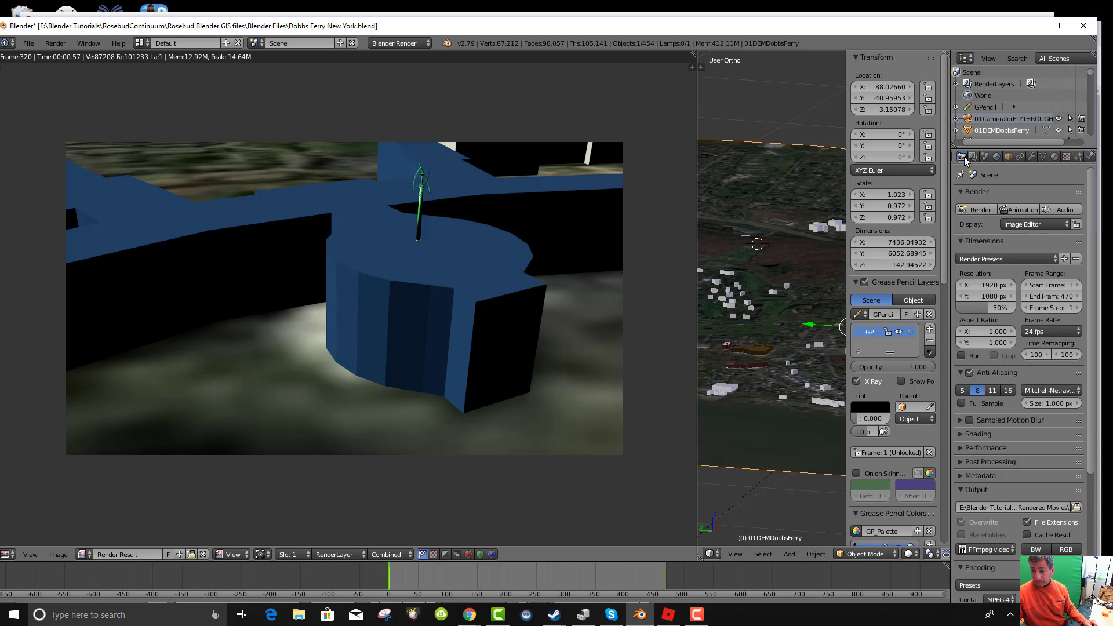
pyautogui.scroll(-6, 1024, 395)
pyautogui.scroll(-3, 1045, 467)
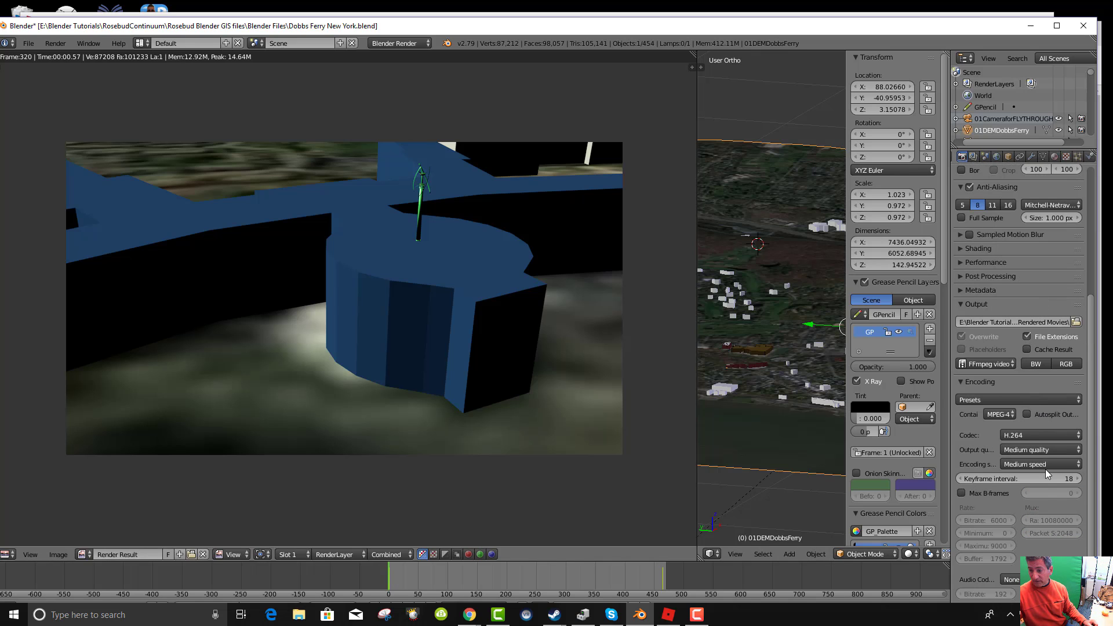
pyautogui.scroll(-1, 1019, 482)
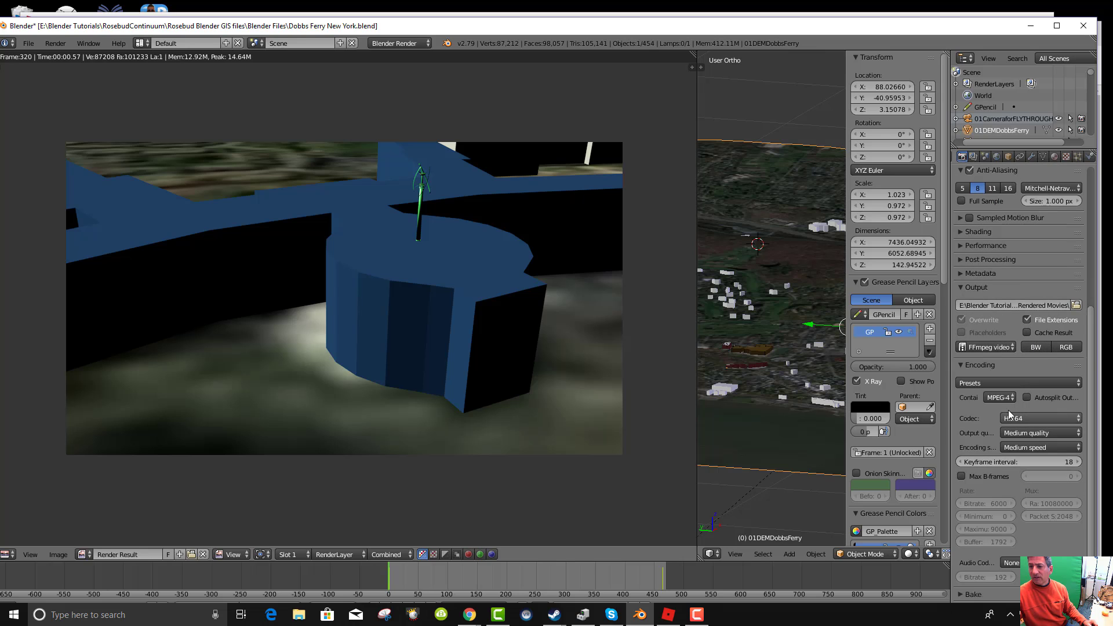
pyautogui.scroll(8, 1021, 345)
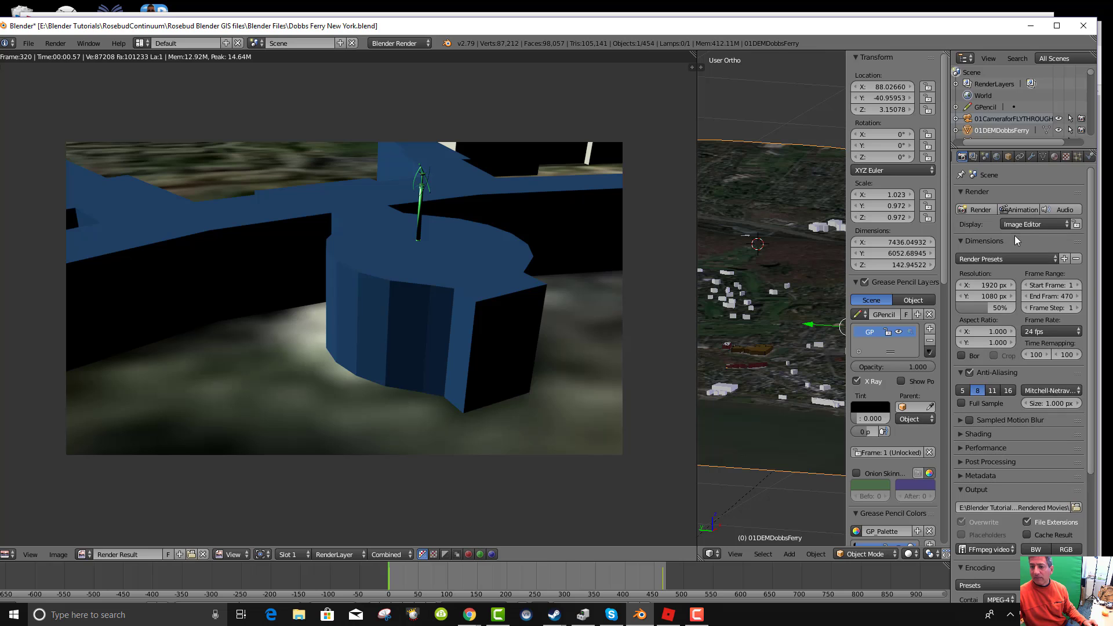
pyautogui.click(1014, 210)
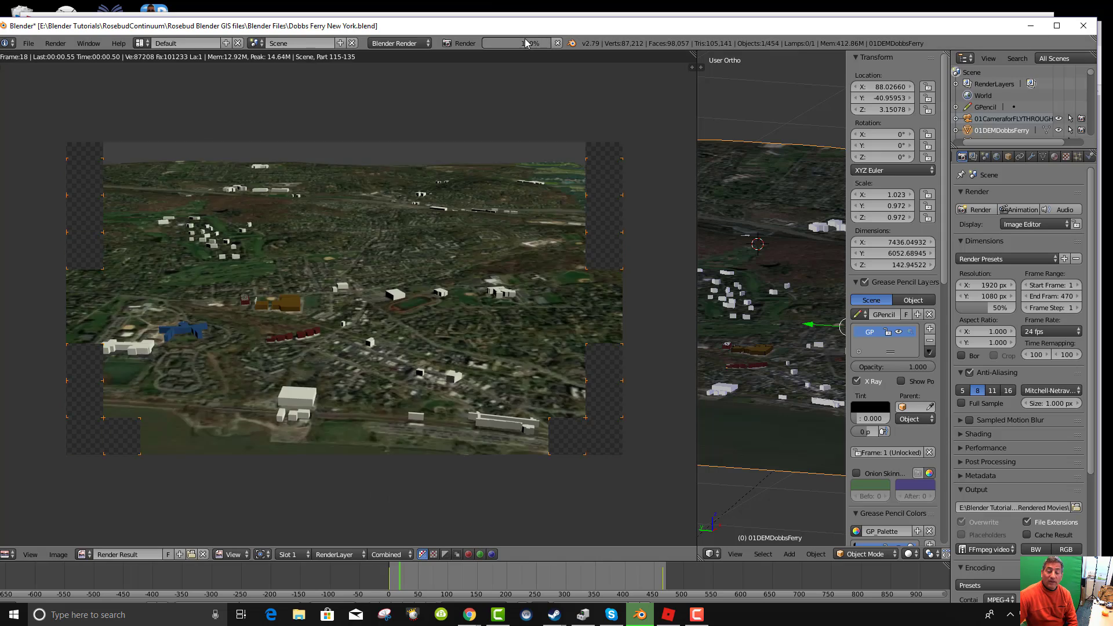
# Move the Blender window aside, switch to Roblox and explore the pizza restaurant and the surrounding town with the avatar
pyautogui.moveTo(529, 28); pyautogui.dragTo(0, 87)
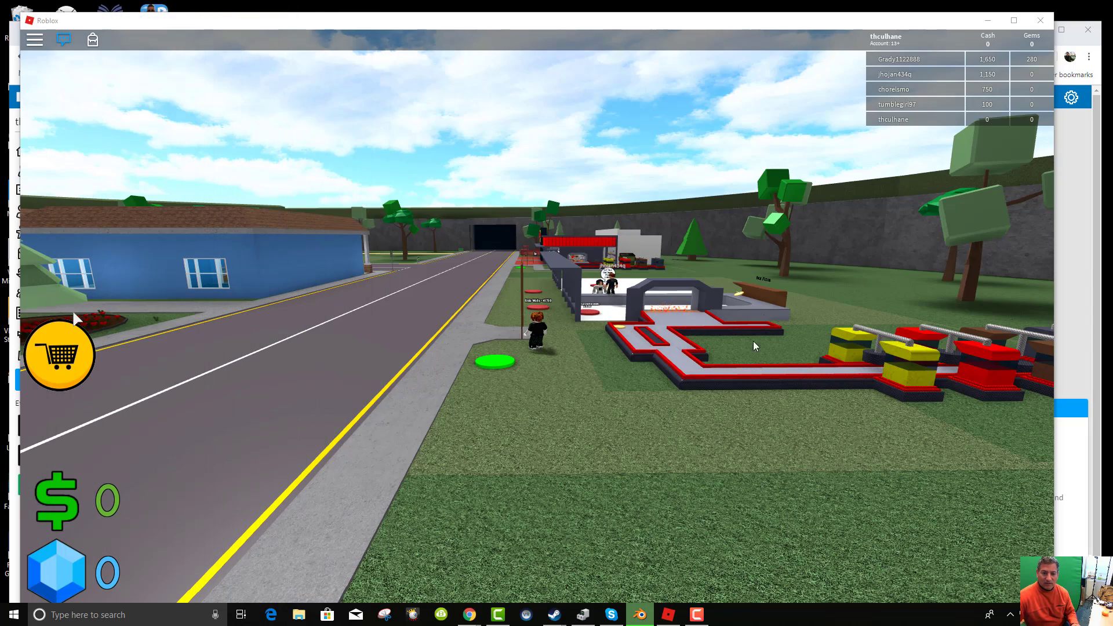
pyautogui.click(661, 395)
pyautogui.scroll(5, 603, 458)
pyautogui.press('w')
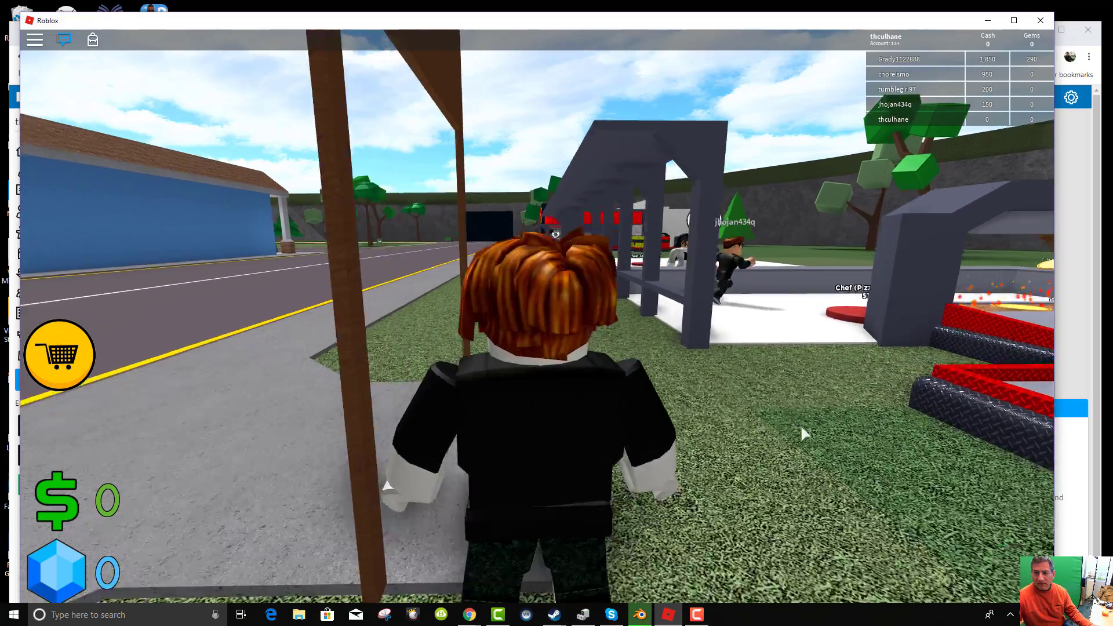
pyautogui.moveTo(802, 424); pyautogui.dragTo(840, 394, button='right')
pyautogui.press('d')
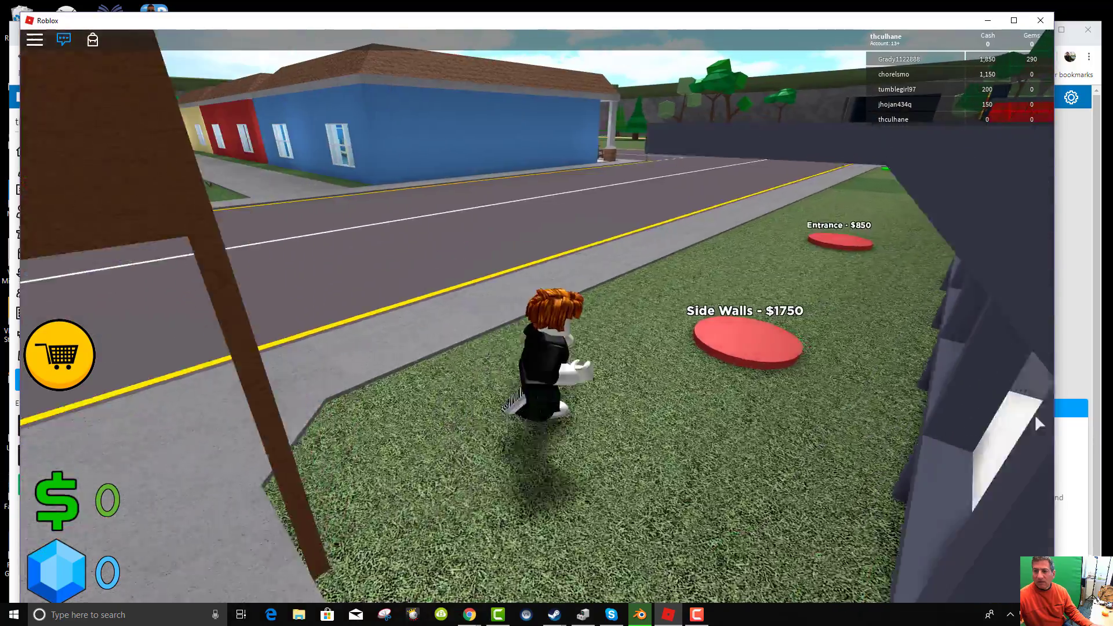
pyautogui.press('d')
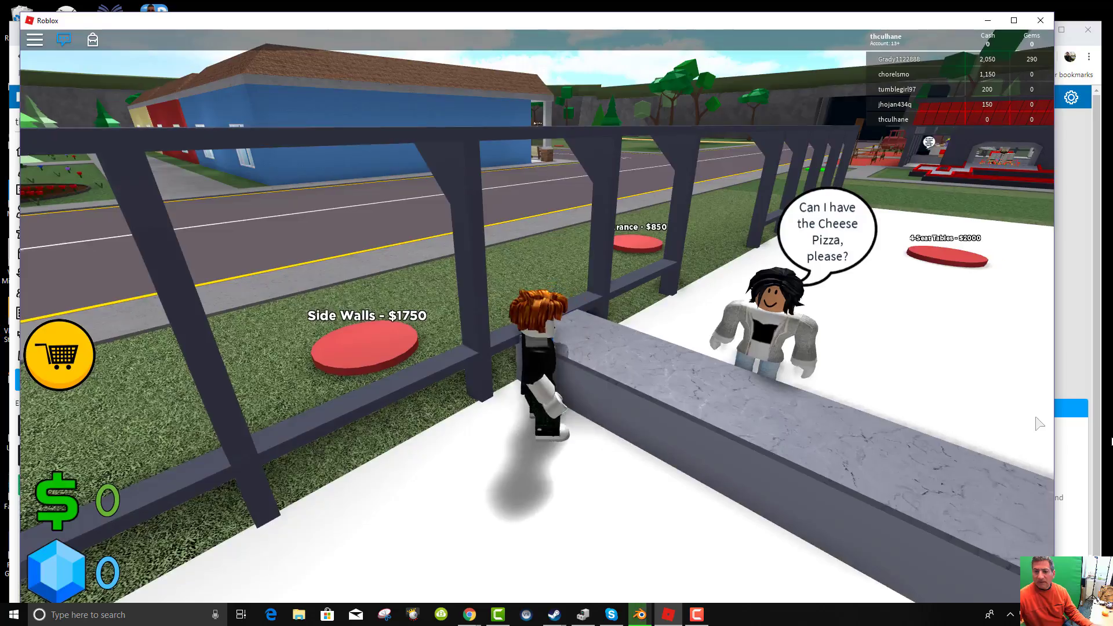
pyautogui.press('w')
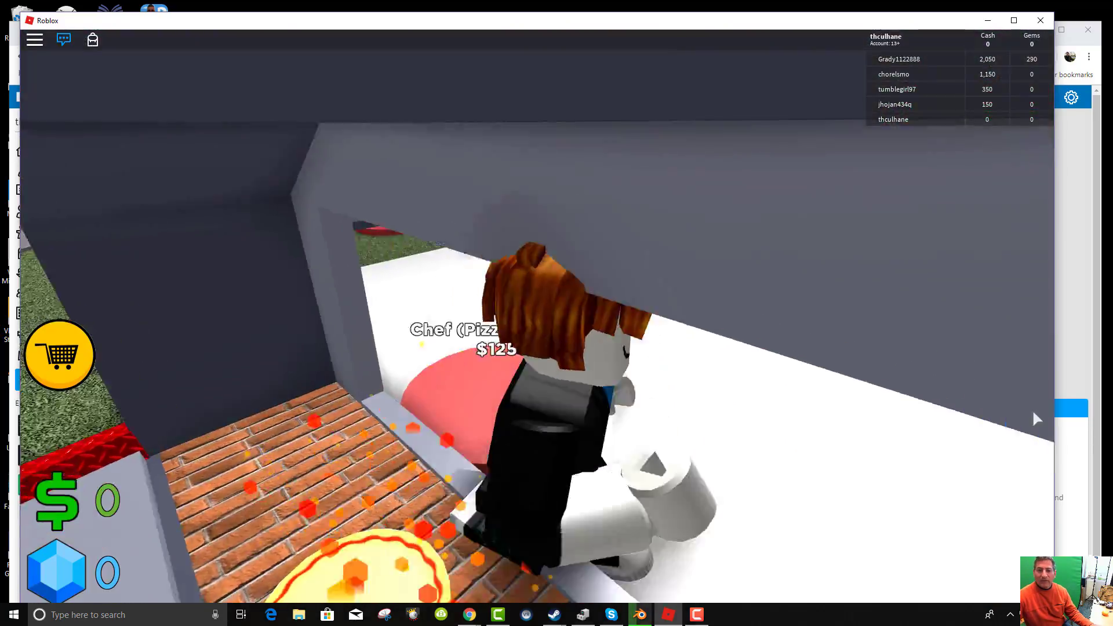
pyautogui.press('w')
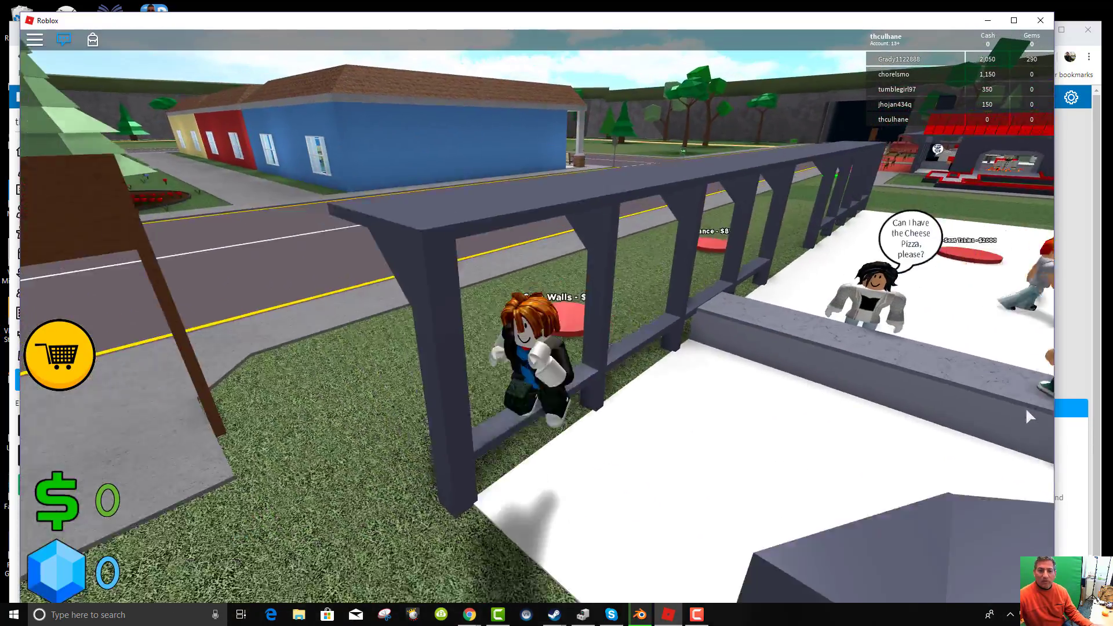
pyautogui.press('w')
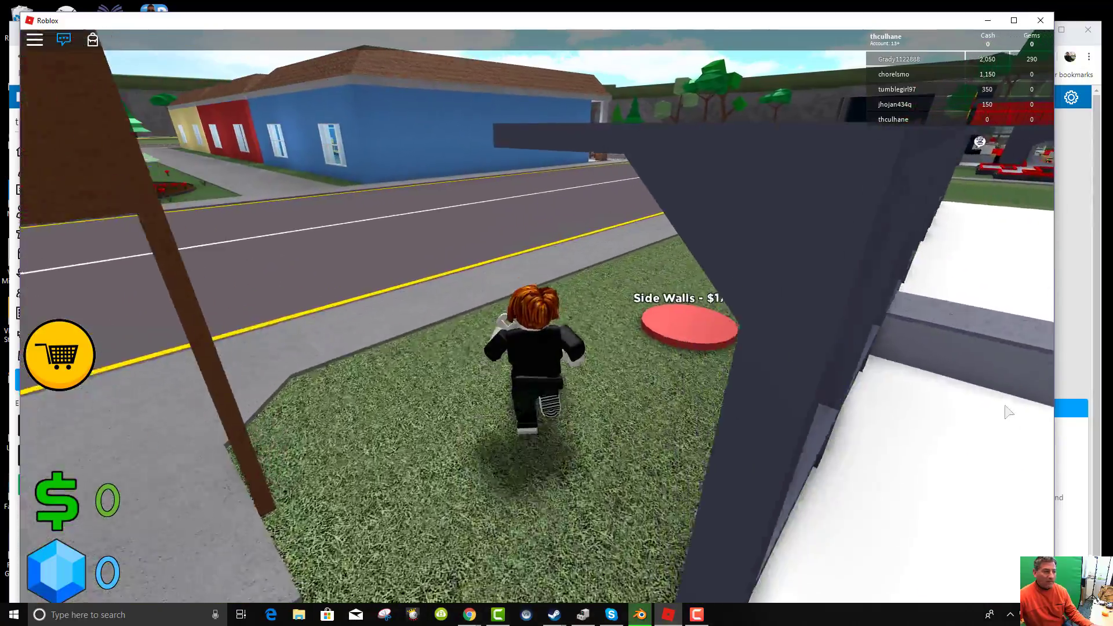
pyautogui.press('w')
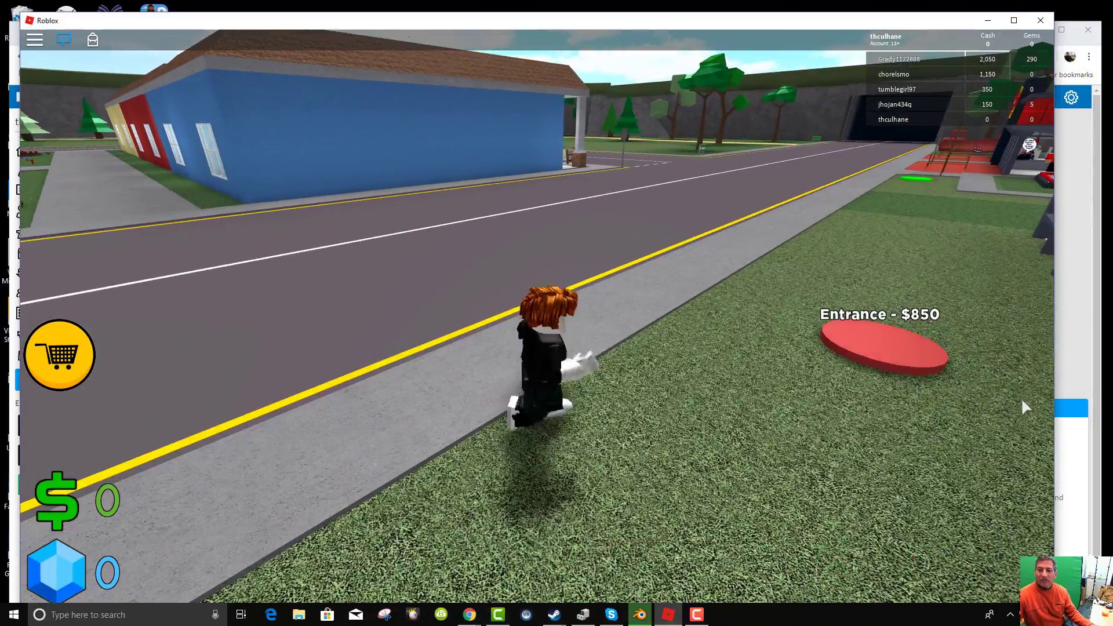
pyautogui.scroll(-15, 1021, 397)
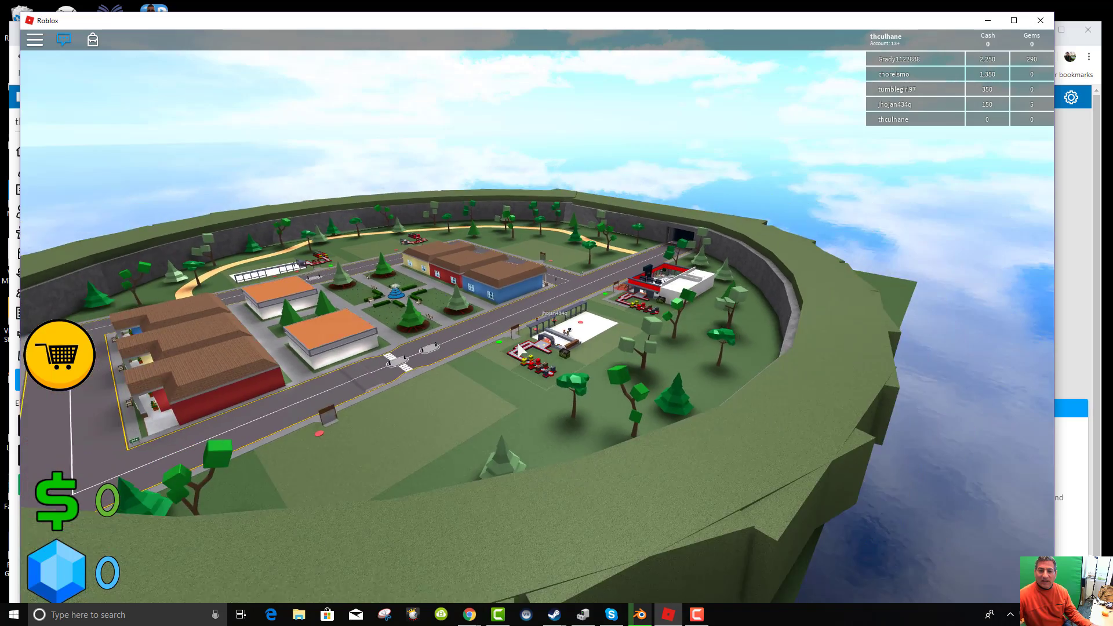
pyautogui.scroll(10, 571, 362)
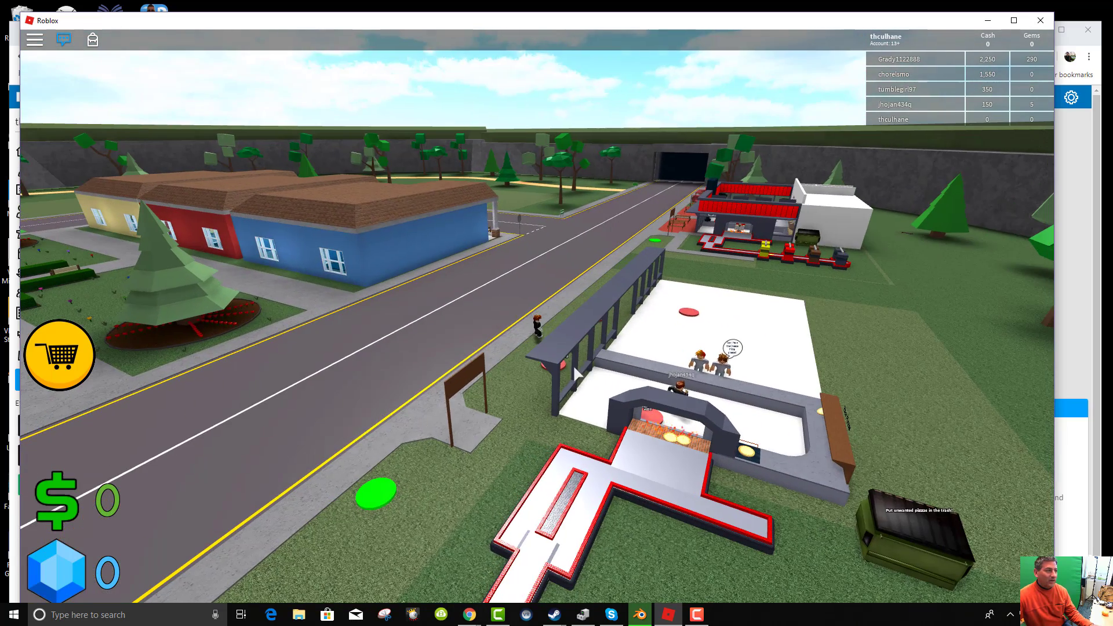
# Switch back to Blender and reposition its window in front of Roblox to check the animation render's progress
pyautogui.hotkey('alt', 'Tab')
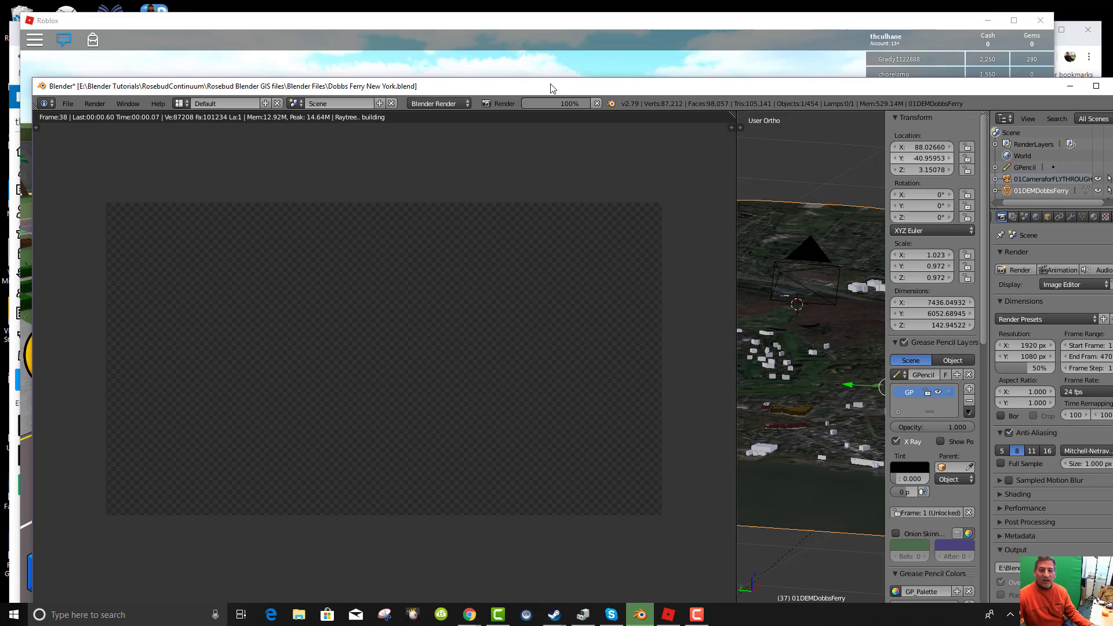
pyautogui.moveTo(551, 88); pyautogui.dragTo(446, 443)
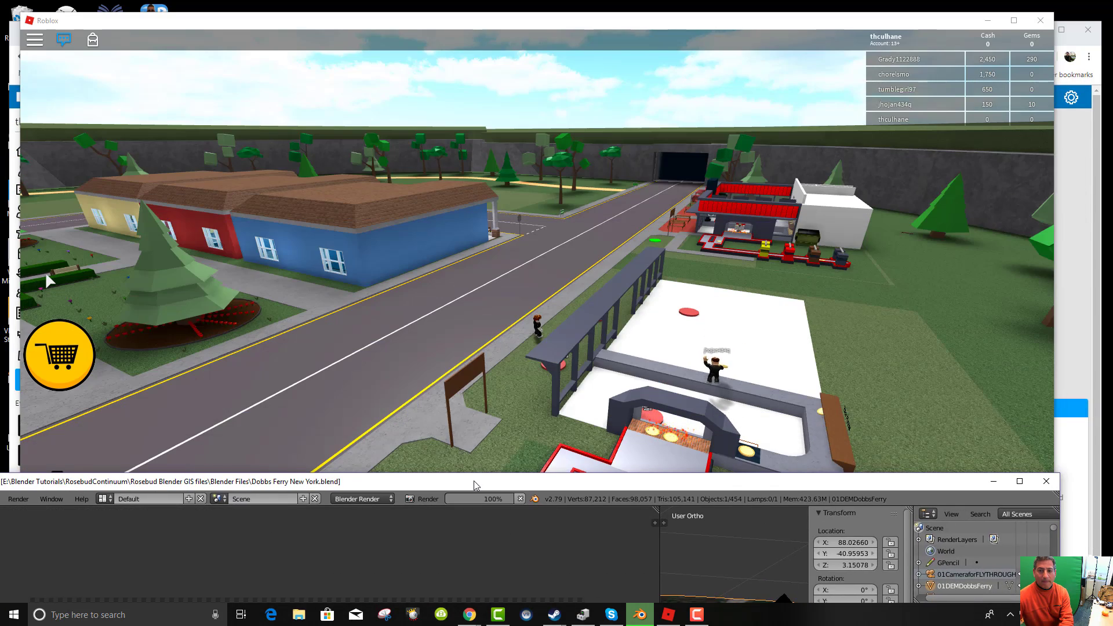
pyautogui.moveTo(474, 485); pyautogui.dragTo(524, 57)
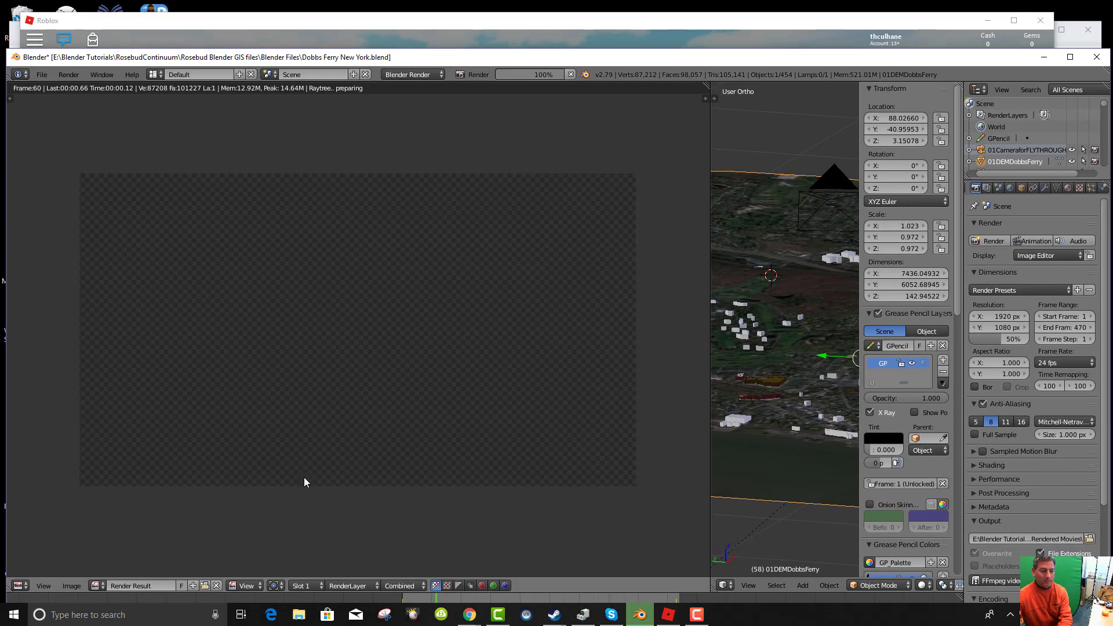